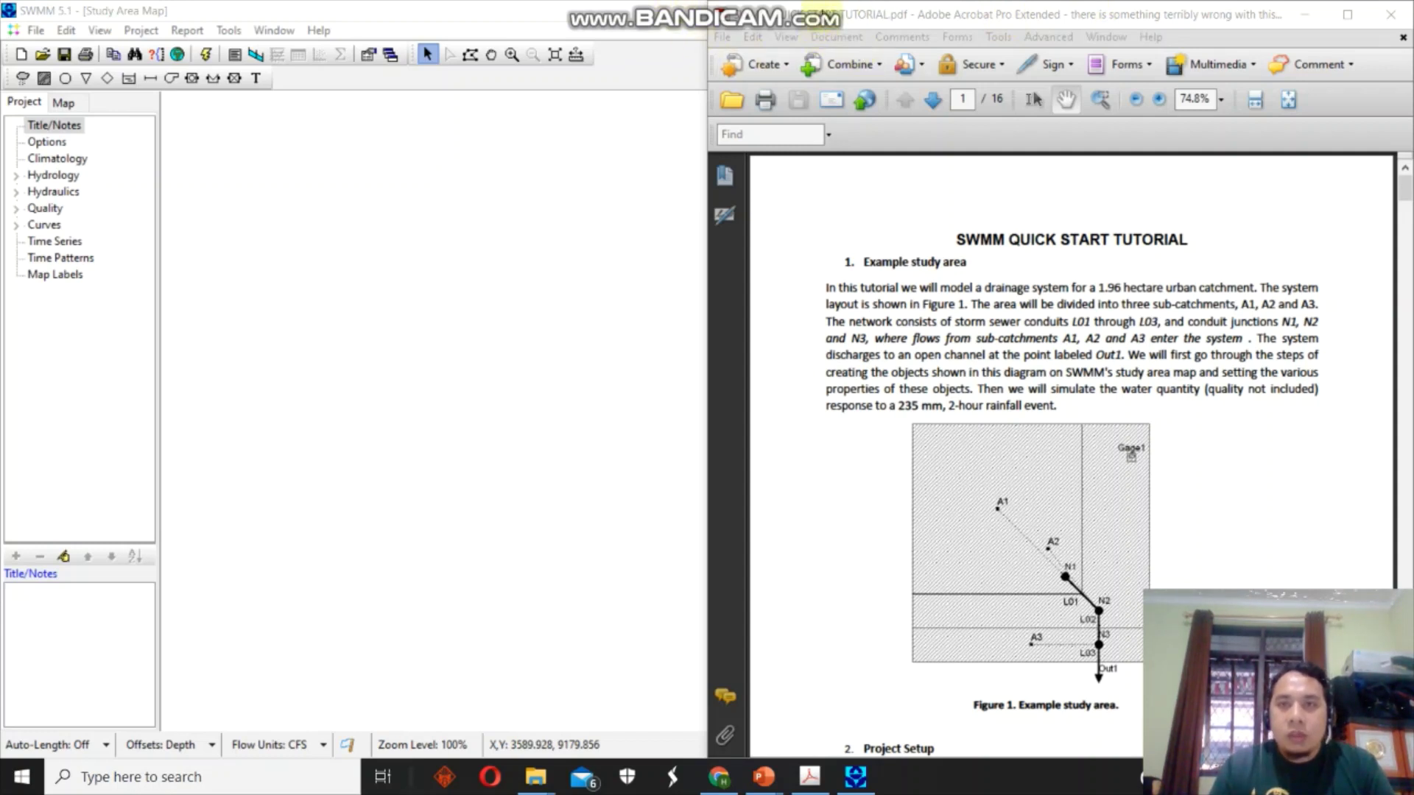
# Read the example study area description and the Project Setup instructions in the tutorial PDF.
pyautogui.click(810, 15)
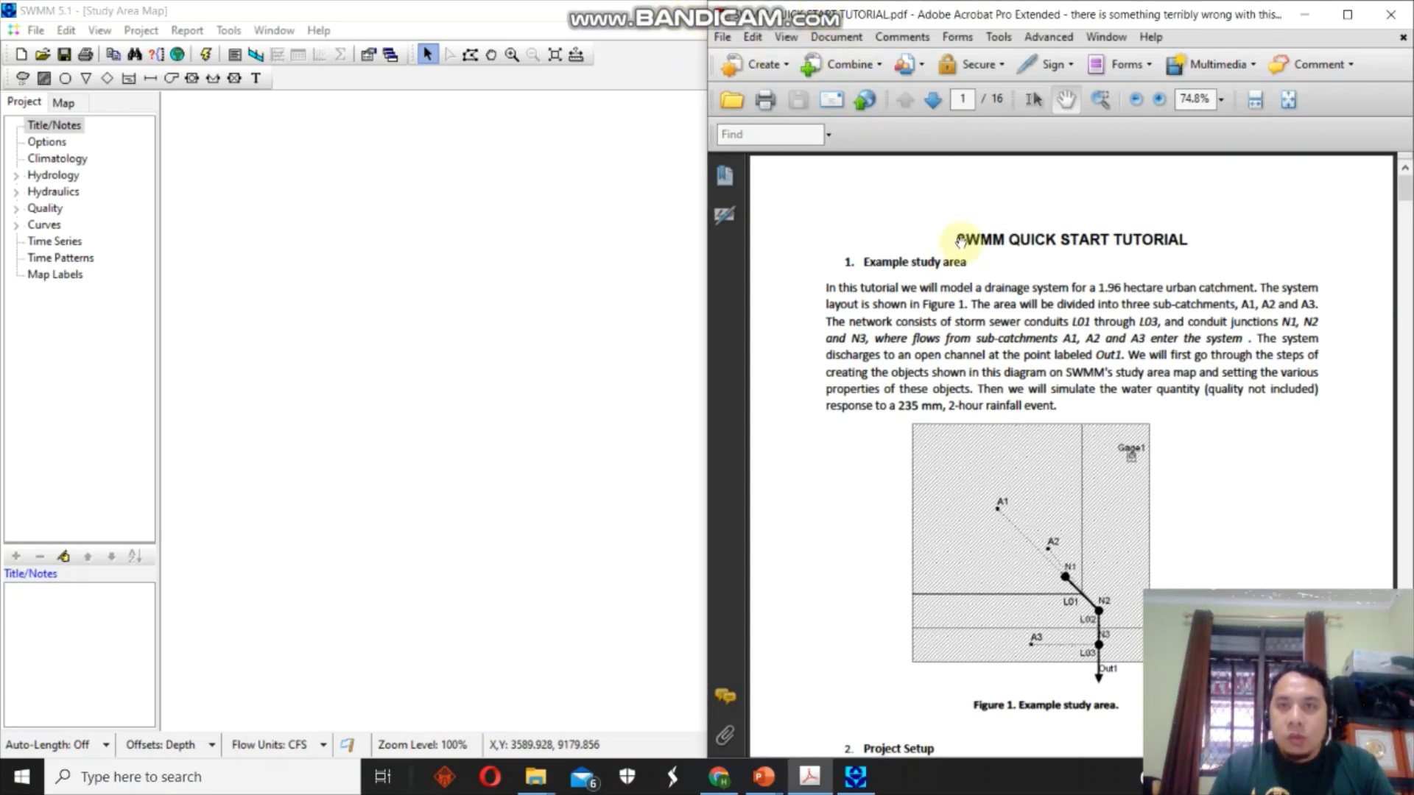
pyautogui.scroll(-4, 1001, 237)
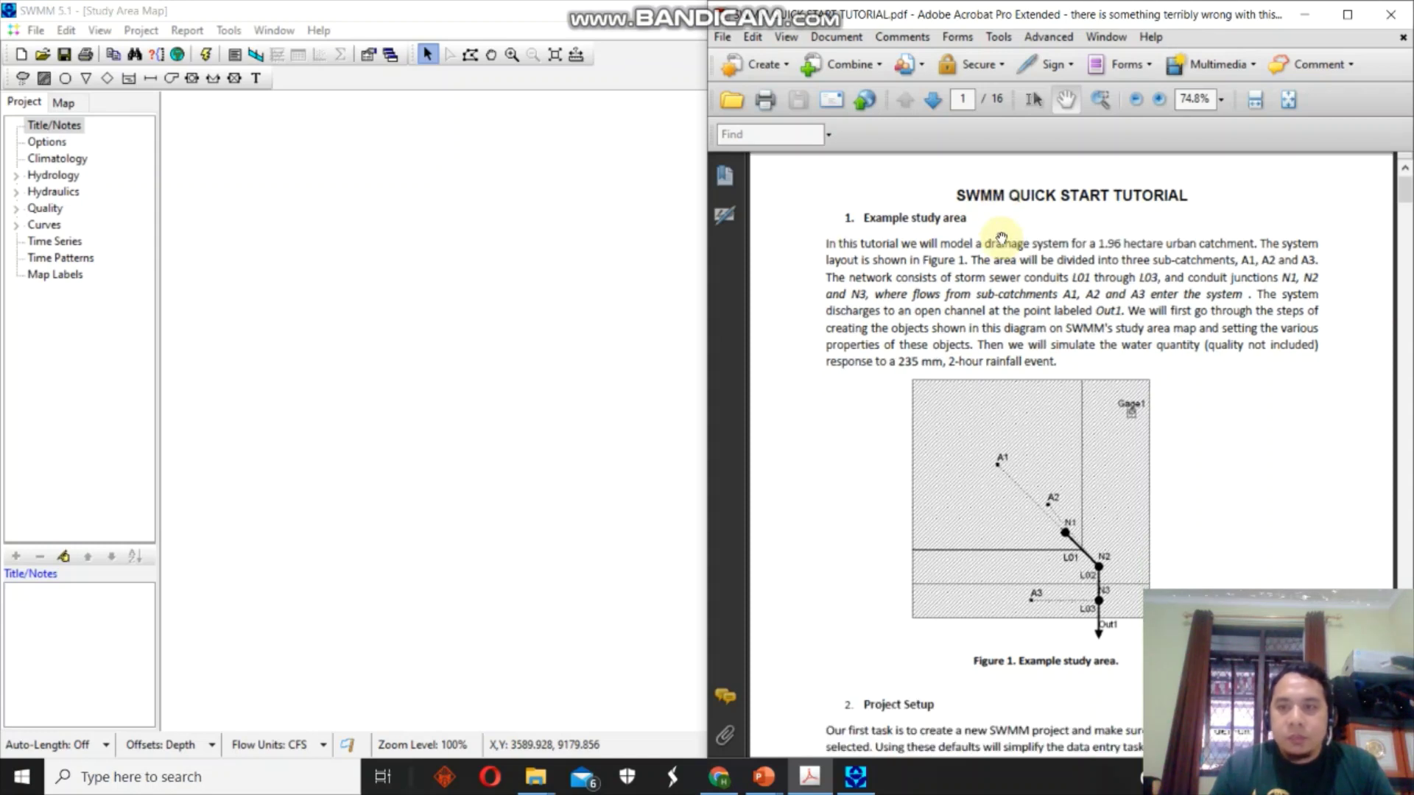
pyautogui.scroll(2, 1001, 236)
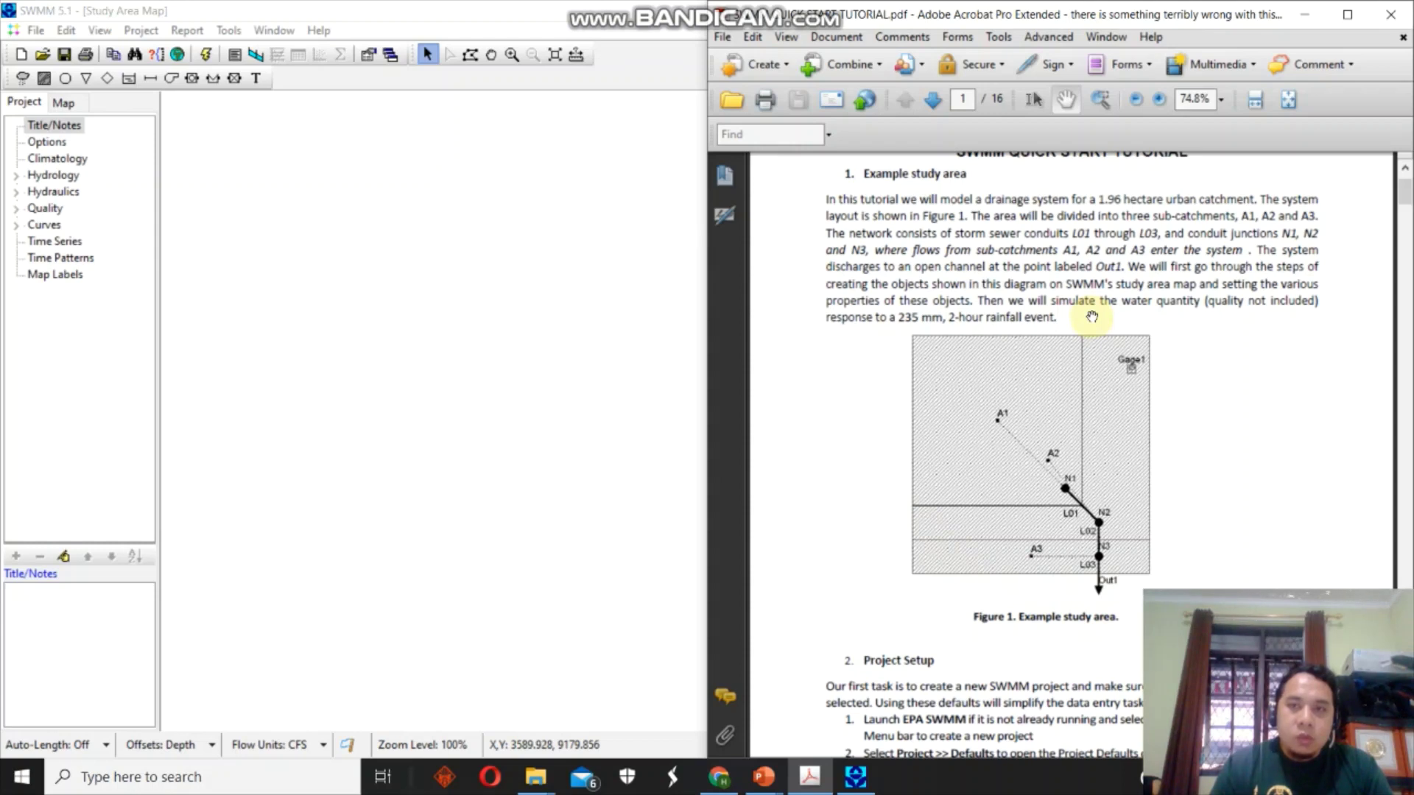
pyautogui.scroll(-1, 1091, 317)
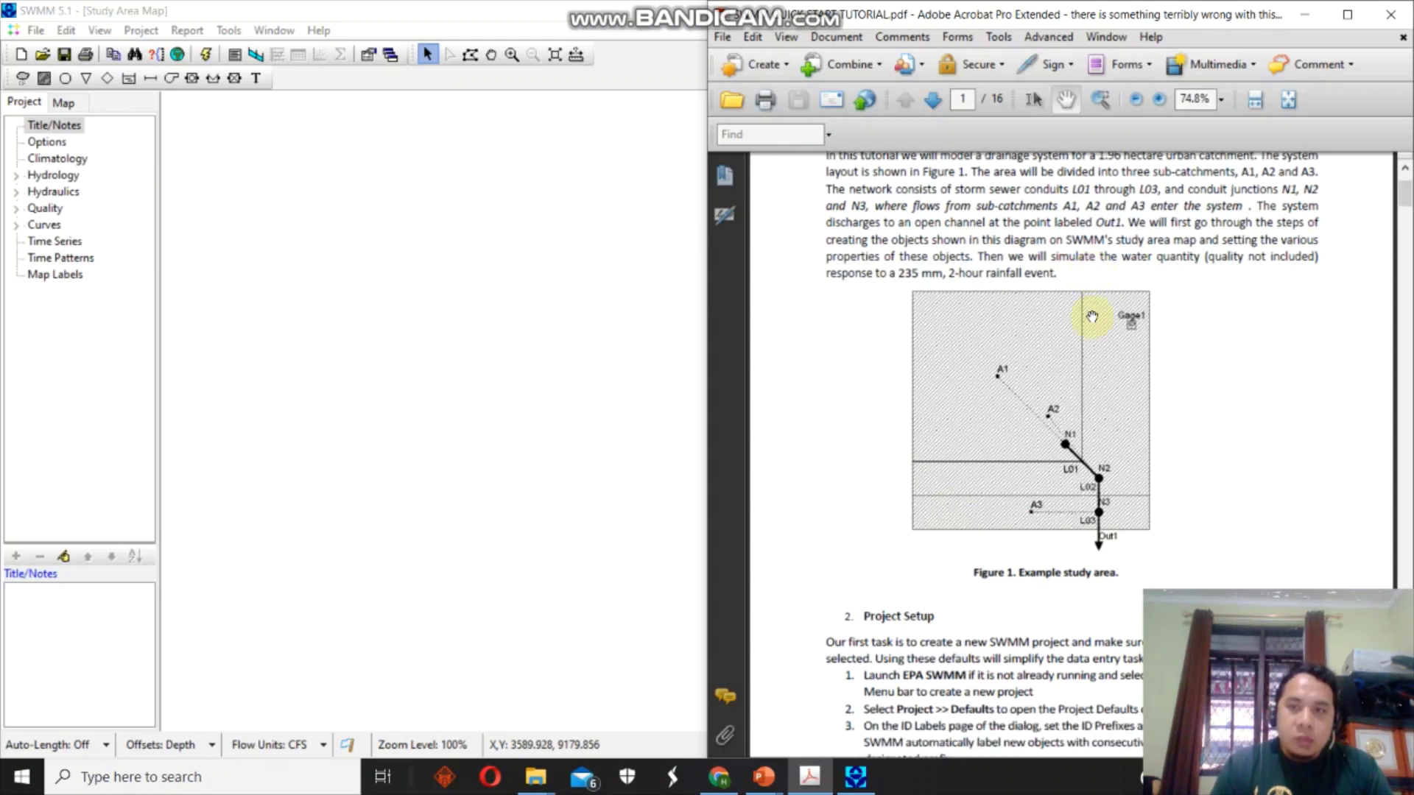
pyautogui.scroll(-4, 1034, 284)
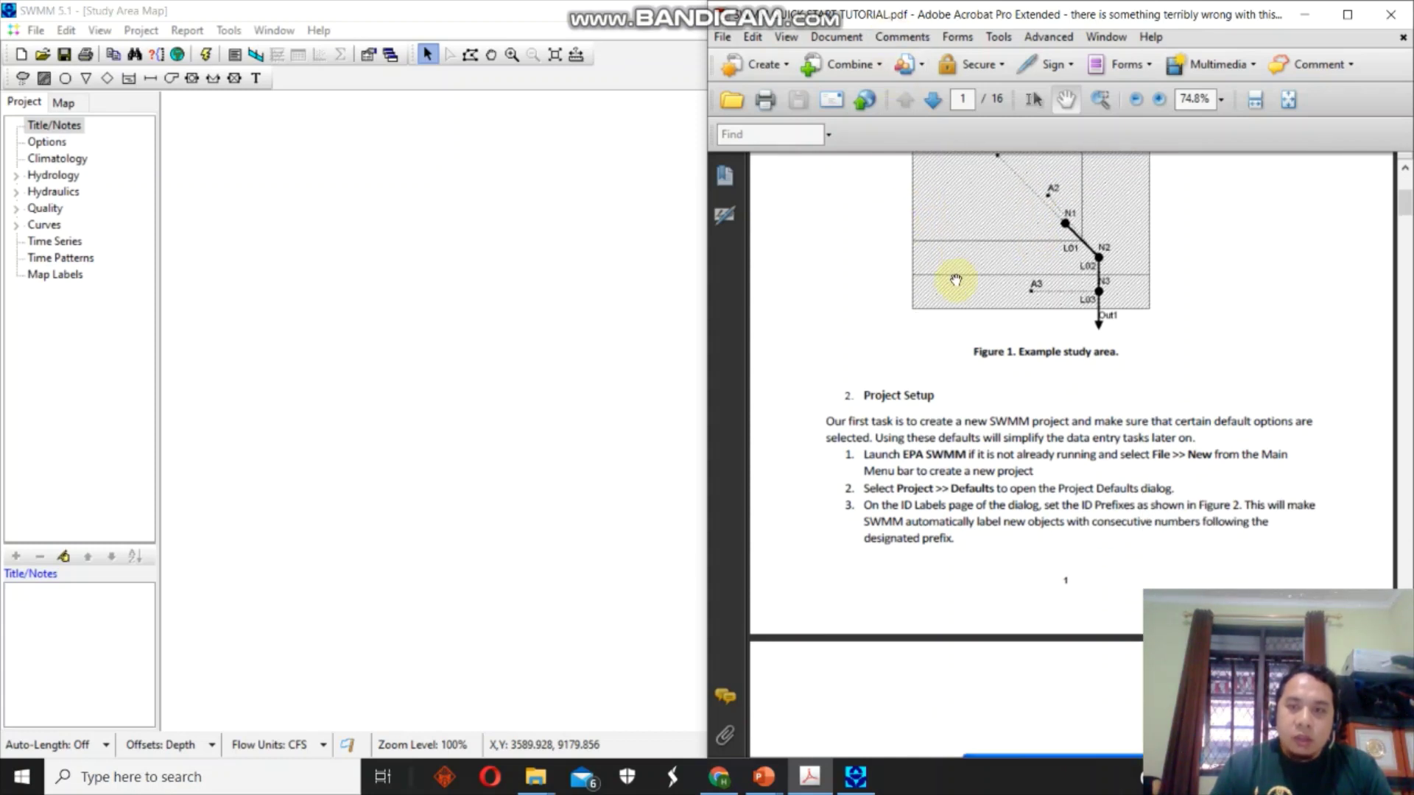
pyautogui.scroll(-2, 956, 280)
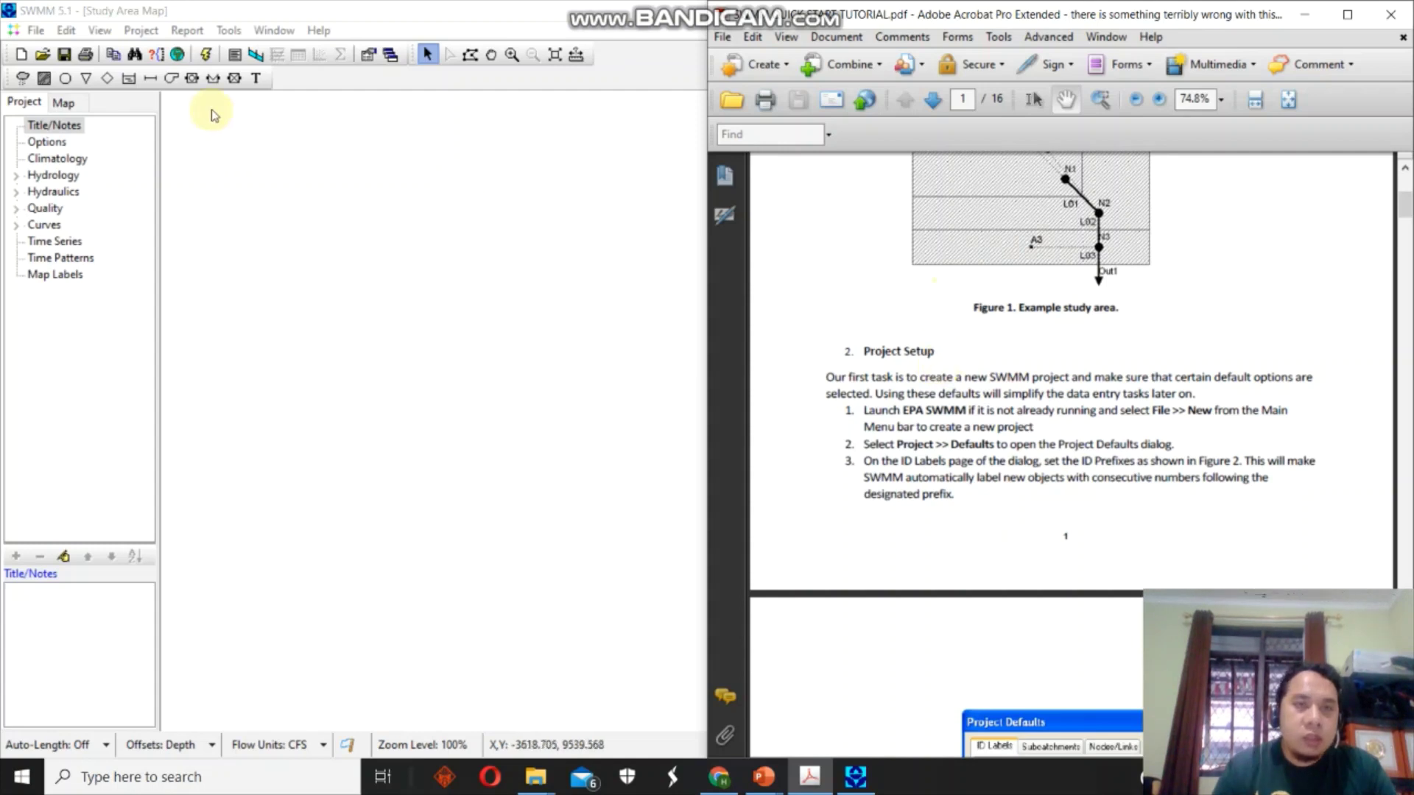
pyautogui.scroll(-1, 1049, 328)
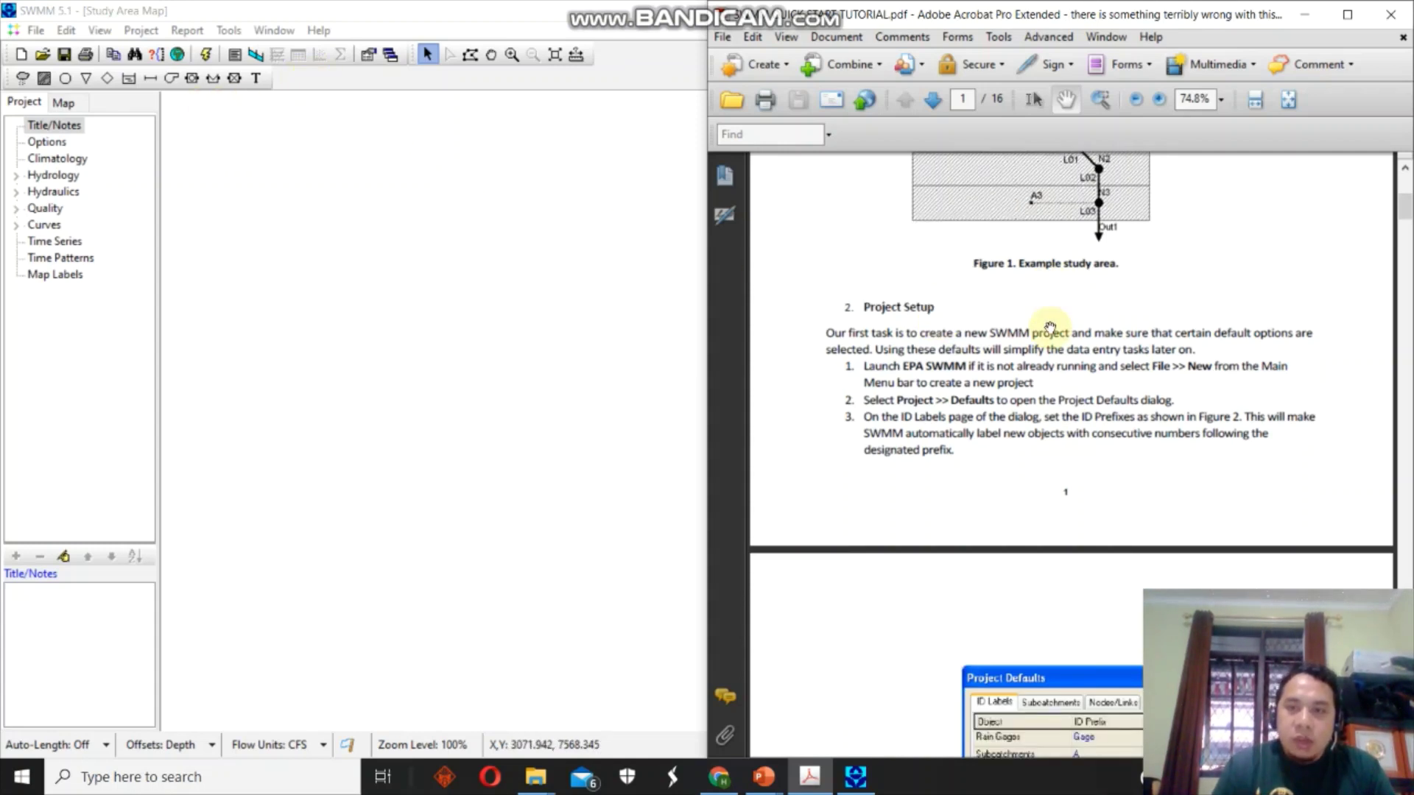
pyautogui.scroll(-2, 1038, 379)
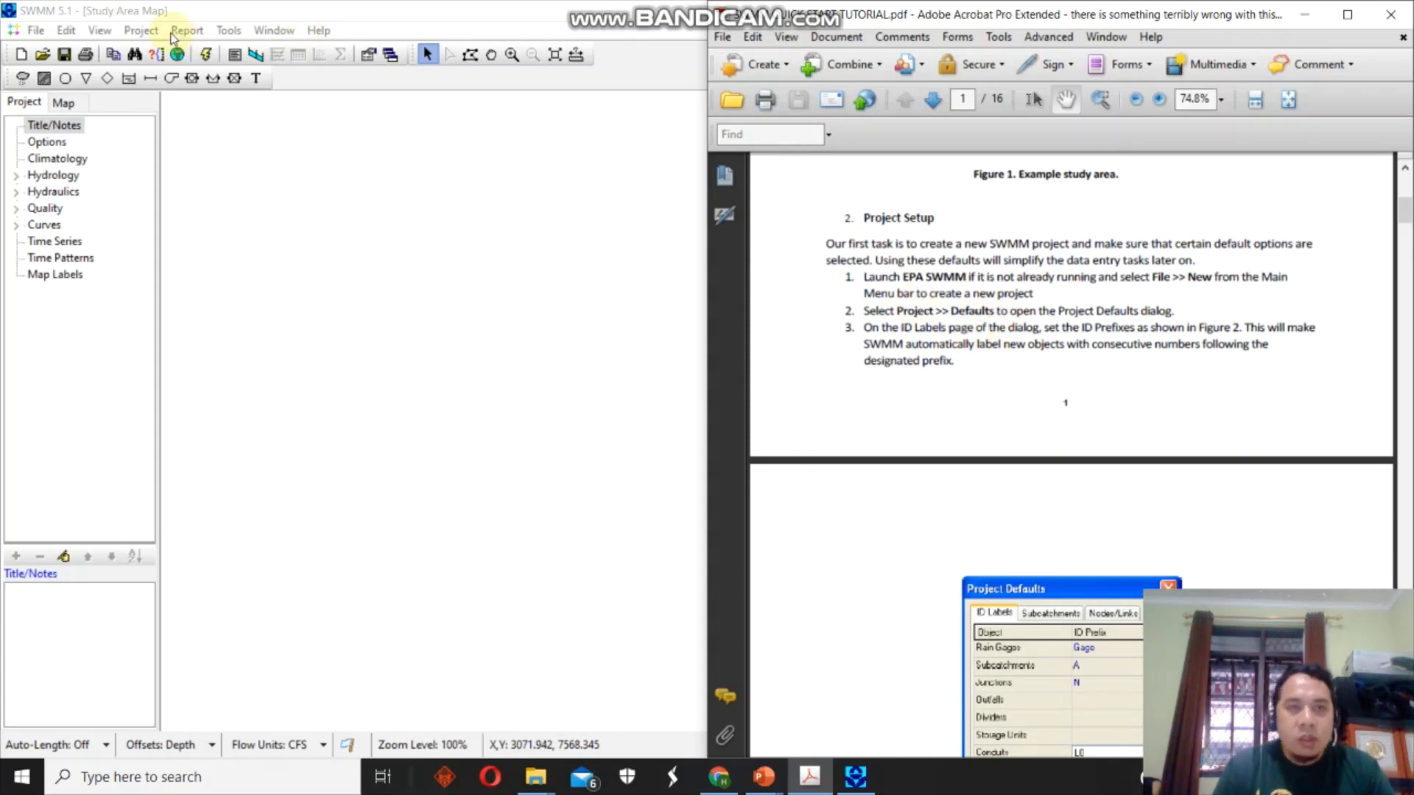
# In SWMM, set the project default ID prefixes: Gage for rain gages, A for subcatchments, N for junctions and L0 for conduits.
pyautogui.doubleClick(271, 11)
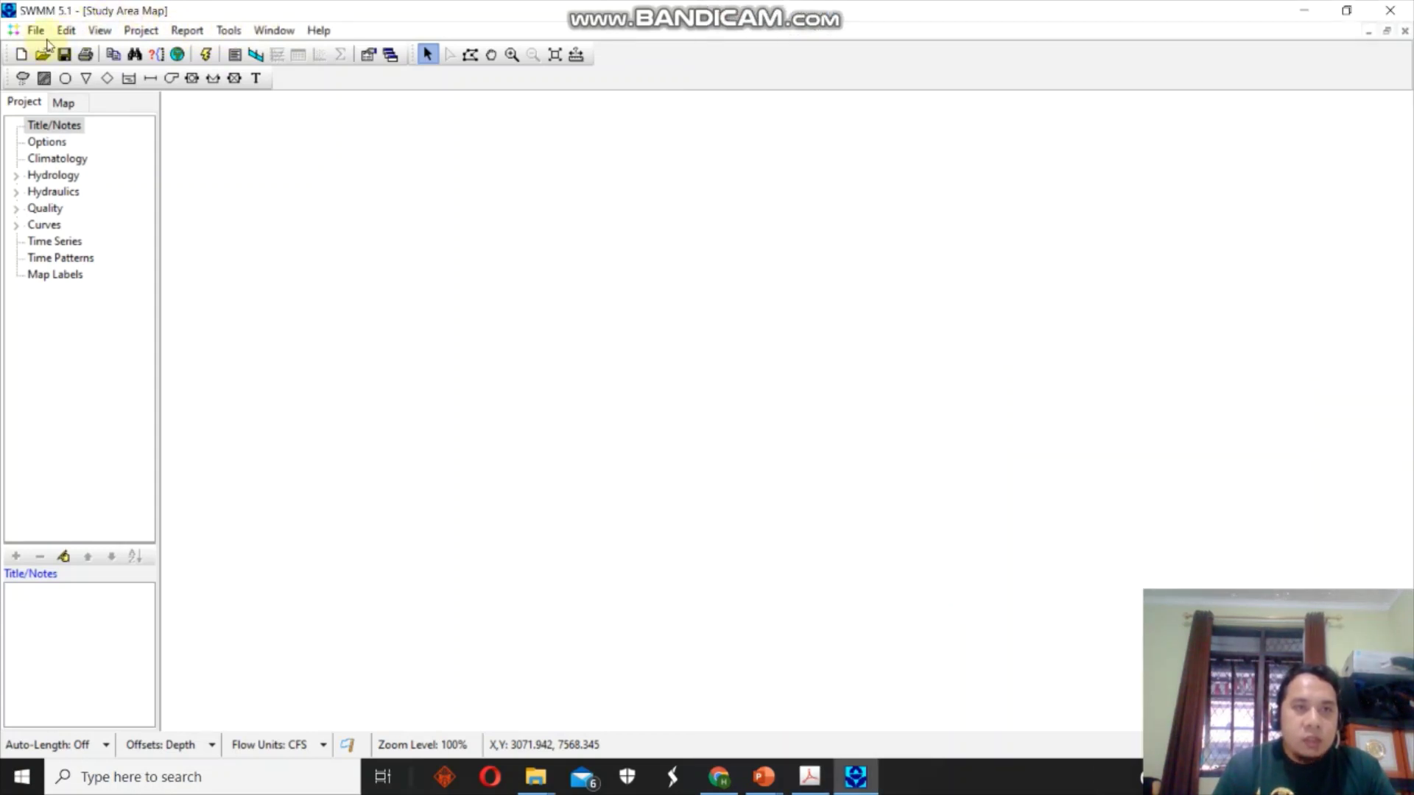
pyautogui.click(141, 30)
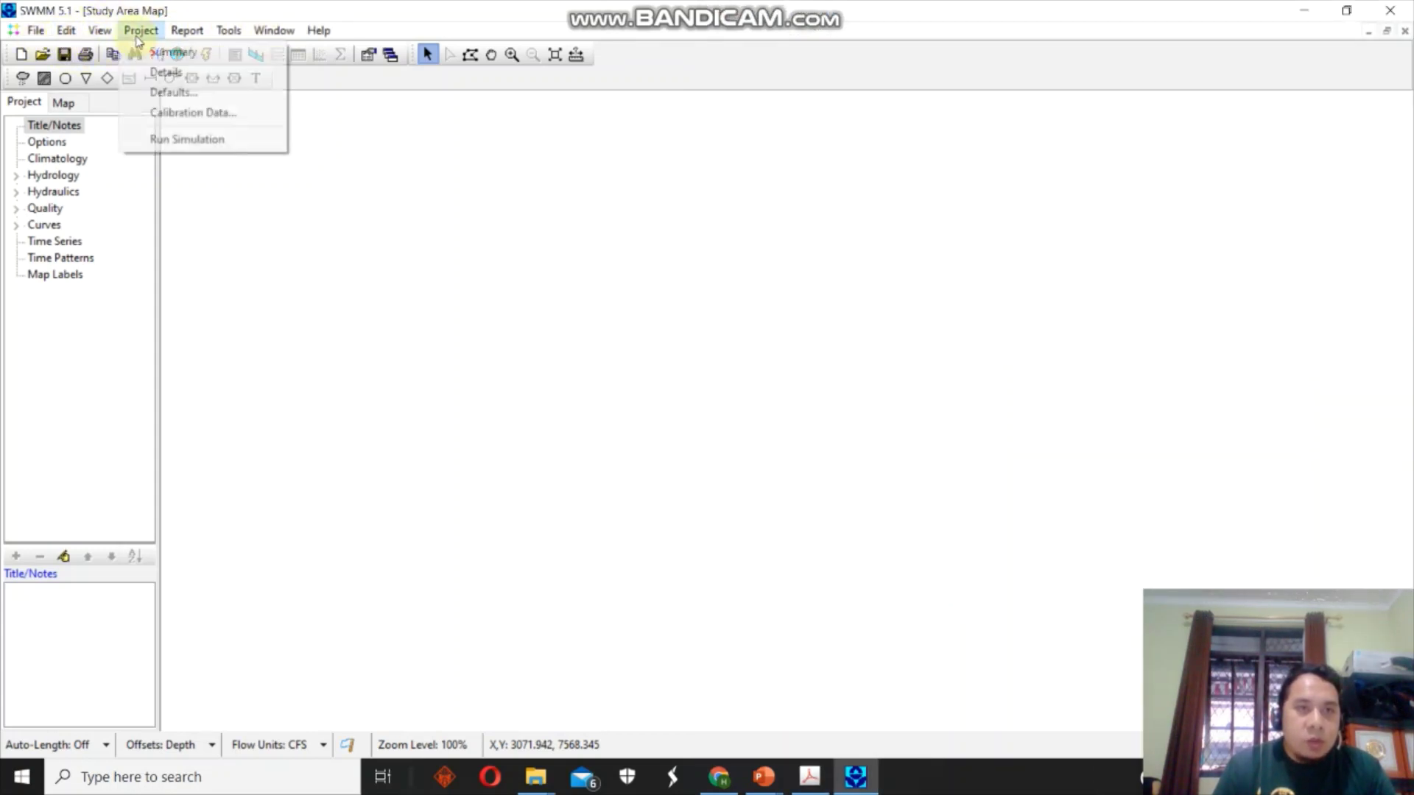
pyautogui.click(162, 91)
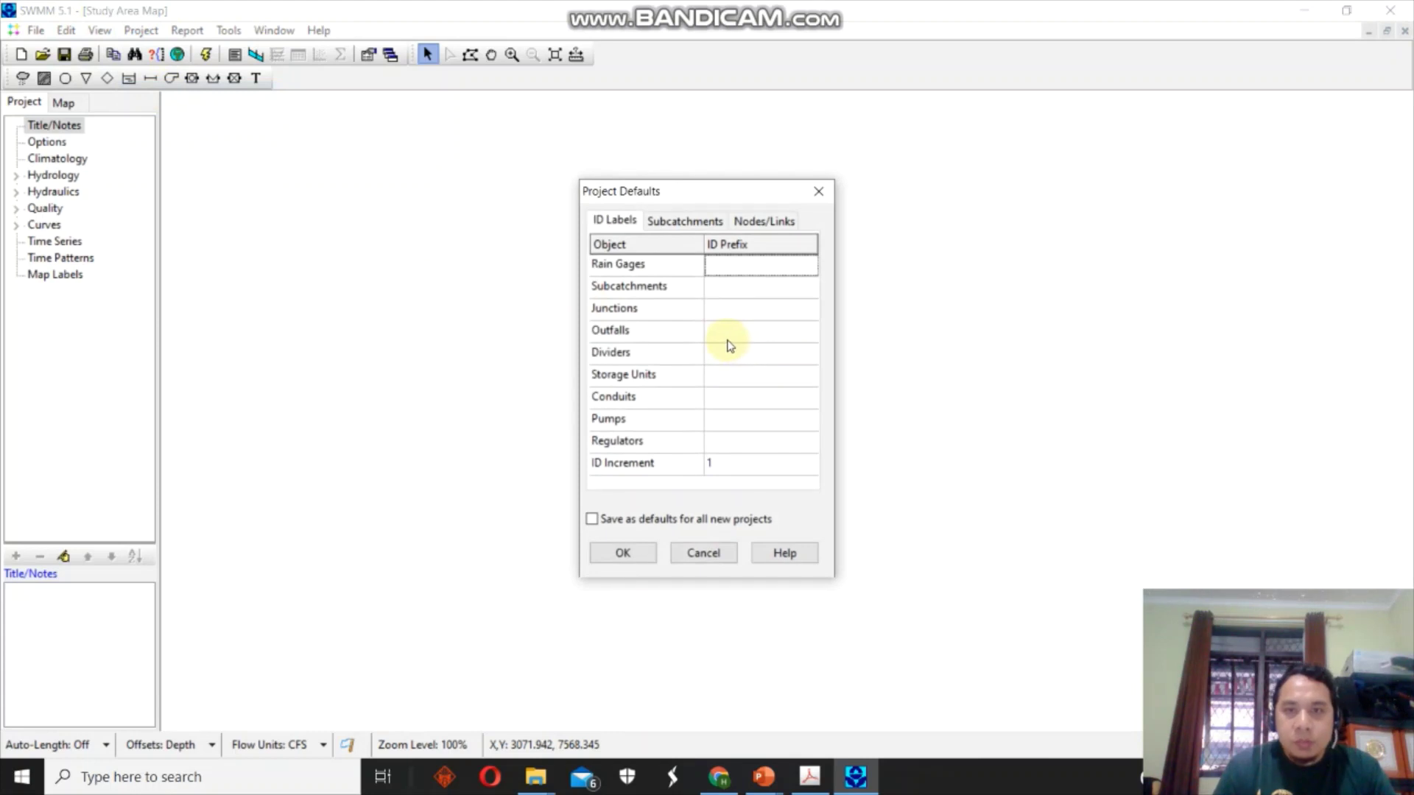
pyautogui.write('Gage')
pyautogui.click(721, 288)
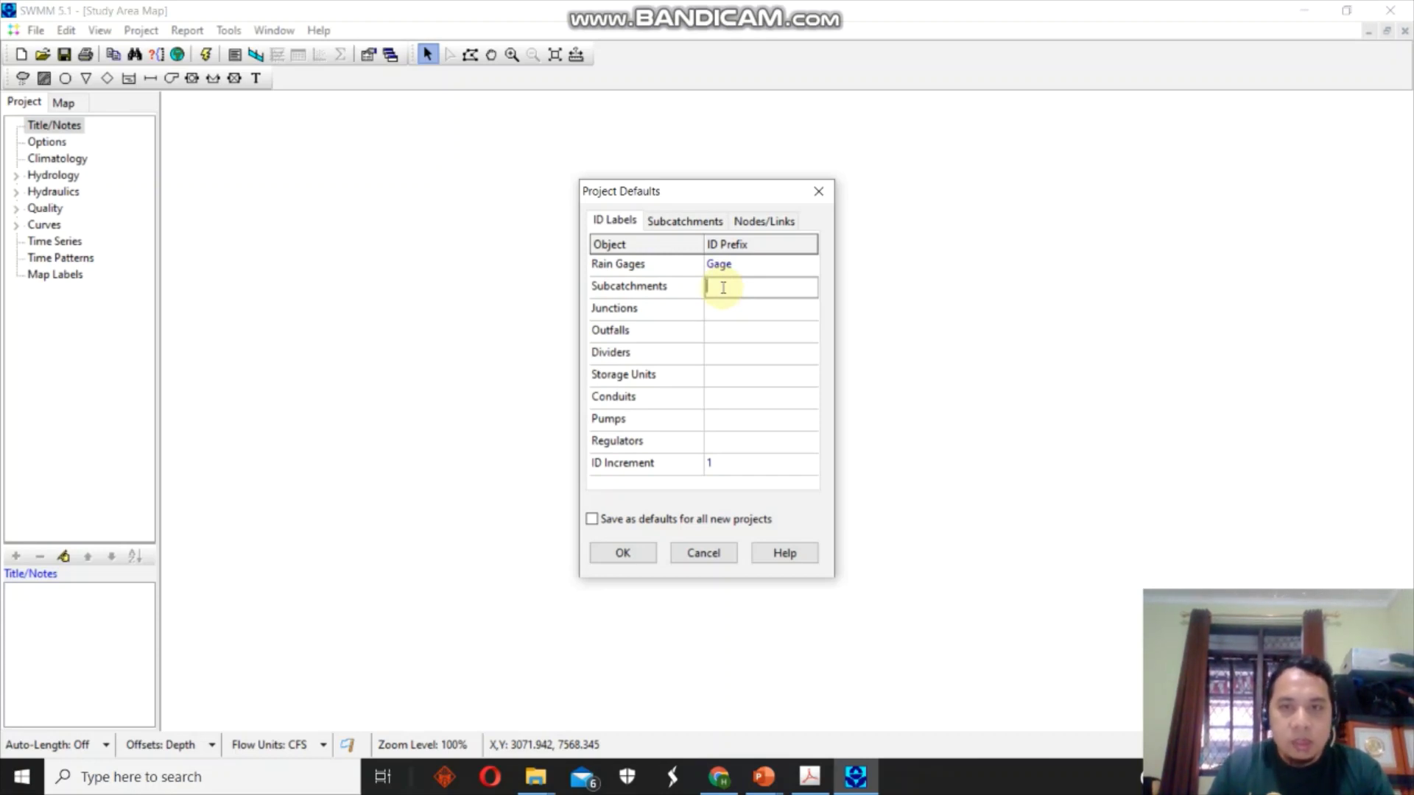
pyautogui.write('A')
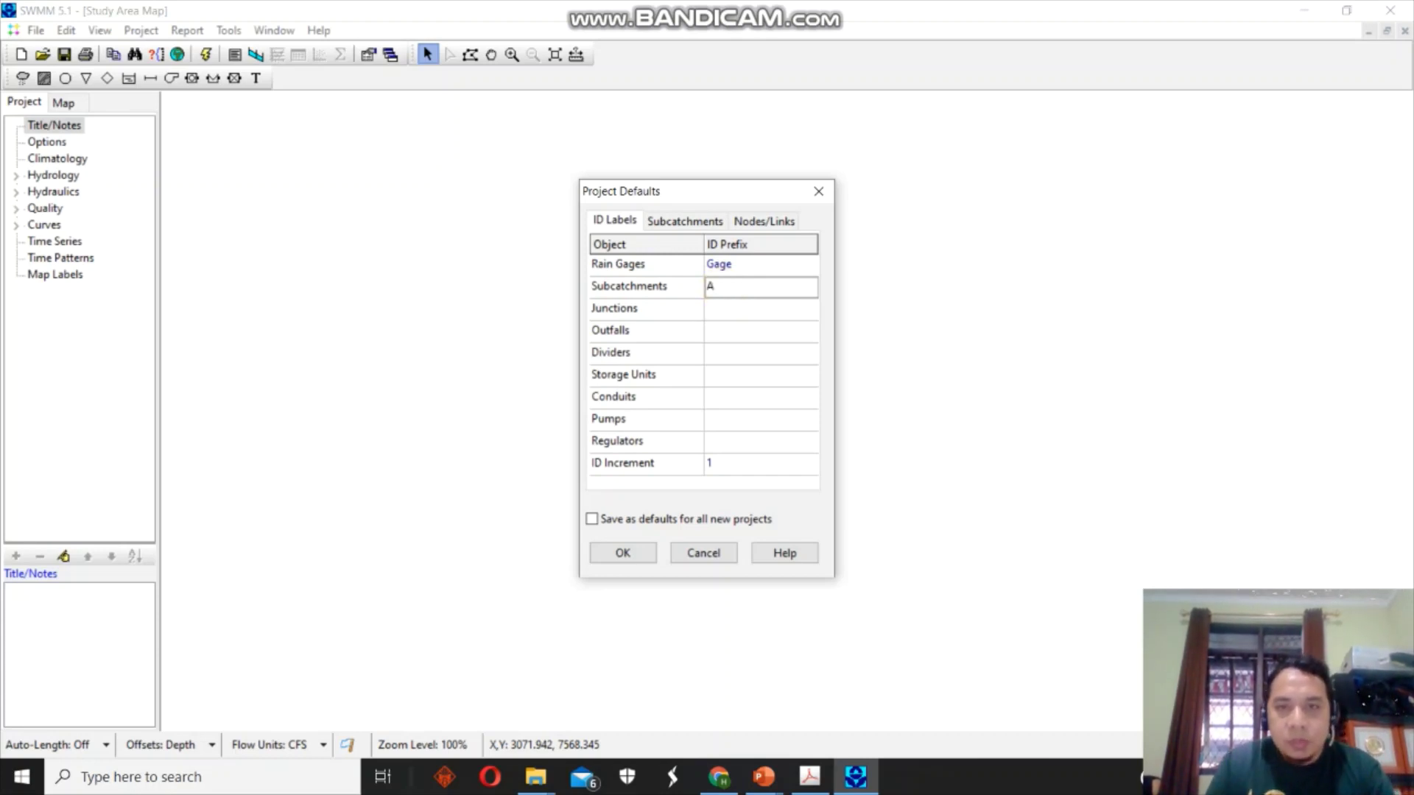
pyautogui.click(727, 310)
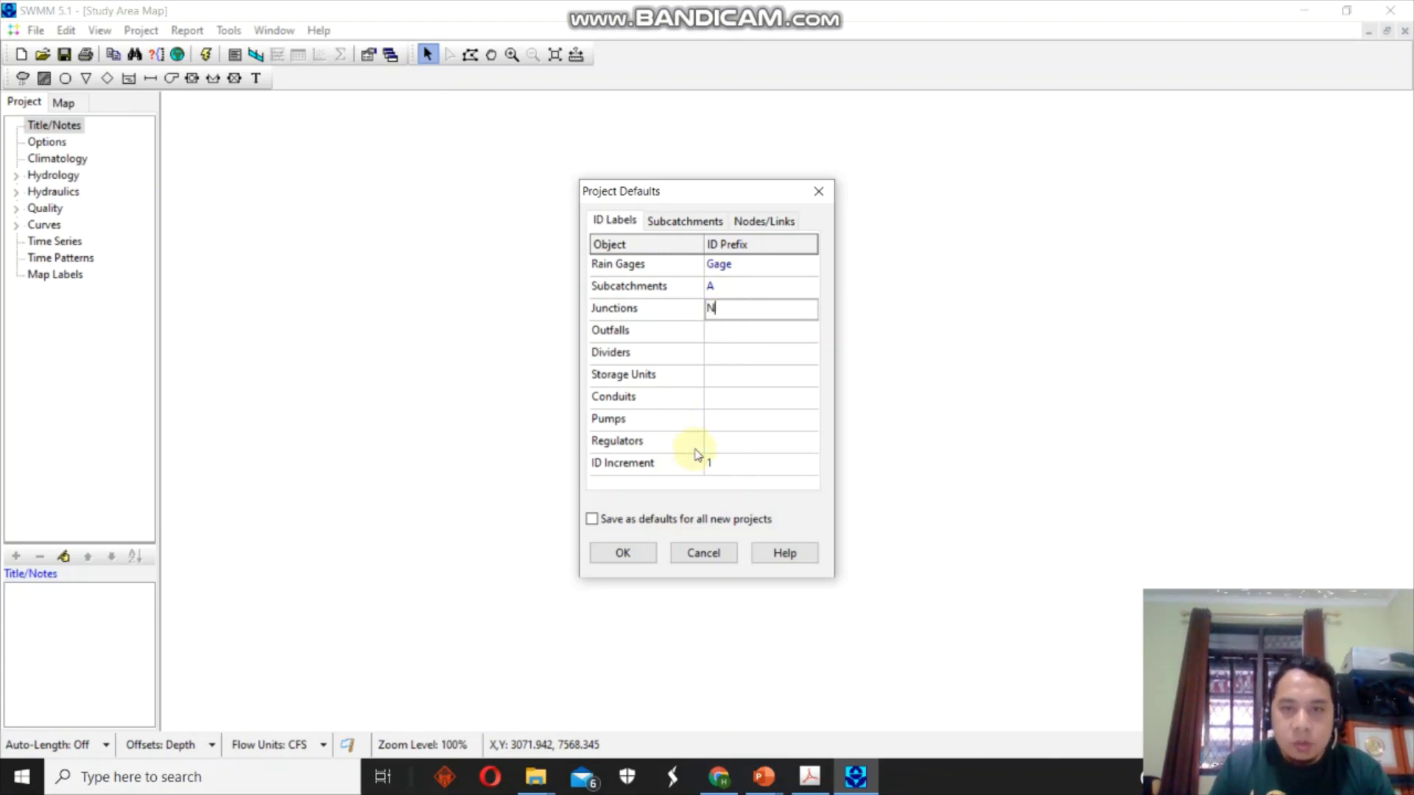
pyautogui.click(722, 396)
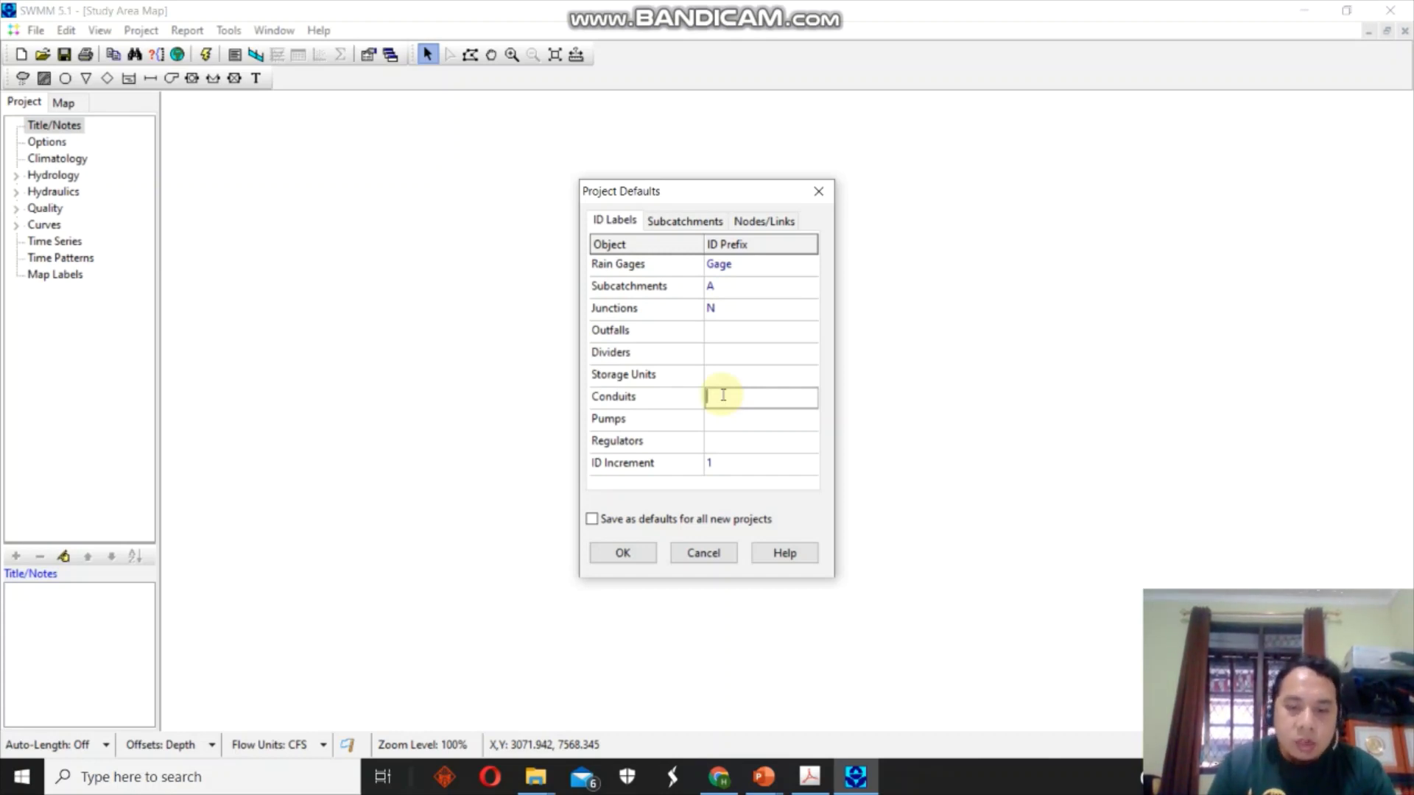
pyautogui.write('L0')
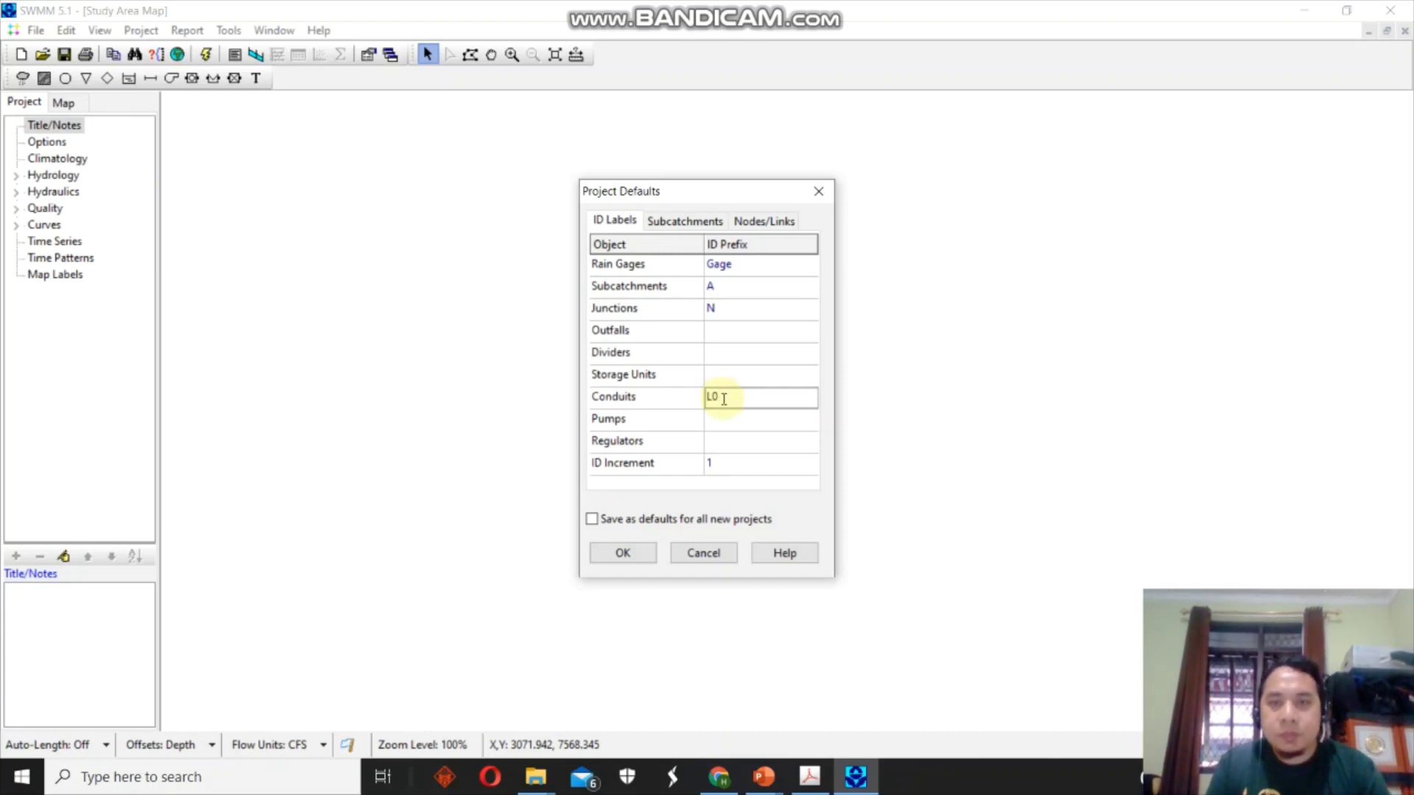
# Set the default subcatchment % Slope to 2, following the subcatchment values listed in the tutorial PDF.
pyautogui.click(688, 222)
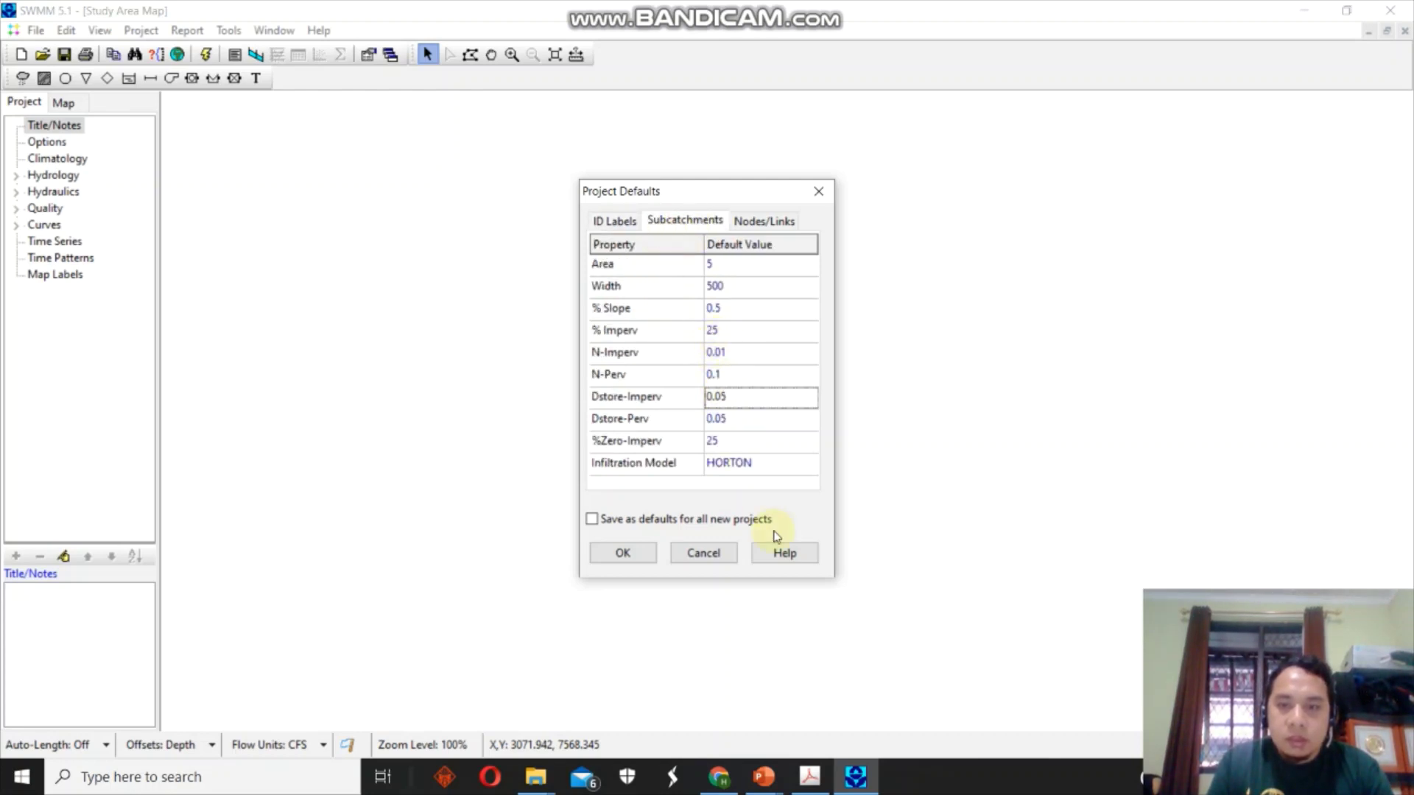
pyautogui.click(809, 777)
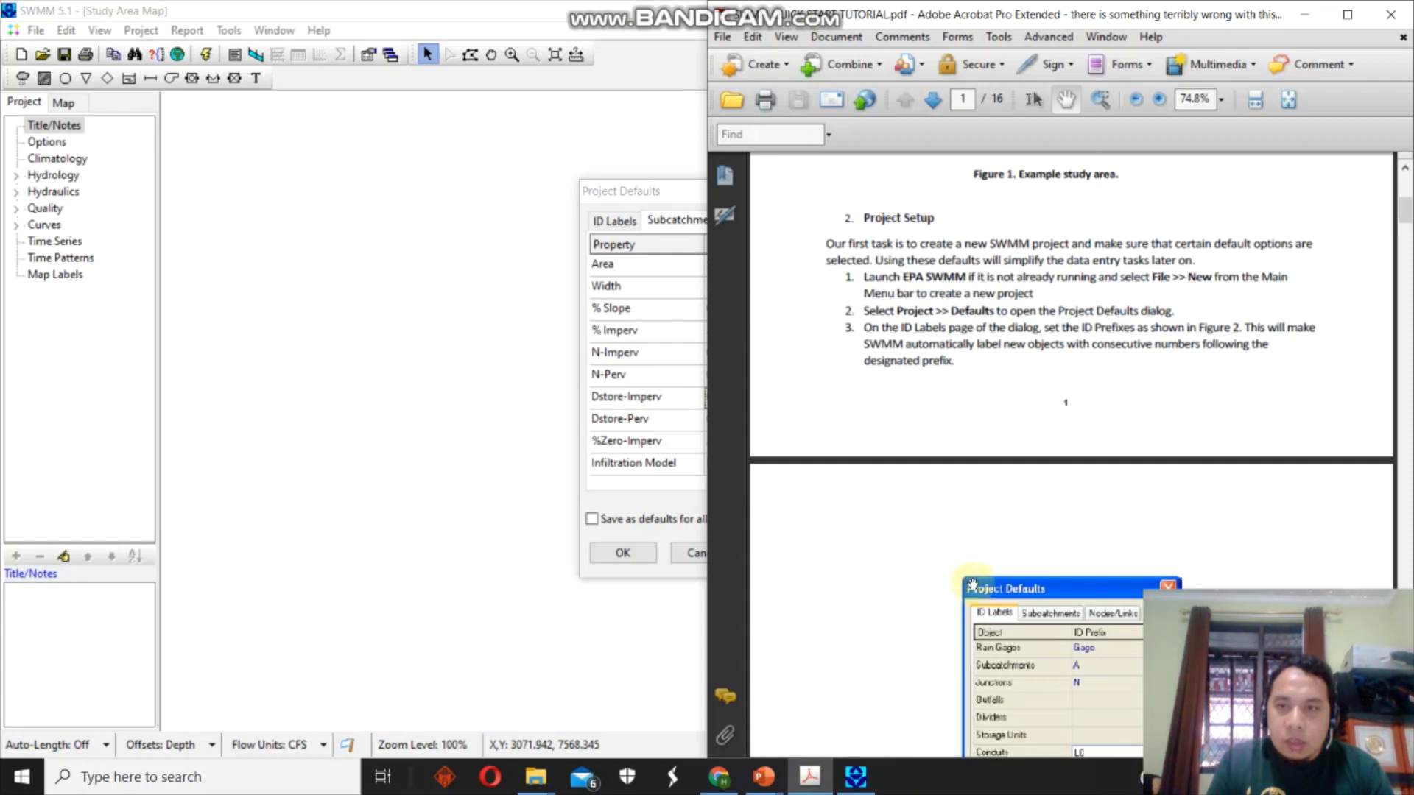
pyautogui.moveTo(972, 585); pyautogui.dragTo(990, 446)
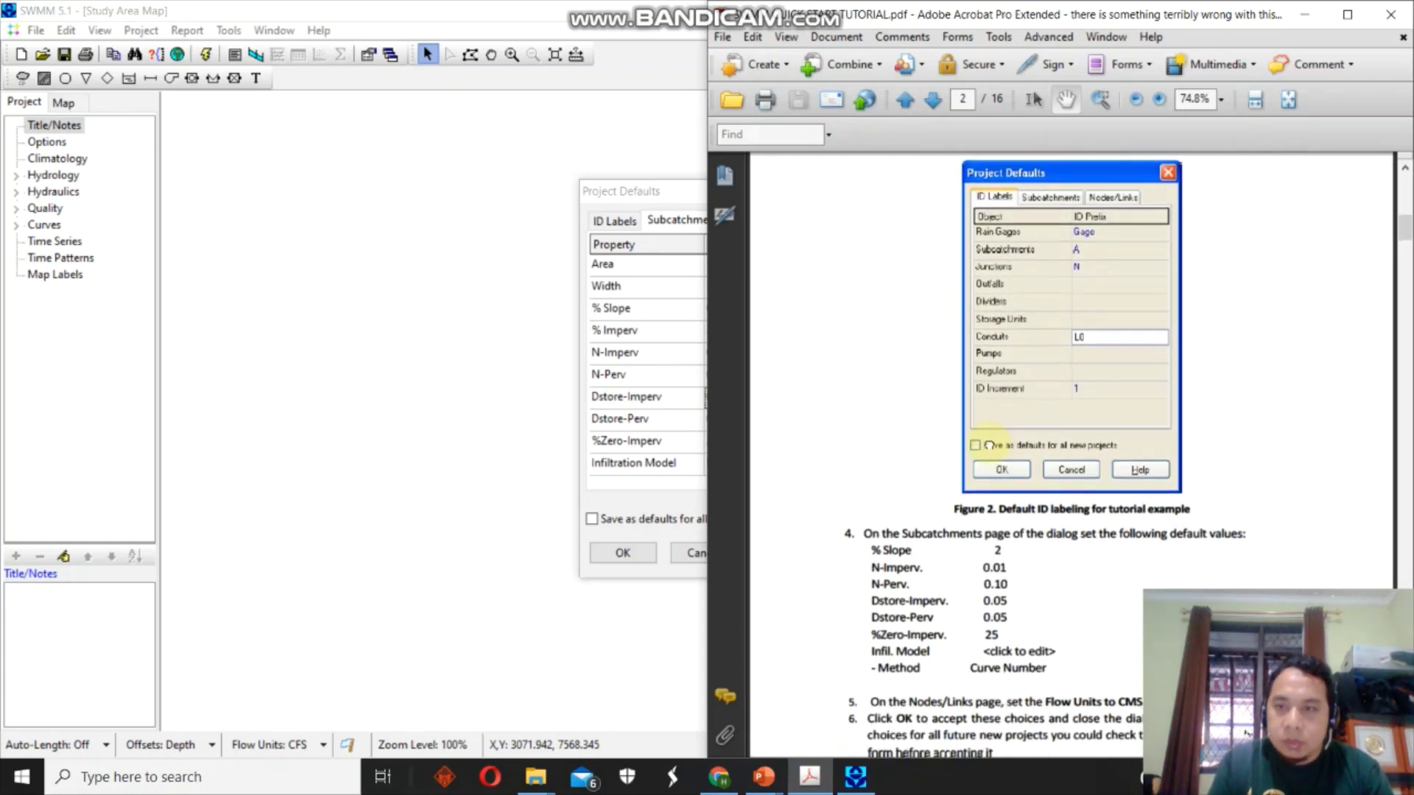
pyautogui.moveTo(989, 536); pyautogui.dragTo(983, 318)
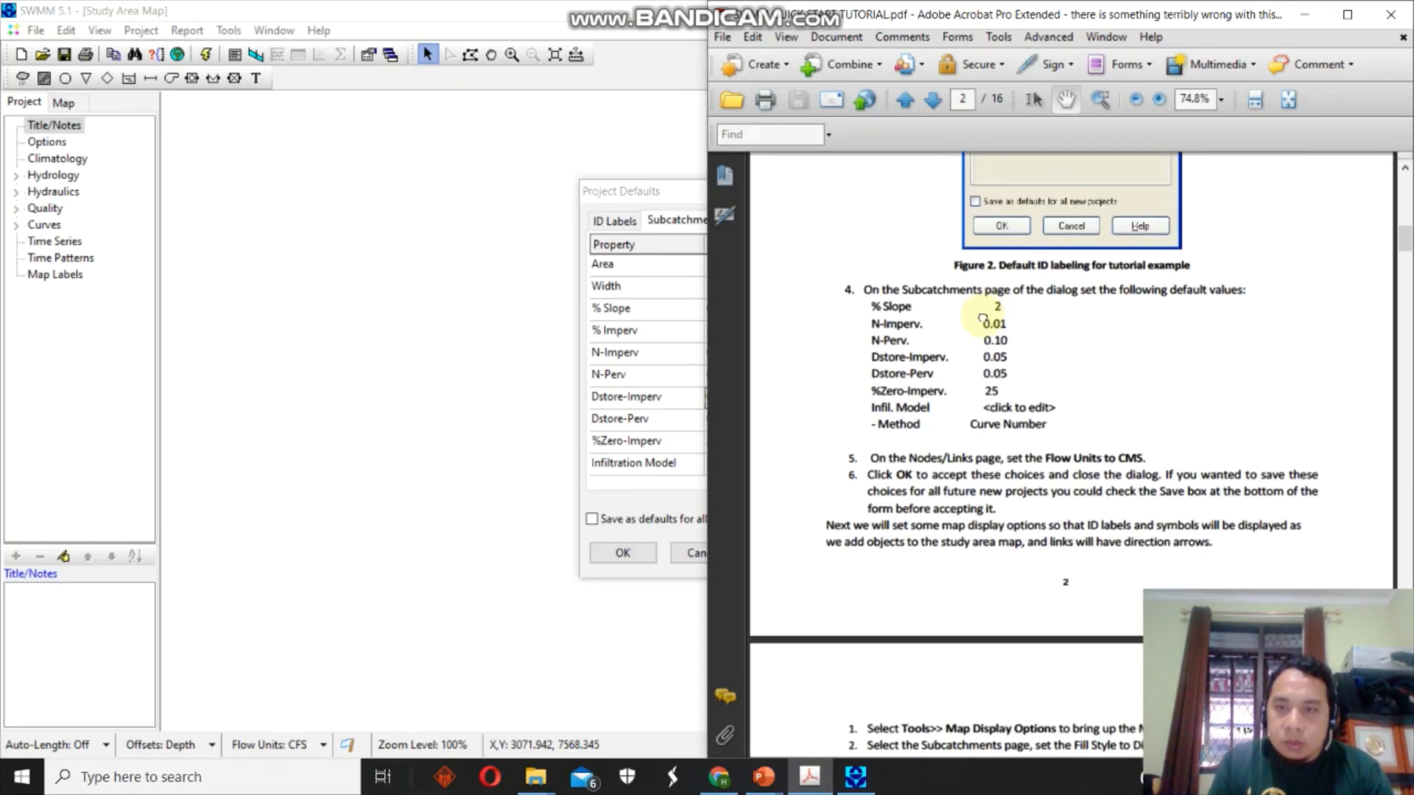
pyautogui.moveTo(1003, 505); pyautogui.dragTo(1002, 486)
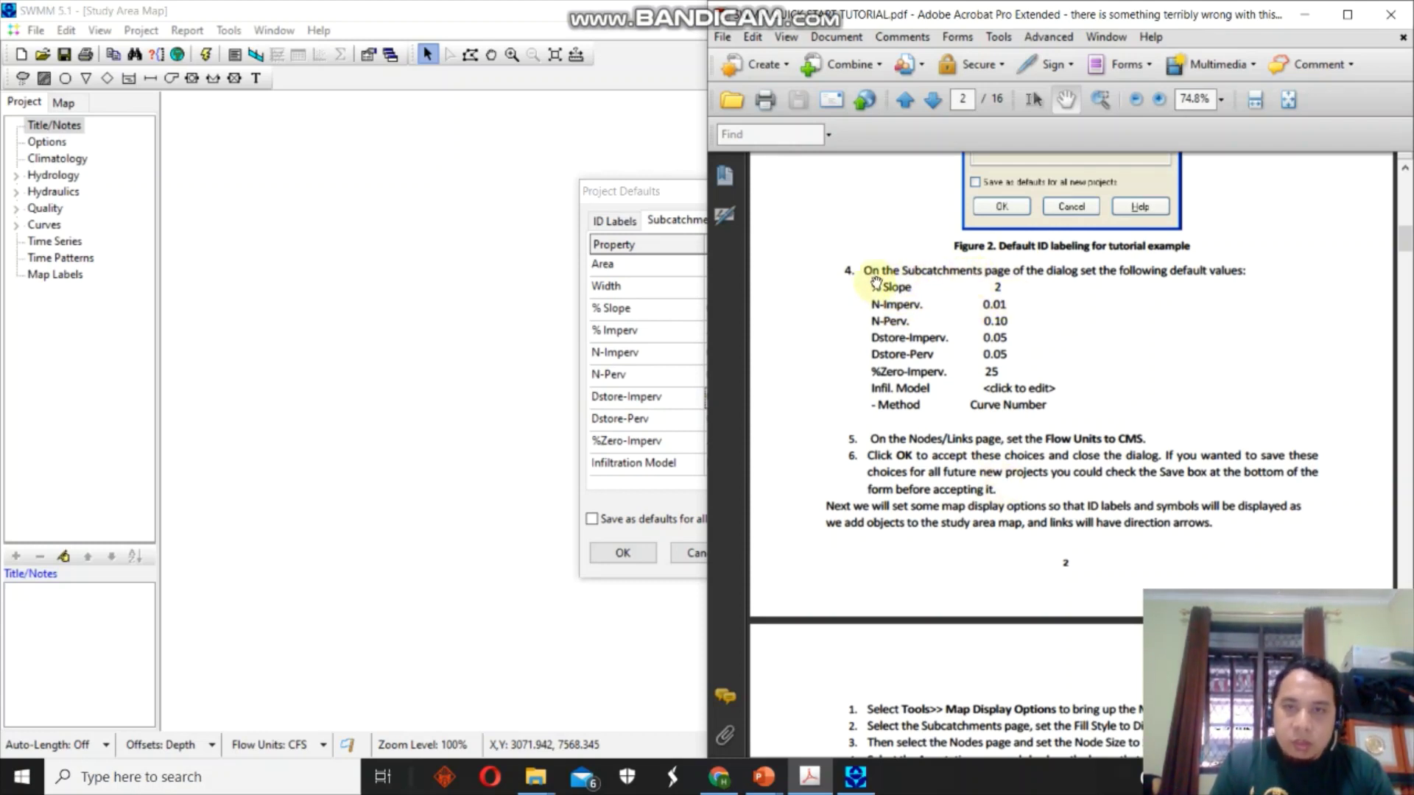
pyautogui.click(726, 310)
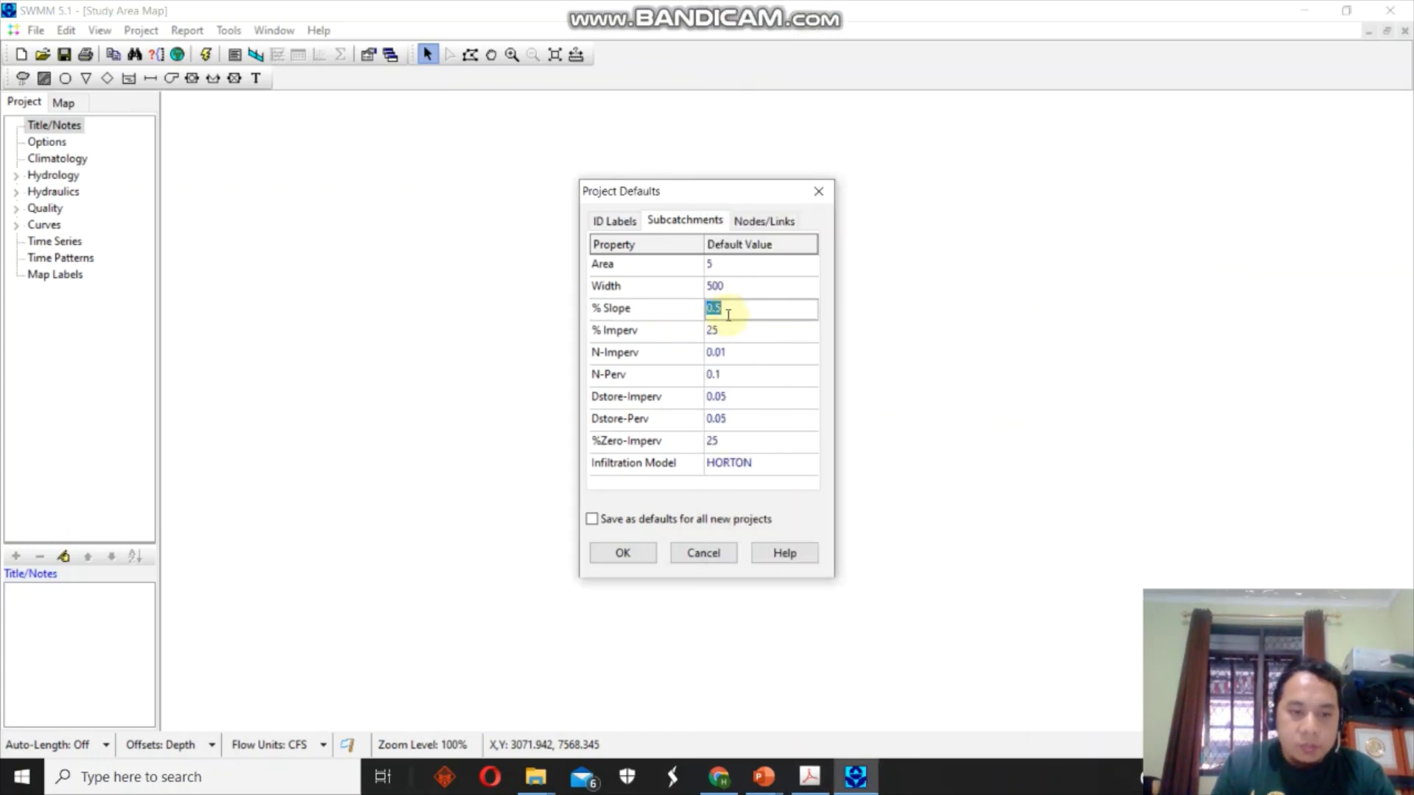
pyautogui.write('2')
# Check the remaining subcatchment defaults, such as N-Imperv and N-Perv, against the values in the tutorial PDF.
pyautogui.click(810, 777)
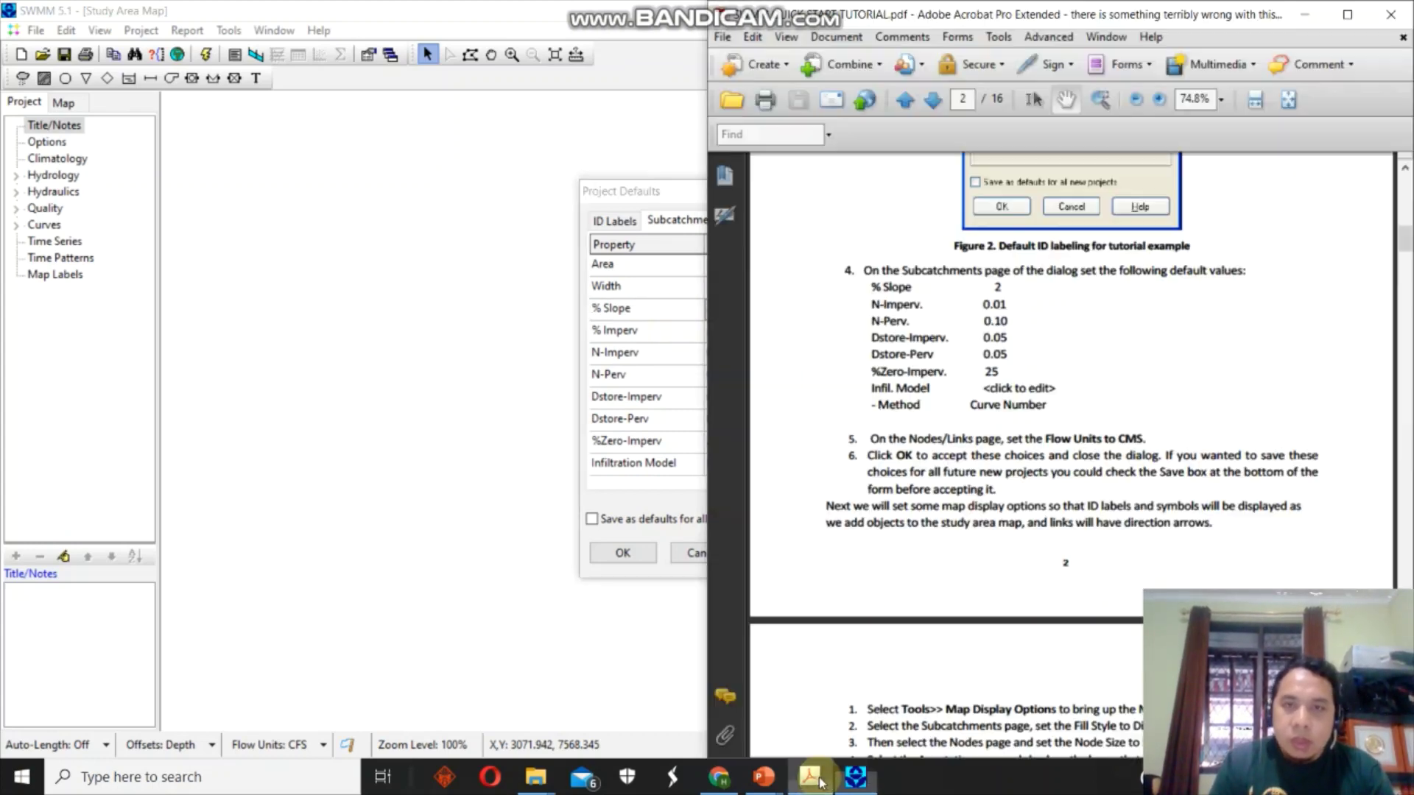
pyautogui.click(639, 10)
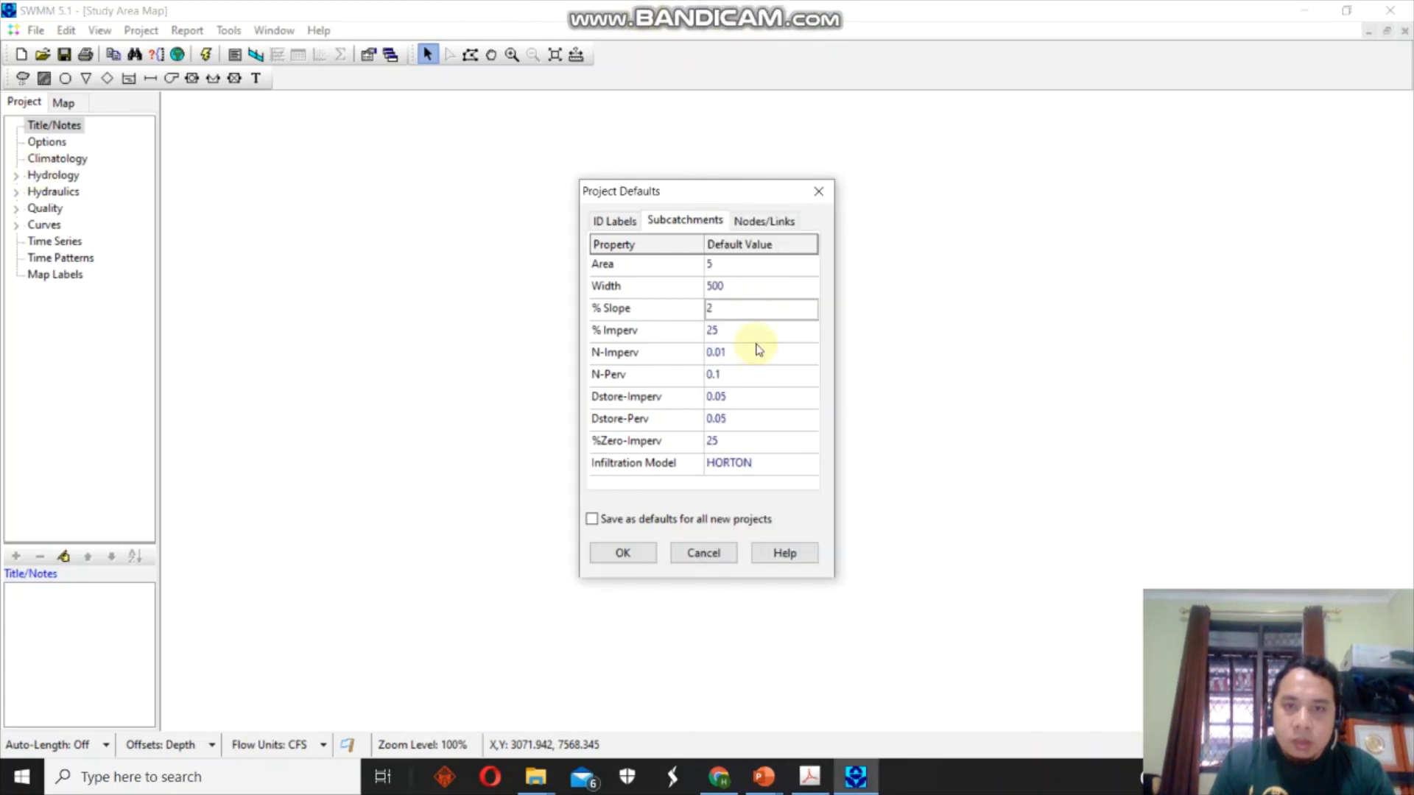
pyautogui.click(820, 790)
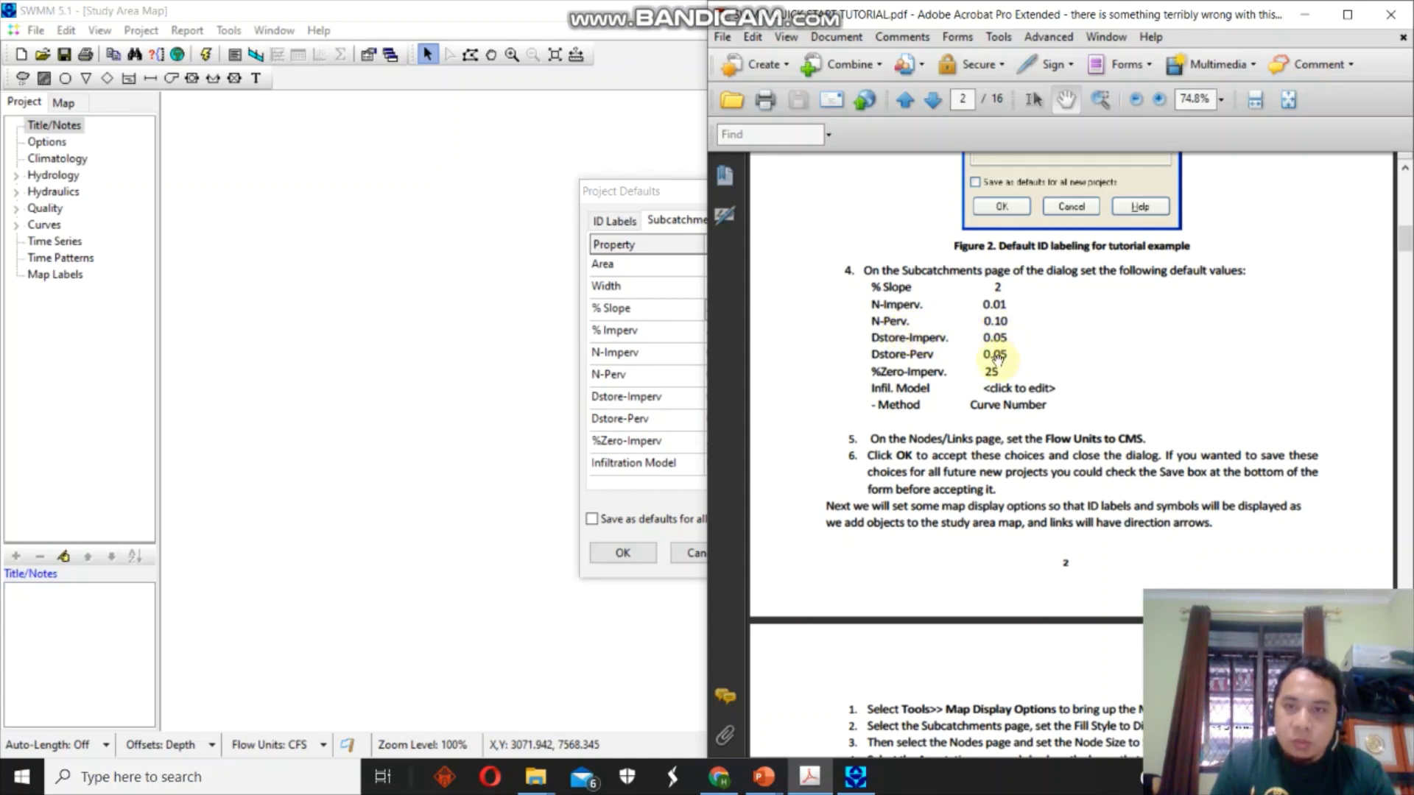
pyautogui.click(672, 442)
pyautogui.click(736, 352)
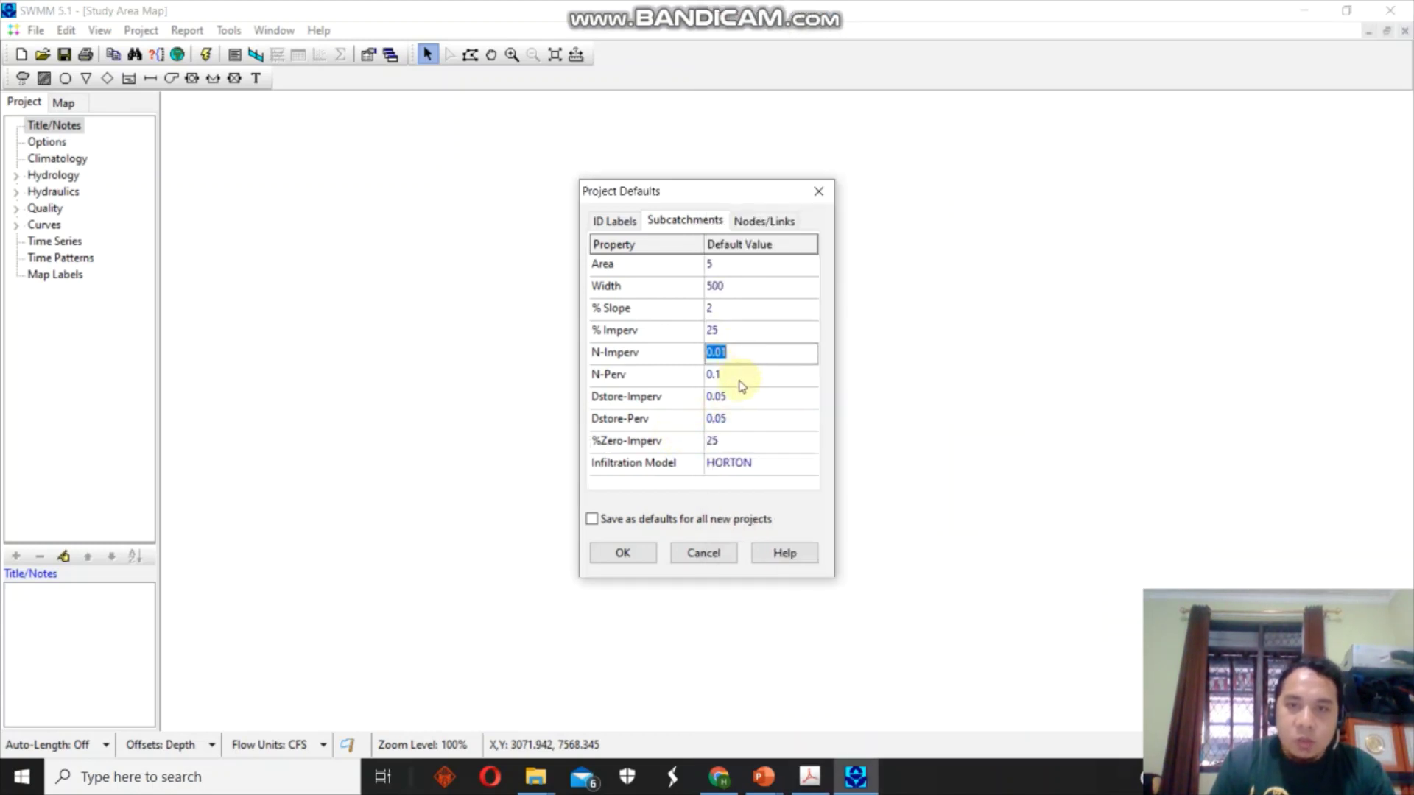
pyautogui.click(740, 377)
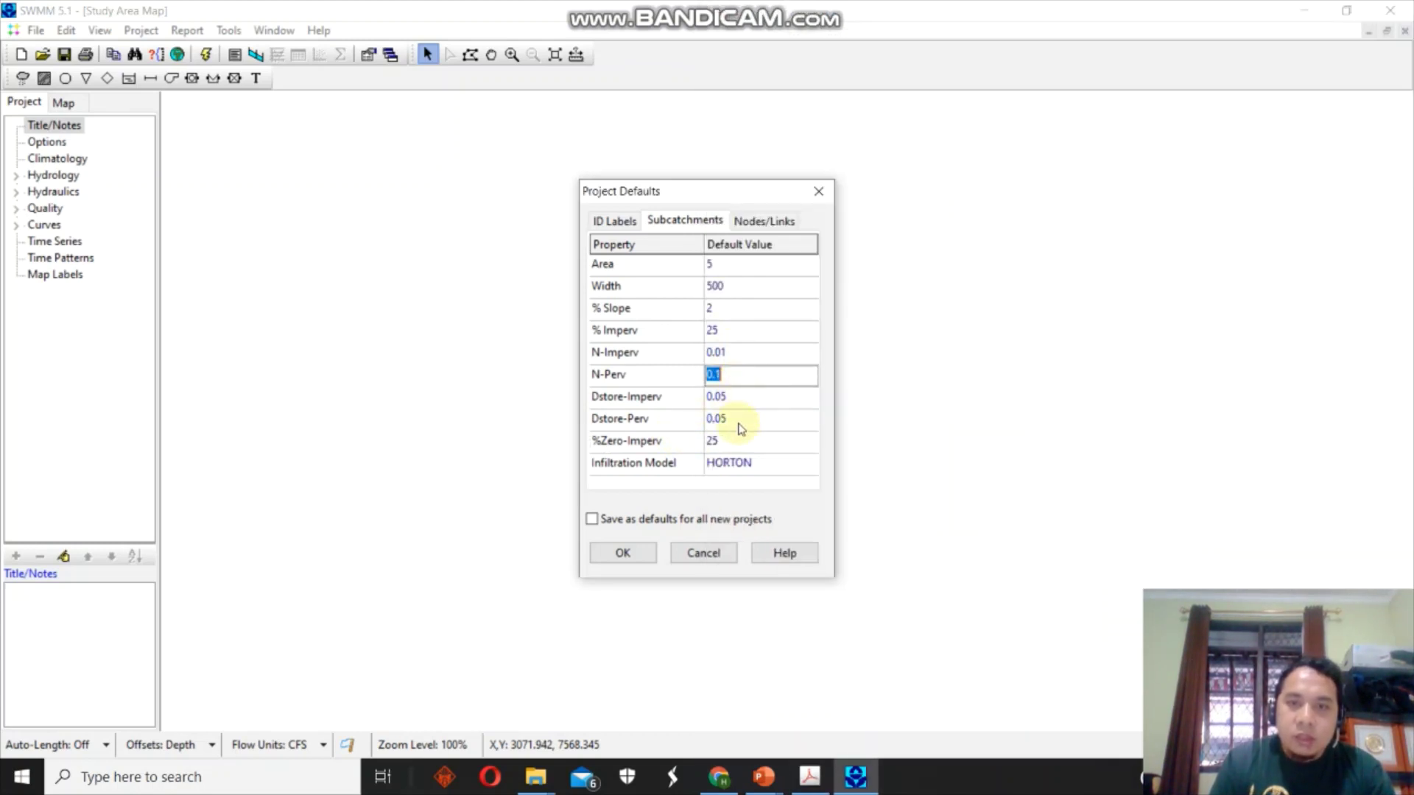
# Change the default infiltration method to CURVE_NUMBER and accept the project defaults.
pyautogui.click(759, 463)
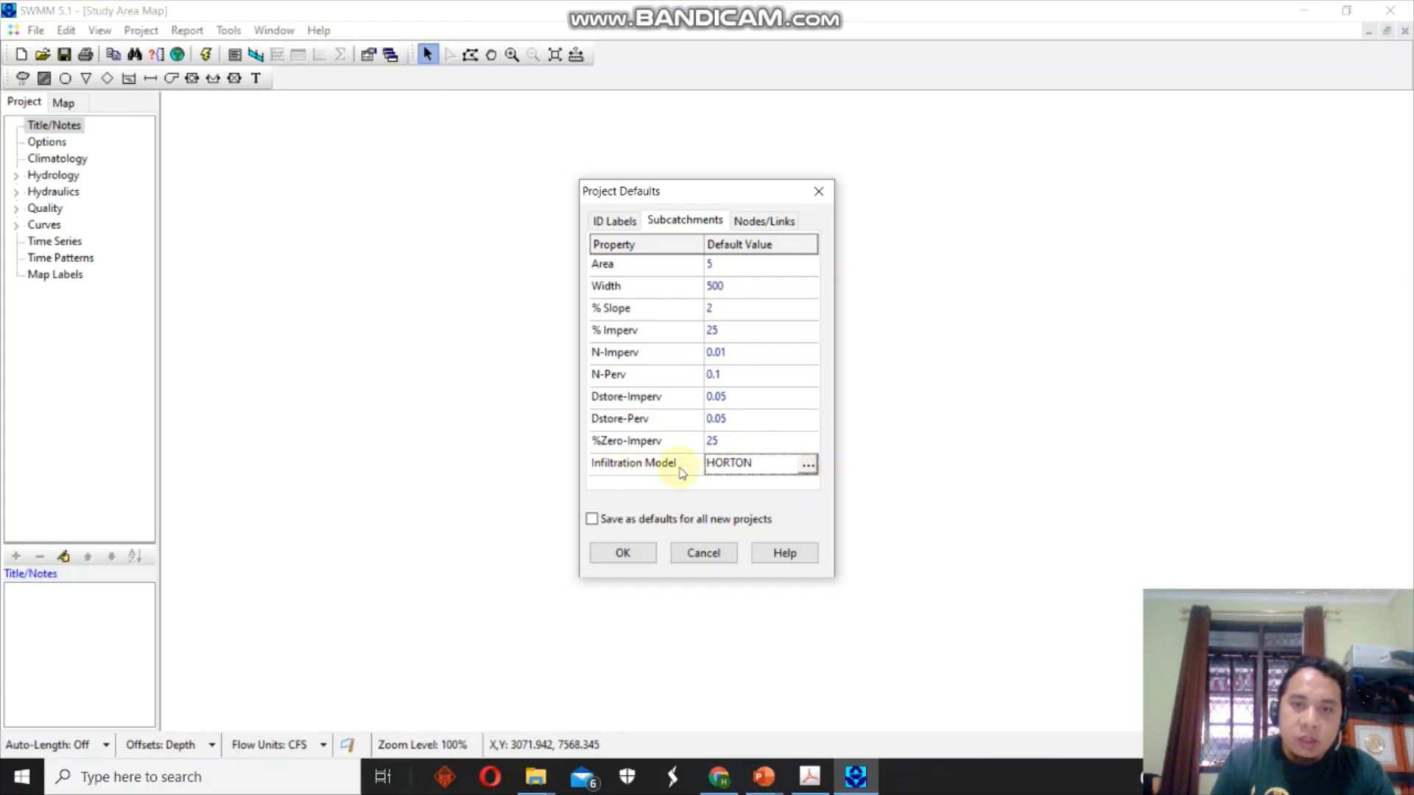
pyautogui.click(808, 464)
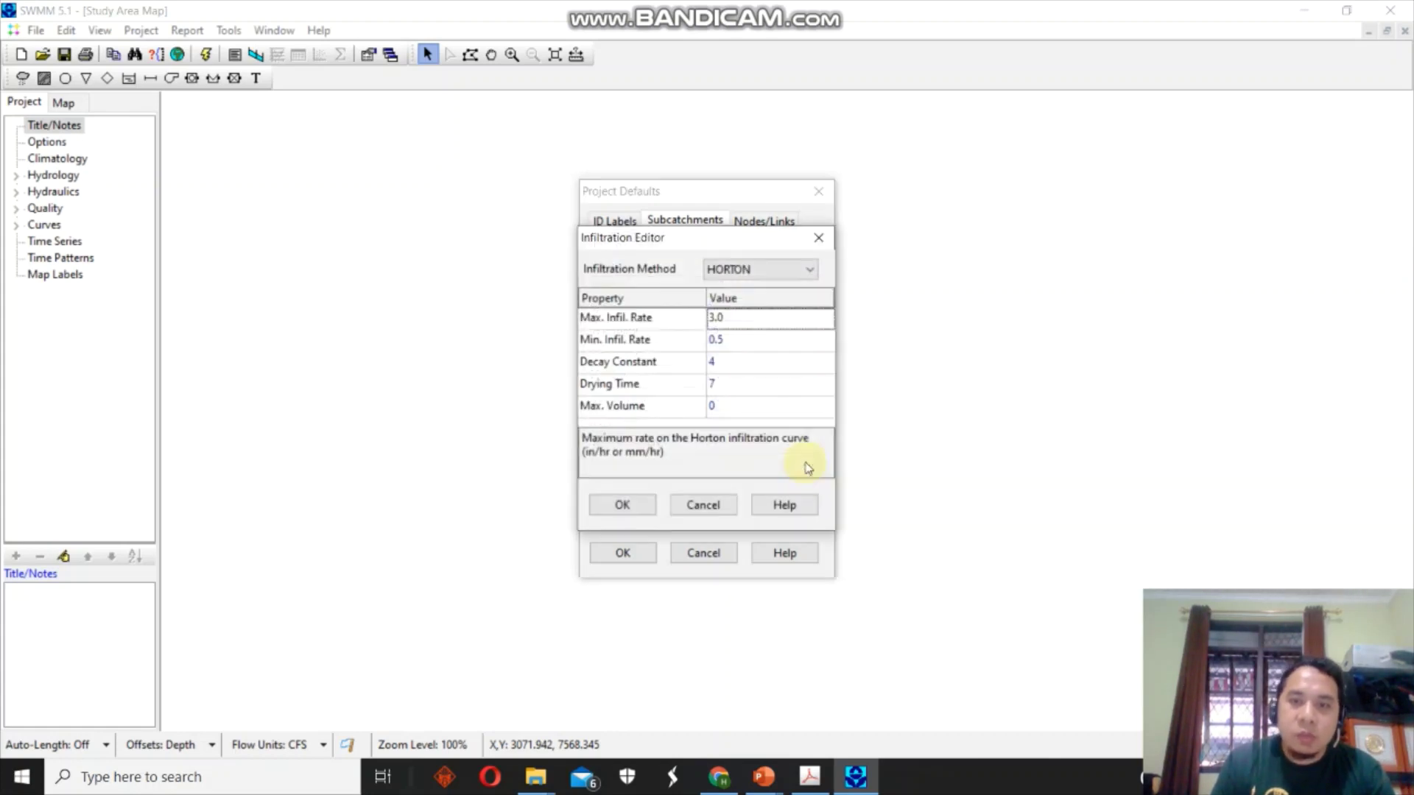
pyautogui.click(758, 271)
pyautogui.click(758, 328)
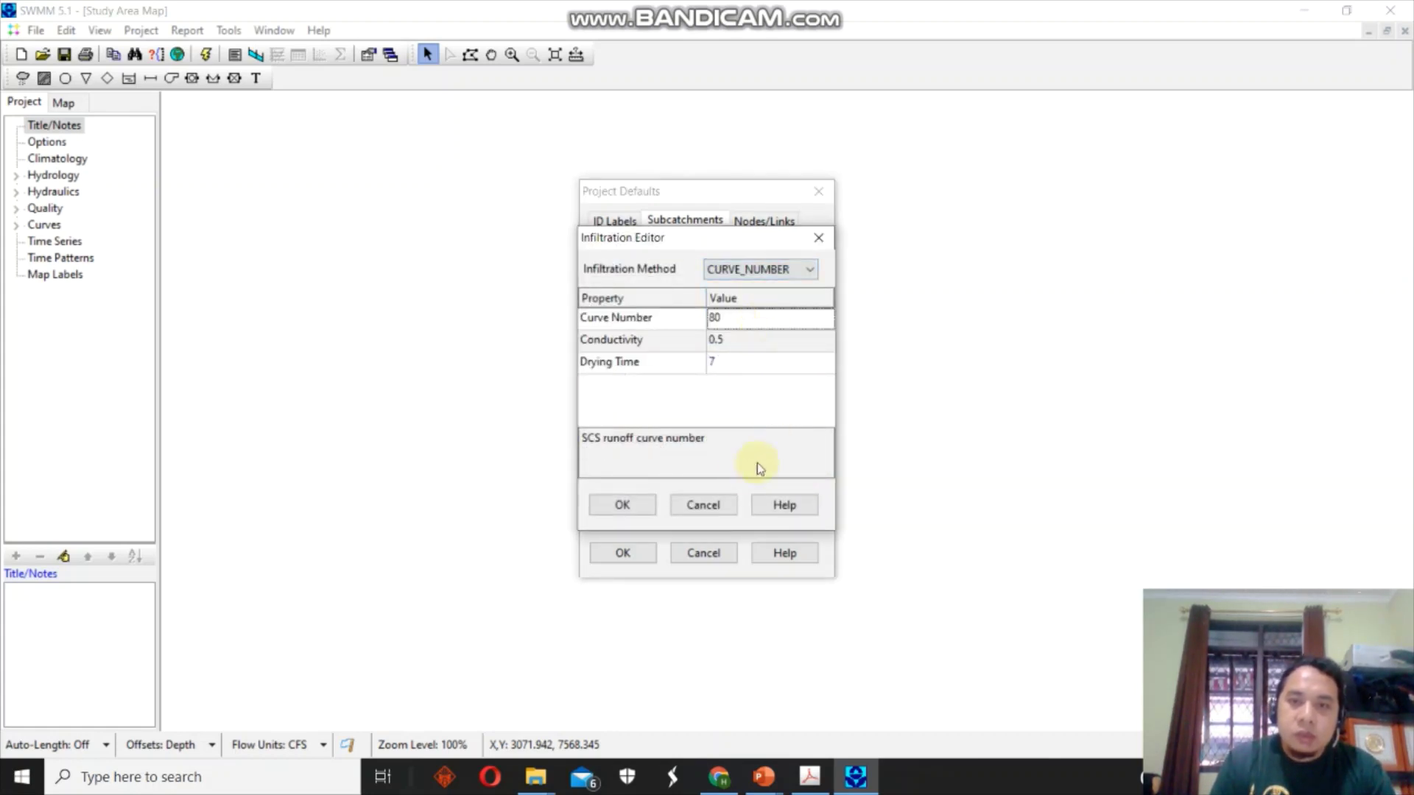
pyautogui.click(638, 502)
pyautogui.click(639, 553)
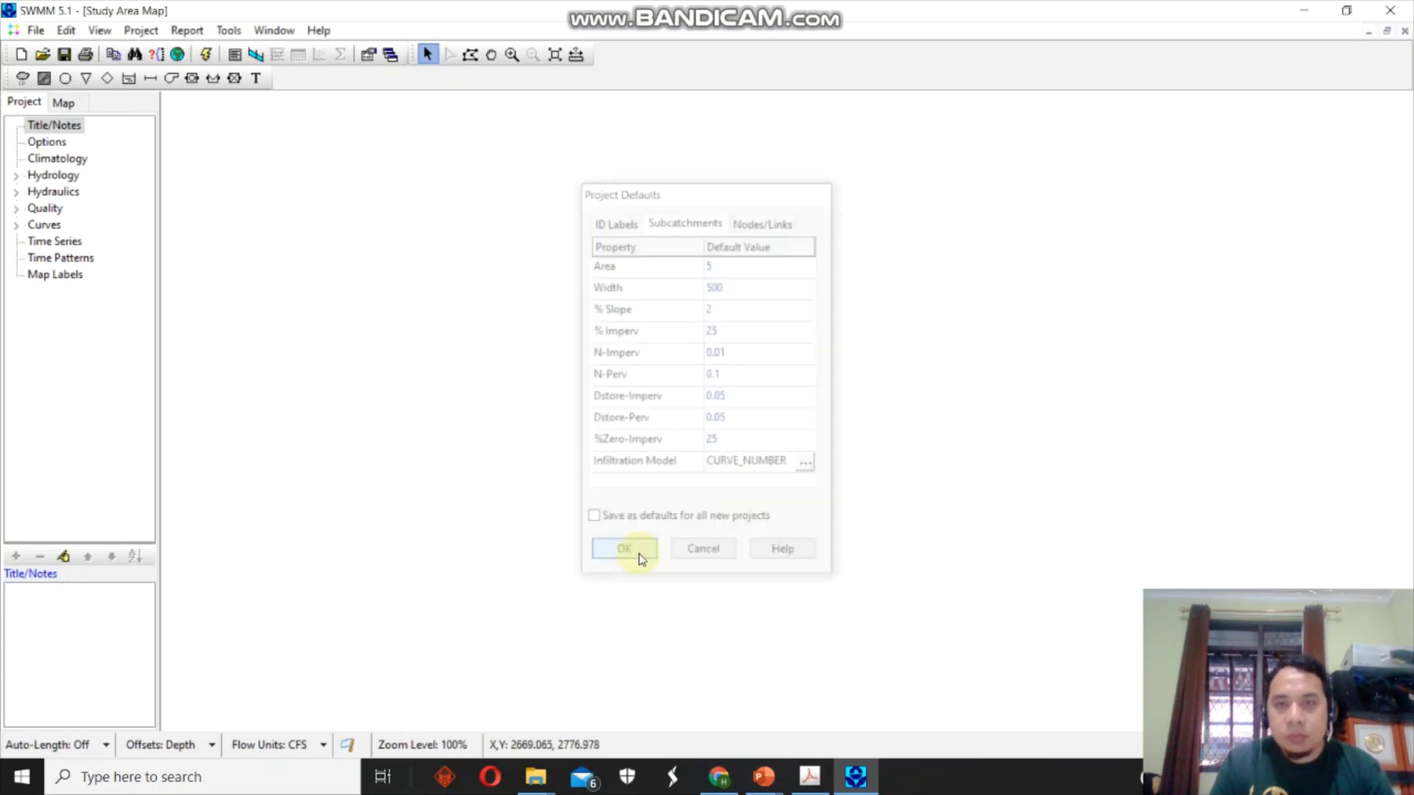
# Place the SWMM window beside the tutorial PDF and read the instructions on flow units and map display options.
pyautogui.moveTo(471, 10); pyautogui.dragTo(1, 199)
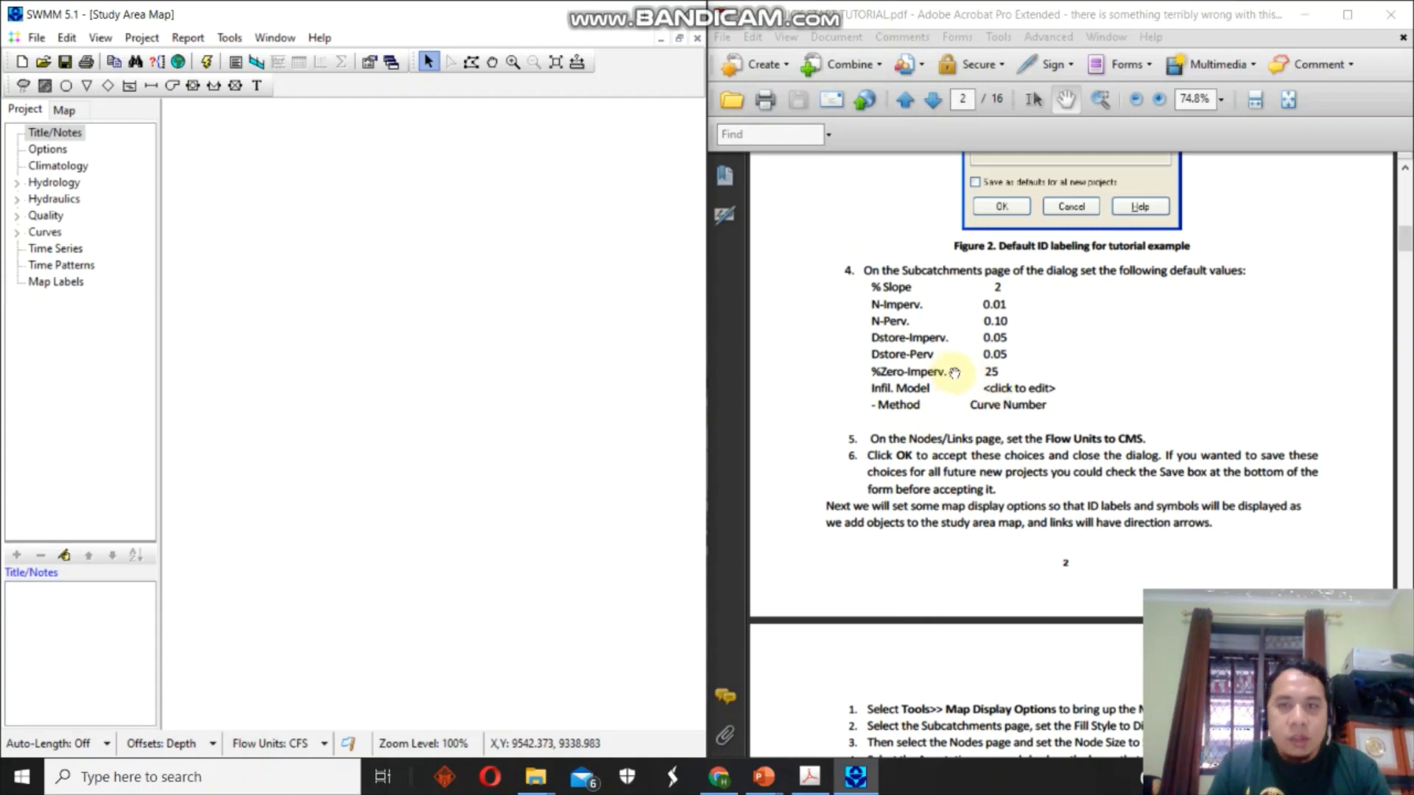
pyautogui.click(955, 373)
pyautogui.scroll(-4, 1023, 361)
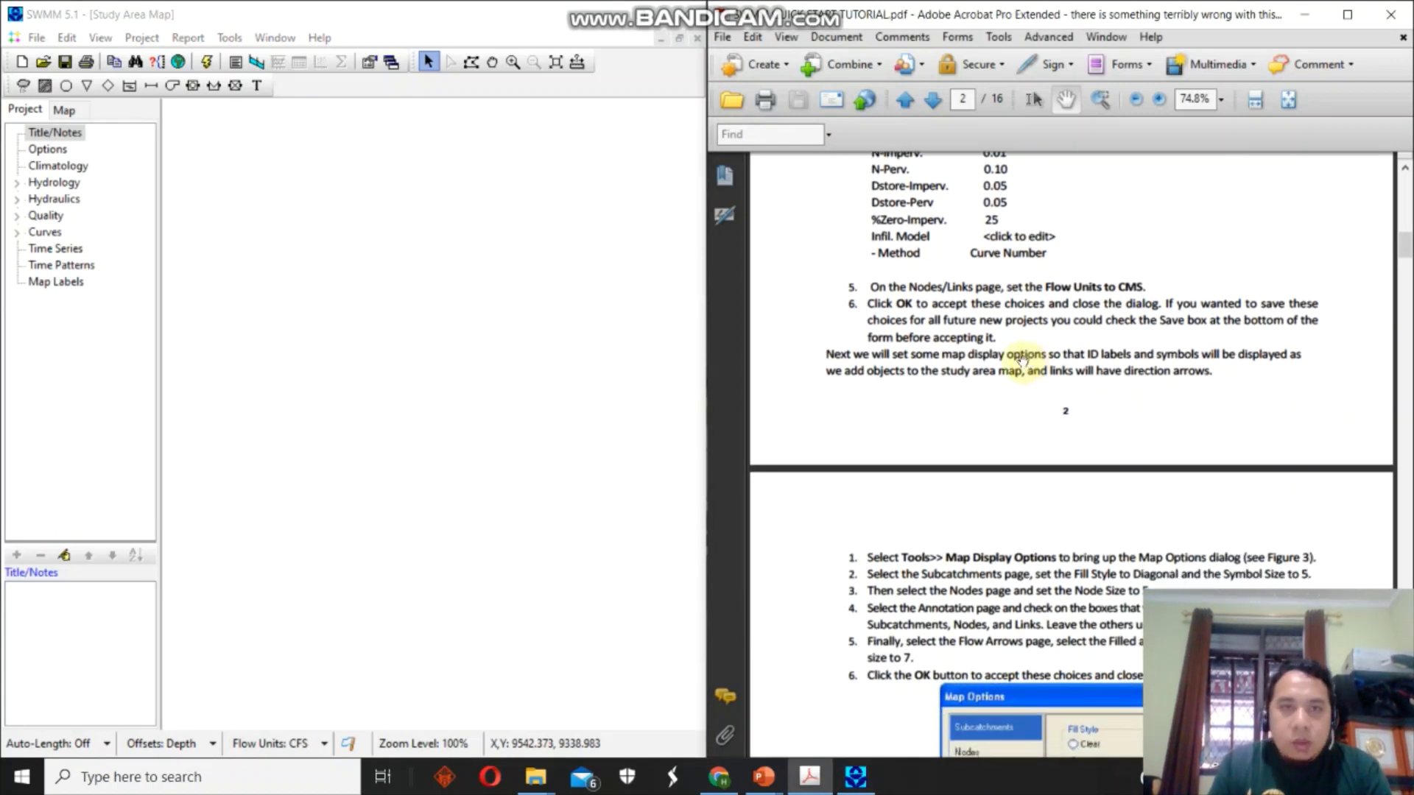
# Set the default Flow Units to CMS in the node and link project defaults.
pyautogui.click(143, 37)
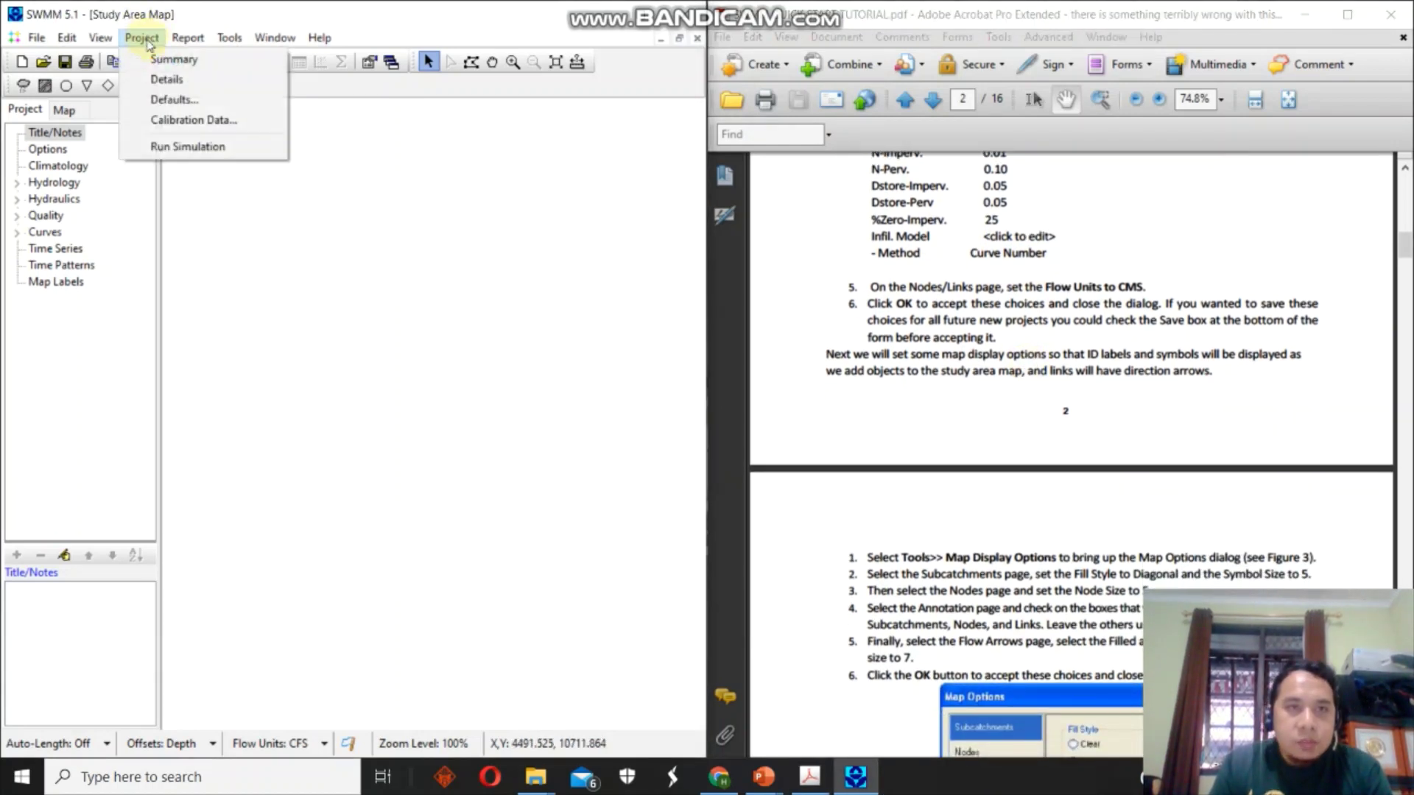
pyautogui.click(159, 99)
pyautogui.click(332, 224)
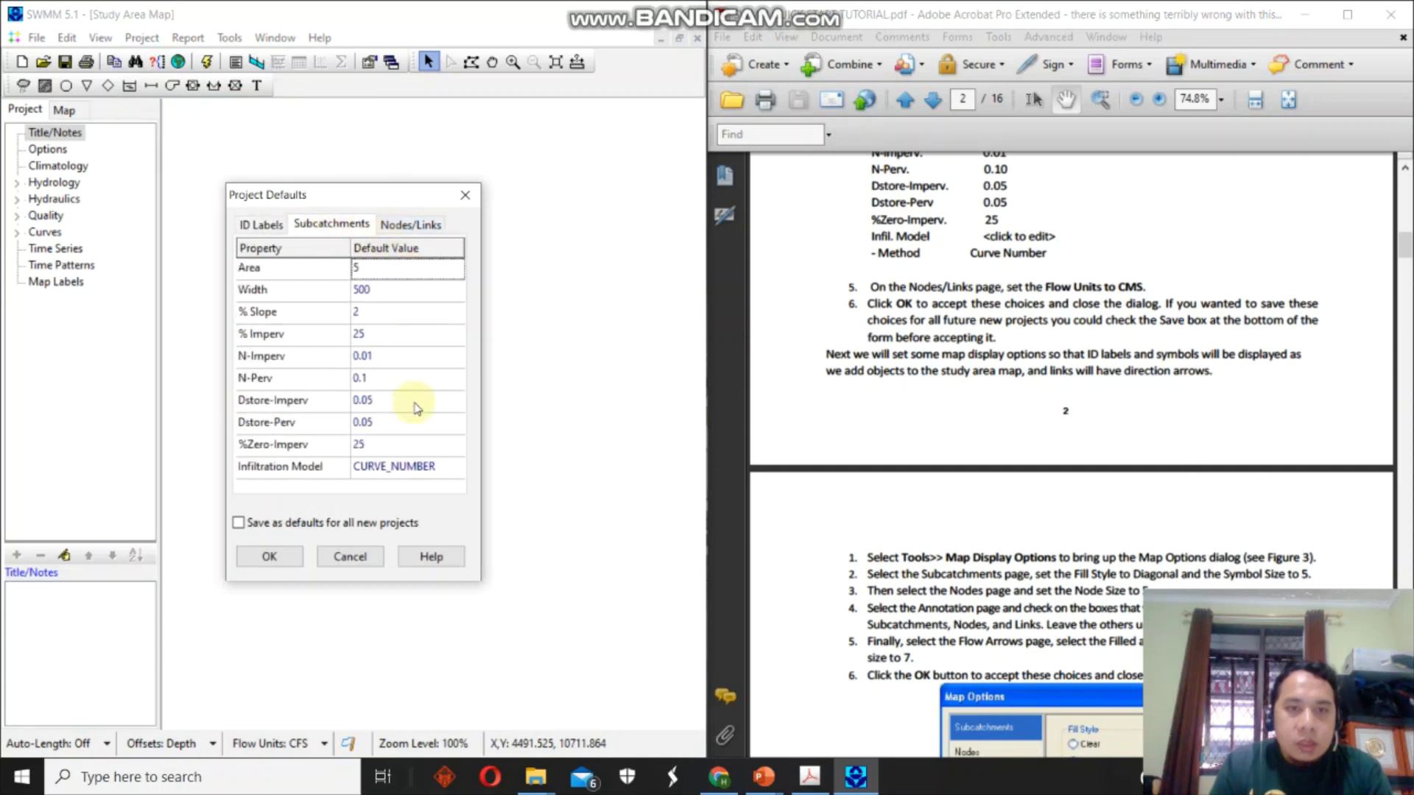
pyautogui.click(386, 226)
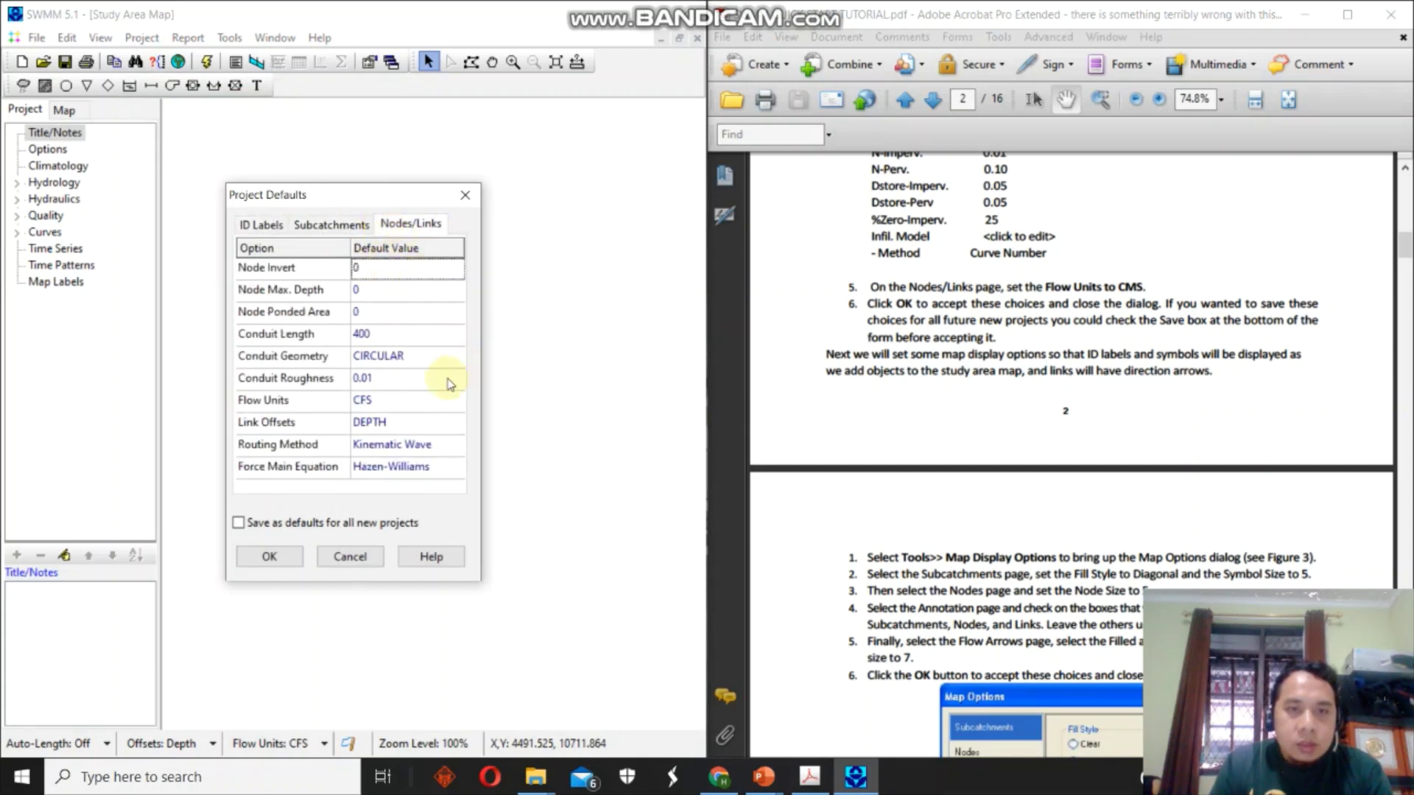
pyautogui.click(405, 404)
pyautogui.click(455, 402)
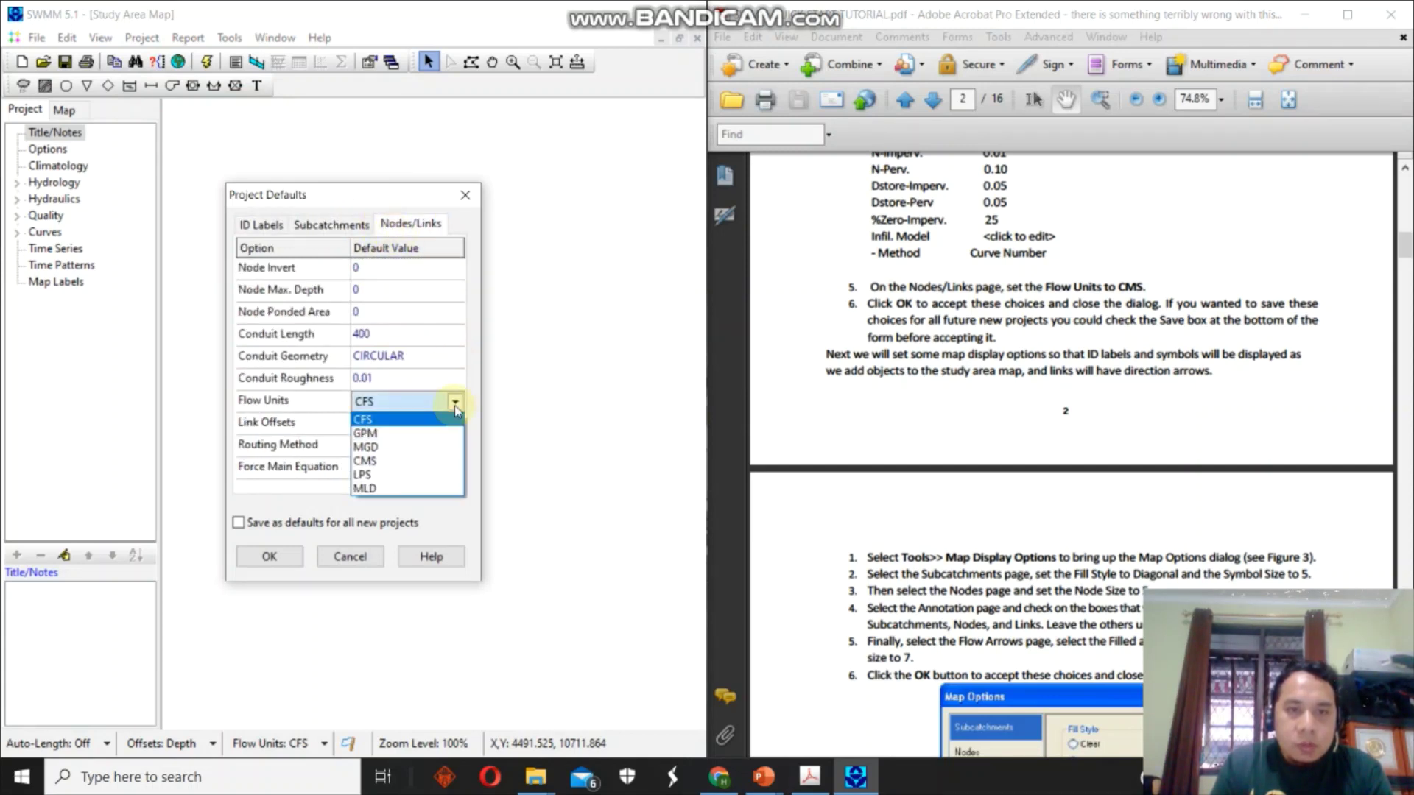
pyautogui.click(442, 461)
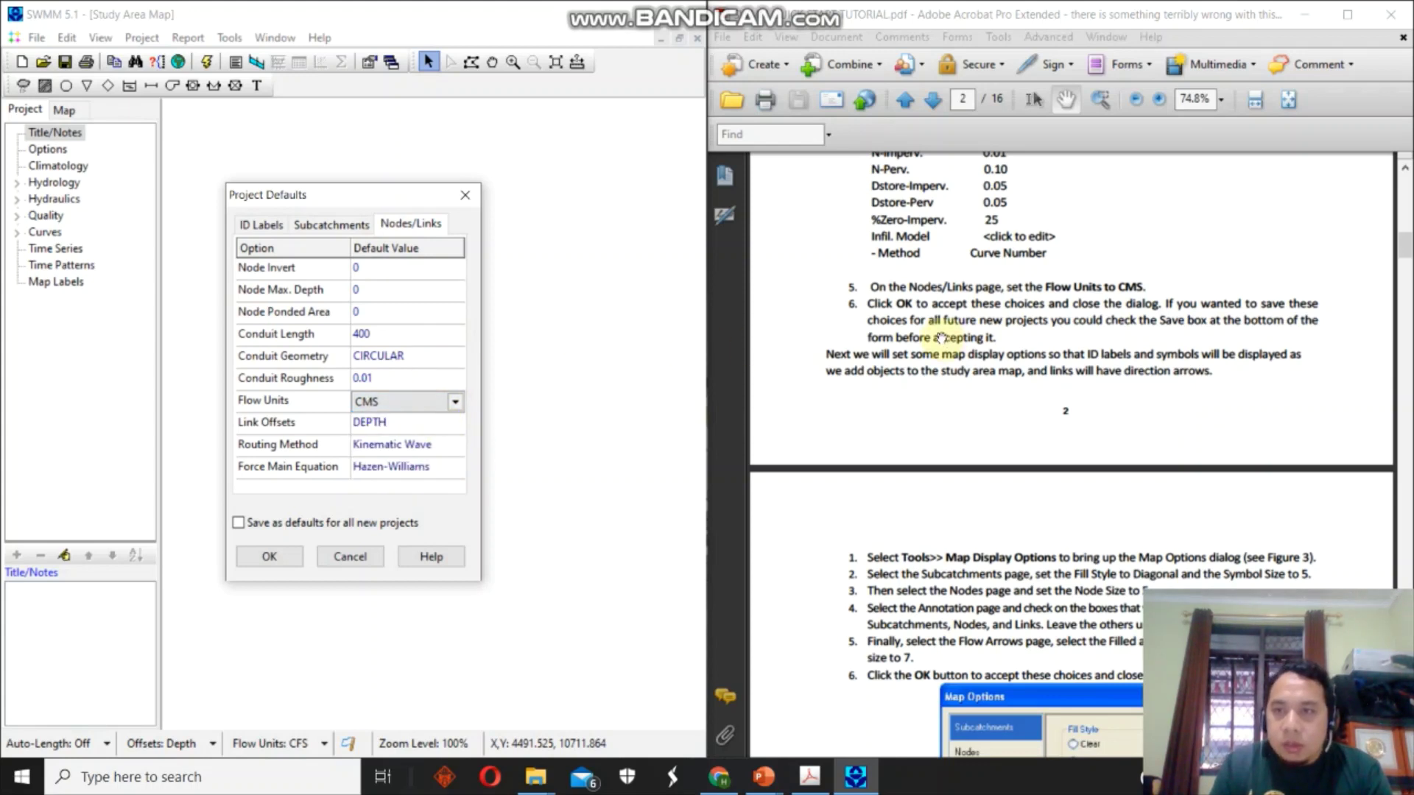
# Check the node and link defaults against the tutorial PDF and accept the project defaults.
pyautogui.click(941, 337)
pyautogui.scroll(-2, 940, 337)
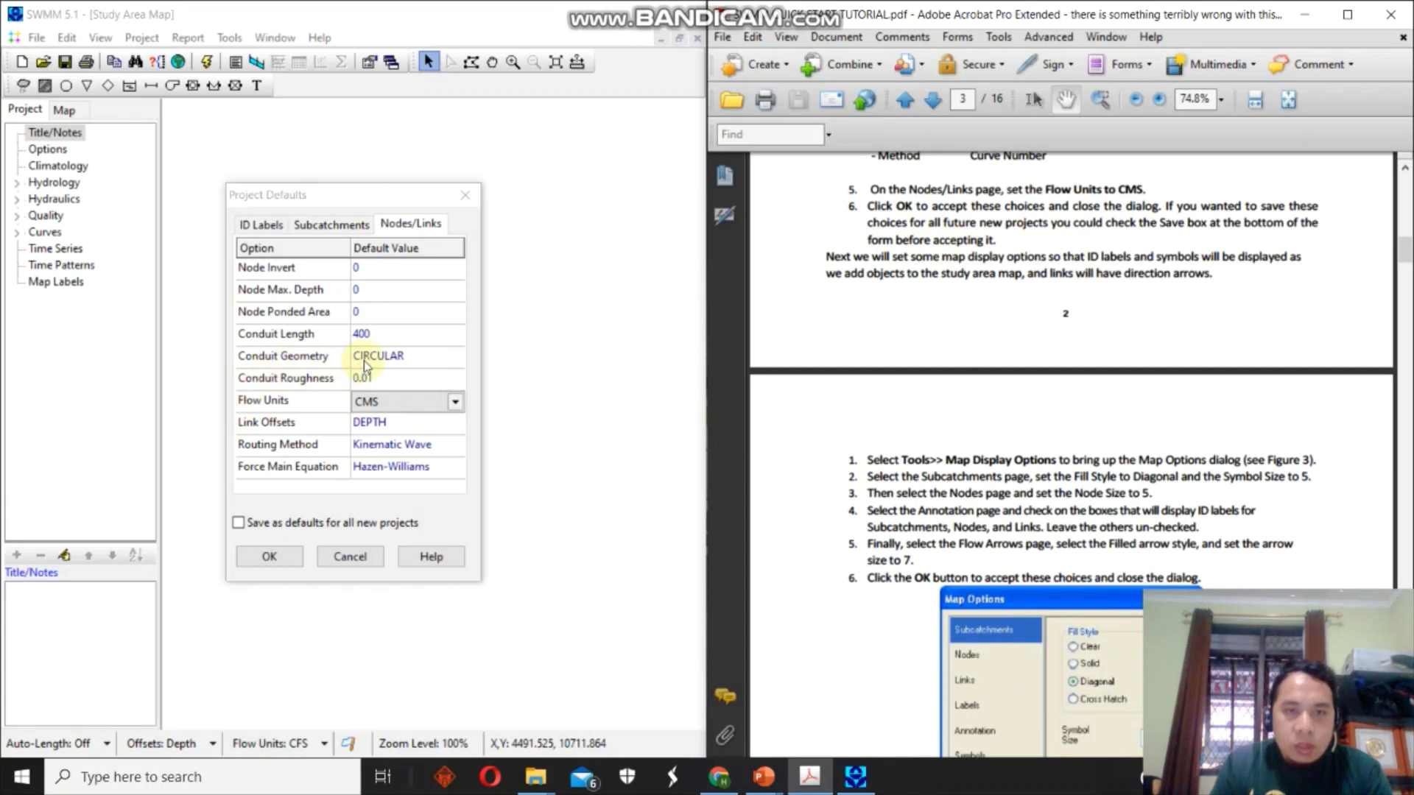
pyautogui.click(365, 364)
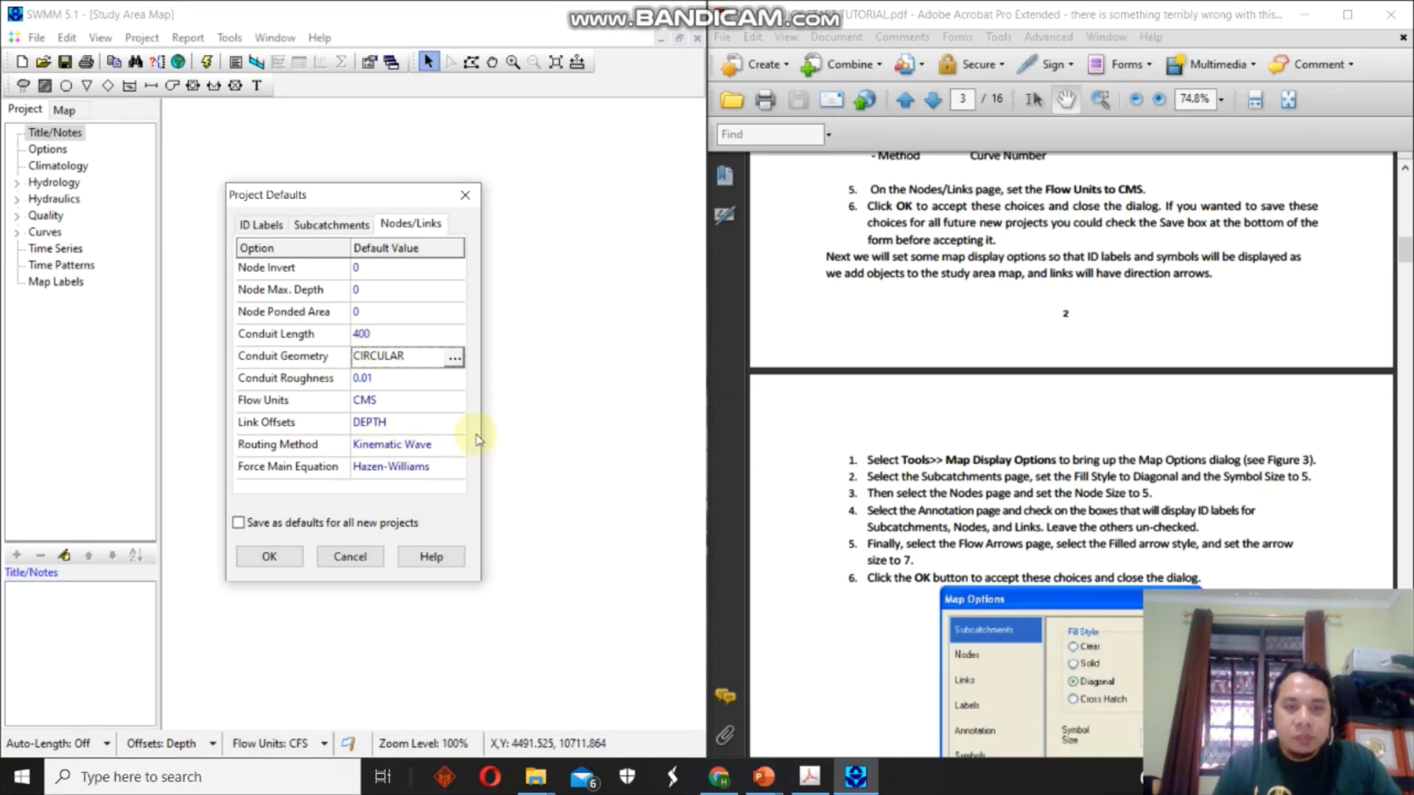
pyautogui.click(889, 377)
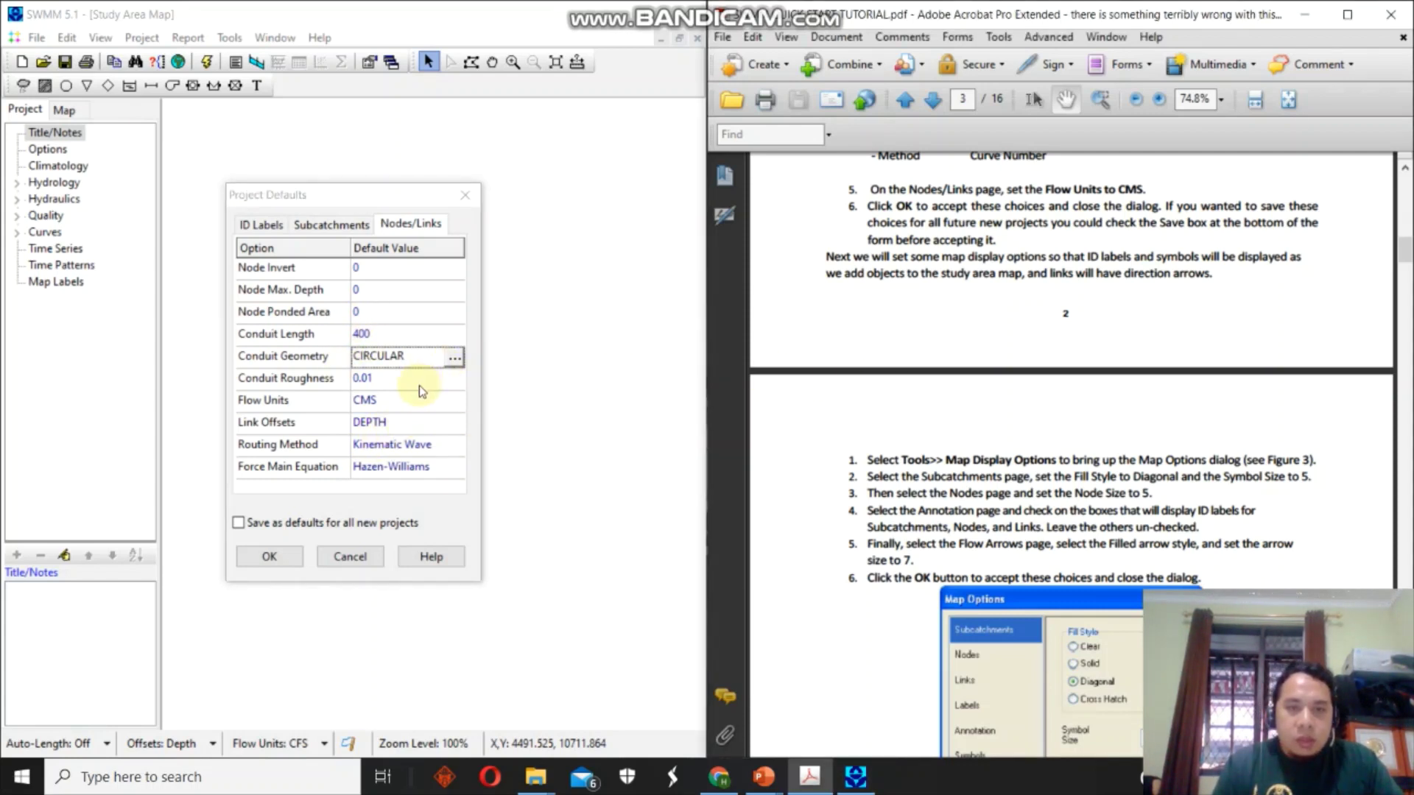
pyautogui.scroll(-3, 1001, 309)
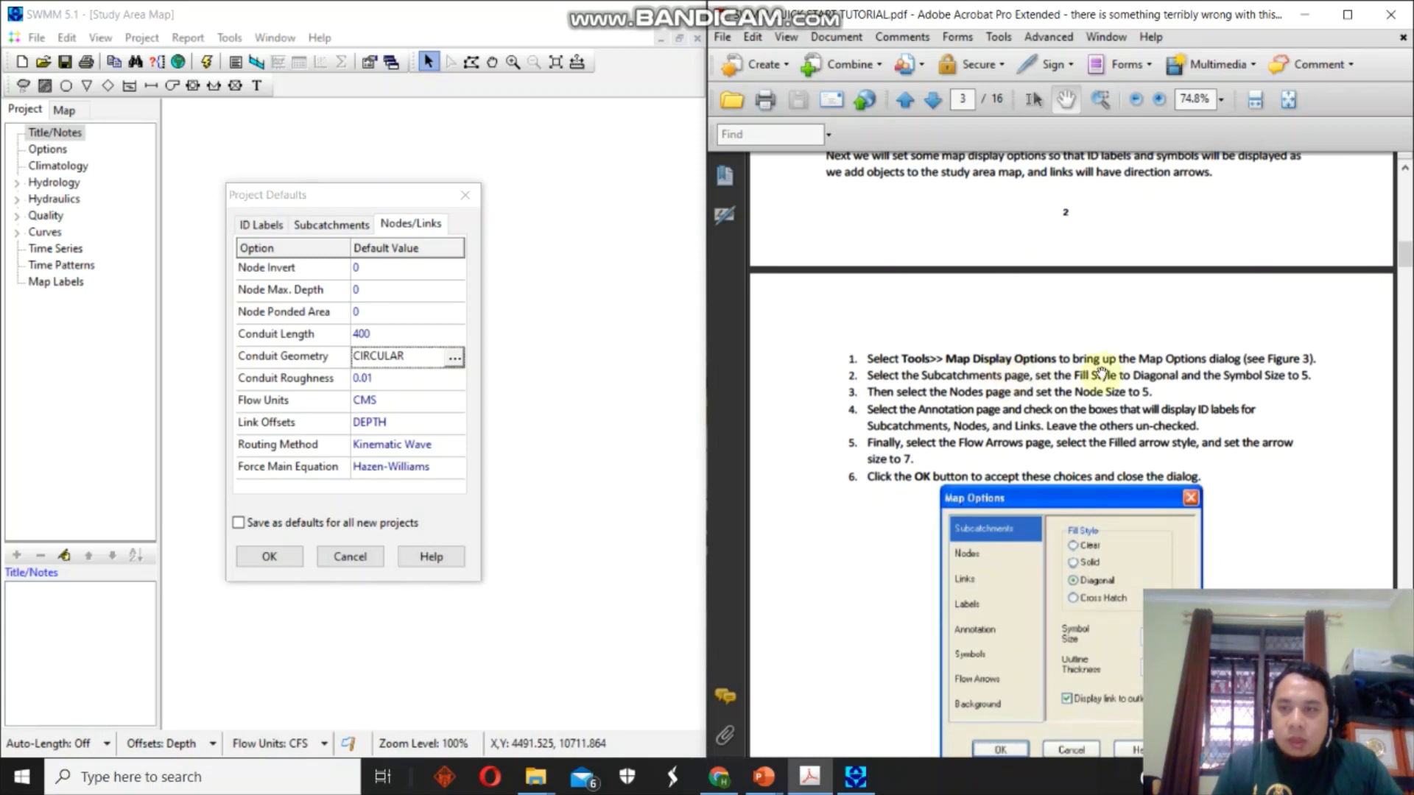
pyautogui.scroll(4, 999, 324)
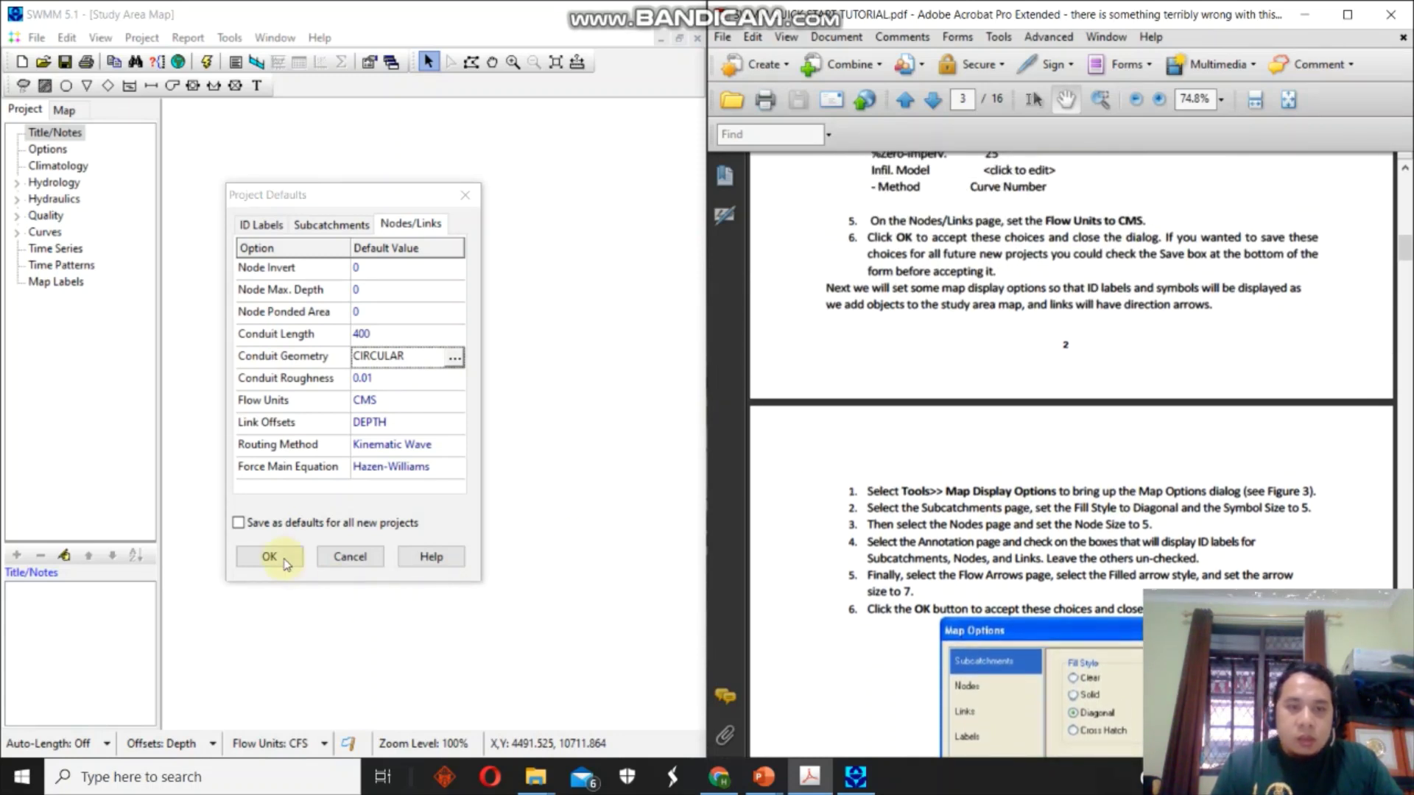
pyautogui.click(269, 557)
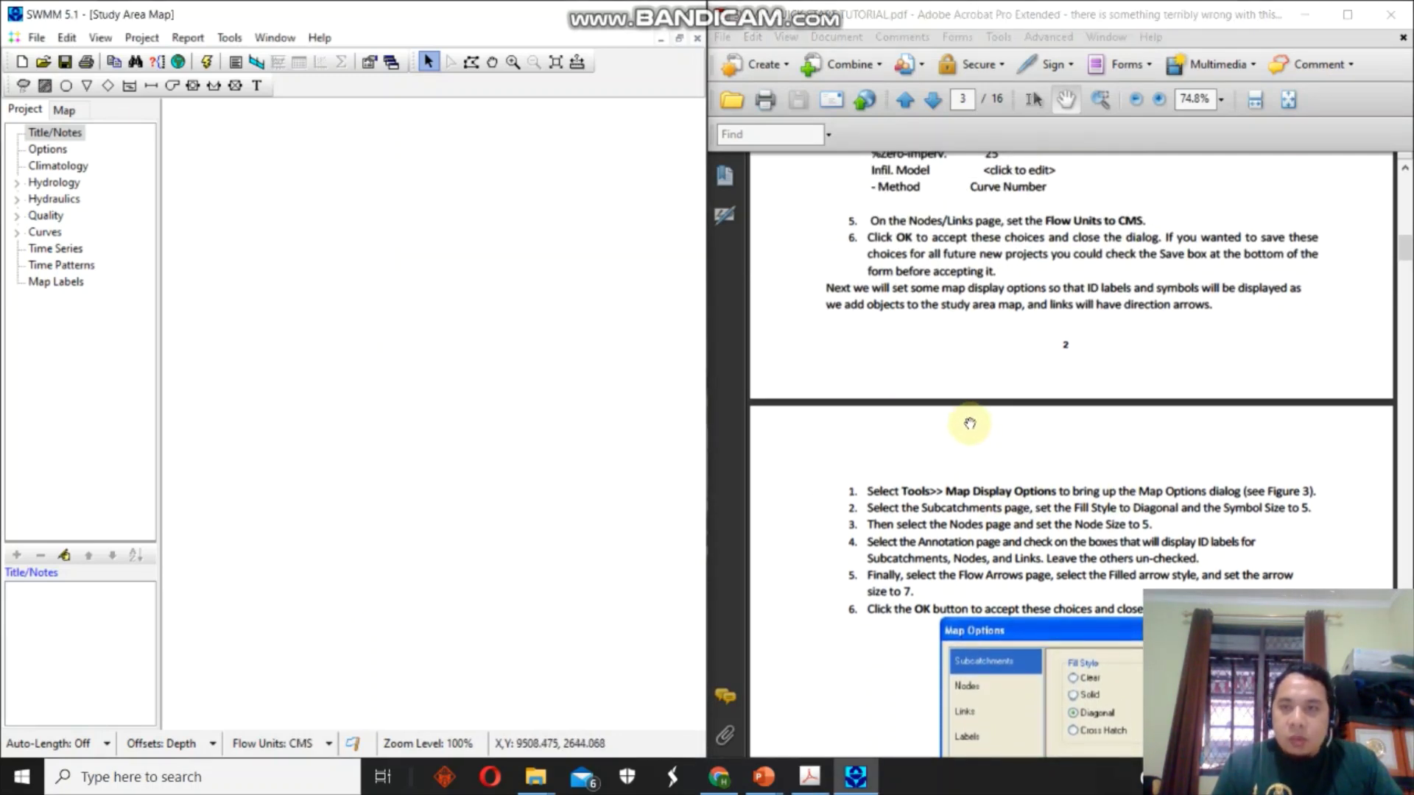
# Open the map display options and check that subcatchments use the Diagonal fill style and symbol size 5, as the tutorial requires.
pyautogui.scroll(-2, 982, 393)
pyautogui.scroll(-3, 982, 393)
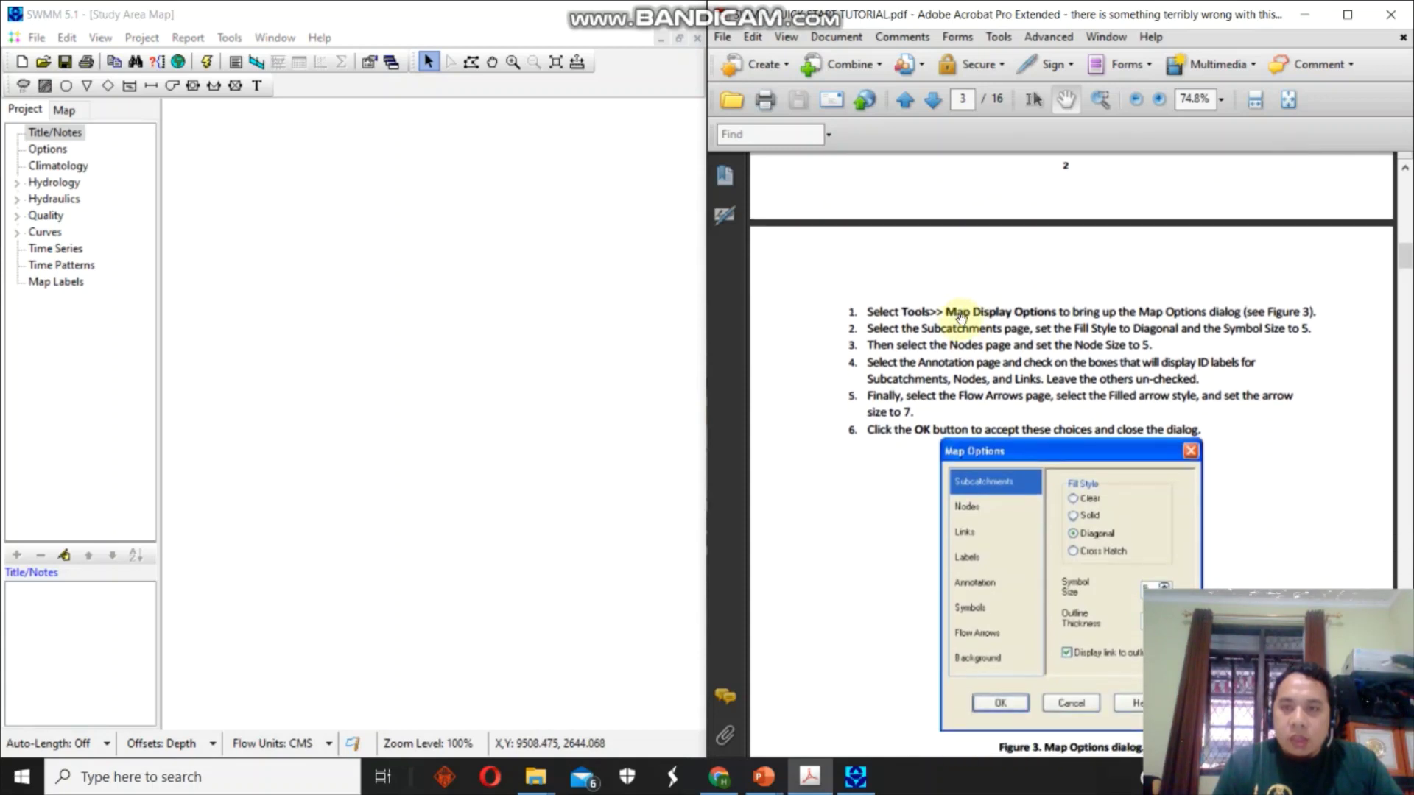
pyautogui.click(229, 43)
pyautogui.click(228, 43)
pyautogui.click(243, 76)
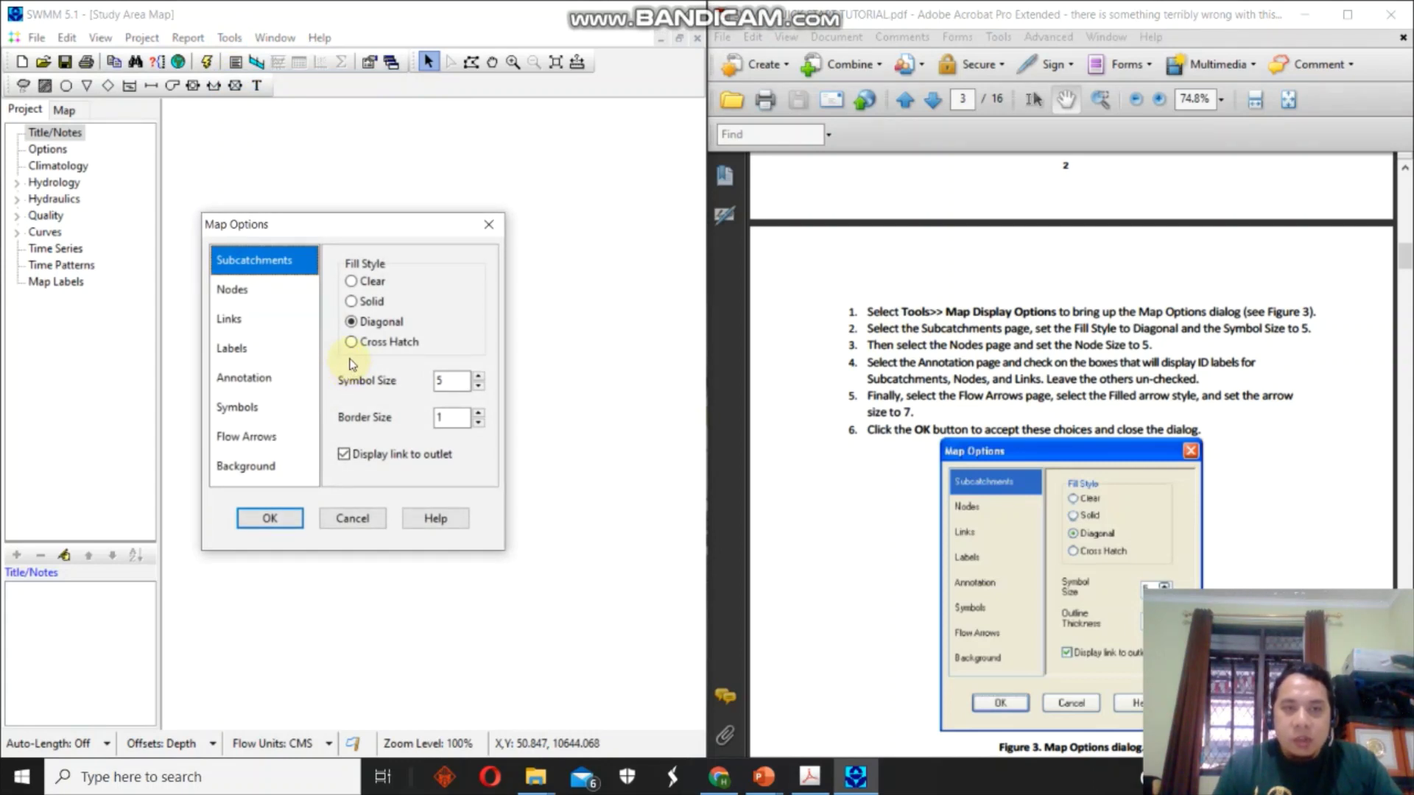
pyautogui.click(1016, 452)
pyautogui.scroll(-1, 1016, 453)
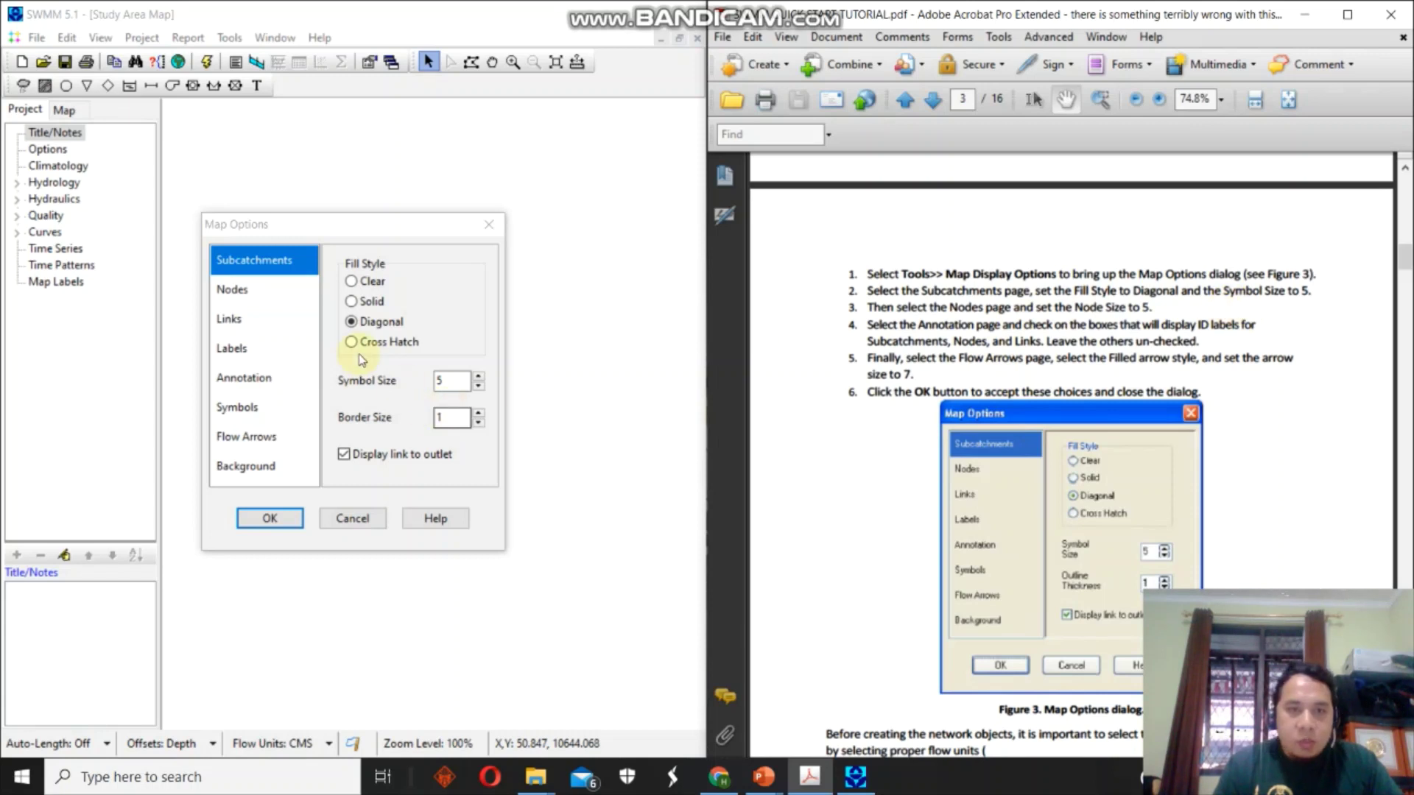
pyautogui.click(447, 379)
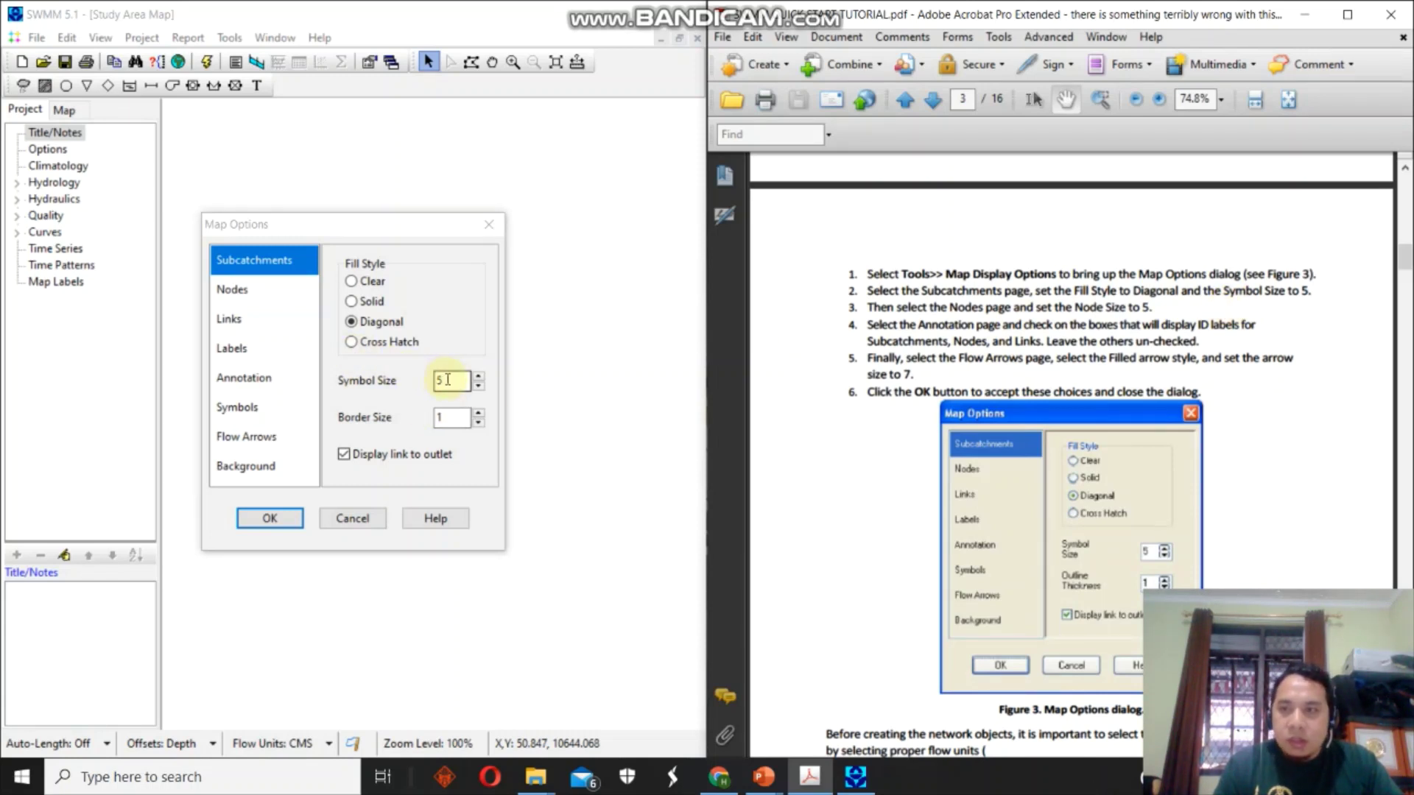
pyautogui.click(450, 380)
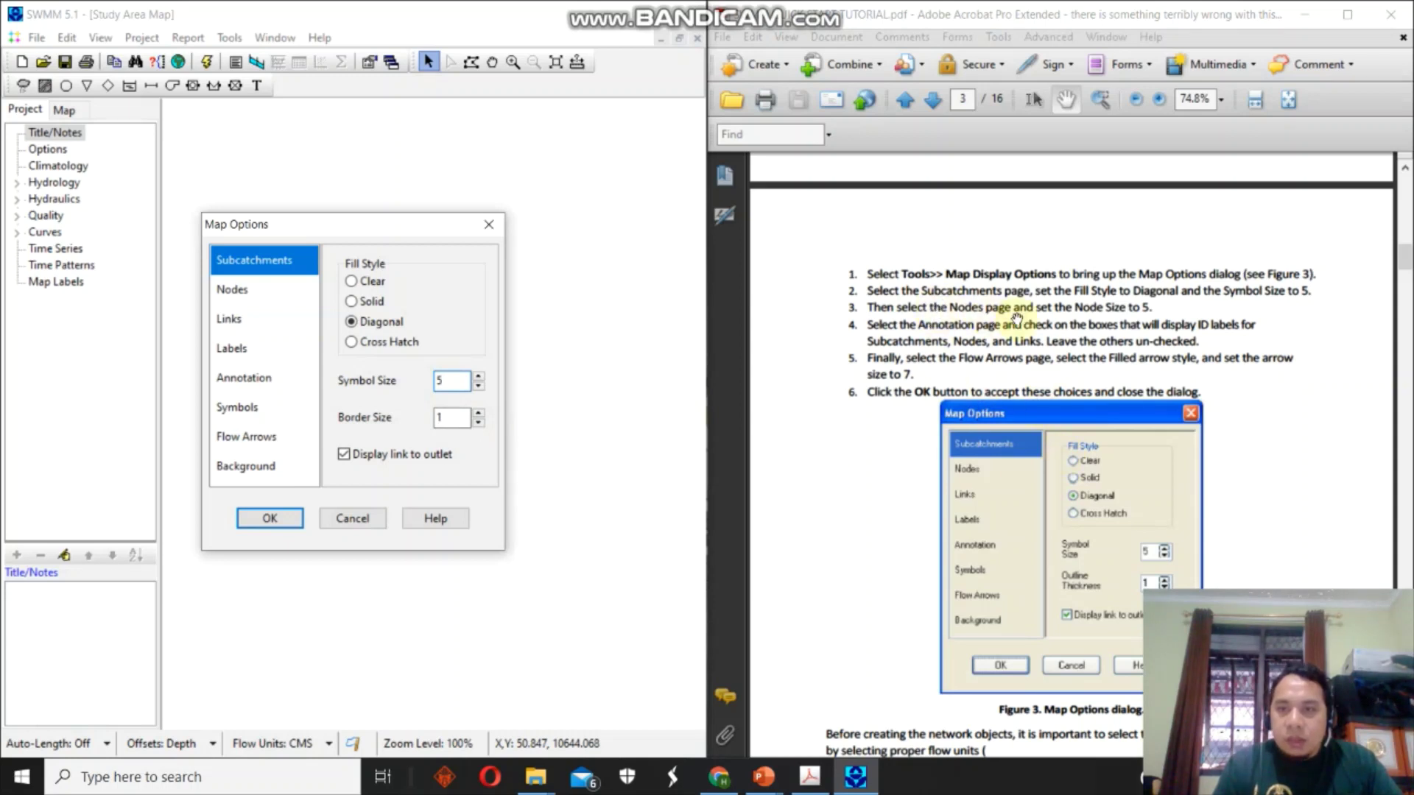
# Set the map's node size to 5 and check the tutorial's annotation instructions.
pyautogui.click(257, 291)
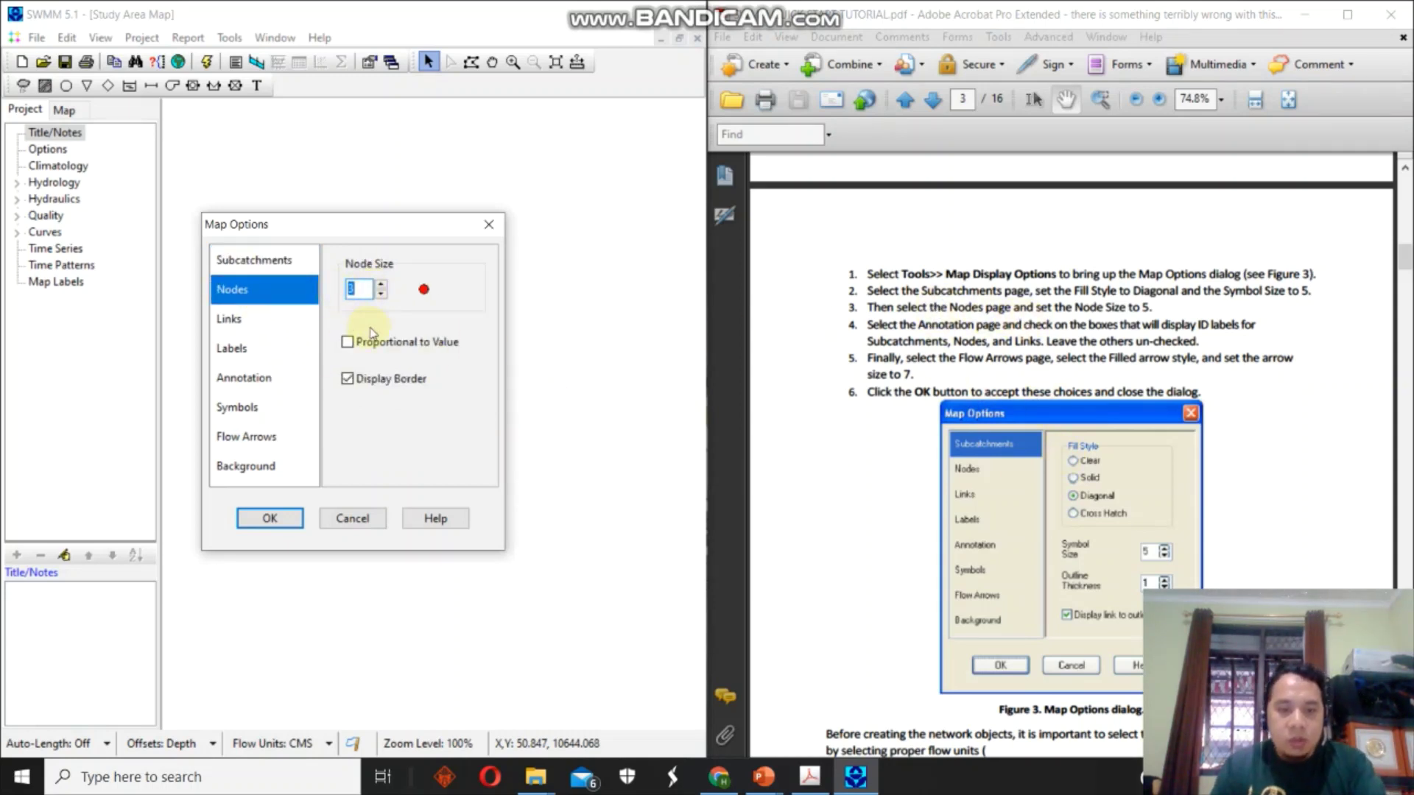
pyautogui.write('5')
pyautogui.click(933, 352)
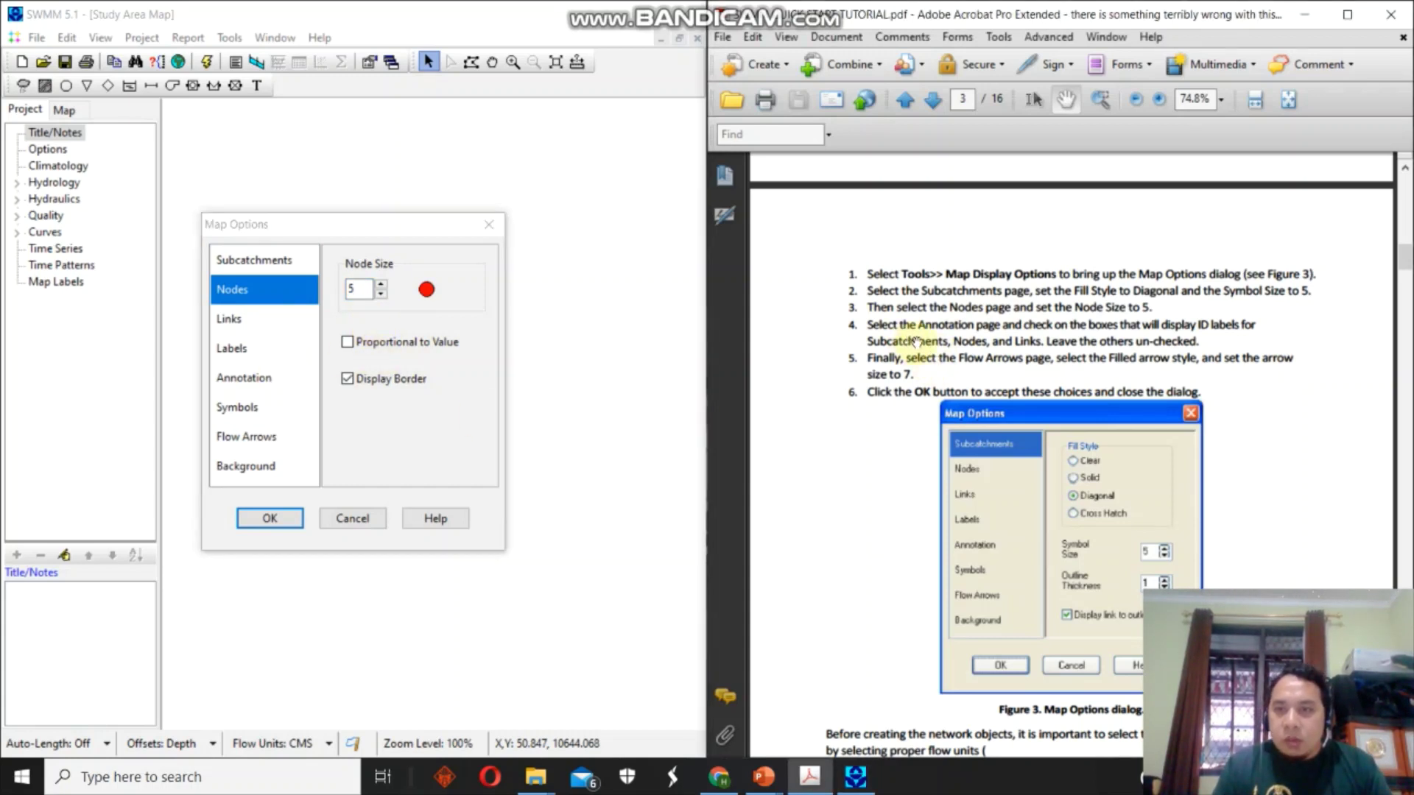
# Turn on the map annotation for rain gage, subcatchment, node and link IDs.
pyautogui.click(283, 374)
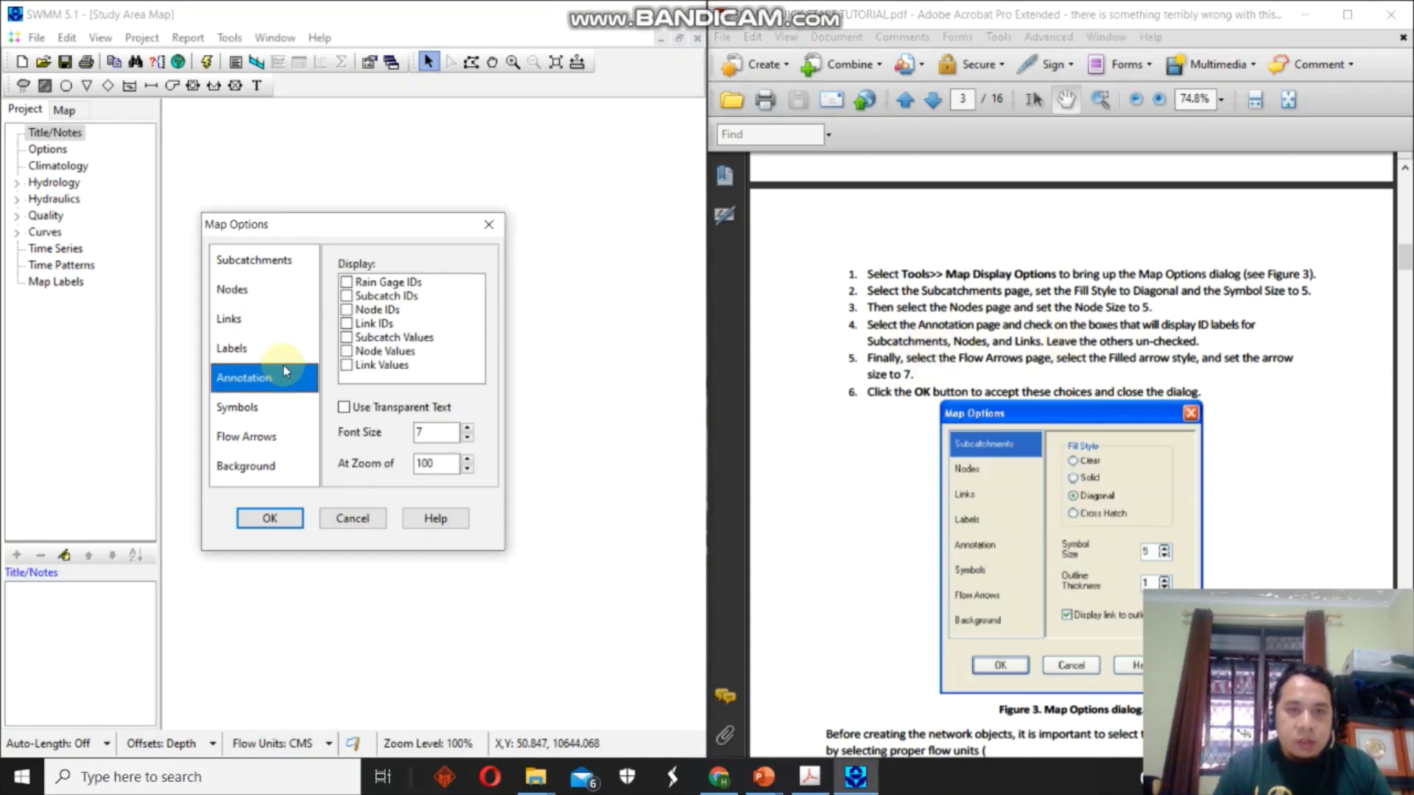
pyautogui.click(347, 282)
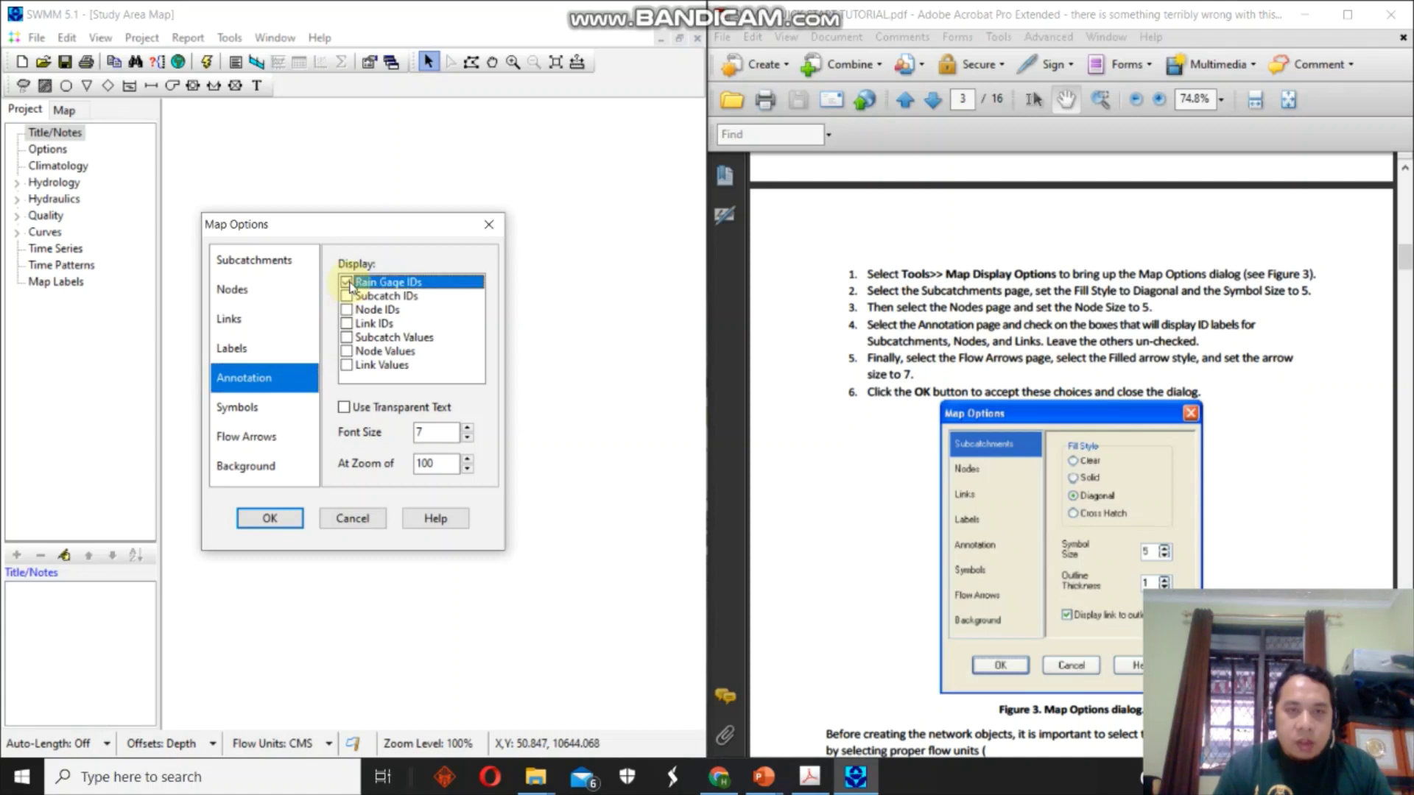
pyautogui.click(348, 296)
pyautogui.click(348, 310)
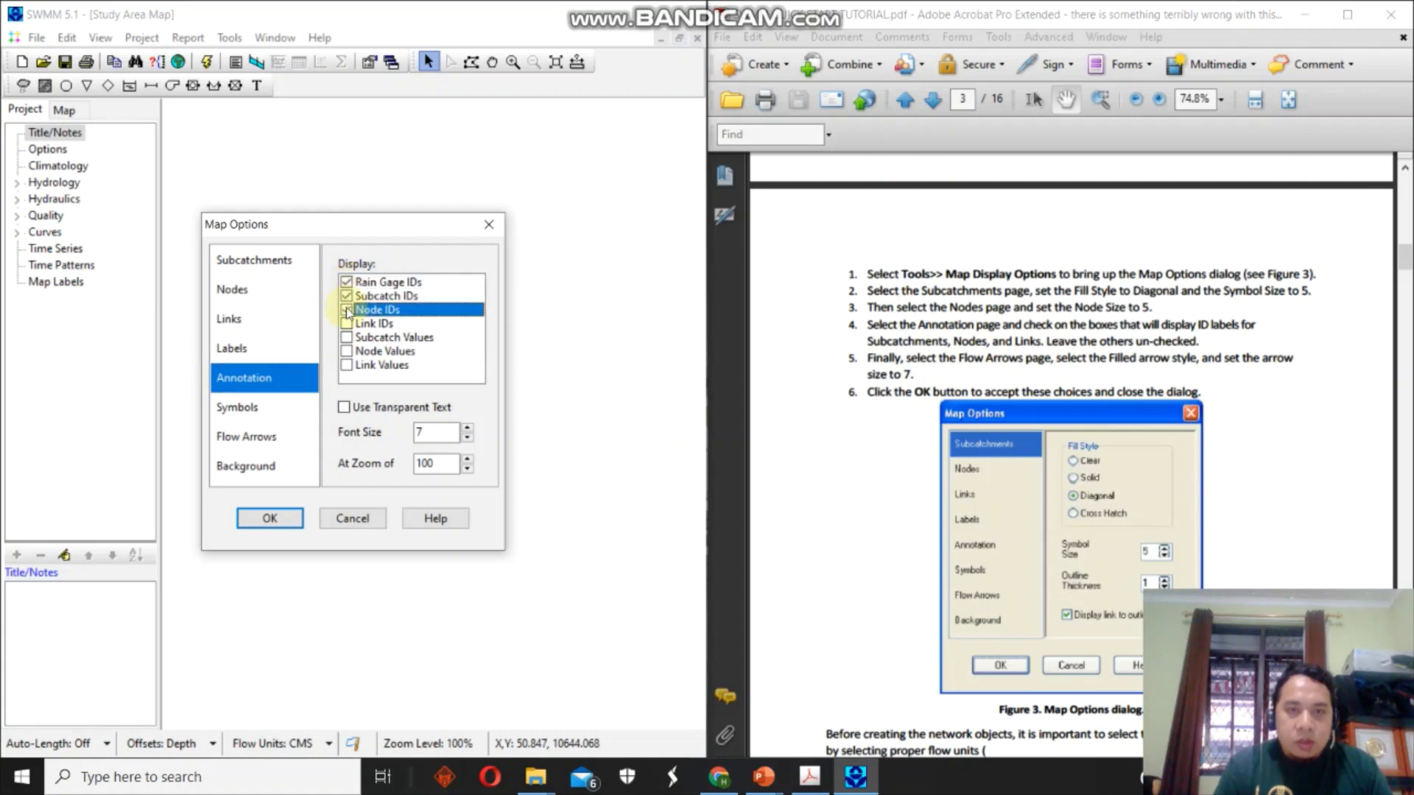
pyautogui.click(347, 324)
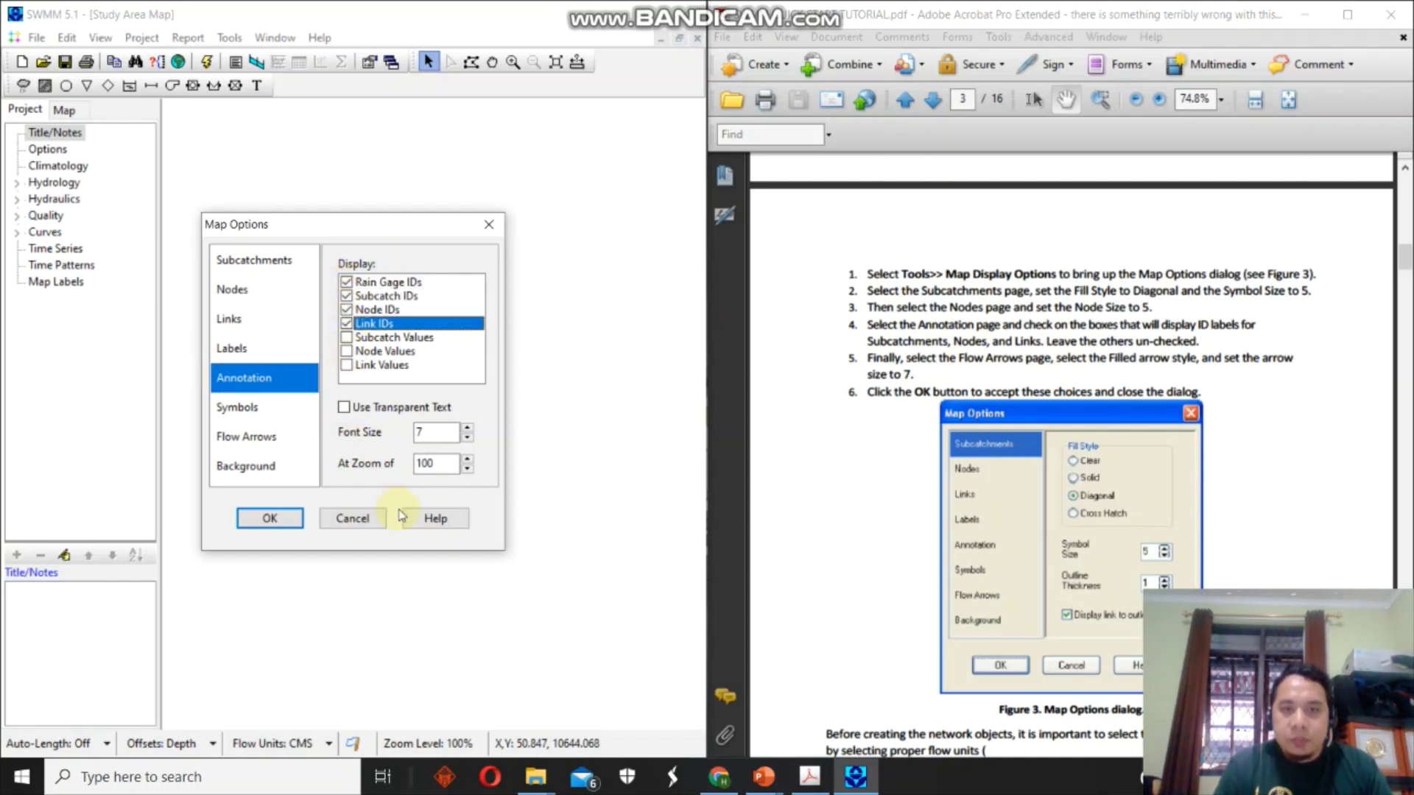
# Set the flow arrow size to 7 and accept the map options.
pyautogui.click(280, 438)
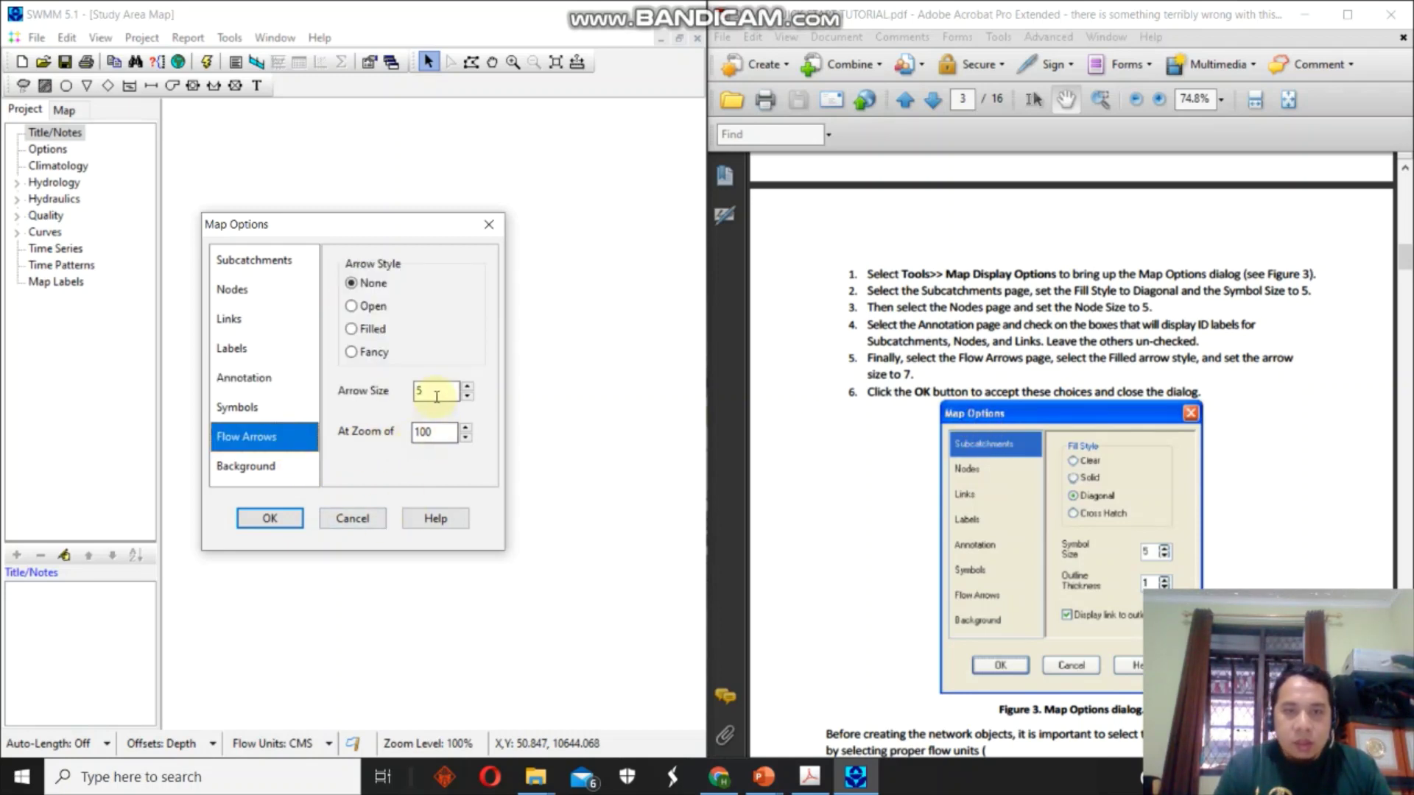
pyautogui.moveTo(426, 391); pyautogui.dragTo(391, 390)
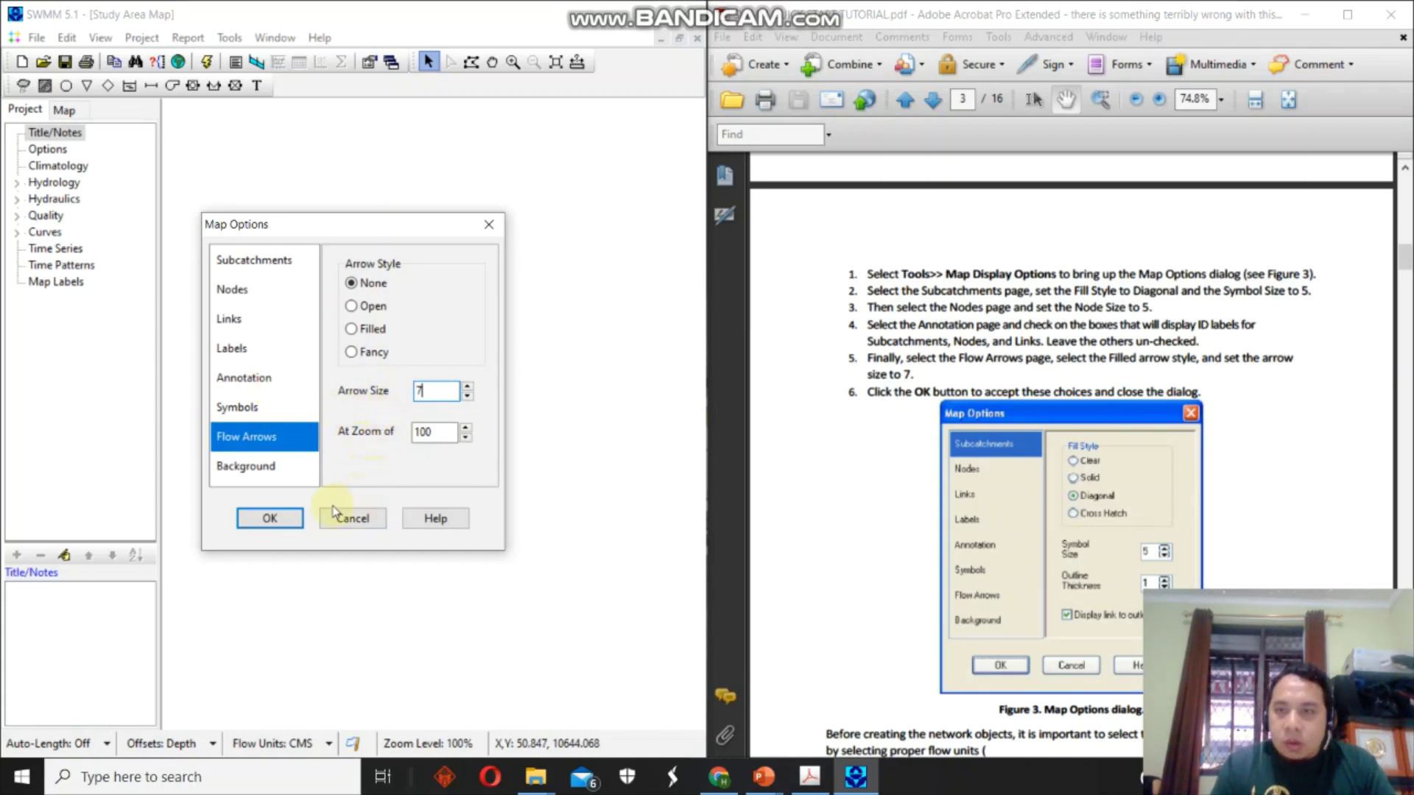
pyautogui.click(269, 519)
# Split the tutorial PDF view so the Figure 1 example study area shows above the Drawing Objects instructions.
pyautogui.click(1049, 475)
pyautogui.scroll(-10, 1049, 475)
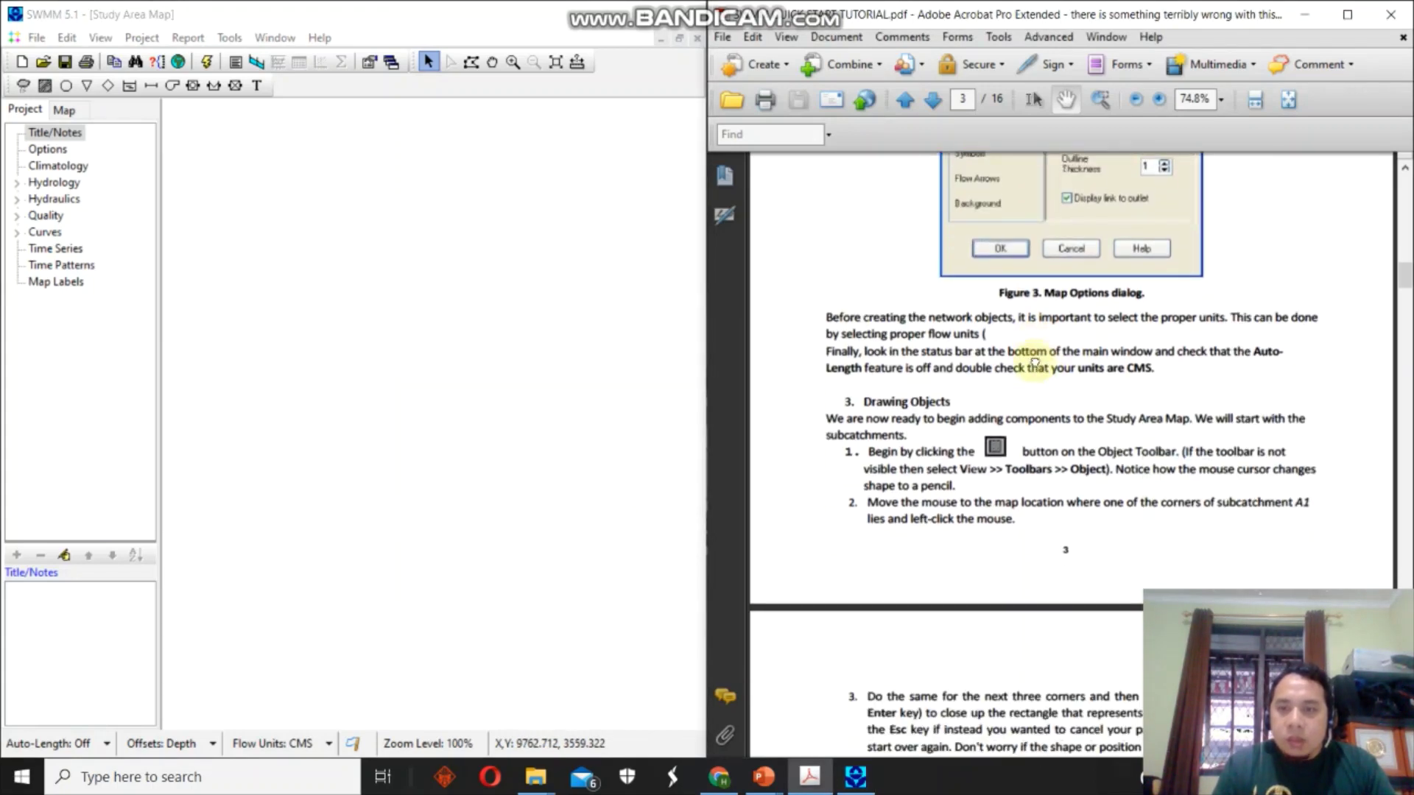
pyautogui.scroll(-2, 1035, 361)
pyautogui.scroll(-2, 1060, 447)
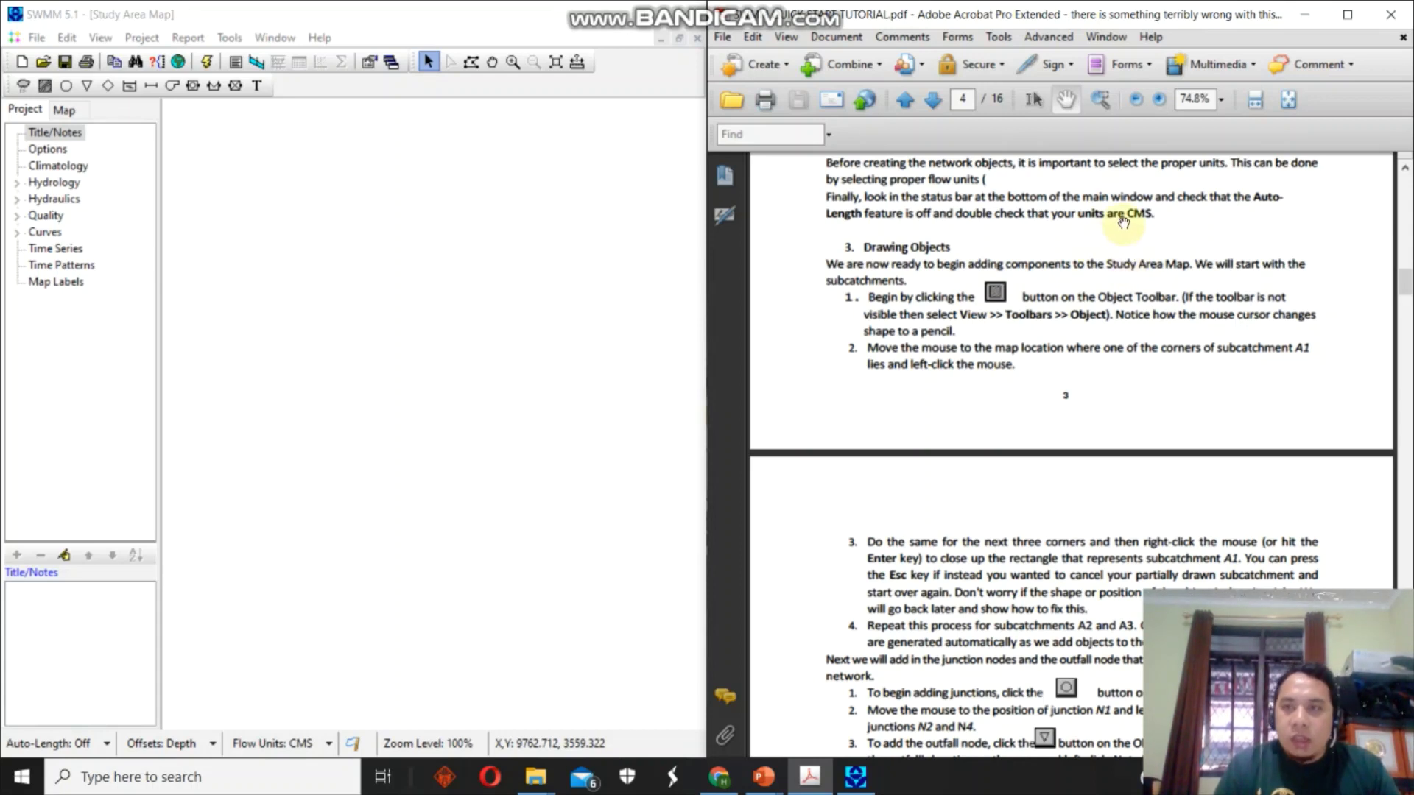
pyautogui.click(1105, 37)
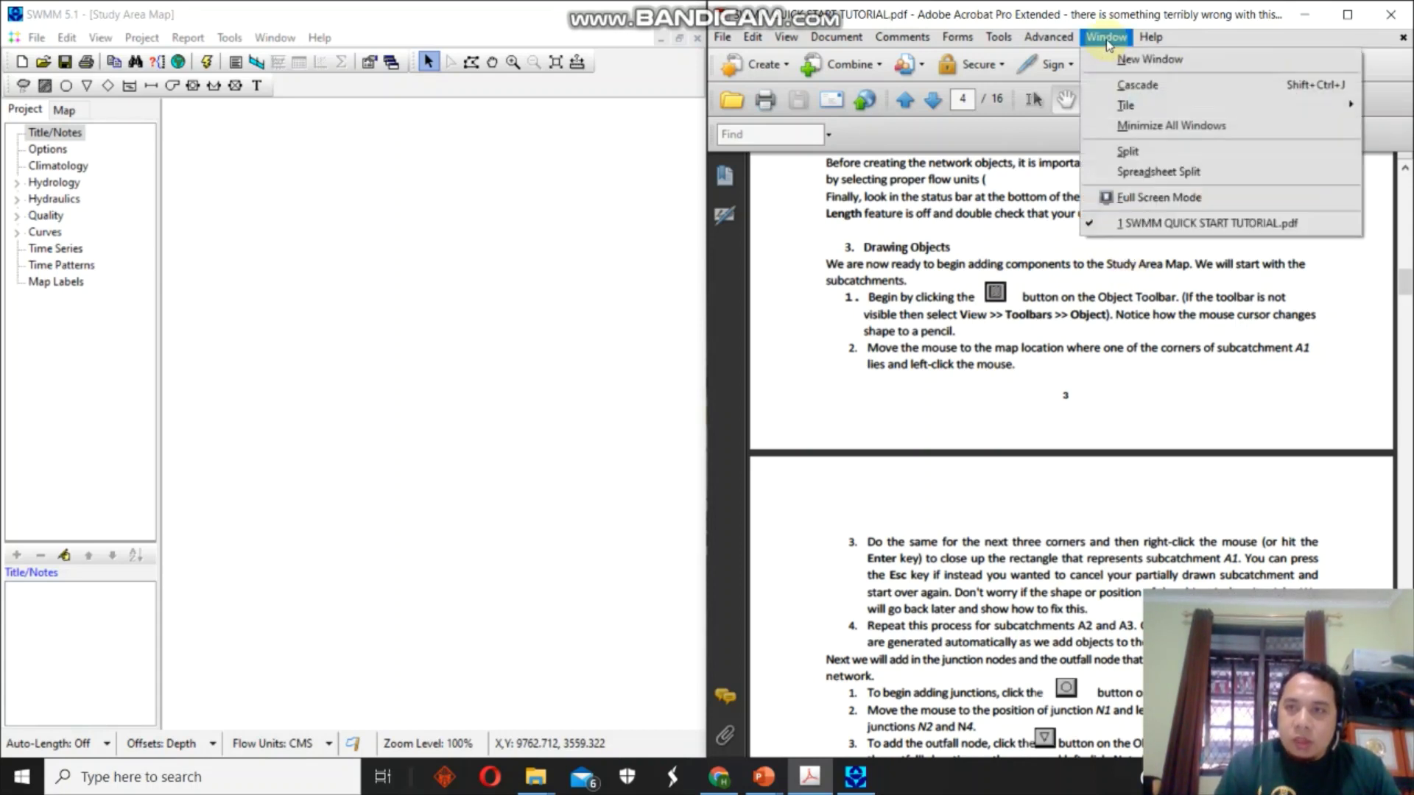
pyautogui.click(1128, 148)
pyautogui.scroll(10, 1071, 304)
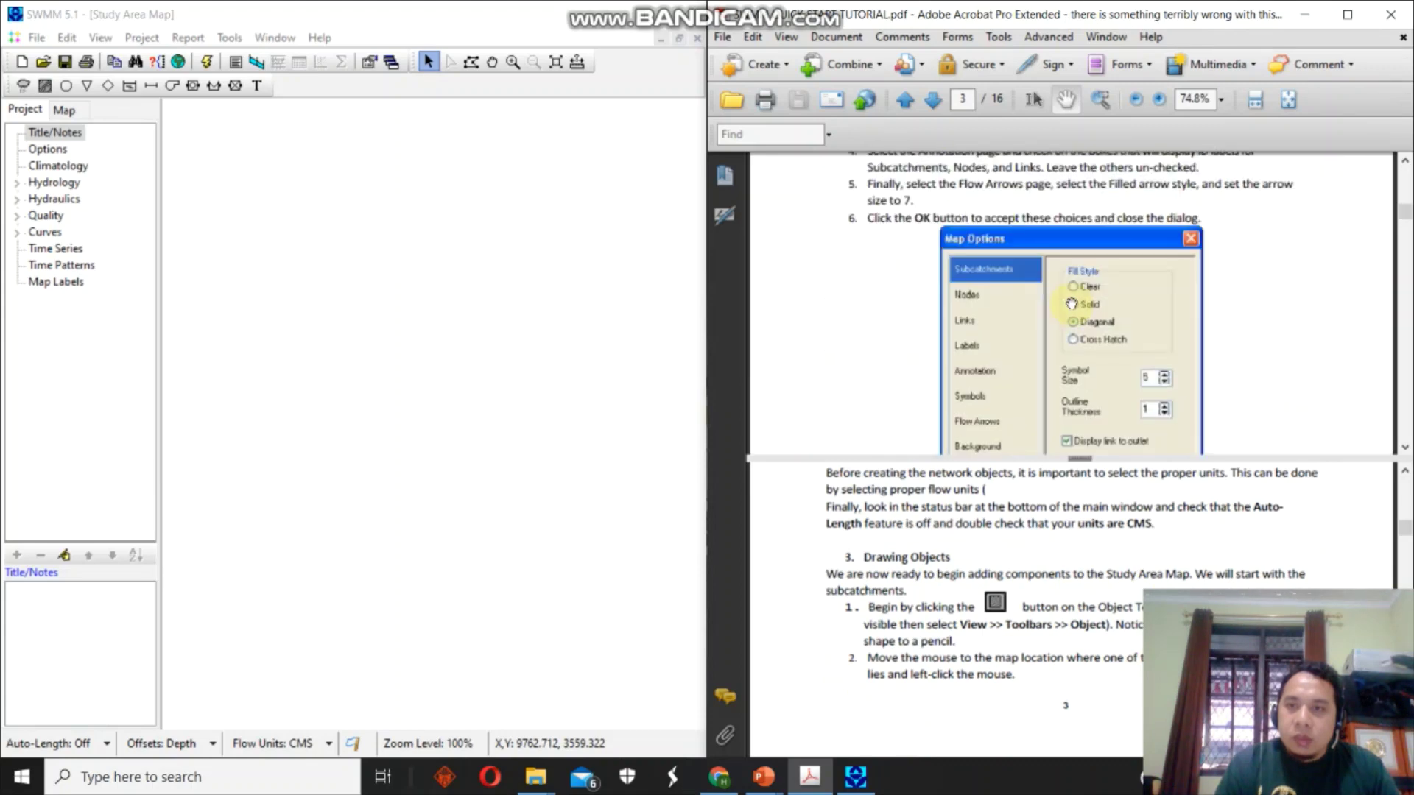
pyautogui.scroll(10, 1071, 303)
pyautogui.scroll(-5, 1071, 303)
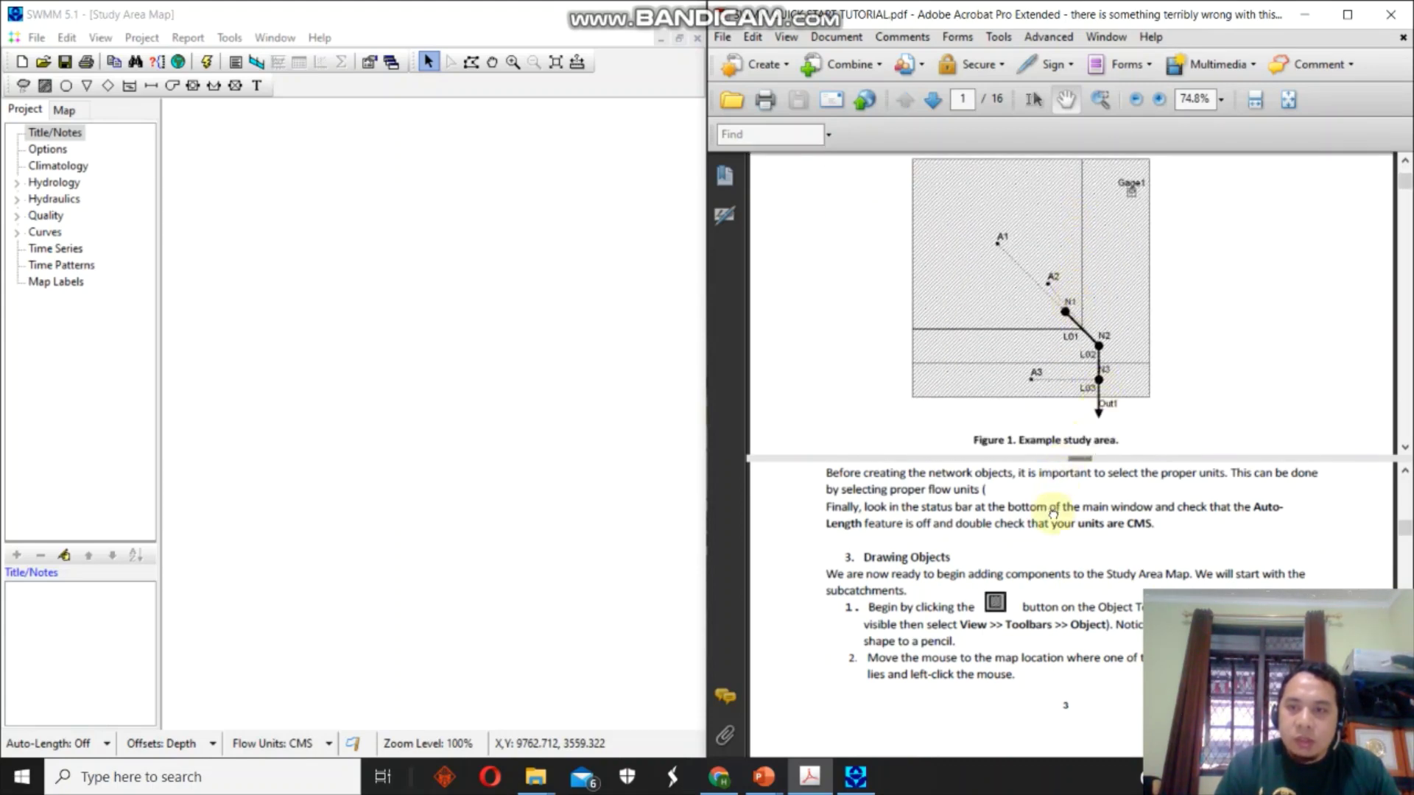
pyautogui.scroll(-2, 1025, 596)
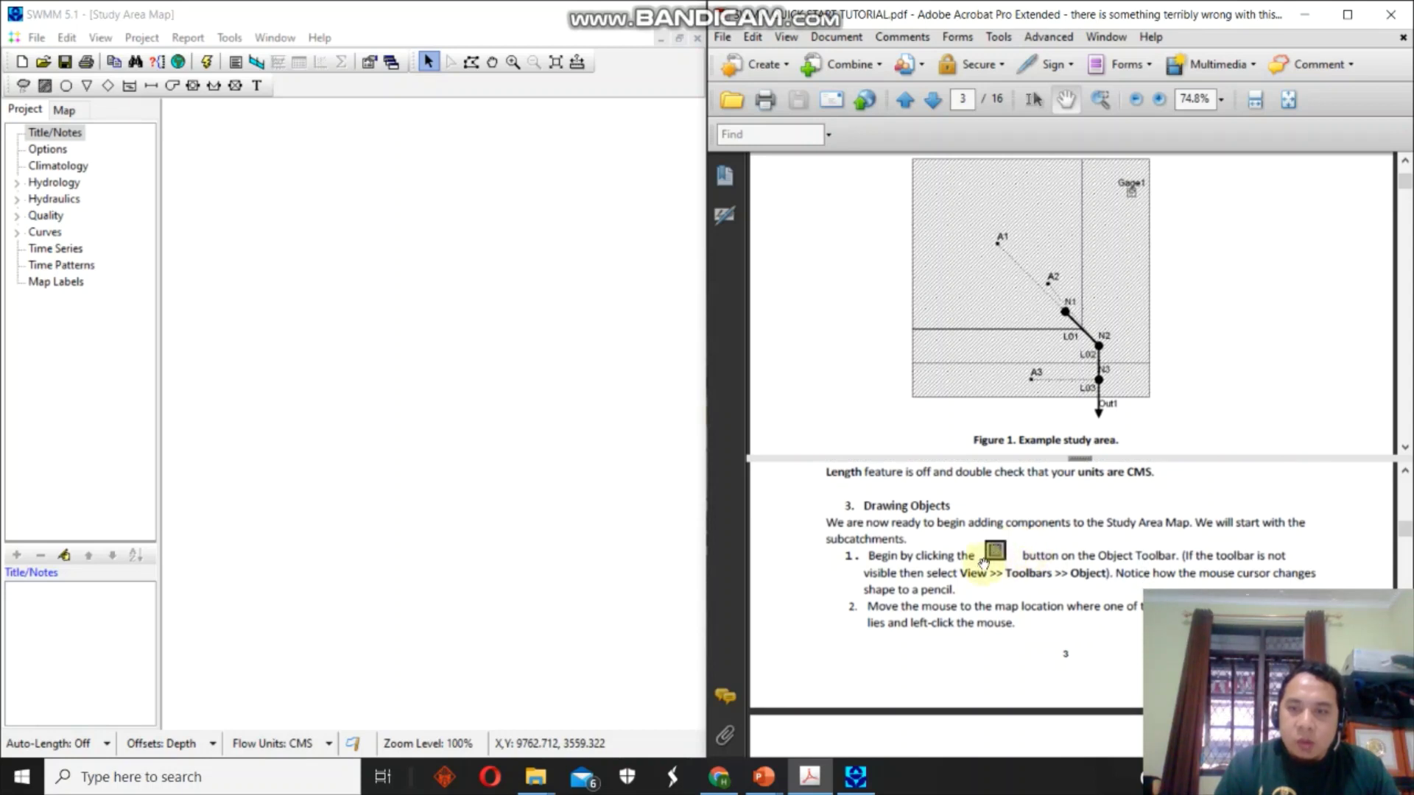
# Draw subcatchment A1 as a four-cornered, nearly square outline in the upper part of the study area map, following Figure 1.
pyautogui.click(45, 85)
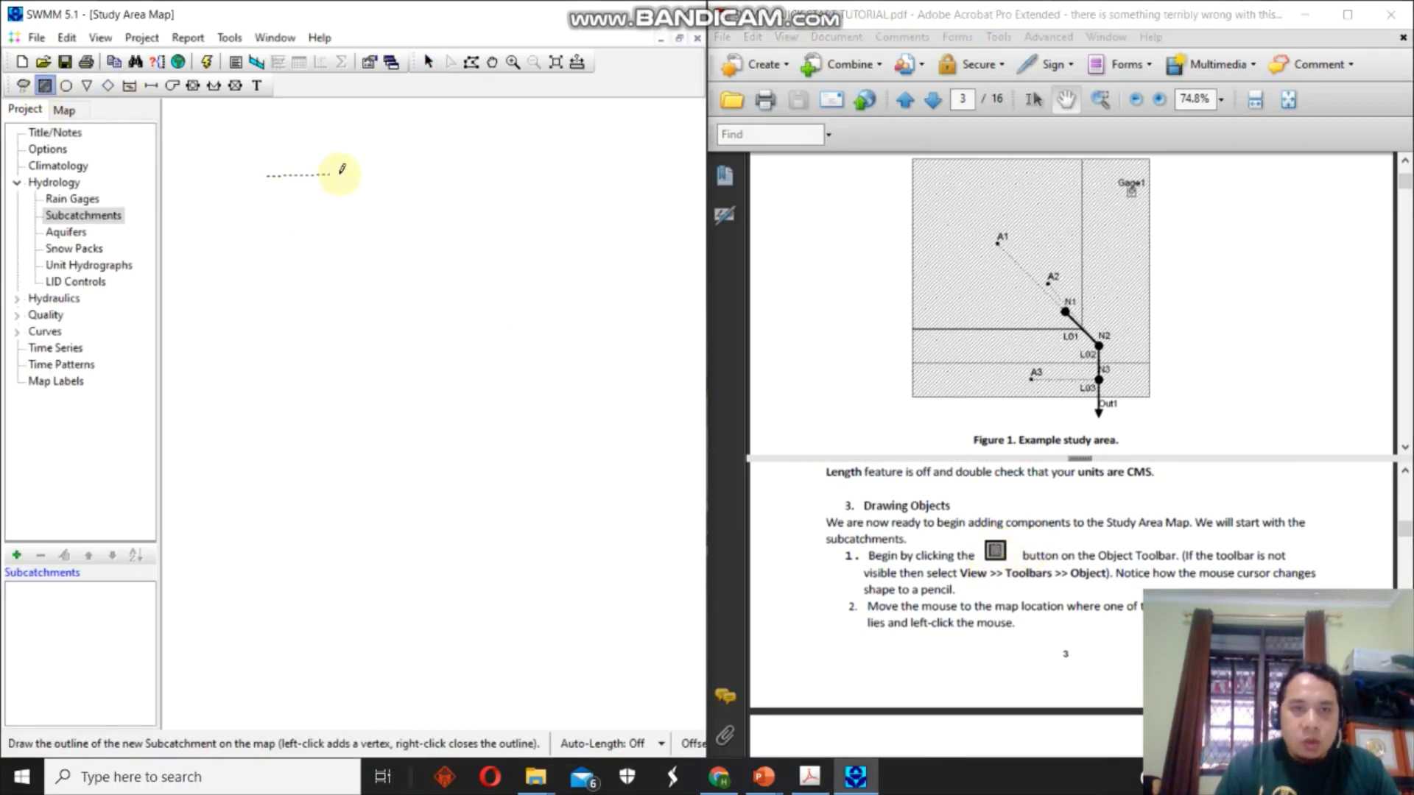
pyautogui.click(461, 173)
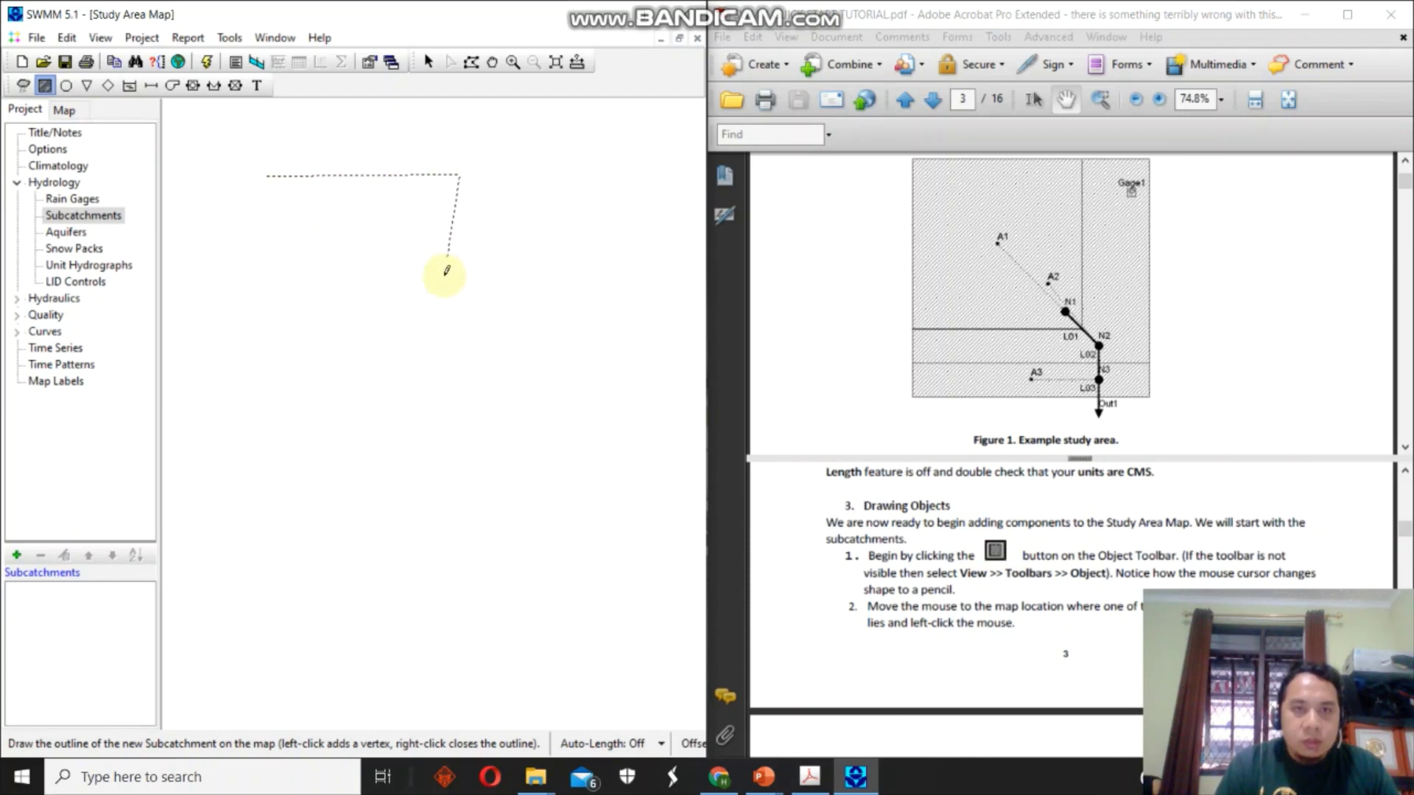
pyautogui.click(461, 386)
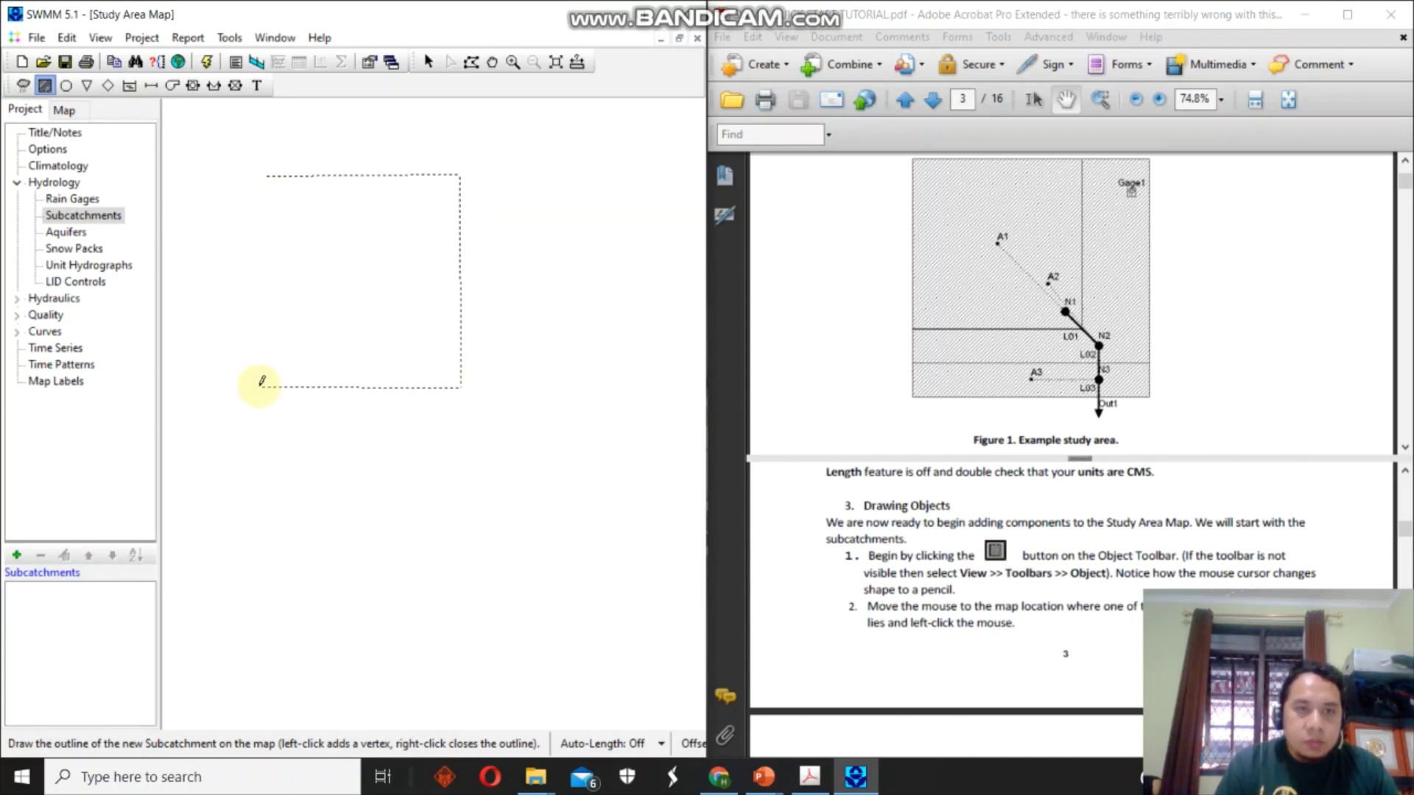
pyautogui.click(260, 386)
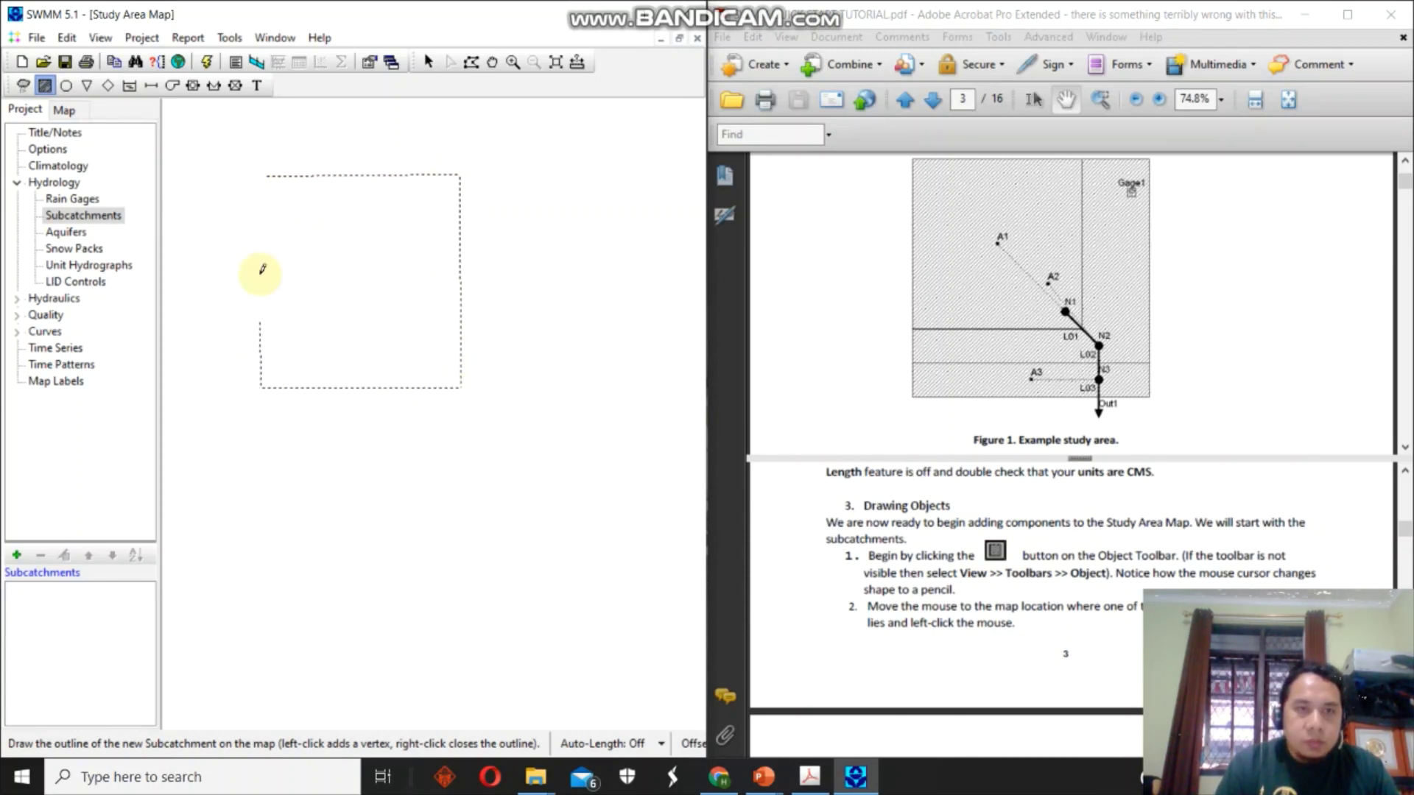
pyautogui.rightClick(264, 173)
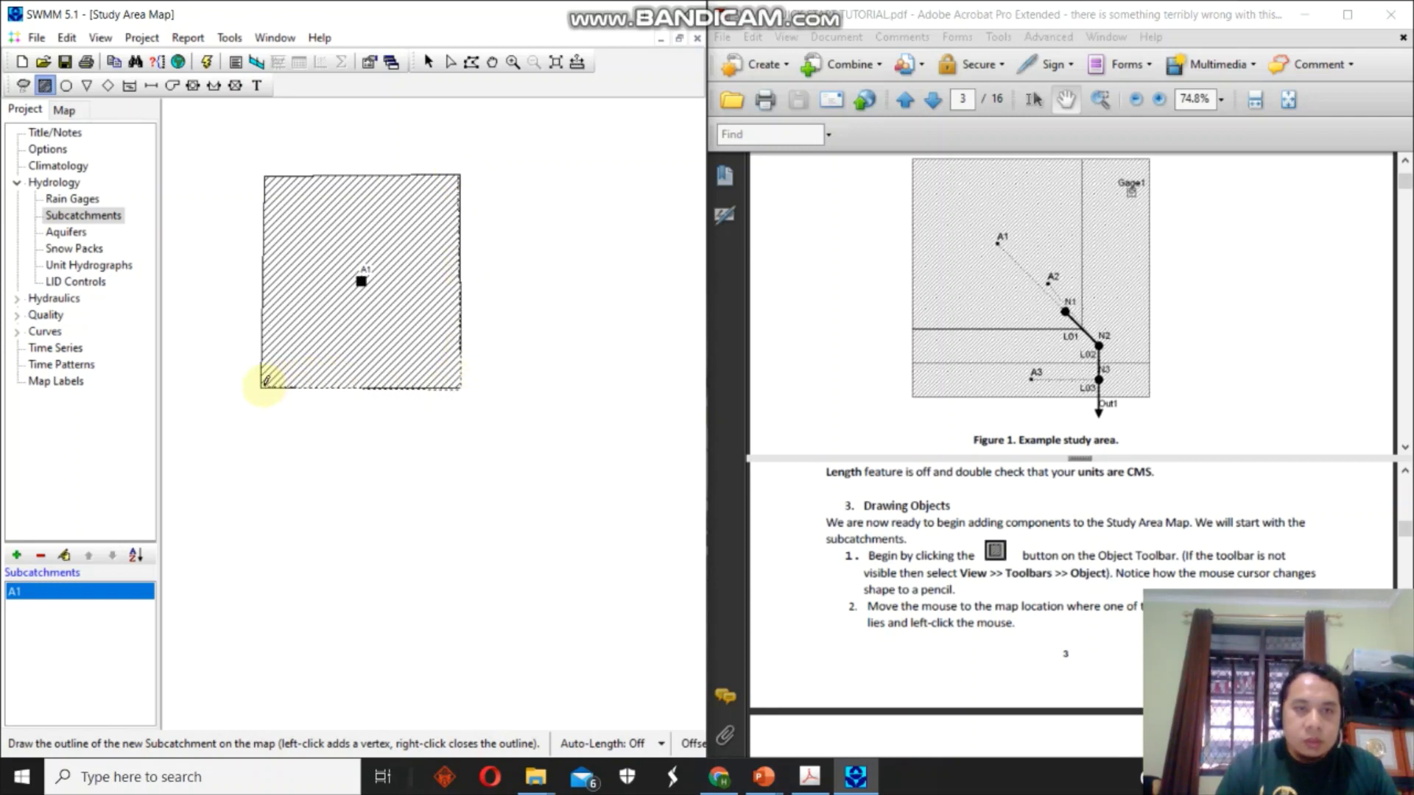
# Draw subcatchment A2 as an L-shaped area wrapping the lower and right sides of A1, level with A1's upper edge.
pyautogui.click(260, 446)
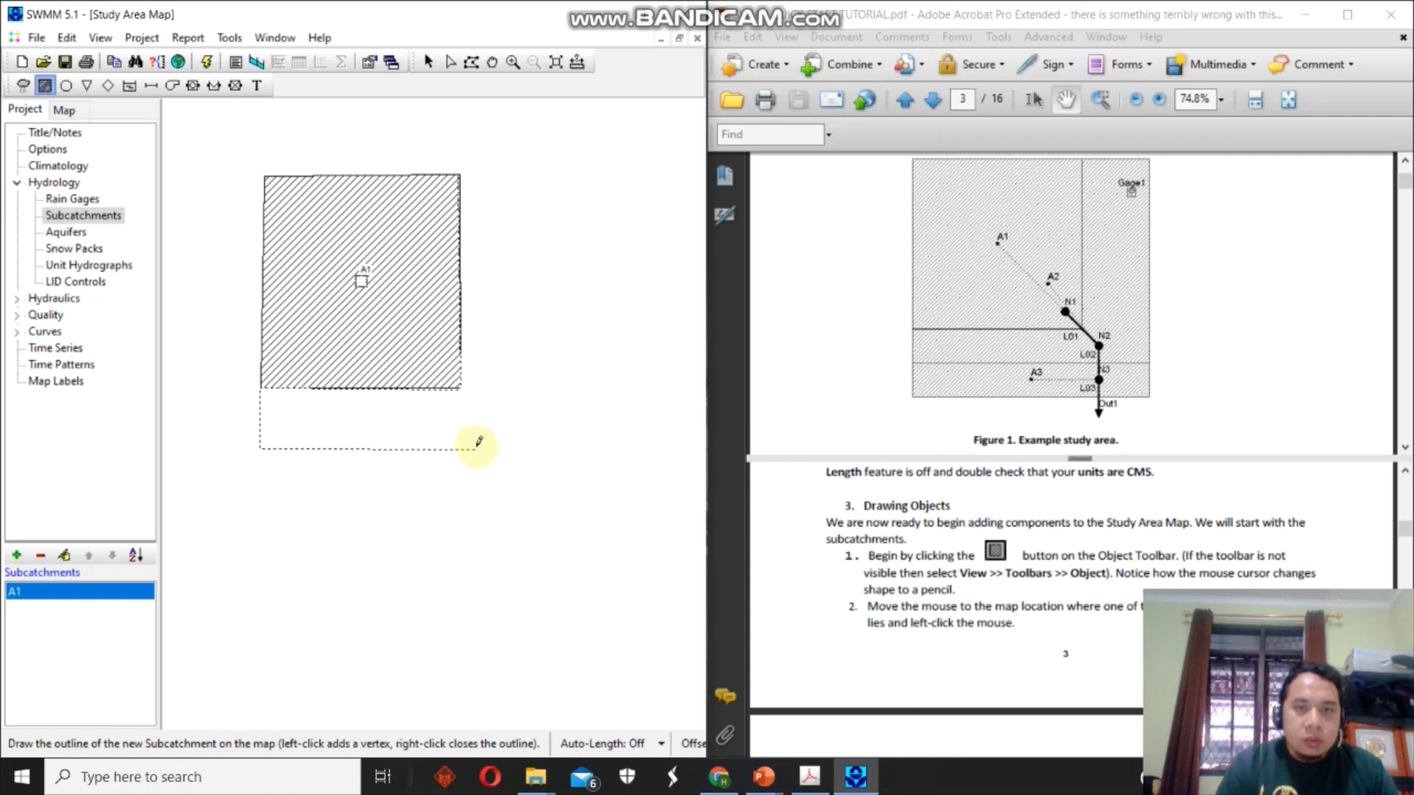
pyautogui.click(538, 445)
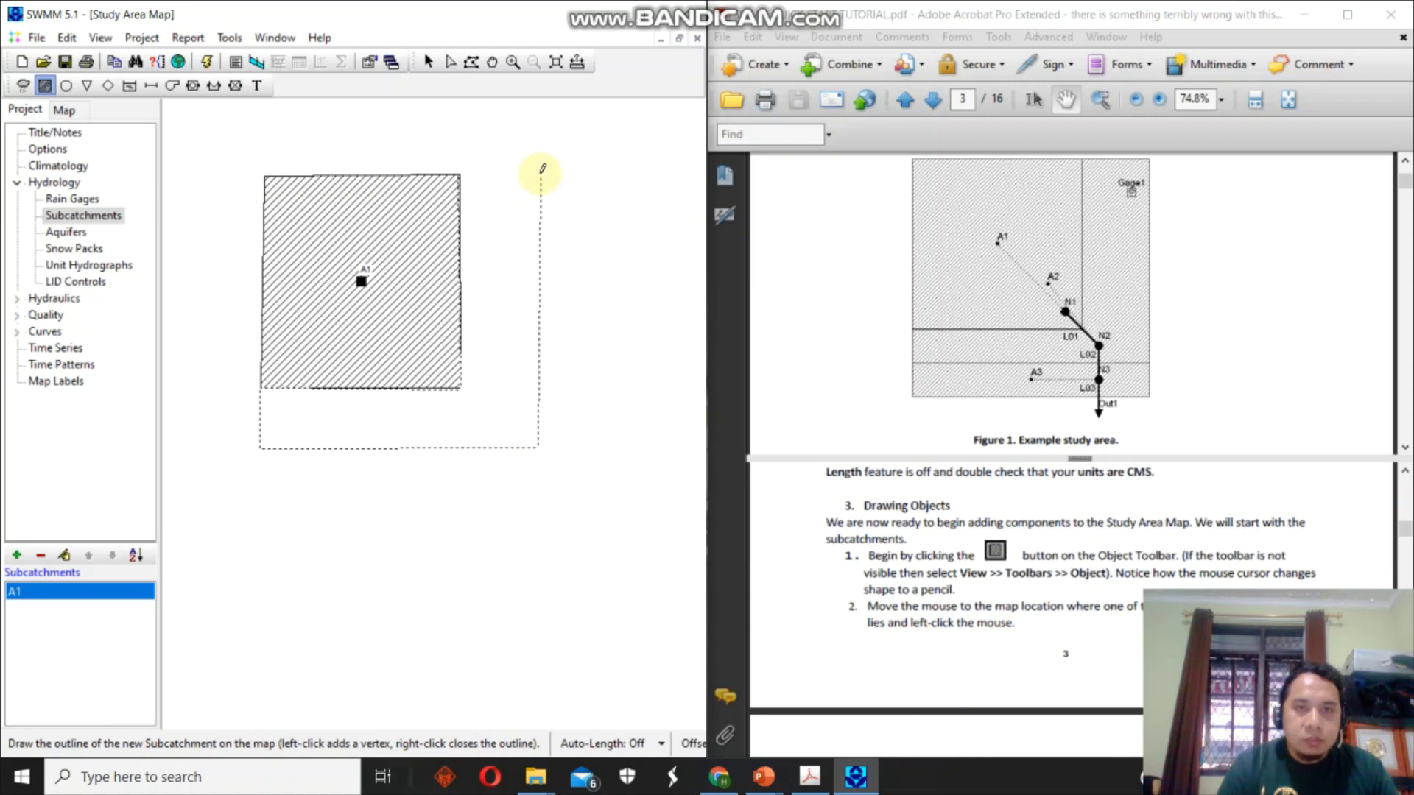
pyautogui.click(541, 174)
pyautogui.rightClick(461, 166)
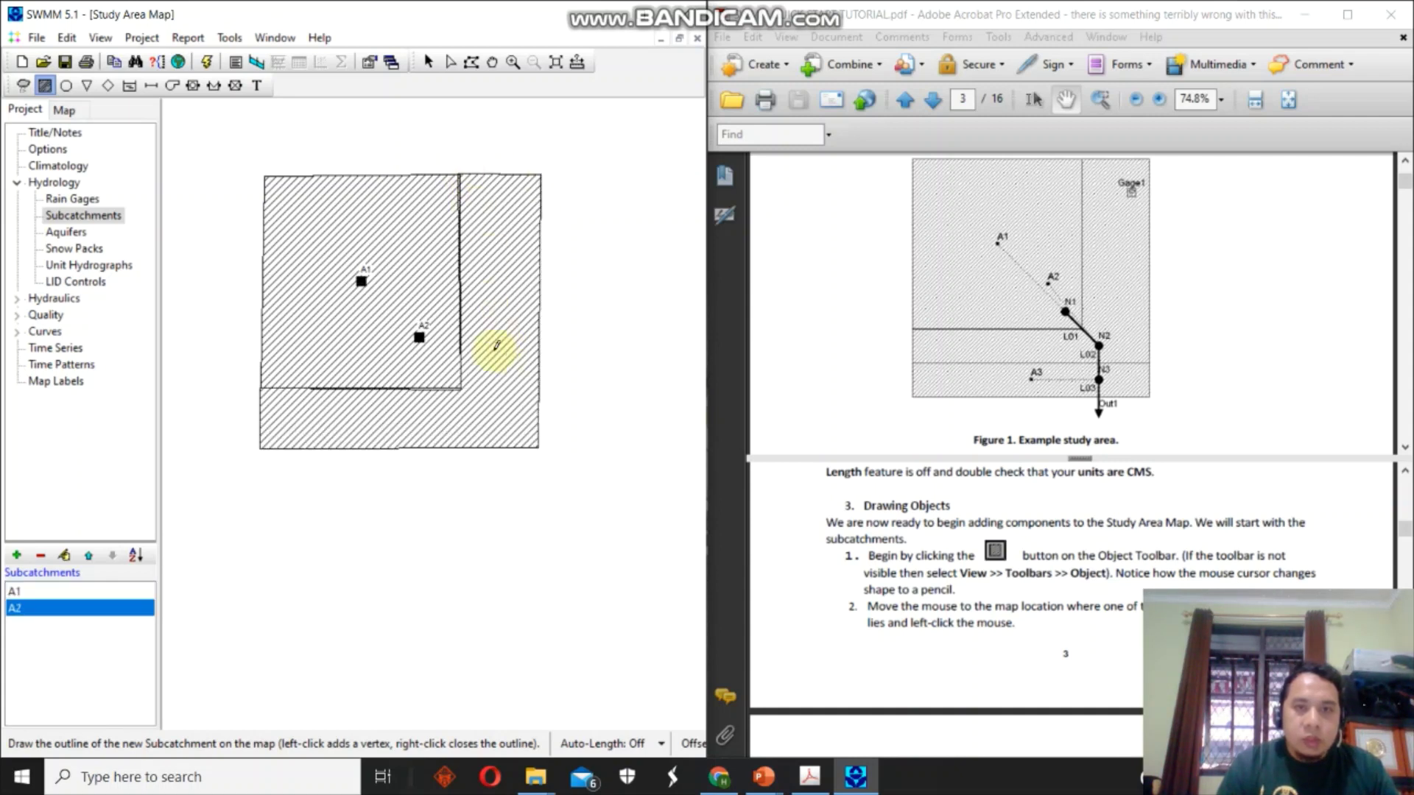
# Draw subcatchment A3 as a narrow horizontal strip along the full lower edge of A2.
pyautogui.click(262, 446)
pyautogui.click(538, 447)
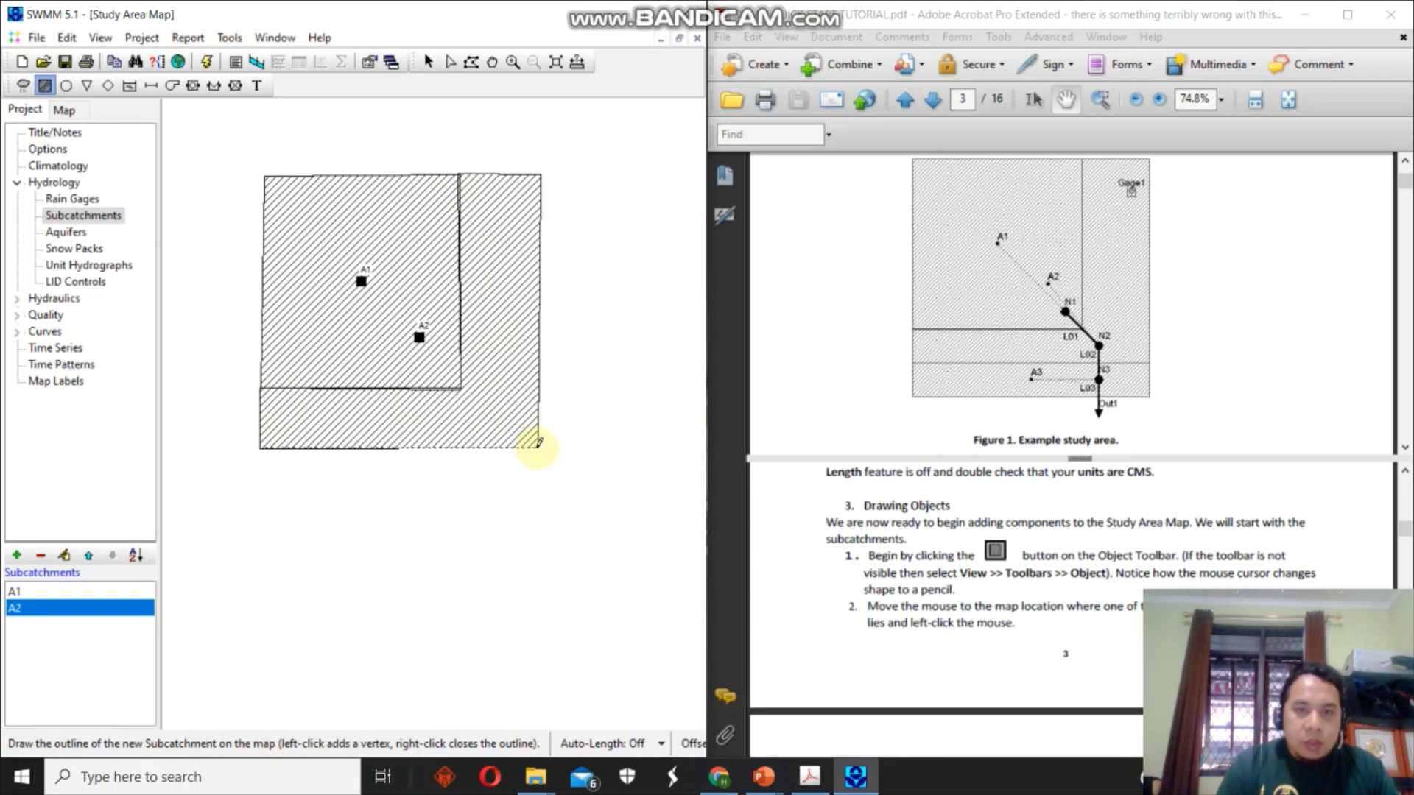
pyautogui.click(533, 505)
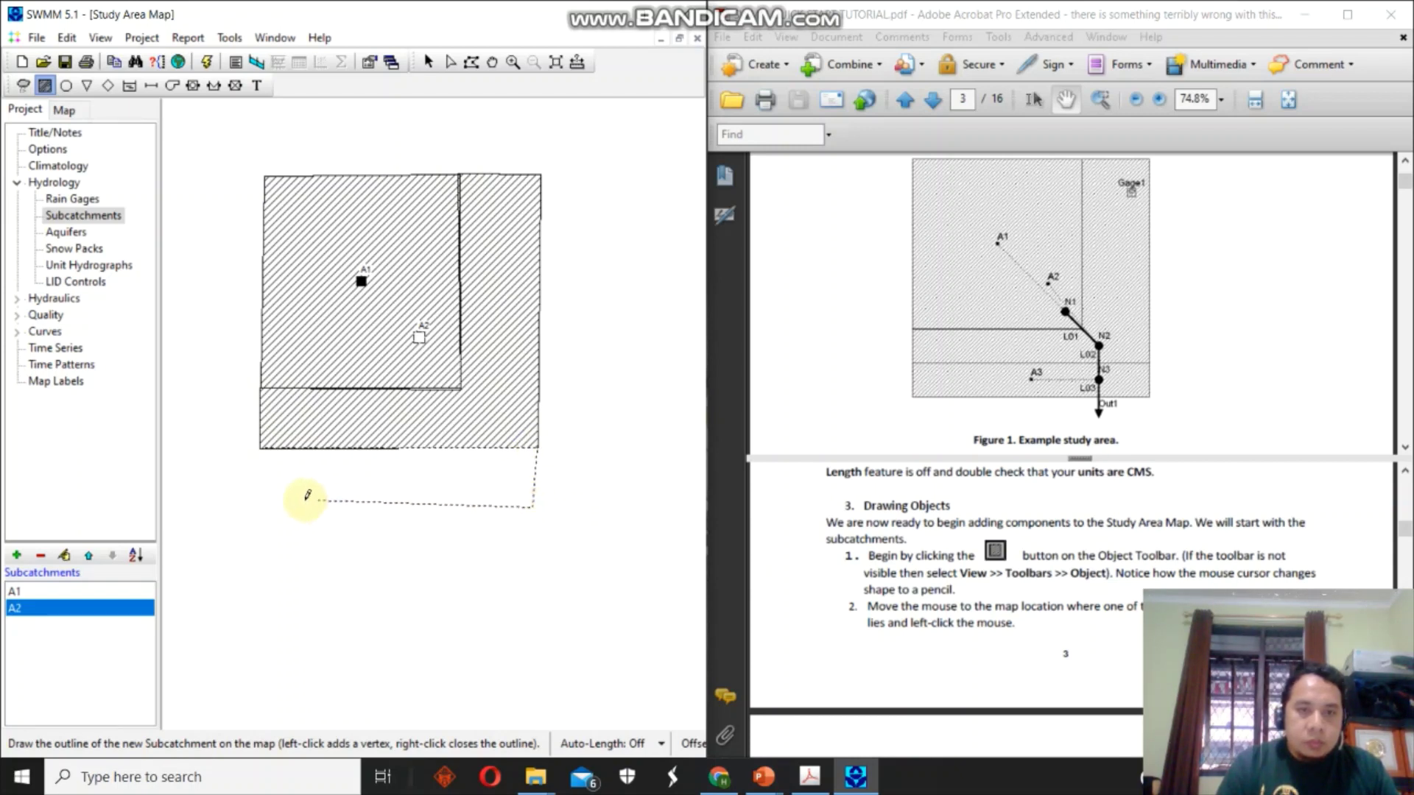
pyautogui.click(260, 504)
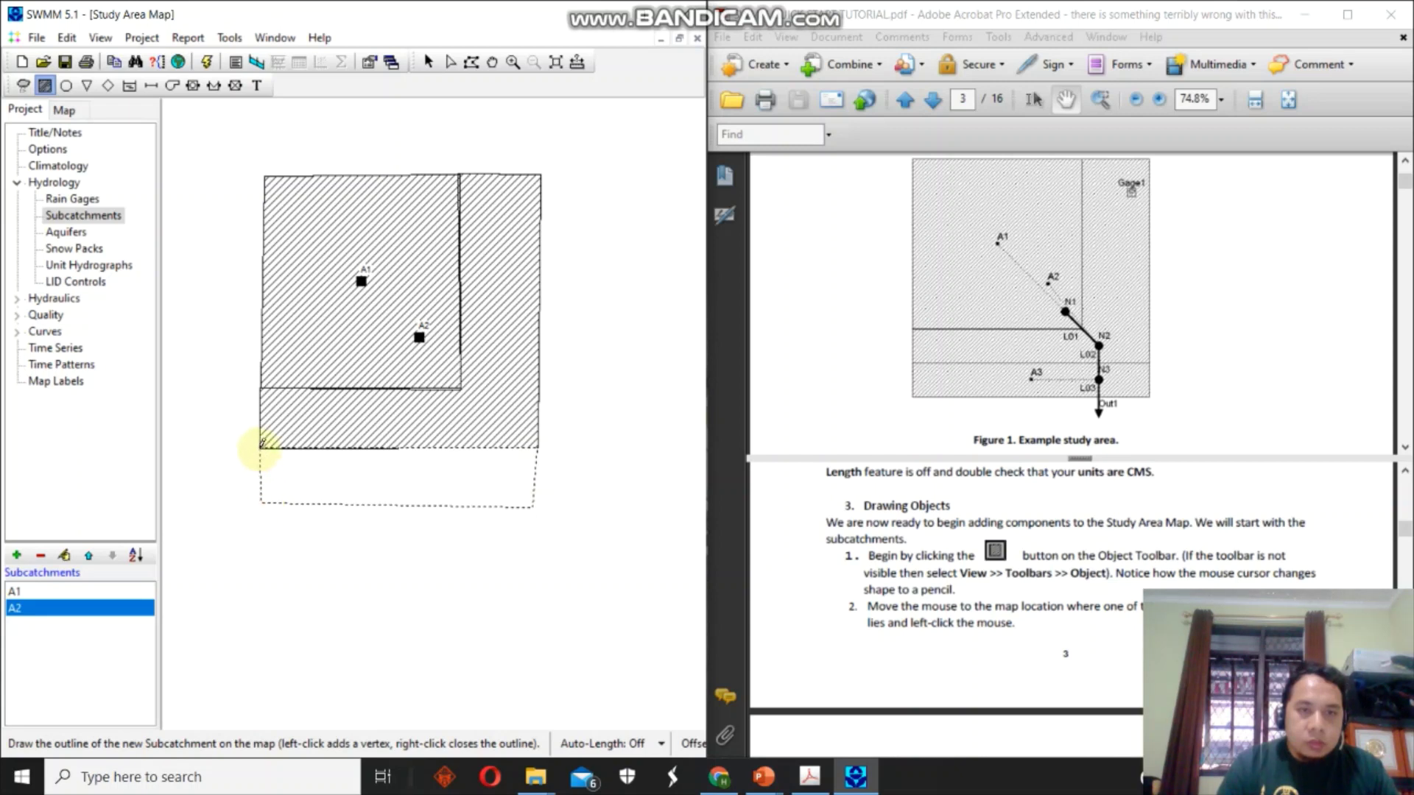
pyautogui.click(260, 447)
pyautogui.rightClick(270, 449)
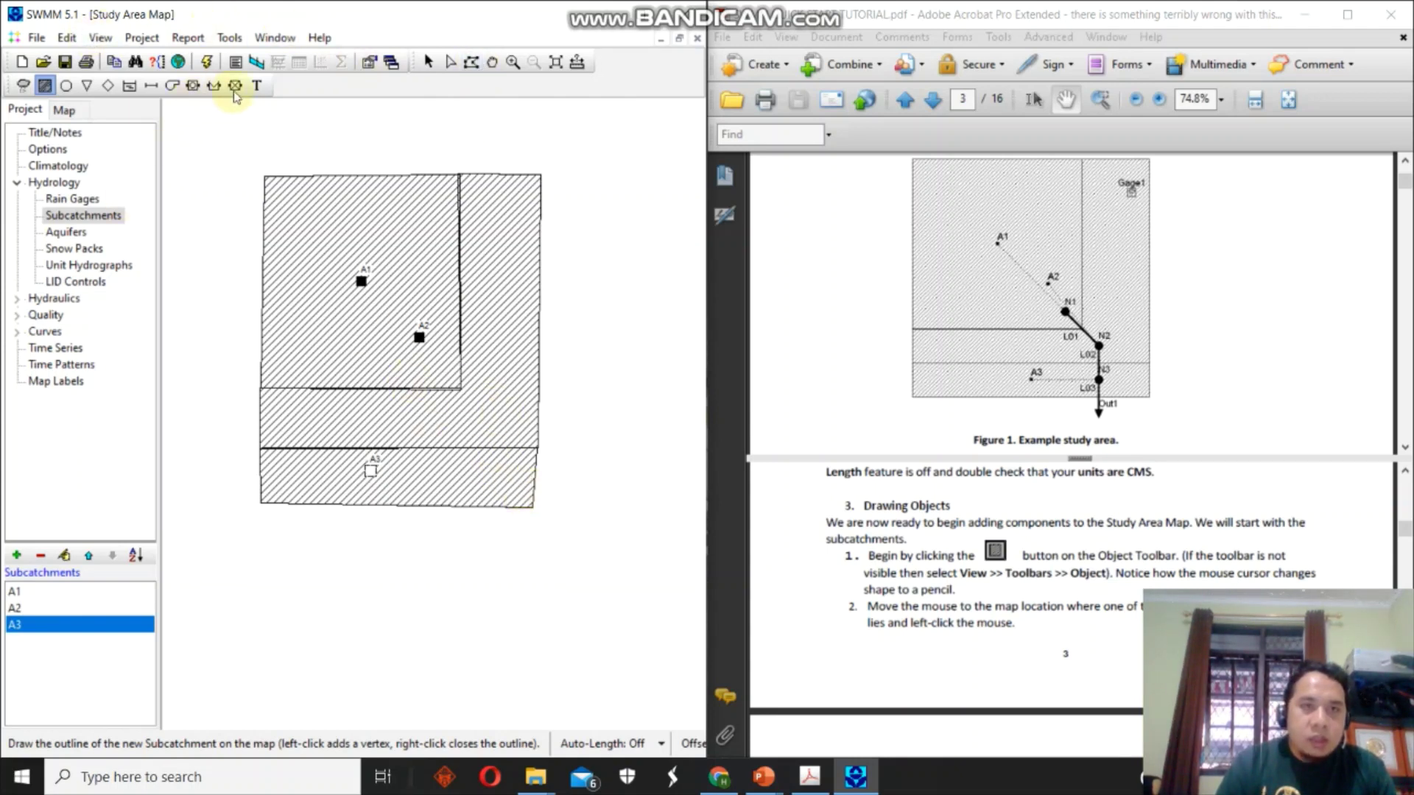
# Straighten subcatchment A3 by moving its lower-right vertex in line with A2's right edge, and return to object selection mode.
pyautogui.click(428, 61)
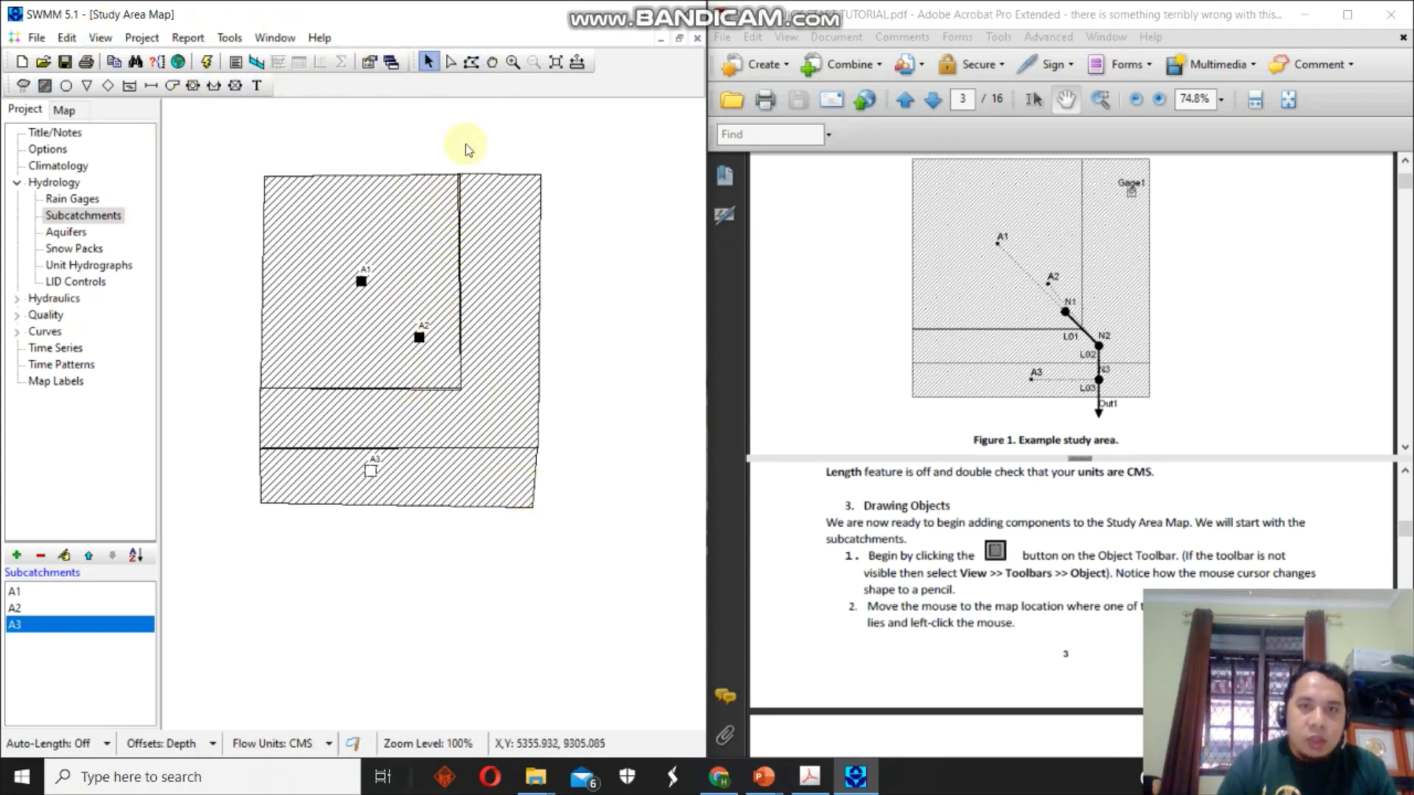
pyautogui.click(472, 63)
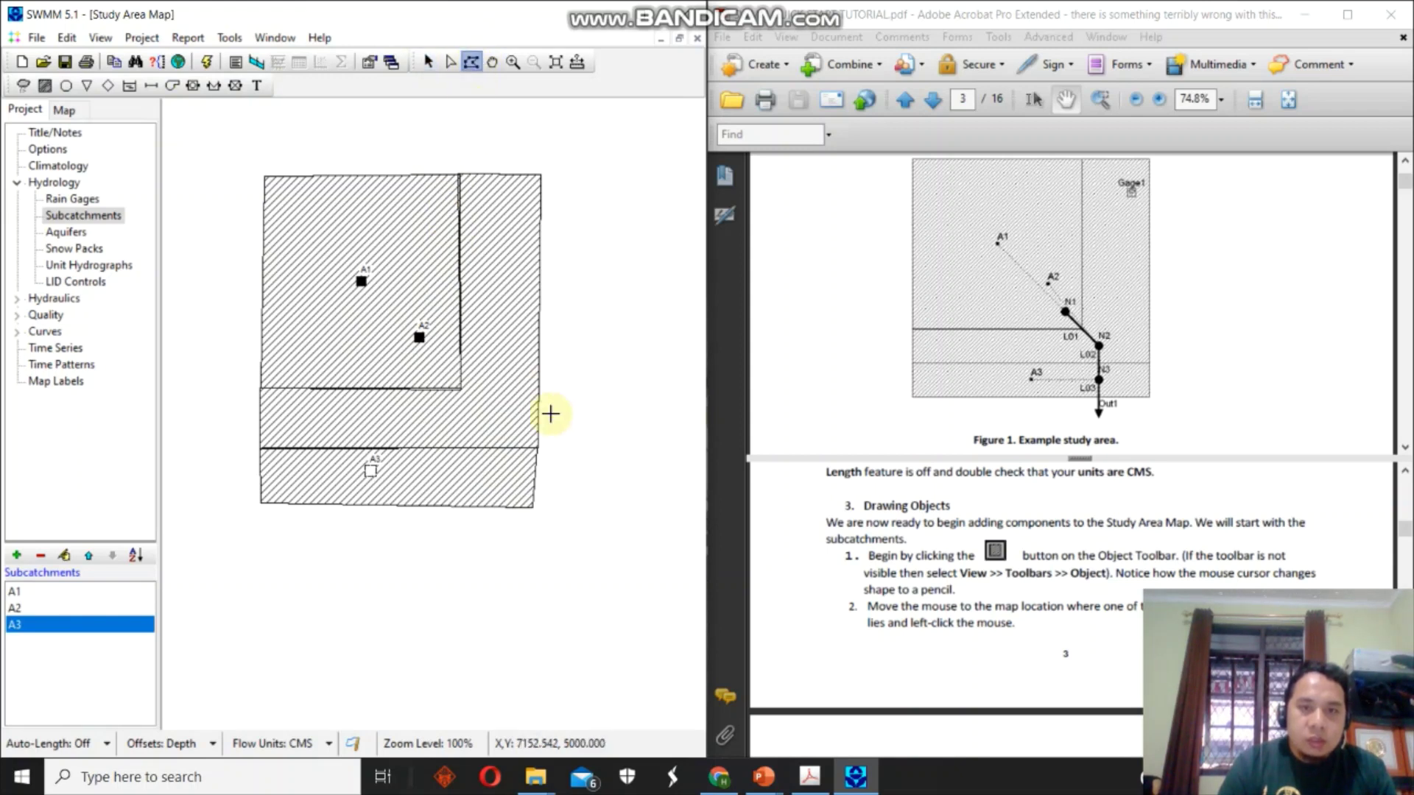
pyautogui.click(450, 61)
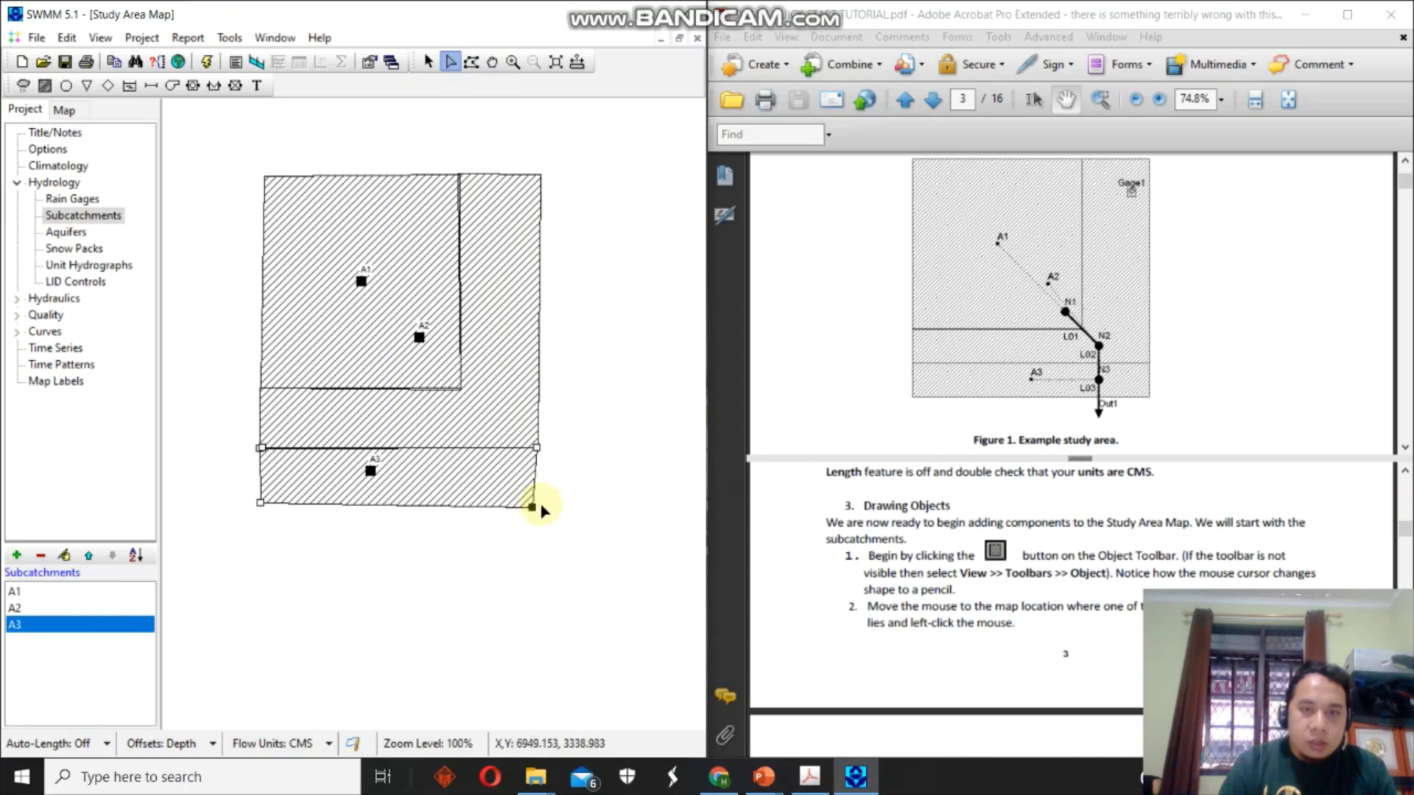
pyautogui.moveTo(533, 507); pyautogui.dragTo(537, 502)
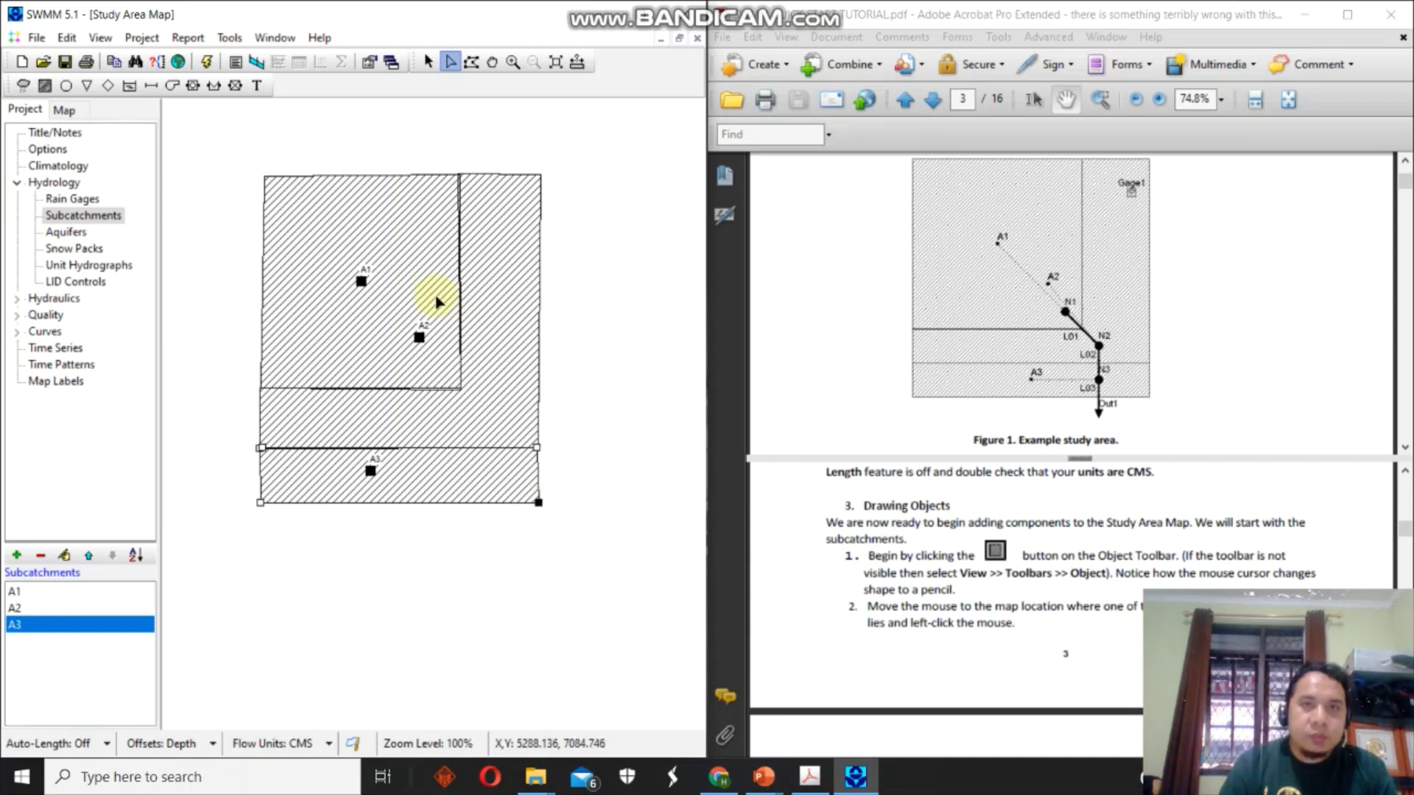
pyautogui.click(428, 61)
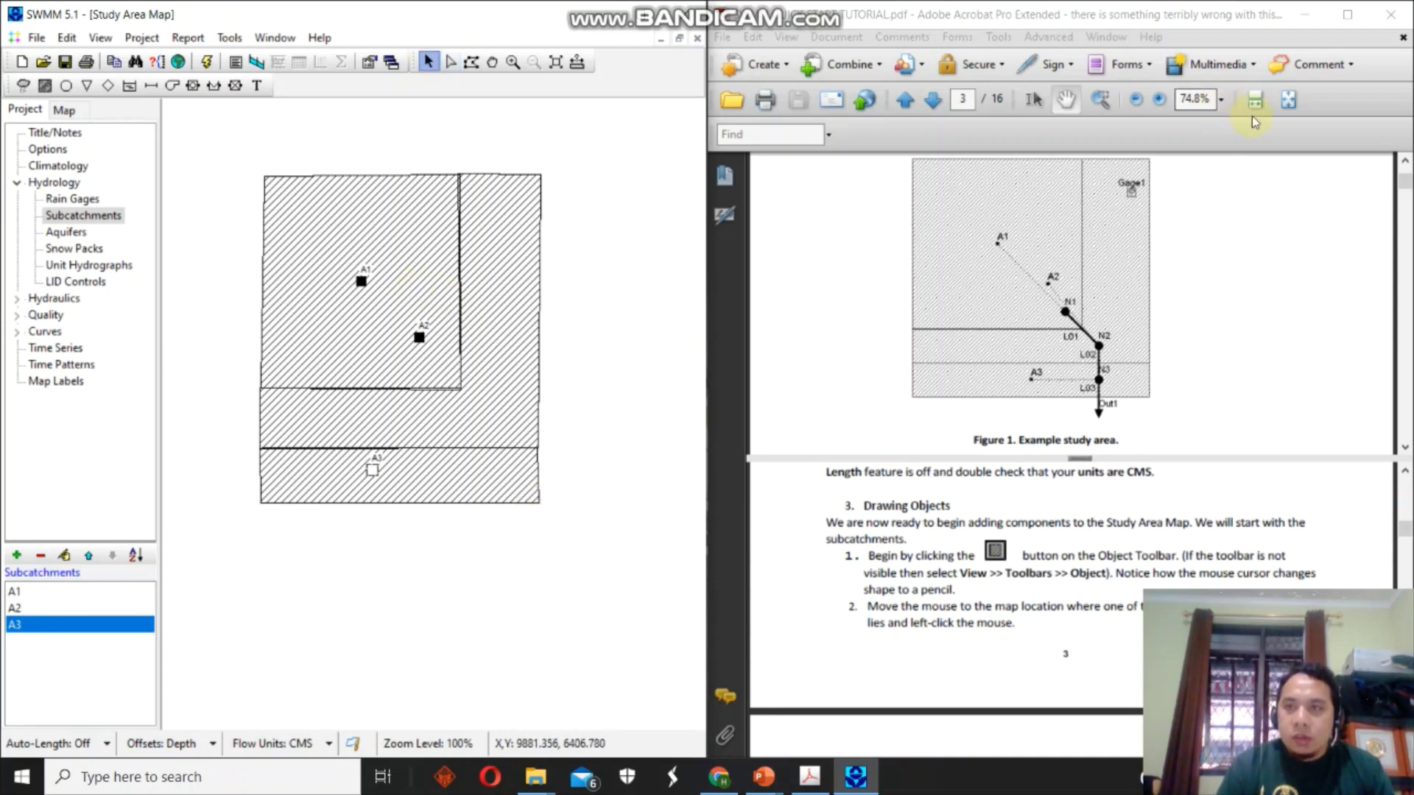
# Enlarge the lower pane of the tutorial PDF and read the junction and outfall instructions down to Figure 4.
pyautogui.moveTo(964, 462); pyautogui.dragTo(963, 258)
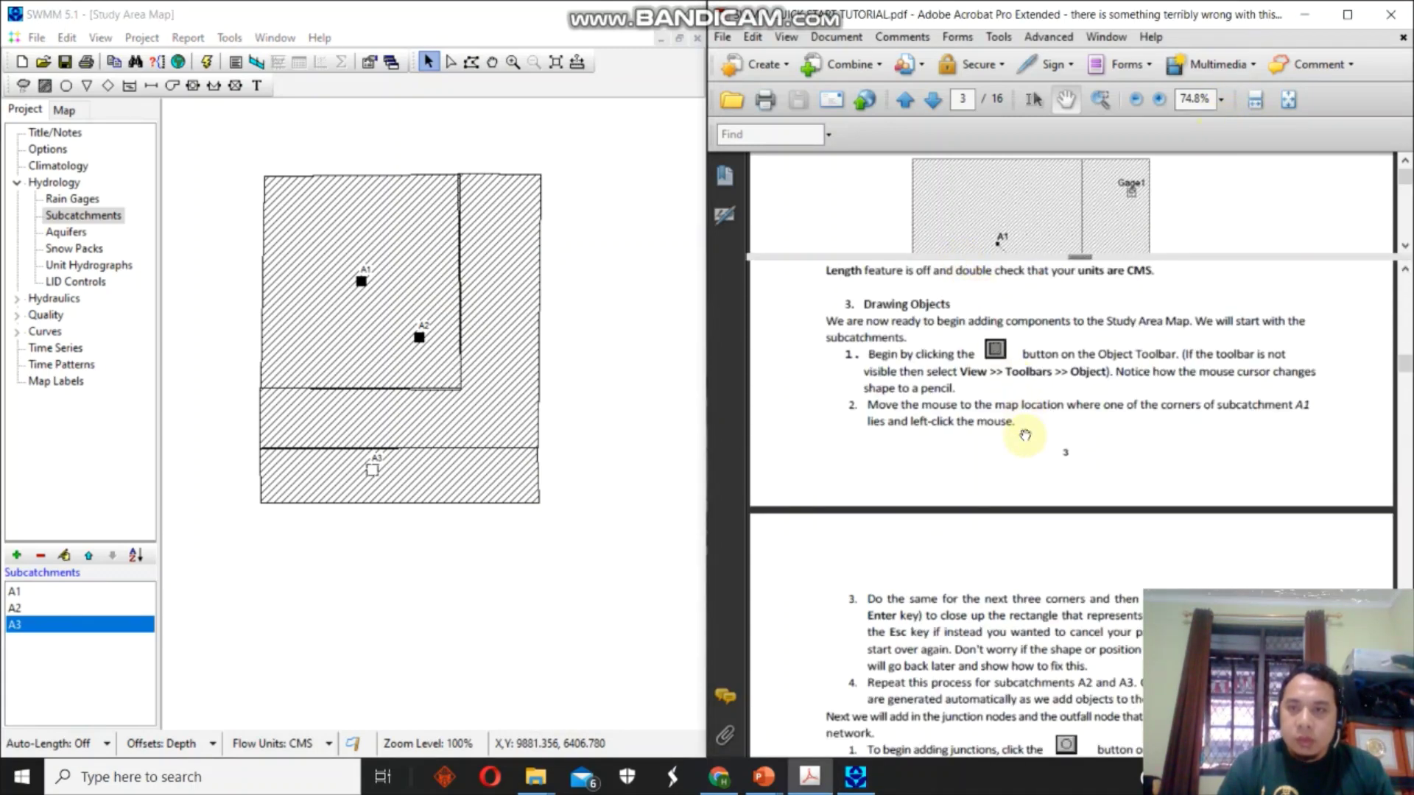
pyautogui.moveTo(1016, 565); pyautogui.dragTo(1018, 341)
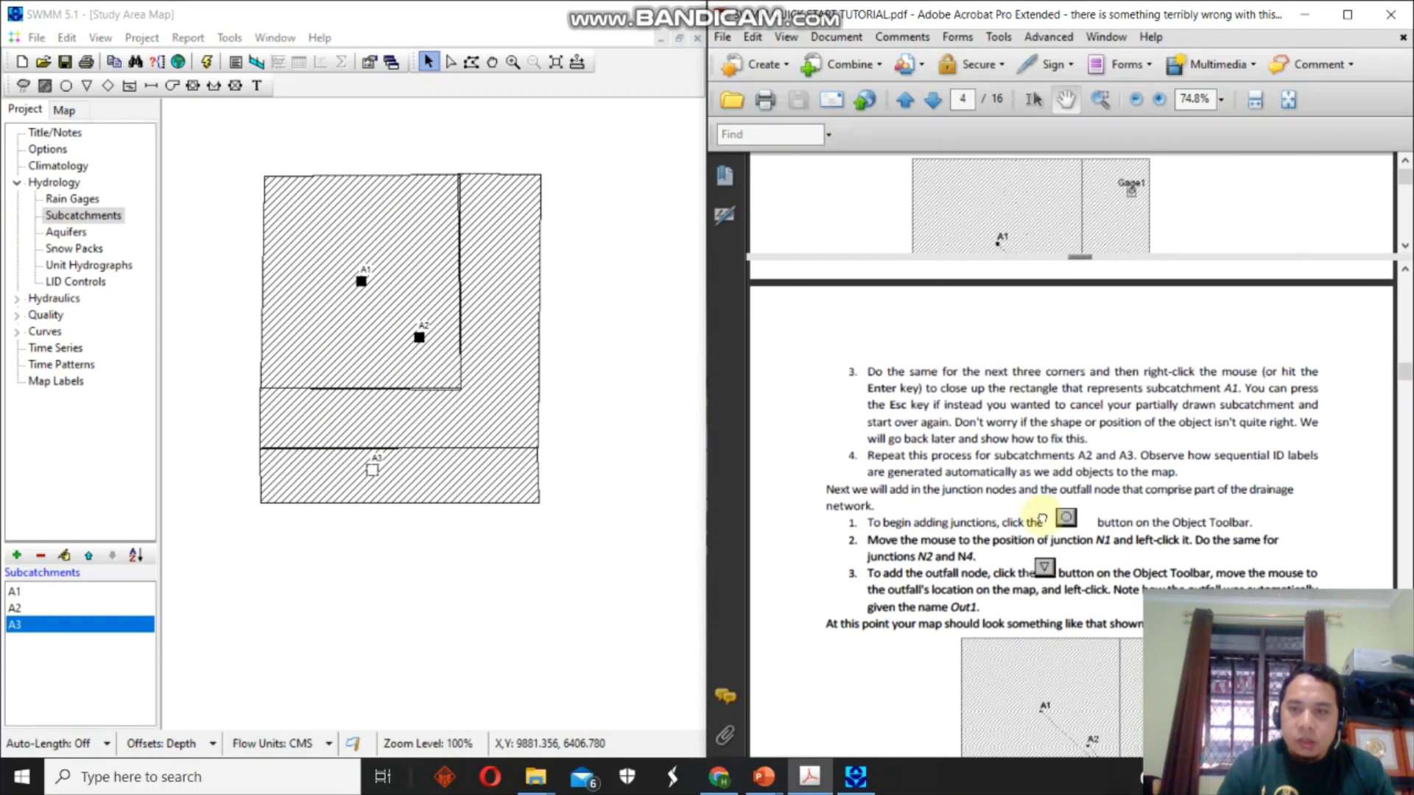
pyautogui.scroll(-5, 1038, 346)
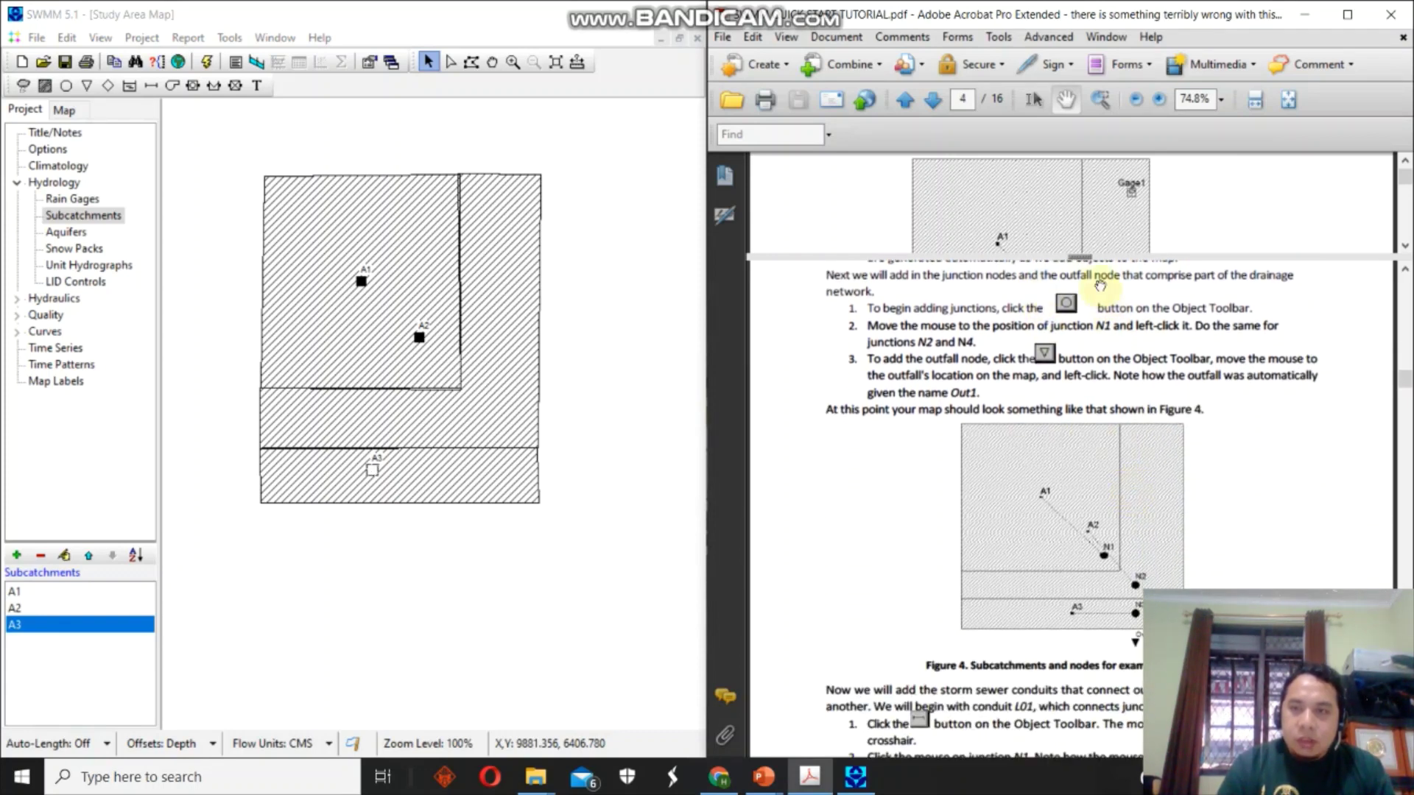
pyautogui.moveTo(1145, 409); pyautogui.dragTo(1143, 344)
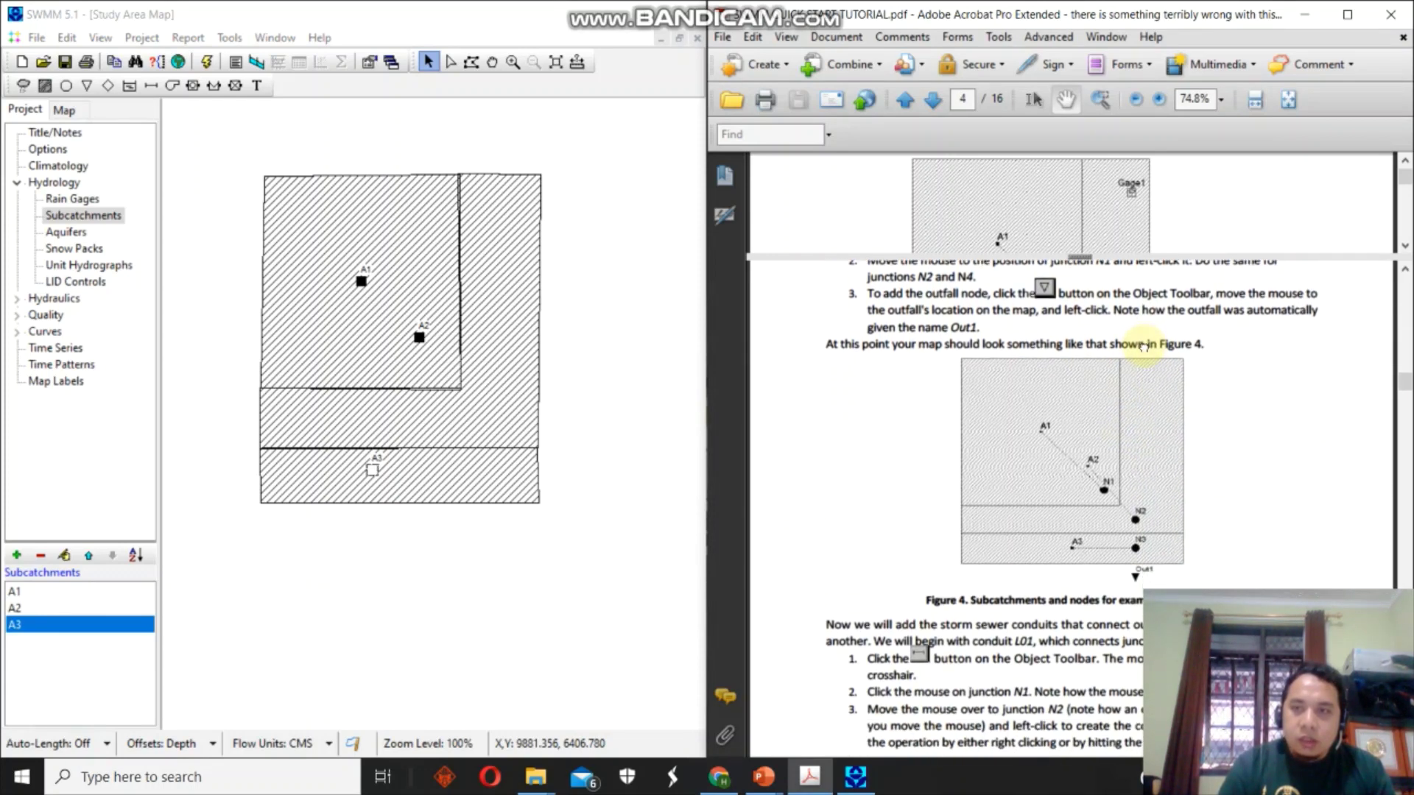
pyautogui.scroll(-1, 1129, 492)
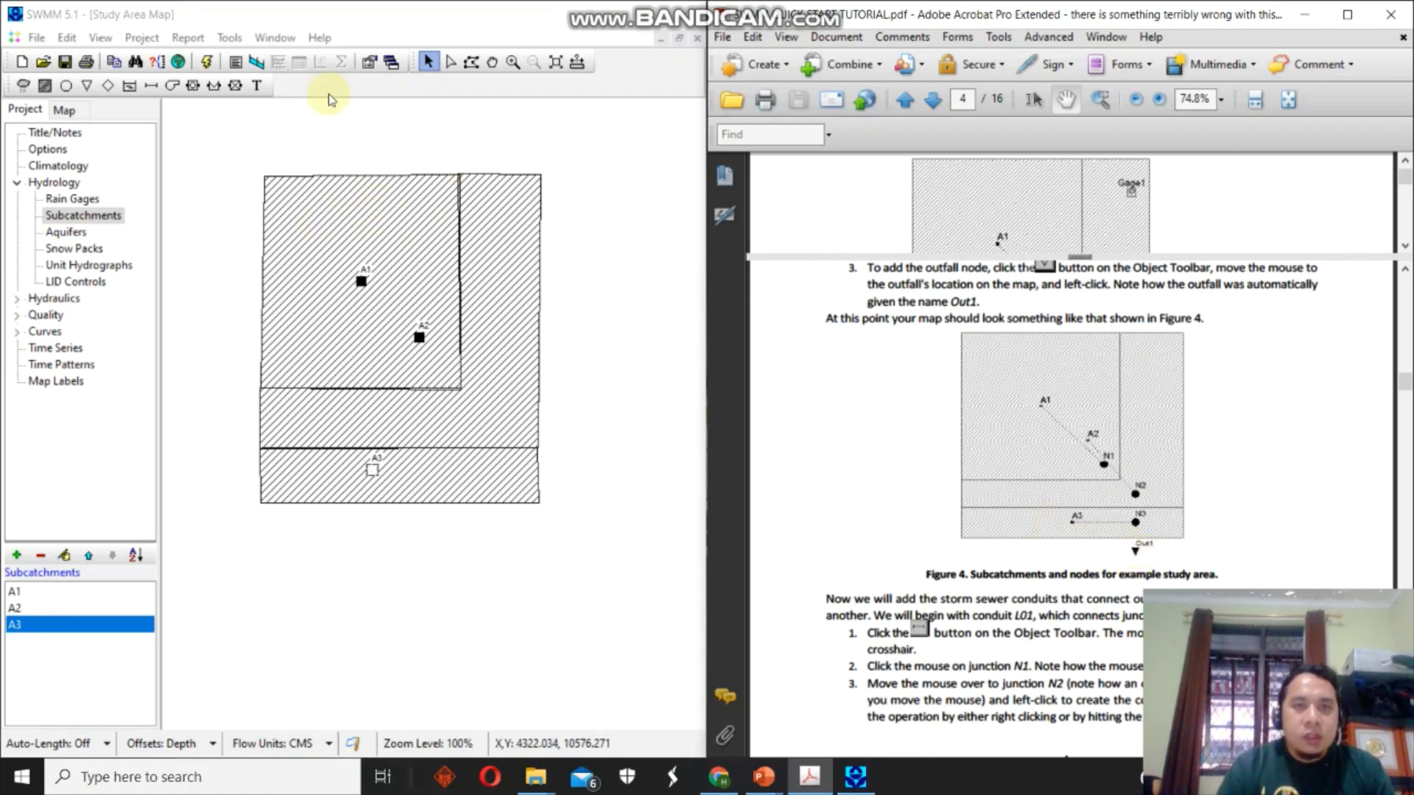
# Place junctions N1 in A1's lower-right corner, N2 in A2 and N3 in A3, plus an outfall below N3, following Figure 4.
pyautogui.click(66, 87)
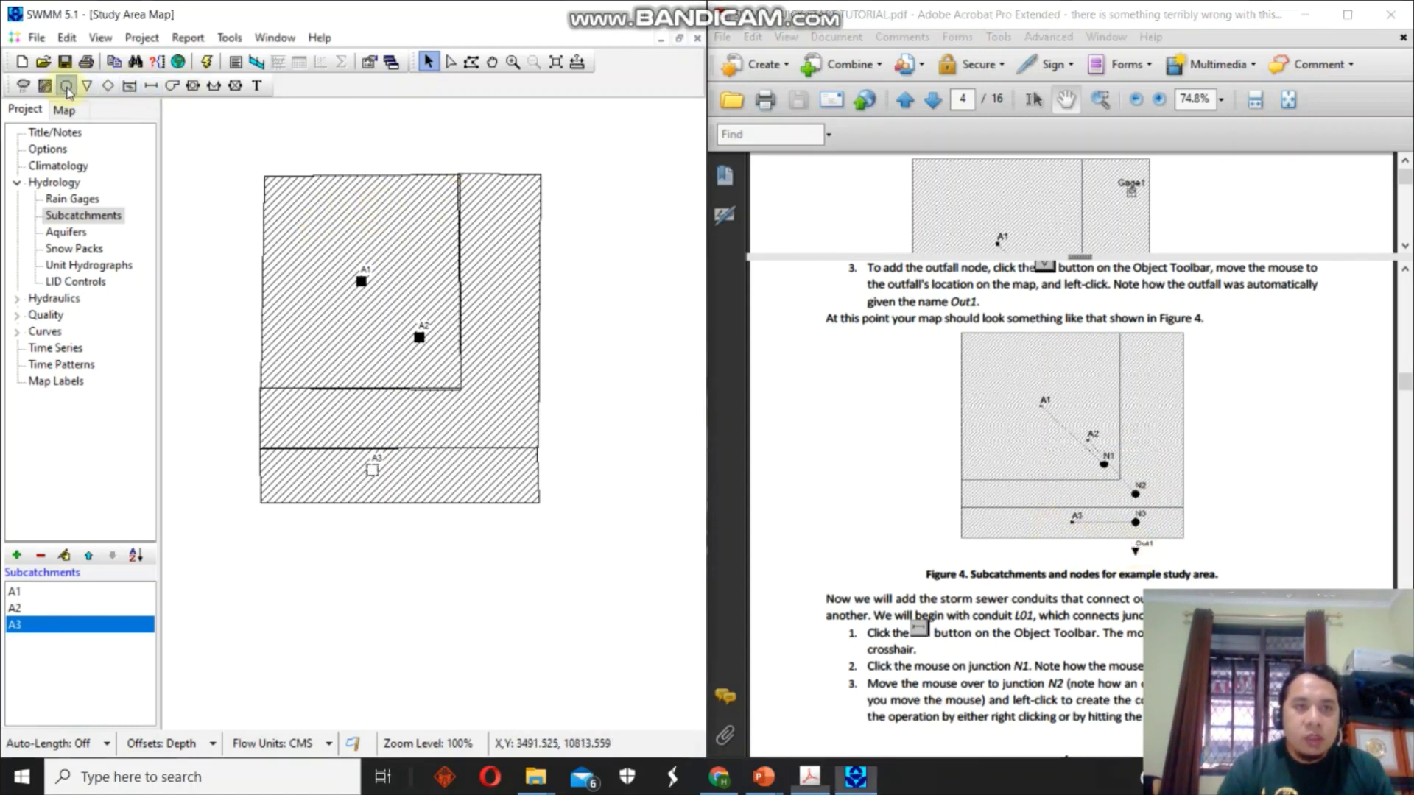
pyautogui.click(436, 367)
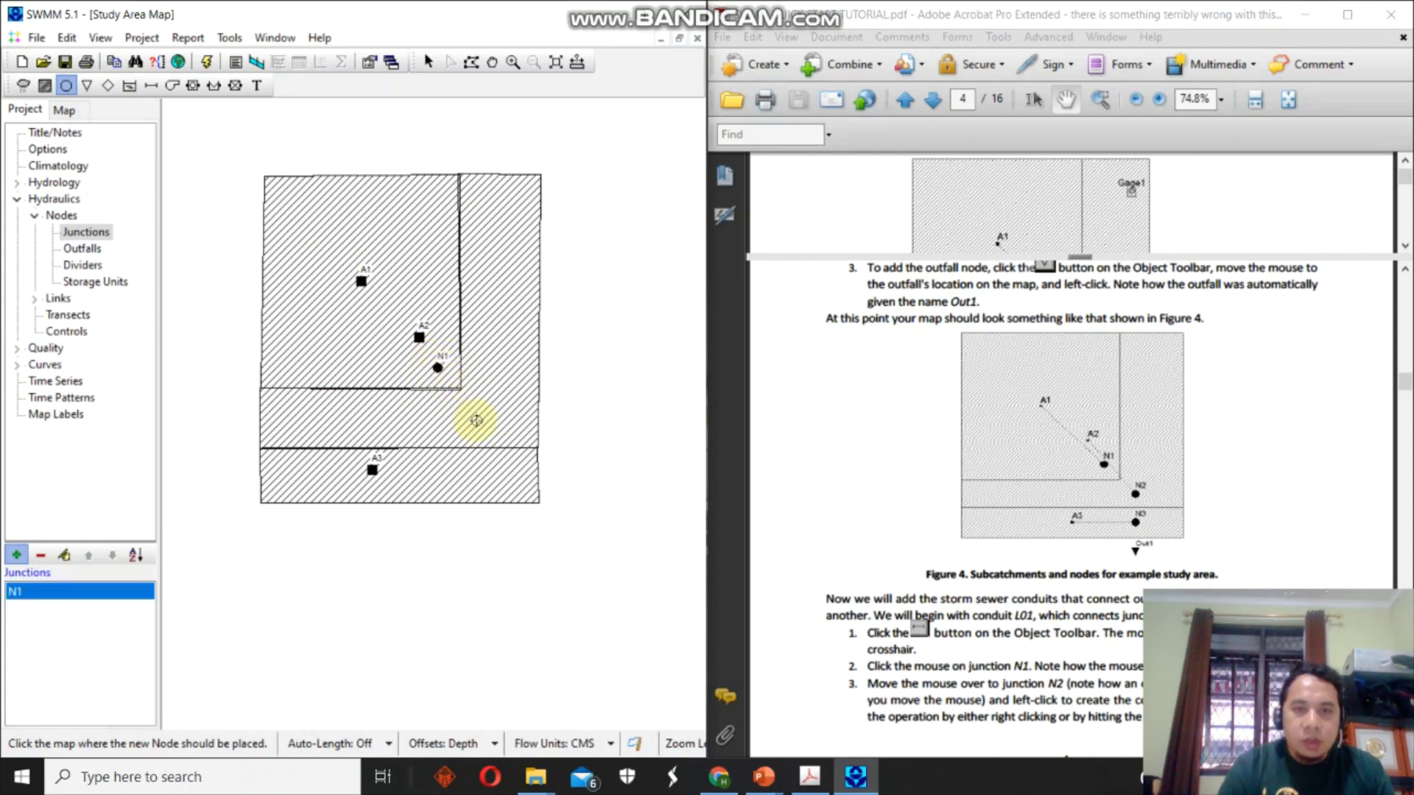
pyautogui.click(494, 415)
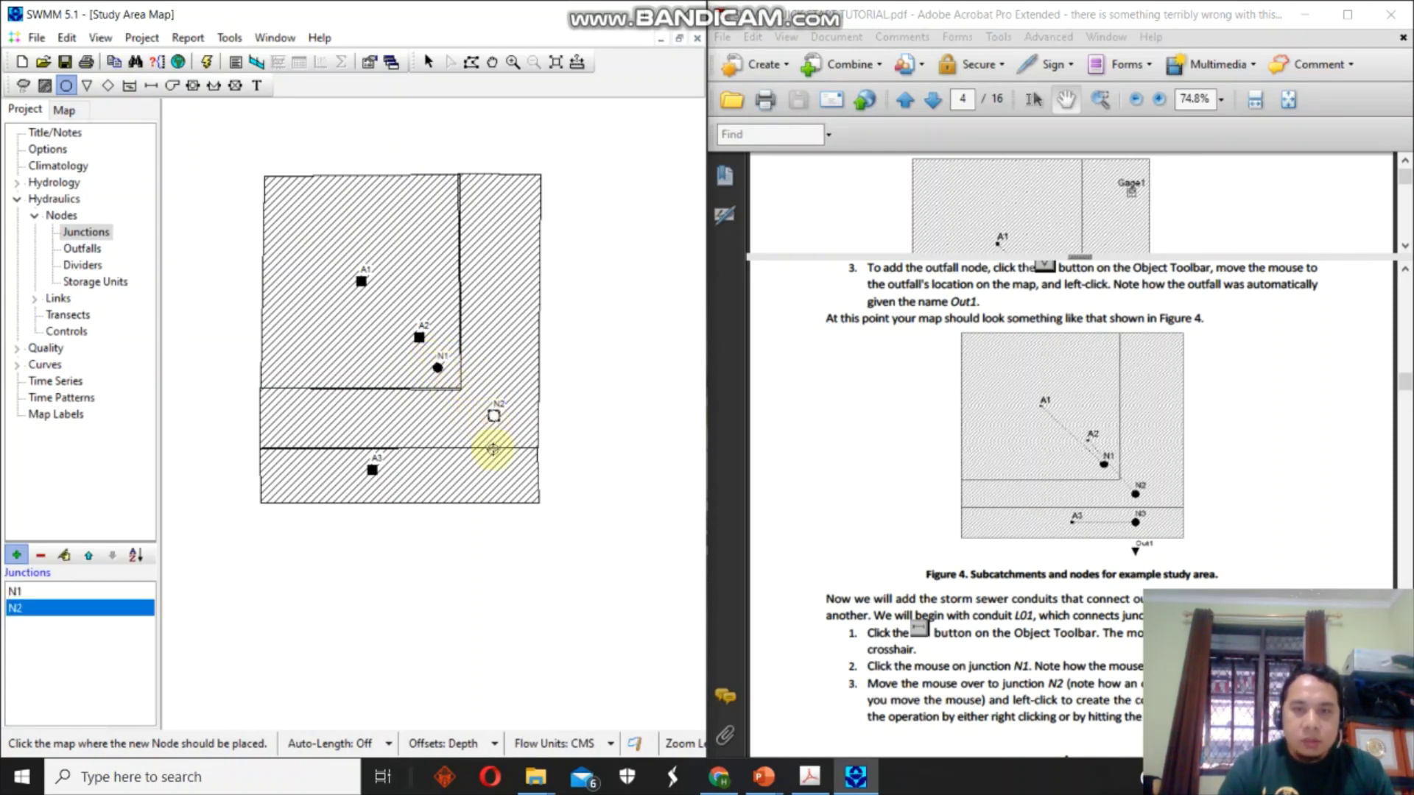
pyautogui.click(493, 472)
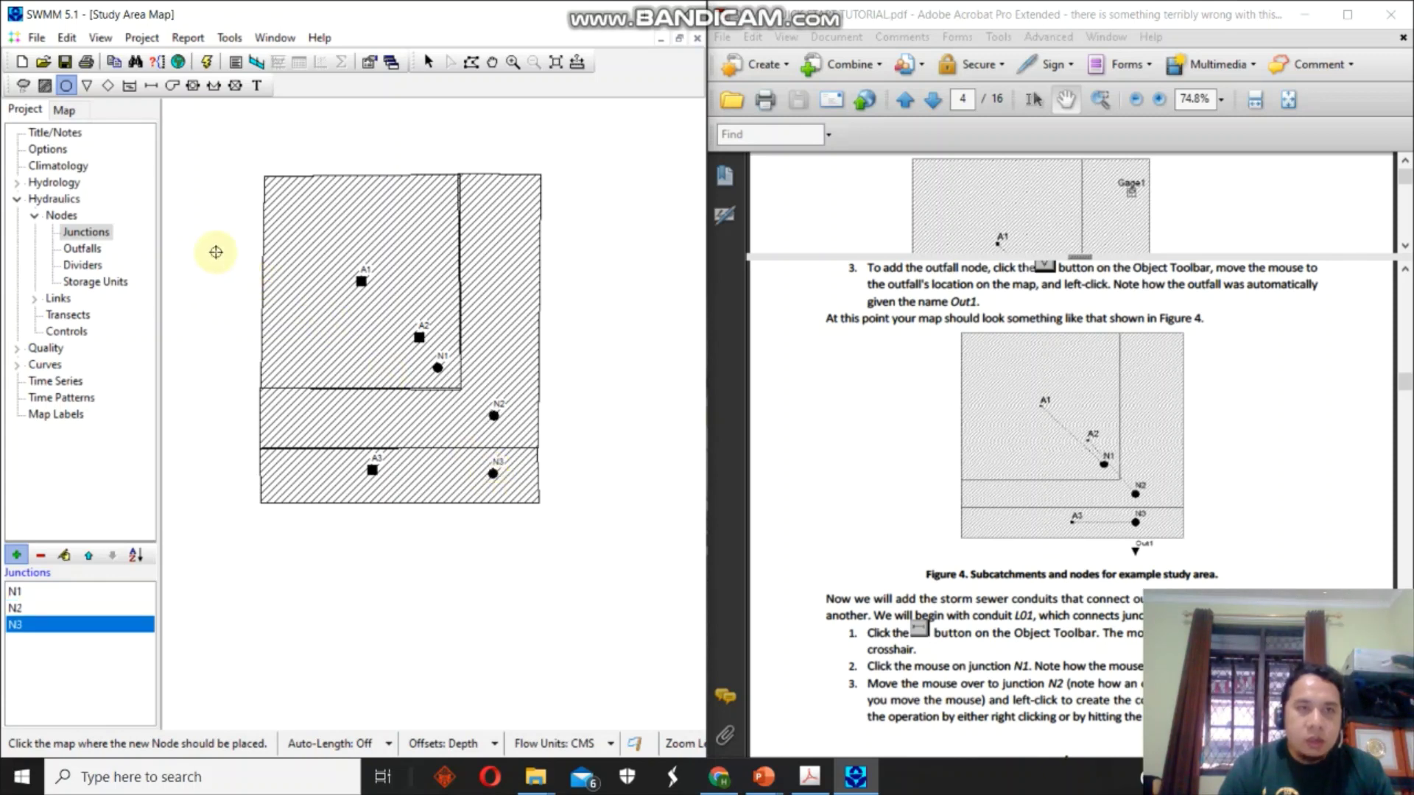
pyautogui.click(87, 86)
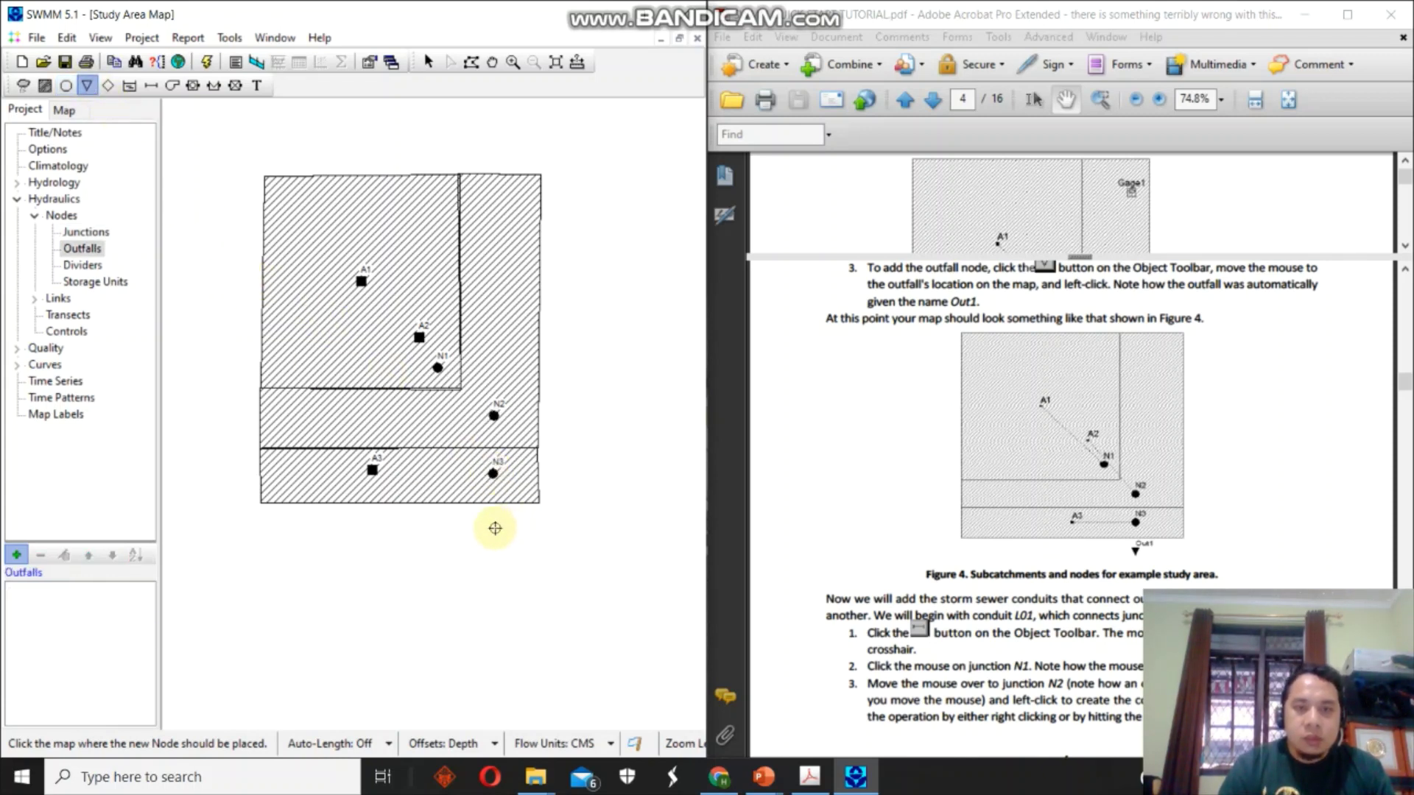
pyautogui.click(491, 531)
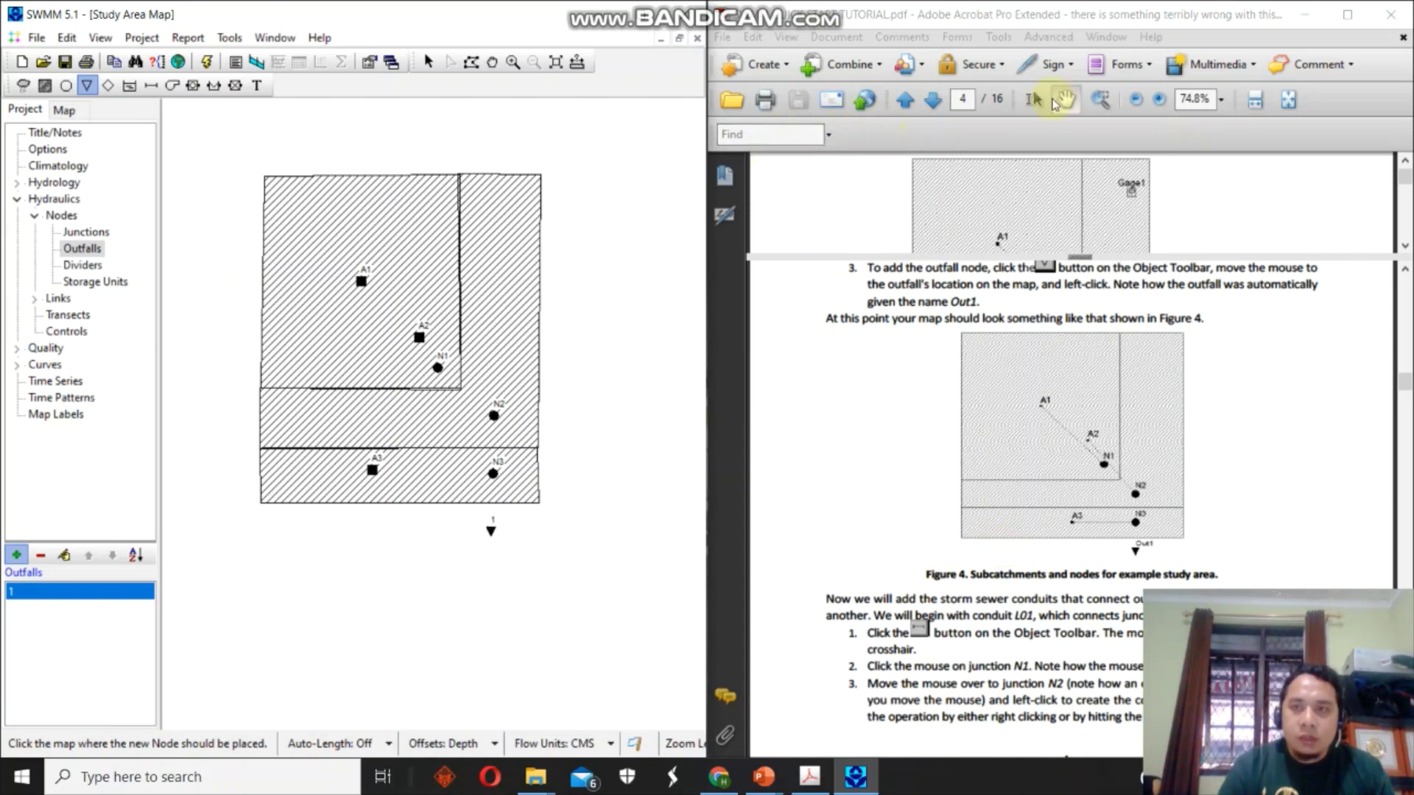
# Following the tutorial's conduit instructions, draw straight conduits L01 from N1 to N2, L02 from N2 to N3 and L03 from N3 to the outfall.
pyautogui.moveTo(1027, 427); pyautogui.dragTo(1019, 239)
pyautogui.moveTo(1048, 416); pyautogui.dragTo(1046, 367)
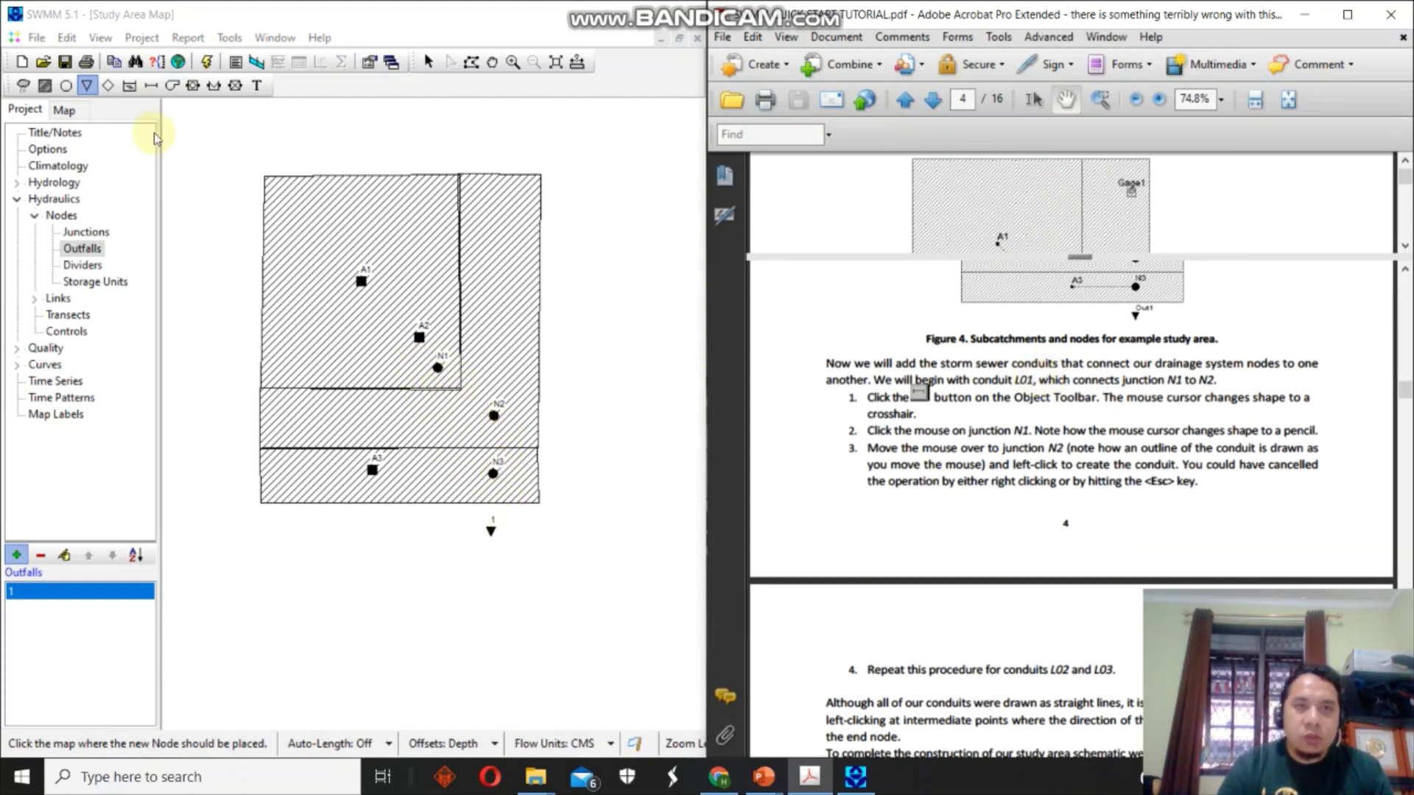
pyautogui.click(153, 87)
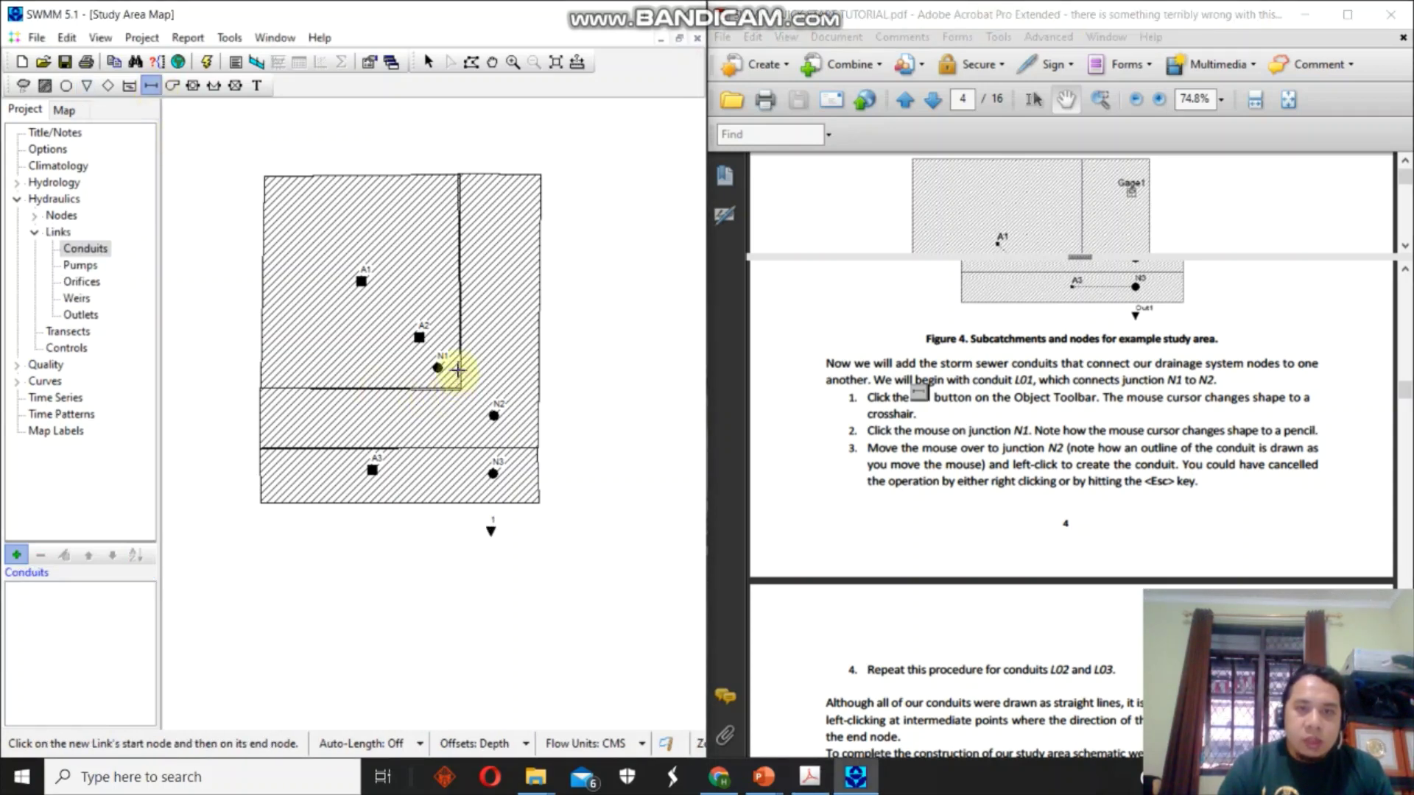
pyautogui.click(495, 413)
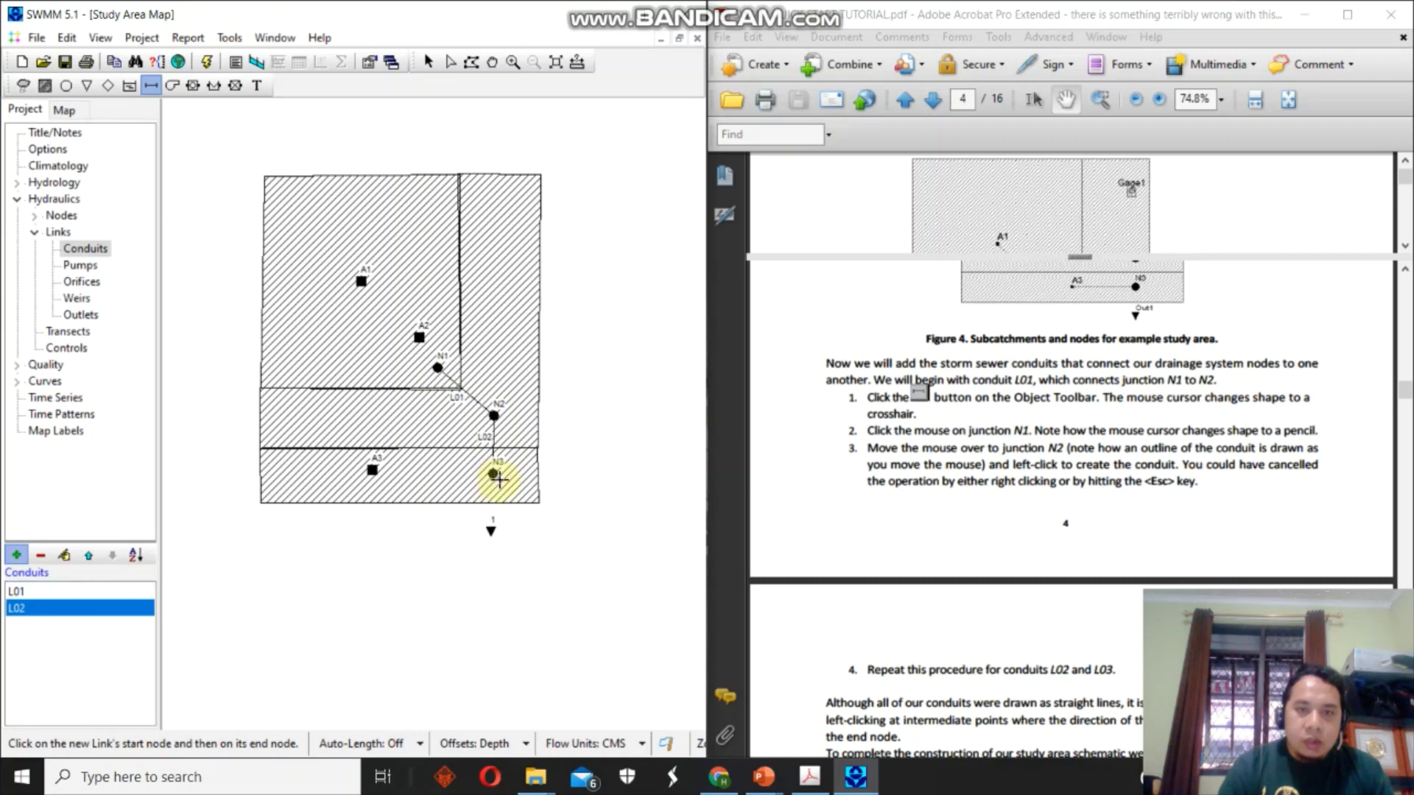
pyautogui.click(496, 474)
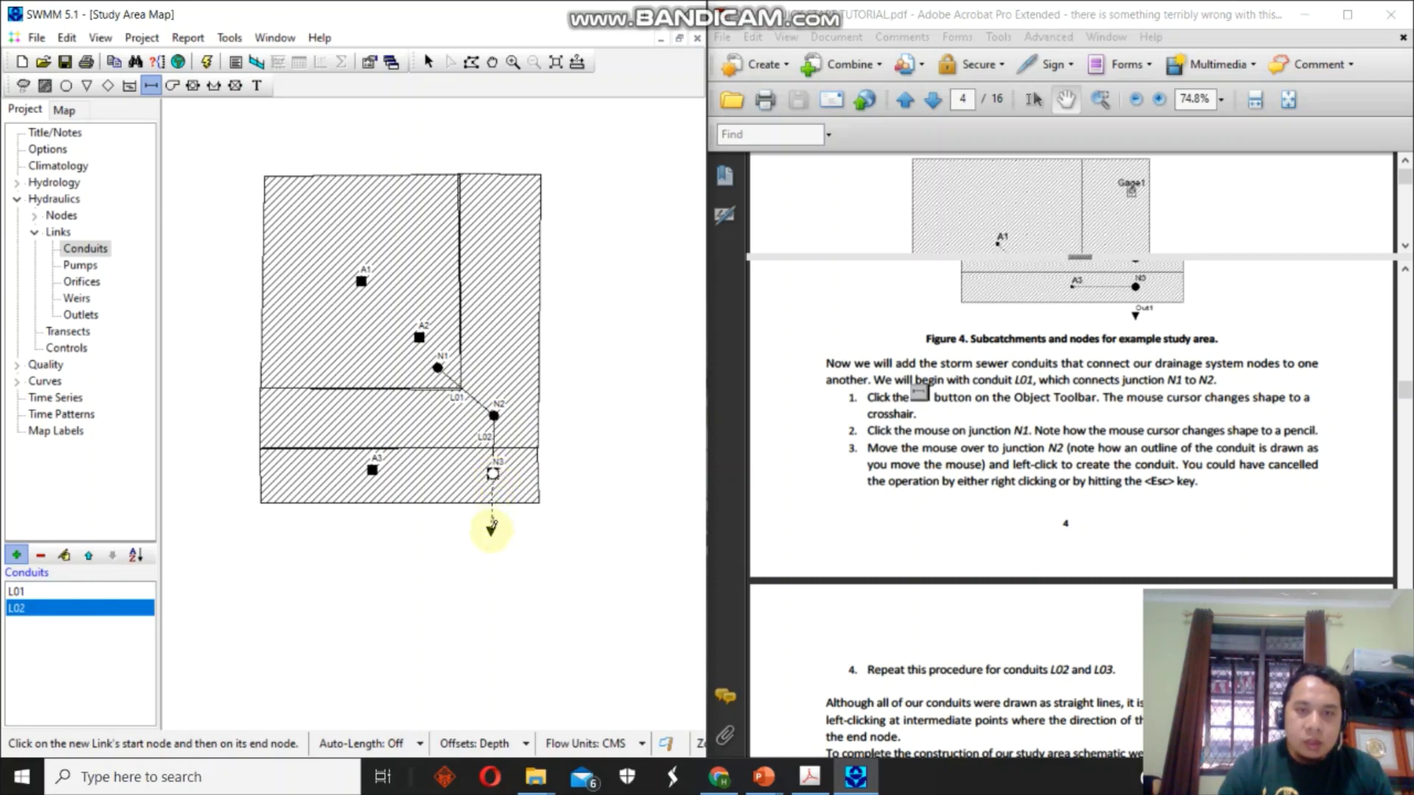
pyautogui.click(491, 529)
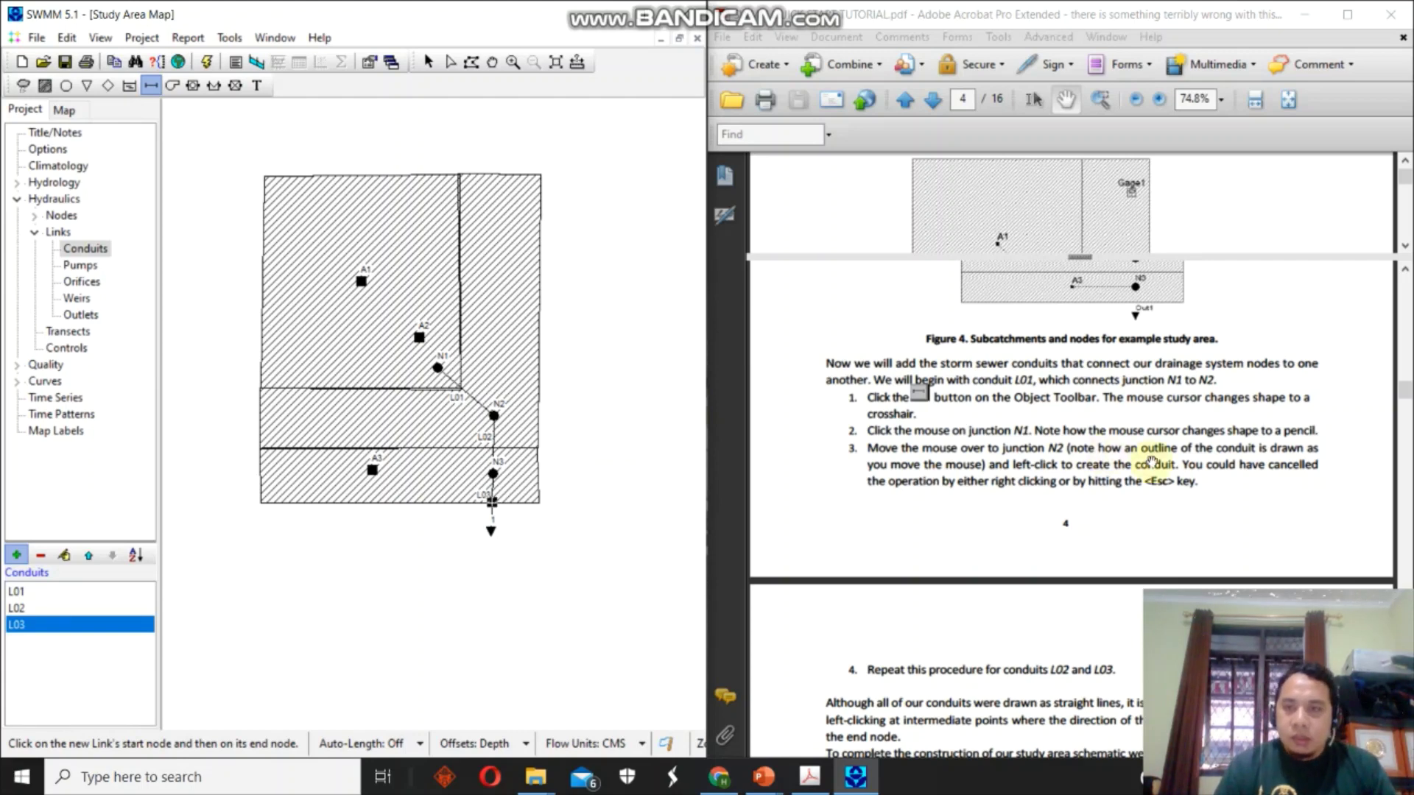
# Follow the tutorial's rain gage instructions and place Gage1 in the upper part of A2's vertical arm.
pyautogui.click(1064, 101)
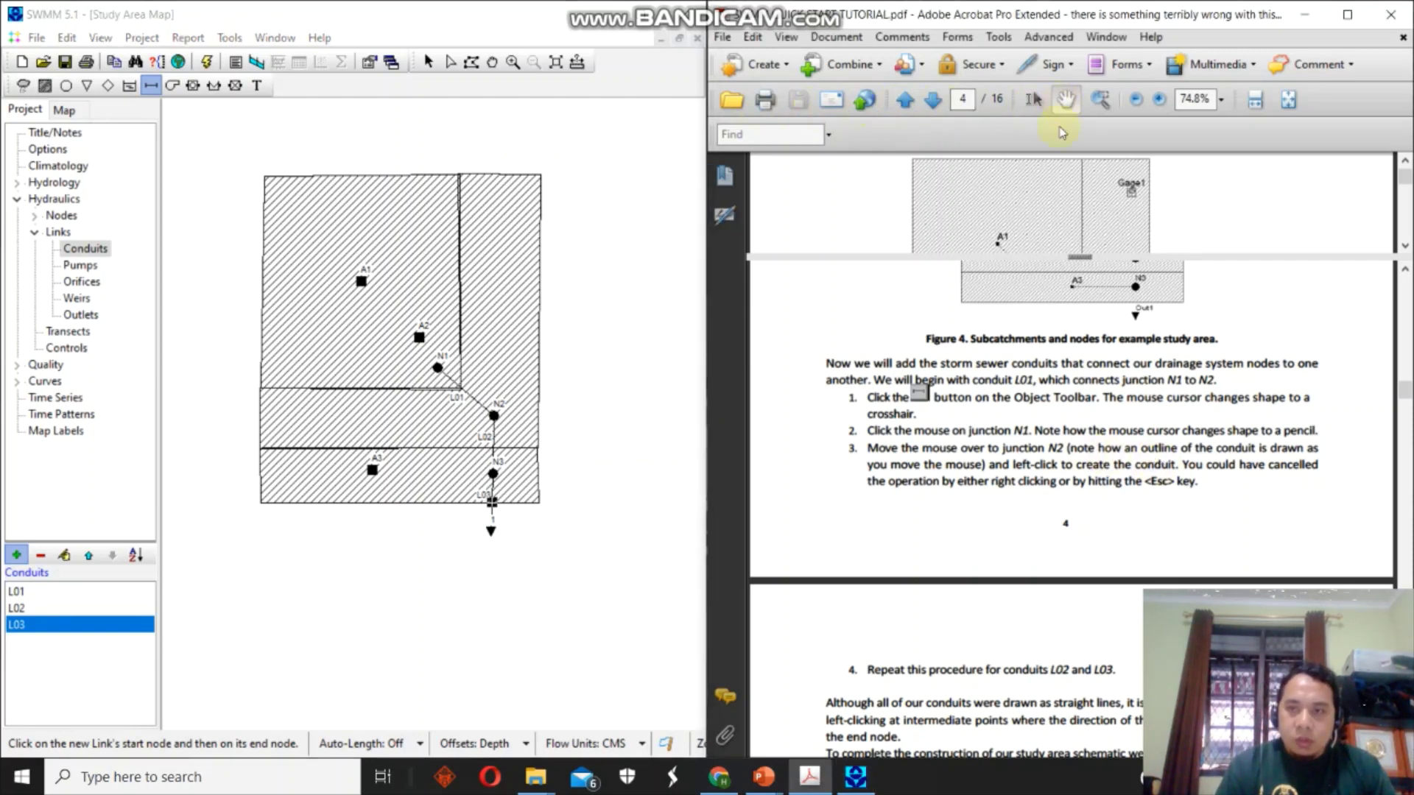
pyautogui.moveTo(915, 521); pyautogui.dragTo(940, 309)
pyautogui.moveTo(943, 574); pyautogui.dragTo(938, 369)
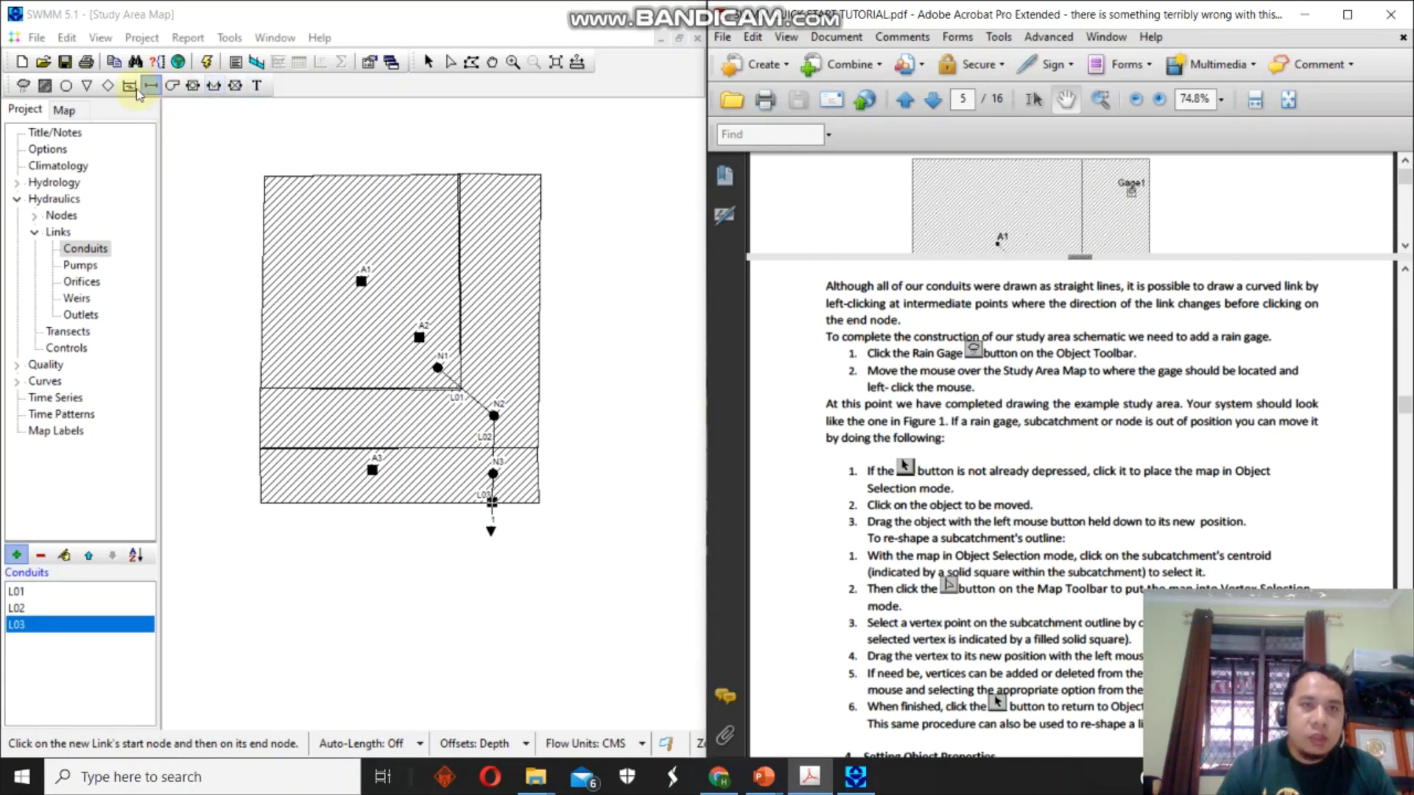
pyautogui.click(23, 86)
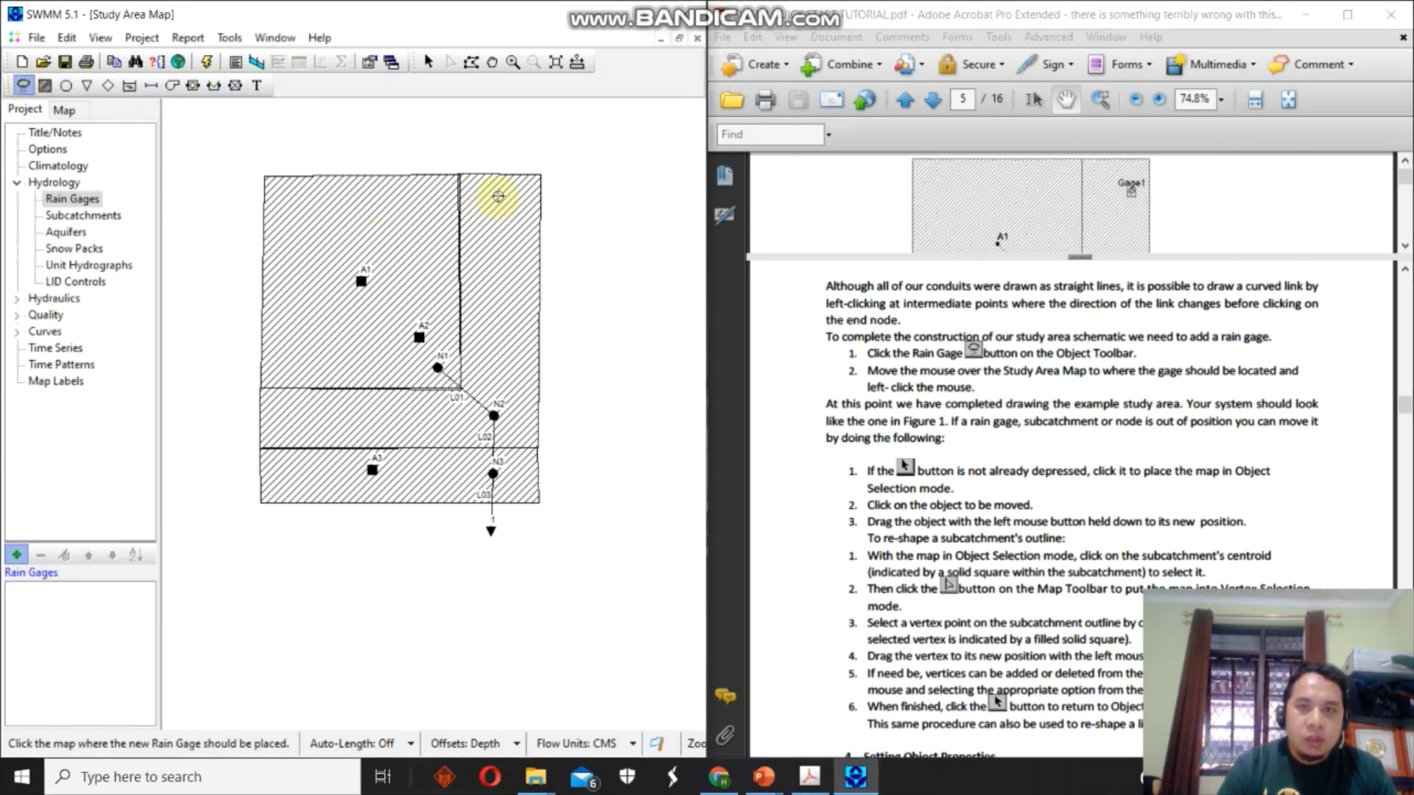
pyautogui.click(498, 196)
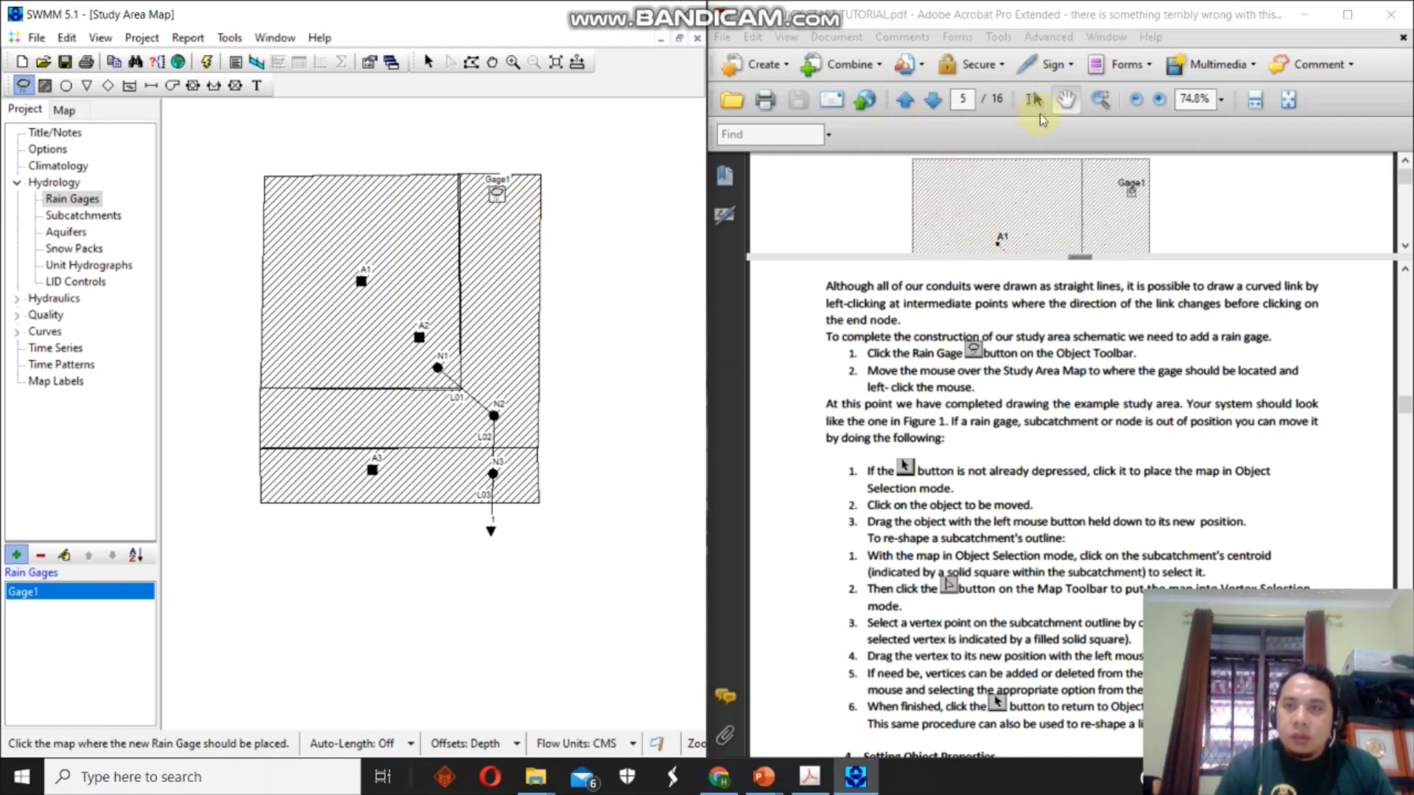
# Following the tutorial's instructions on setting object properties, select all objects on the map and open the Group Editor.
pyautogui.click(1005, 459)
pyautogui.scroll(-3, 1017, 394)
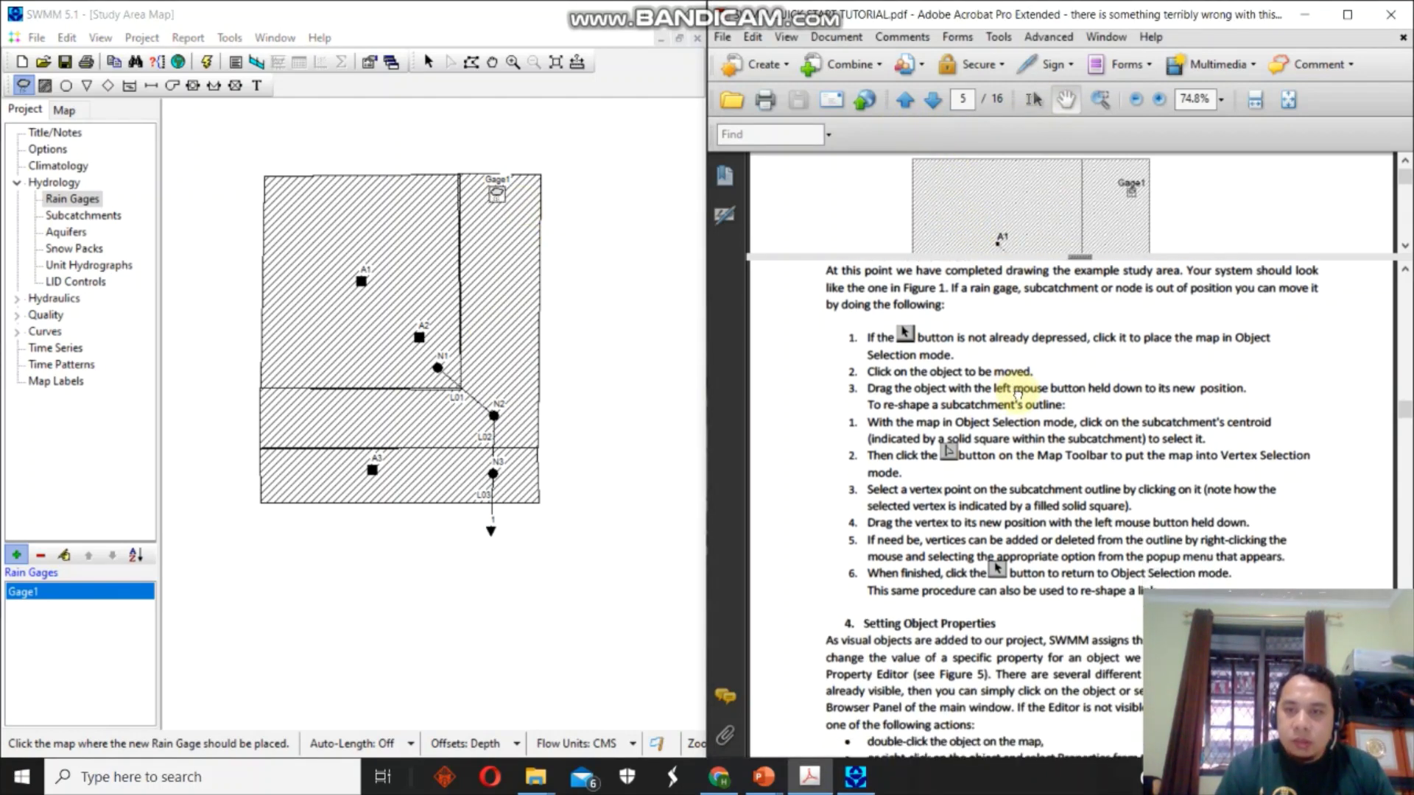
pyautogui.scroll(-5, 1012, 392)
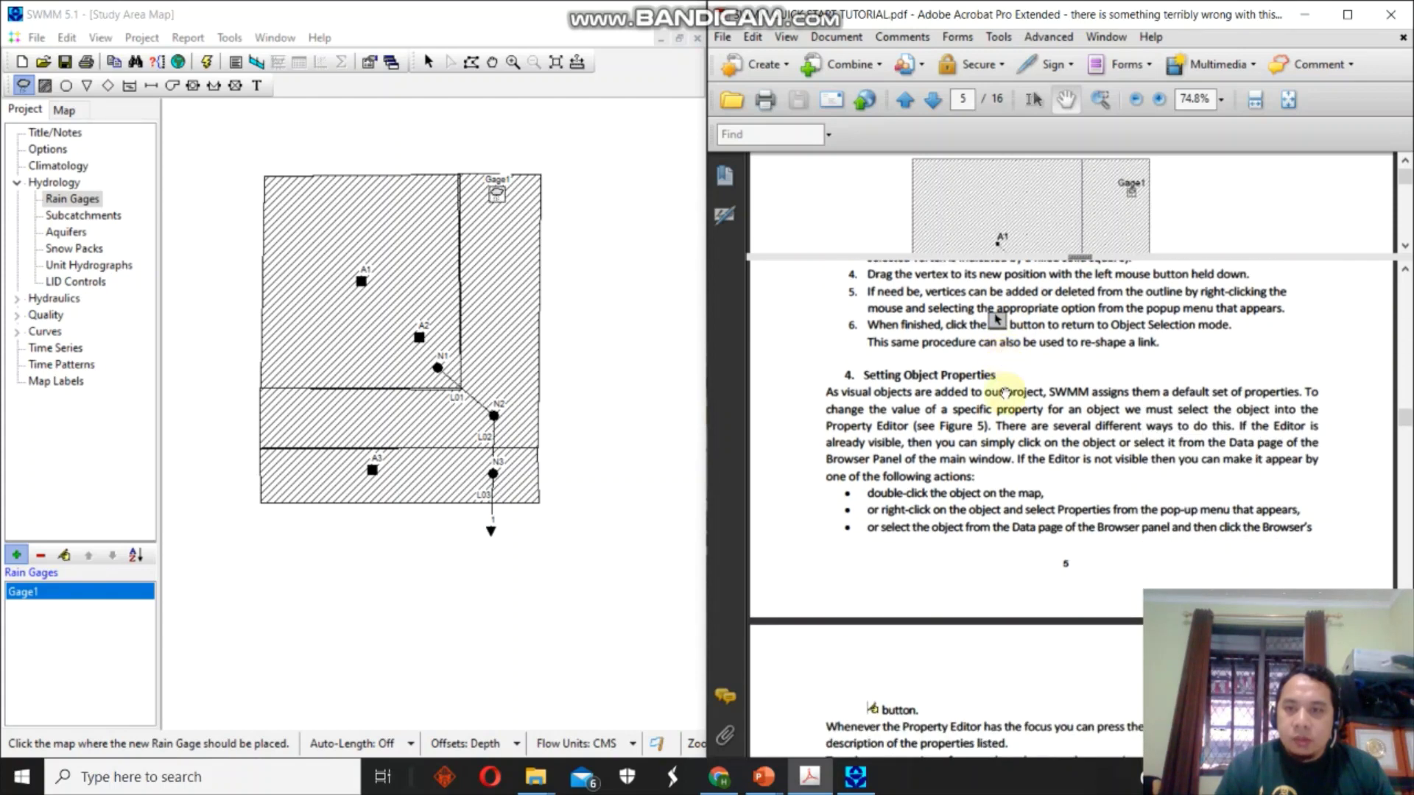
pyautogui.scroll(-8, 1004, 393)
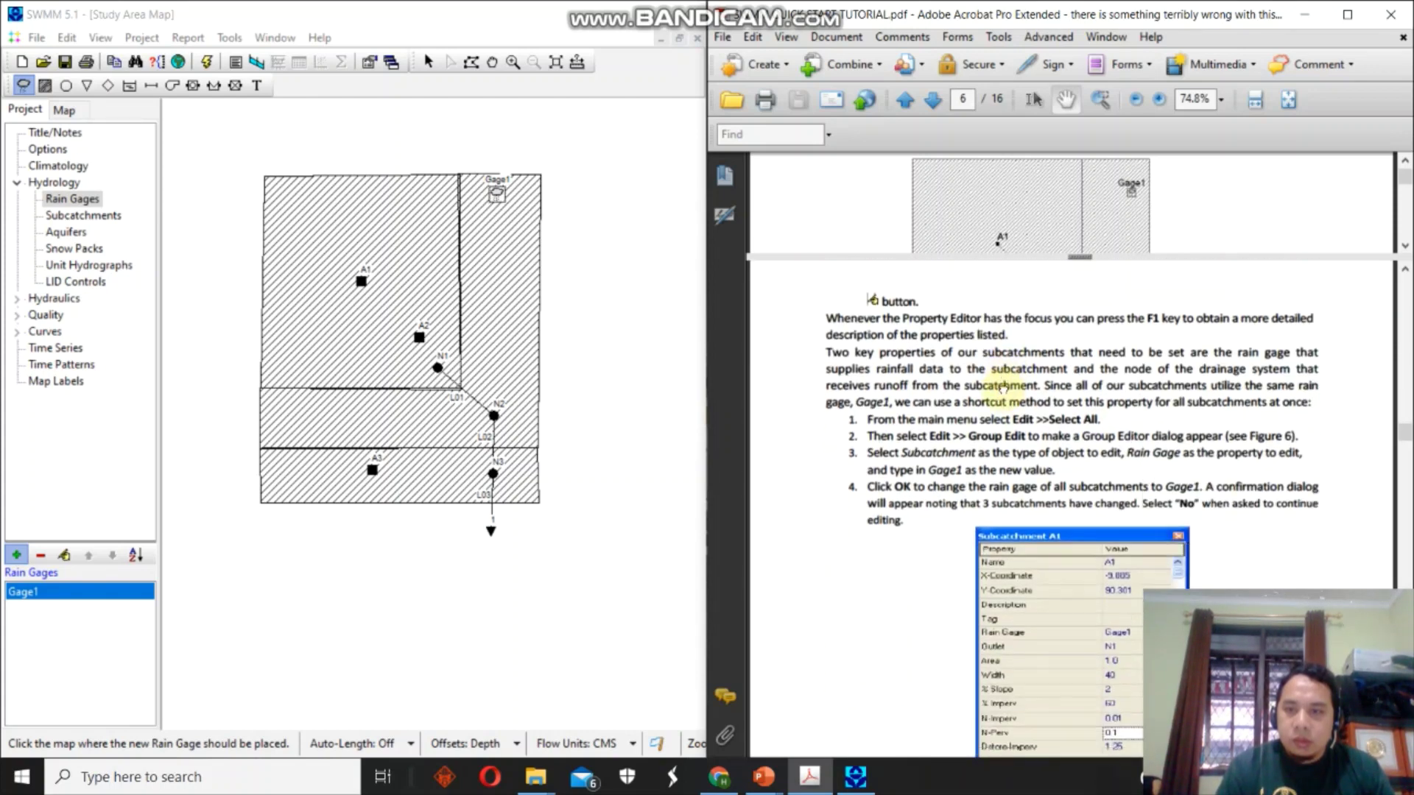
pyautogui.scroll(-2, 1030, 572)
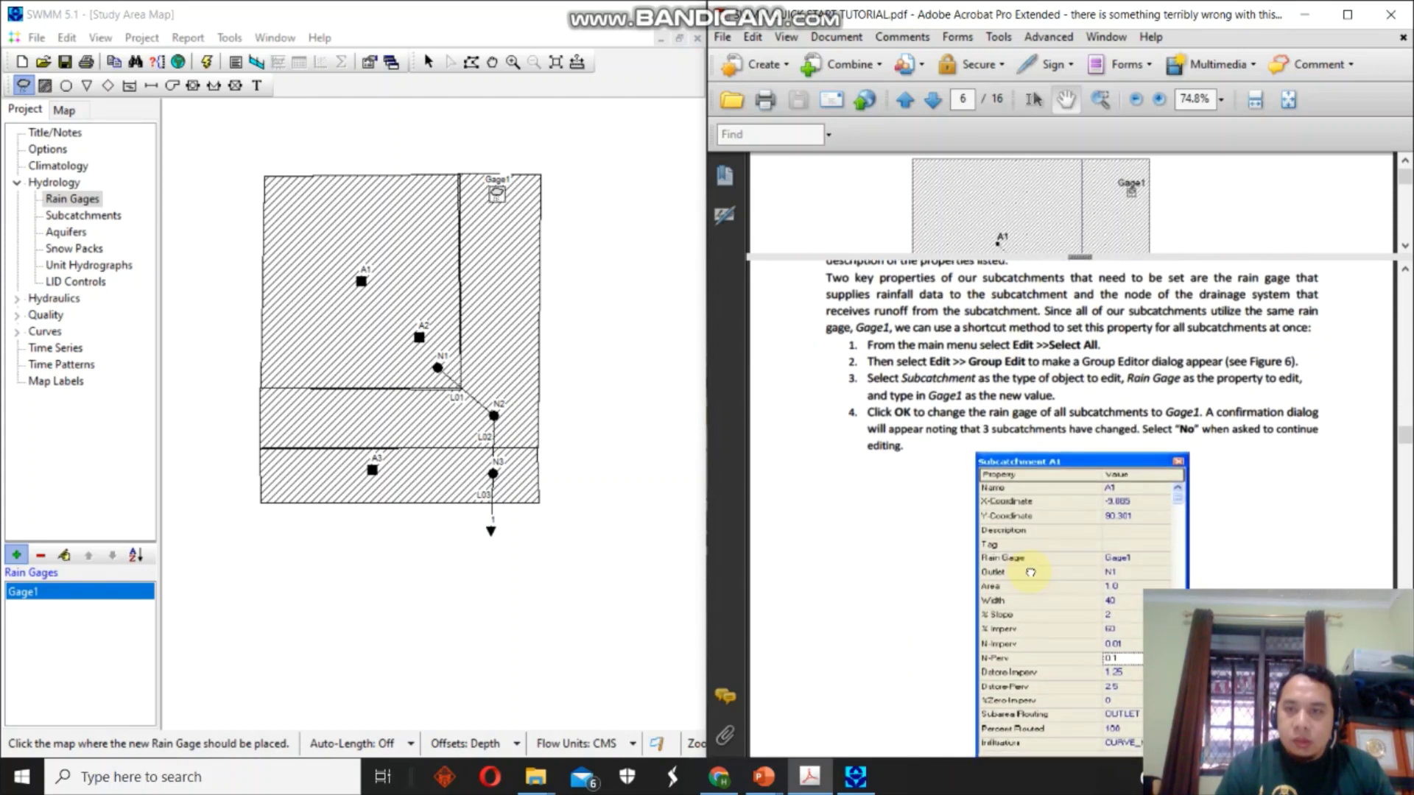
pyautogui.moveTo(1030, 572); pyautogui.dragTo(1030, 562)
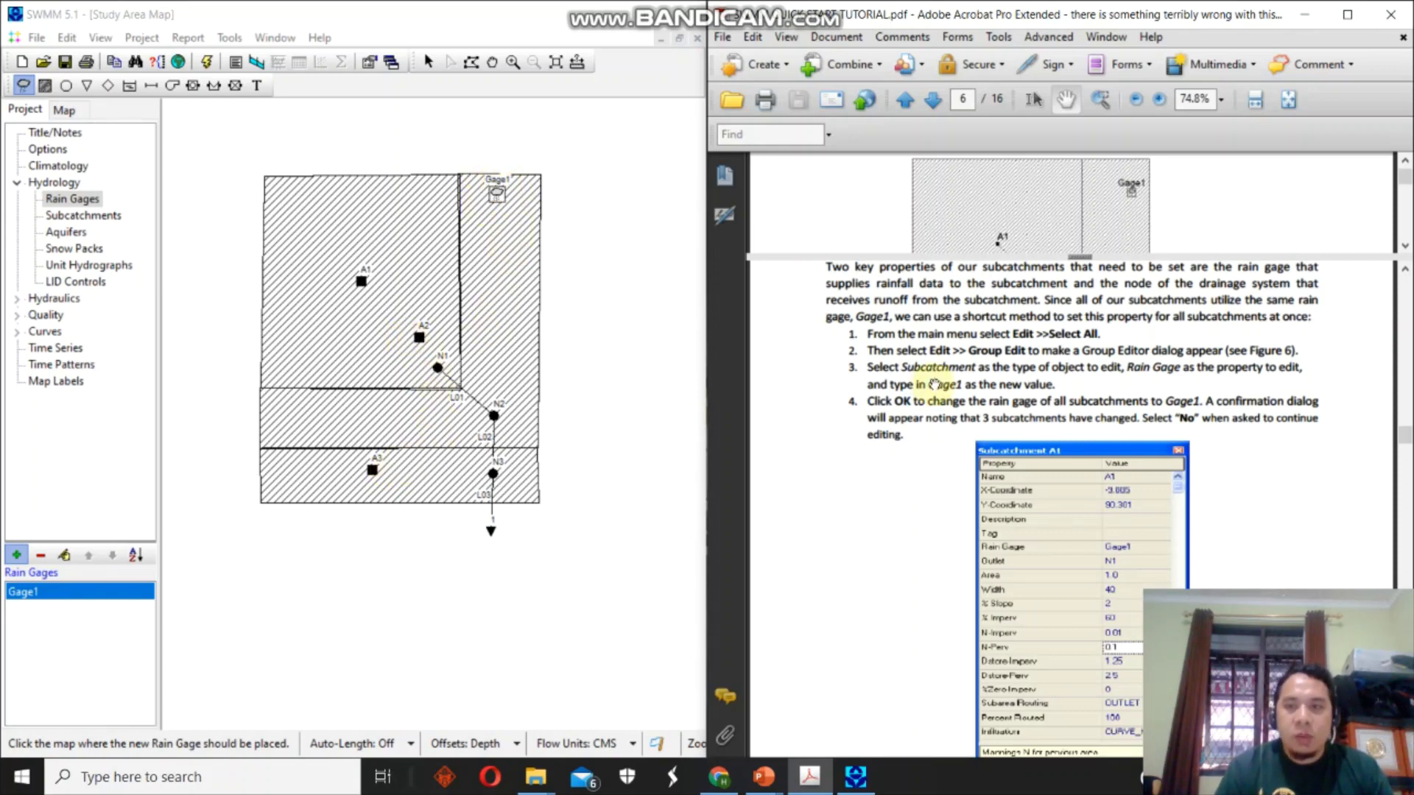
pyautogui.click(69, 39)
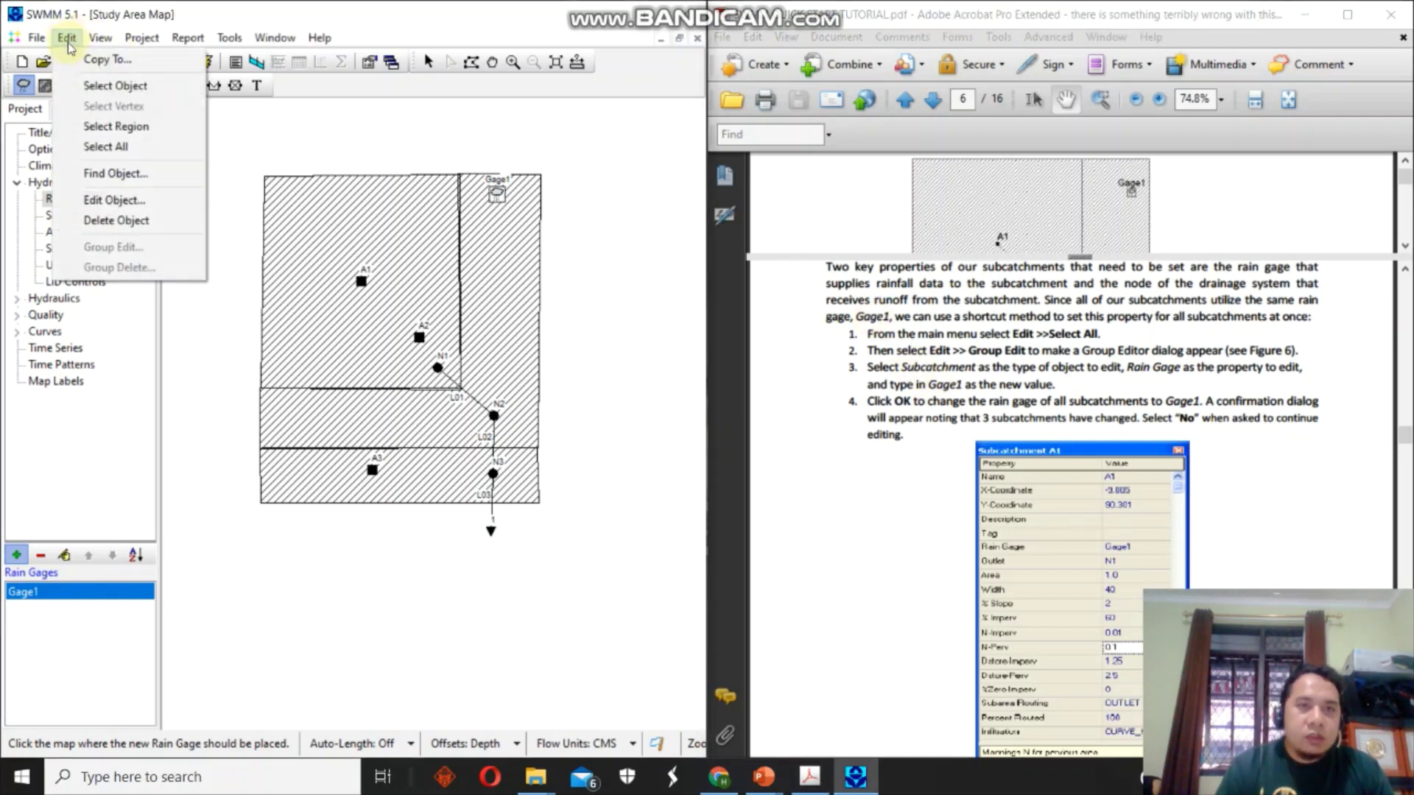
pyautogui.click(168, 150)
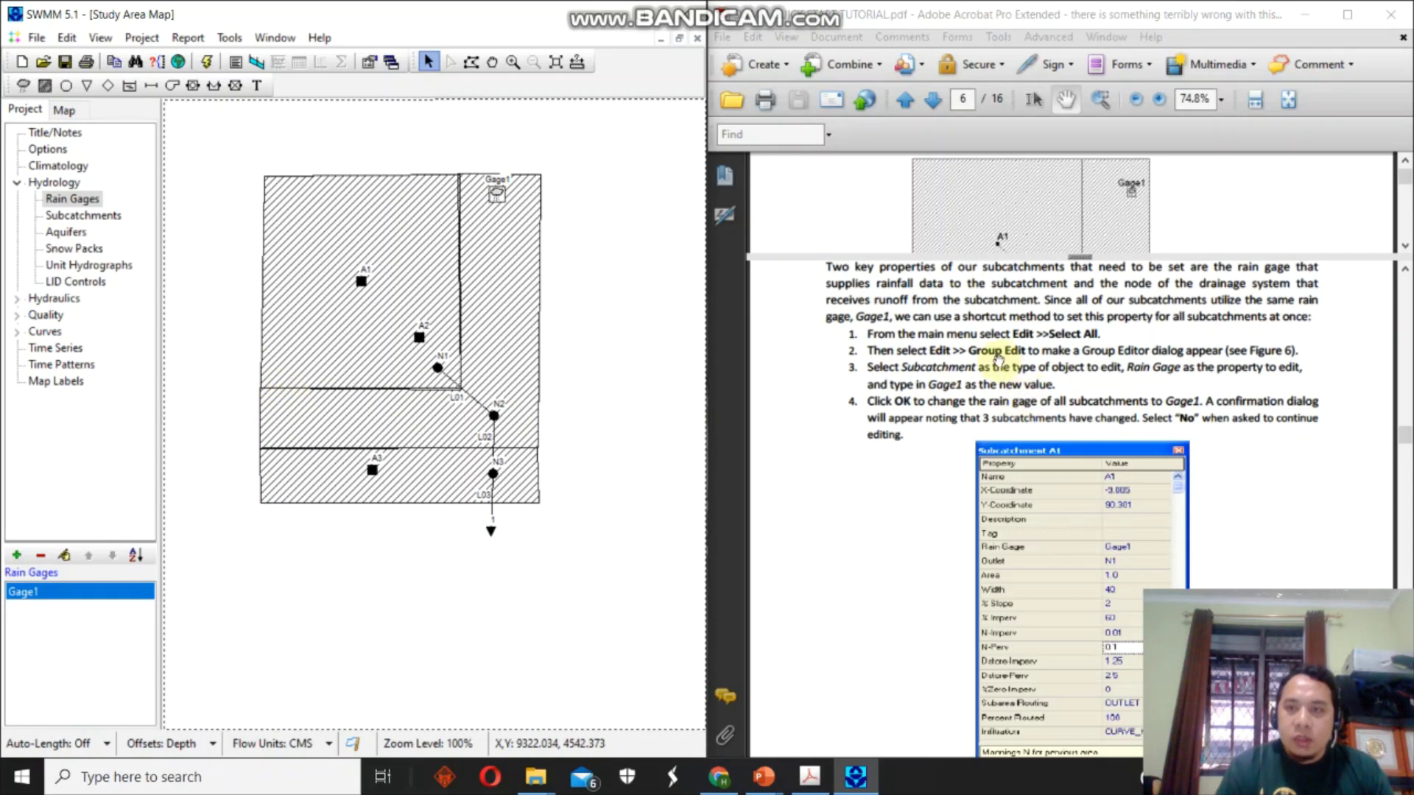
pyautogui.click(67, 37)
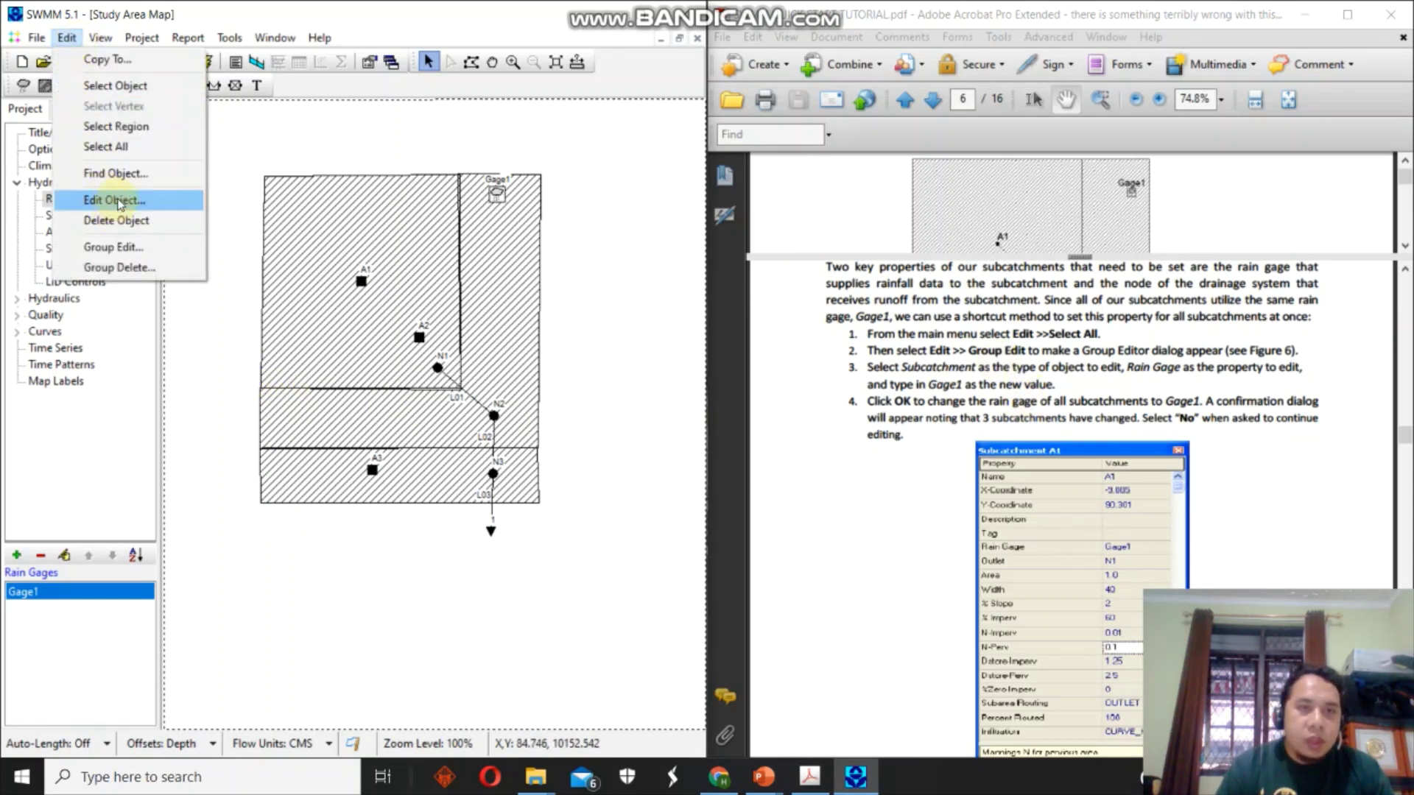
pyautogui.click(122, 247)
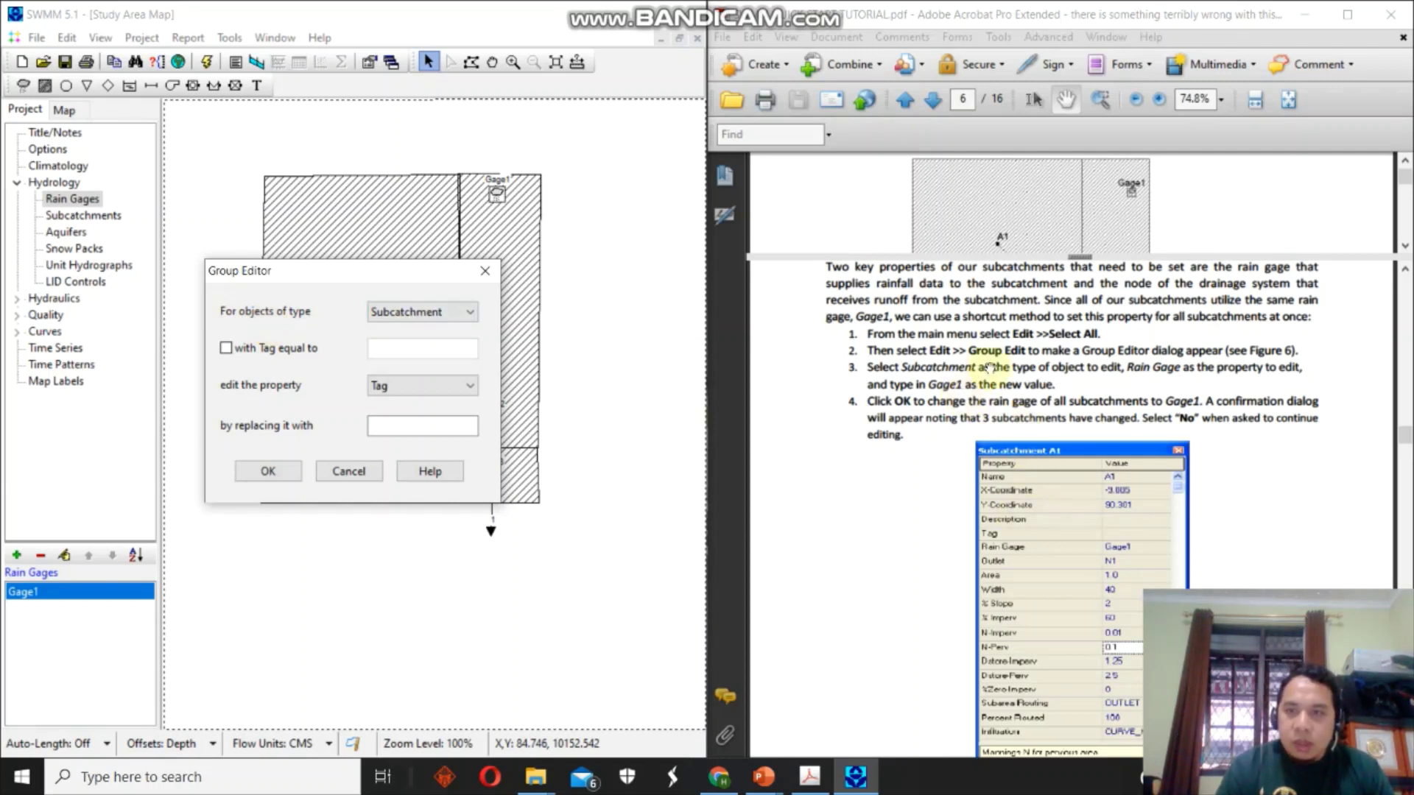
# Replace the Rain Gage property of all subcatchments with Gage1 and end the group editing.
pyautogui.click(405, 385)
pyautogui.click(396, 417)
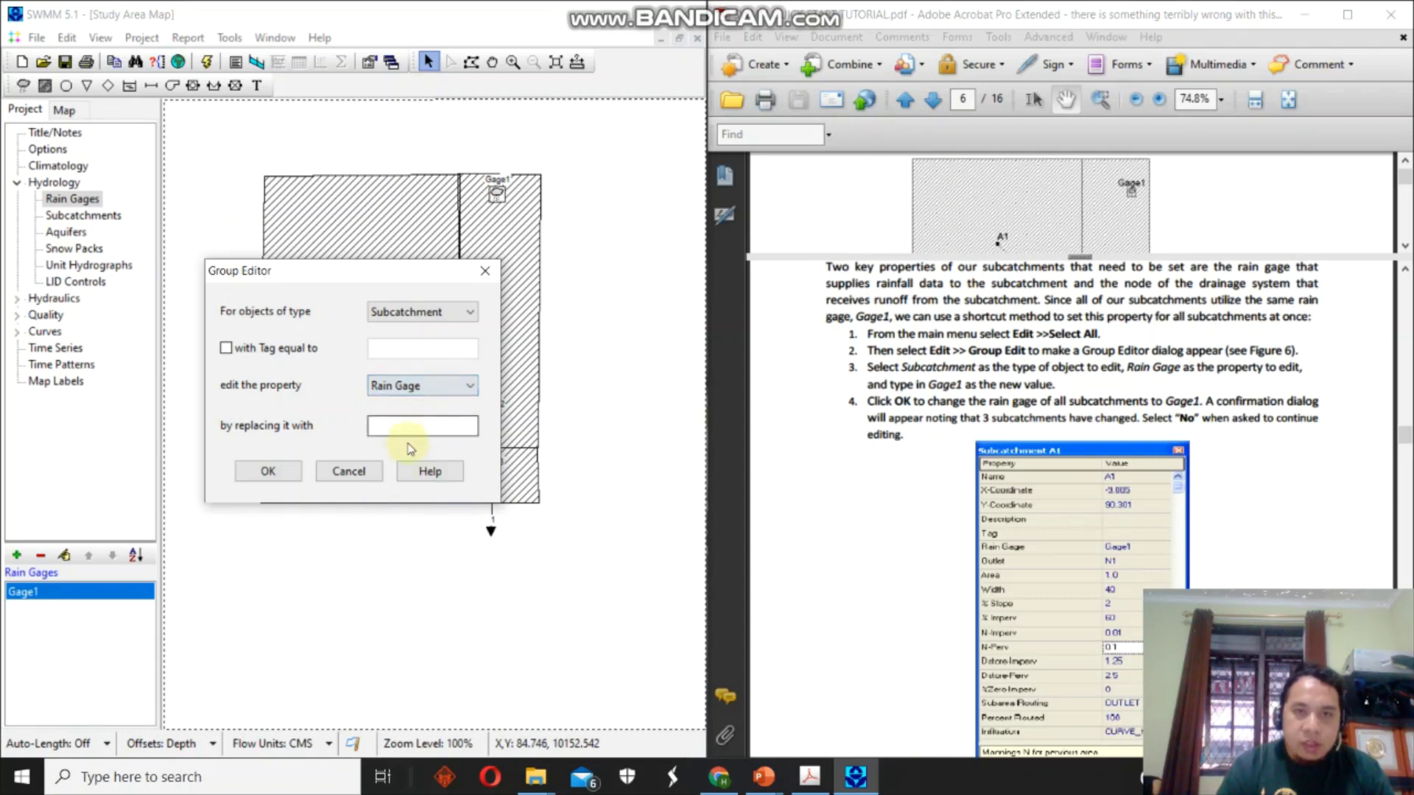
pyautogui.click(418, 427)
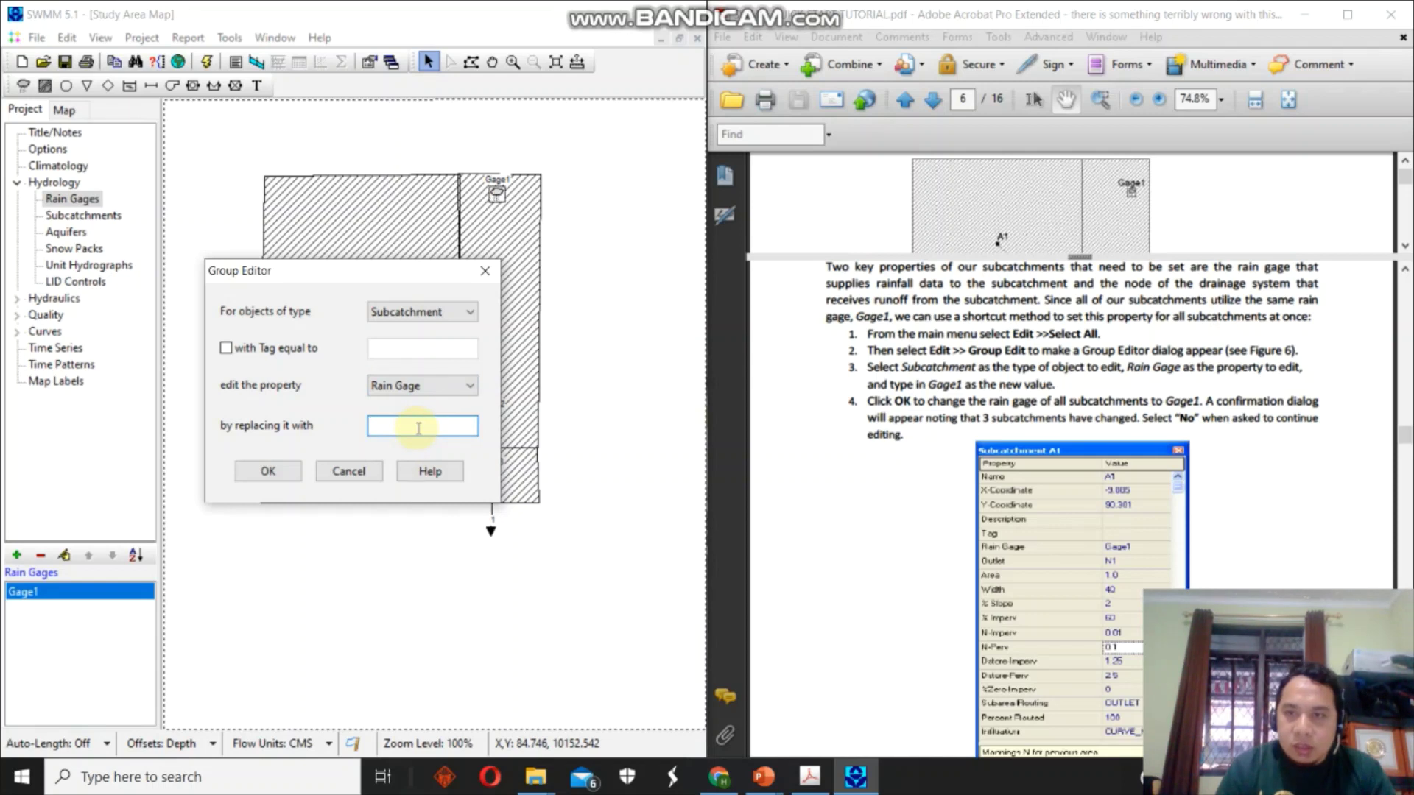
pyautogui.write('Gage1')
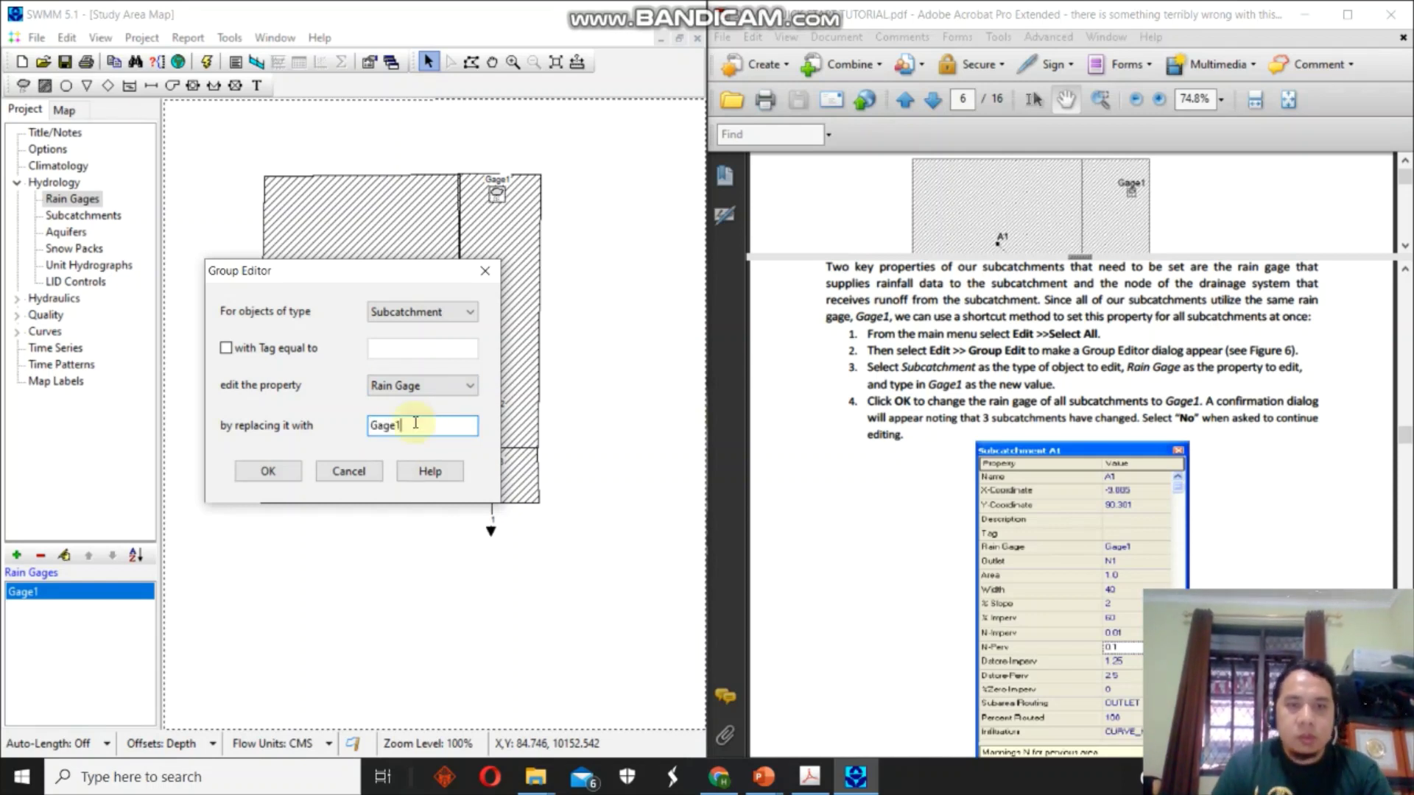
pyautogui.click(265, 477)
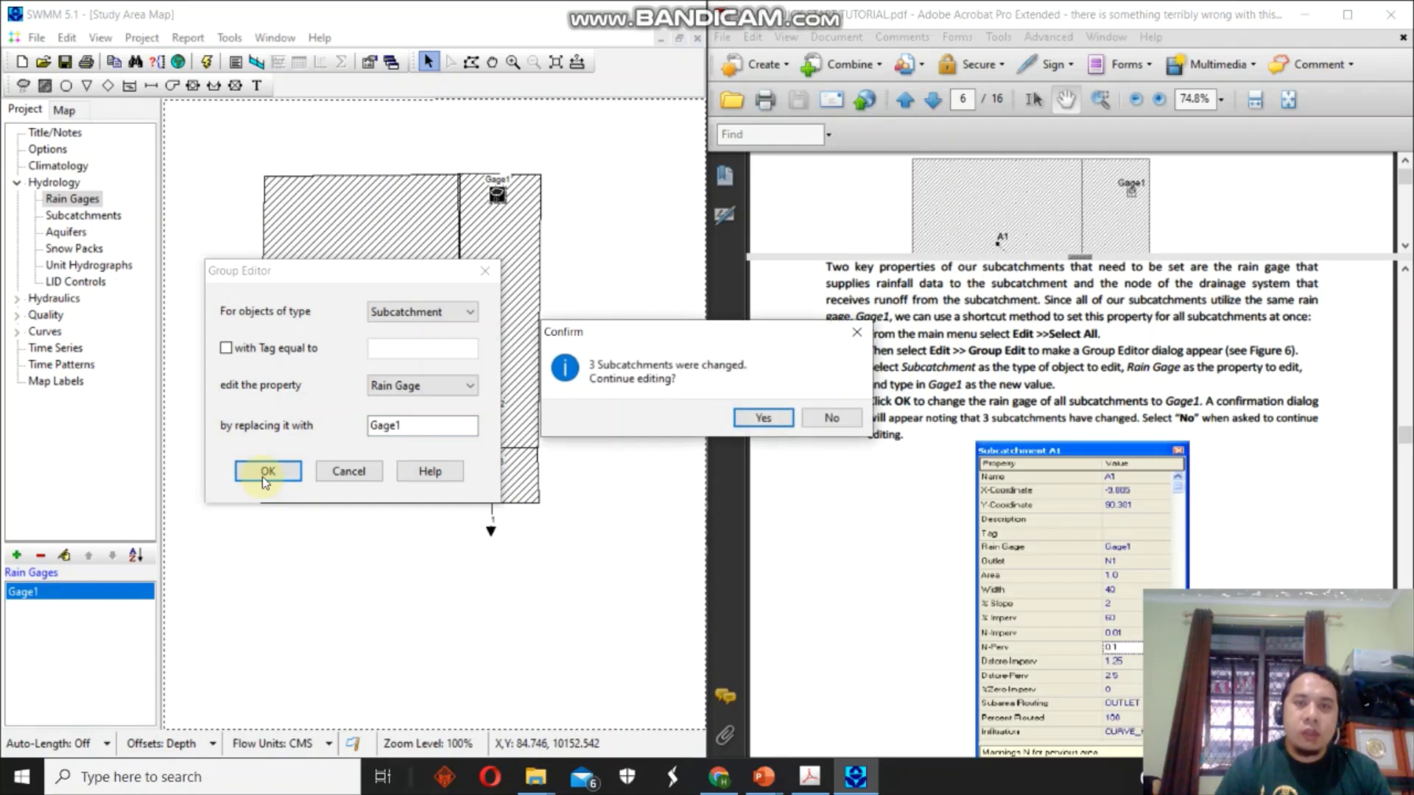
pyautogui.click(828, 417)
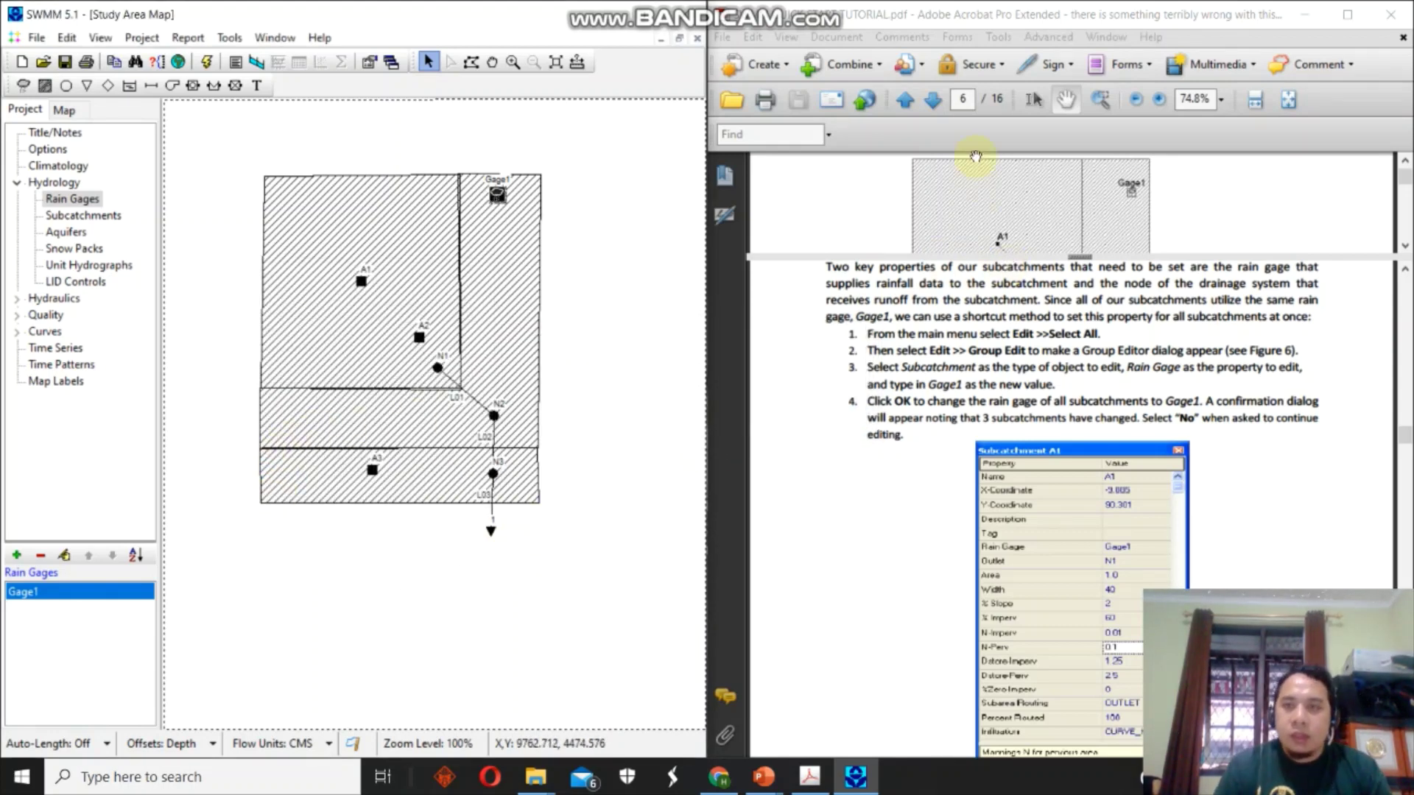
# Check the rain gage assigned to subcatchments A1, A2 and A3 in their properties, using Figure 5 as reference.
pyautogui.moveTo(938, 451); pyautogui.dragTo(927, 336)
pyautogui.scroll(-1, 930, 410)
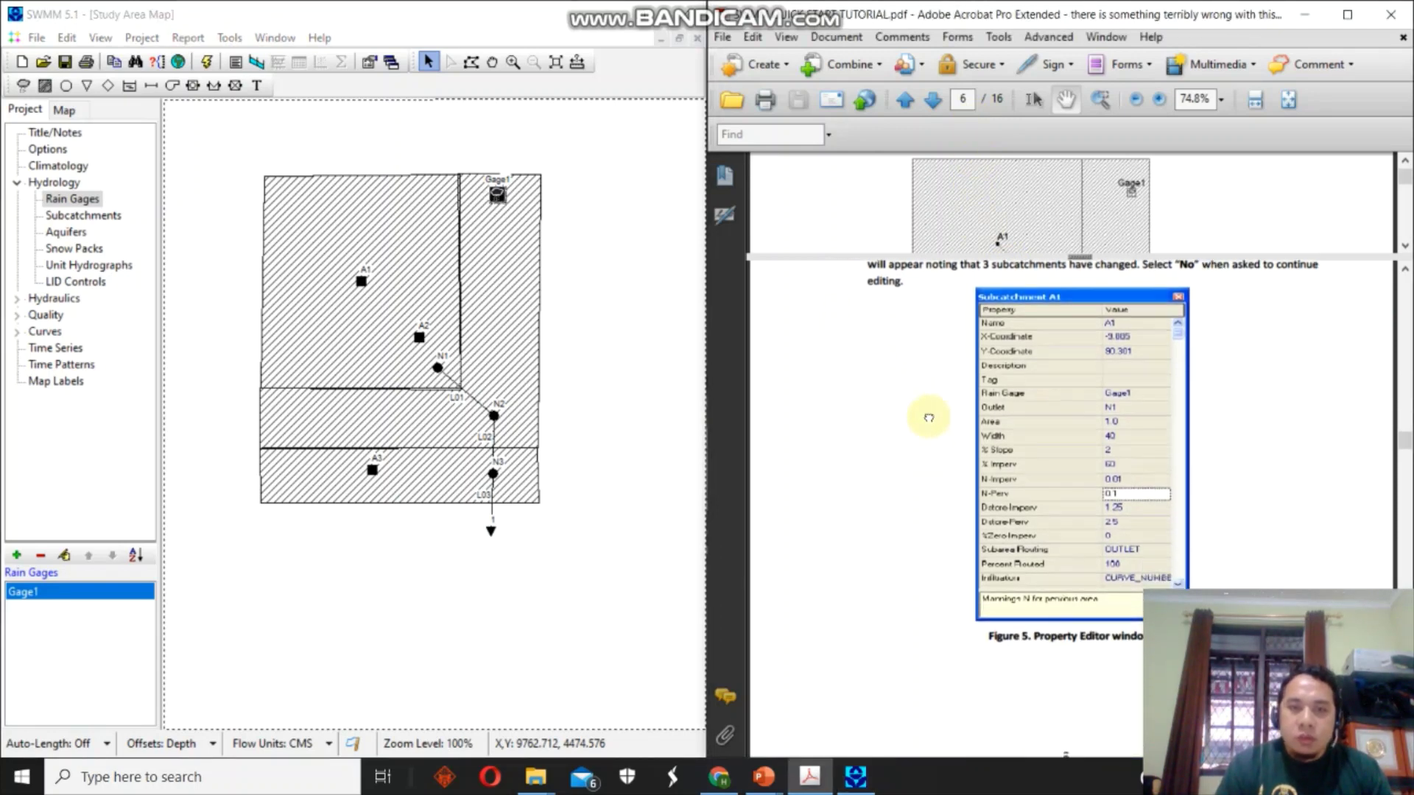
pyautogui.doubleClick(361, 278)
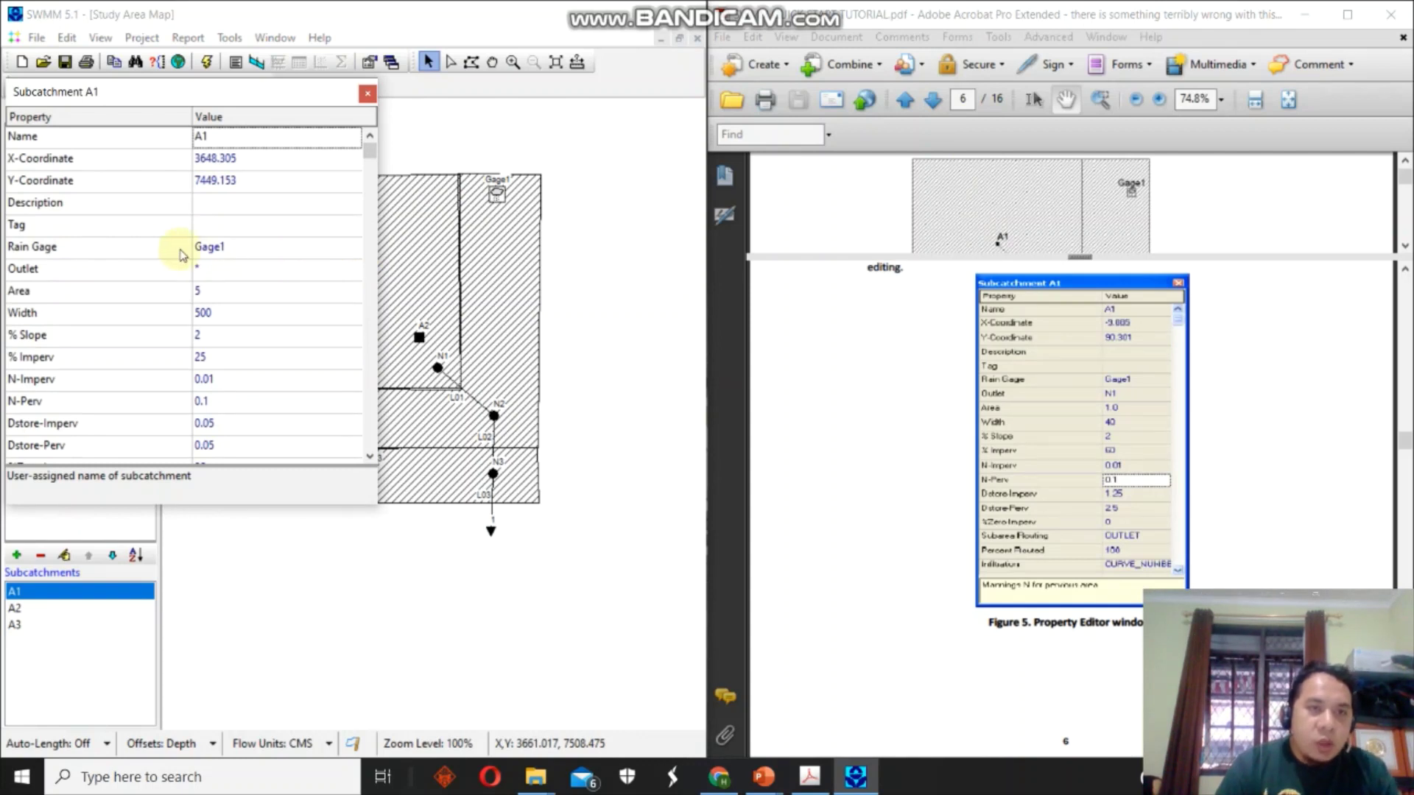
pyautogui.click(210, 247)
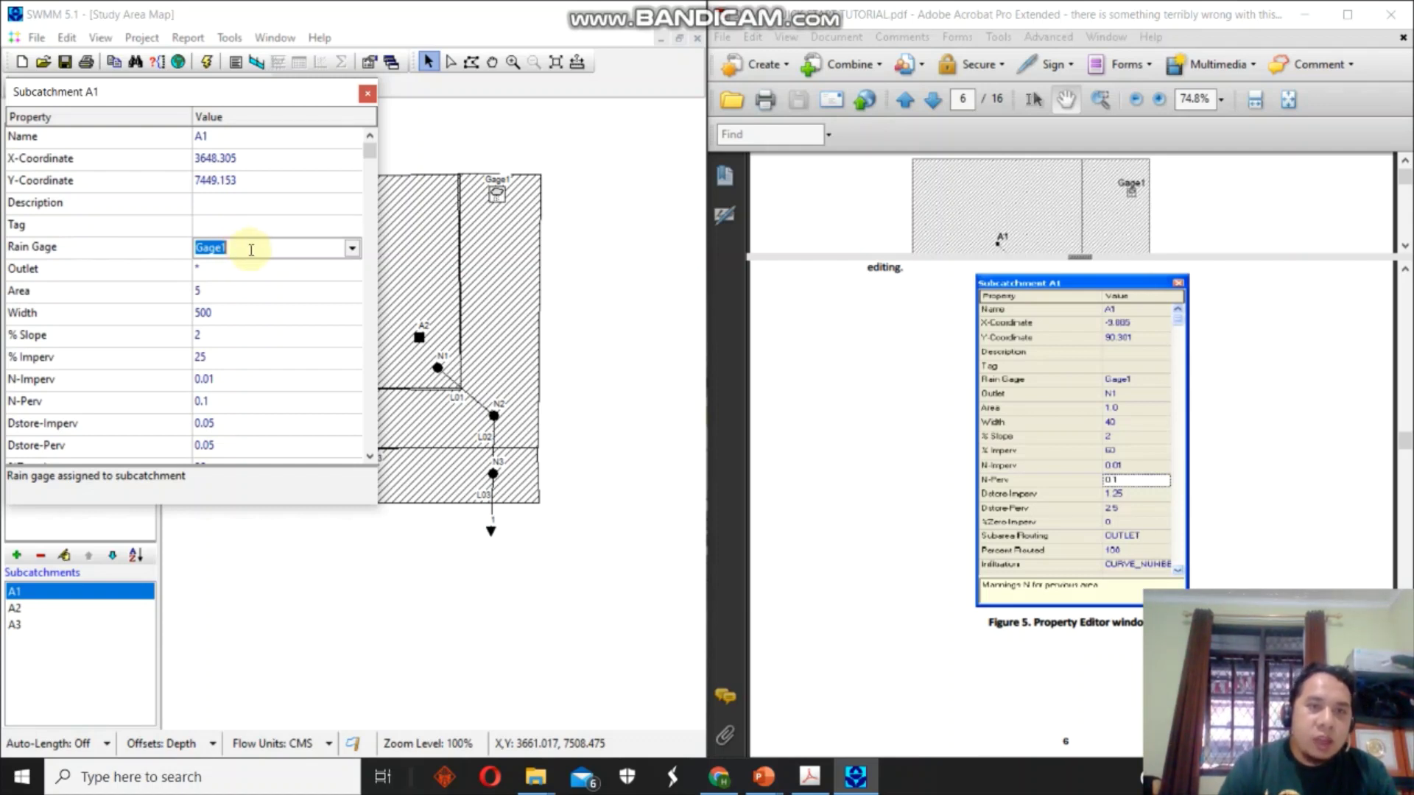
pyautogui.click(368, 94)
pyautogui.doubleClick(419, 342)
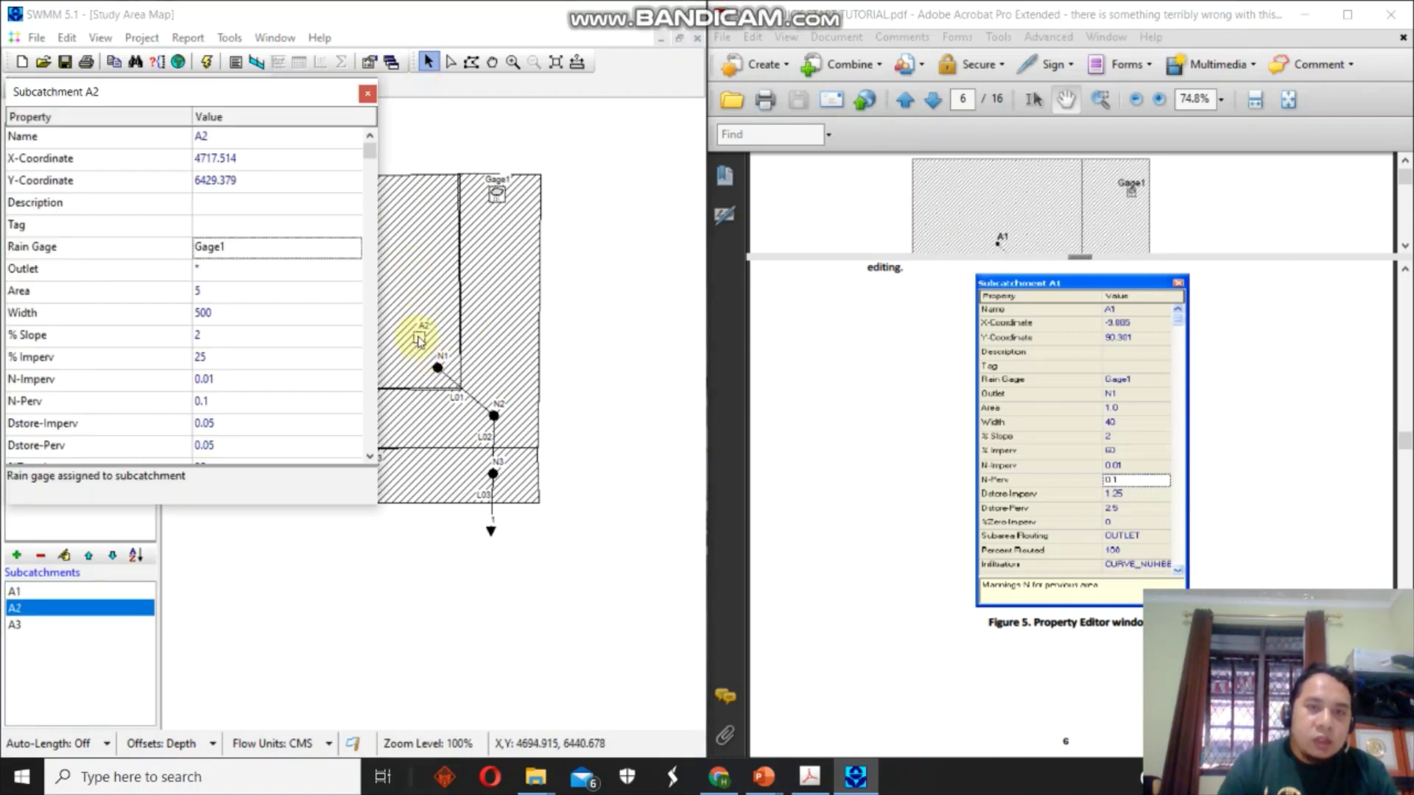
pyautogui.click(245, 248)
pyautogui.click(367, 93)
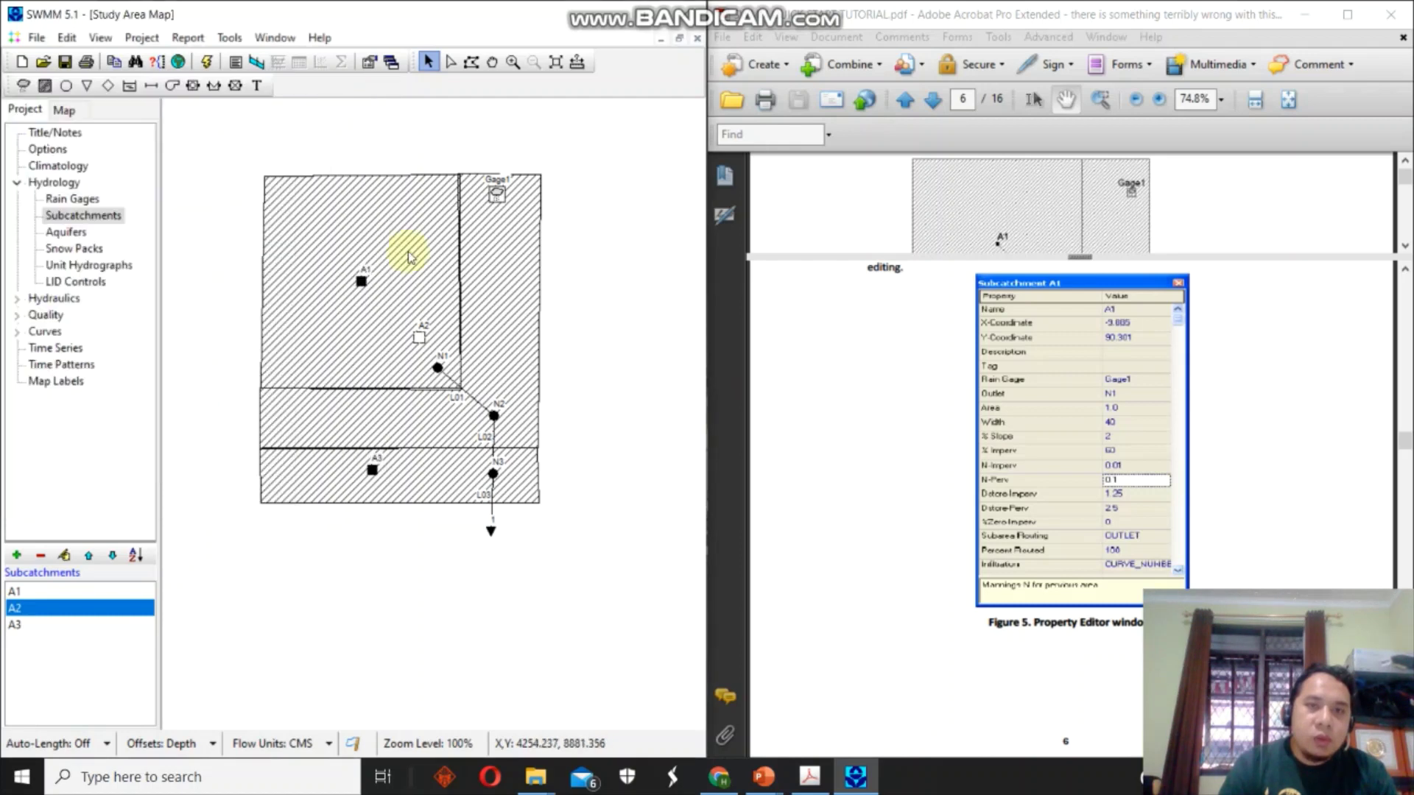
pyautogui.doubleClick(372, 470)
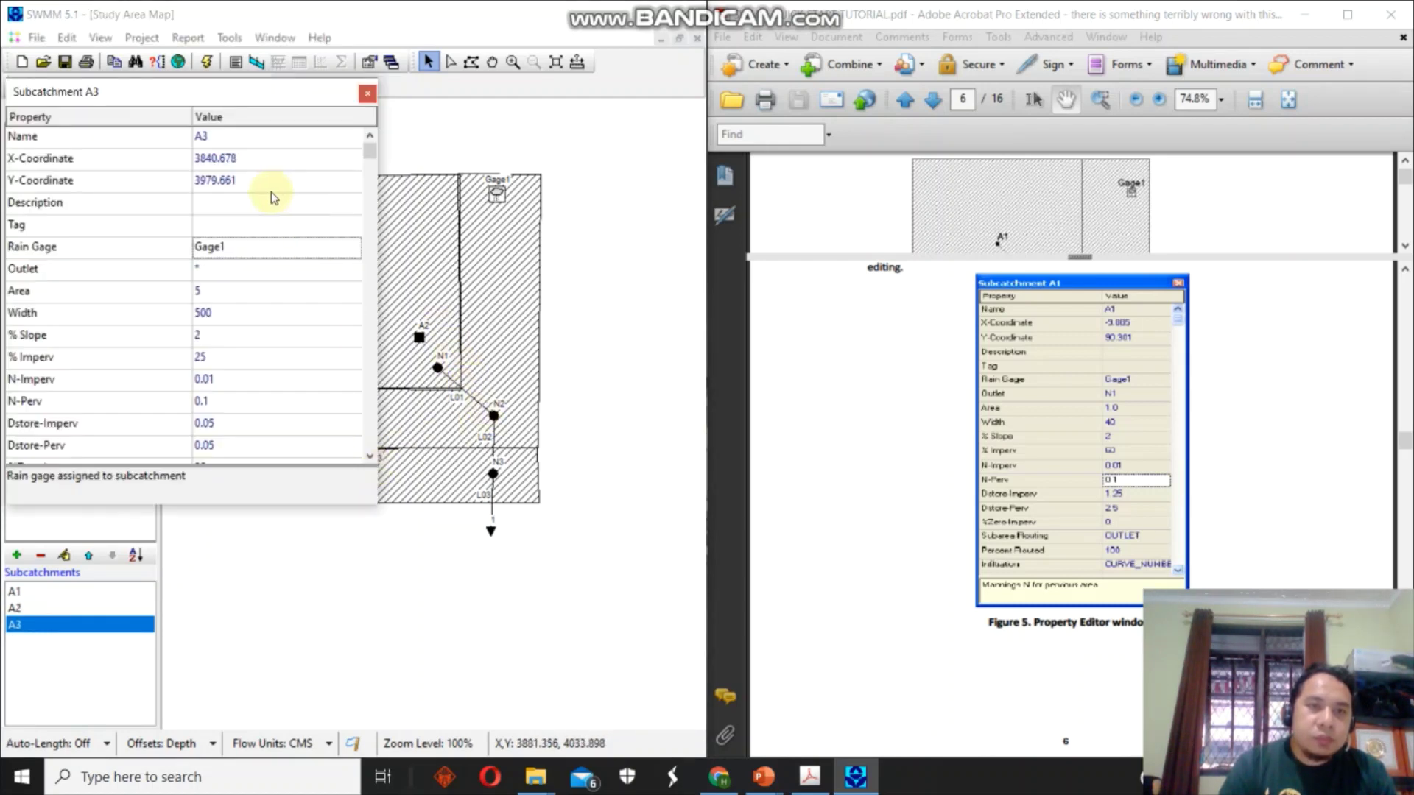
pyautogui.click(233, 251)
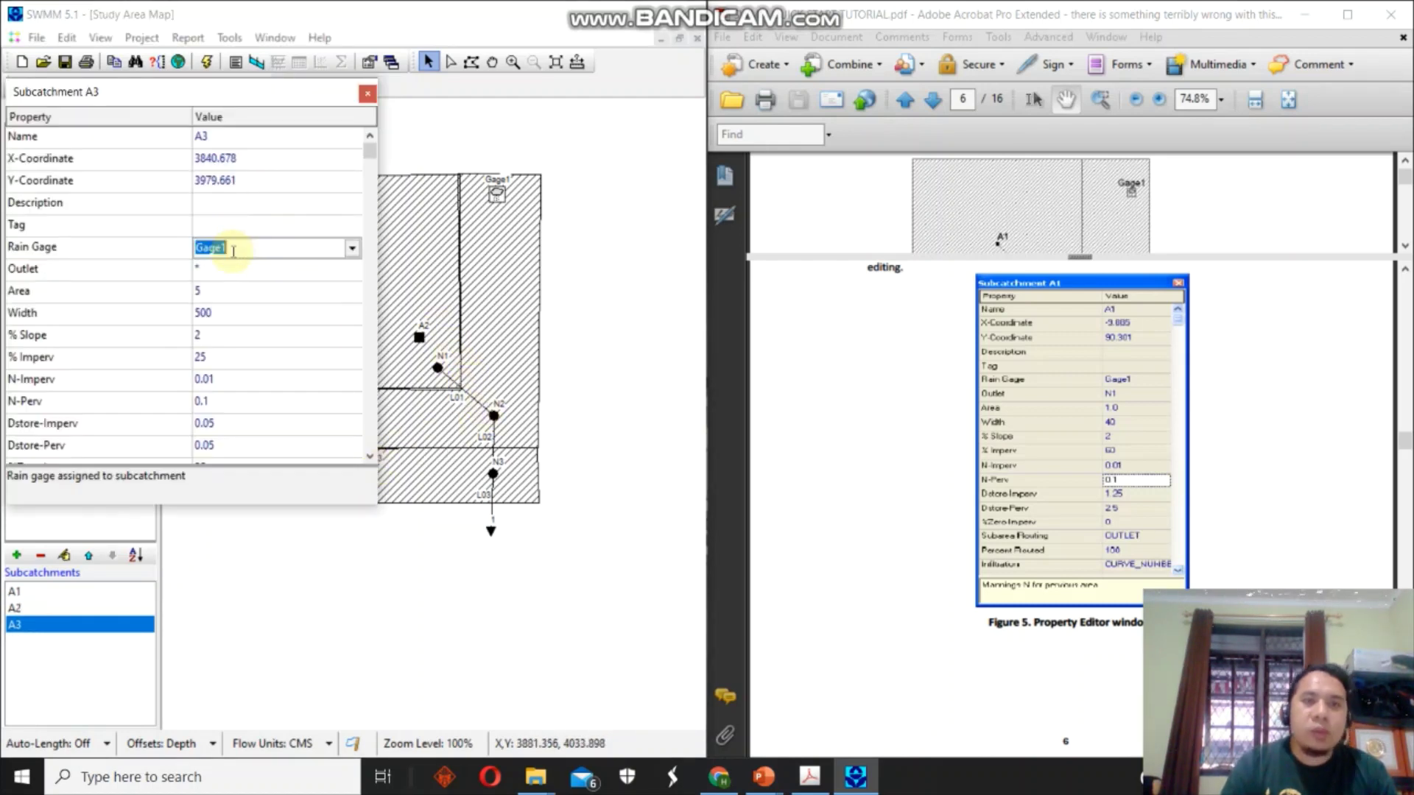
pyautogui.click(367, 97)
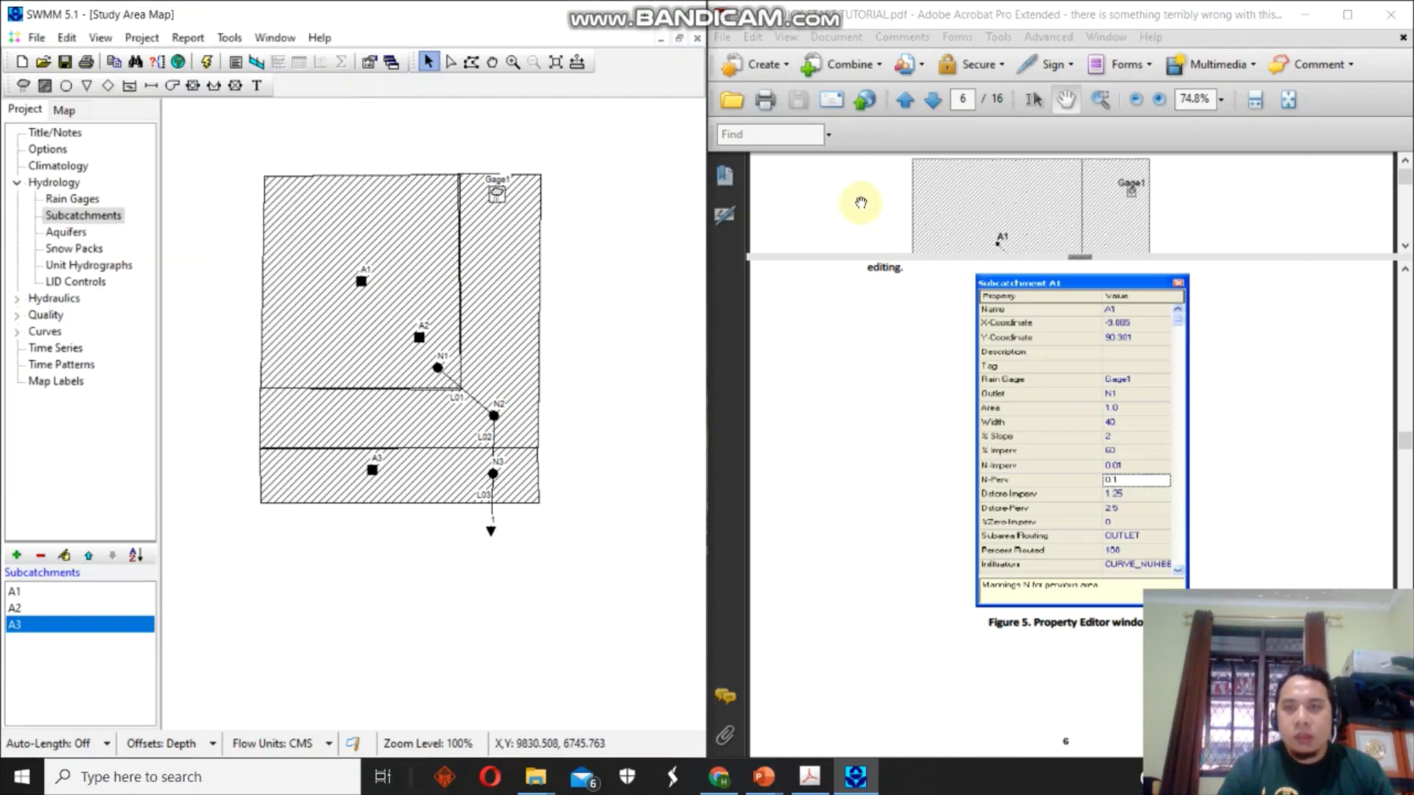
# Using the tutorial's subcatchment table, set A1's area to 1, width to 40 and percent imperviousness to 60.
pyautogui.scroll(-10, 910, 488)
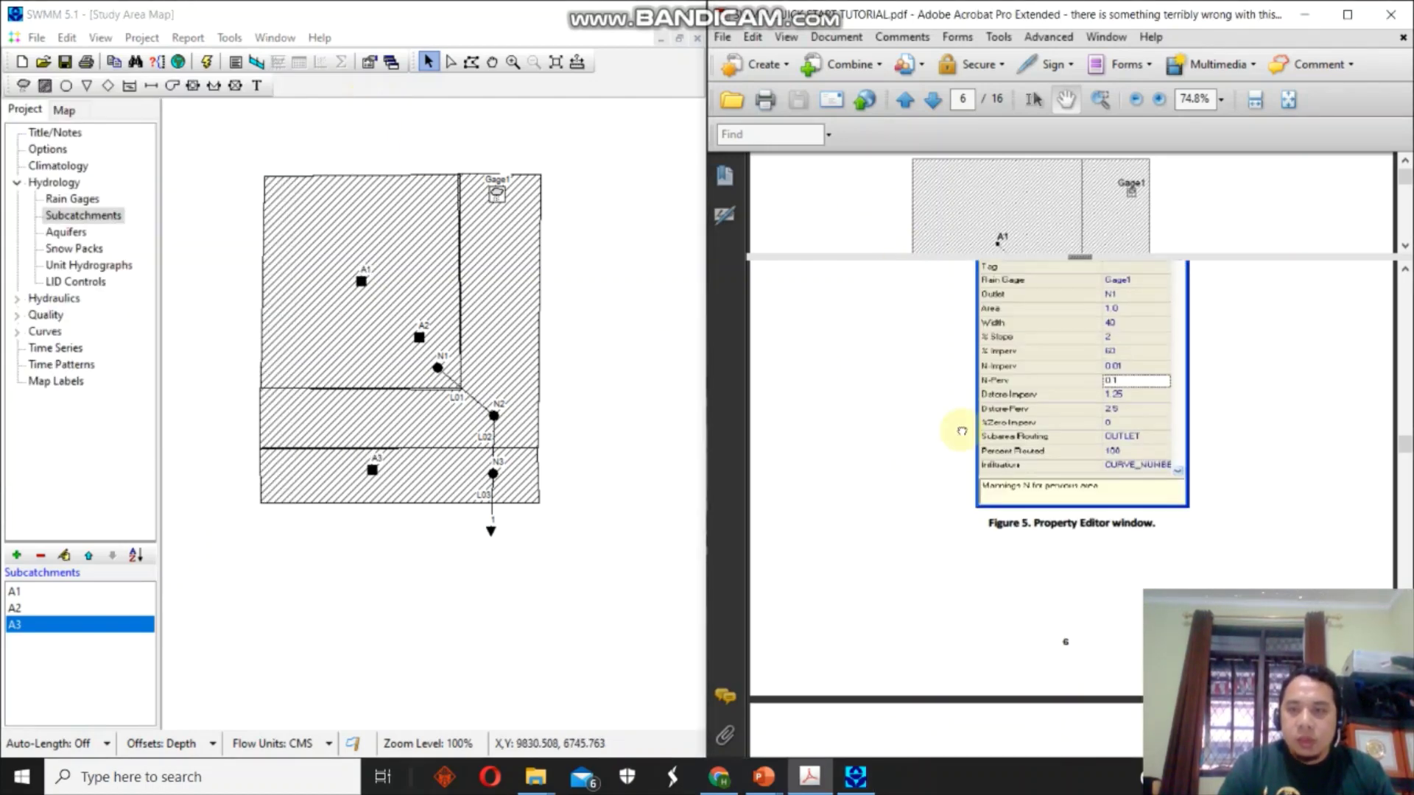
pyautogui.scroll(-3, 1003, 376)
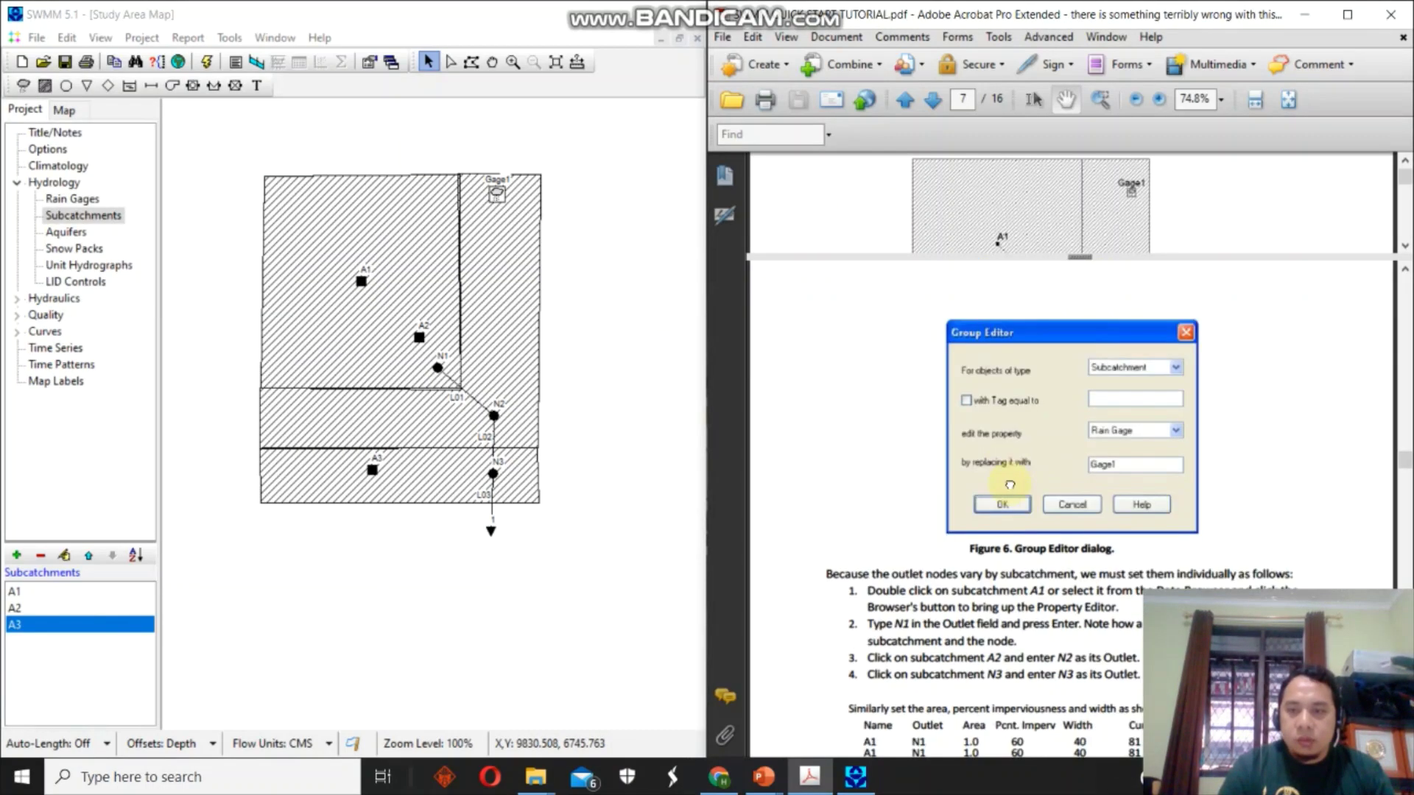
pyautogui.scroll(-5, 1067, 506)
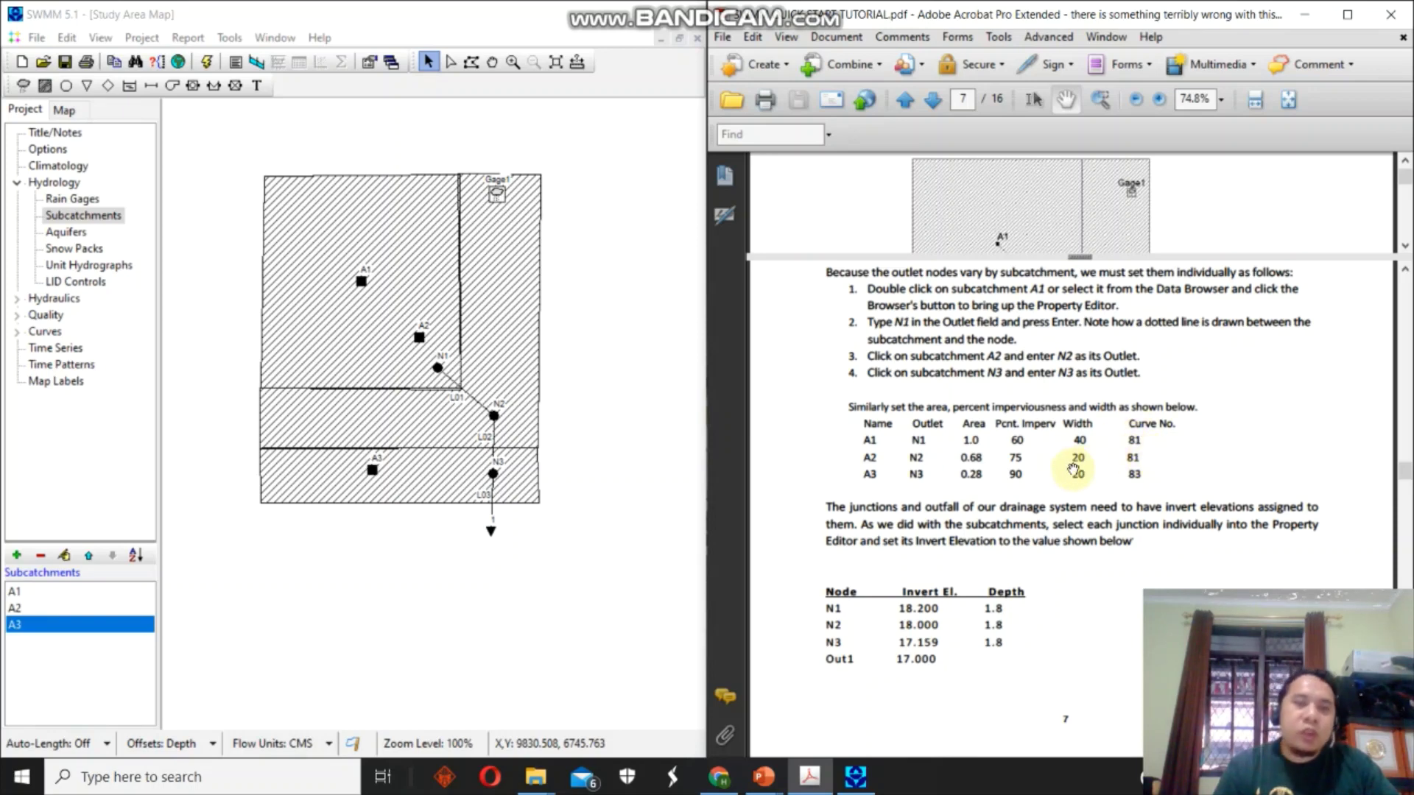
pyautogui.click(425, 53)
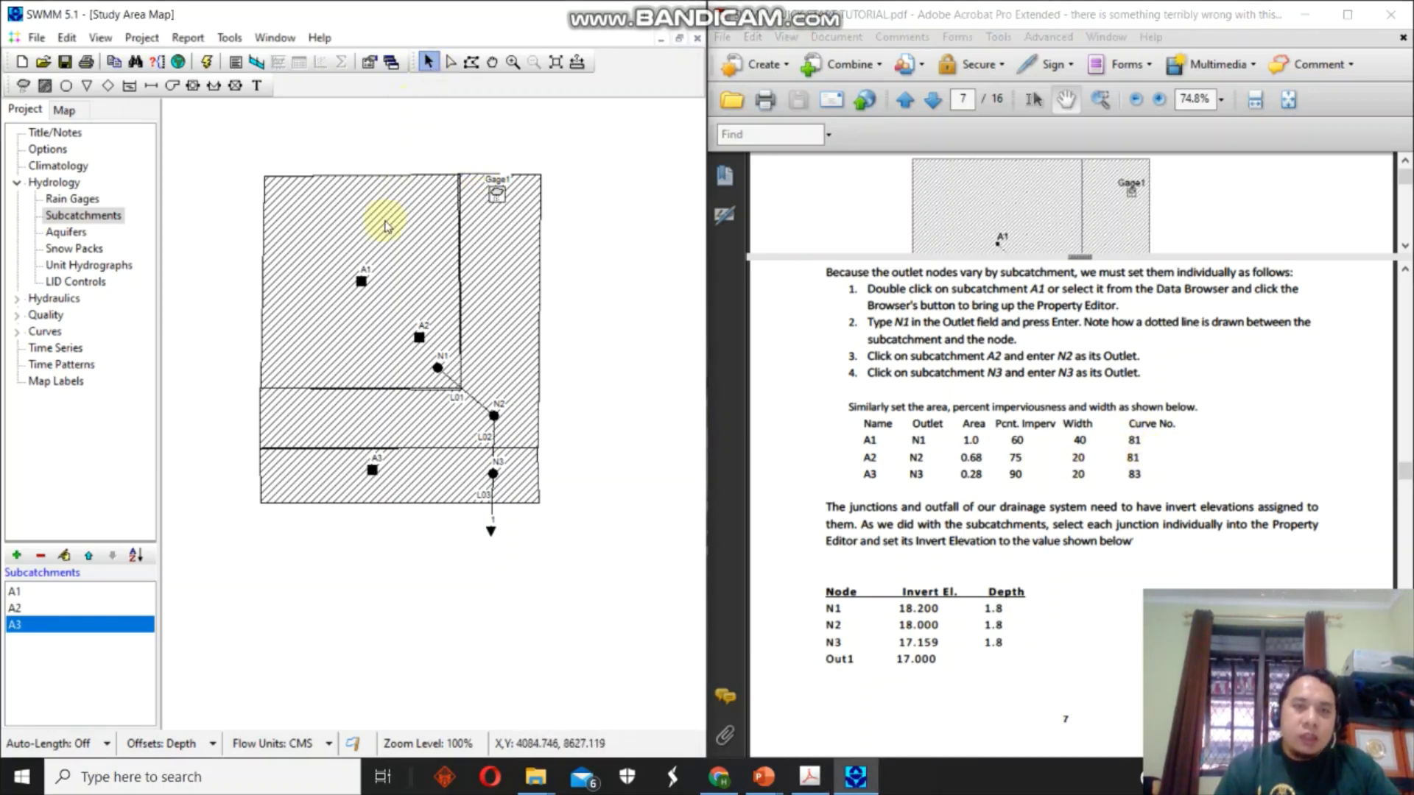
pyautogui.click(364, 280)
pyautogui.doubleClick(365, 280)
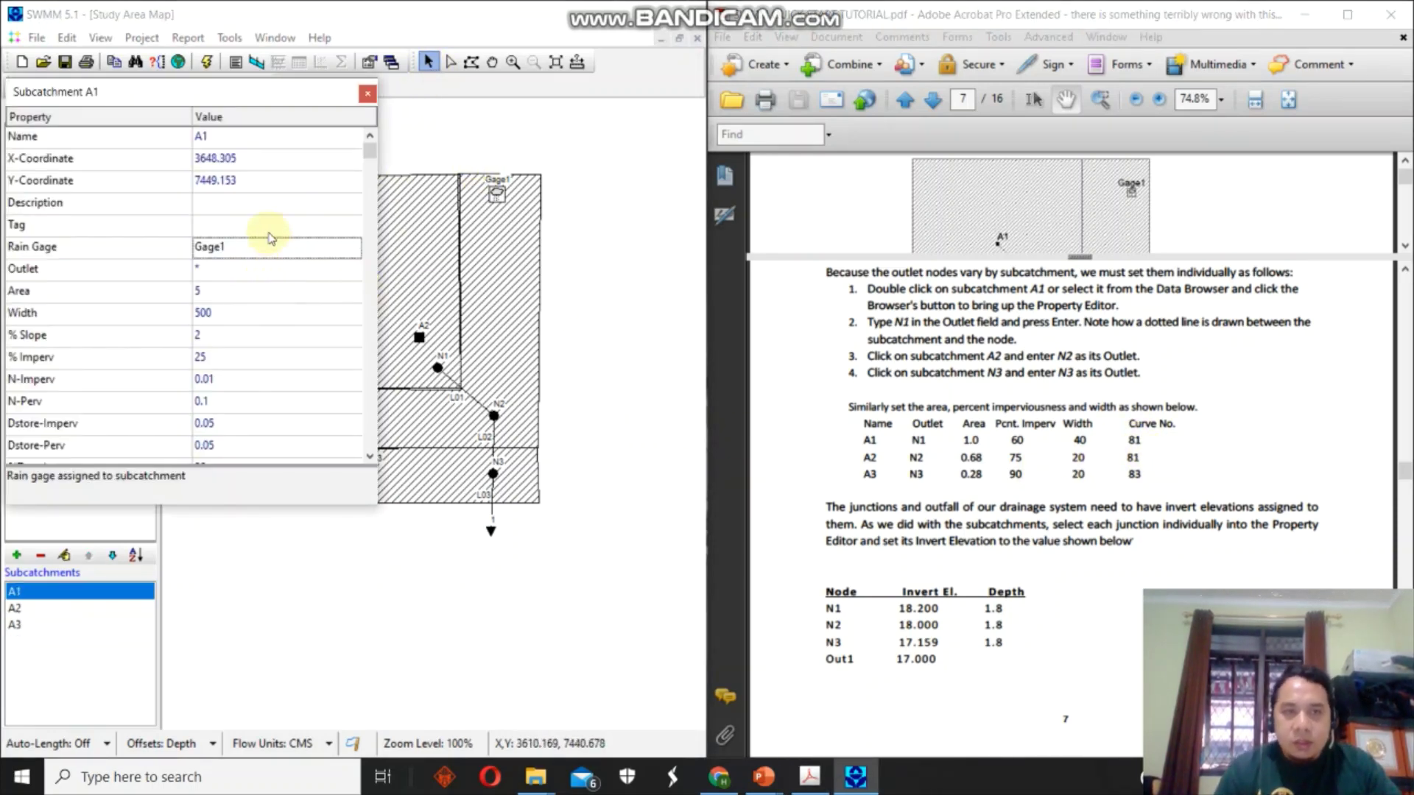
pyautogui.click(230, 313)
pyautogui.click(232, 290)
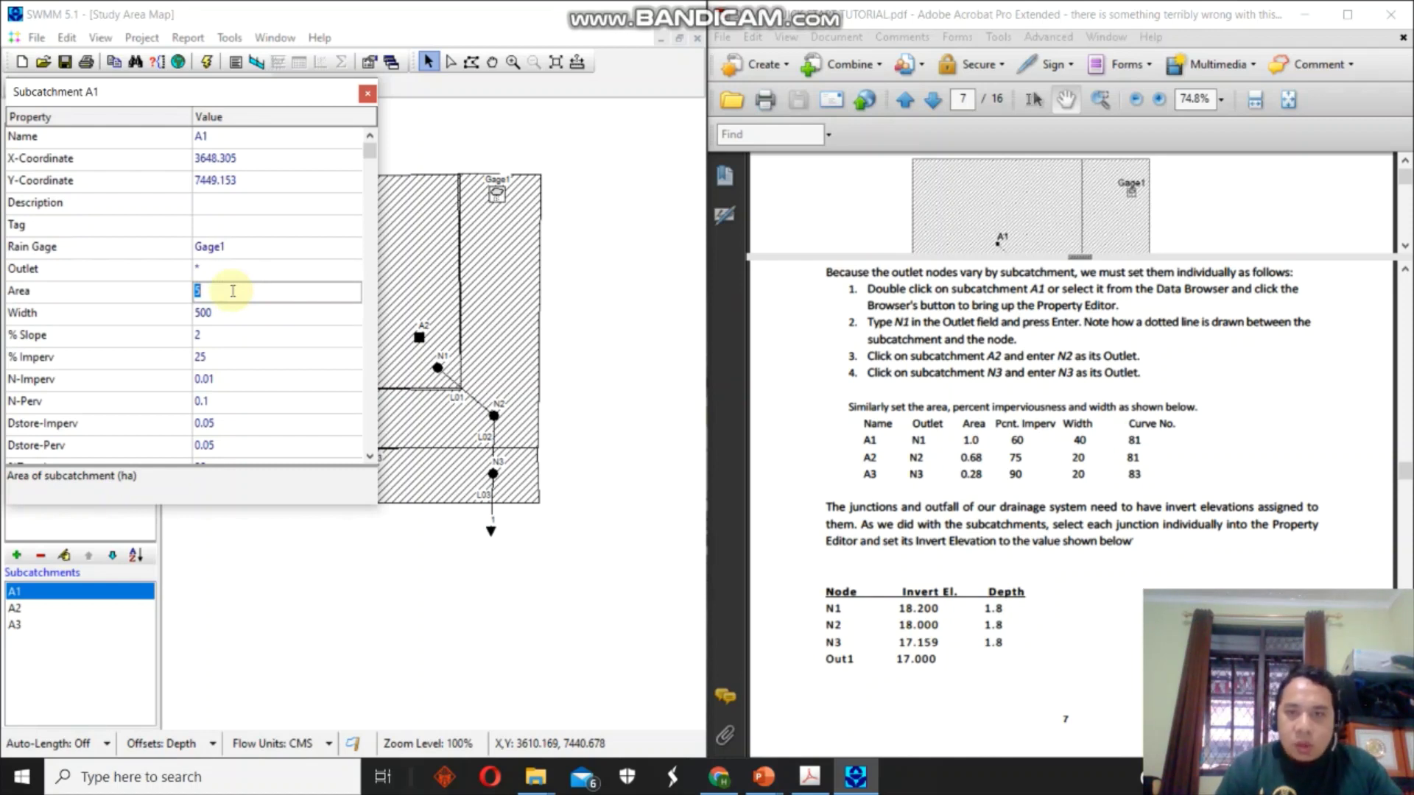
pyautogui.write('1')
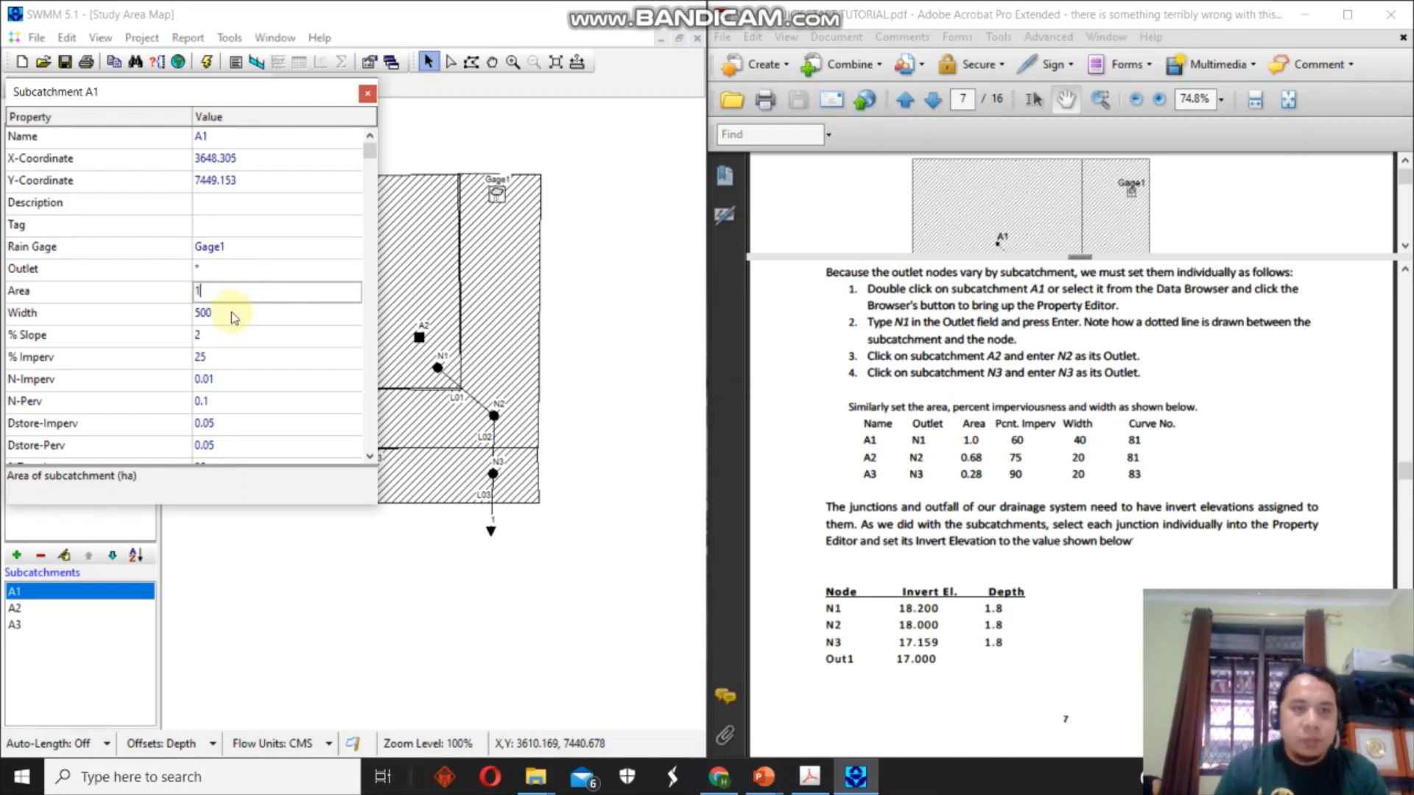
pyautogui.click(230, 322)
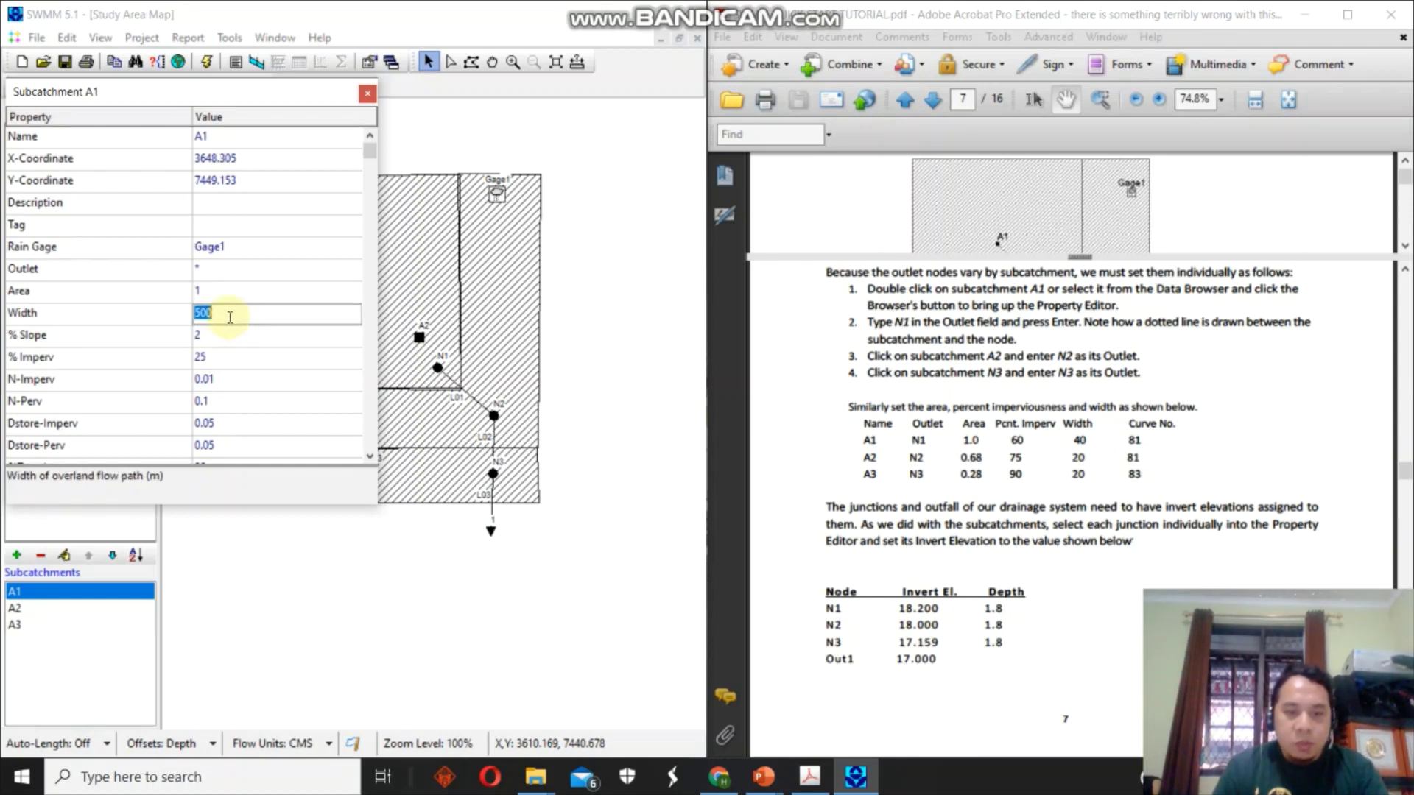
pyautogui.click(228, 358)
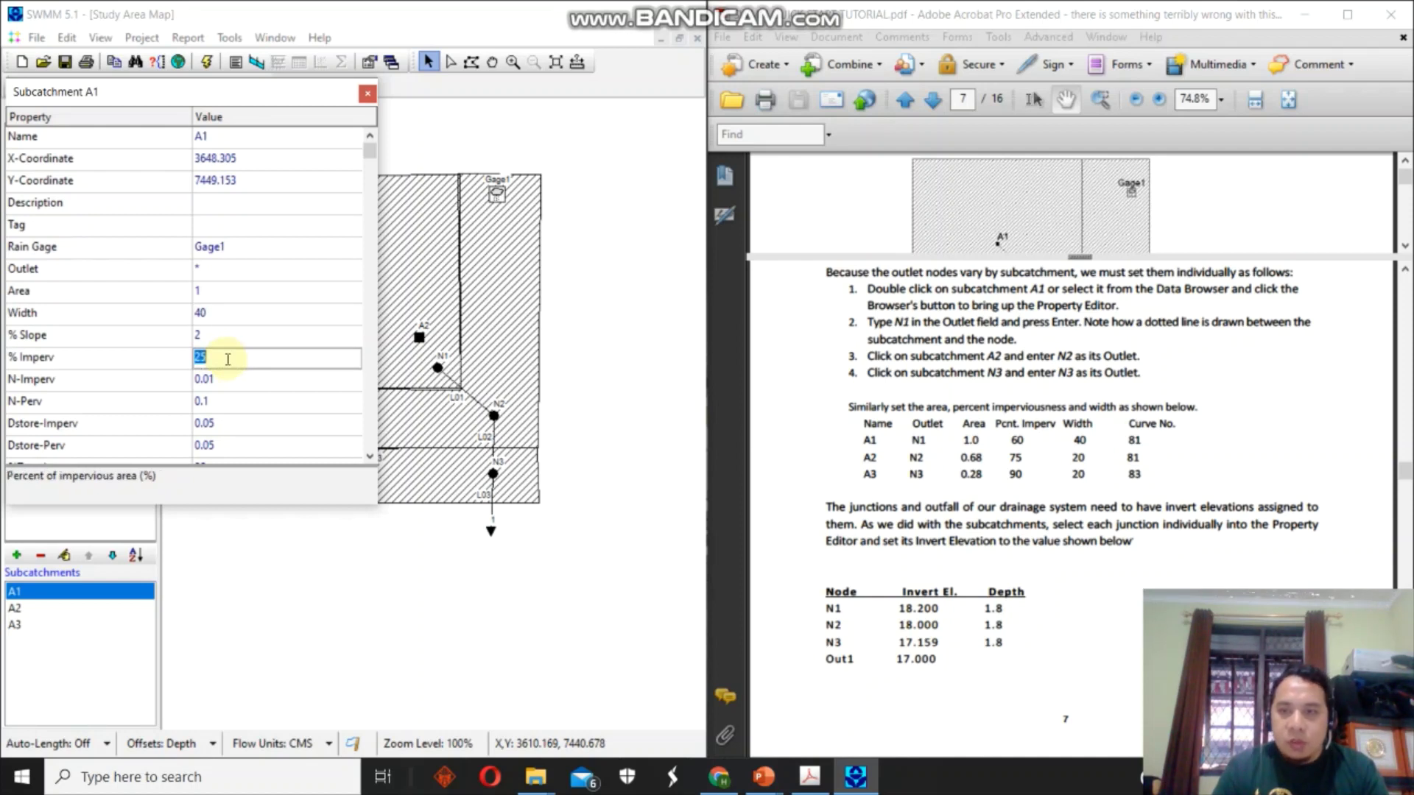
pyautogui.write('60')
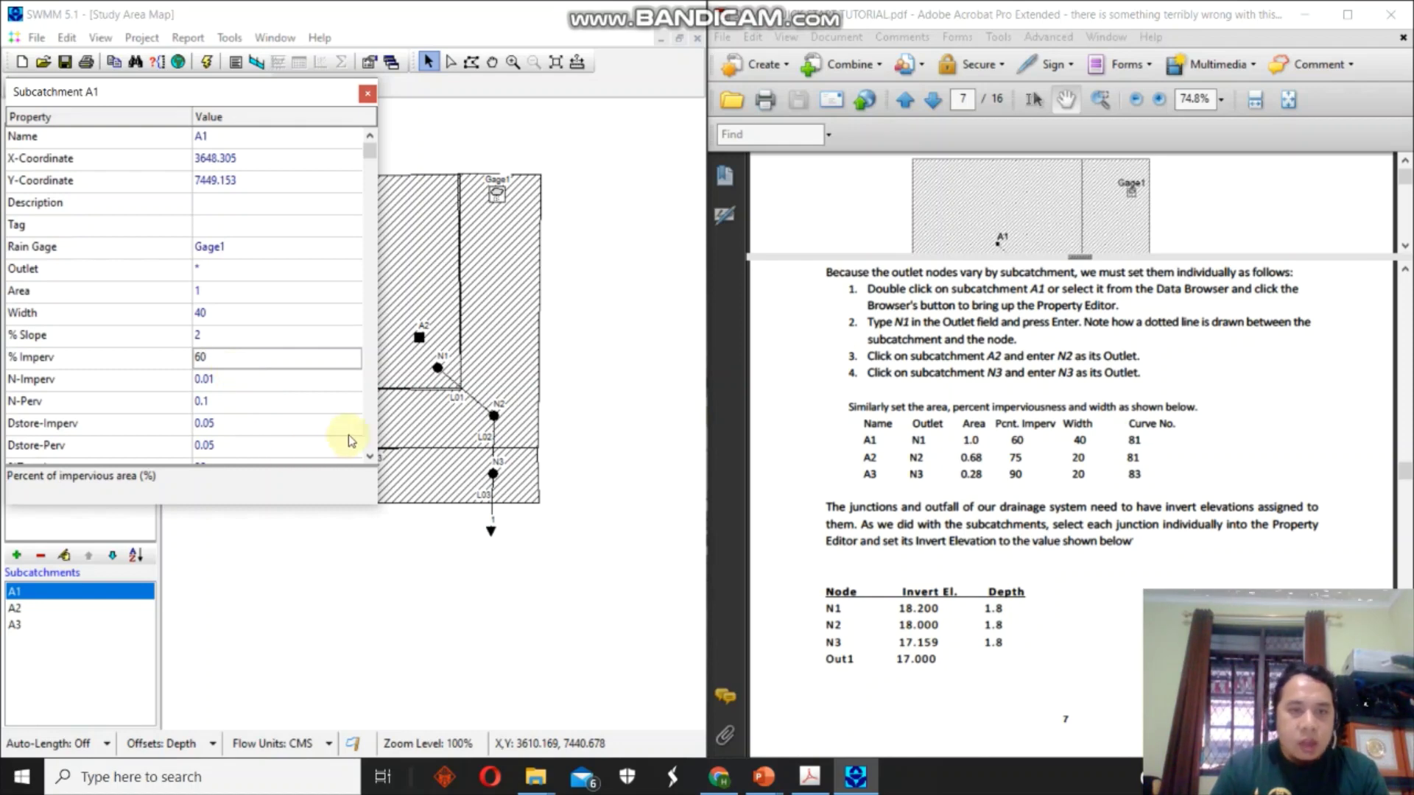
# Set subcatchment A1's infiltration curve number to 81 and close its properties.
pyautogui.moveTo(370, 144); pyautogui.dragTo(369, 434)
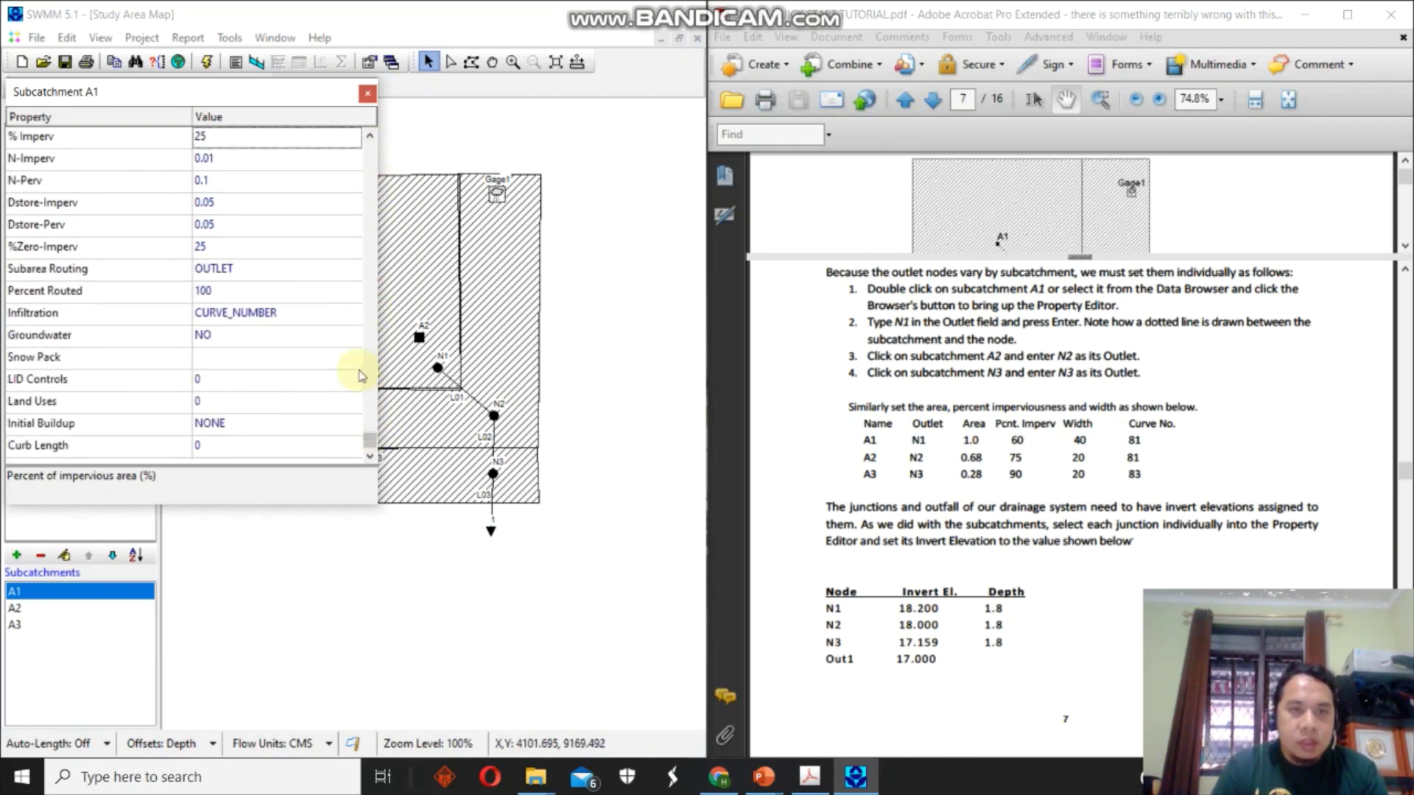
pyautogui.click(335, 316)
pyautogui.click(350, 315)
pyautogui.click(394, 318)
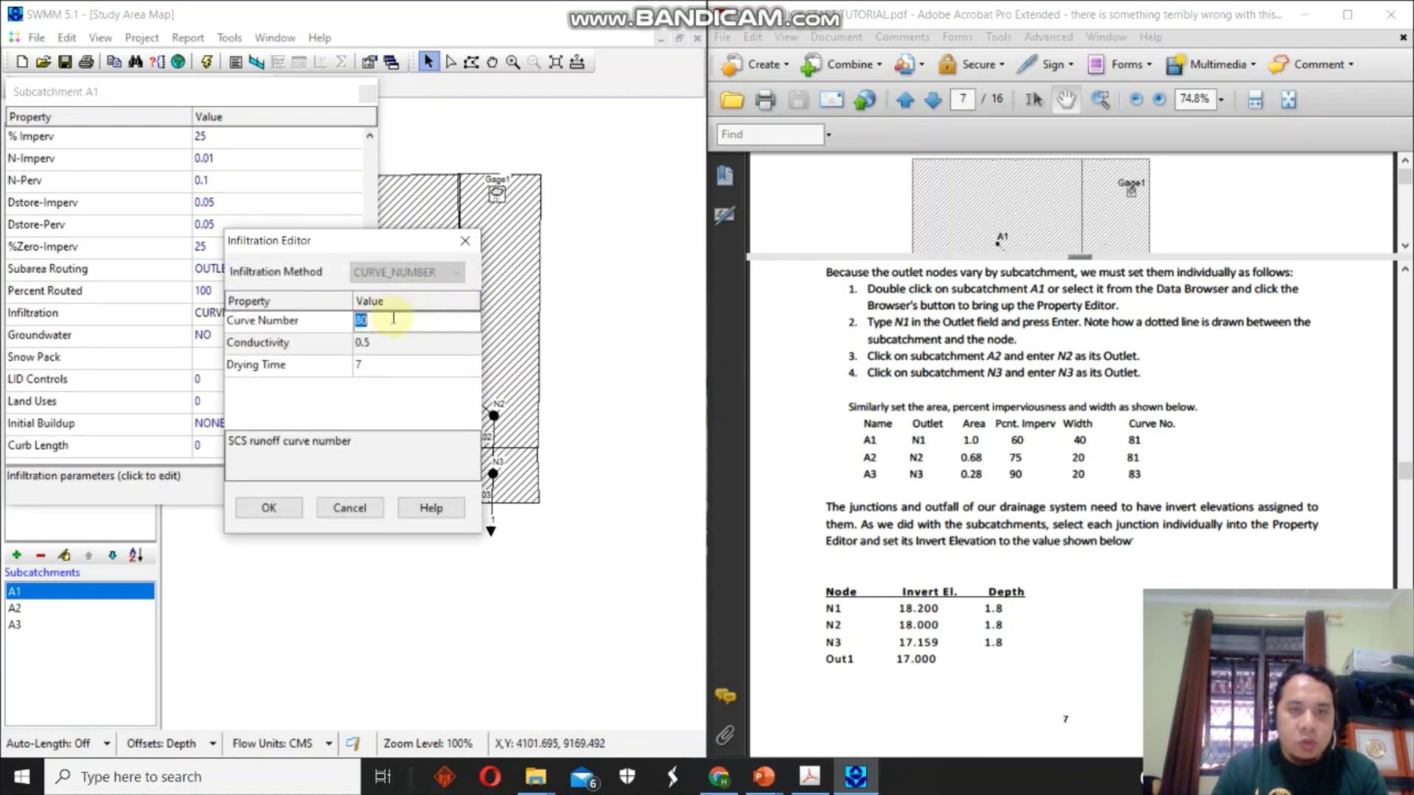
pyautogui.write('81')
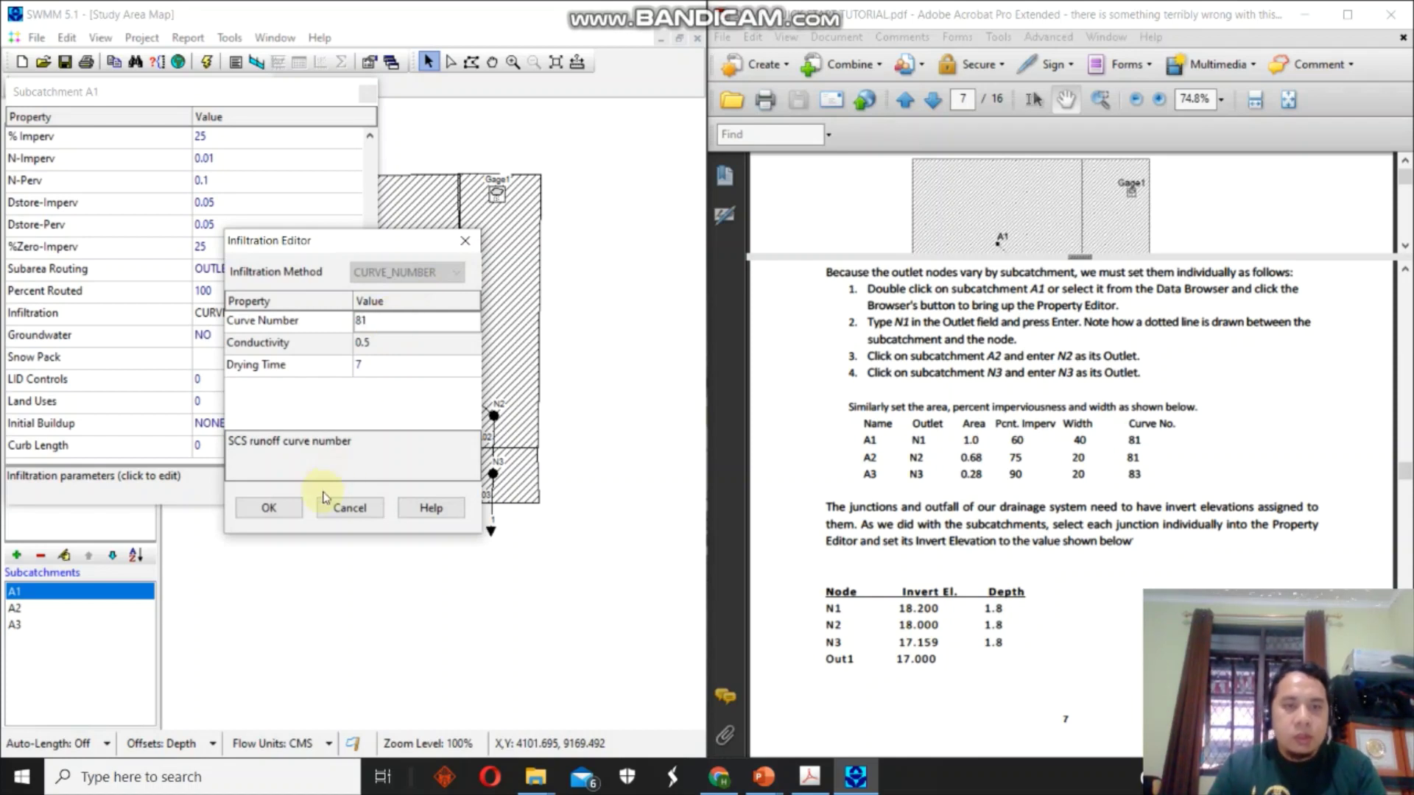
pyautogui.click(287, 507)
pyautogui.click(367, 92)
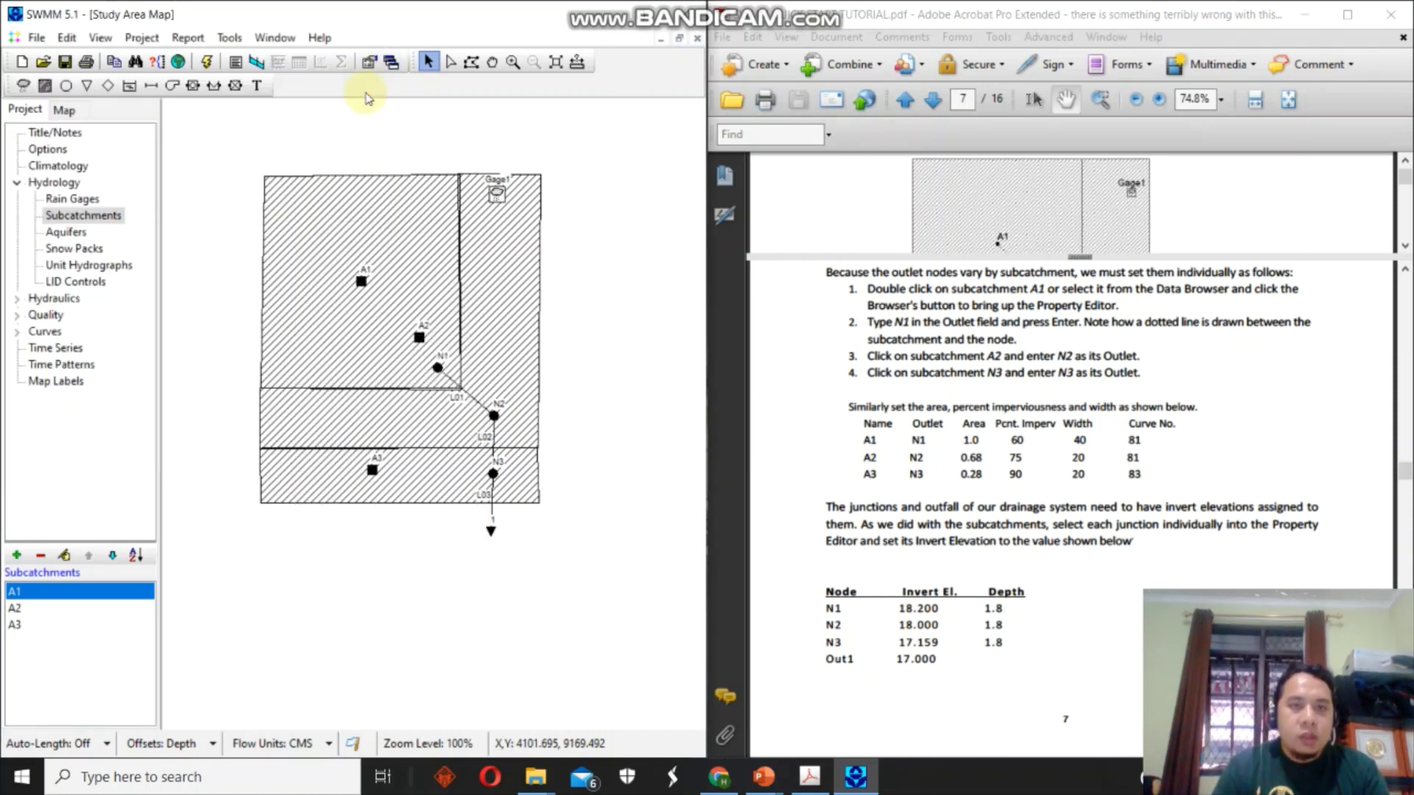
# Set subcatchment A2's area to 0.68, width to 20 and percent imperviousness to 75.
pyautogui.doubleClick(410, 331)
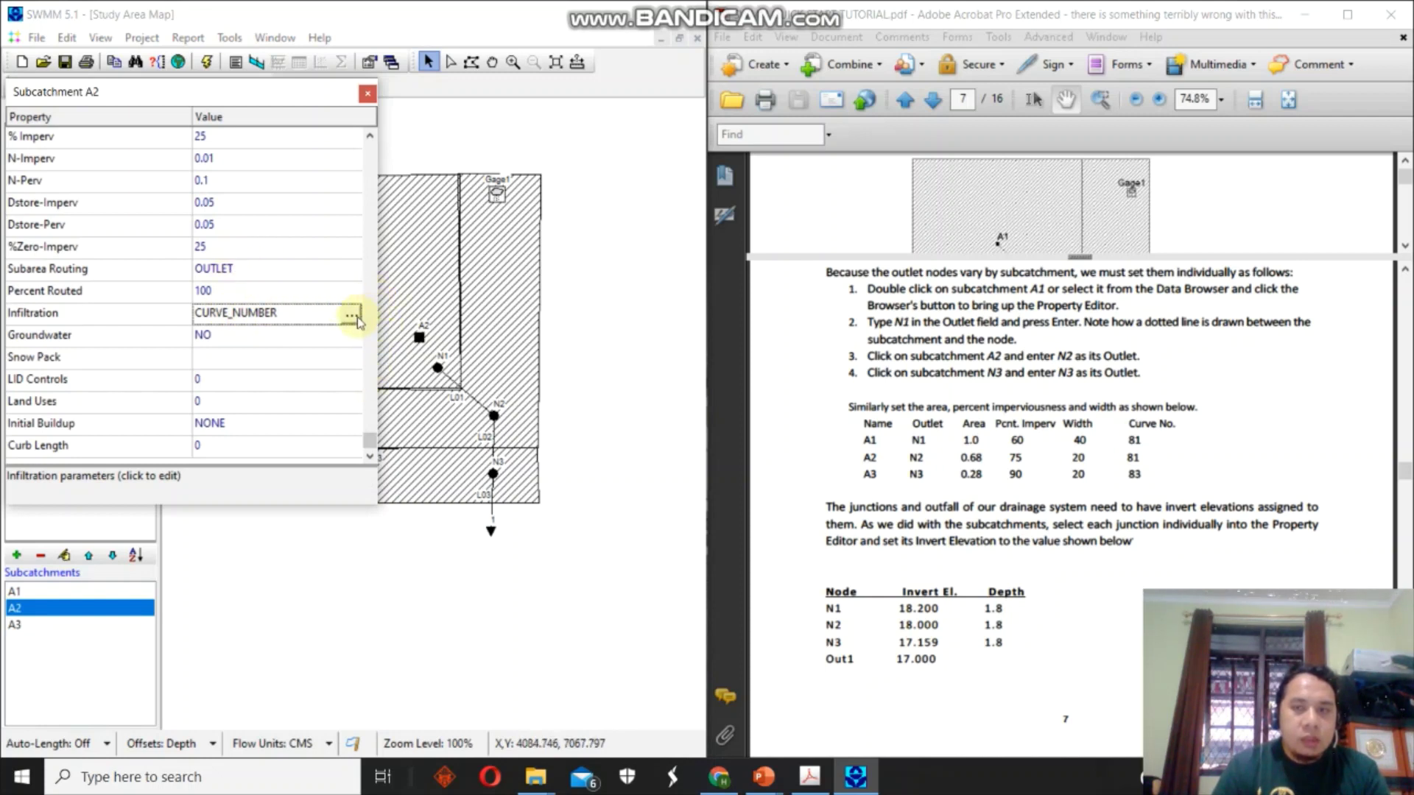
pyautogui.moveTo(369, 441); pyautogui.dragTo(366, 152)
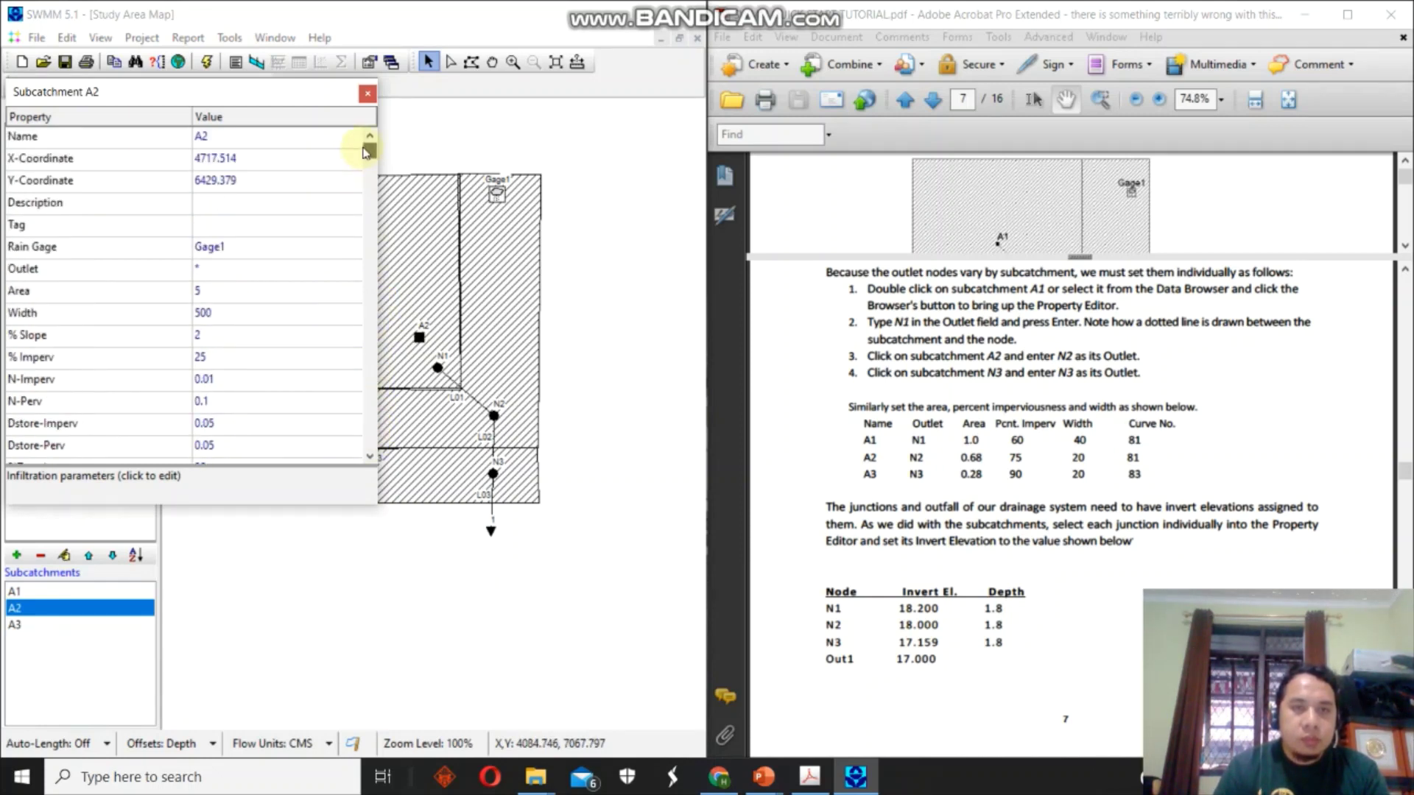
pyautogui.click(222, 290)
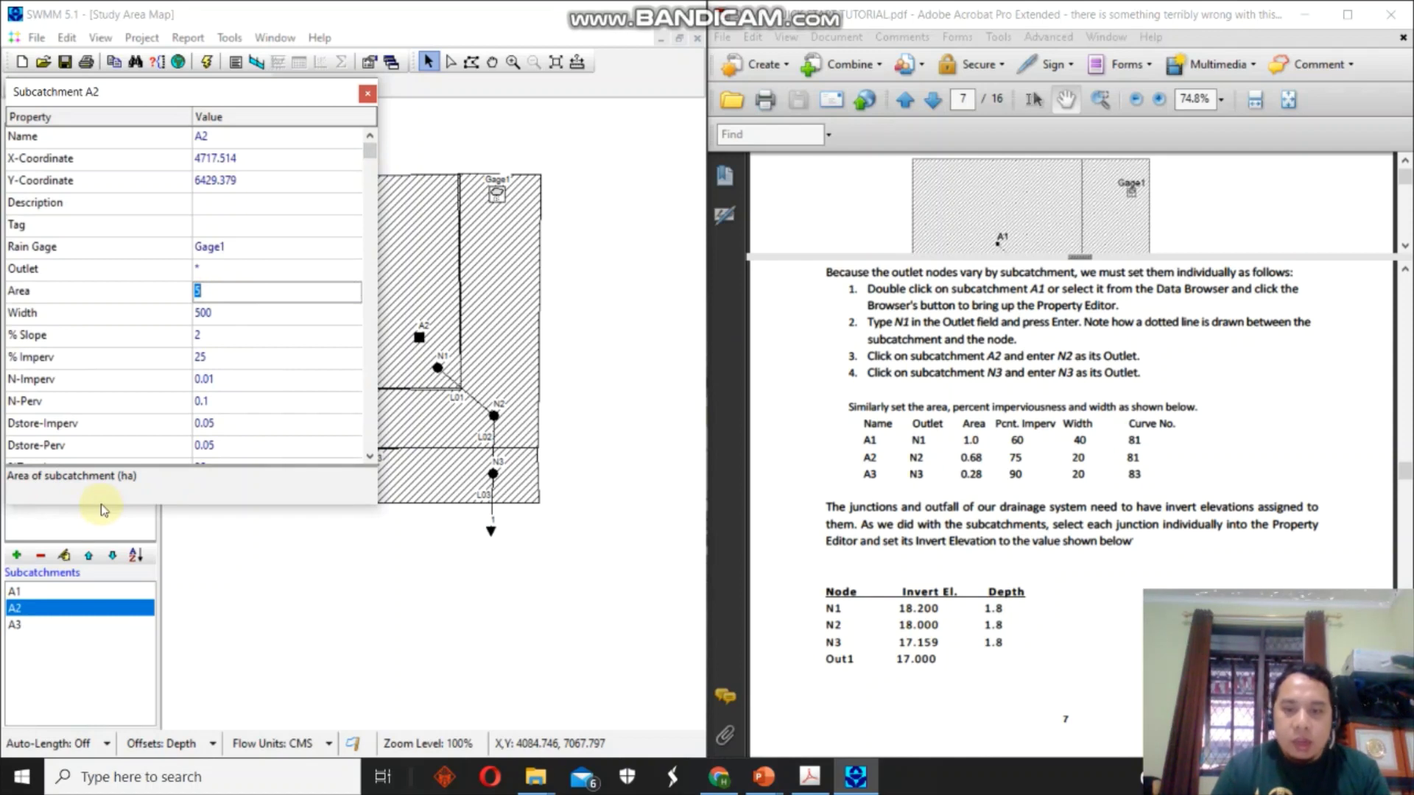
pyautogui.write('0.68')
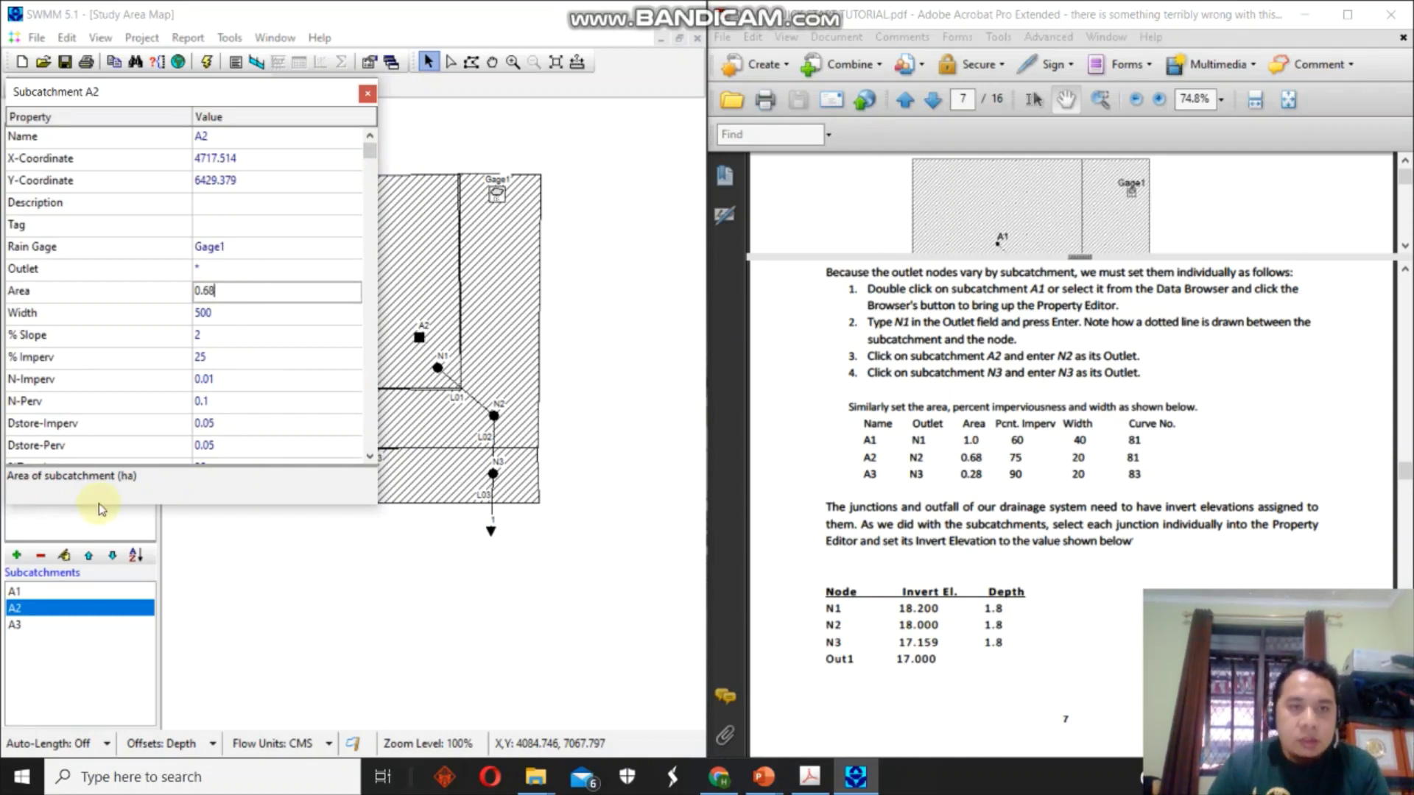
pyautogui.click(284, 313)
pyautogui.write('2')
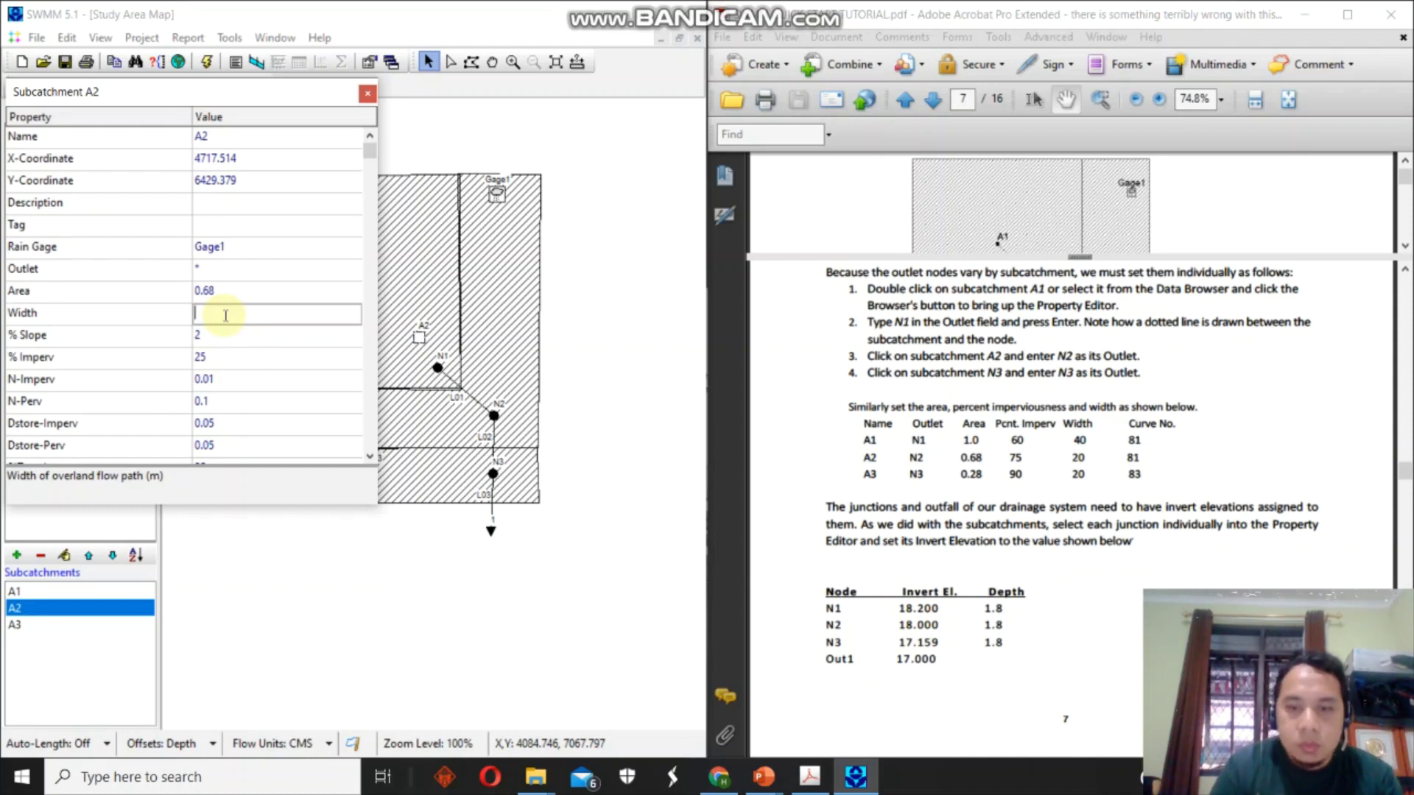
pyautogui.write('20')
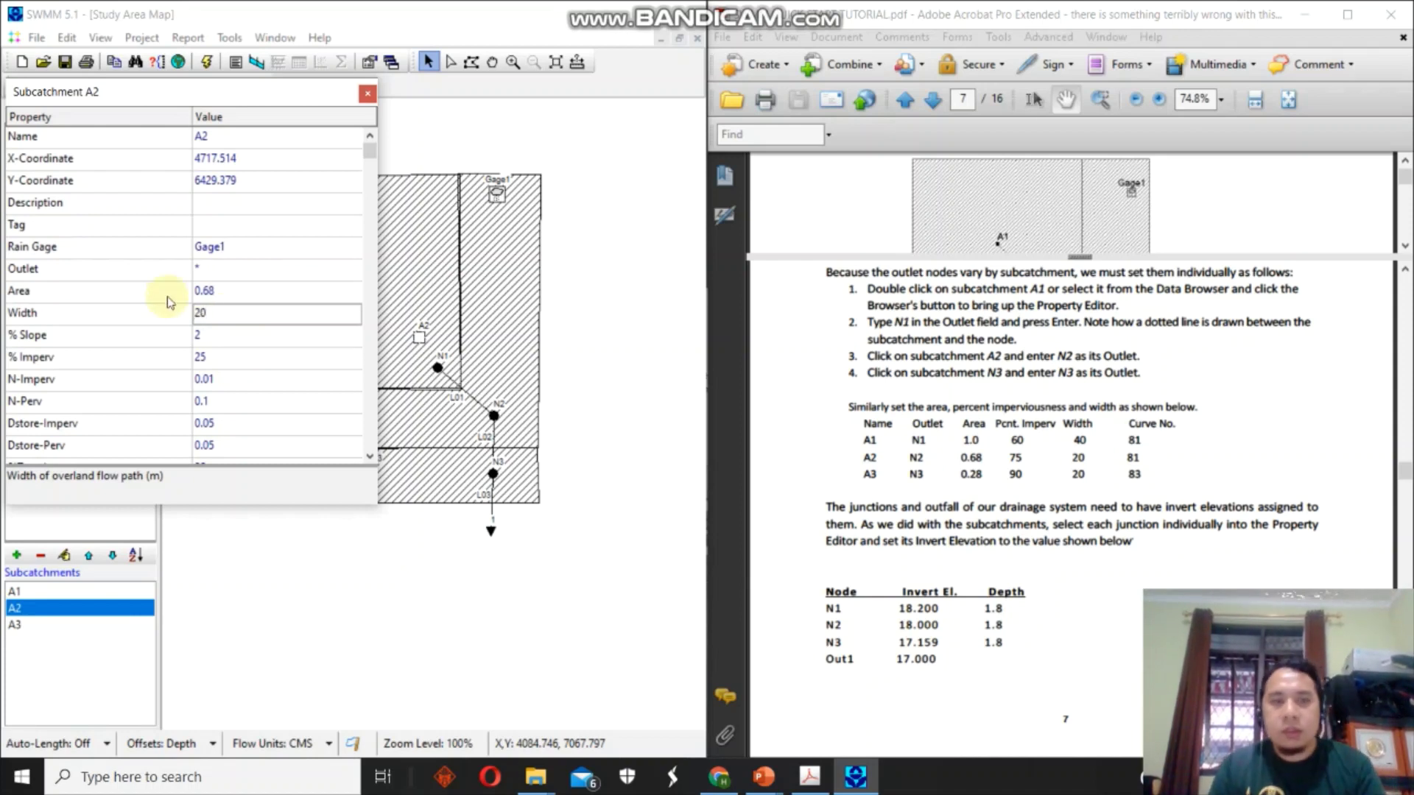
pyautogui.click(243, 335)
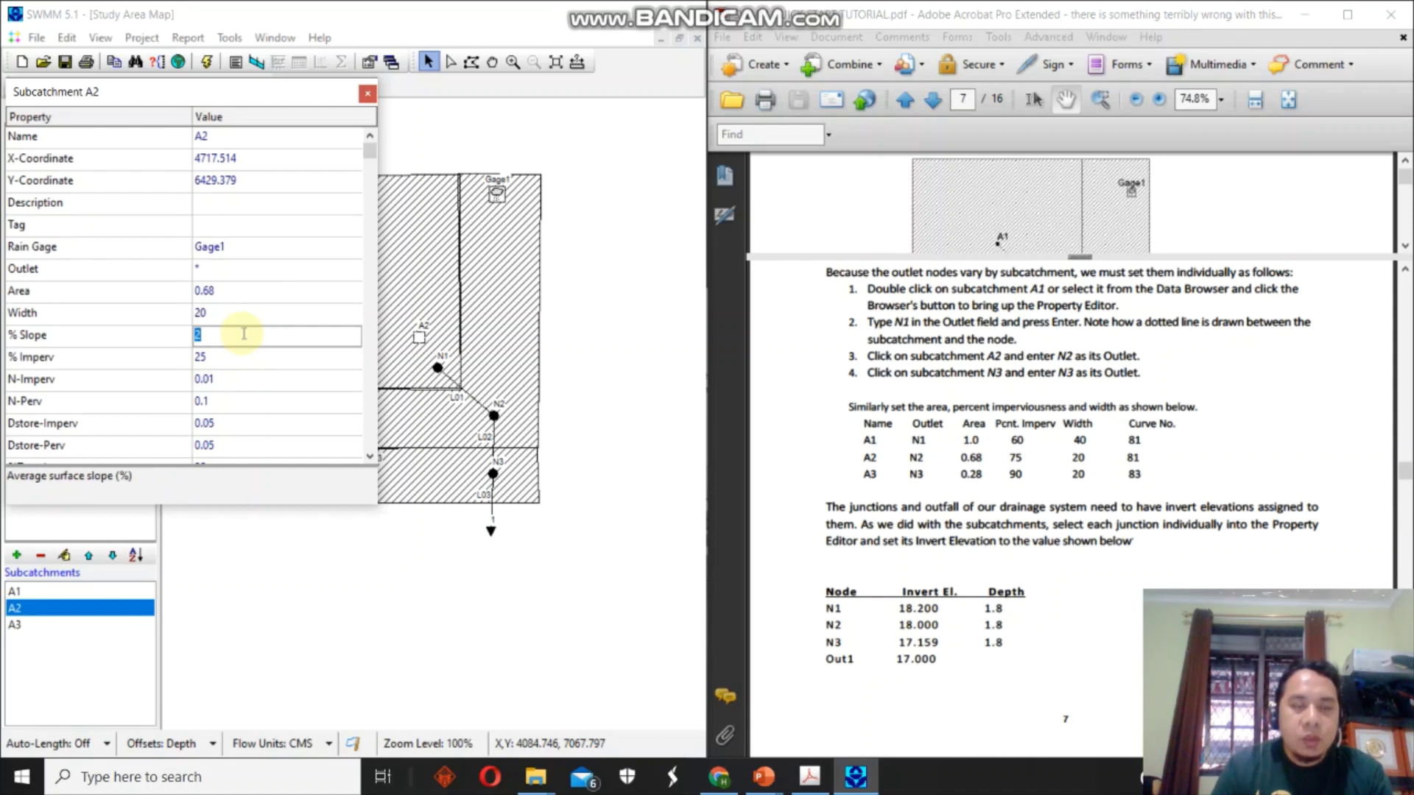
pyautogui.click(265, 357)
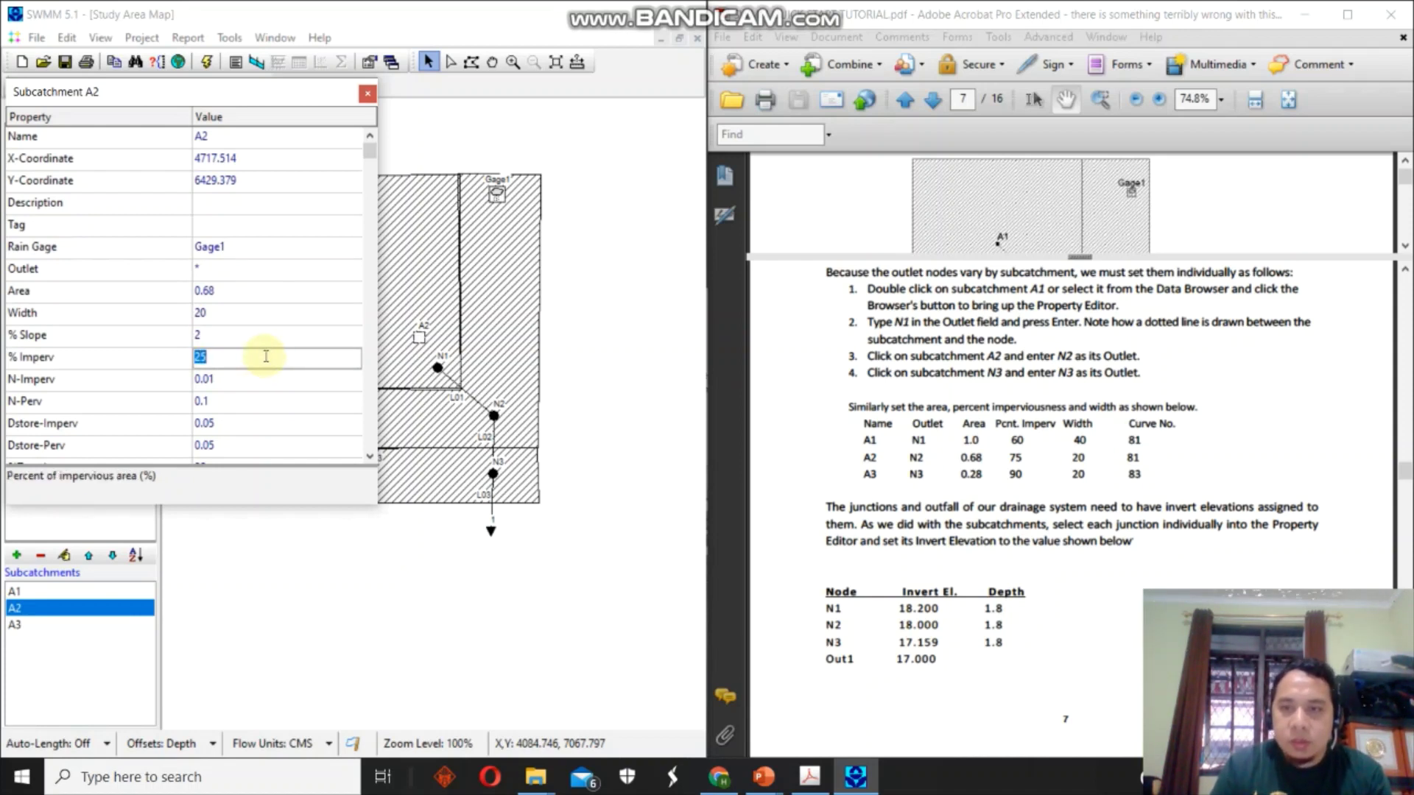
pyautogui.write('75')
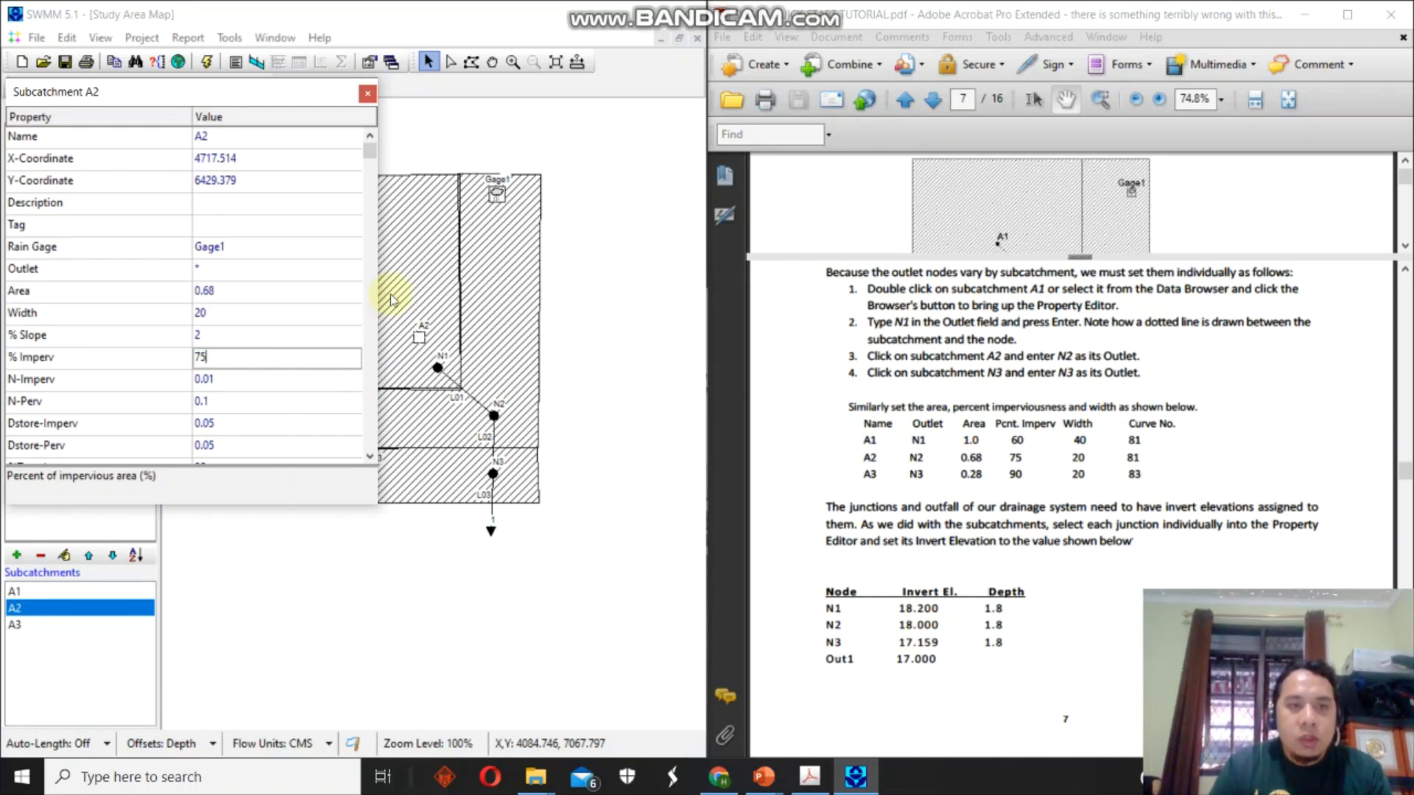
# Set subcatchment A2's infiltration curve number from the tutorial's subcatchment table and close its properties.
pyautogui.moveTo(369, 152); pyautogui.dragTo(369, 442)
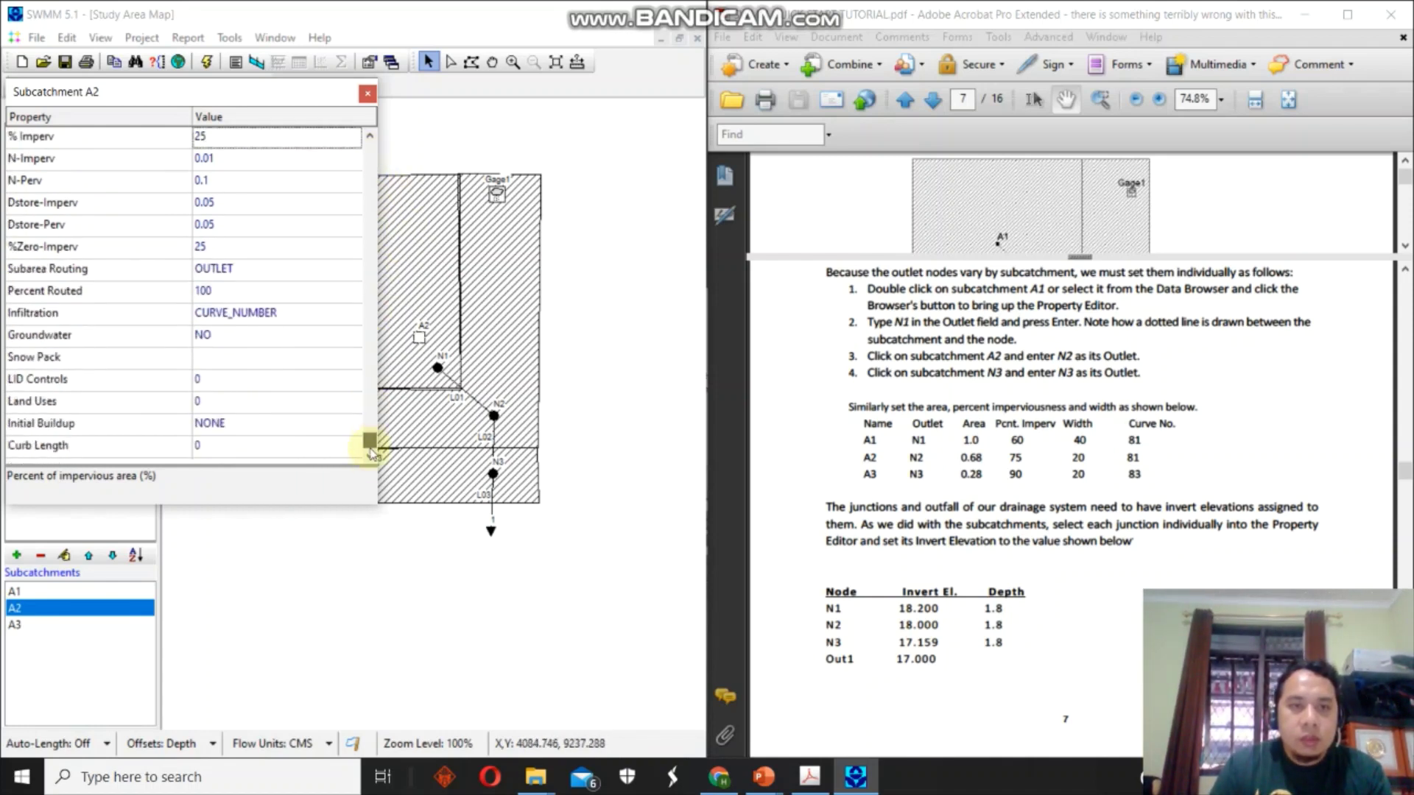
pyautogui.click(325, 315)
pyautogui.click(351, 316)
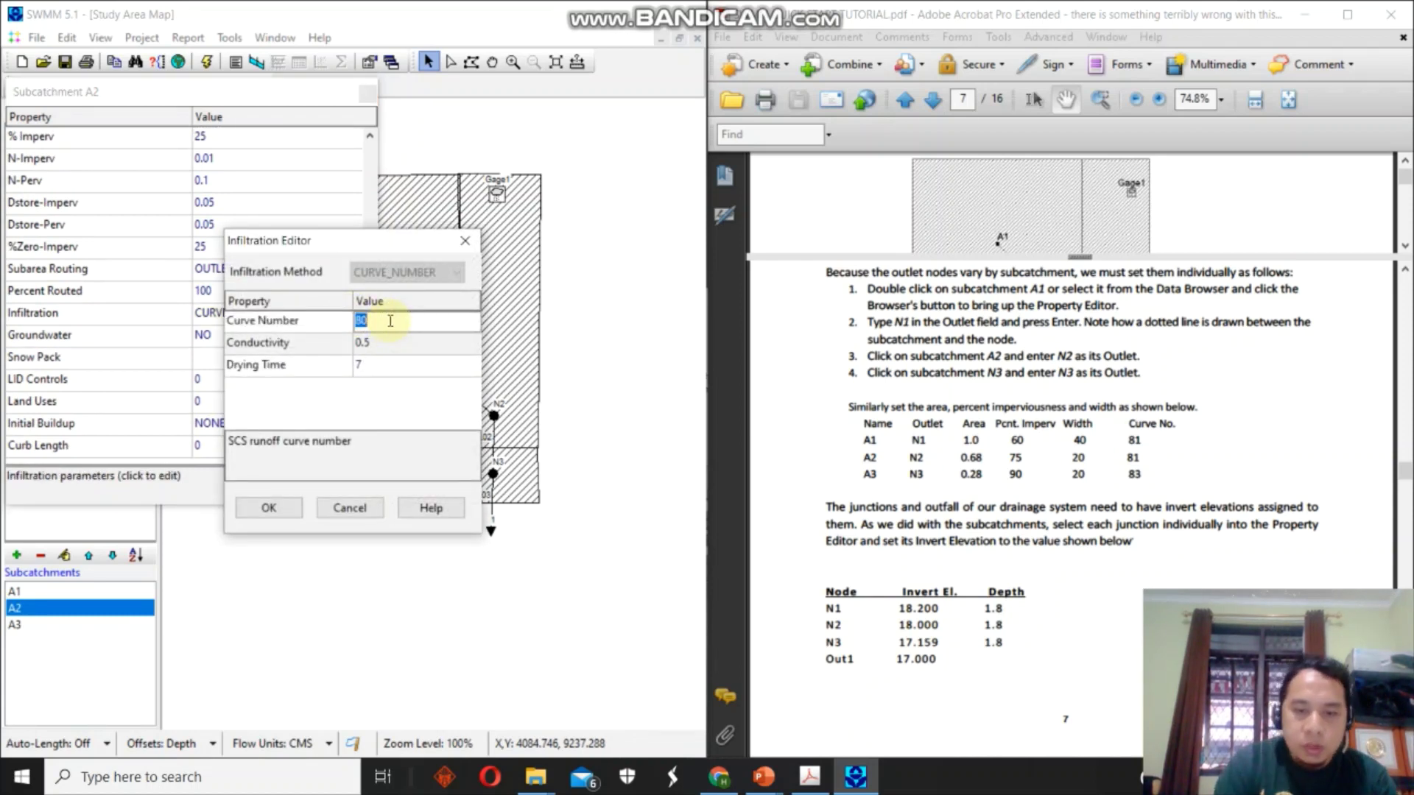
pyautogui.click(269, 507)
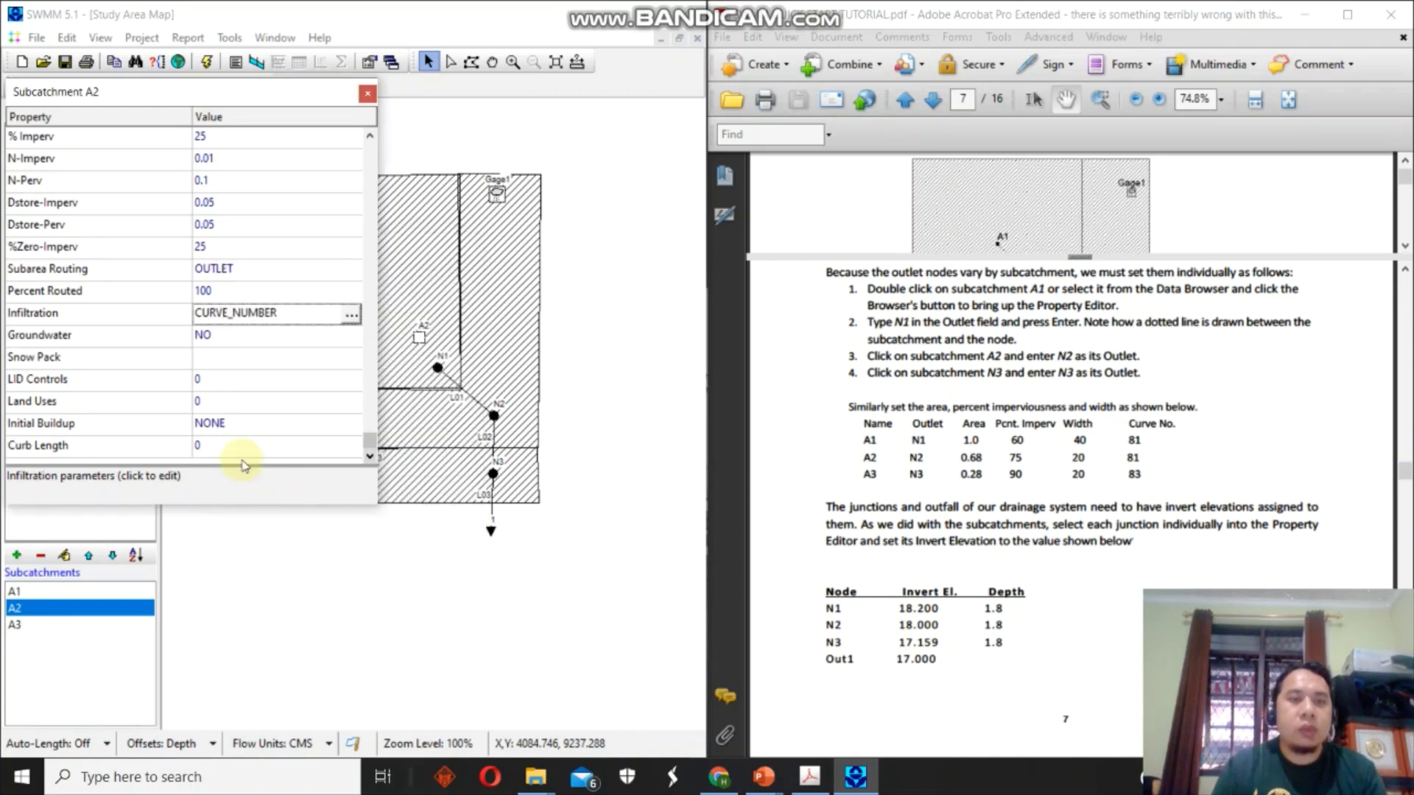
pyautogui.click(366, 95)
# Set subcatchment A3's area to 0.28, width to 20 and percent imperviousness to 90.
pyautogui.doubleClick(369, 469)
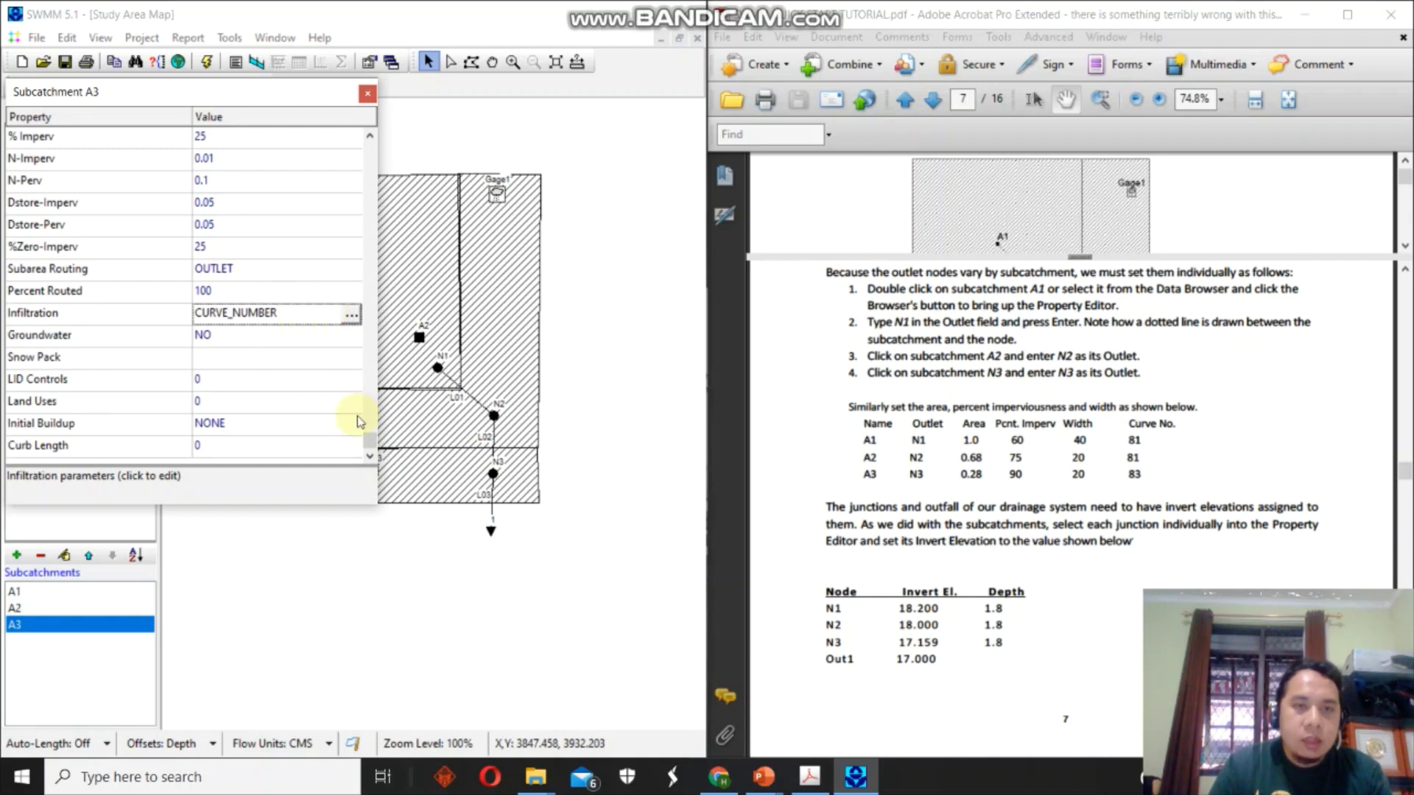
pyautogui.moveTo(372, 442); pyautogui.dragTo(366, 95)
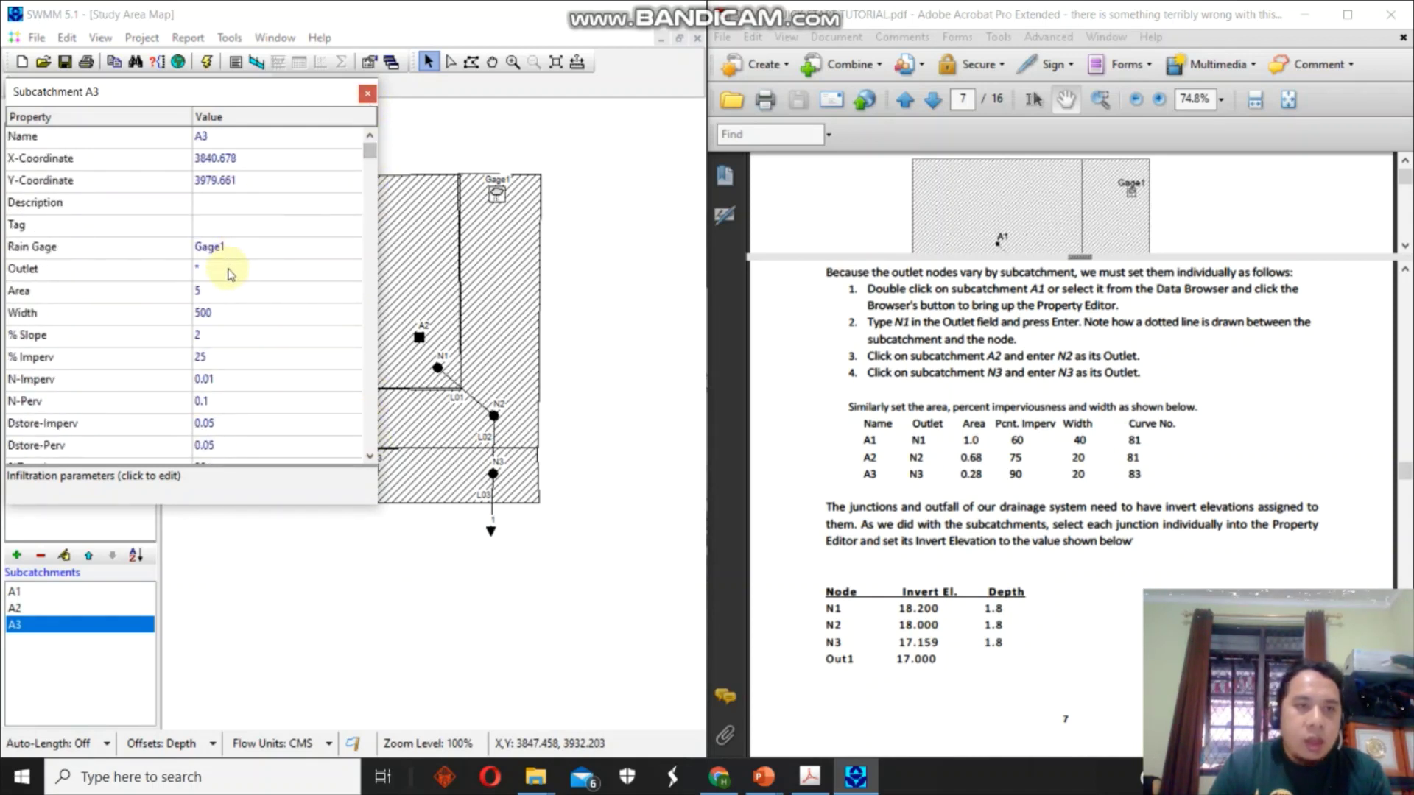
pyautogui.click(228, 294)
pyautogui.write('0.28')
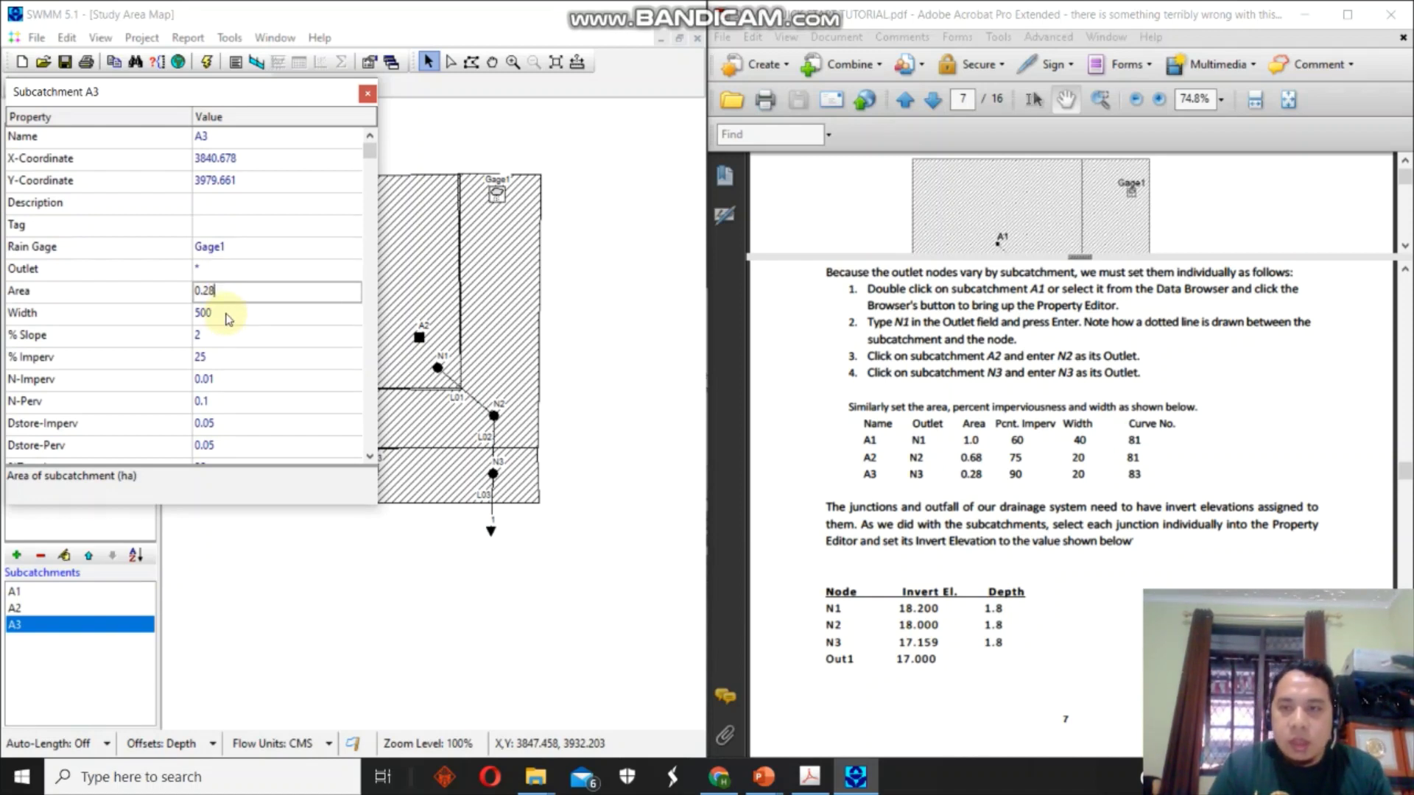
pyautogui.click(228, 314)
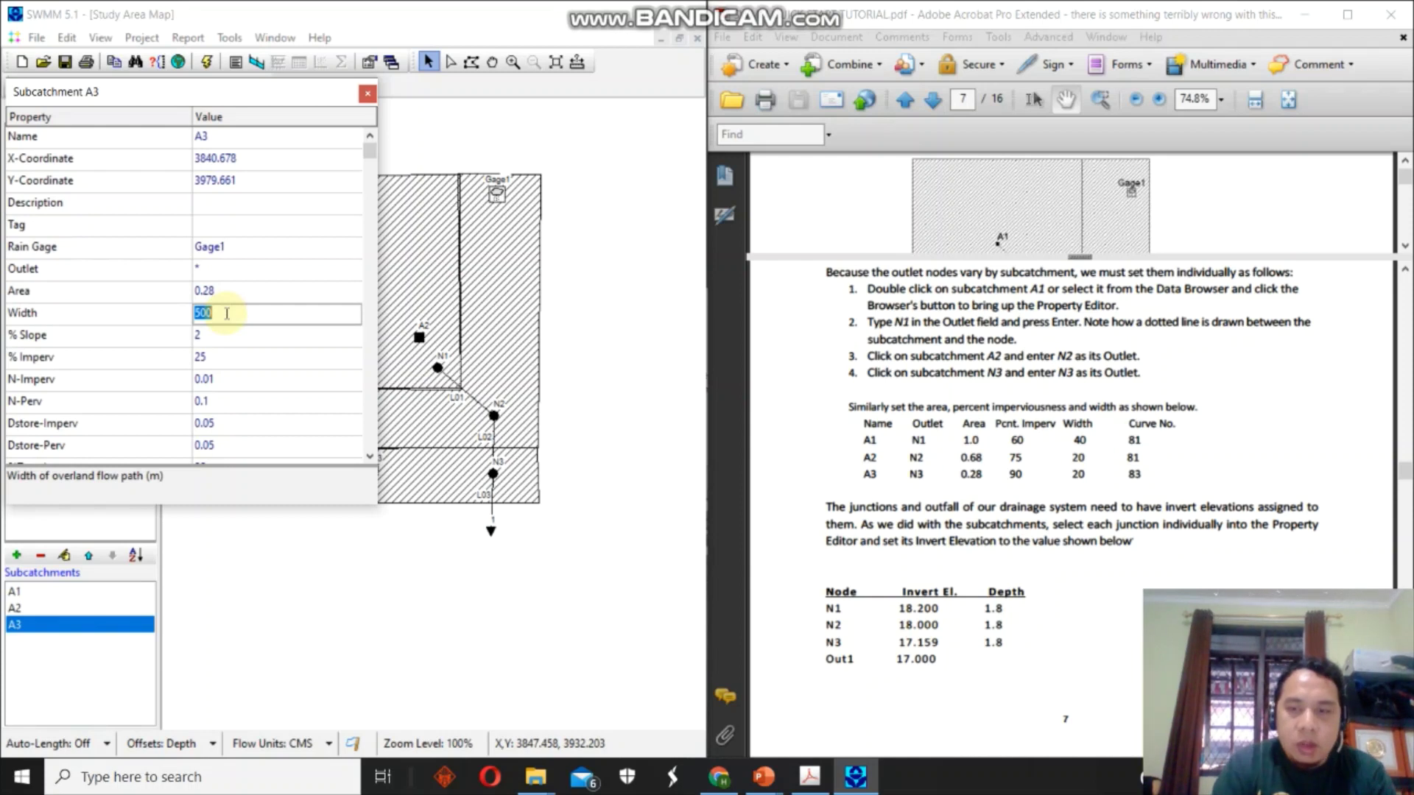
pyautogui.write('20')
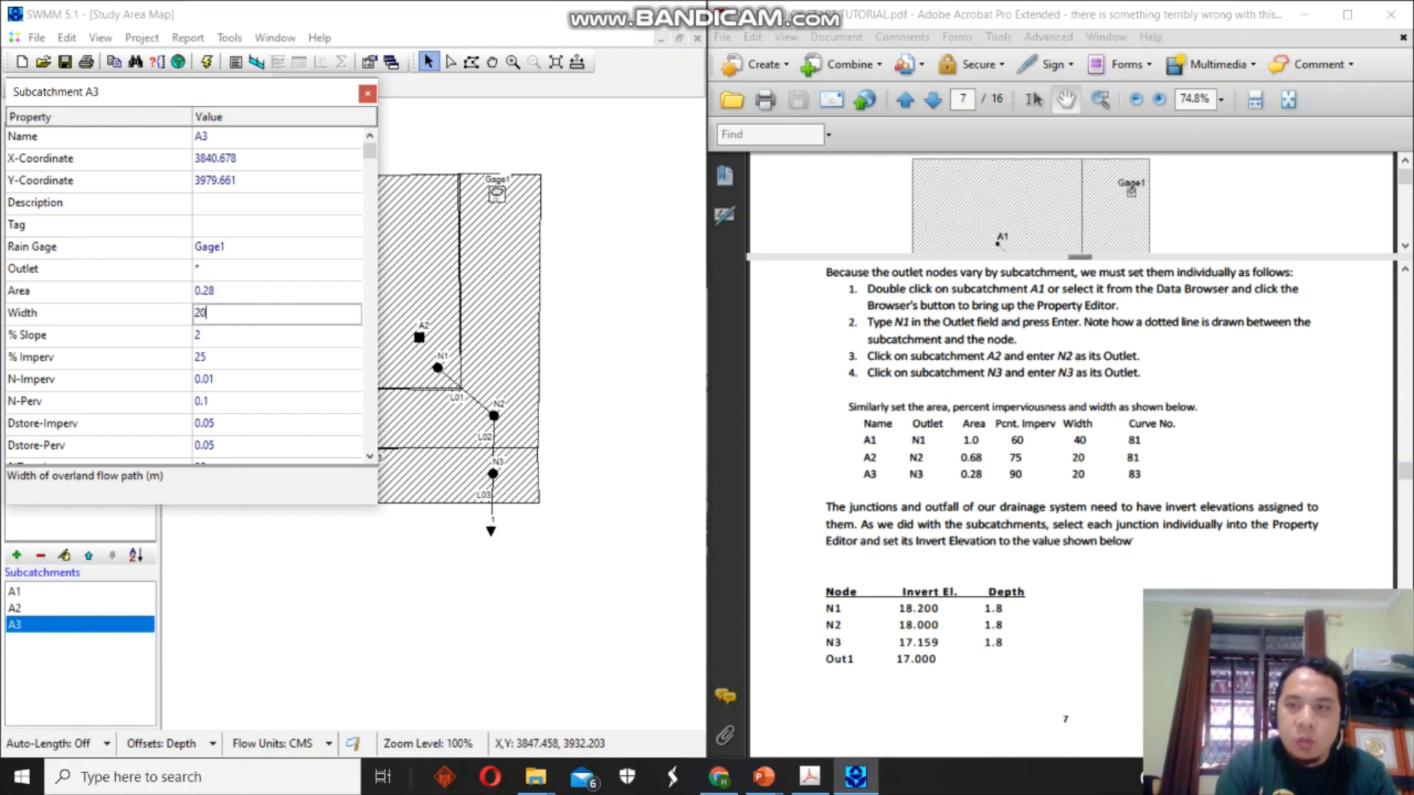
pyautogui.click(240, 360)
pyautogui.write('90')
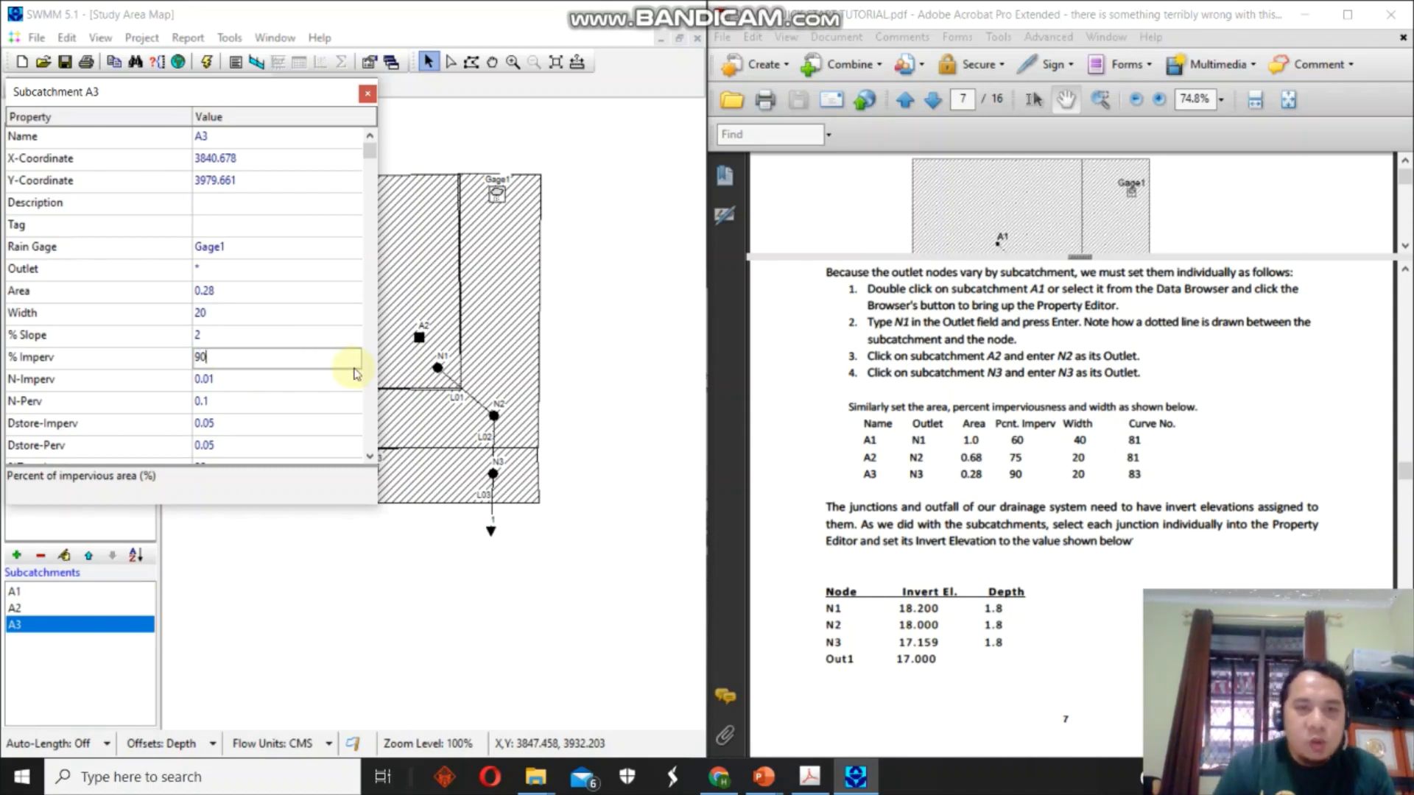
# Set subcatchment A3's infiltration curve number to 83 and close its properties.
pyautogui.moveTo(370, 159); pyautogui.dragTo(370, 436)
pyautogui.click(324, 318)
pyautogui.click(351, 316)
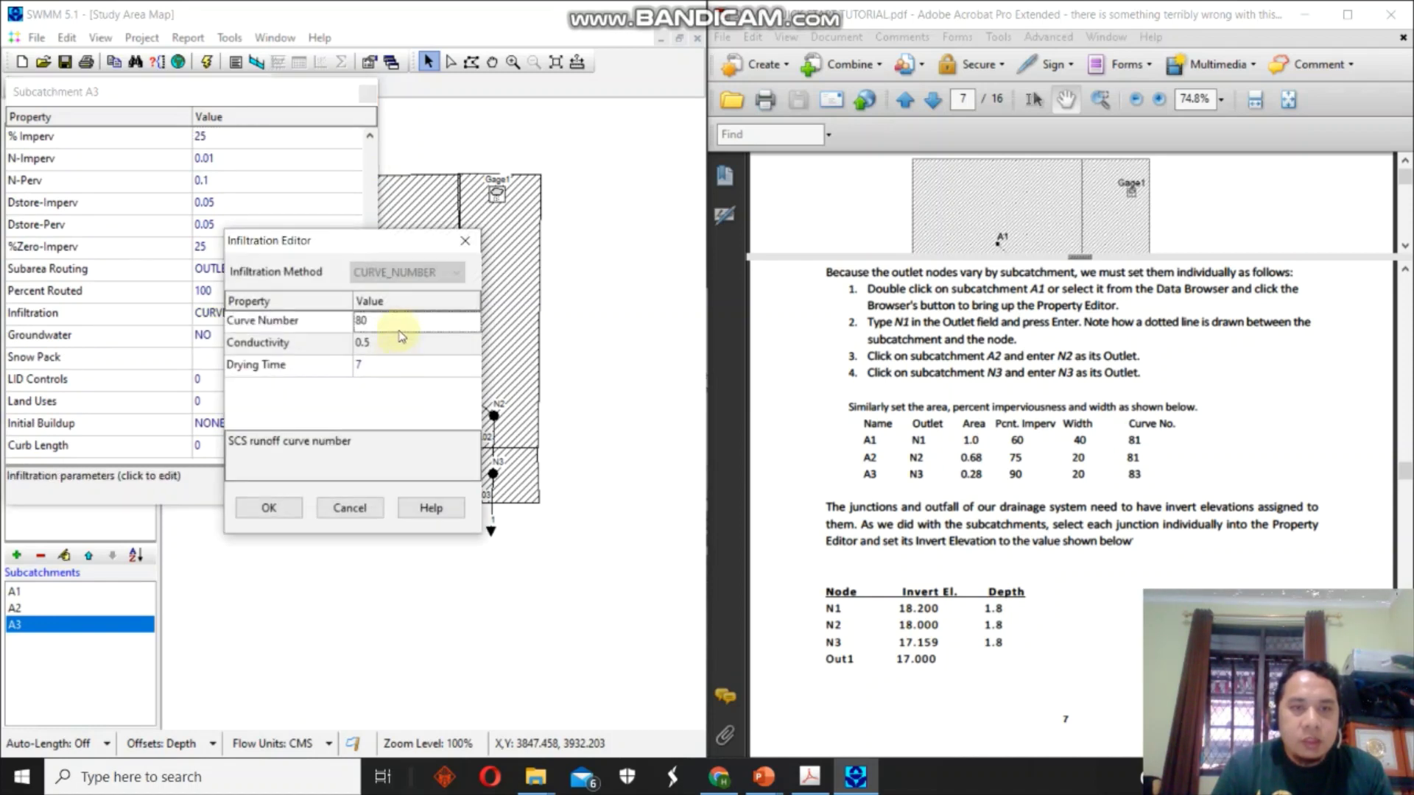
pyautogui.write('83')
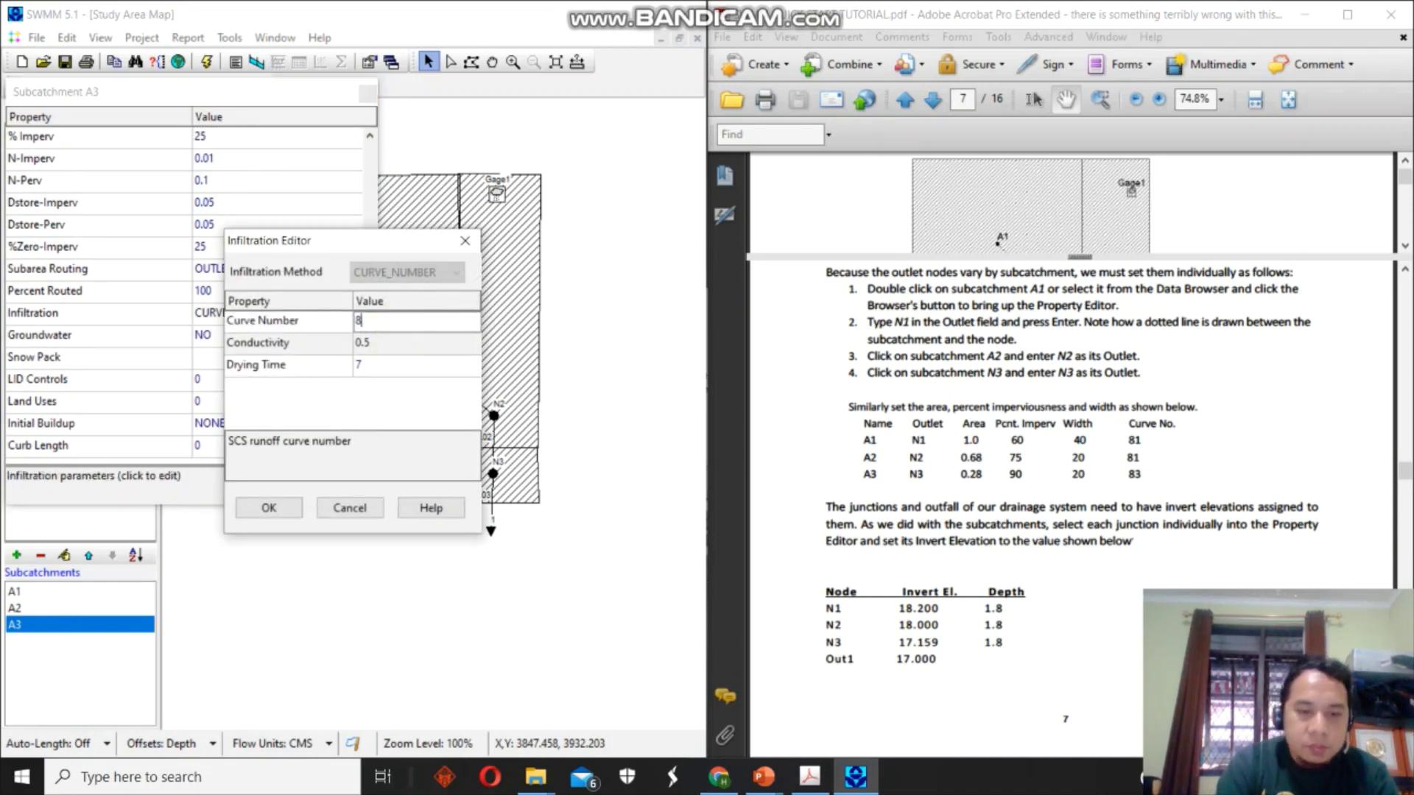
pyautogui.click(293, 514)
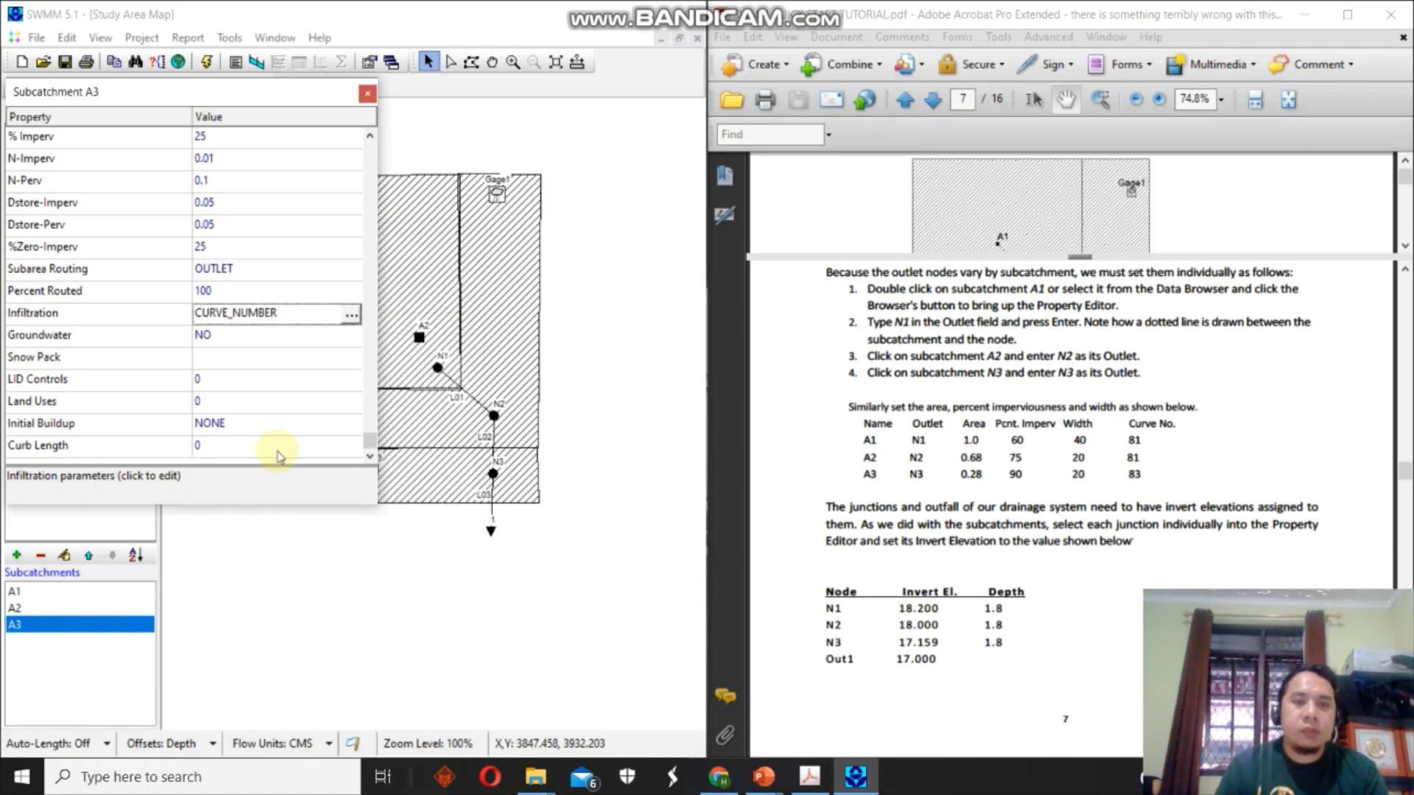
pyautogui.click(367, 94)
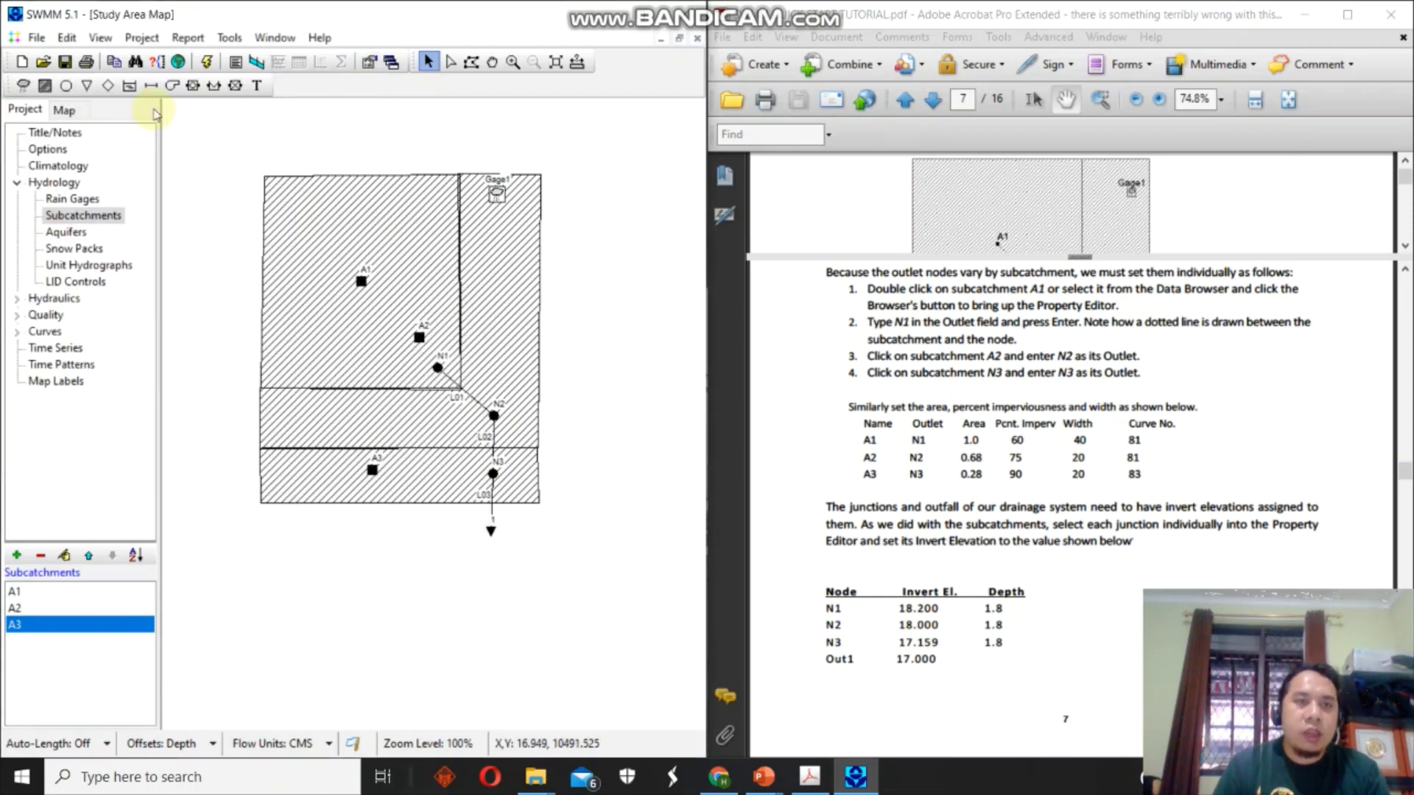
# Start saving the project and browse to the 01 LAT-SWMM folder inside Sertifikasi Pelatihan Prodi > 03 WEBINAR - SWMM.
pyautogui.click(65, 62)
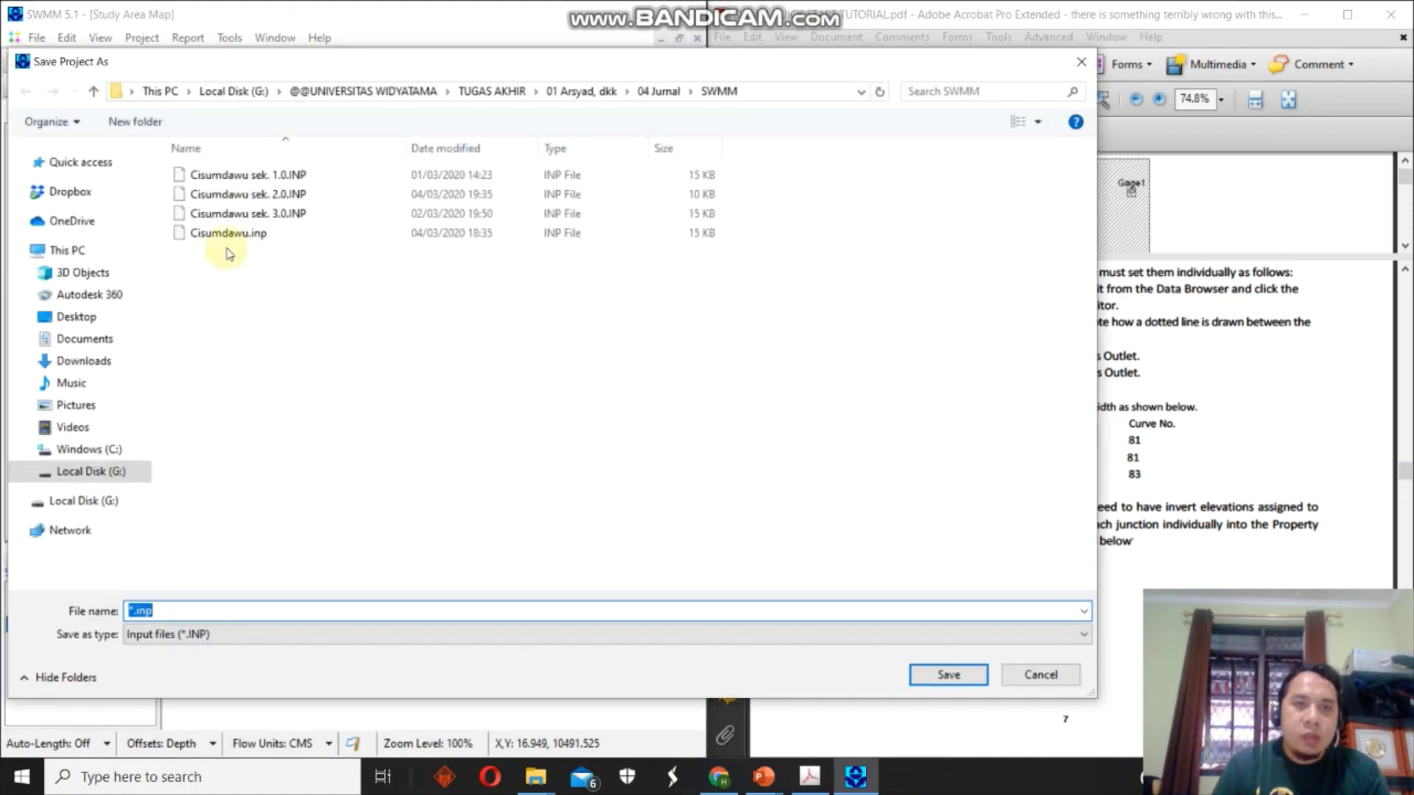
pyautogui.click(363, 91)
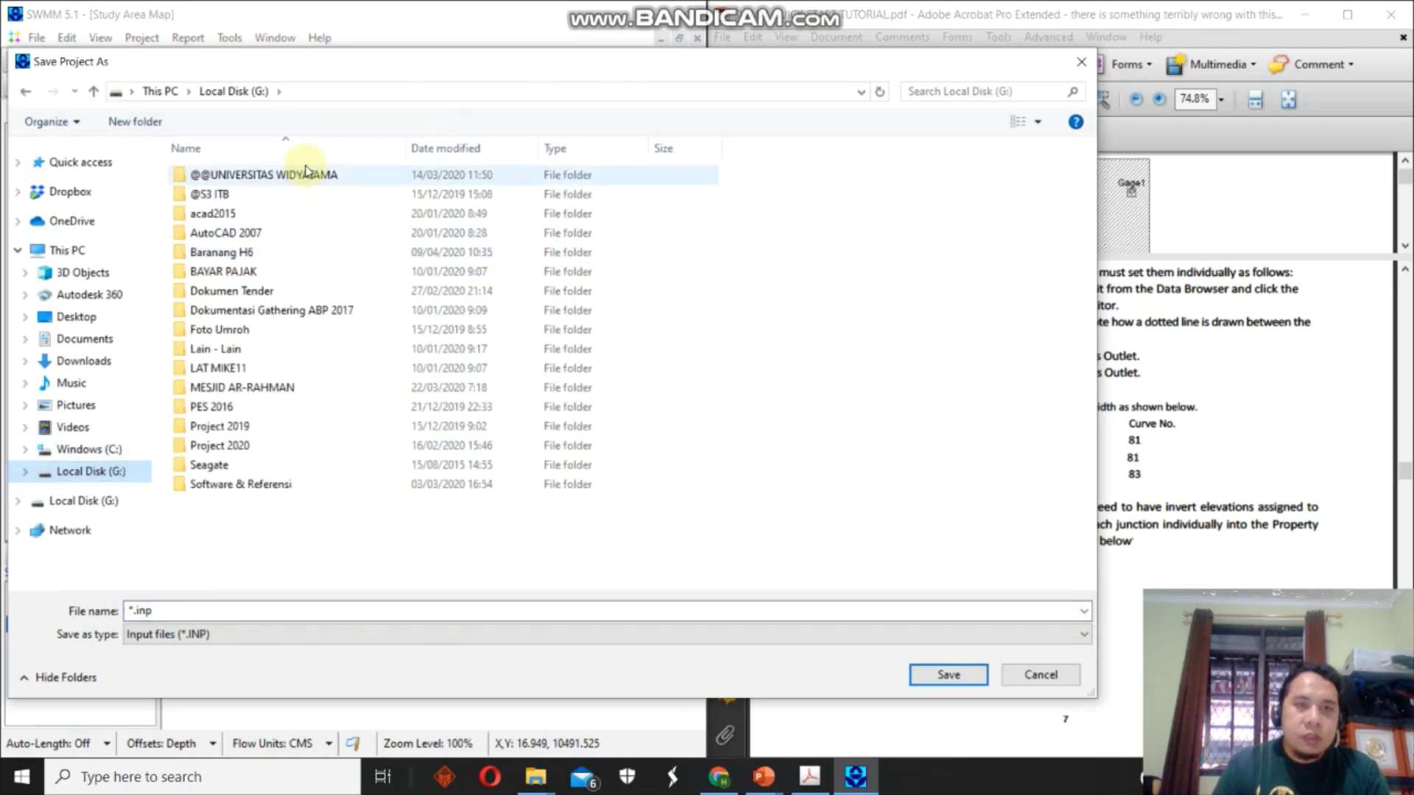
pyautogui.scroll(-3, 315, 489)
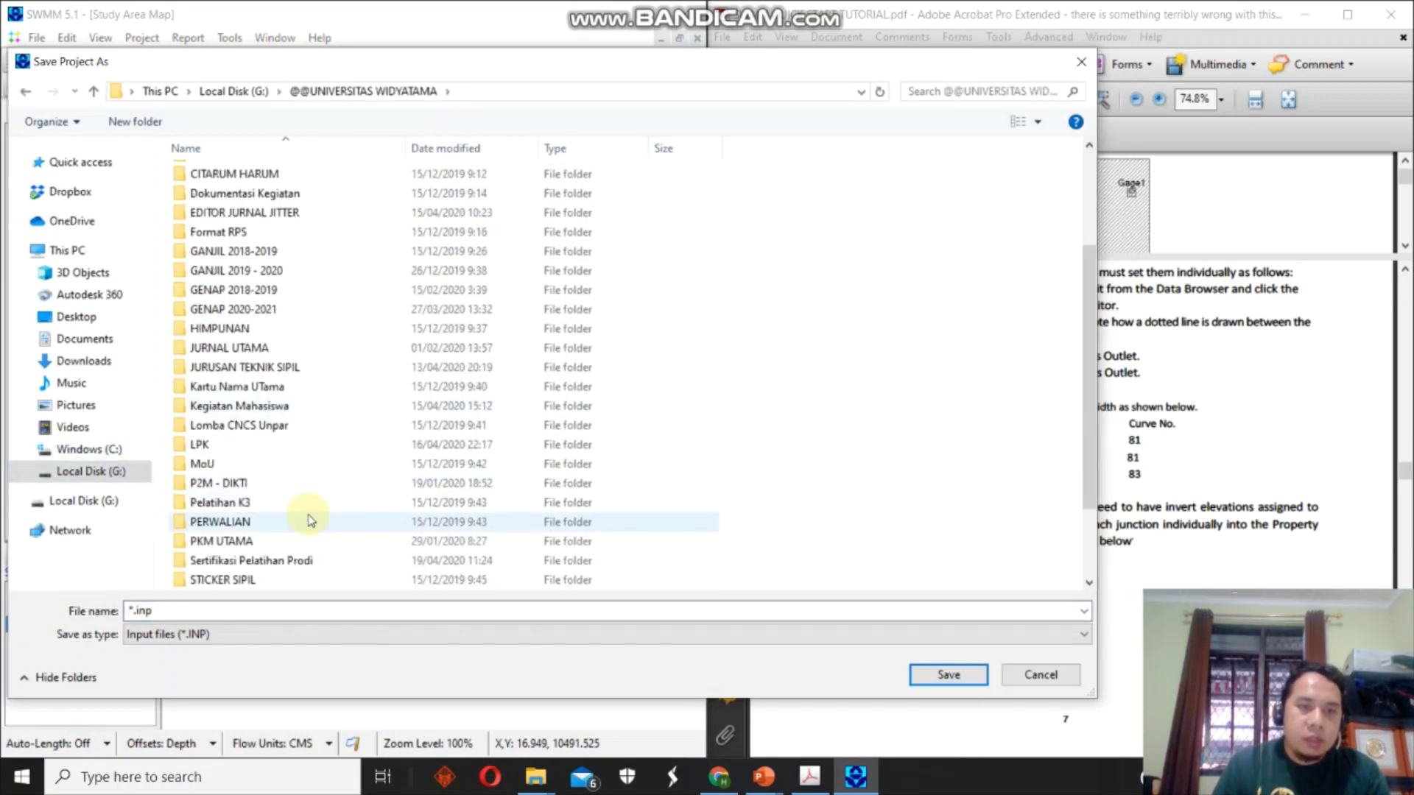
pyautogui.doubleClick(309, 560)
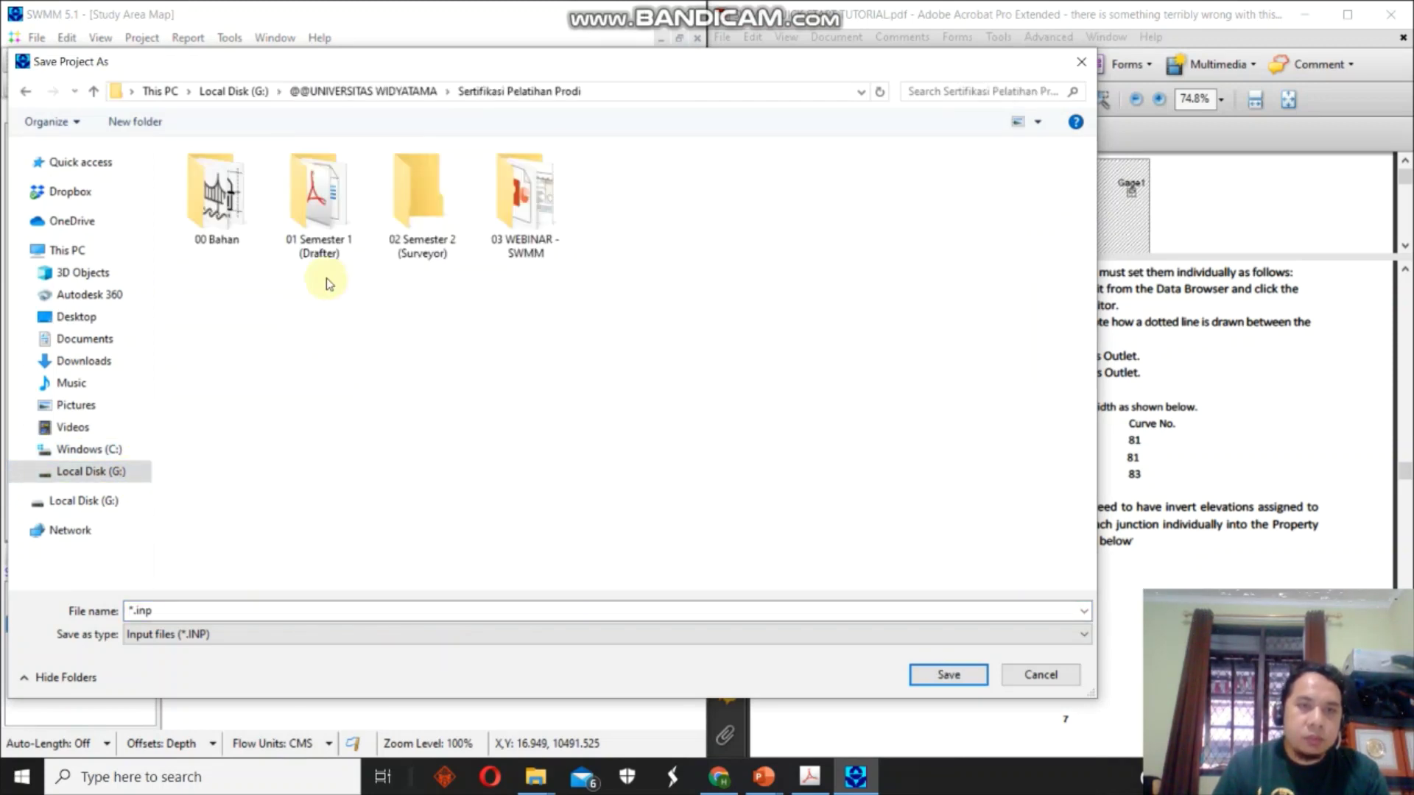
pyautogui.click(508, 220)
pyautogui.press('Return')
pyautogui.doubleClick(253, 195)
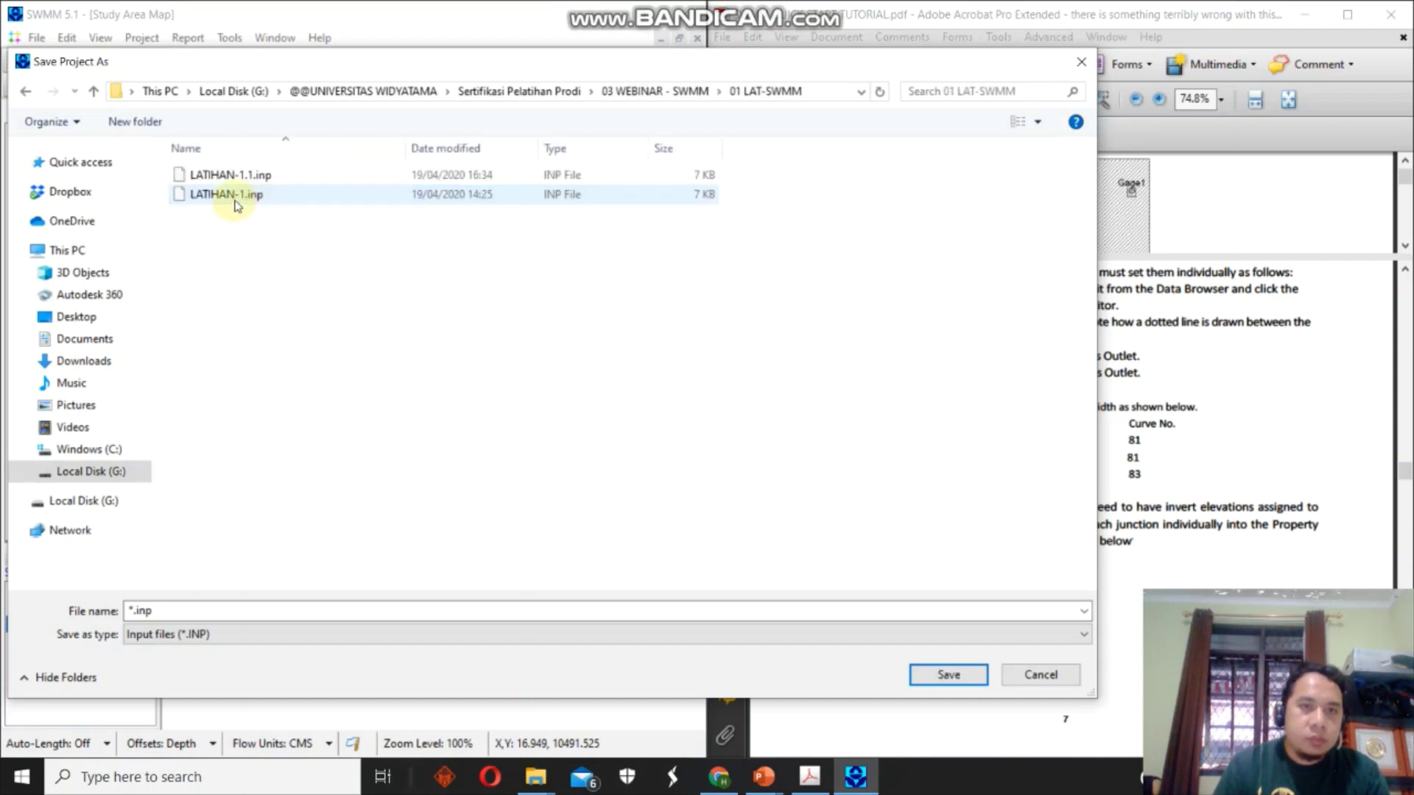
# Save the project as LATIHAN-1.2.inp, basing the name on the existing LATIHAN-1.1.inp, and return to the tutorial PDF.
pyautogui.click(234, 175)
pyautogui.click(190, 607)
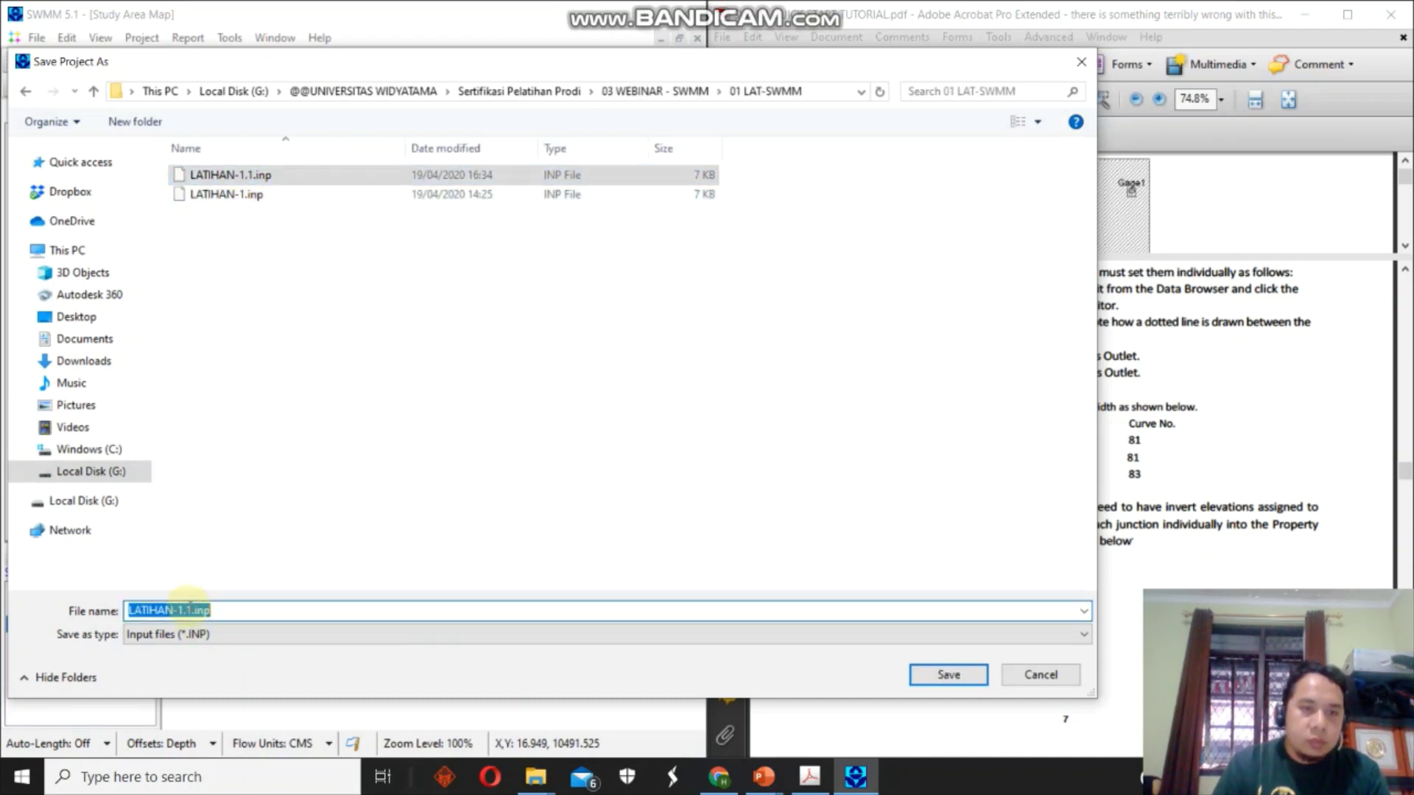
pyautogui.click(189, 609)
pyautogui.press('BackSpace')
pyautogui.write('2')
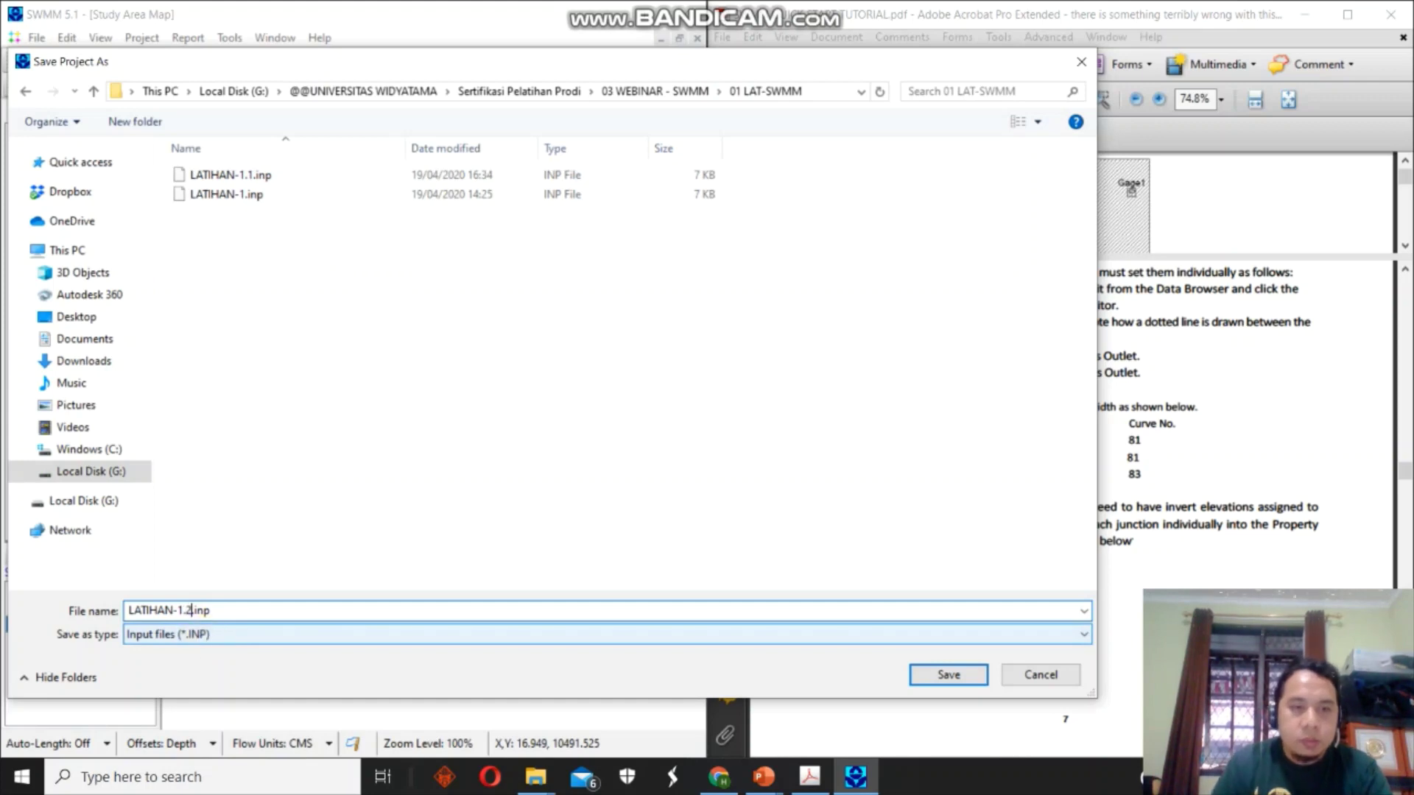
pyautogui.click(948, 674)
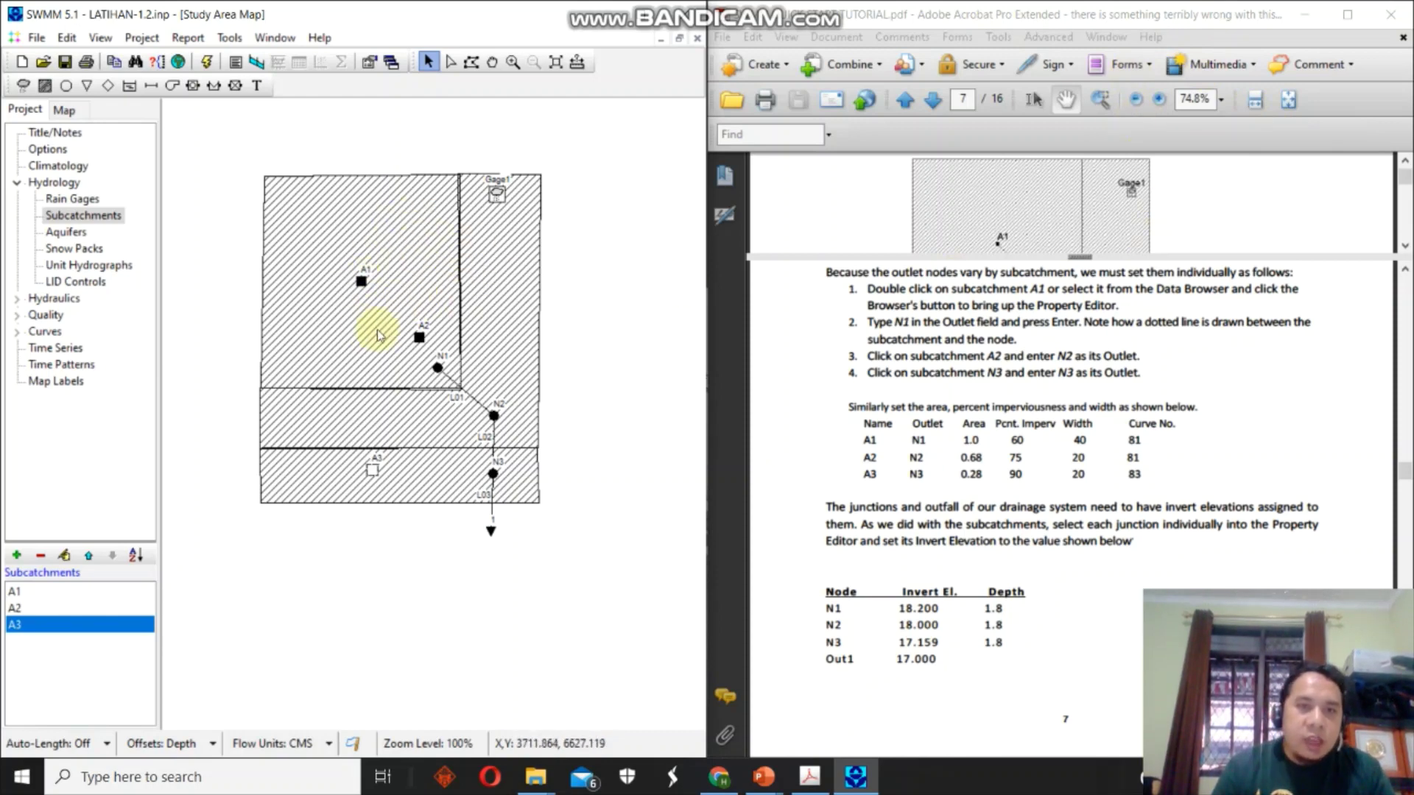
pyautogui.click(1045, 335)
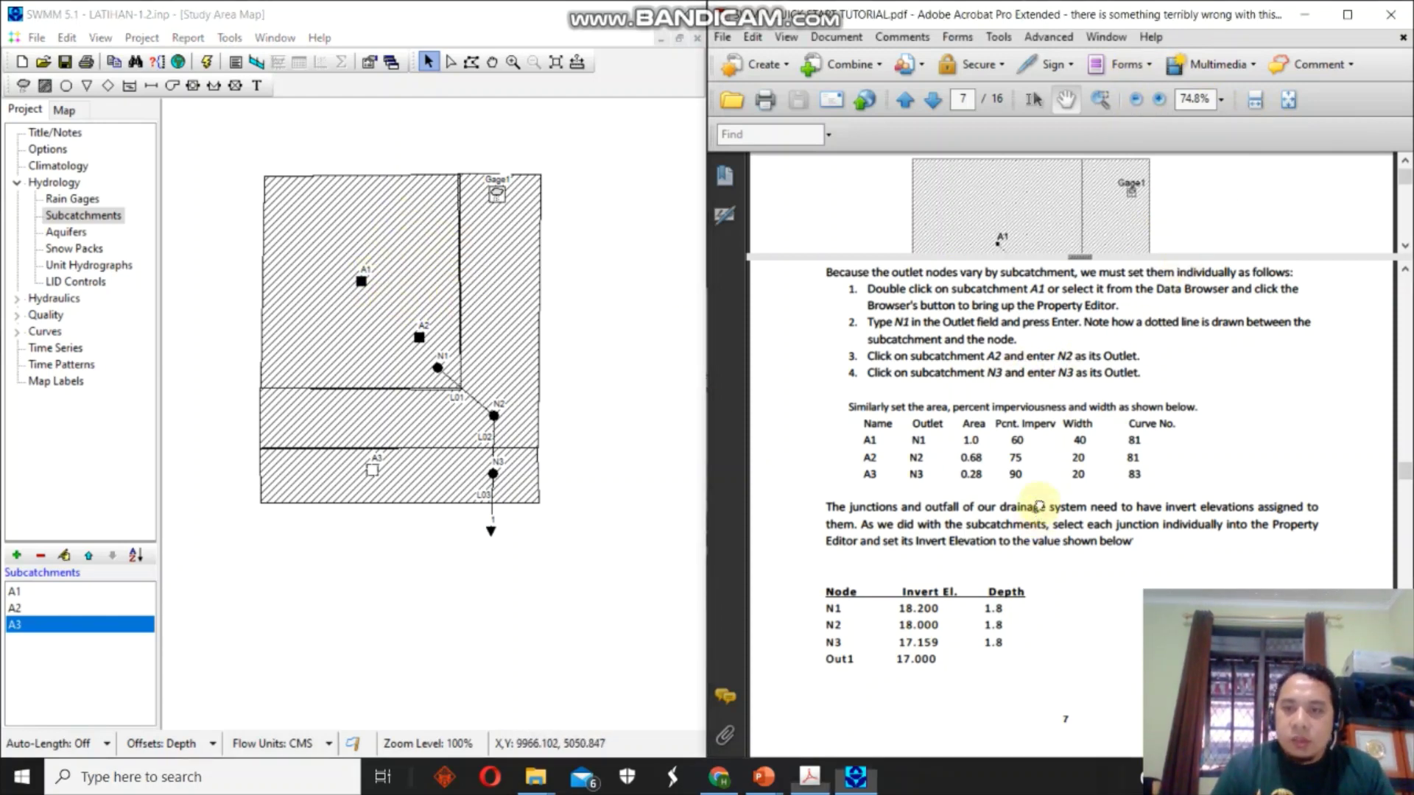
# Set subcatchment A1's outlet to node N1 and close its properties.
pyautogui.scroll(-5, 1044, 335)
pyautogui.moveTo(1045, 335)
pyautogui.mouseDown()
pyautogui.moveTo(1046, 321)
pyautogui.moveTo(1060, 439)
pyautogui.mouseUp()
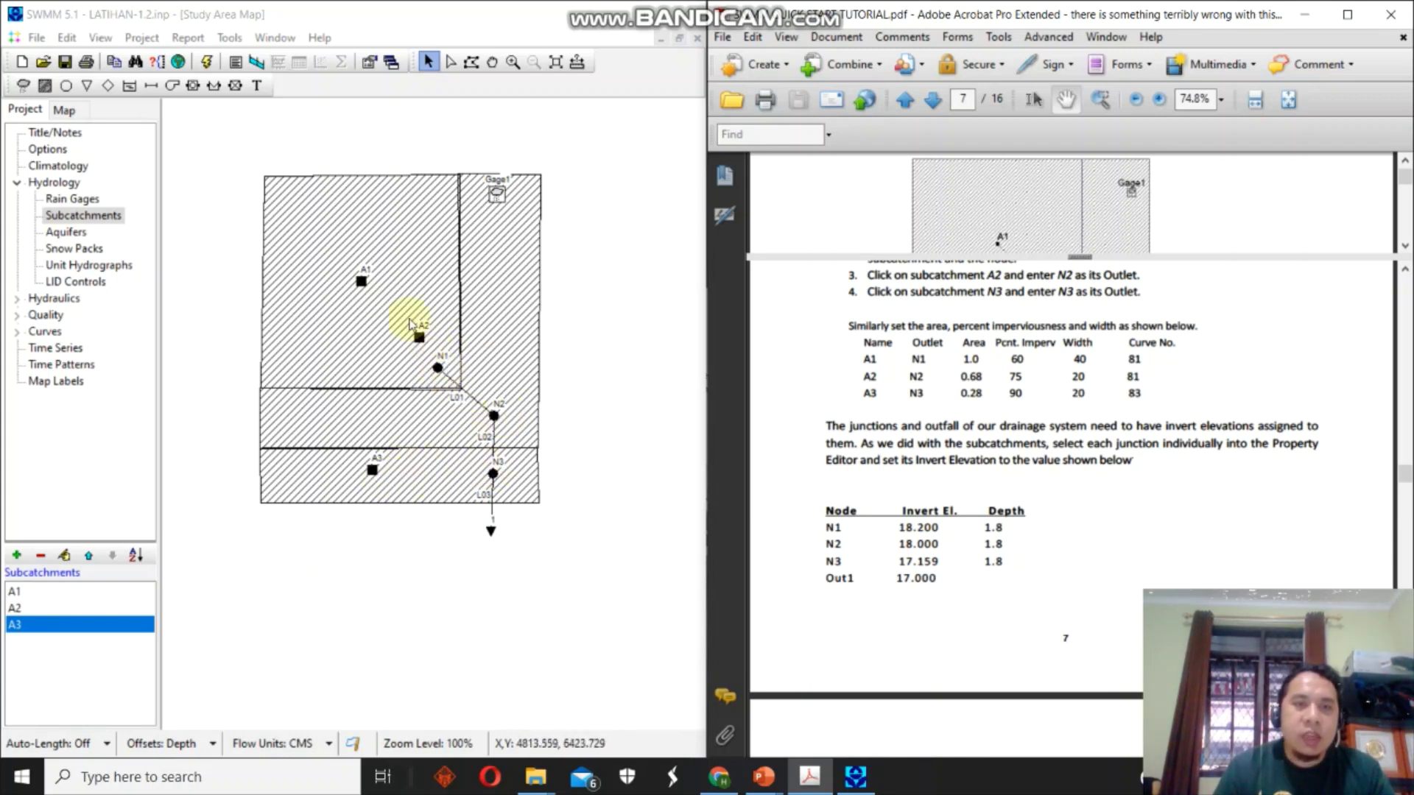
pyautogui.doubleClick(361, 283)
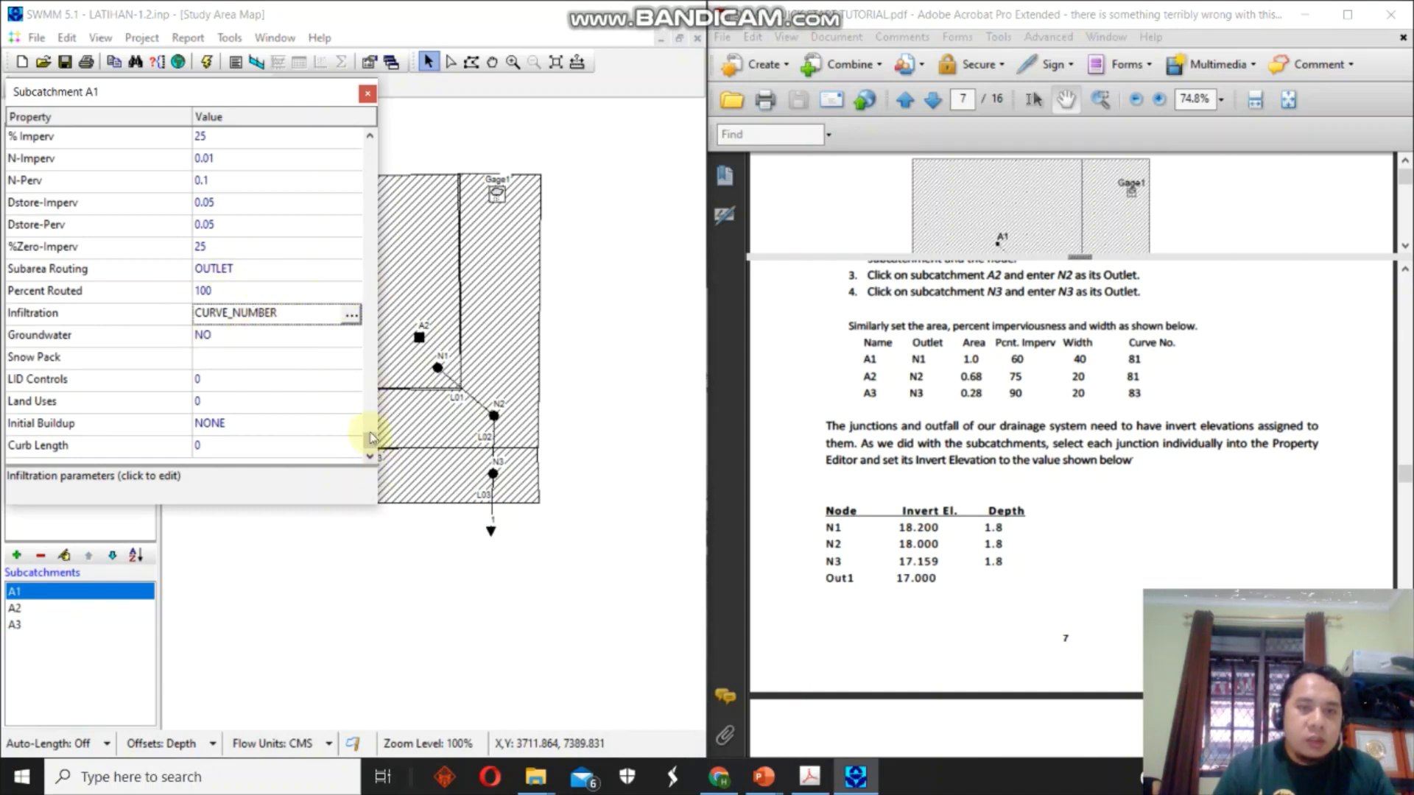
pyautogui.moveTo(370, 437); pyautogui.dragTo(384, 133)
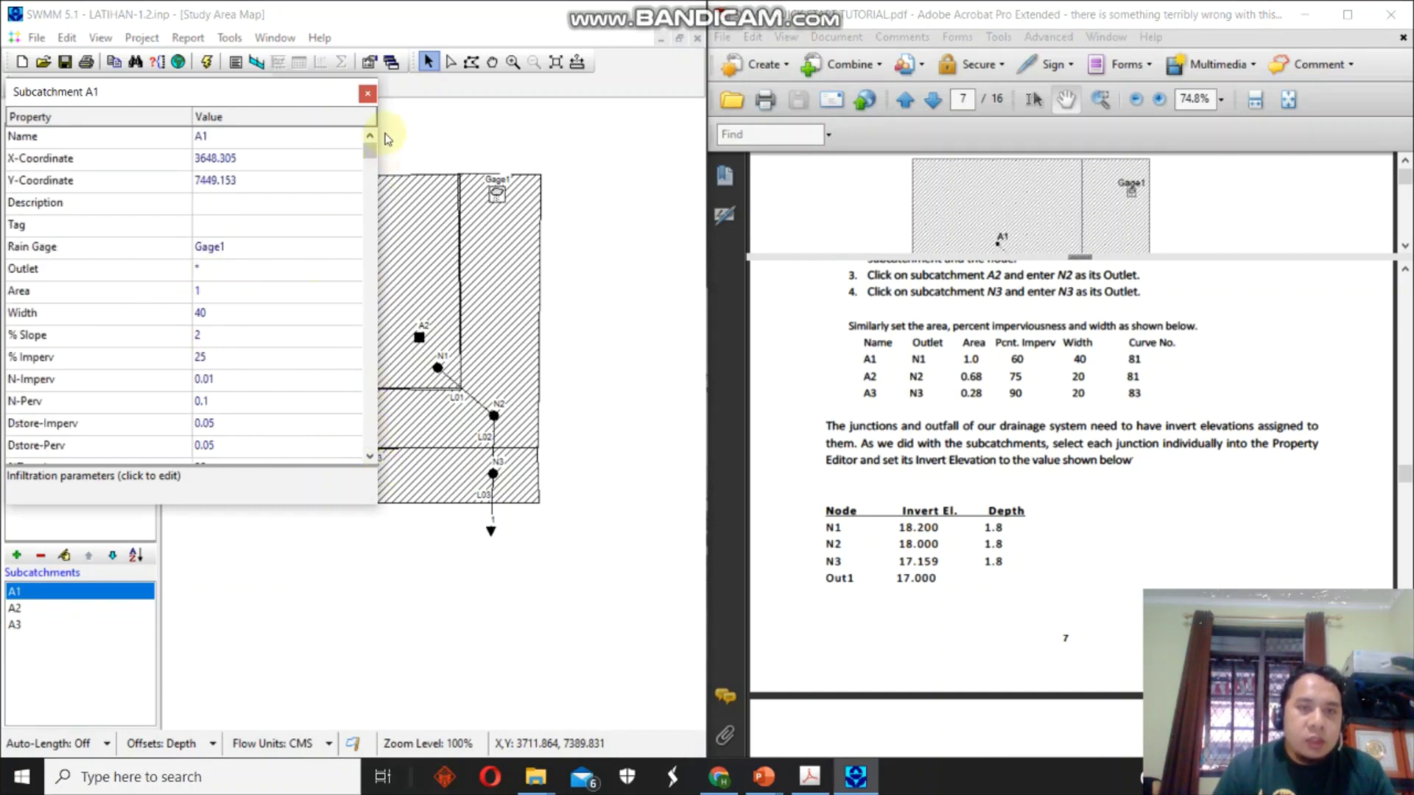
pyautogui.click(231, 266)
pyautogui.write('N1')
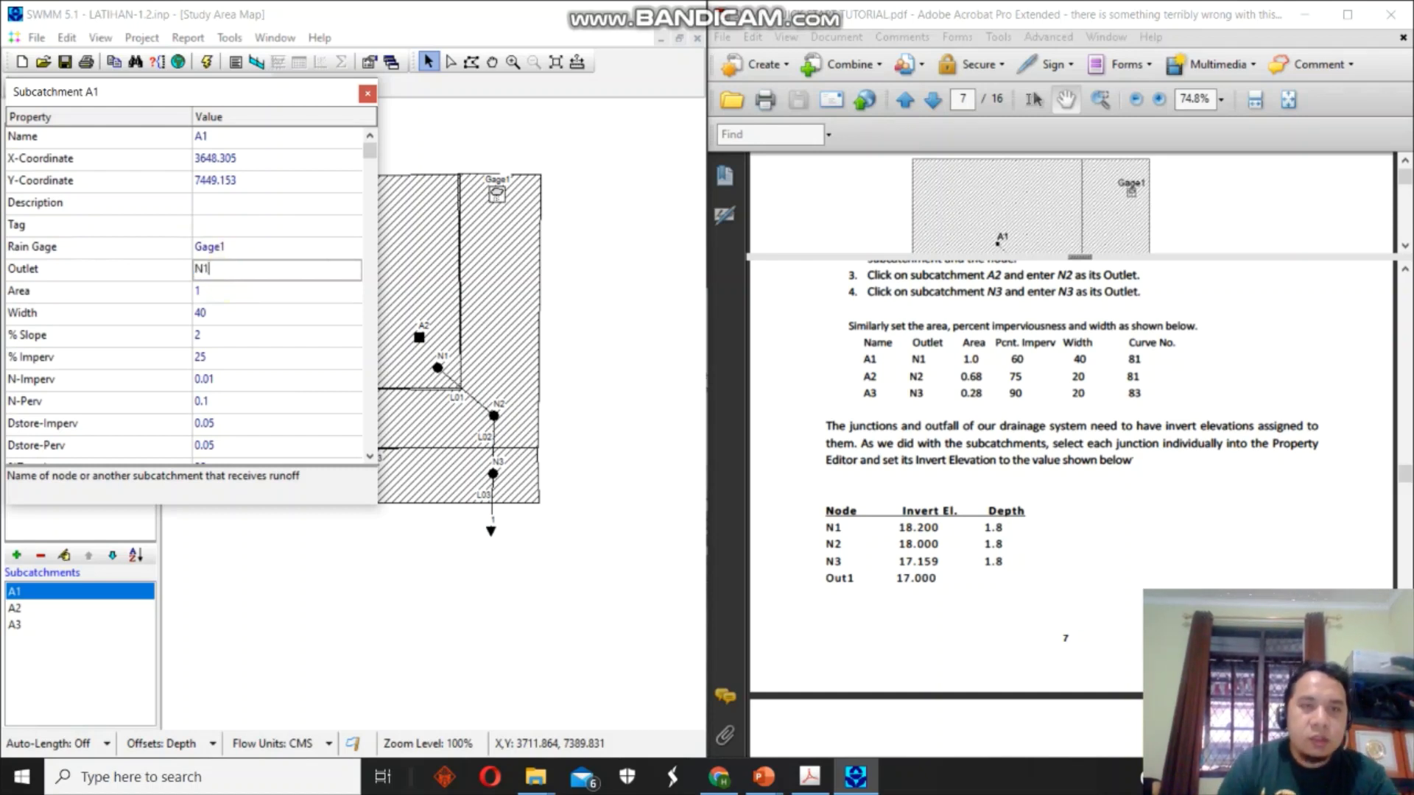
pyautogui.click(367, 93)
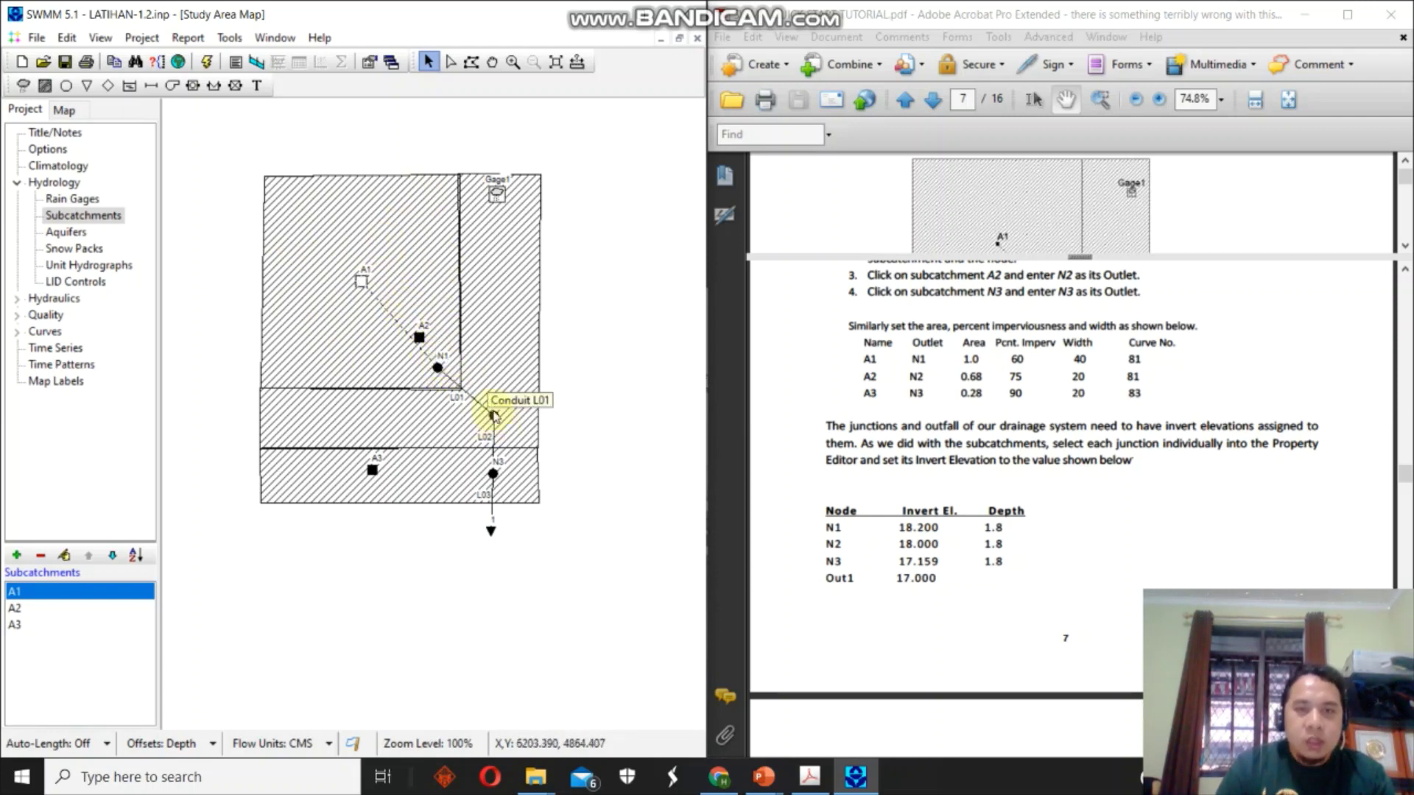
# Set subcatchment A2's outlet to N2 and subcatchment A3's outlet to N3, closing each property editor.
pyautogui.doubleClick(419, 340)
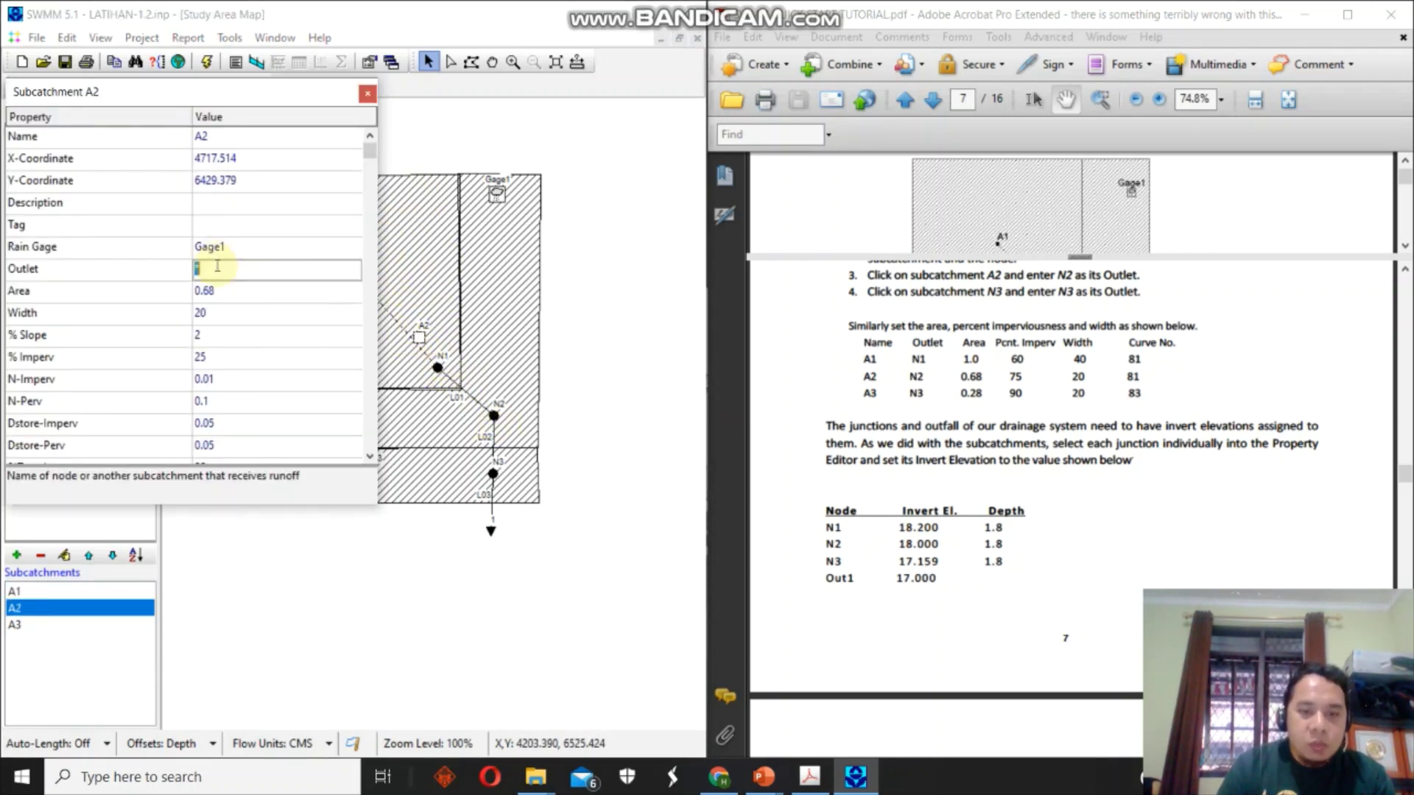
pyautogui.write('N2')
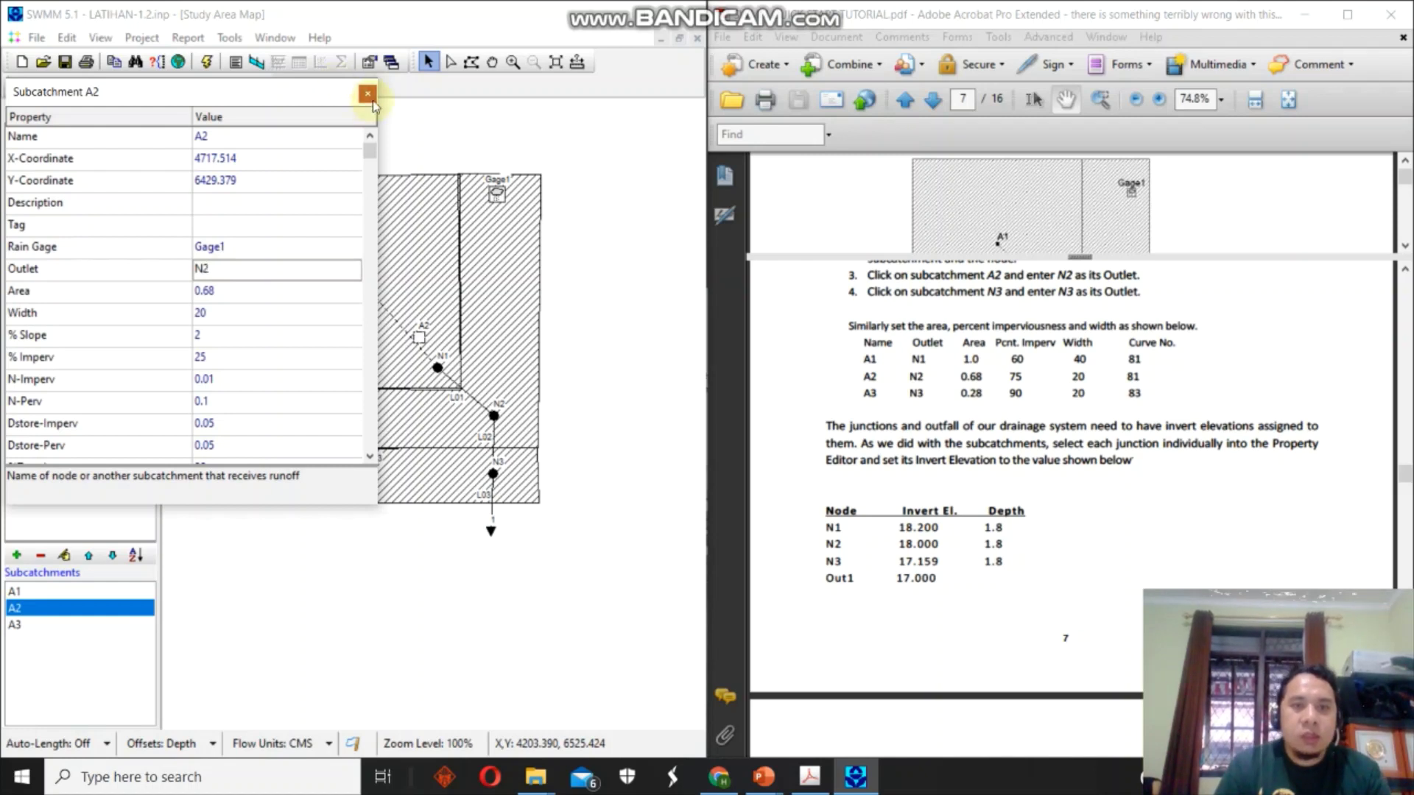
pyautogui.click(368, 93)
pyautogui.doubleClick(374, 471)
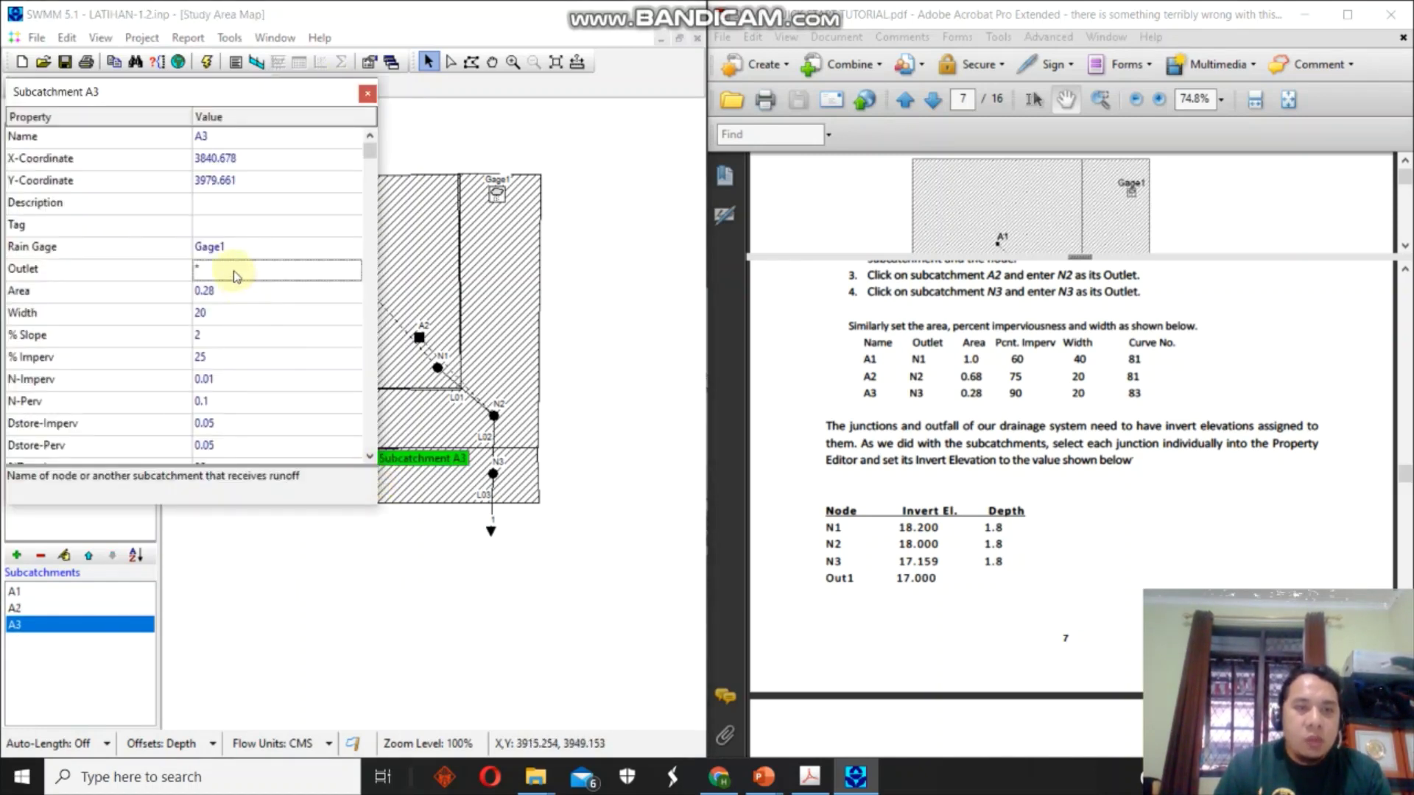
pyautogui.write('N3')
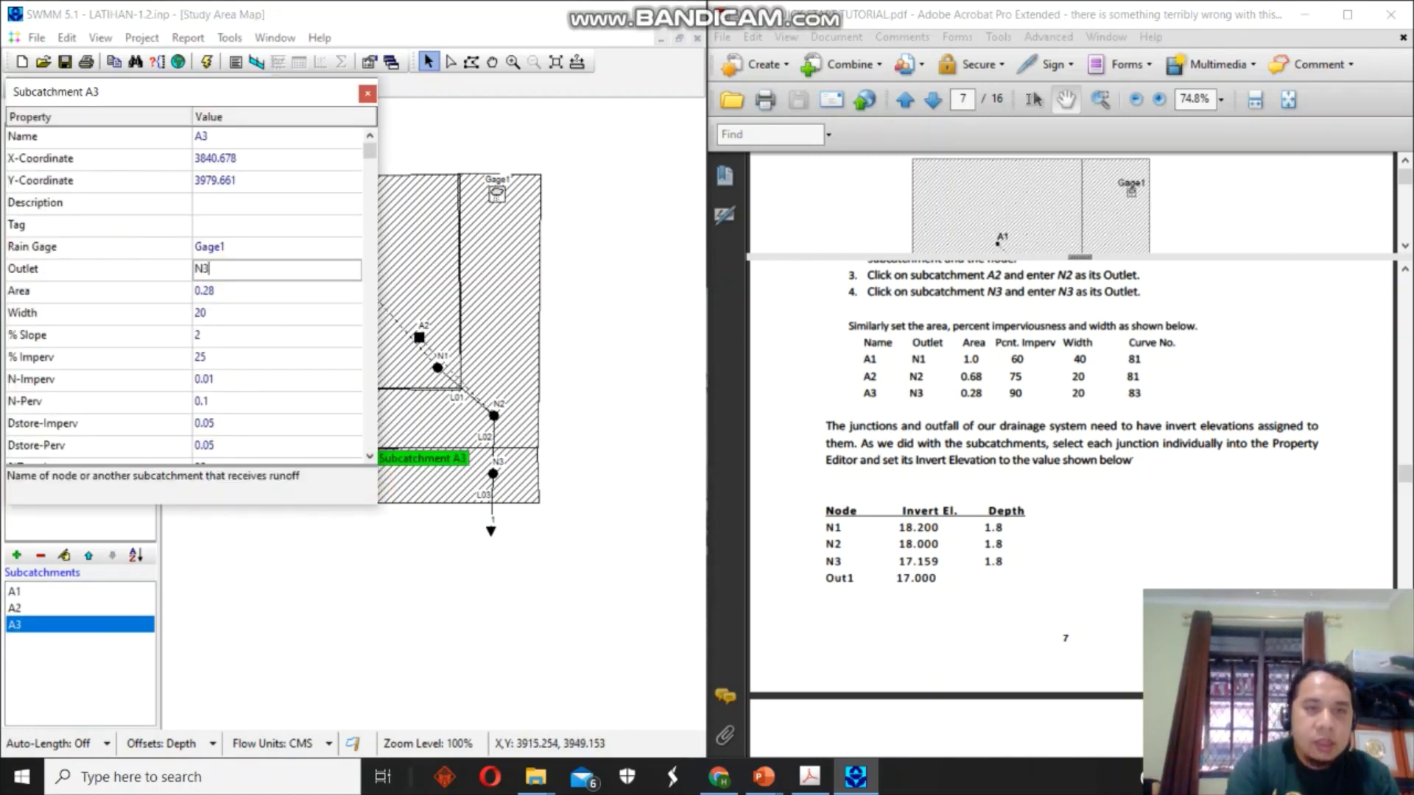
pyautogui.click(368, 94)
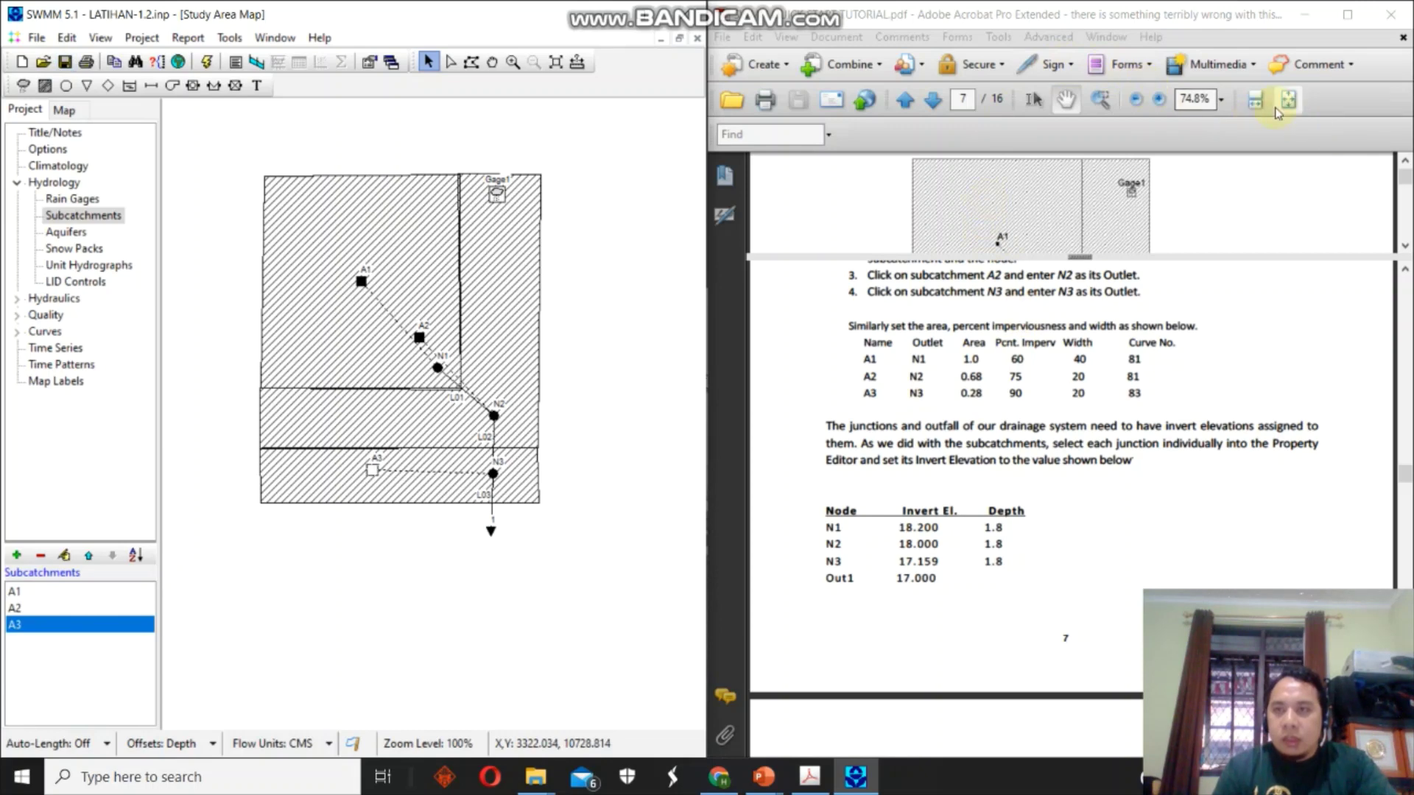
# Review the tutorial's node table and switch to the PowerPoint slide with the pipe profile to examine node elevations, depths and conduit lengths.
pyautogui.moveTo(1013, 450); pyautogui.dragTo(1026, 337)
pyautogui.scroll(1, 1026, 338)
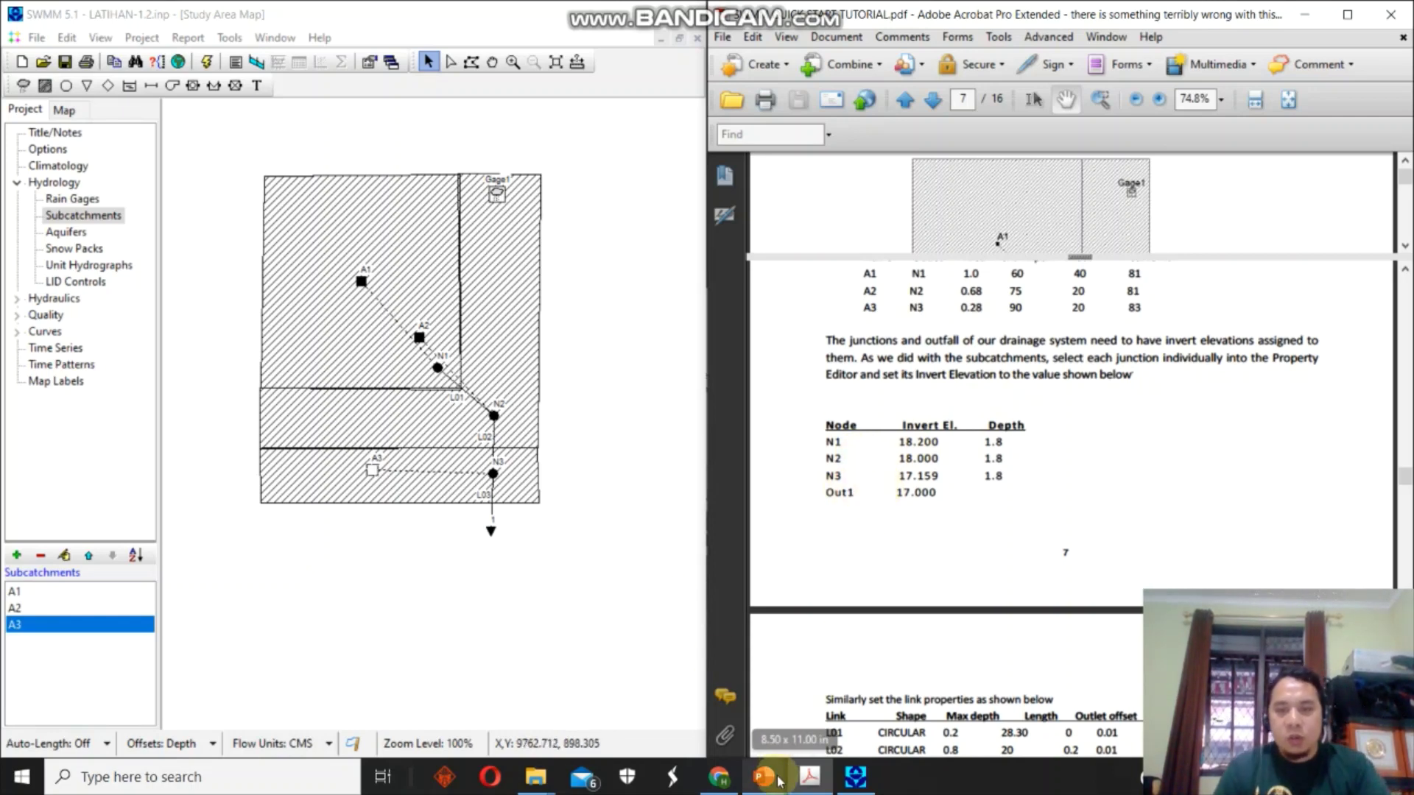
pyautogui.moveTo(778, 782)
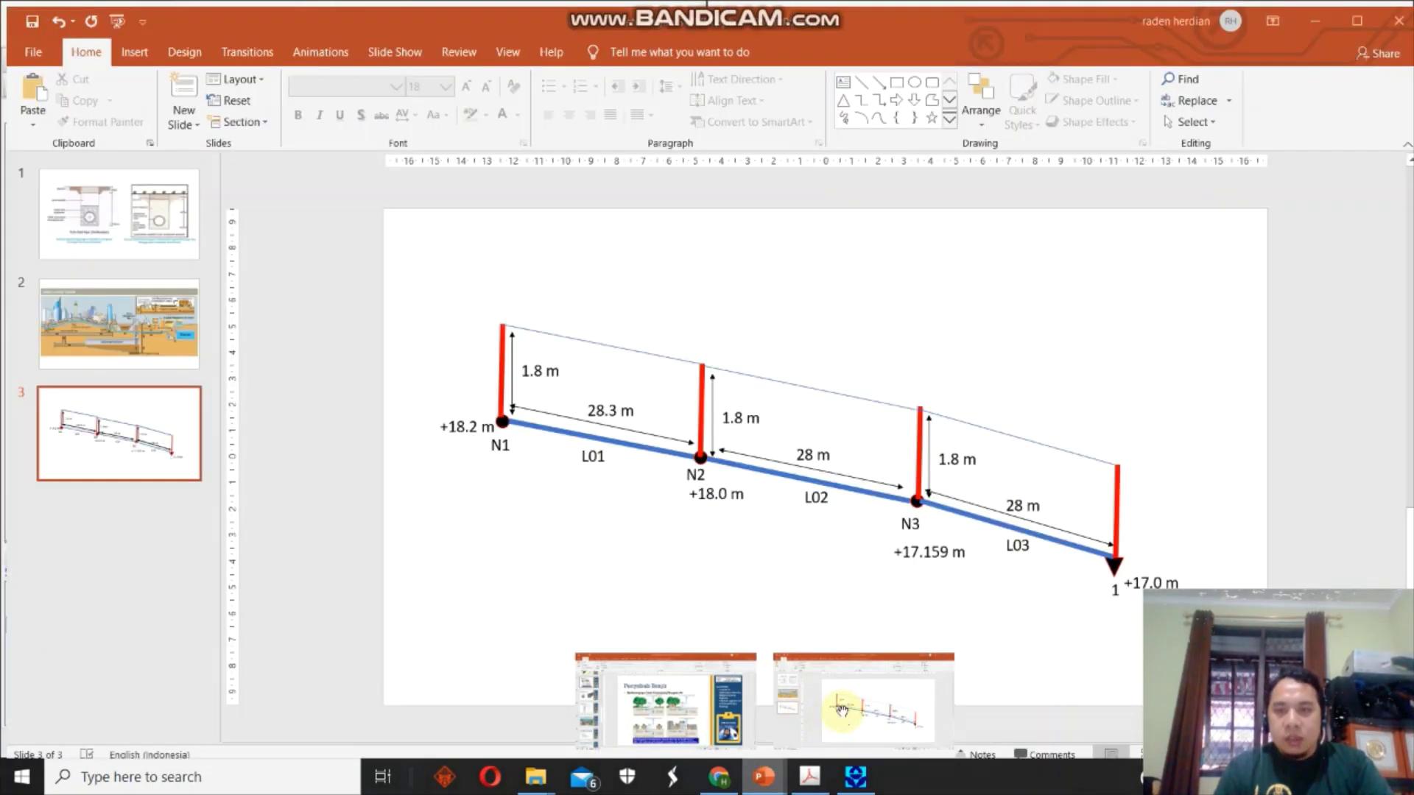
pyautogui.click(847, 710)
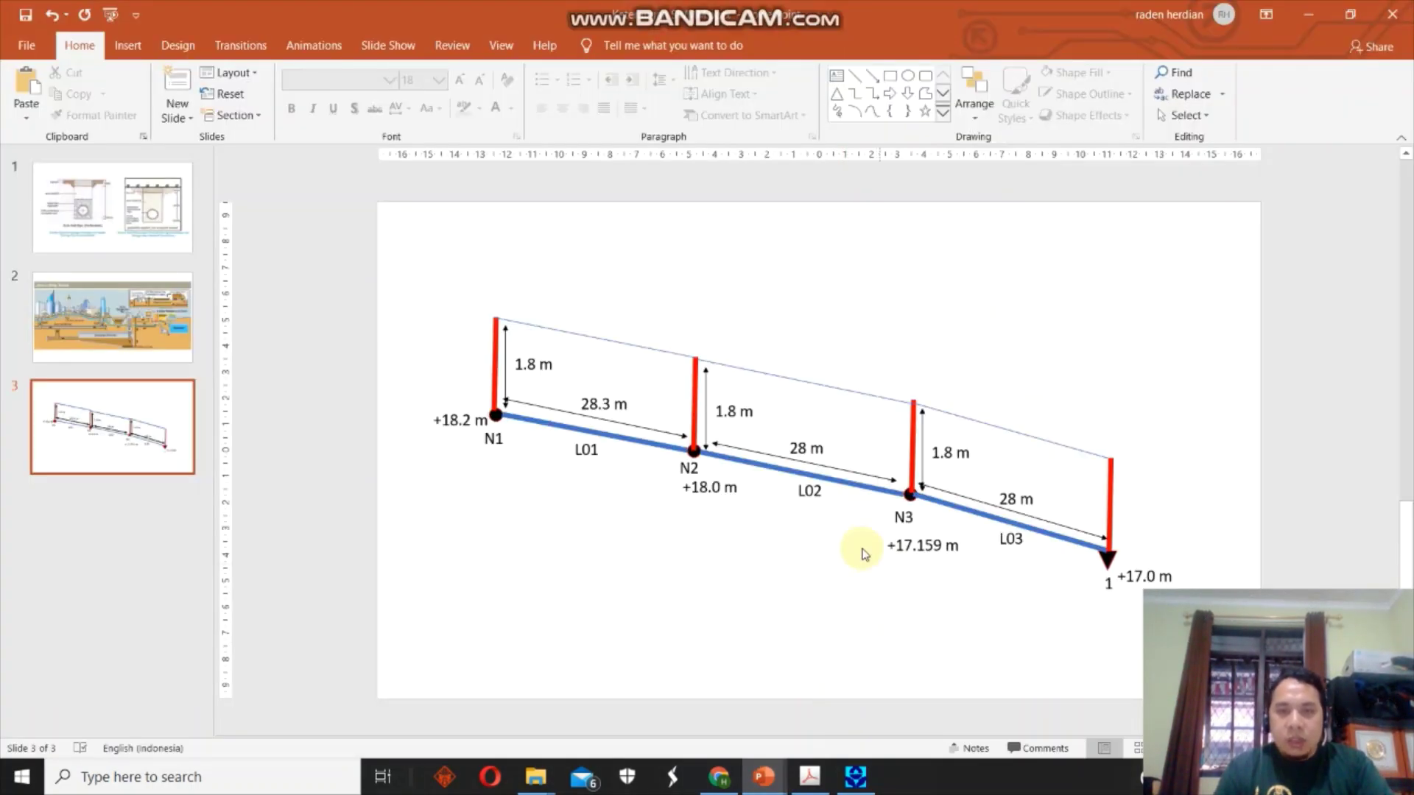
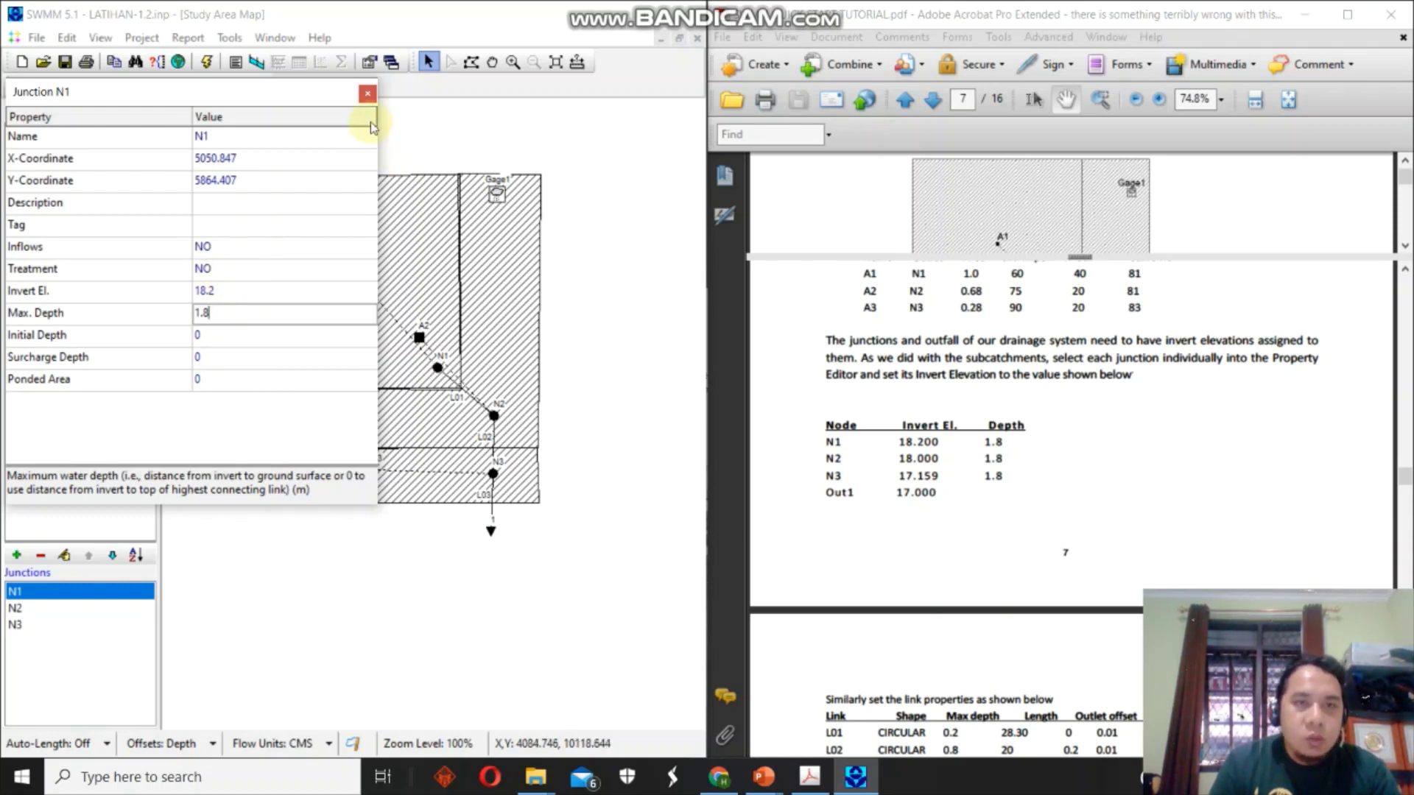
# Close junction N1's properties and set junction N2's invert elevation to 18 and maximum depth to 1.8.
pyautogui.click(367, 93)
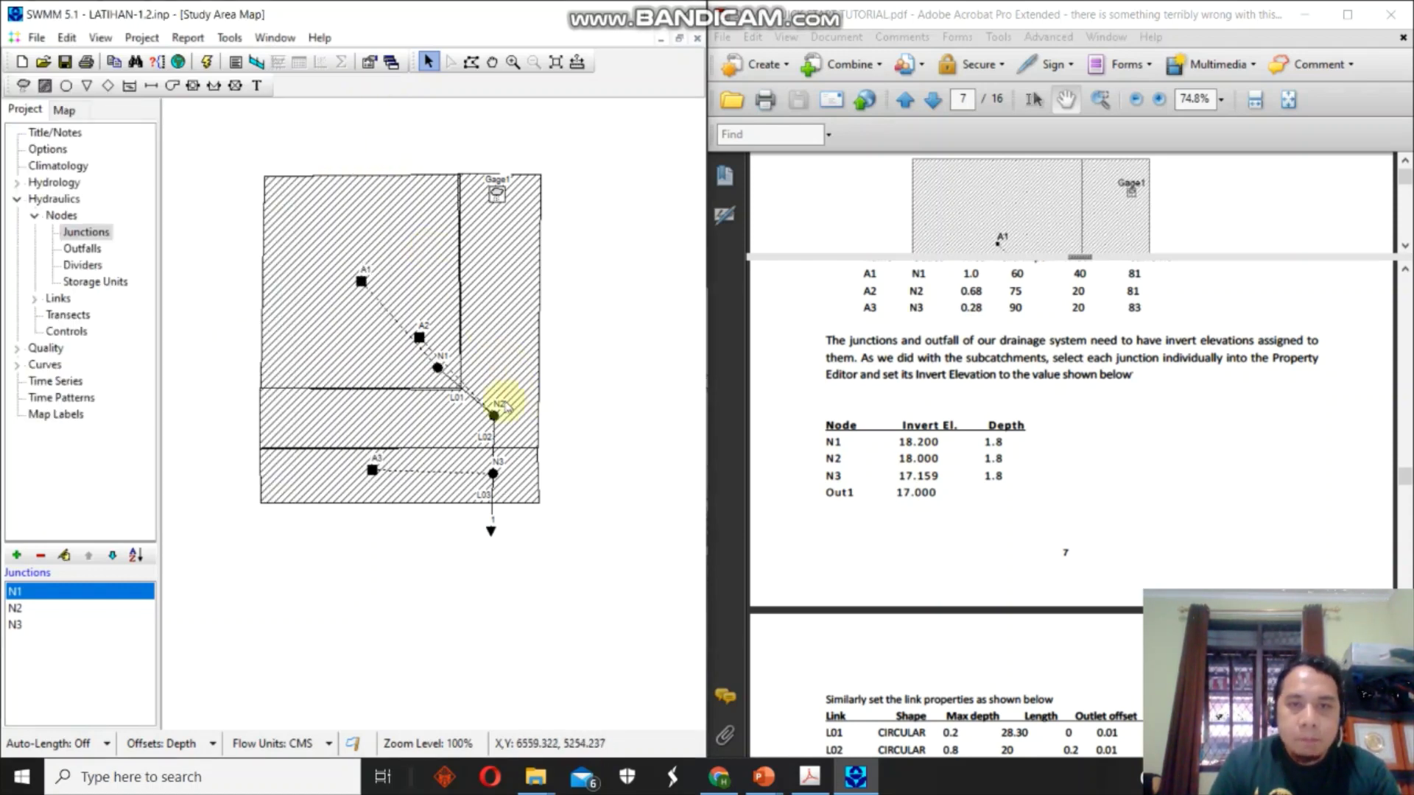
pyautogui.doubleClick(493, 416)
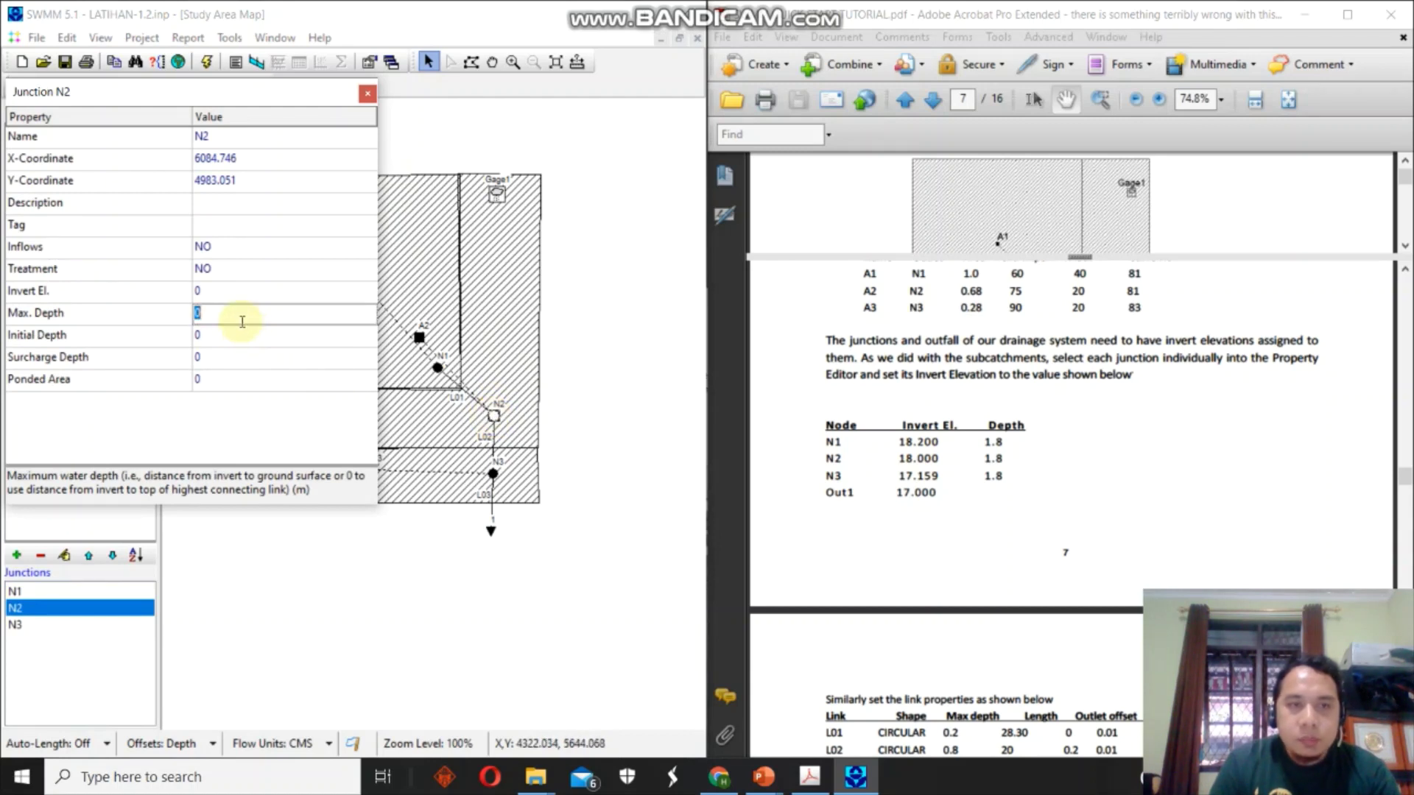
pyautogui.click(245, 291)
pyautogui.write('18')
pyautogui.click(219, 313)
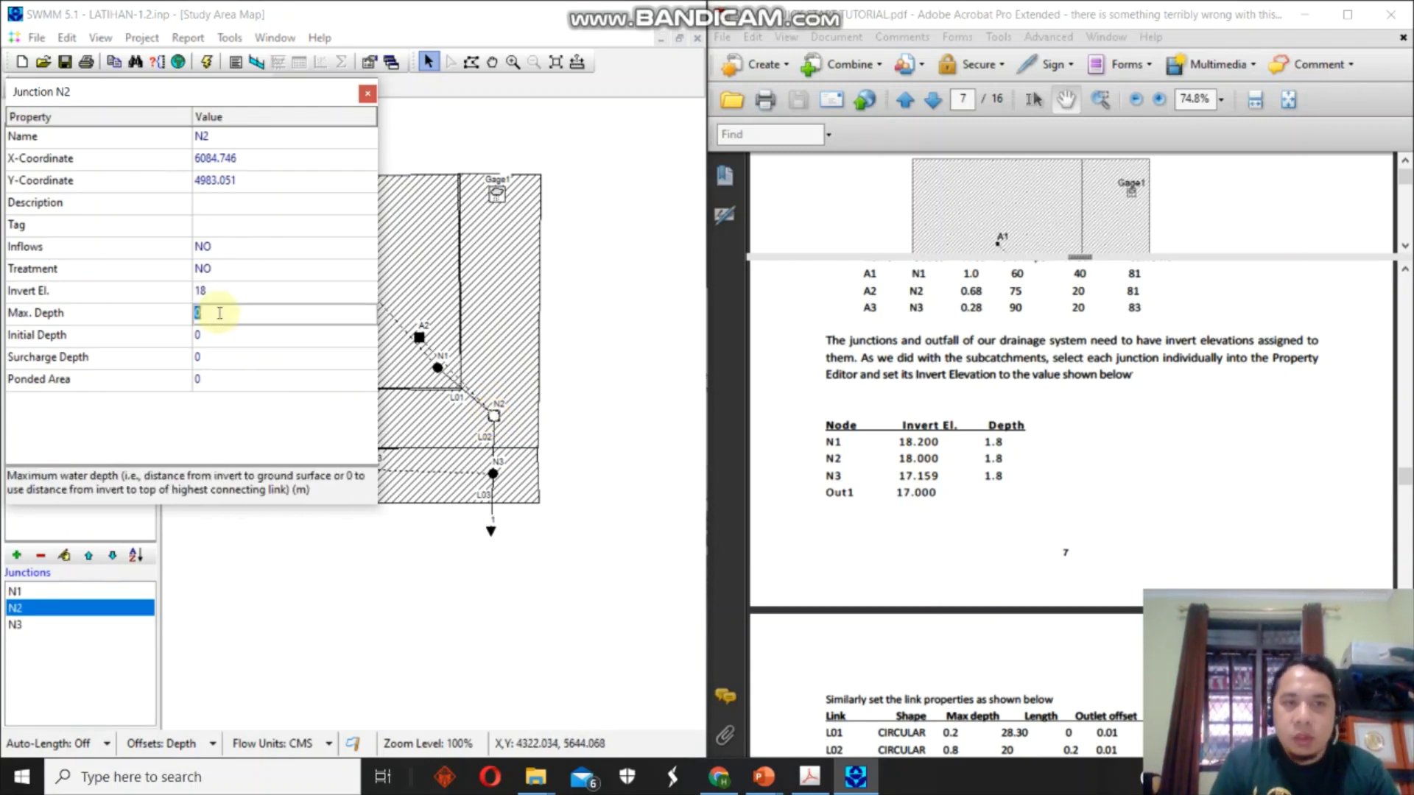
pyautogui.write('1.8')
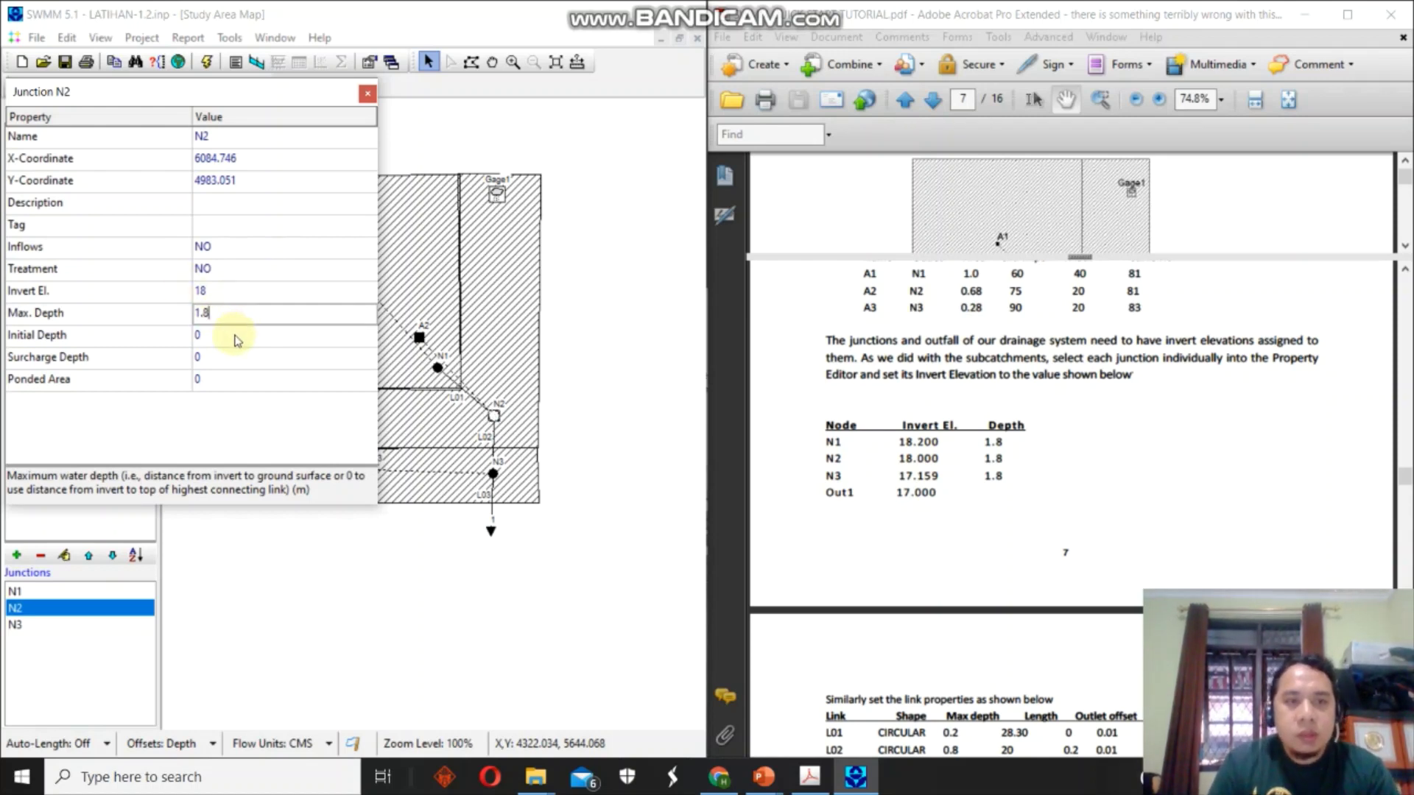
pyautogui.click(368, 93)
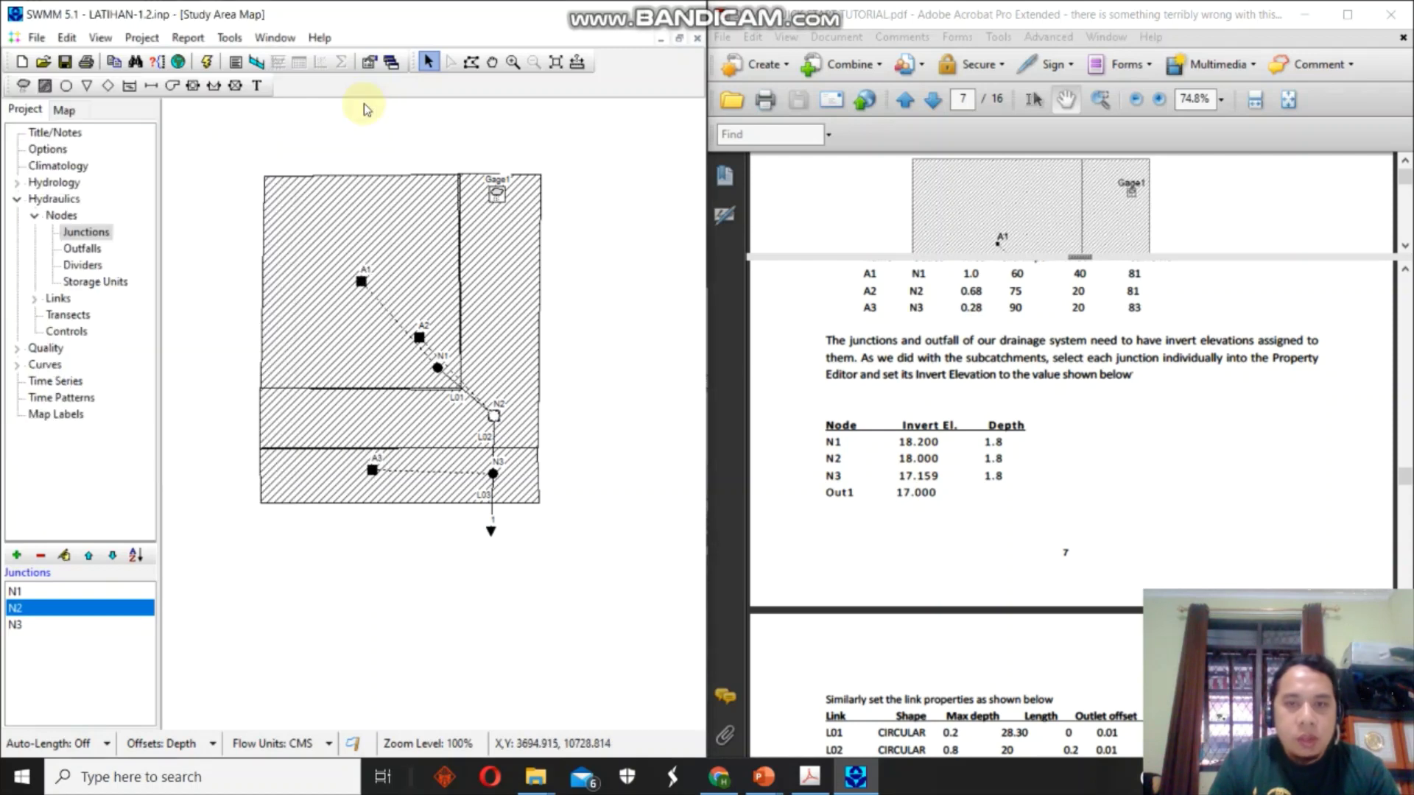
# Set junction N3's invert elevation to 17.159 and maximum depth to 1.8, and close its properties.
pyautogui.doubleClick(493, 473)
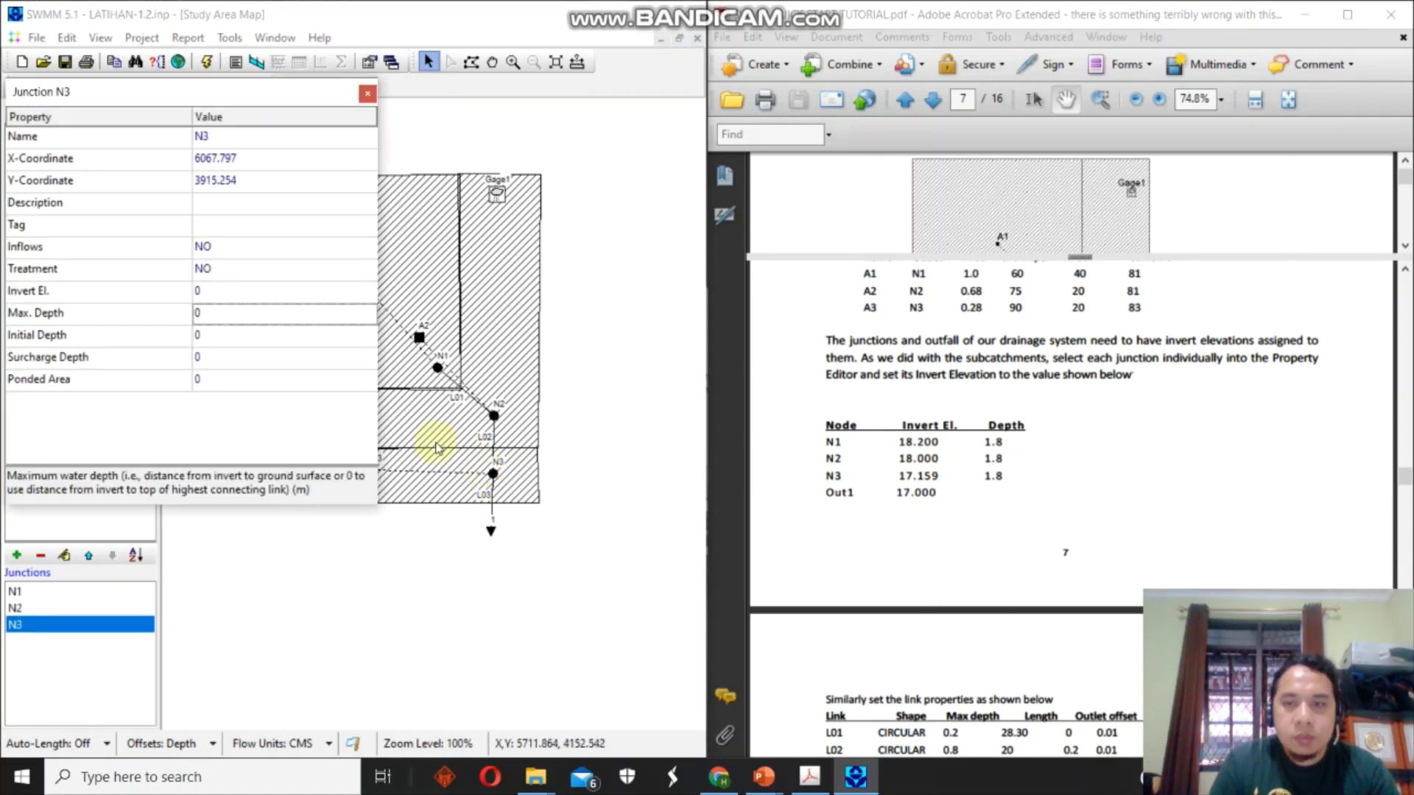
pyautogui.click(230, 292)
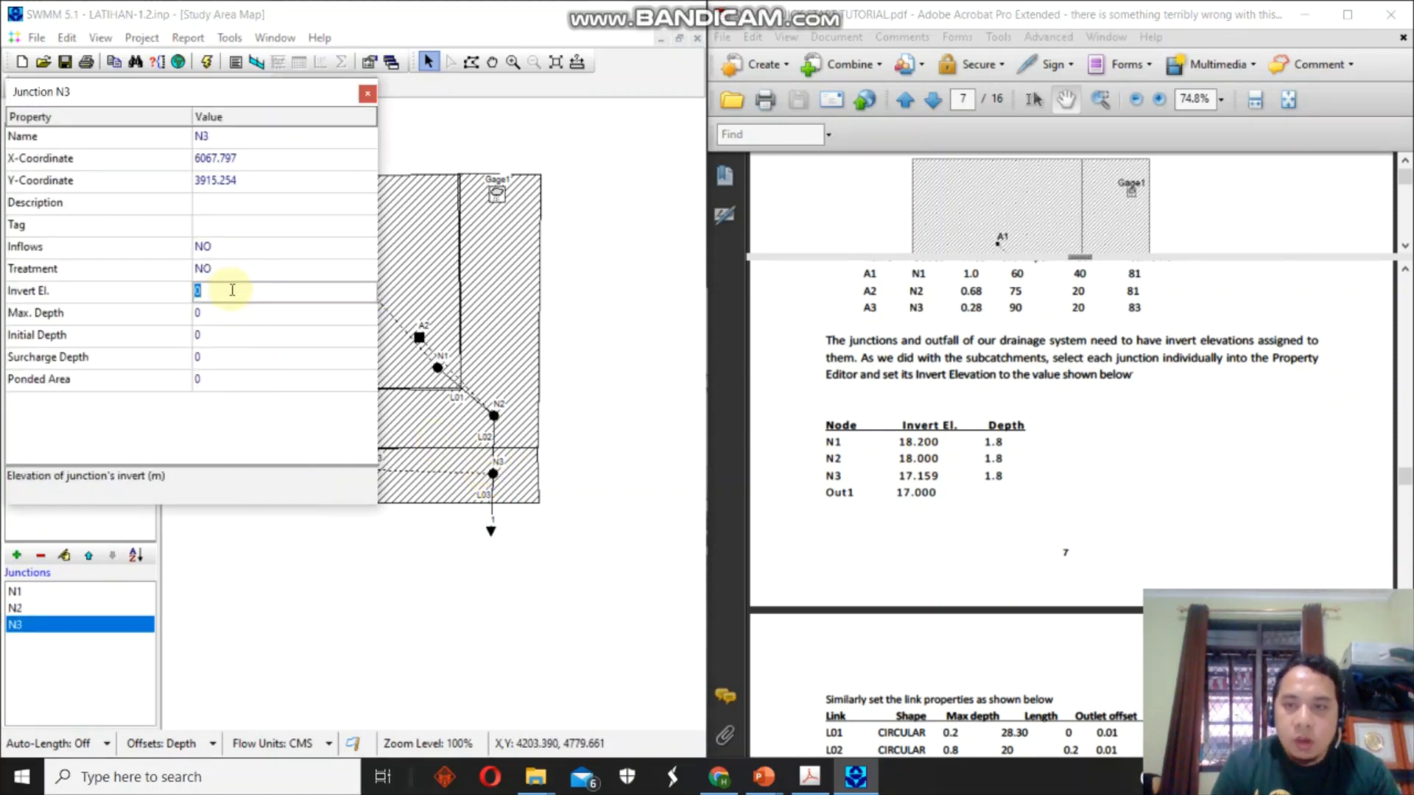
pyautogui.write('17.1')
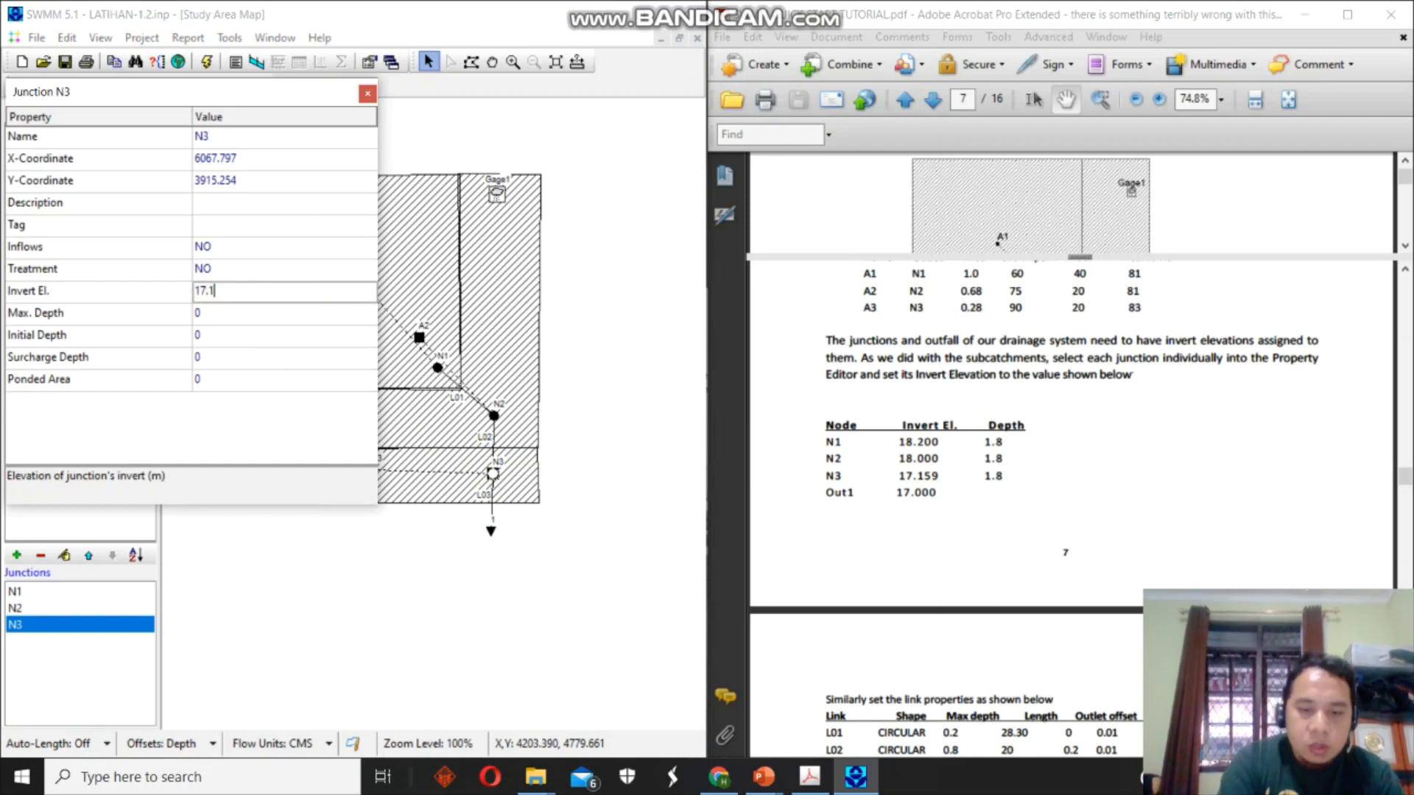
pyautogui.write('59')
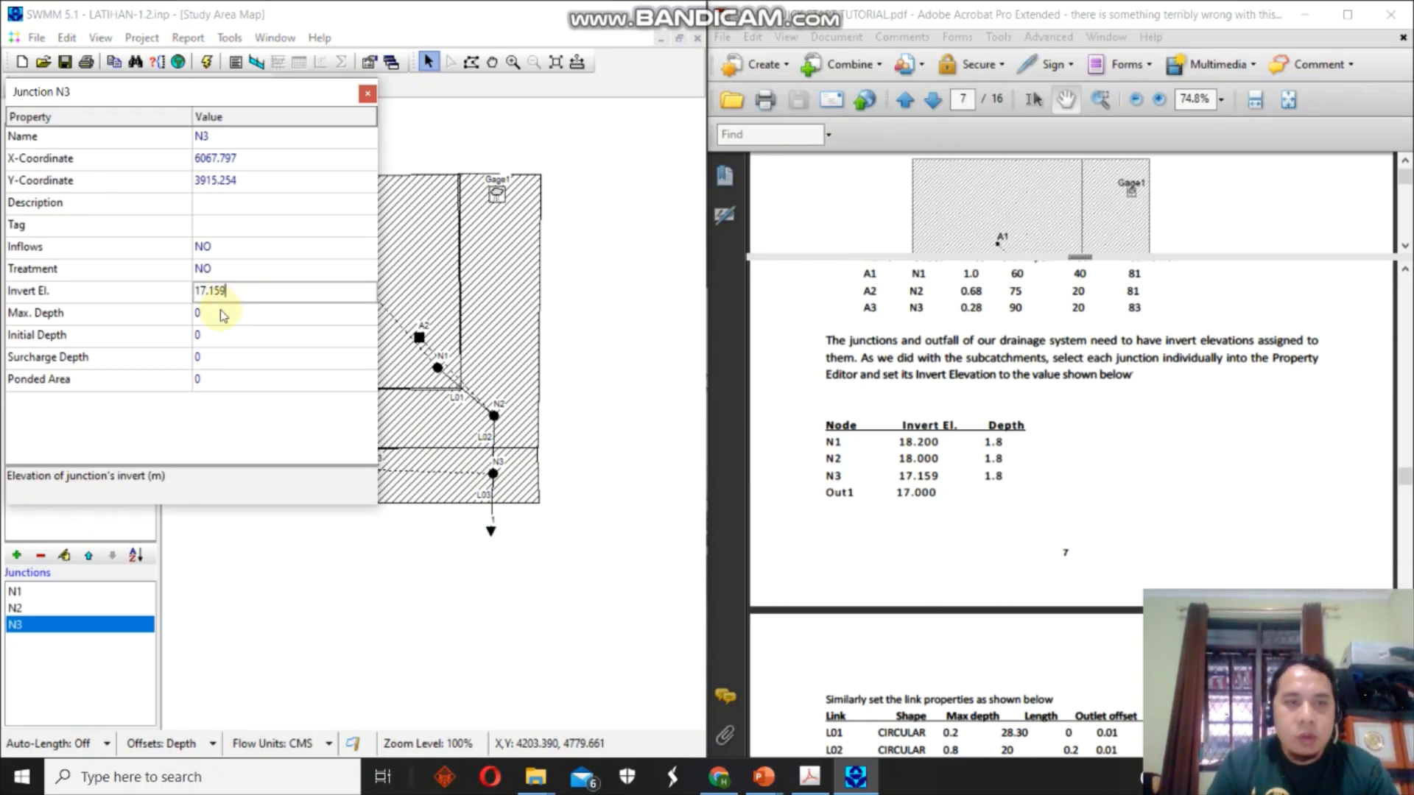
pyautogui.click(223, 313)
pyautogui.write('1.8')
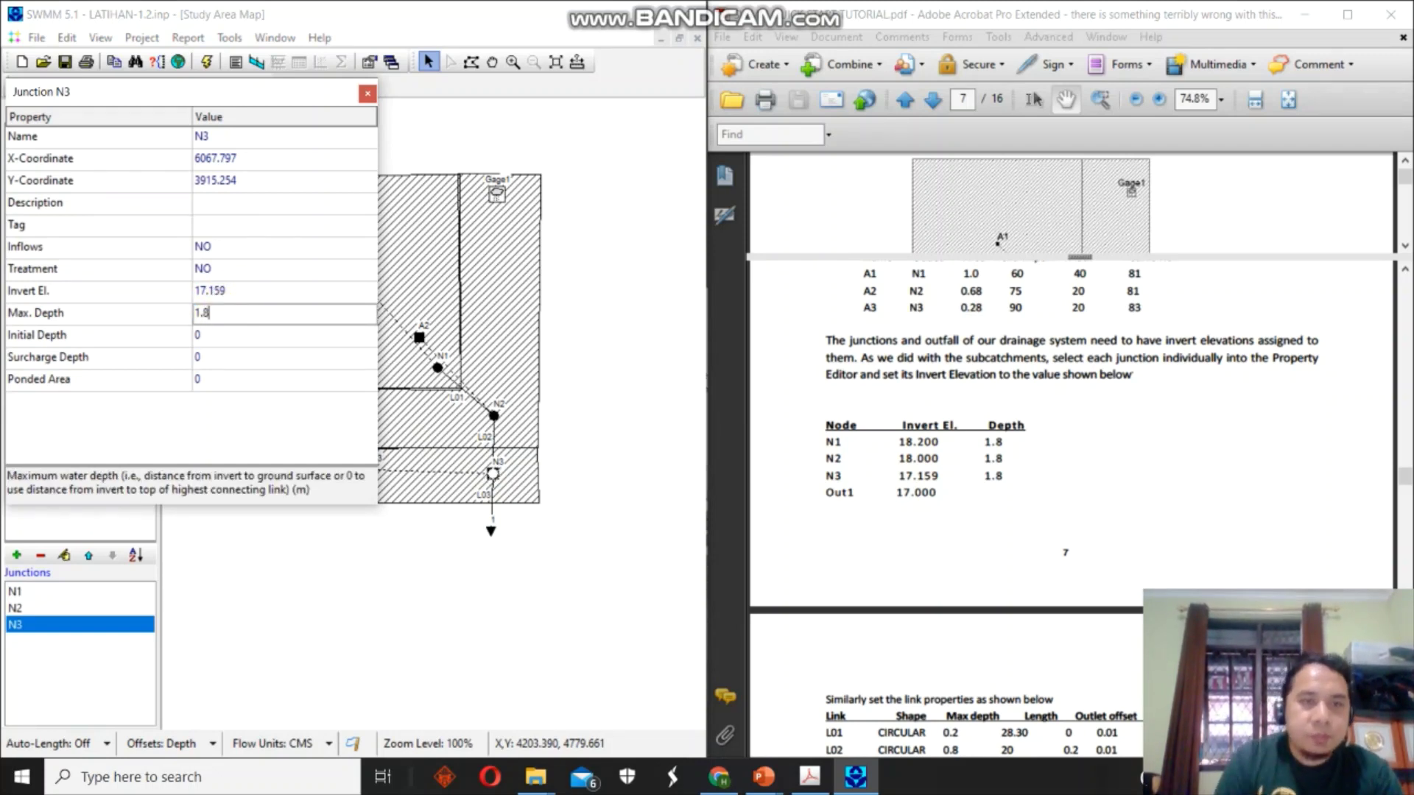
pyautogui.click(367, 95)
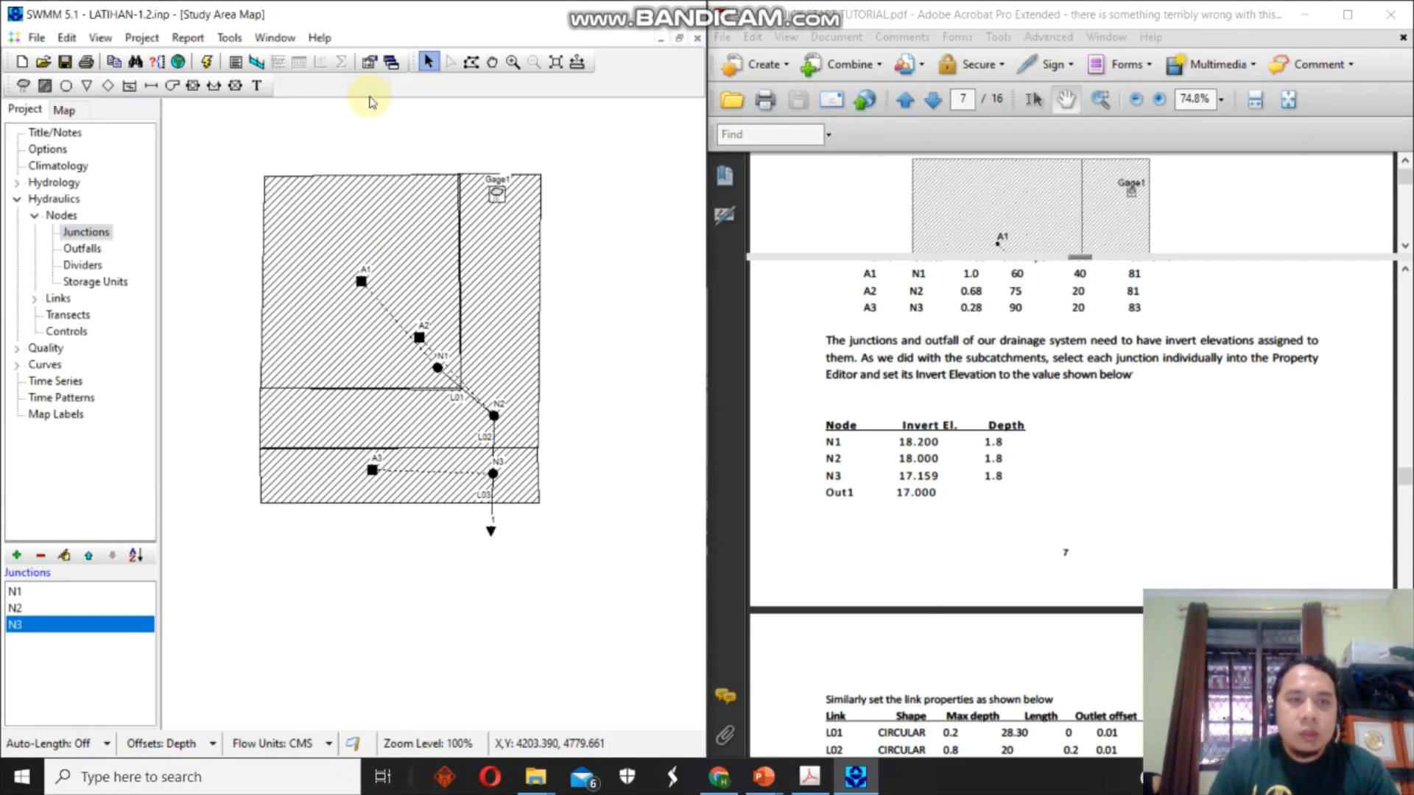
# Set outfall 1's invert elevation to 17 and close its properties.
pyautogui.doubleClick(491, 530)
pyautogui.click(231, 315)
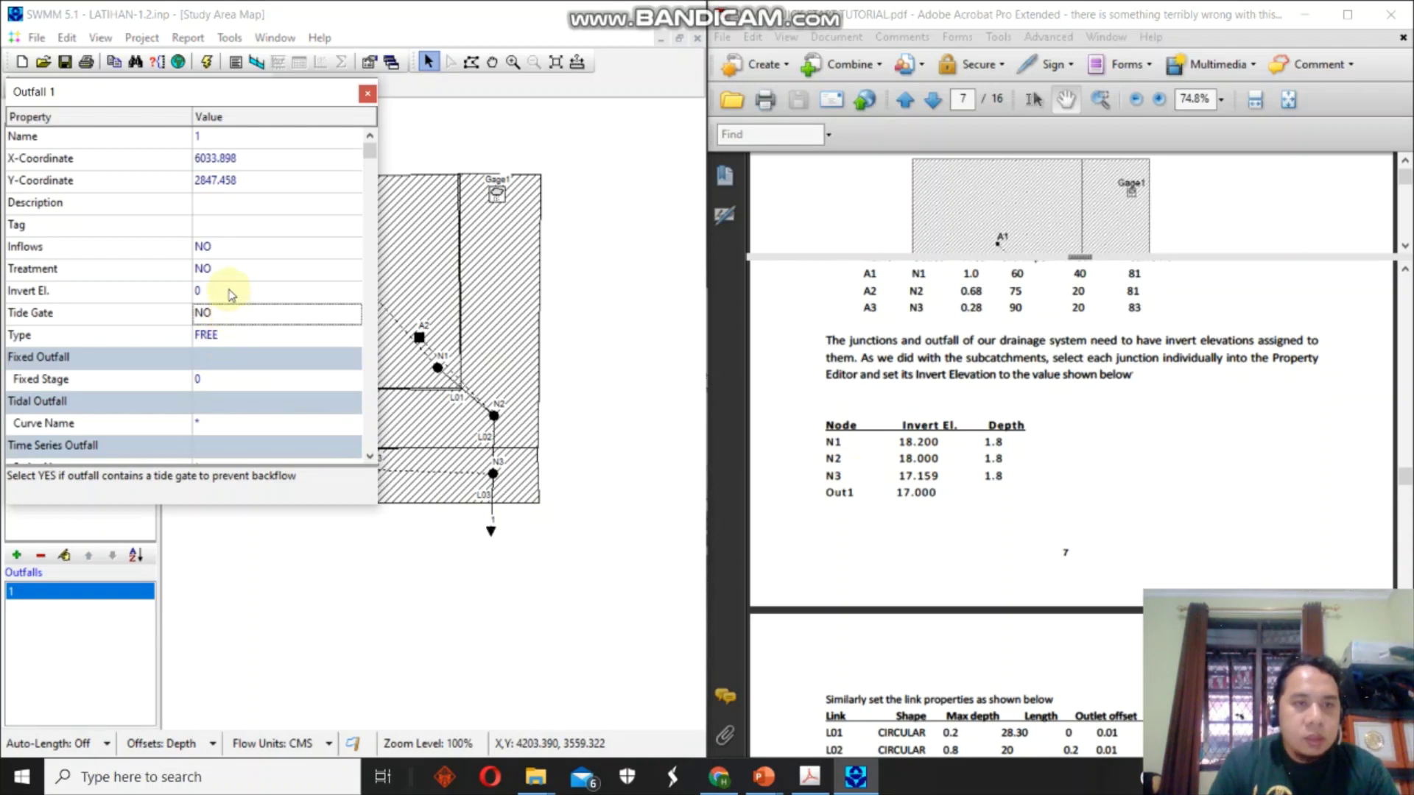
pyautogui.click(227, 290)
pyautogui.write('17')
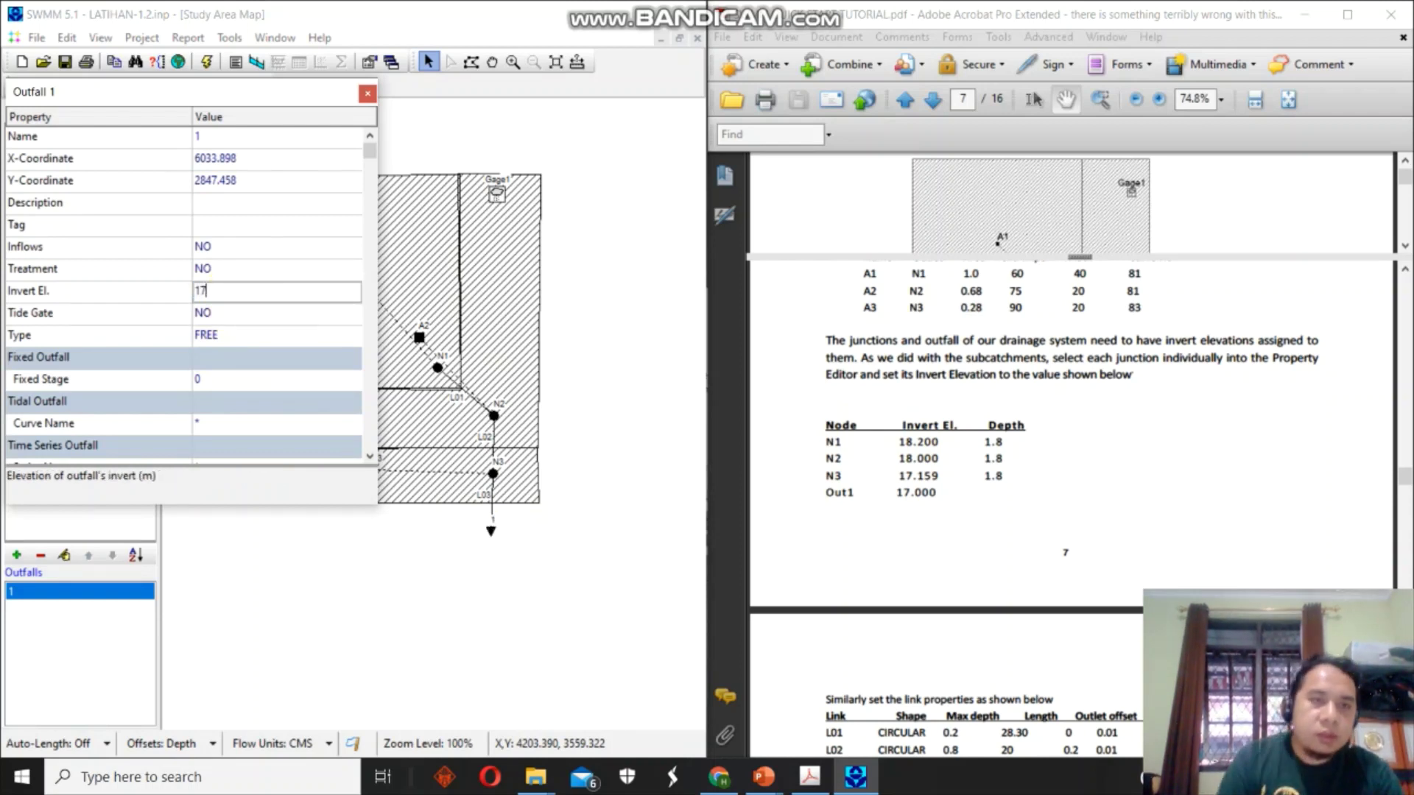
pyautogui.click(367, 95)
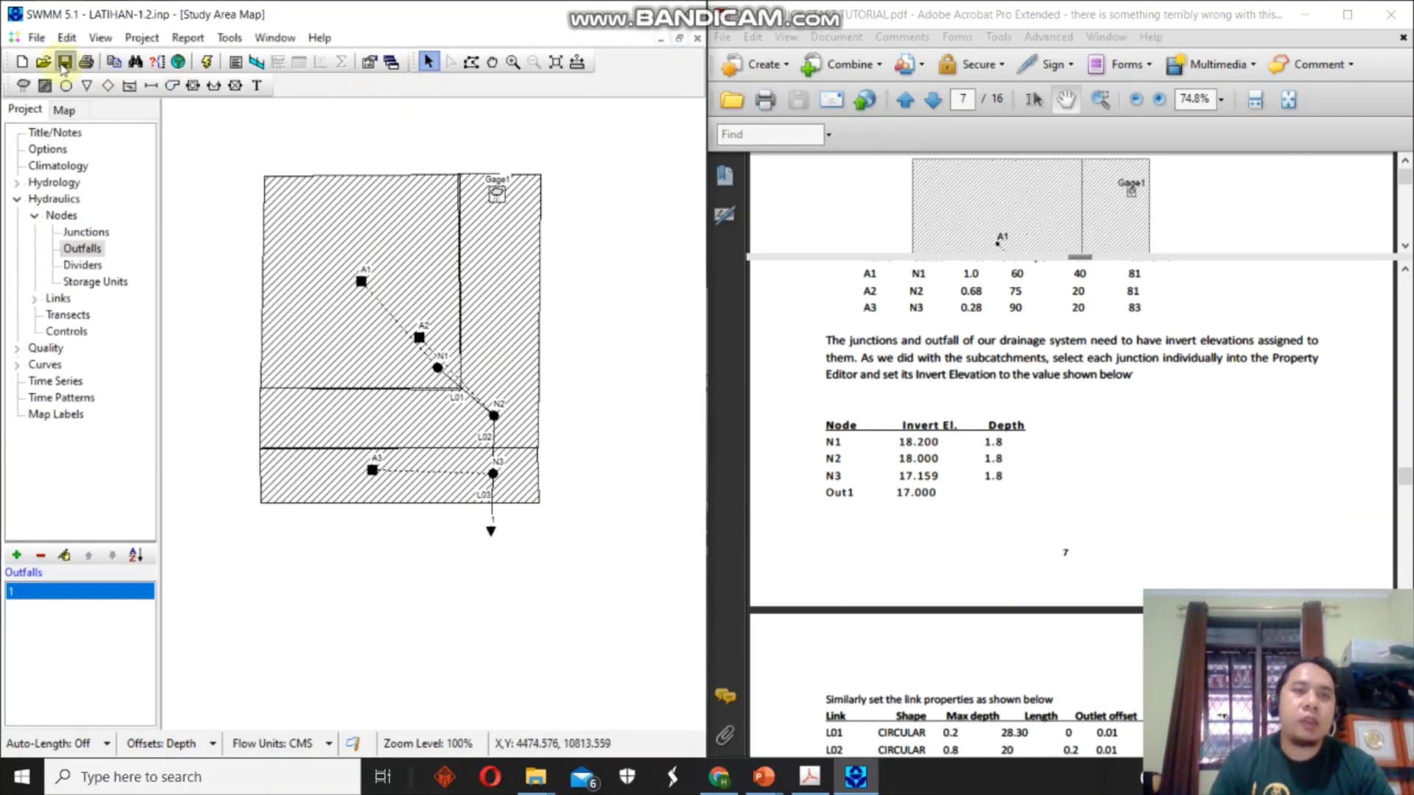
# Consult the link properties table in the tutorial PDF and open the cross-section editor for conduit L01's shape.
pyautogui.moveTo(992, 535); pyautogui.dragTo(981, 311)
pyautogui.scroll(-5, 986, 317)
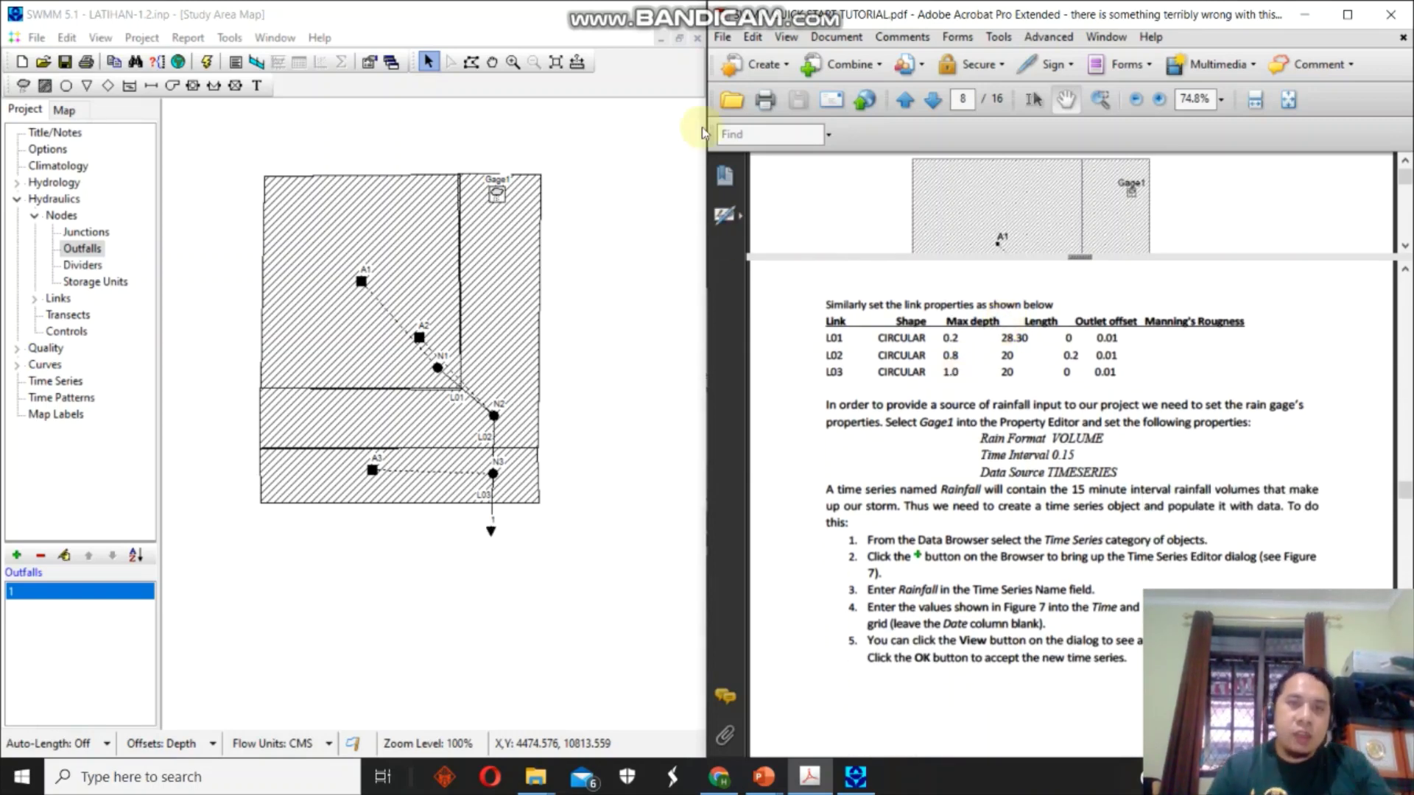
pyautogui.click(433, 65)
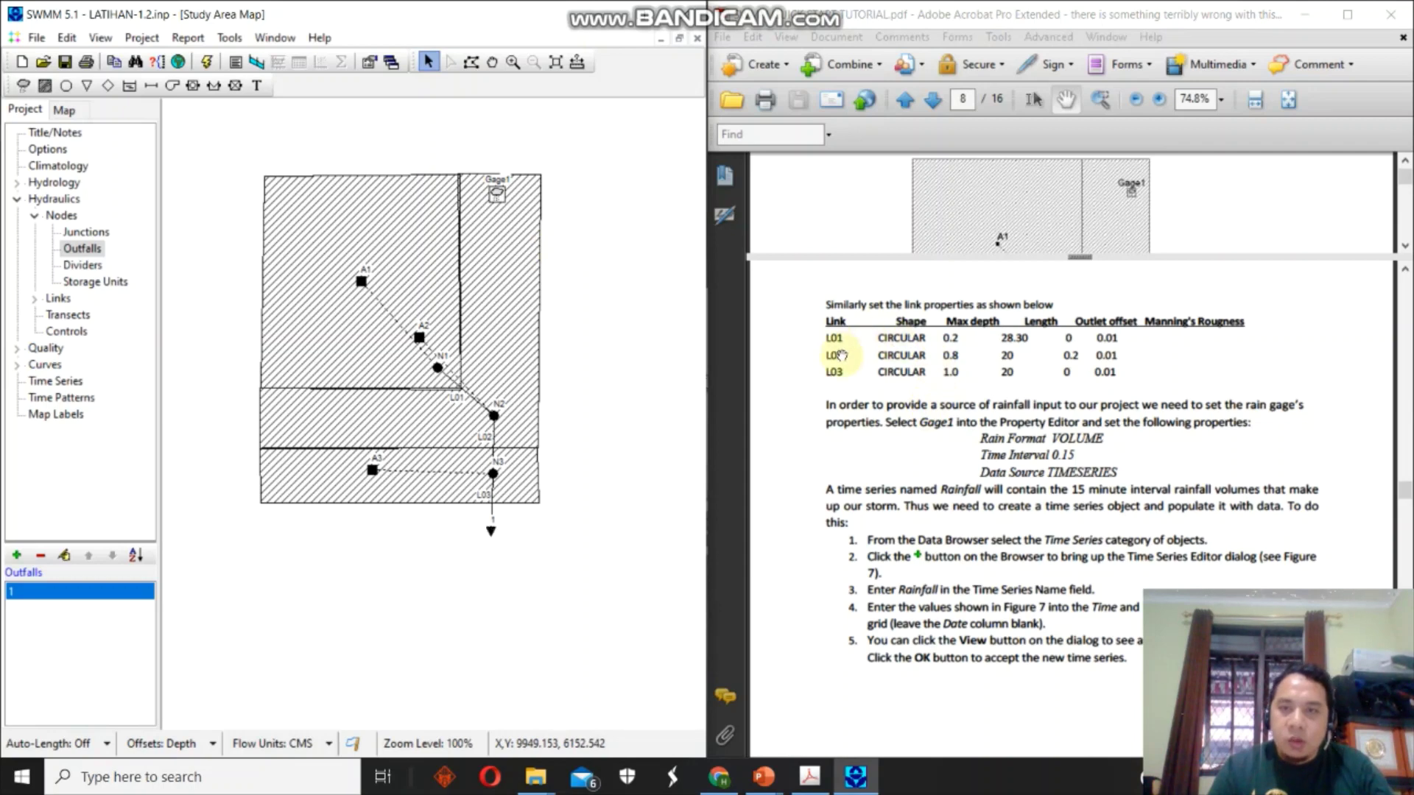
pyautogui.doubleClick(462, 393)
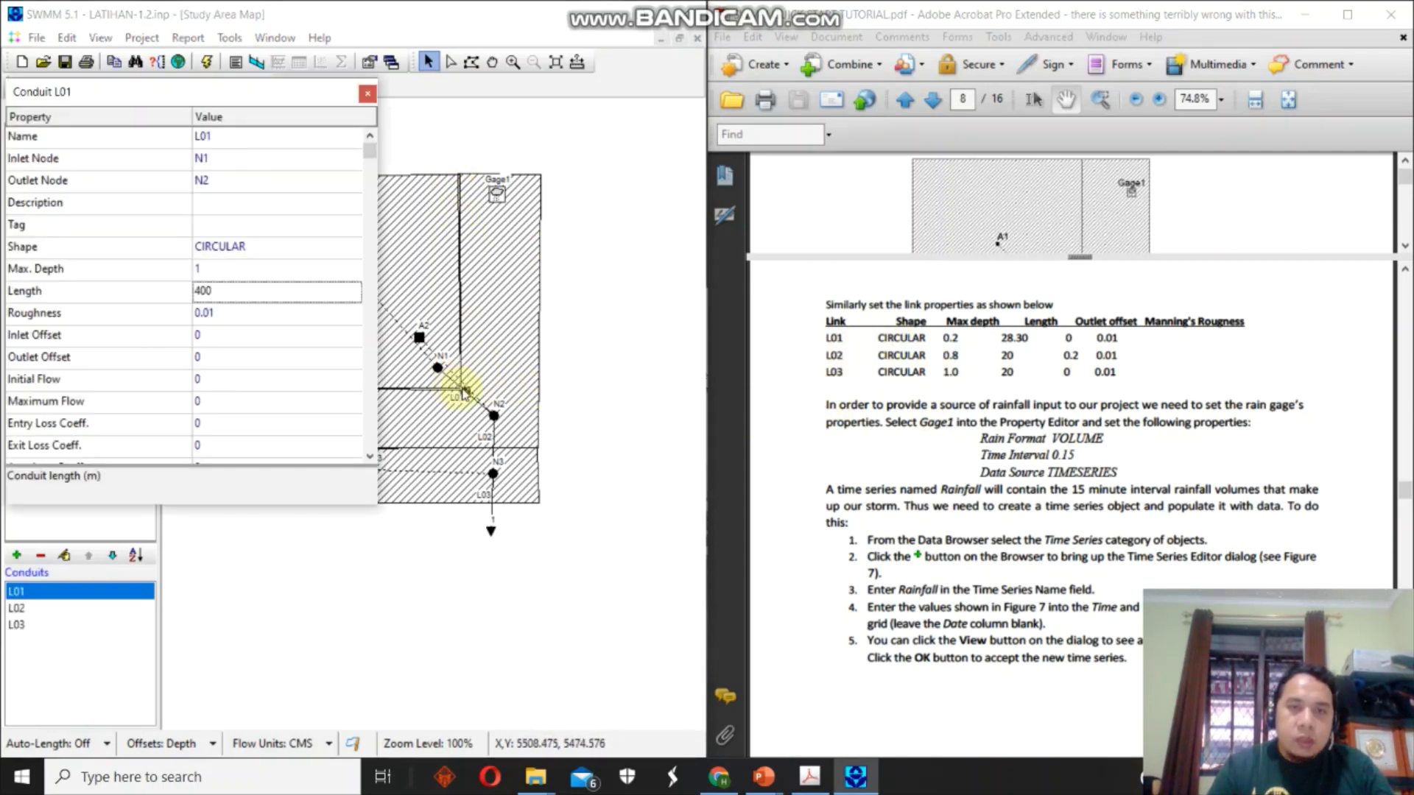
pyautogui.click(287, 250)
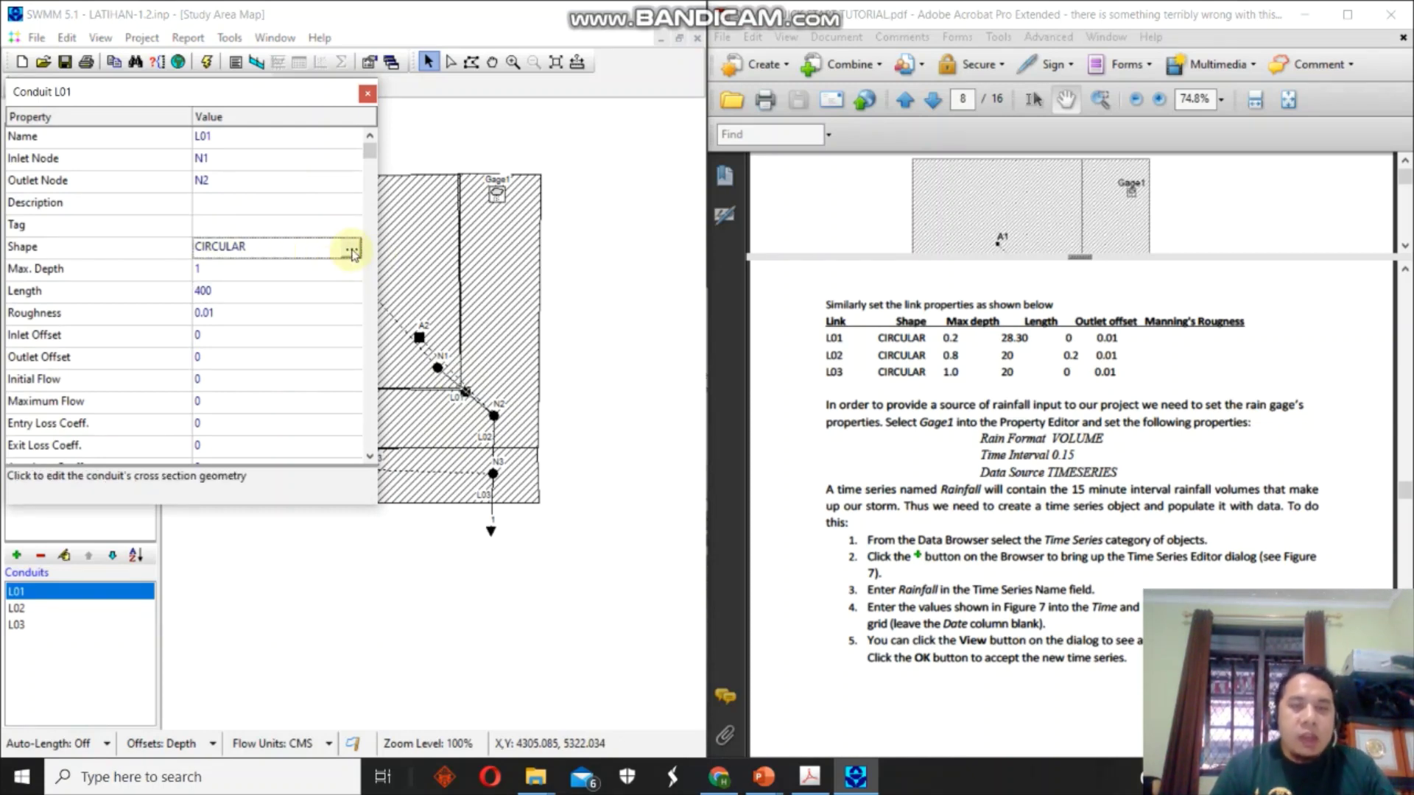
pyautogui.click(353, 253)
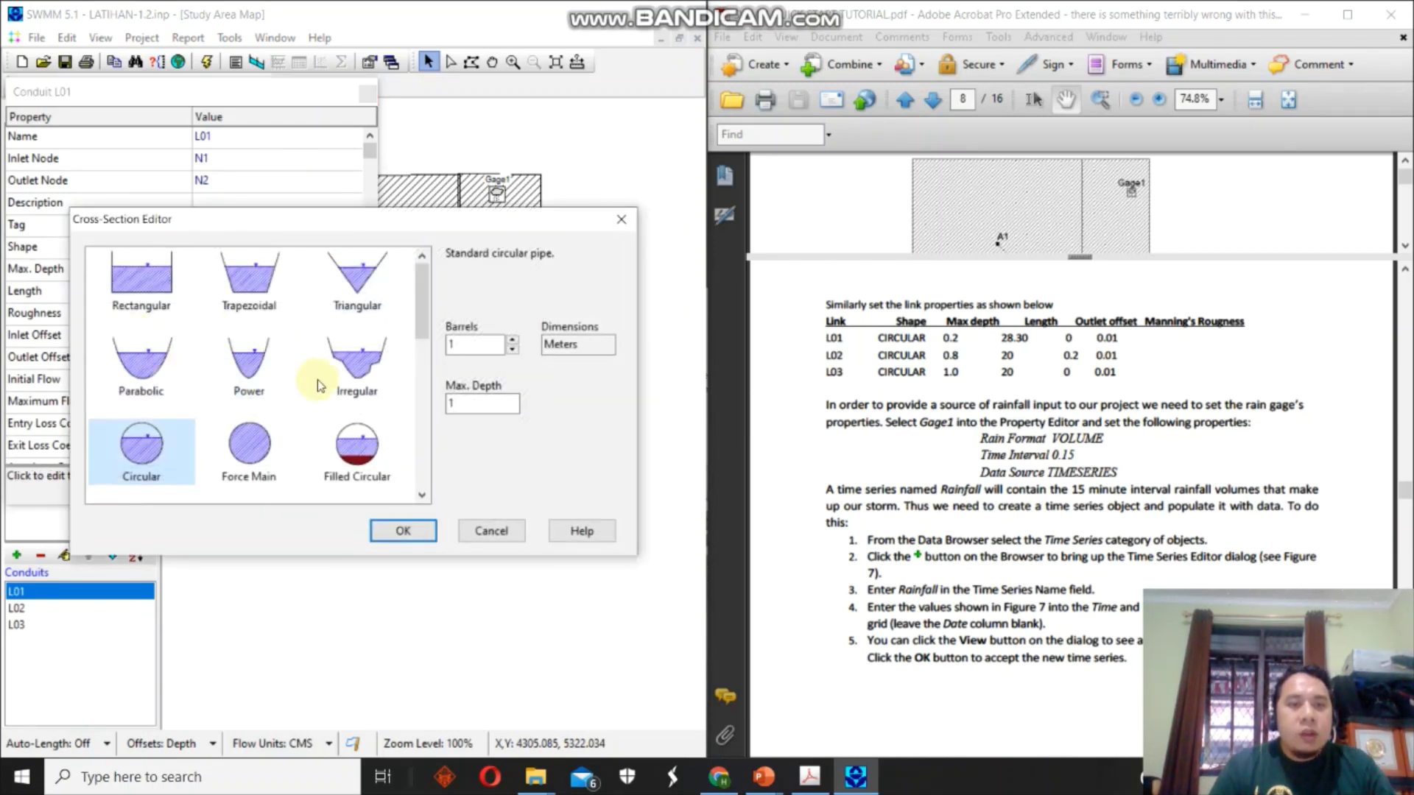
# Look through the cross-section shapes offered for conduit L01 and confirm the Circular shape.
pyautogui.moveTo(420, 317); pyautogui.dragTo(410, 268)
pyautogui.click(151, 291)
pyautogui.click(250, 283)
pyautogui.click(316, 291)
pyautogui.click(147, 364)
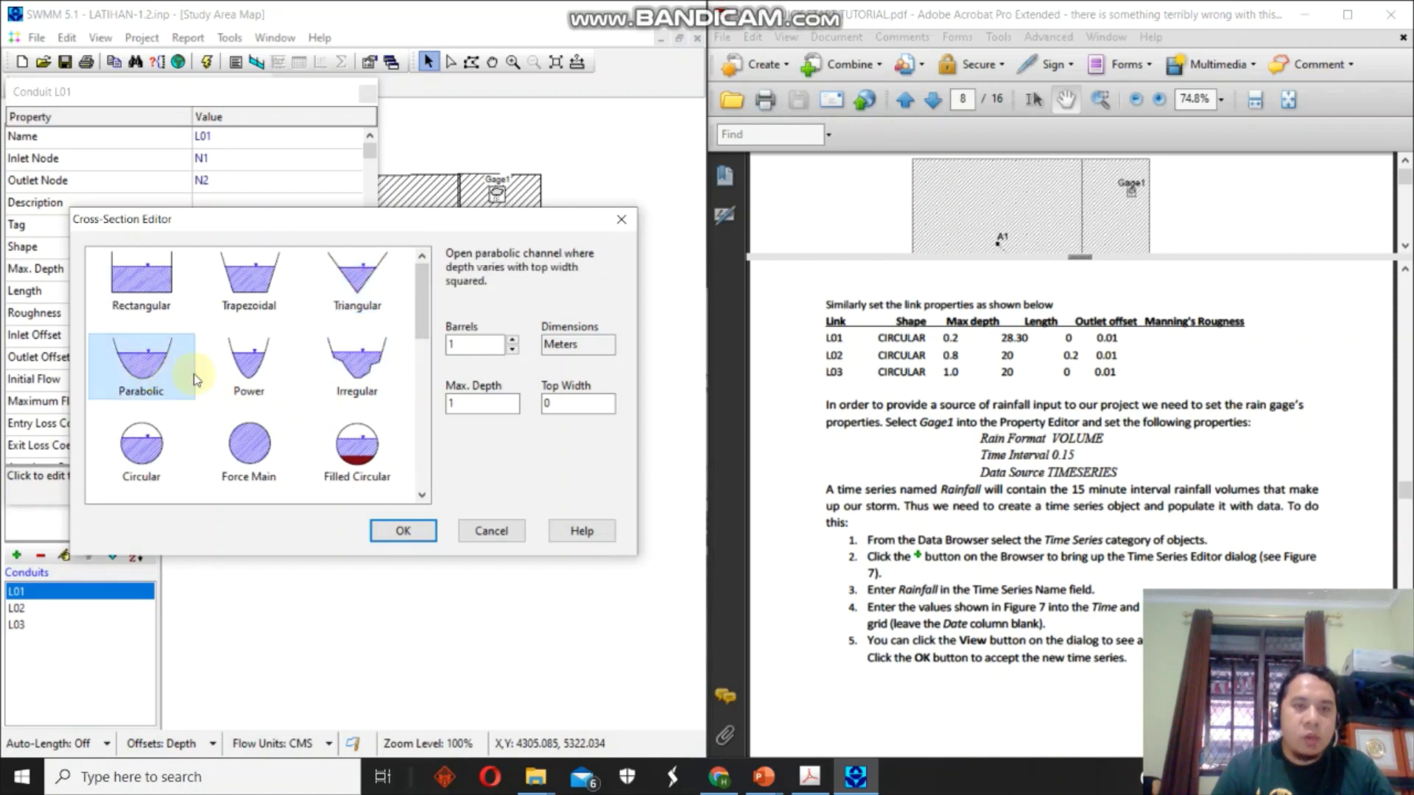
pyautogui.scroll(-2, 205, 357)
pyautogui.scroll(1, 204, 357)
pyautogui.click(160, 341)
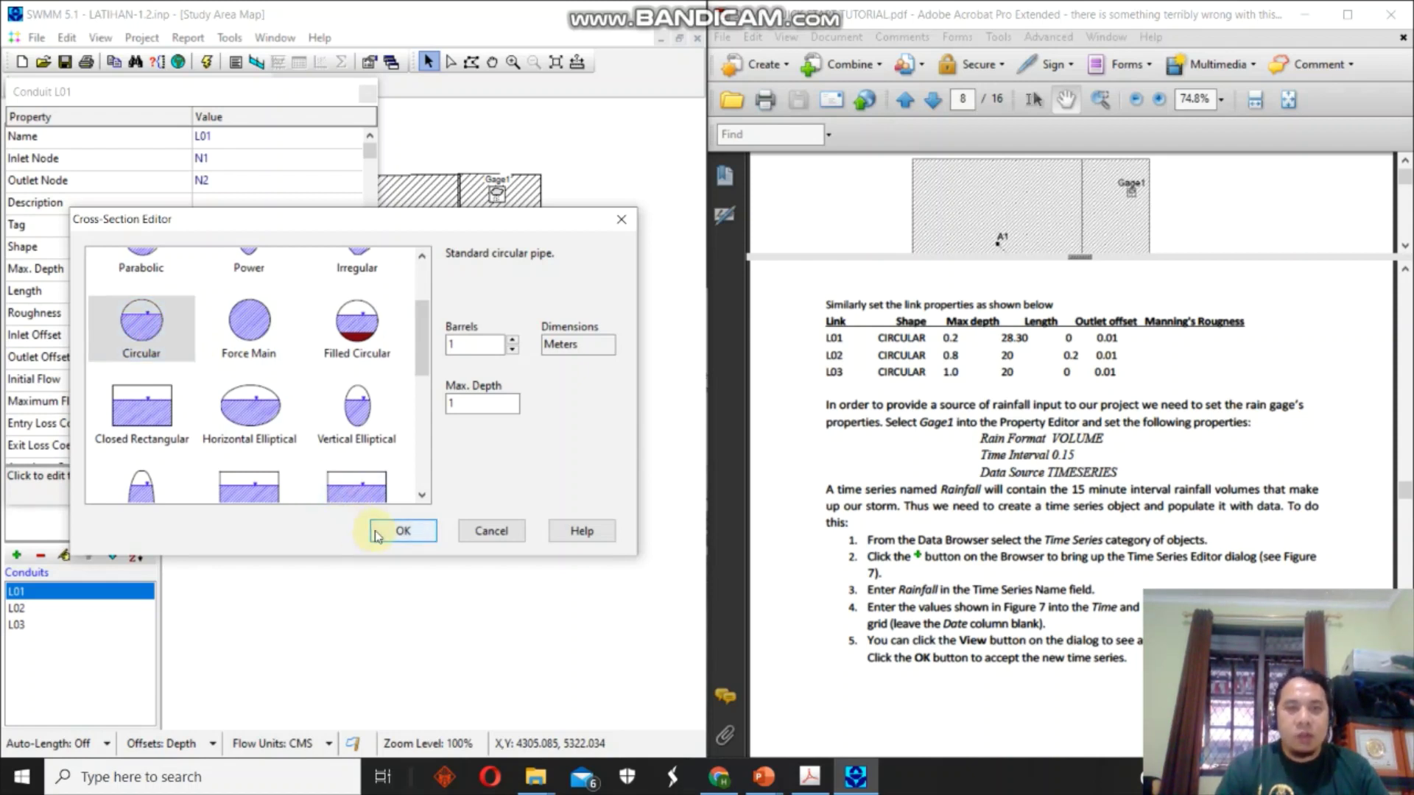
pyautogui.click(403, 530)
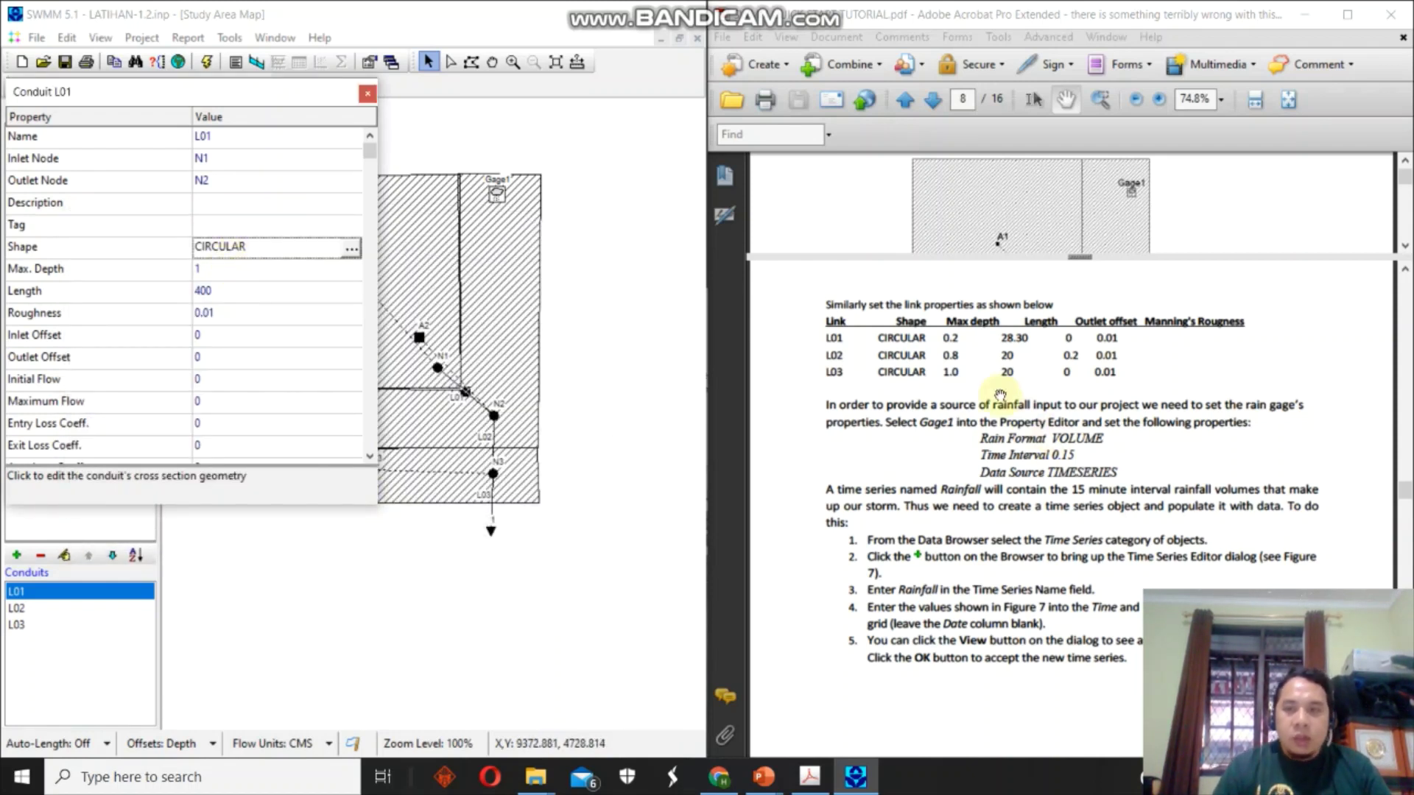
# Set conduit L01's maximum depth to 0.2 and length to 28.3, and close its properties.
pyautogui.click(267, 268)
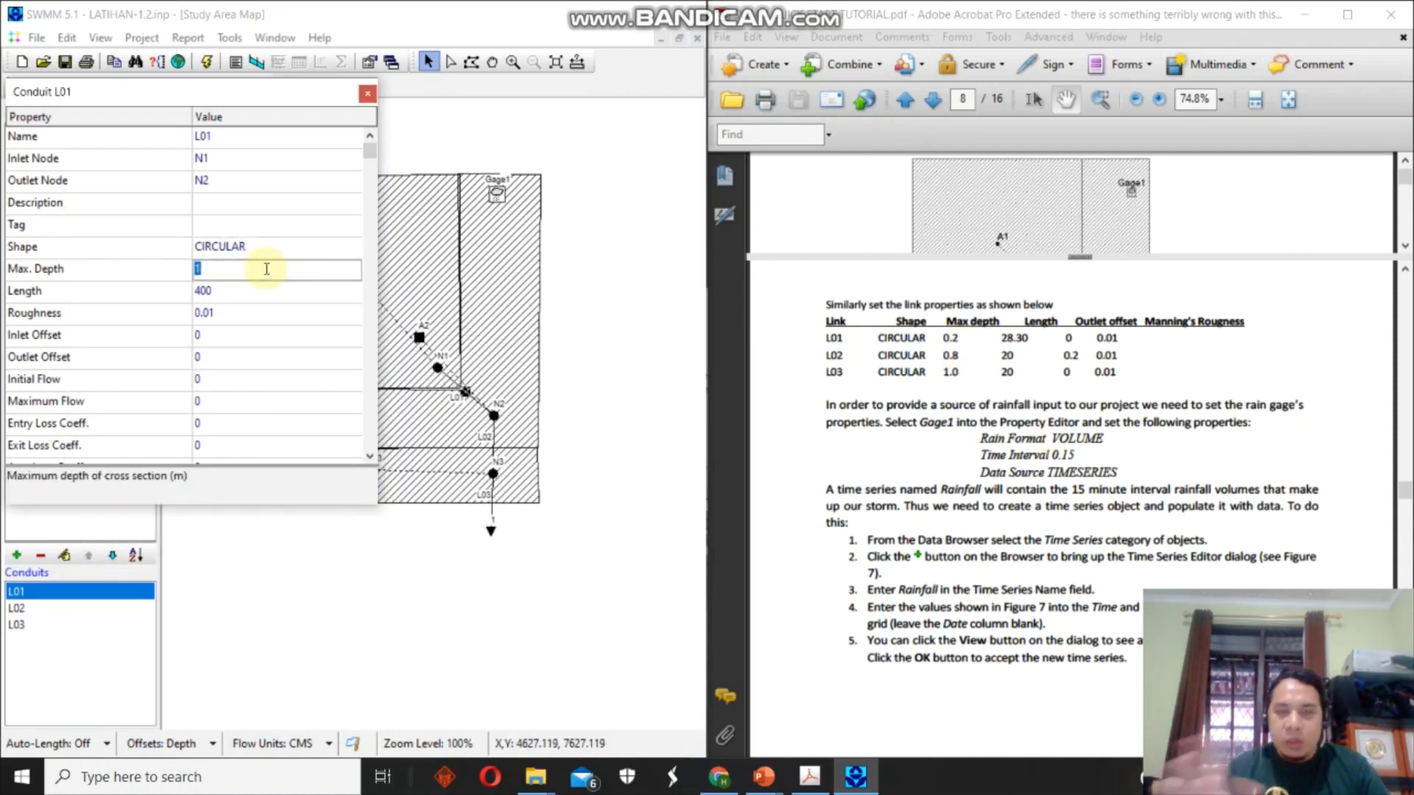
pyautogui.write('0.2')
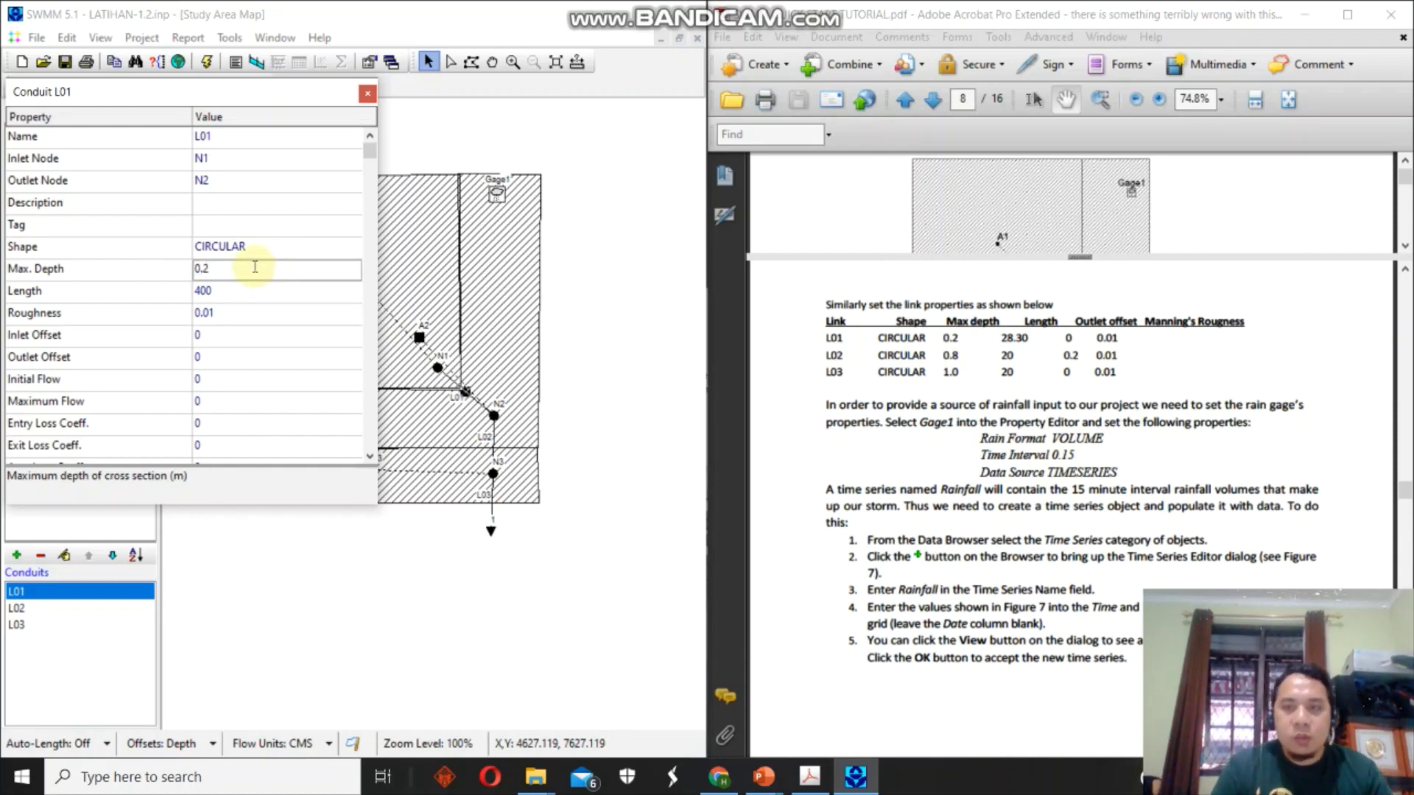
pyautogui.click(208, 293)
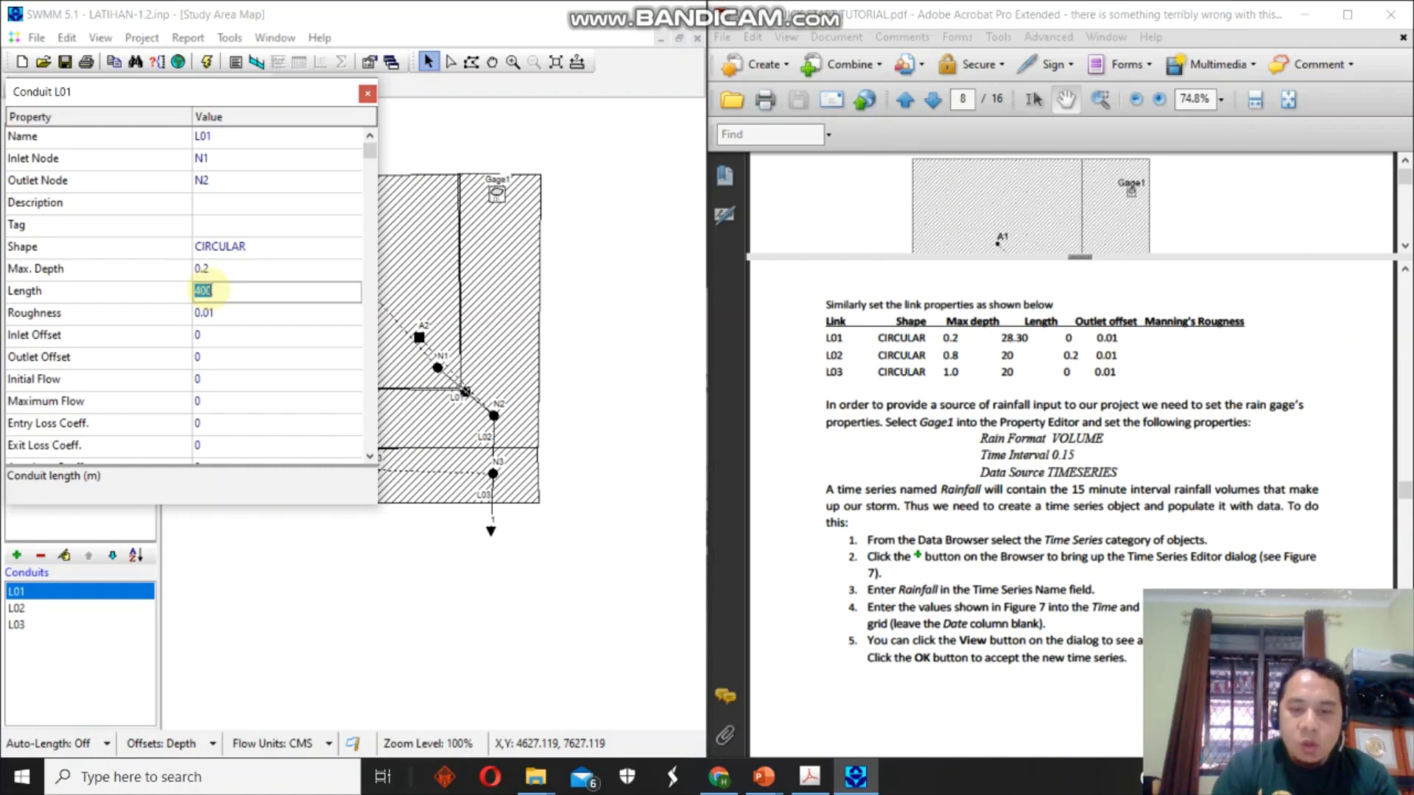
pyautogui.write('28.3')
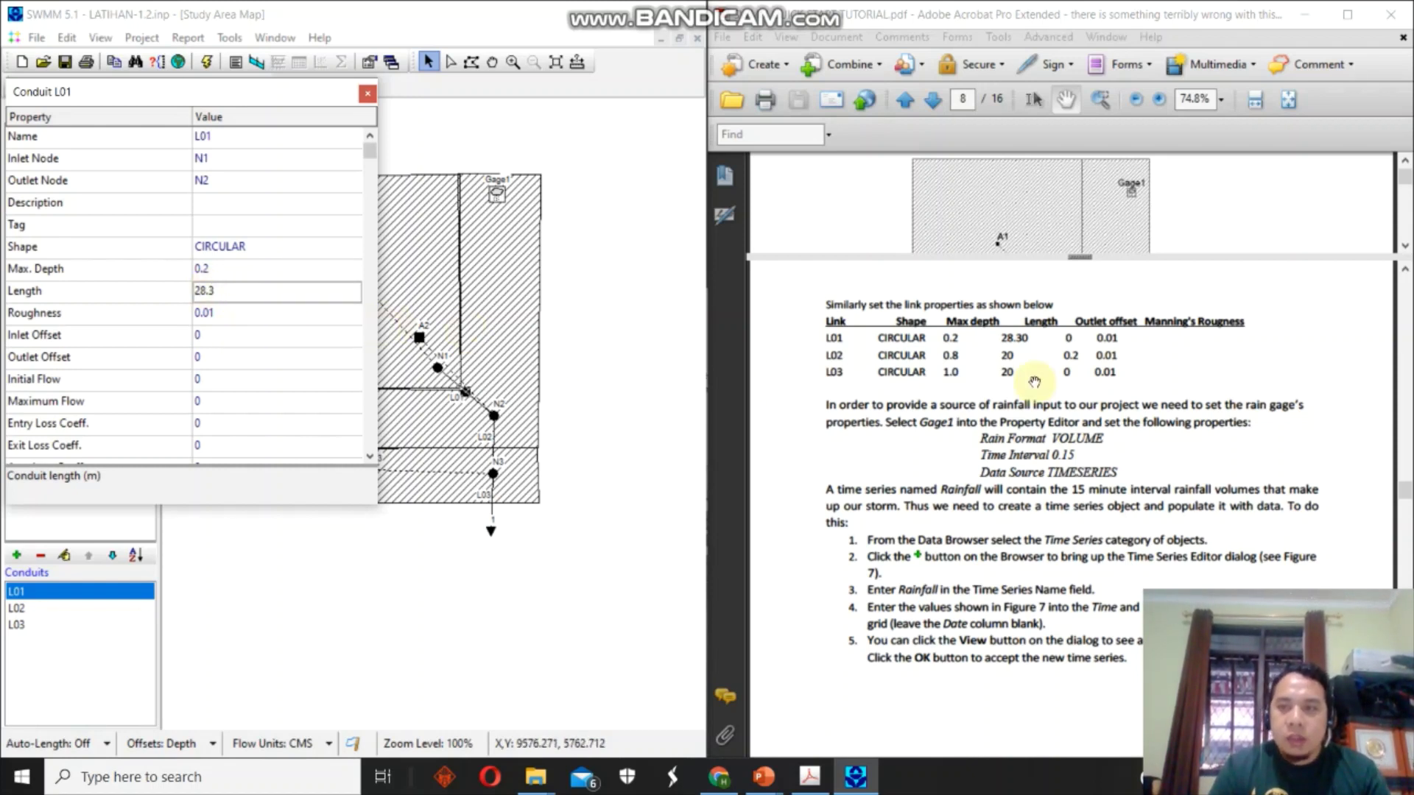
pyautogui.click(253, 315)
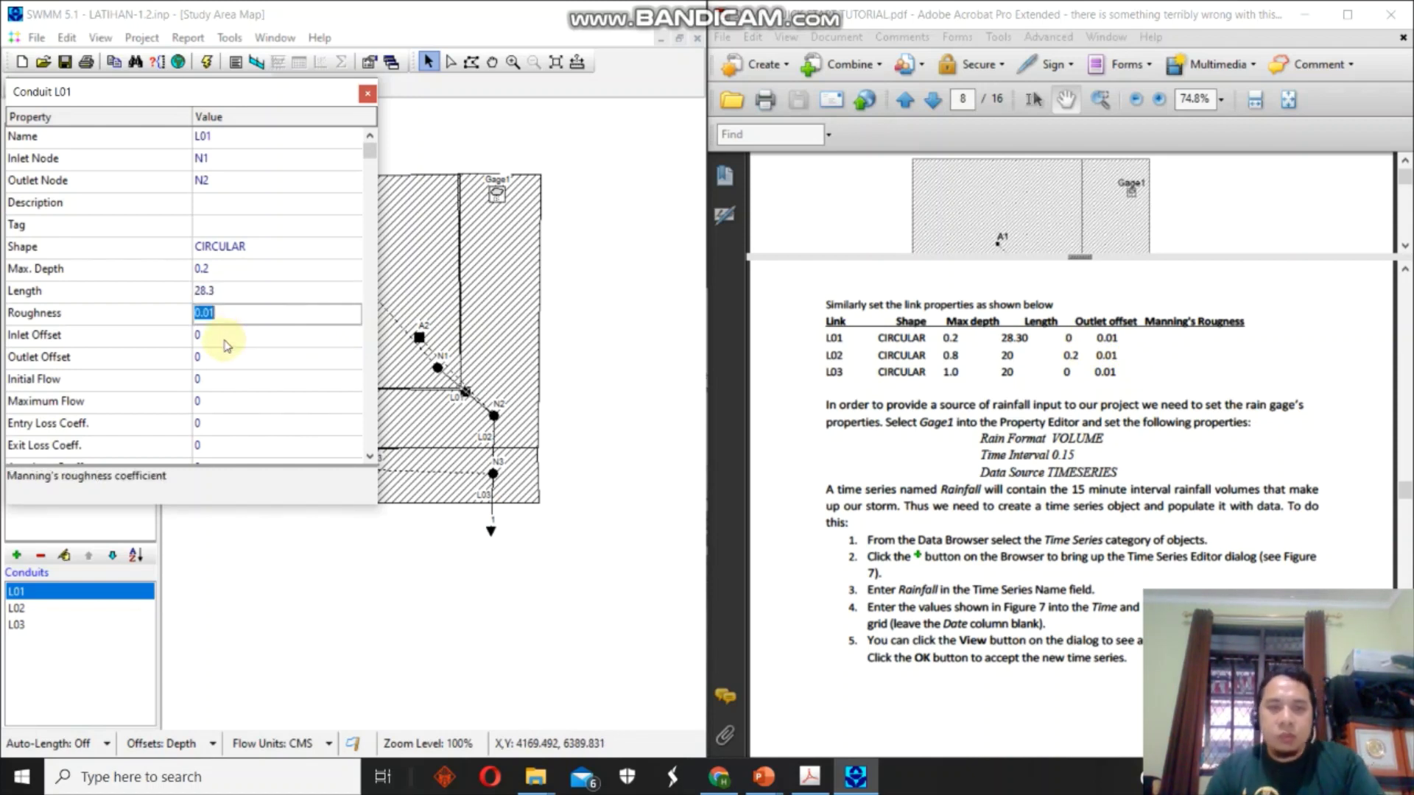
pyautogui.click(367, 96)
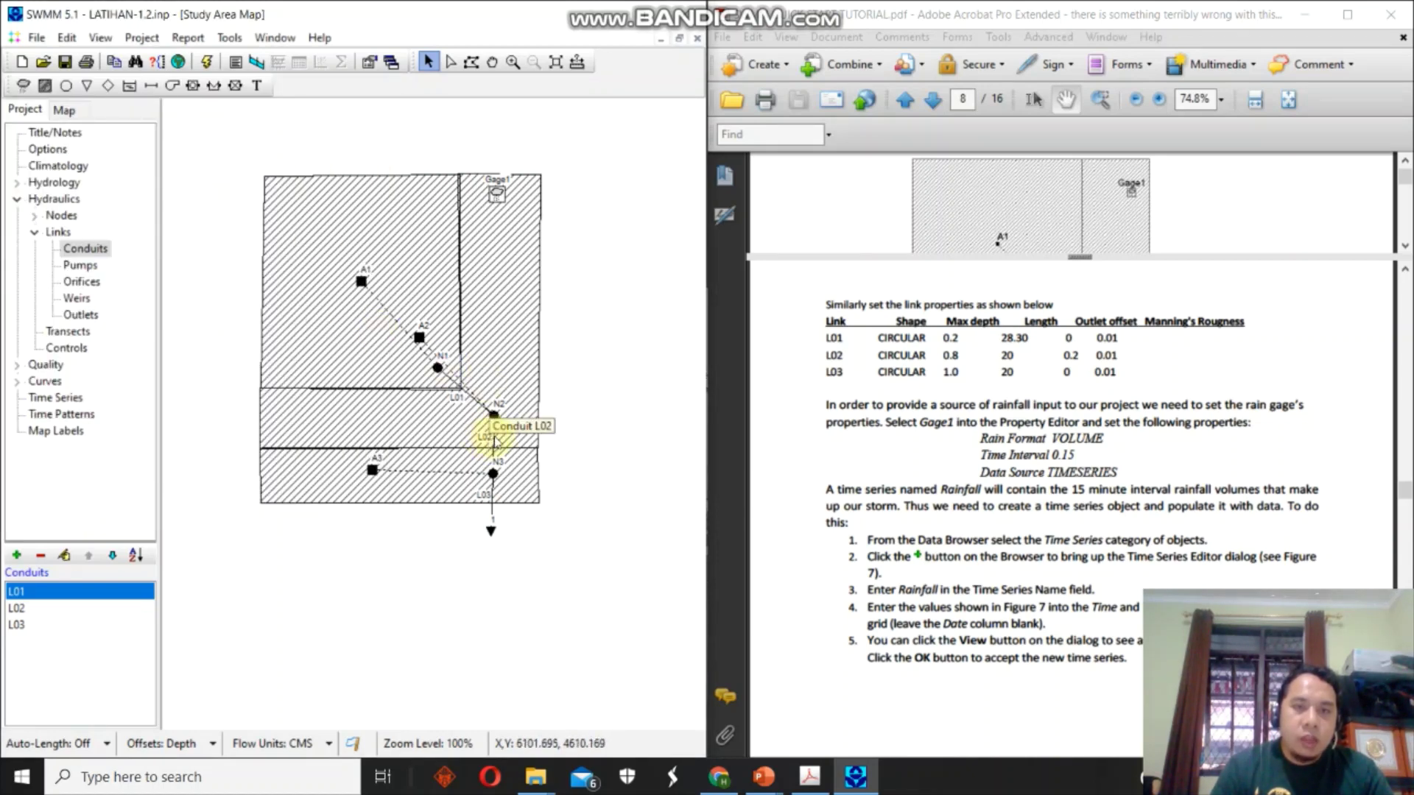
# Set conduit L02's maximum depth to 0.8, length to 20 and inlet offset to 0.2, and close its properties.
pyautogui.doubleClick(495, 442)
pyautogui.click(232, 272)
pyautogui.click(244, 250)
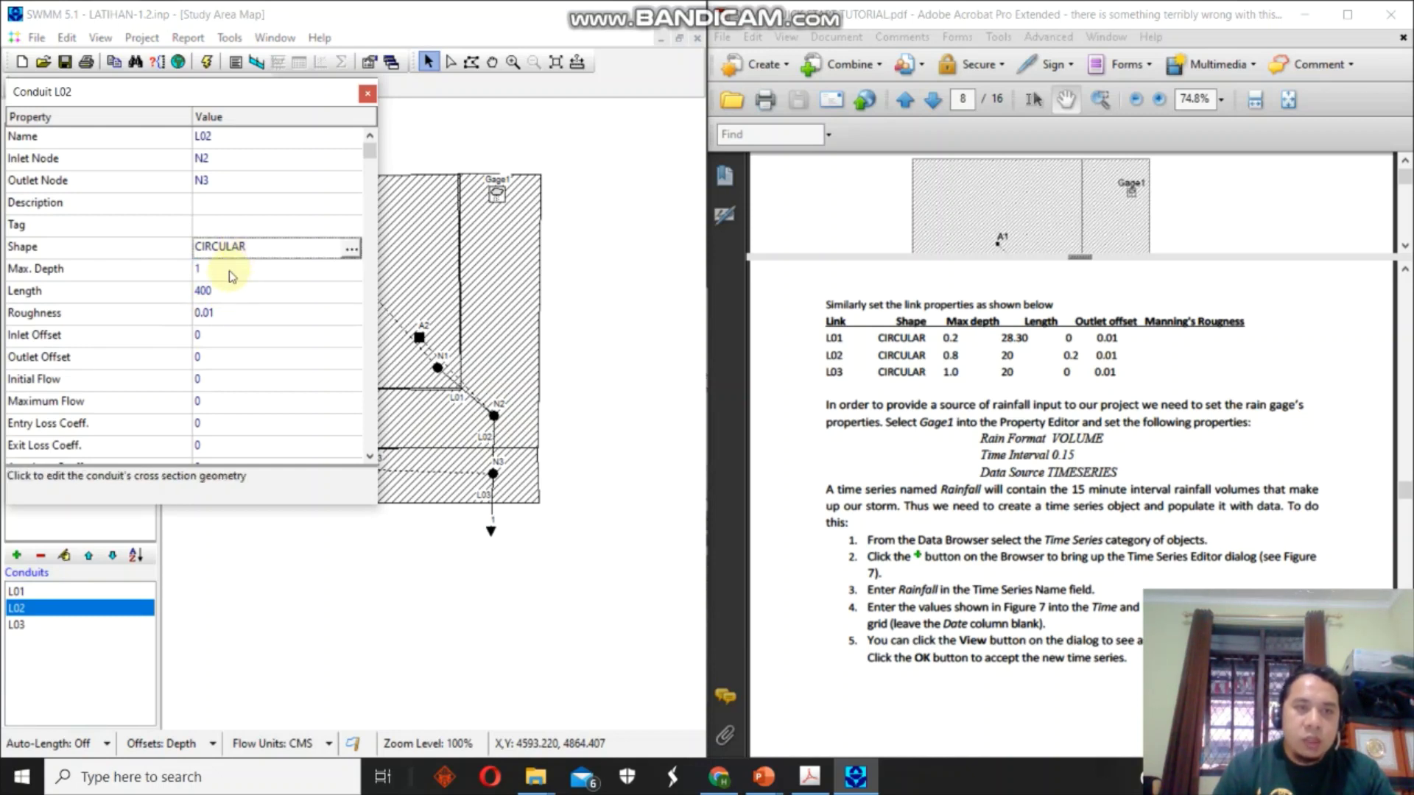
pyautogui.click(231, 270)
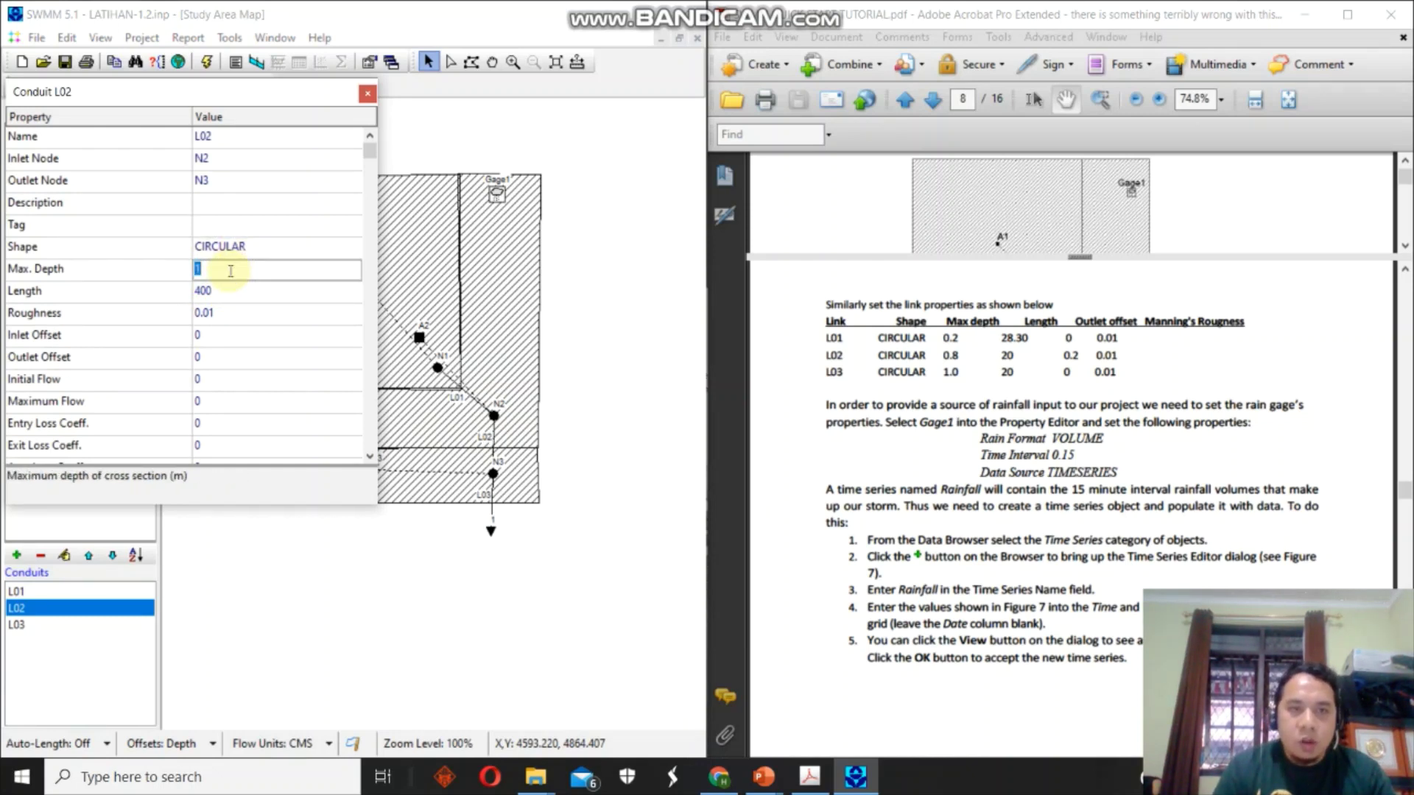
pyautogui.write('0.8')
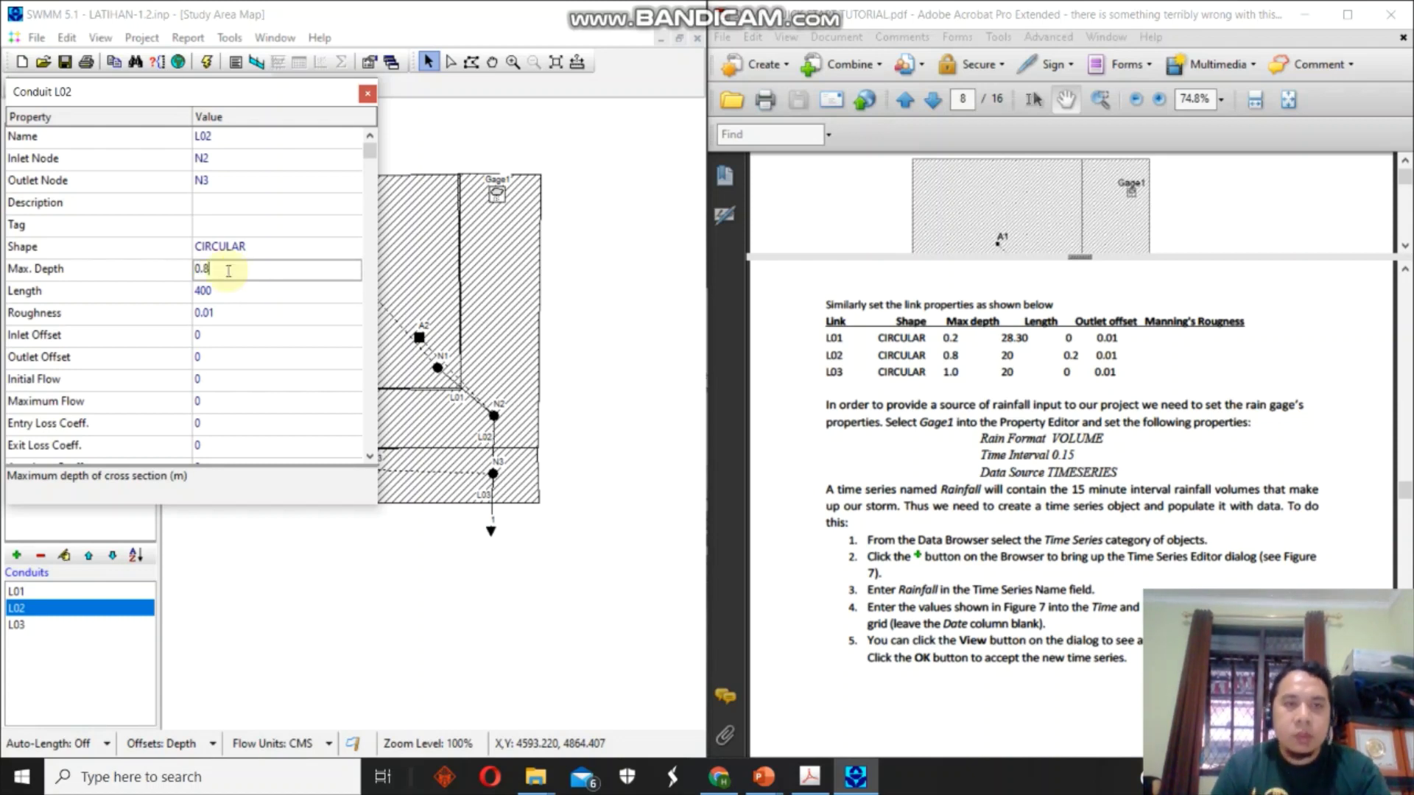
pyautogui.click(241, 294)
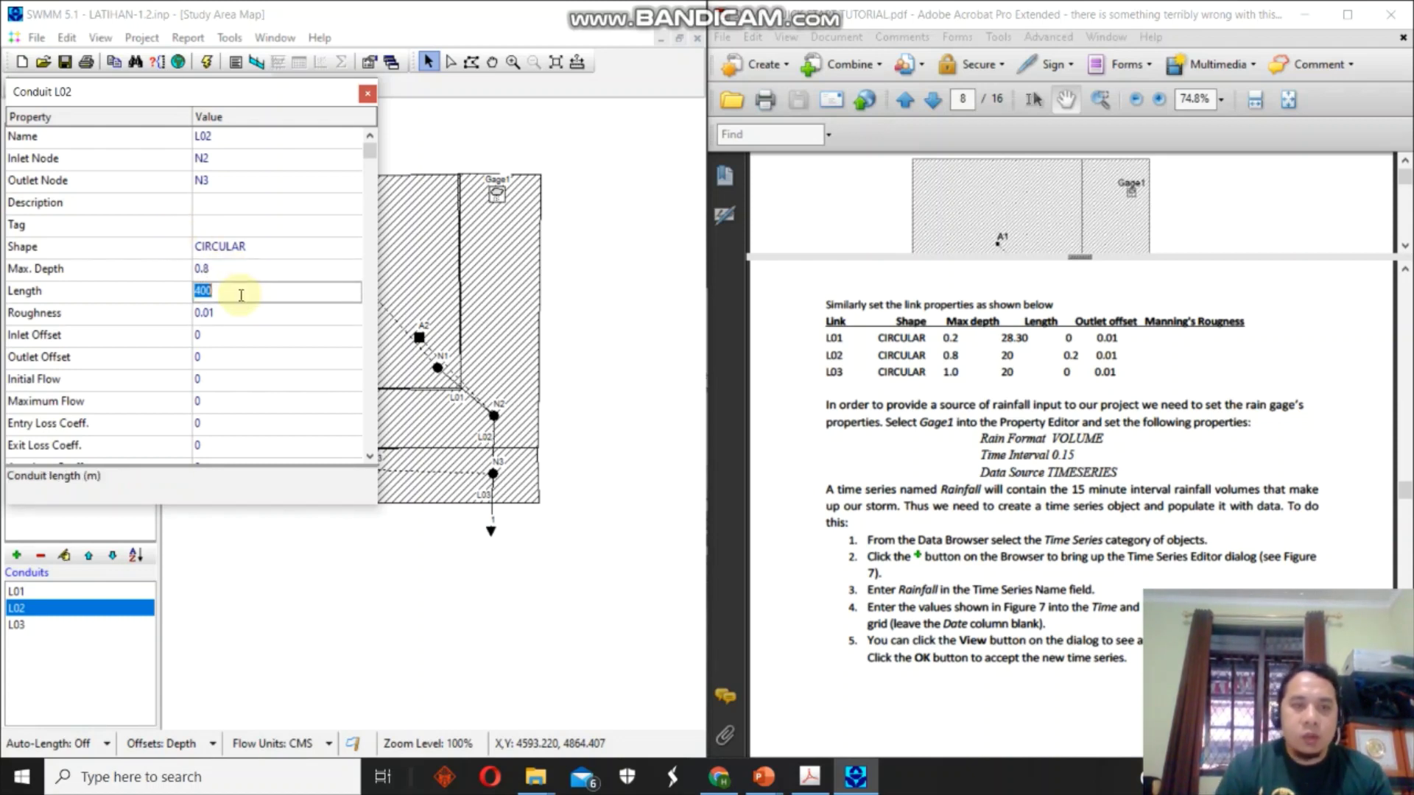
pyautogui.write('20')
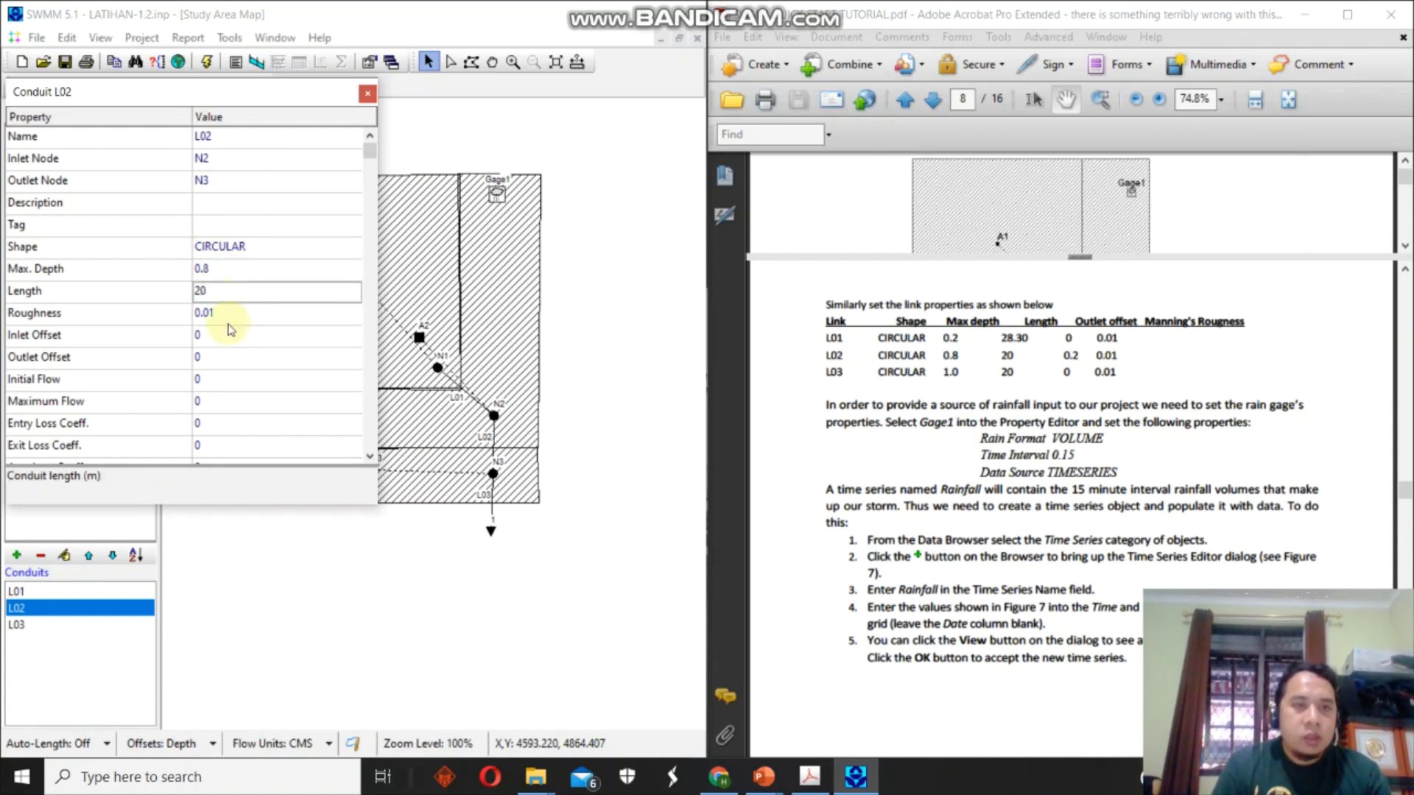
pyautogui.click(222, 336)
pyautogui.write('0.2')
pyautogui.click(215, 313)
pyautogui.click(368, 93)
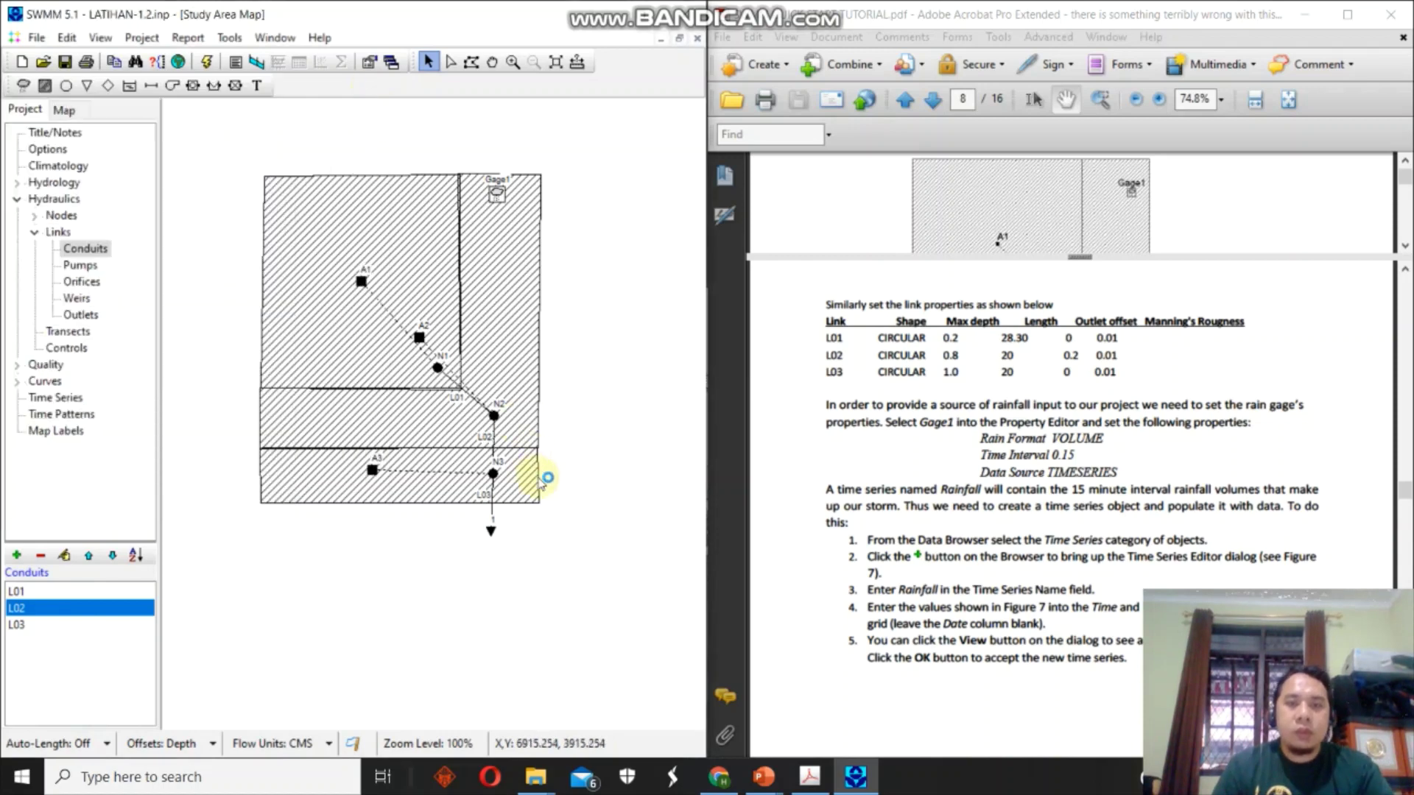
# Set conduit L03's length to 20 and close its properties.
pyautogui.doubleClick(495, 505)
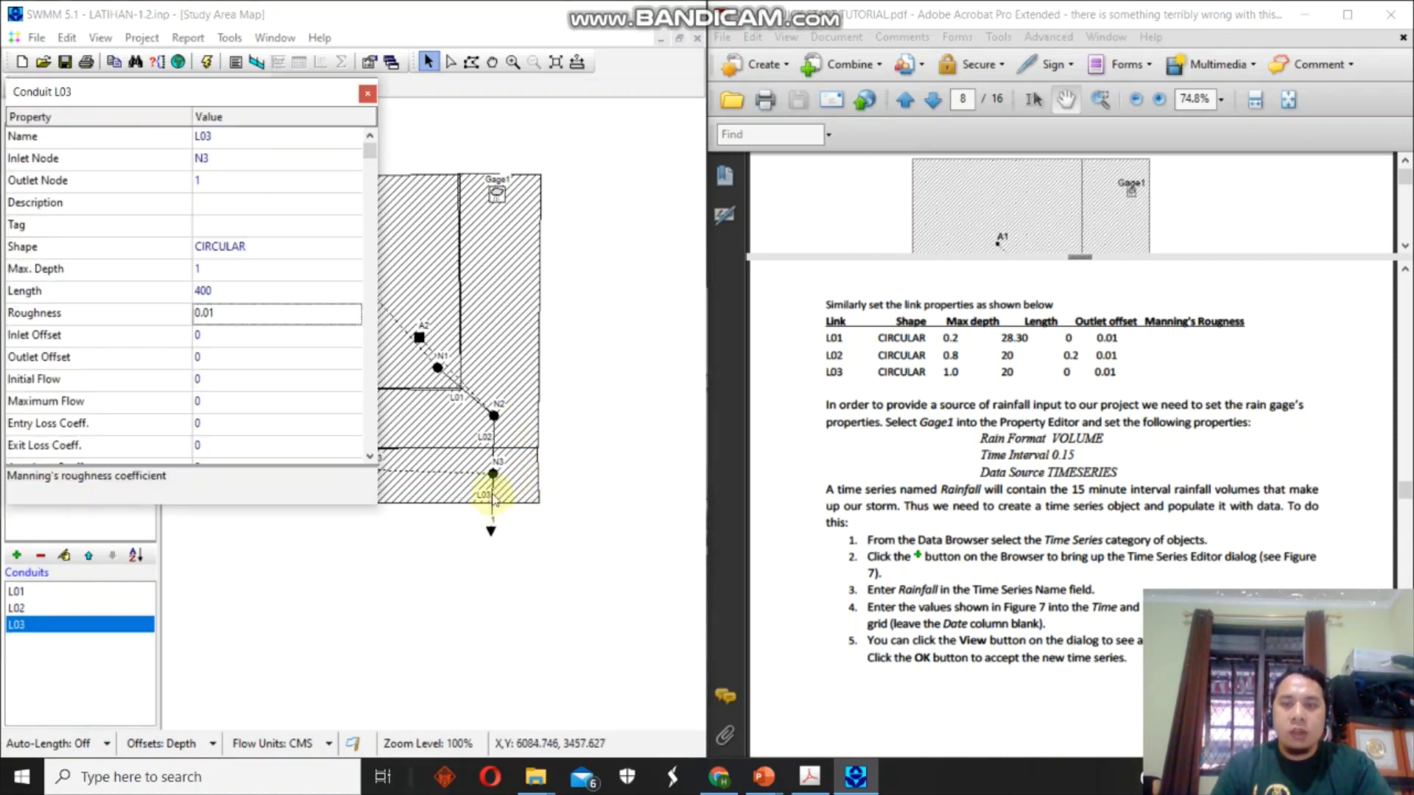
pyautogui.click(231, 271)
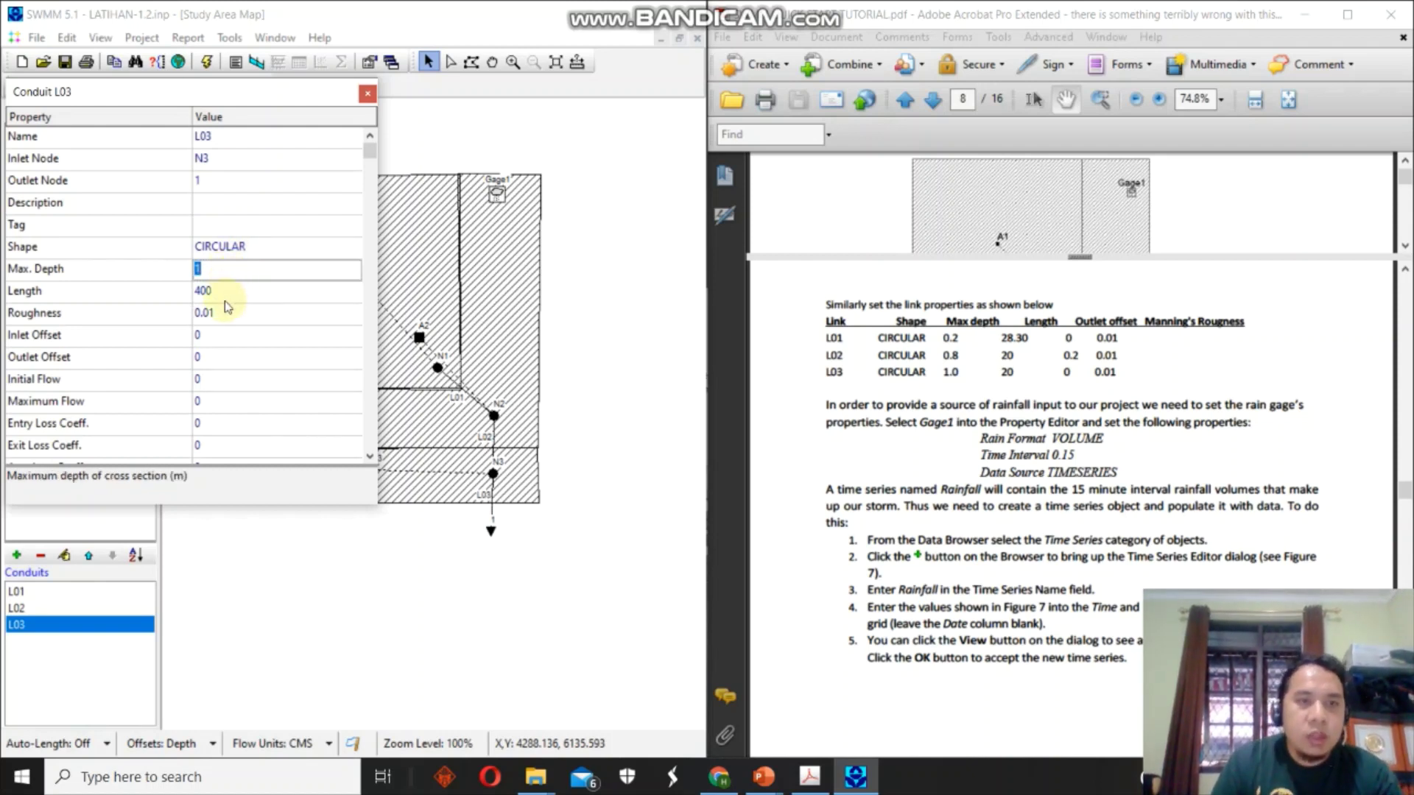
pyautogui.click(225, 293)
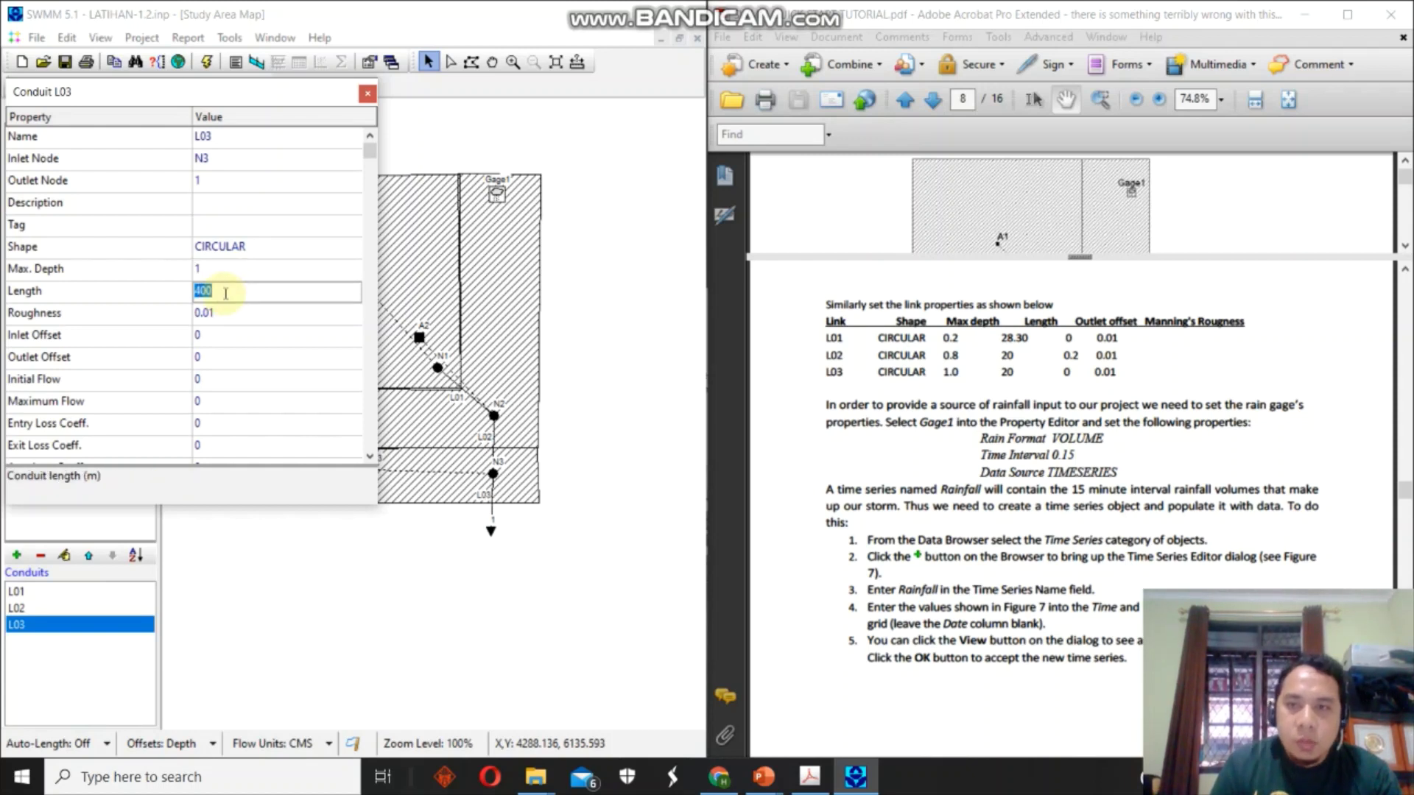
pyautogui.write('20')
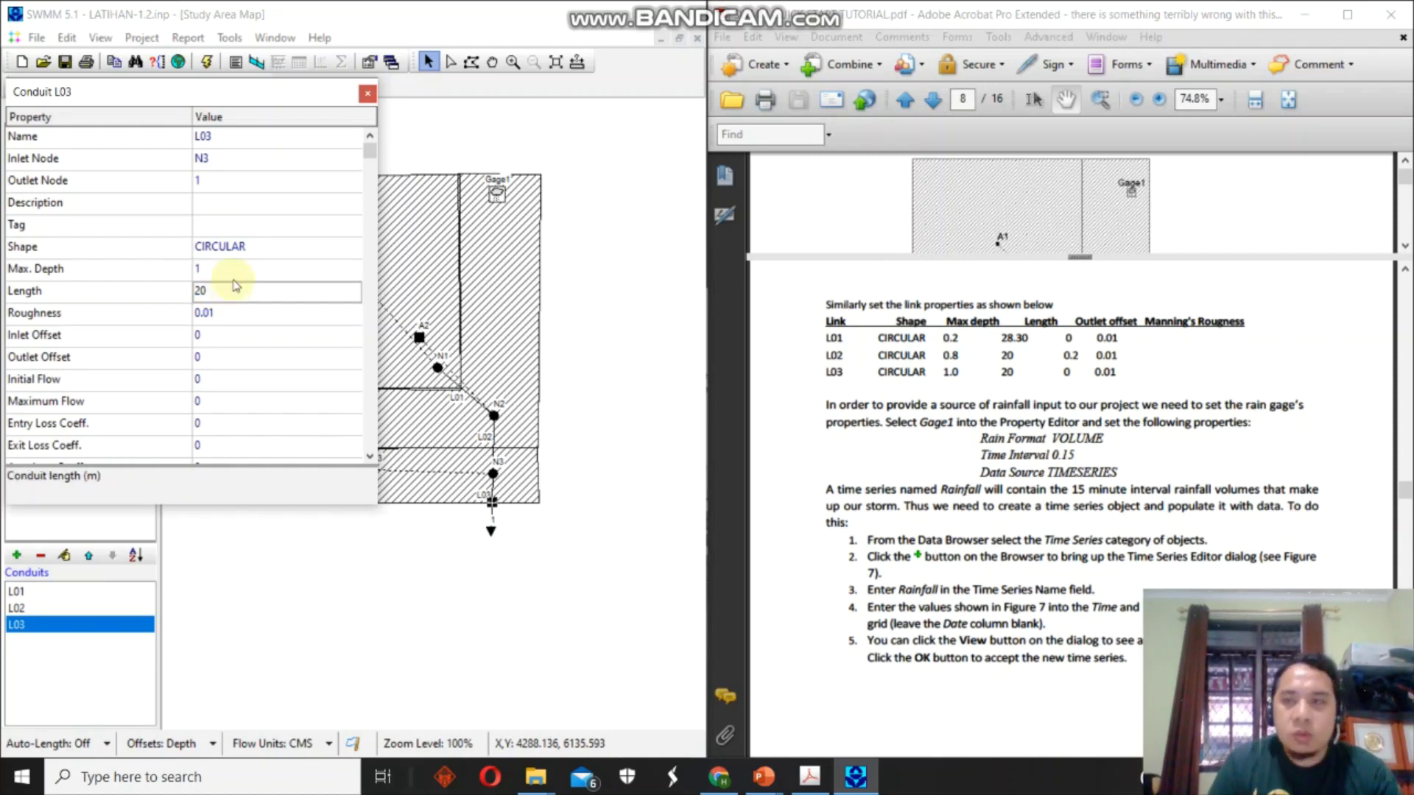
pyautogui.click(367, 93)
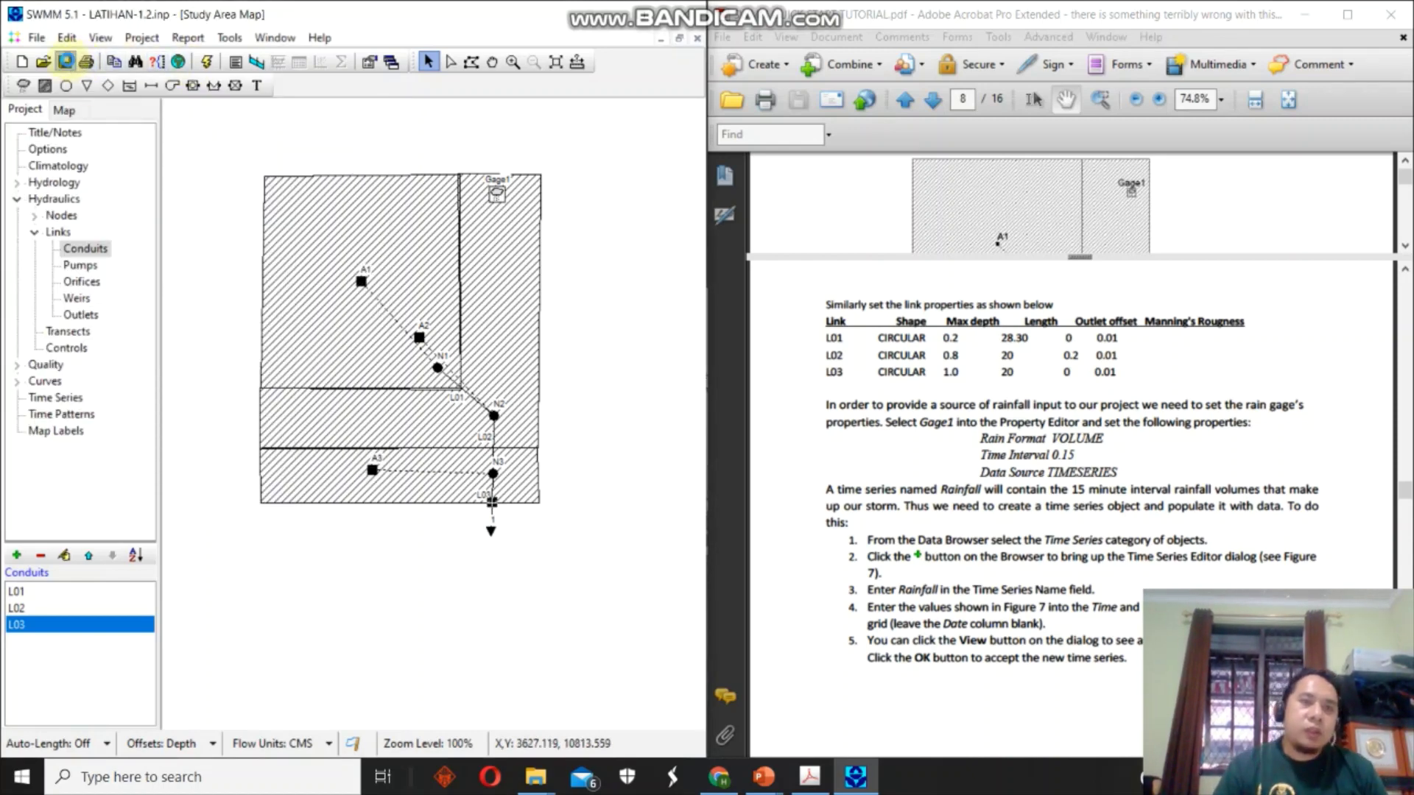
# Consult the rain gage settings in the tutorial PDF and set Gage1's rain format to VOLUME.
pyautogui.moveTo(927, 458); pyautogui.dragTo(923, 371)
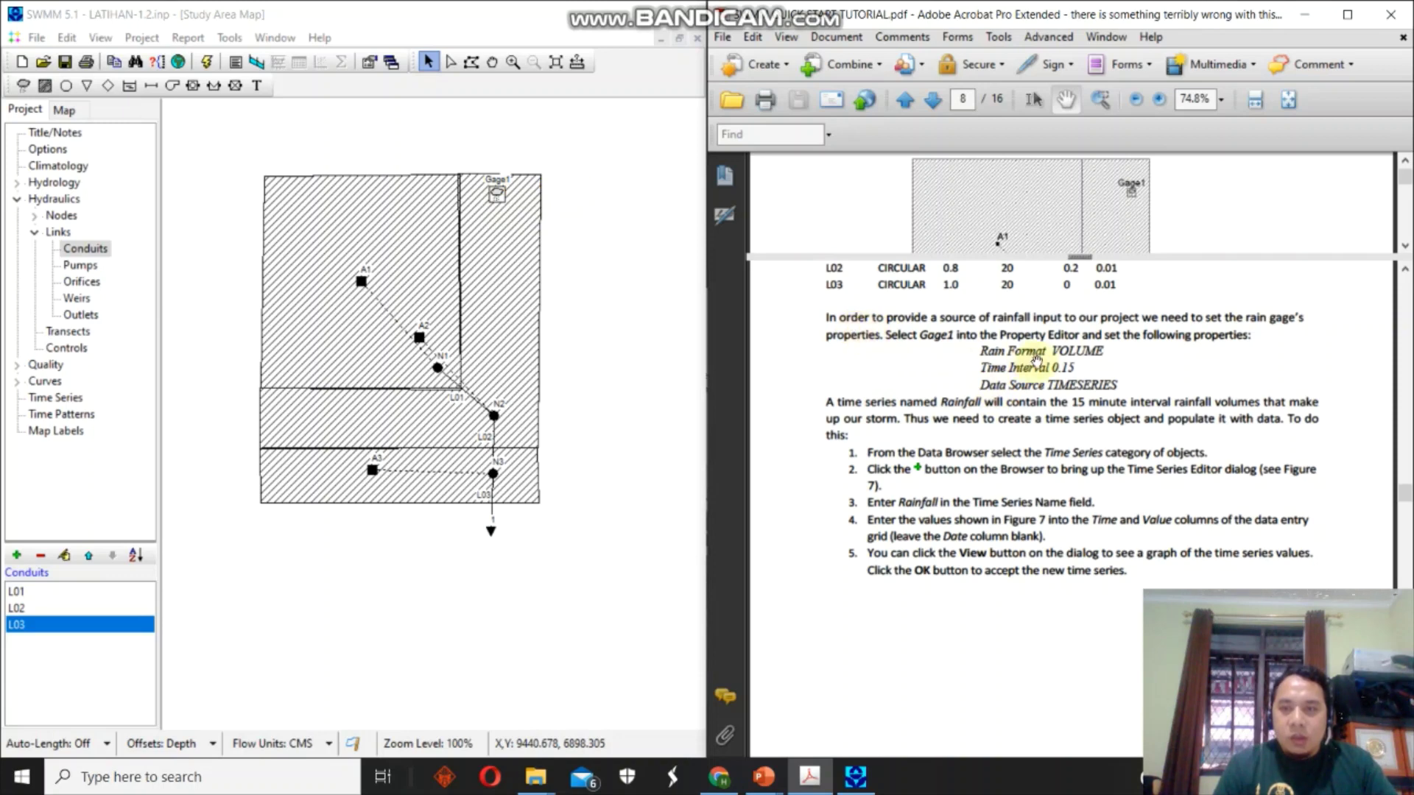
pyautogui.doubleClick(497, 193)
pyautogui.click(252, 248)
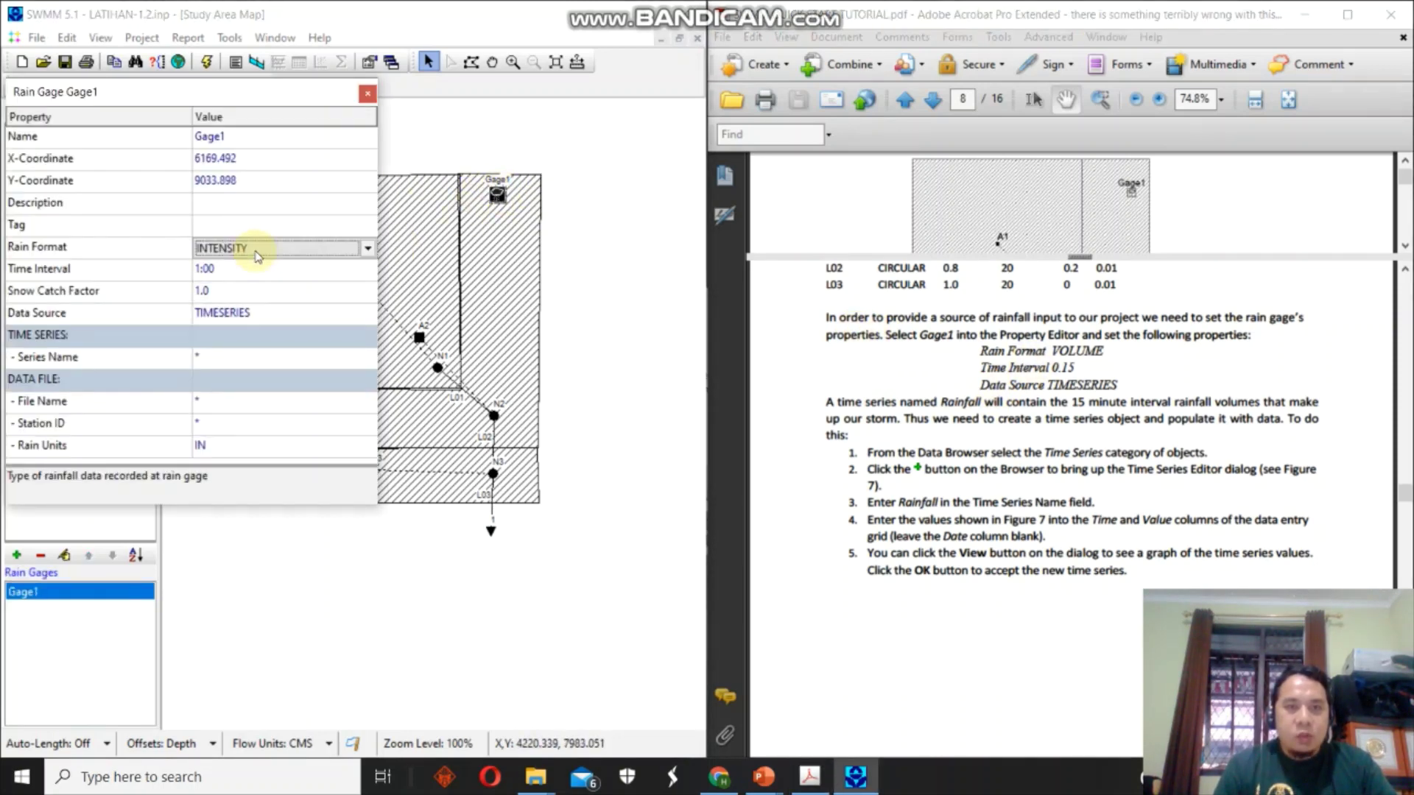
pyautogui.click(368, 249)
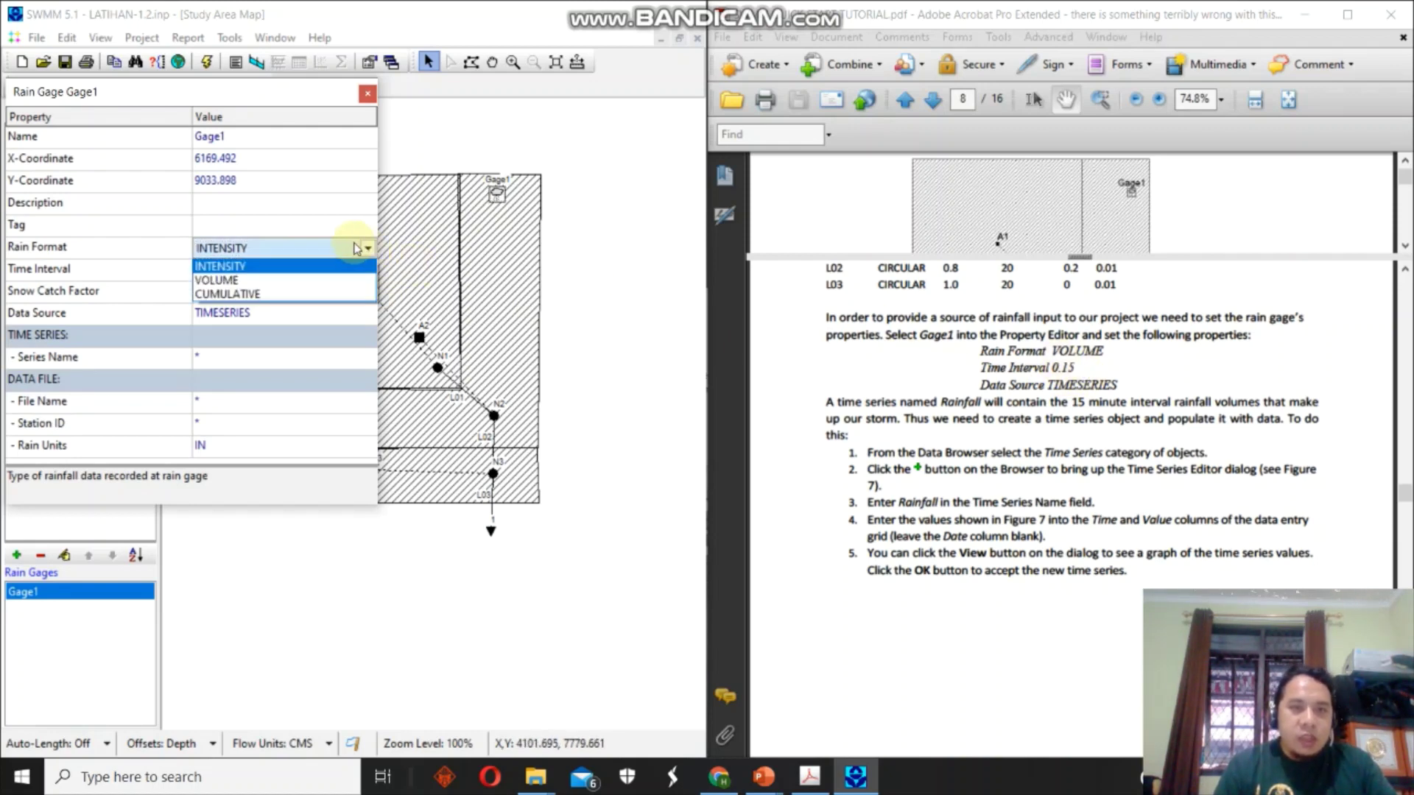
pyautogui.click(309, 282)
# Set Gage1's time interval to 0:15, check its data source, and close the rain gage properties.
pyautogui.click(283, 270)
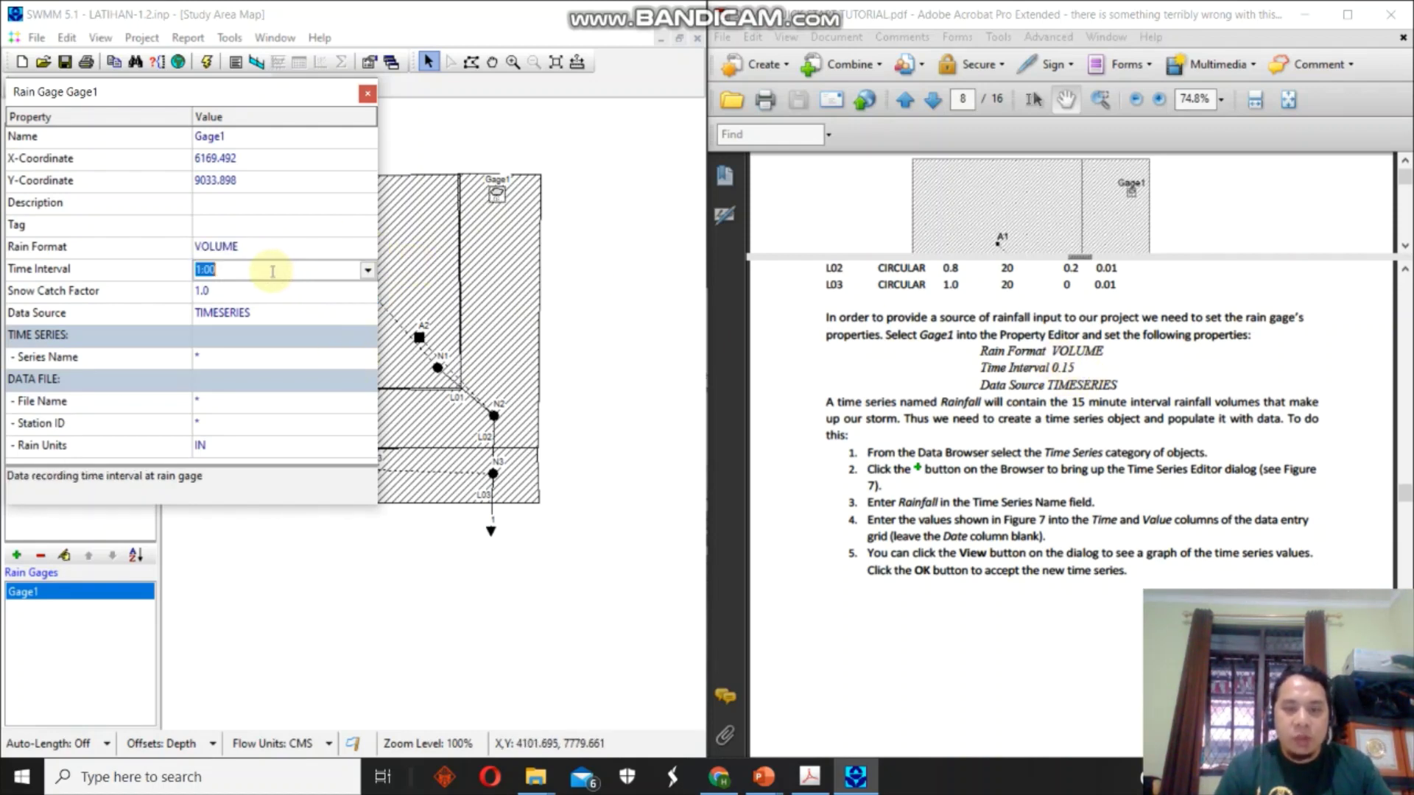
pyautogui.write('0.15')
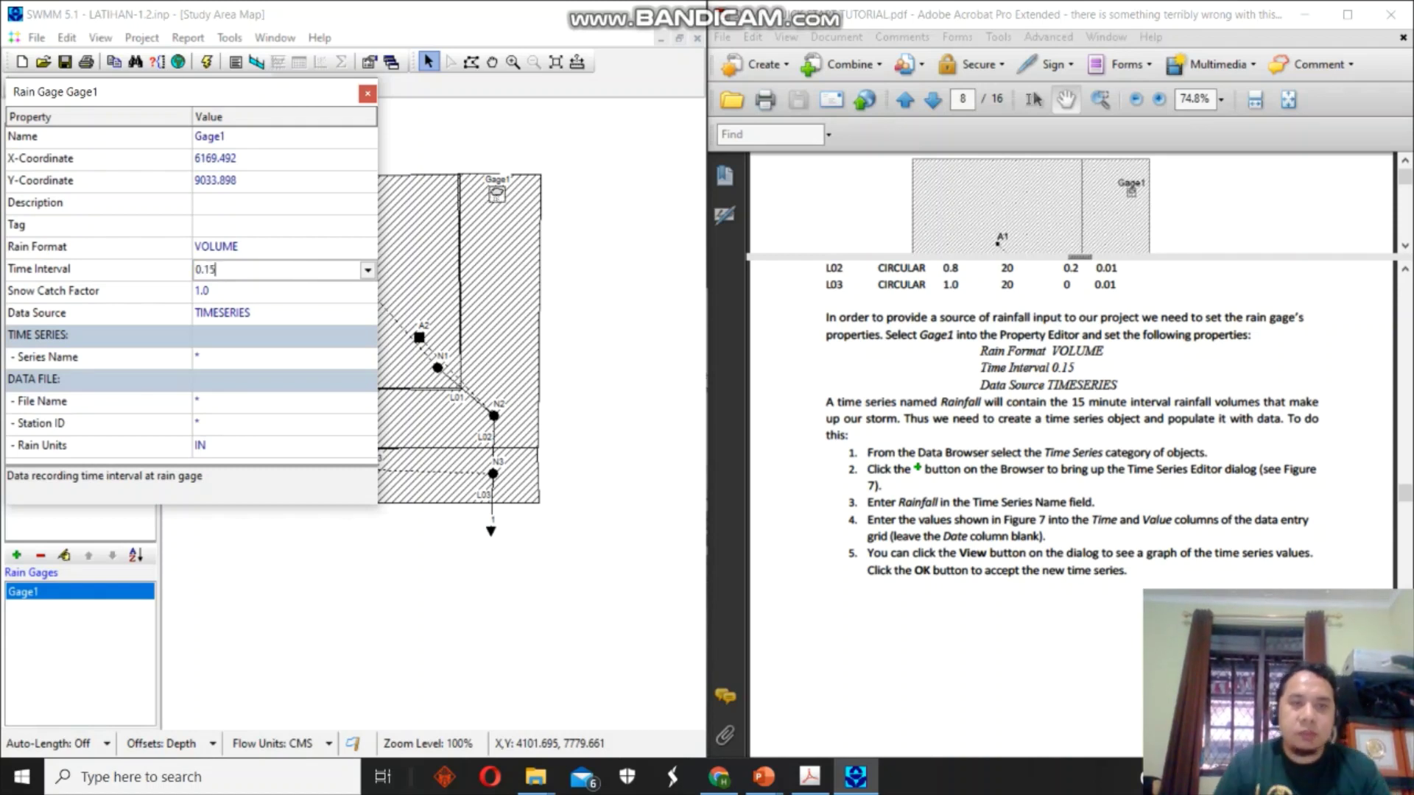
pyautogui.click(367, 270)
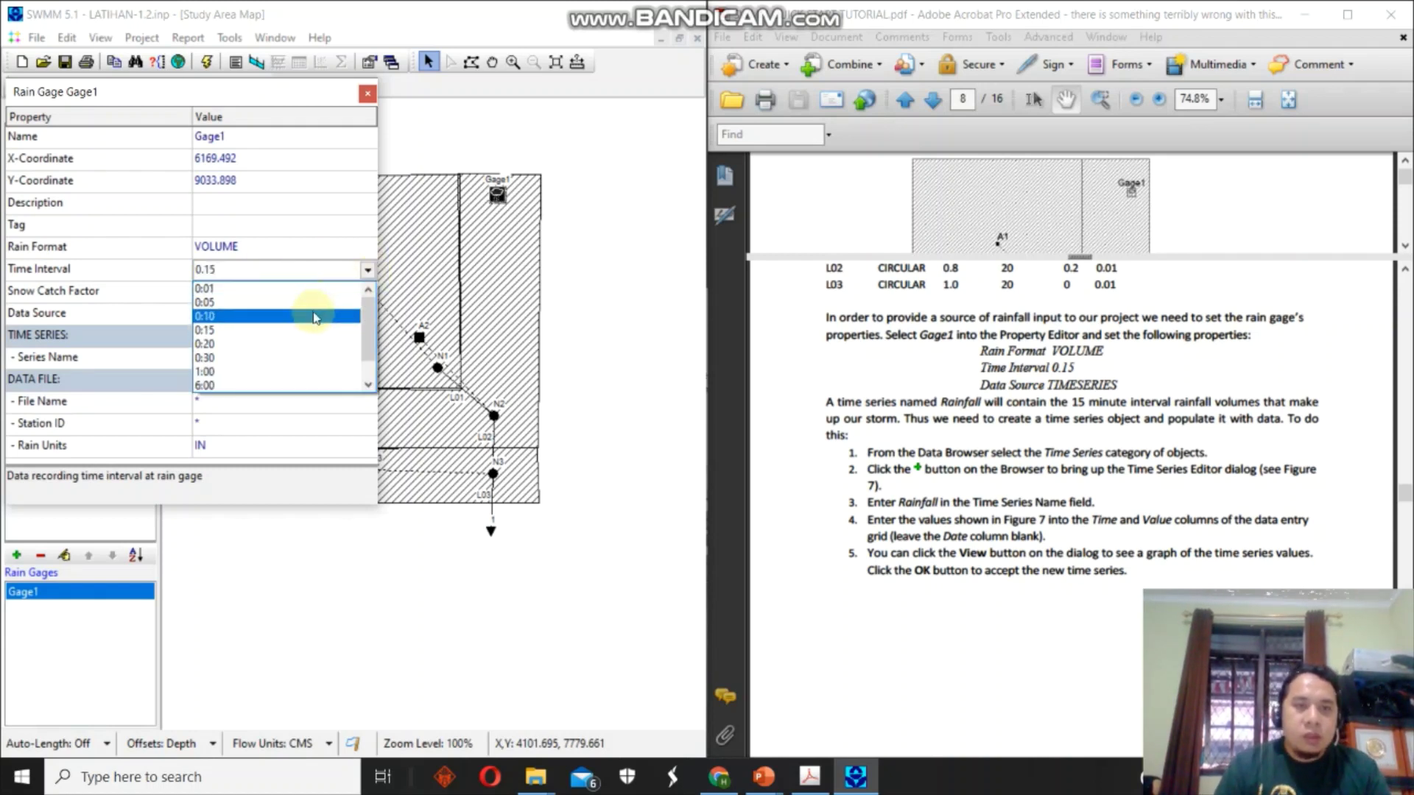
pyautogui.click(313, 344)
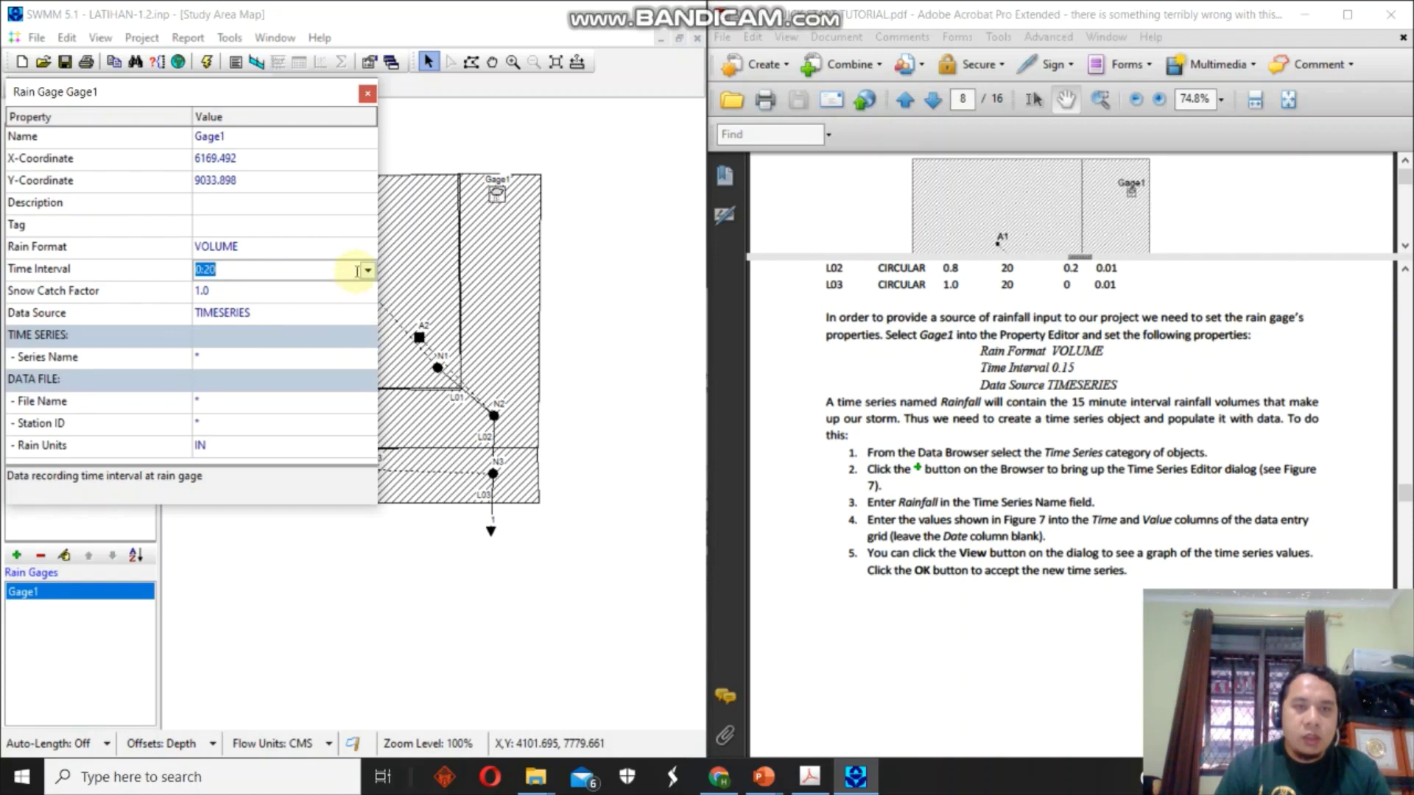
pyautogui.click(366, 271)
pyautogui.click(331, 302)
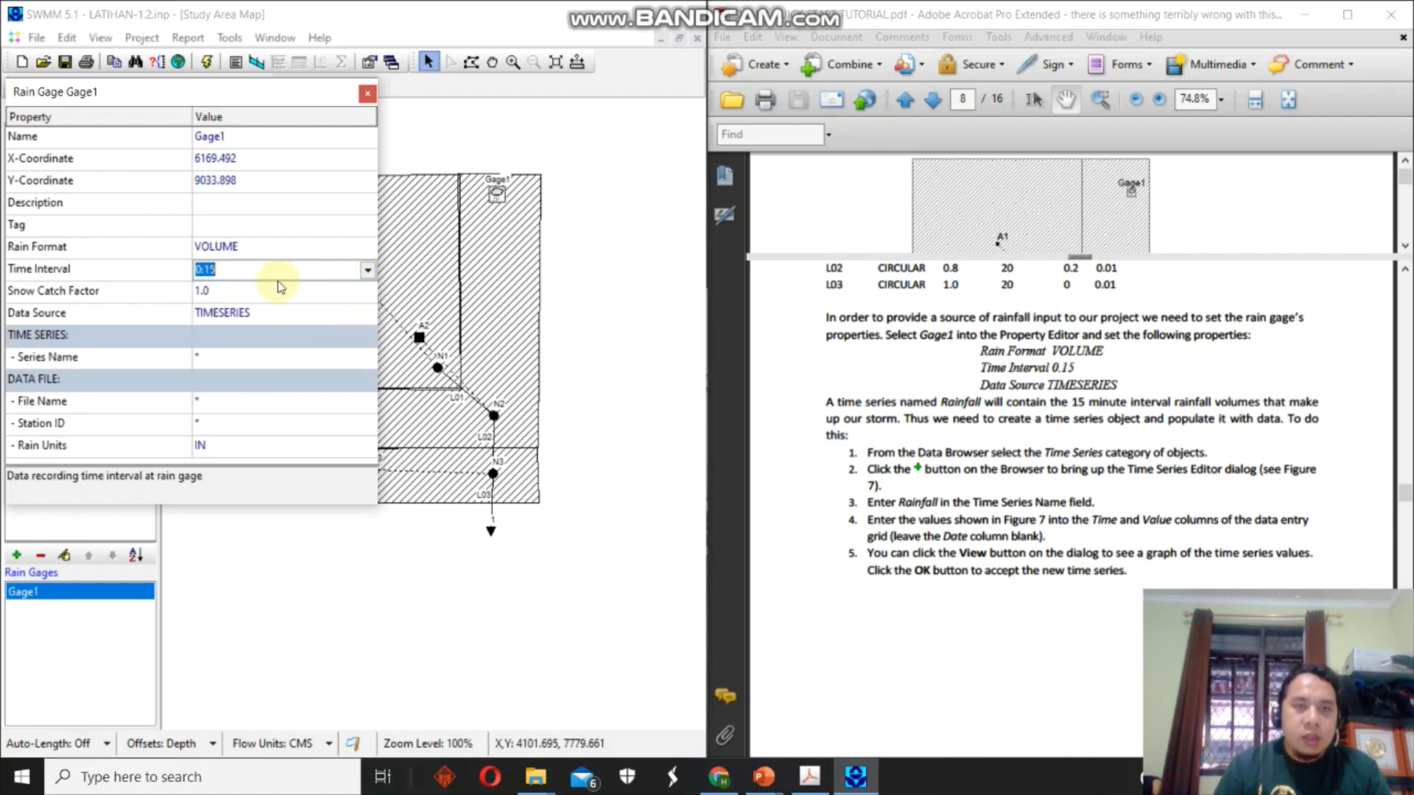
pyautogui.click(284, 300)
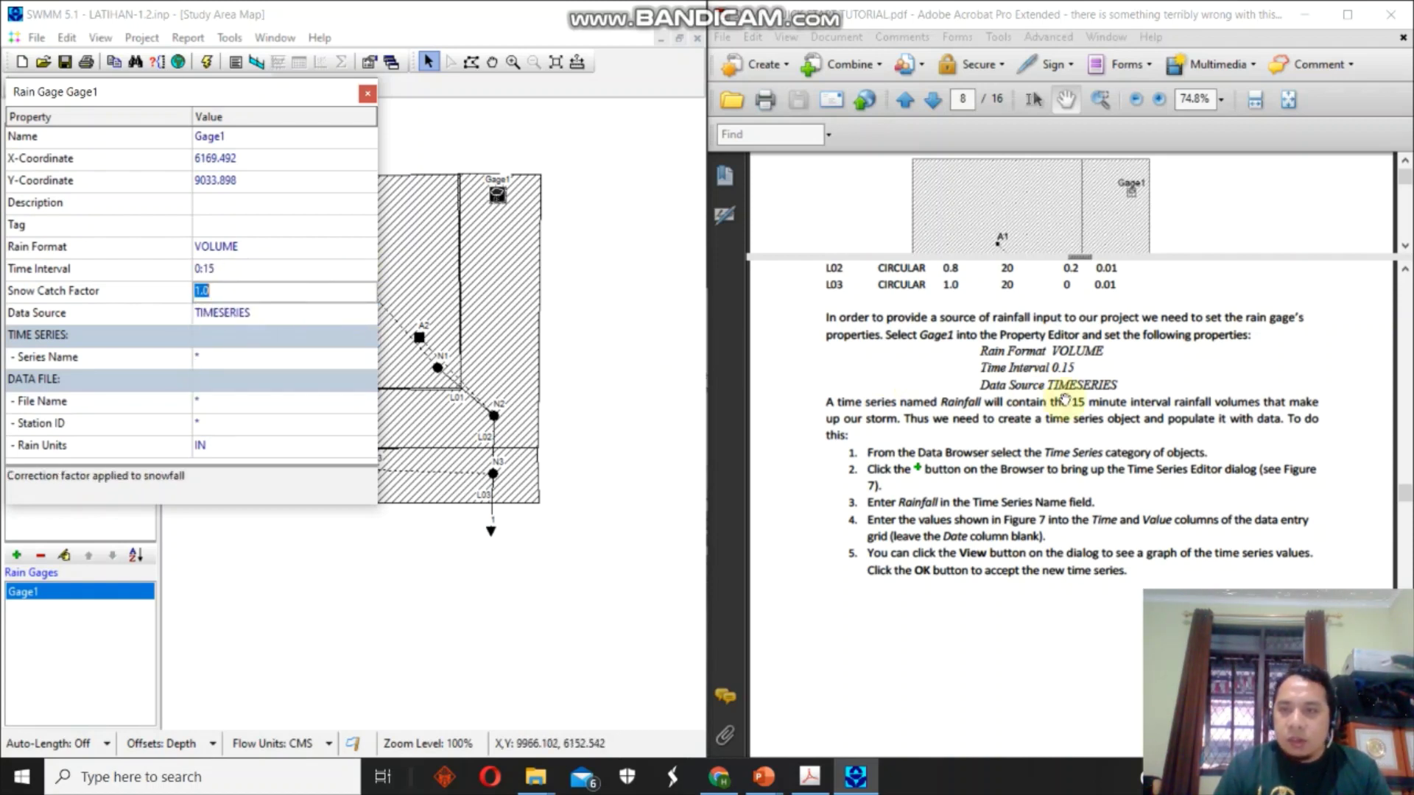
pyautogui.click(277, 315)
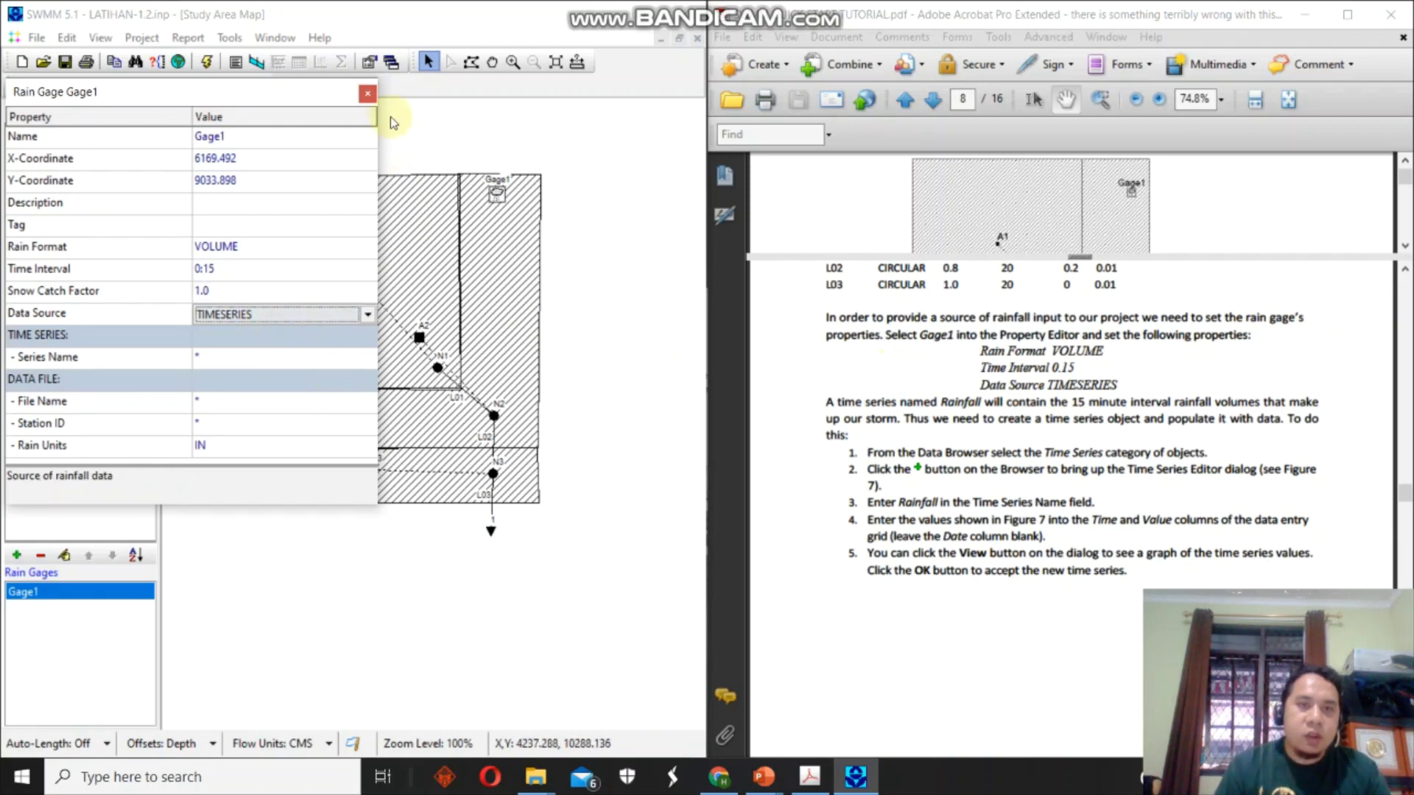
pyautogui.click(367, 94)
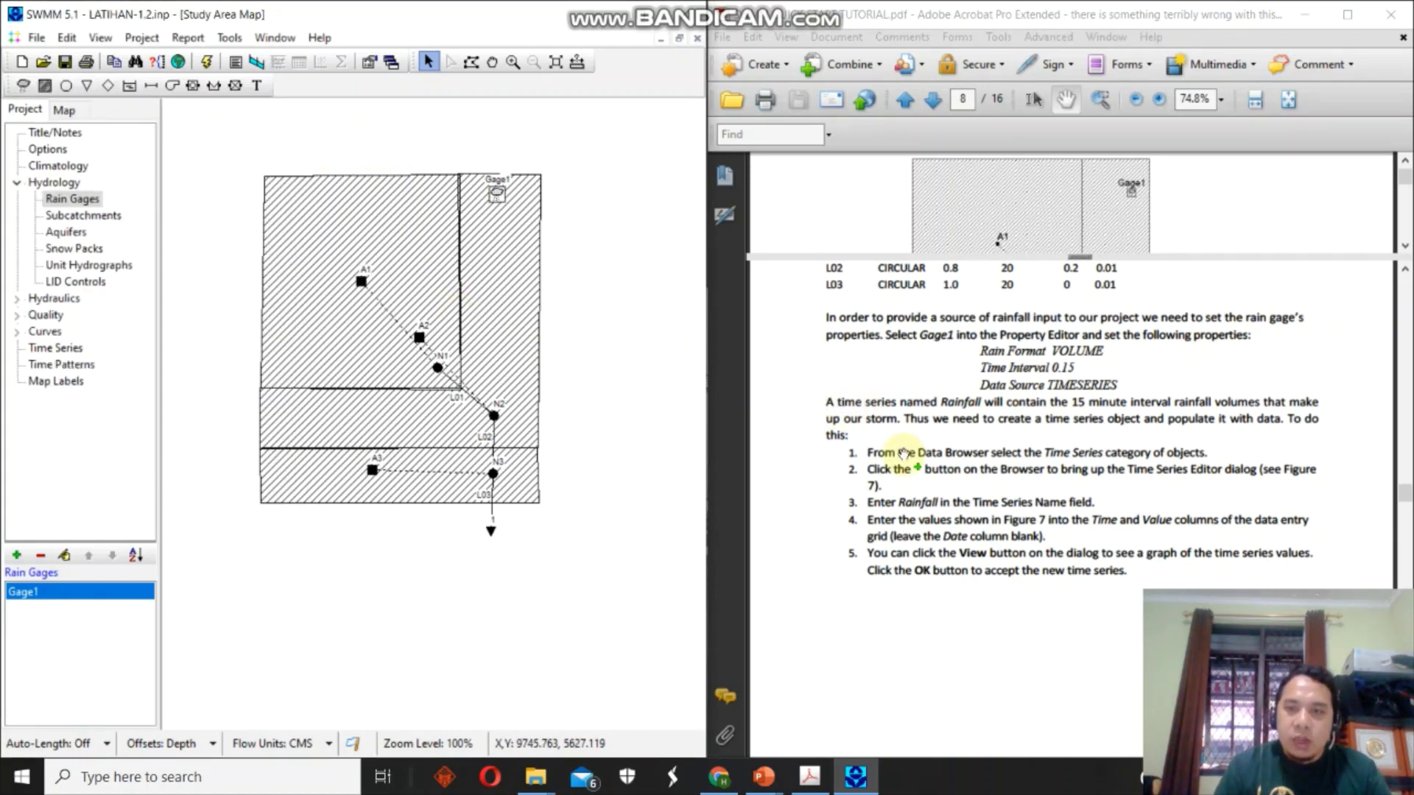
# Create a new time series named Rainfall with the description "Rainfall data".
pyautogui.moveTo(970, 508); pyautogui.dragTo(970, 407)
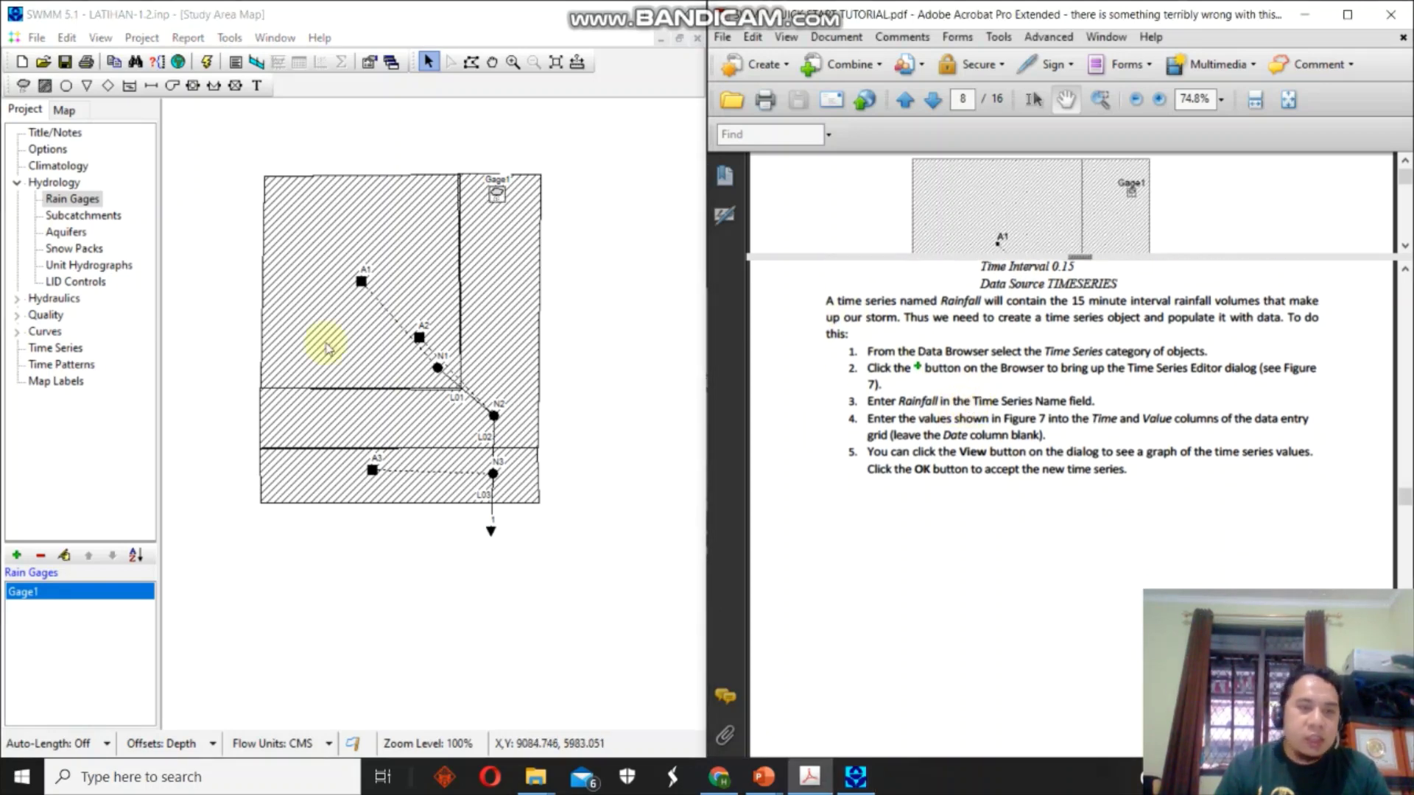
pyautogui.click(57, 332)
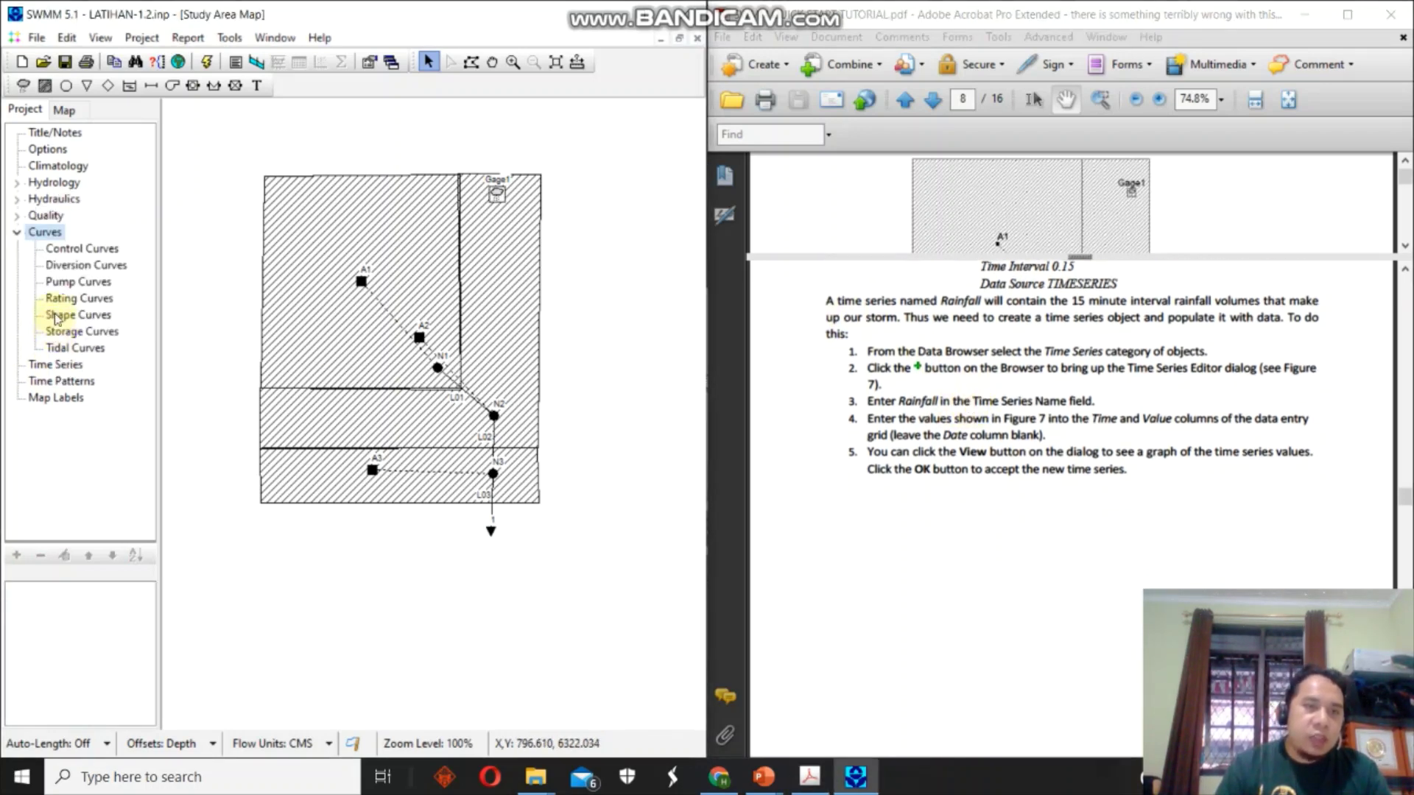
pyautogui.click(17, 233)
pyautogui.click(53, 248)
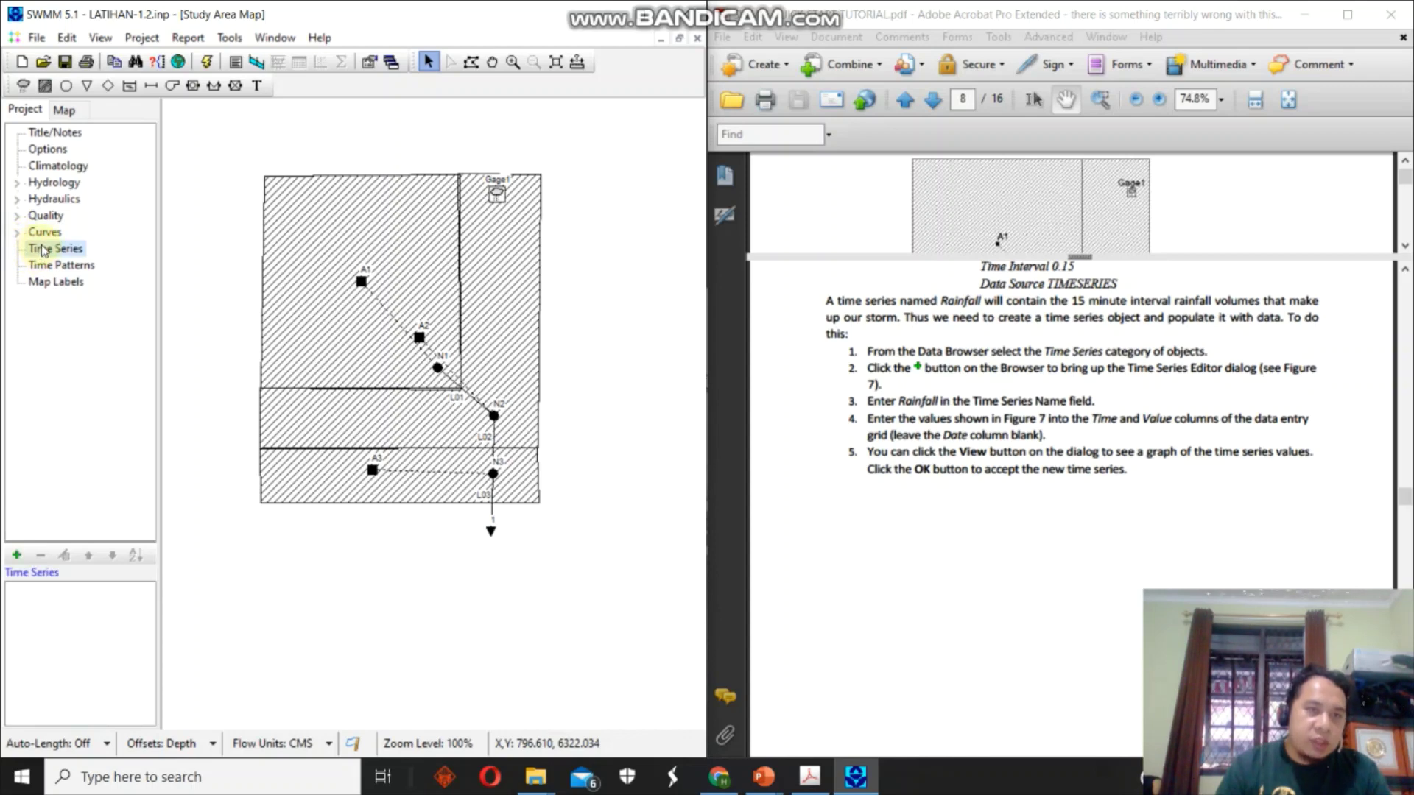
pyautogui.click(16, 555)
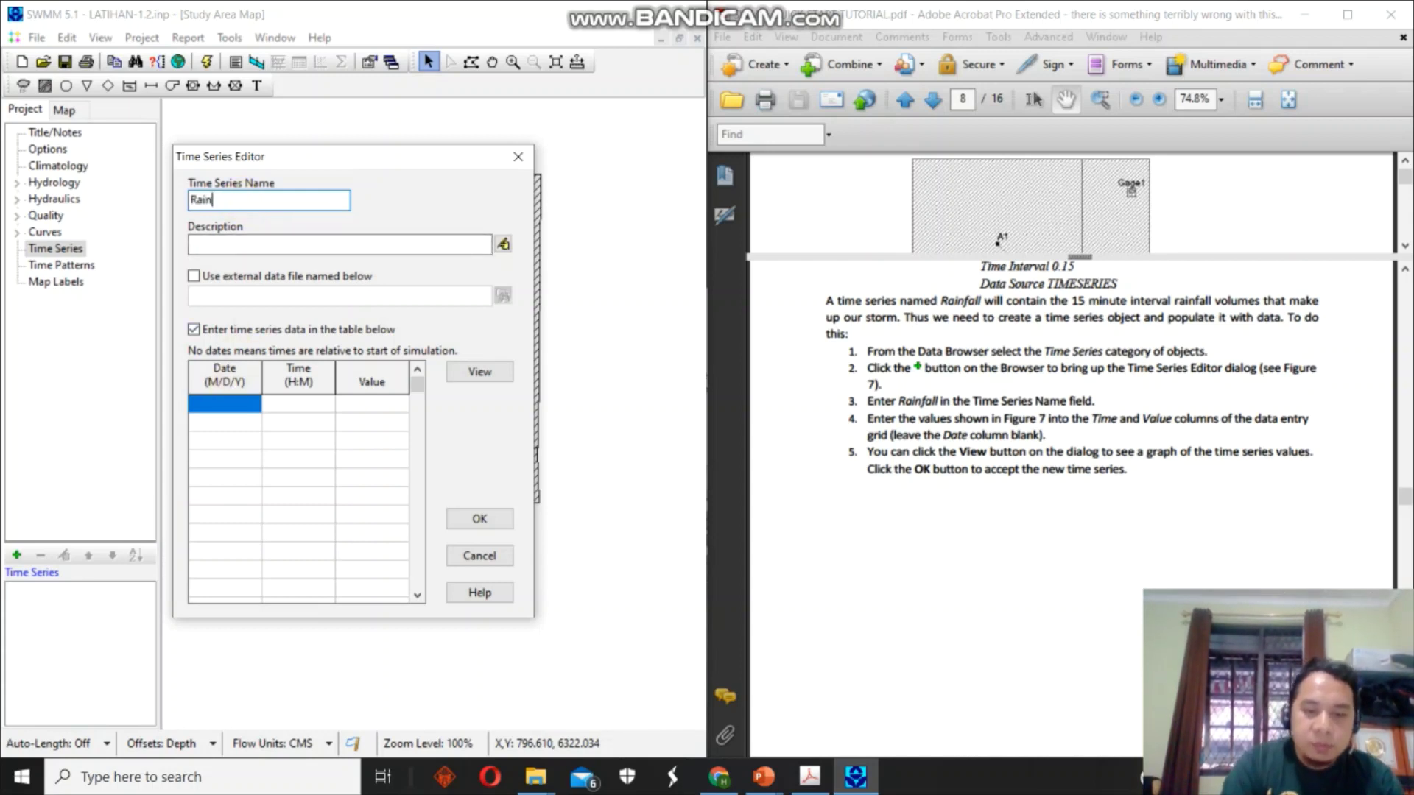
pyautogui.click(240, 244)
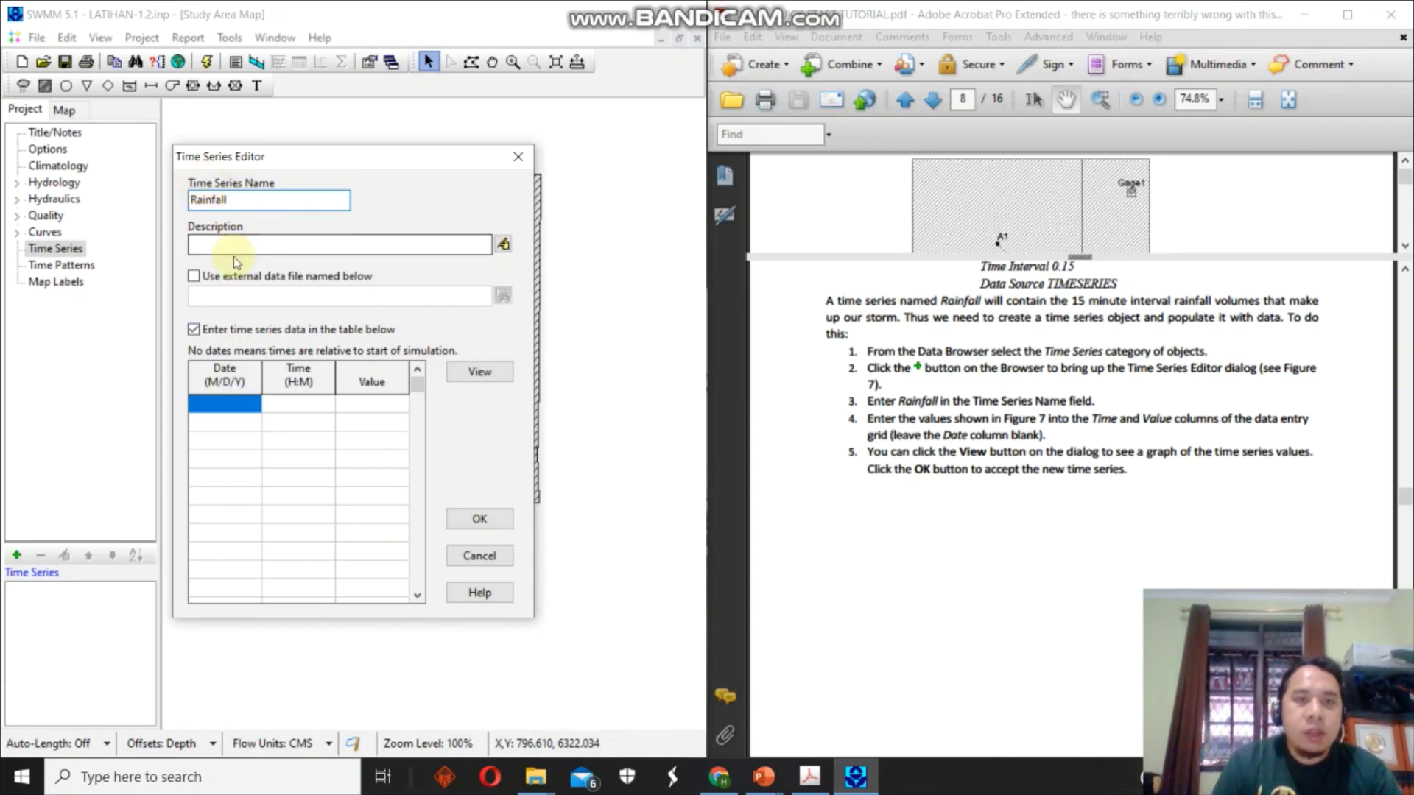
pyautogui.write('Rain')
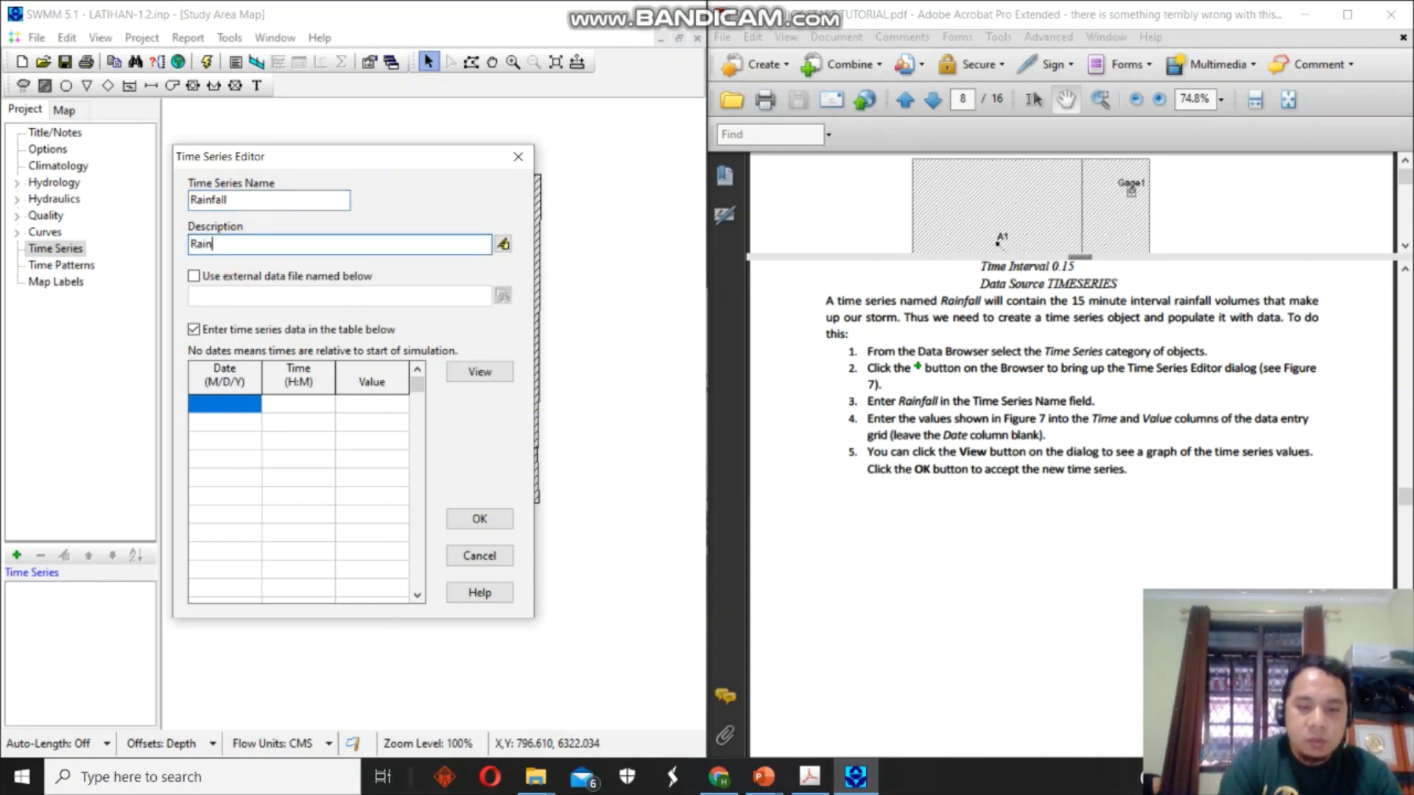
pyautogui.write('fall data')
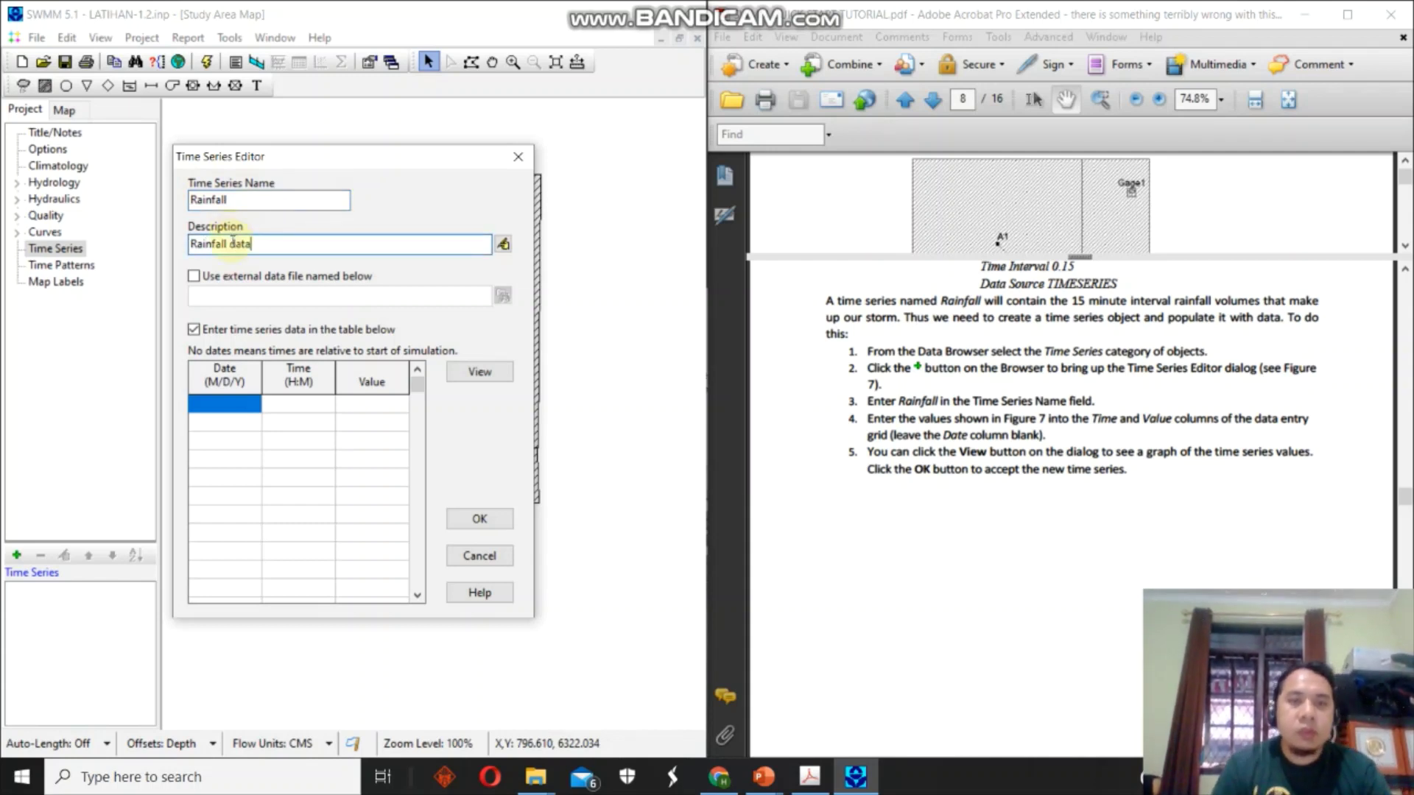
# Consult Figure 7 in the tutorial PDF and enter the first rainfall rows: time 0 with value 0, and 0:15 with 2.52.
pyautogui.moveTo(987, 486); pyautogui.dragTo(996, 335)
pyautogui.scroll(-5, 1001, 356)
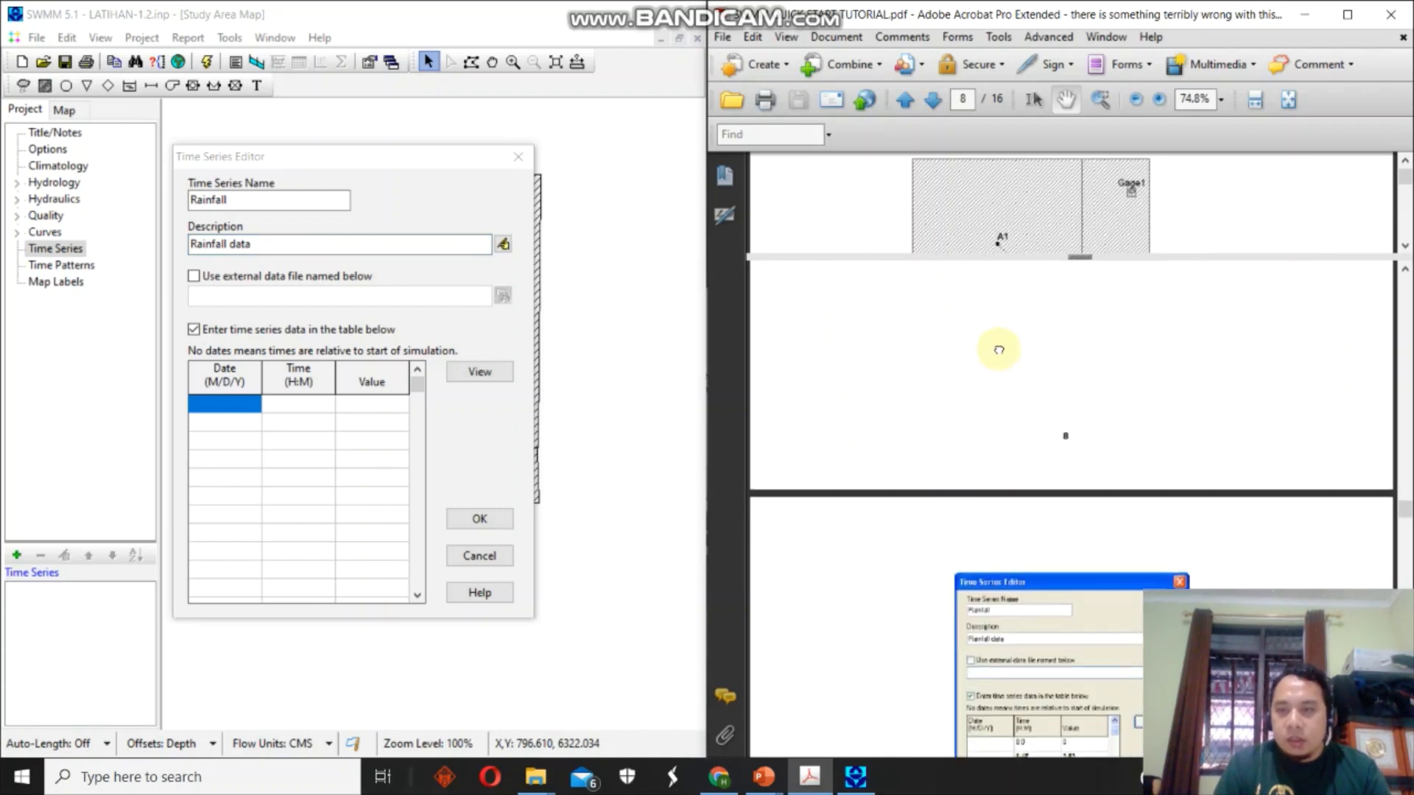
pyautogui.scroll(-3, 980, 361)
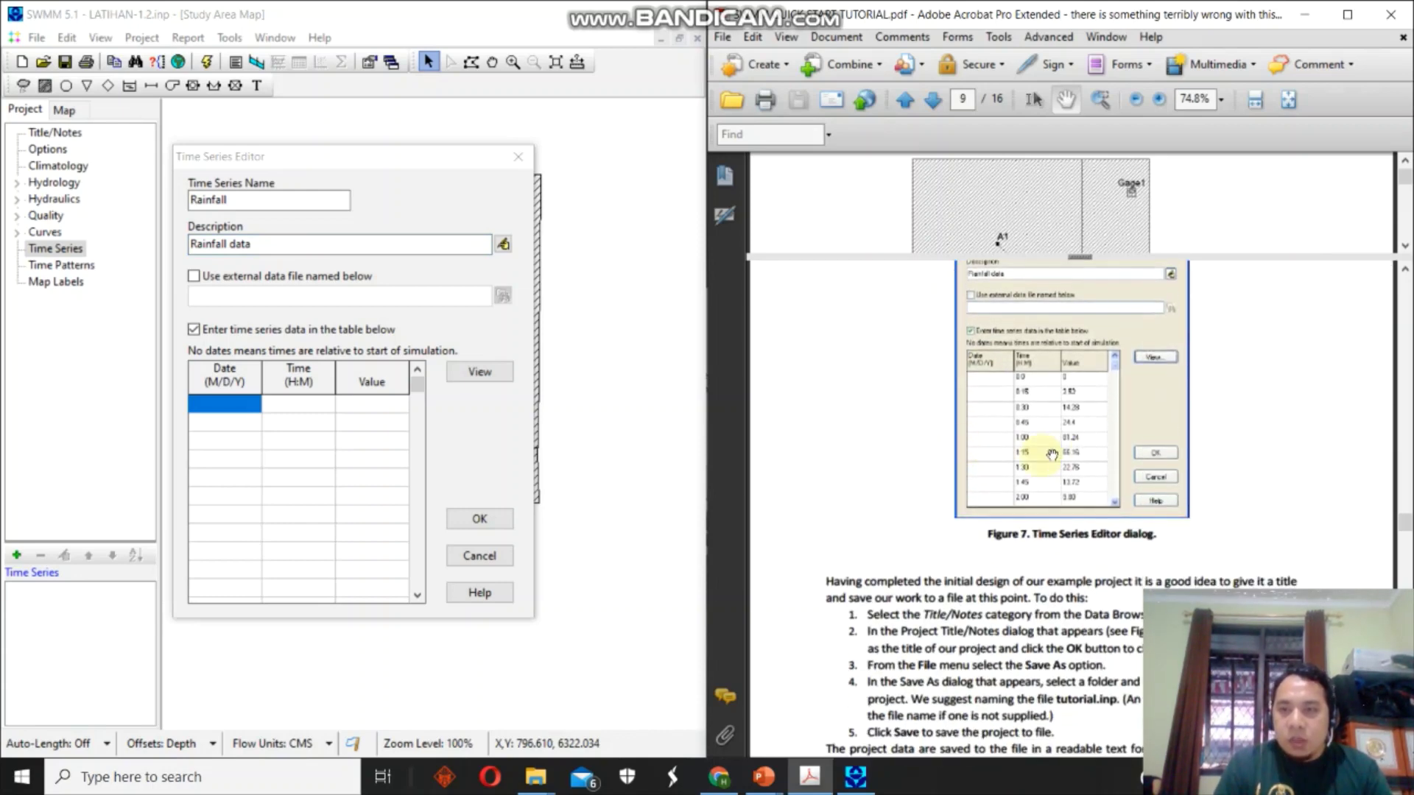
pyautogui.hotkey('ctrl', '=')
pyautogui.scroll(2, 1124, 393)
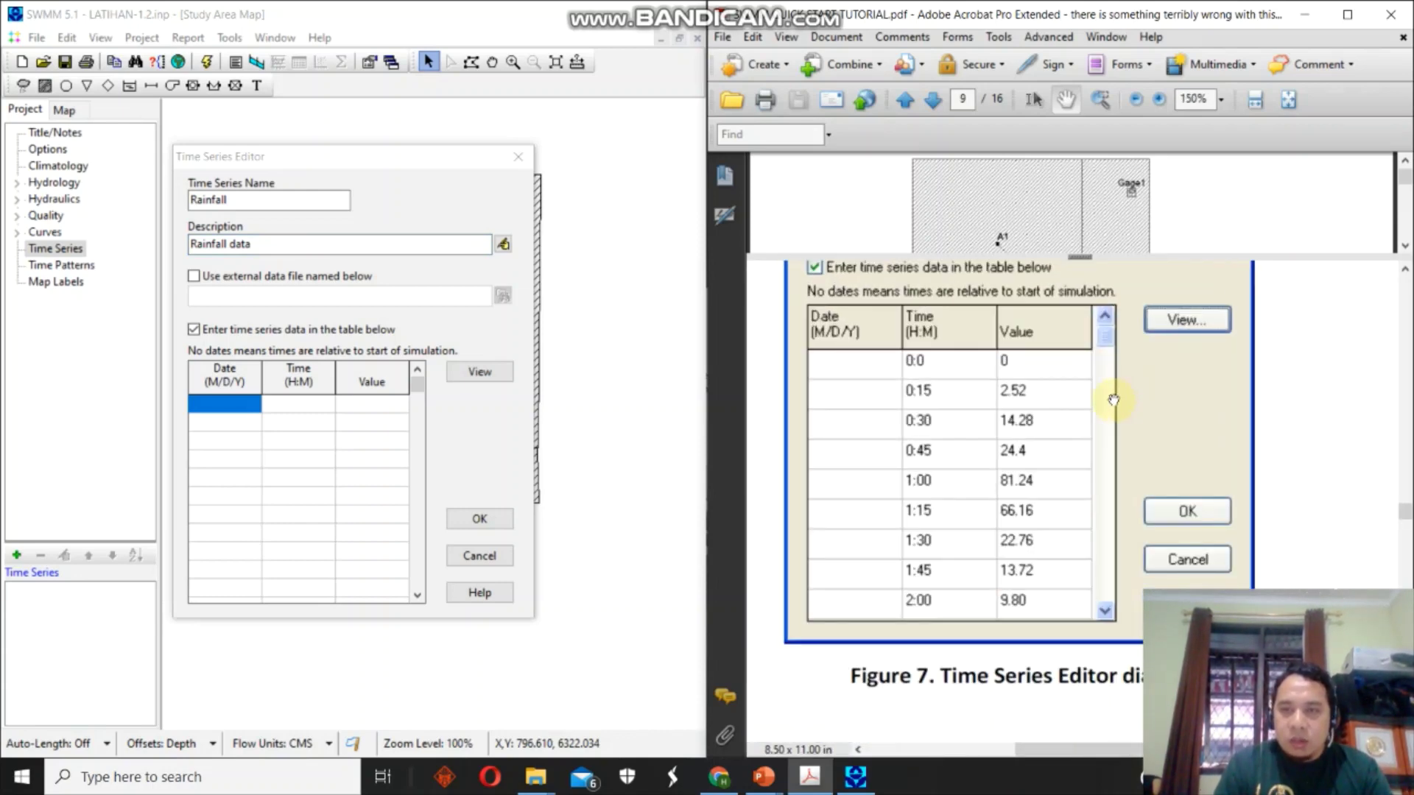
pyautogui.click(289, 405)
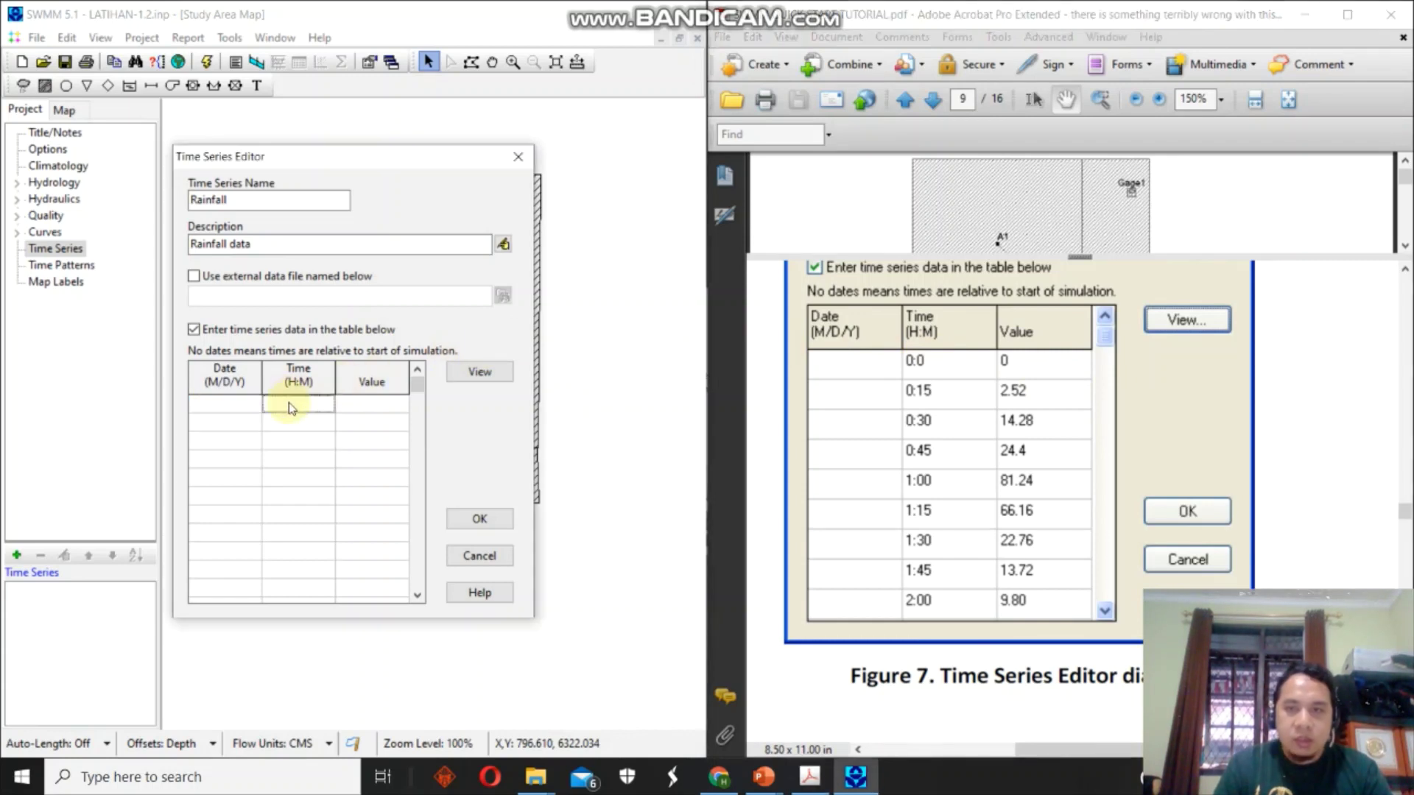
pyautogui.click(370, 403)
pyautogui.click(324, 426)
pyautogui.write('0:')
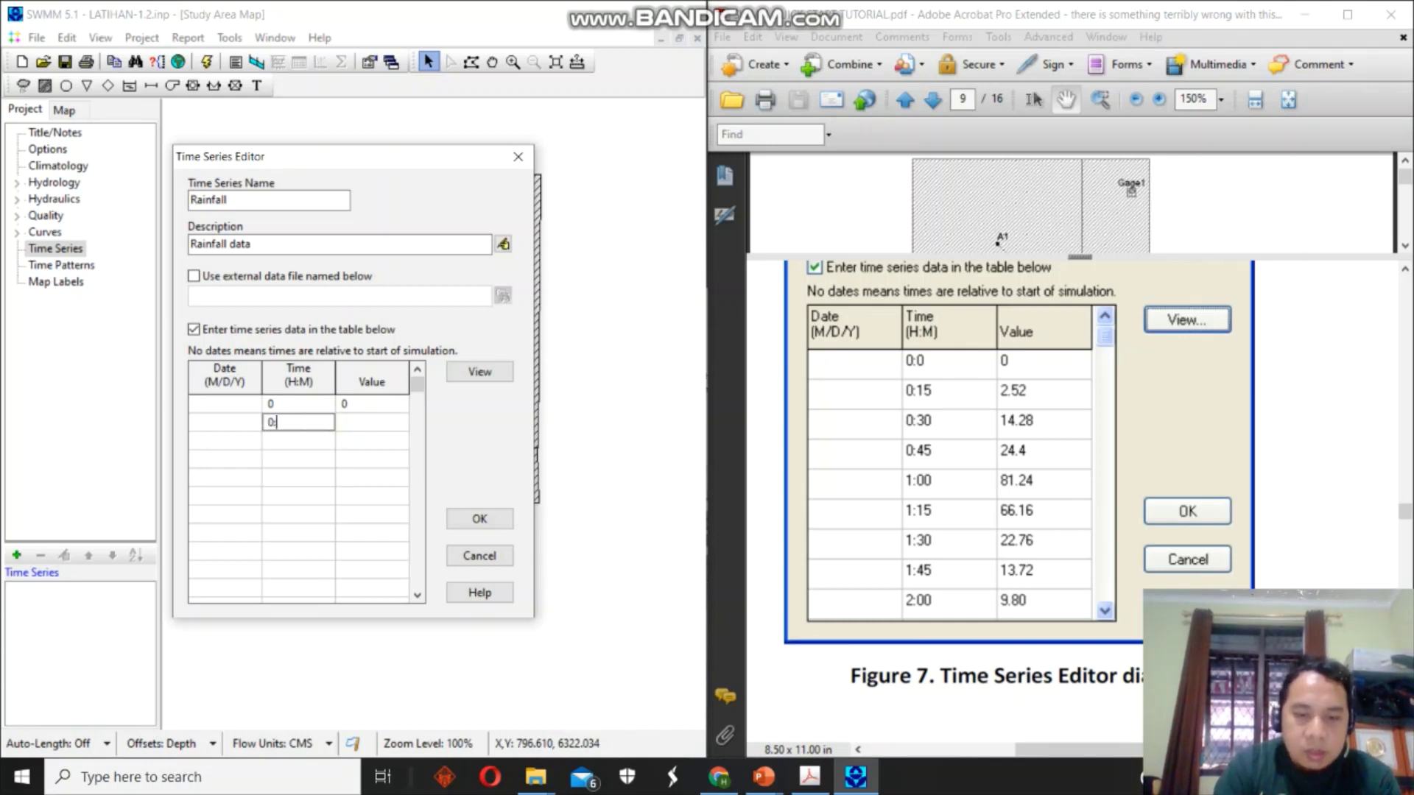
pyautogui.write('15')
pyautogui.click(387, 427)
pyautogui.write('2.52')
# Add the rainfall rows 0:30 with value 14.28 and 0:45 with value 24.4 to the time series table.
pyautogui.click(308, 438)
pyautogui.write('0:')
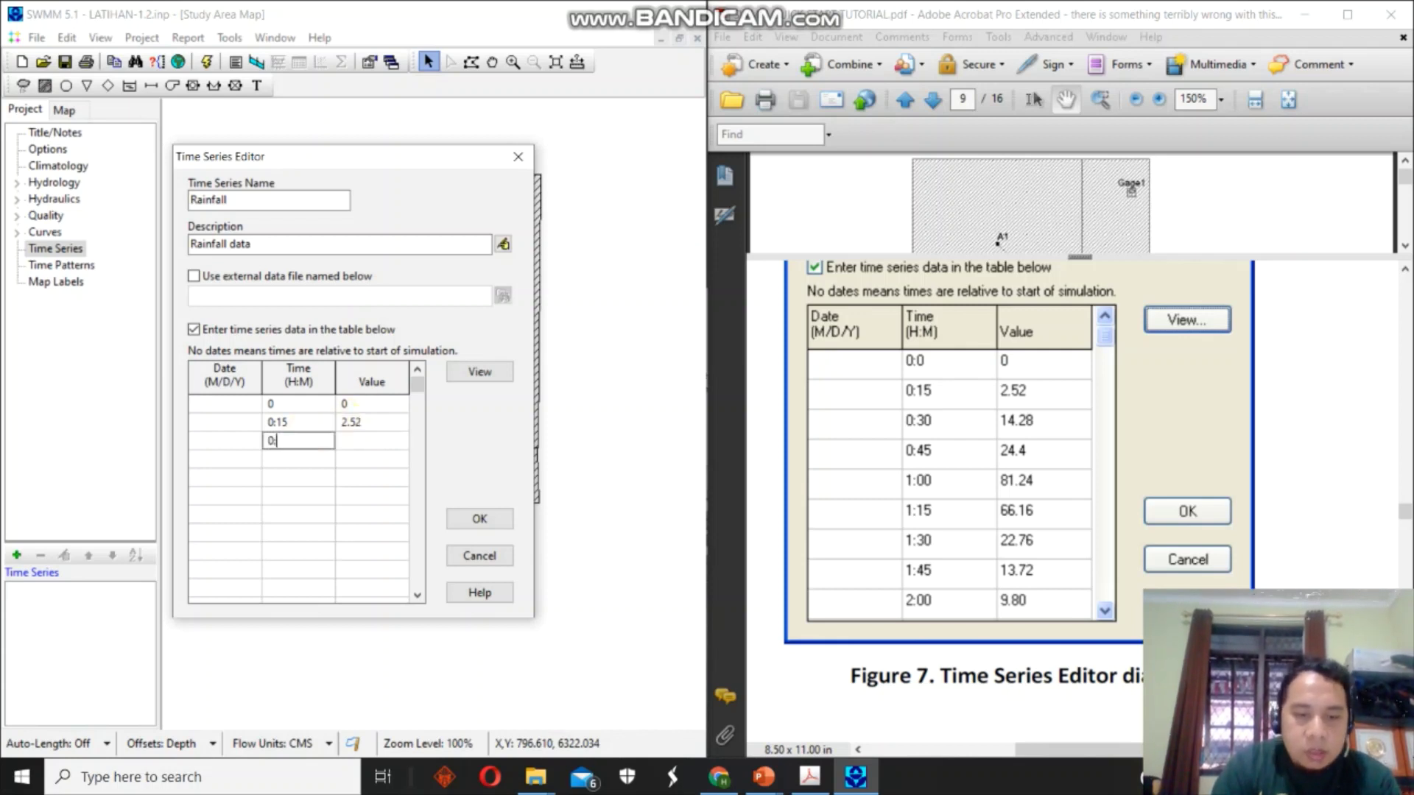
pyautogui.write('30')
pyautogui.click(346, 441)
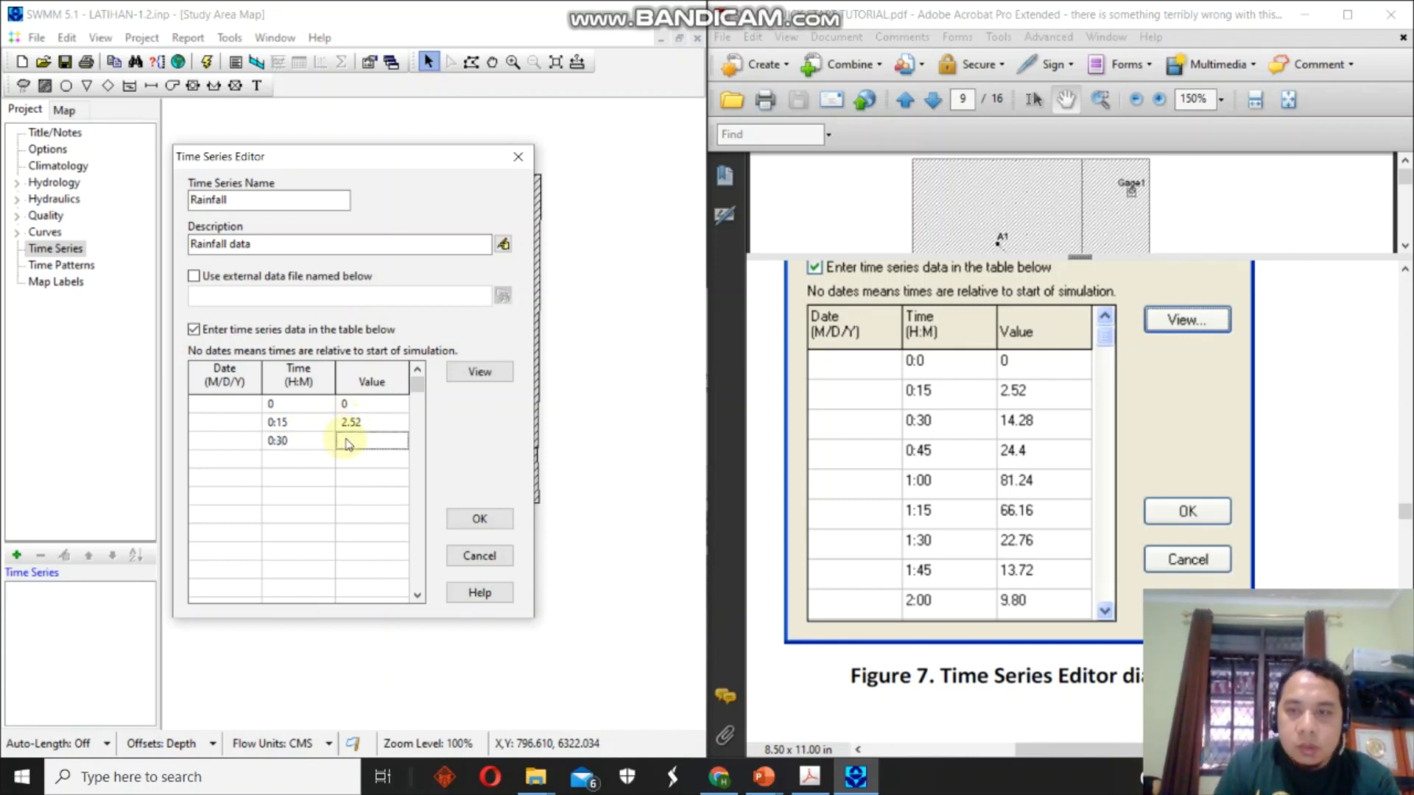
pyautogui.write('14.28')
pyautogui.click(281, 464)
pyautogui.write('0:45')
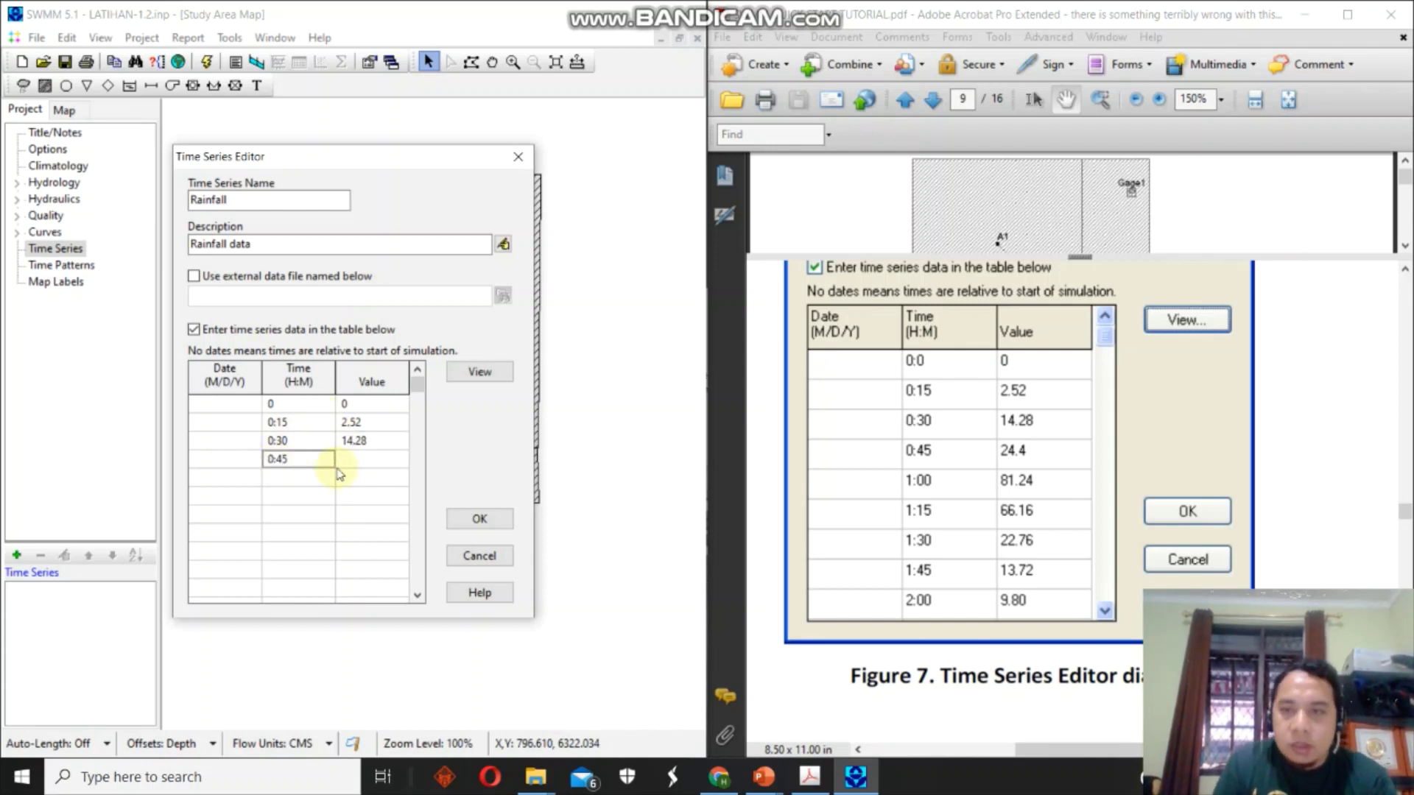
pyautogui.click(349, 460)
pyautogui.write('24.4')
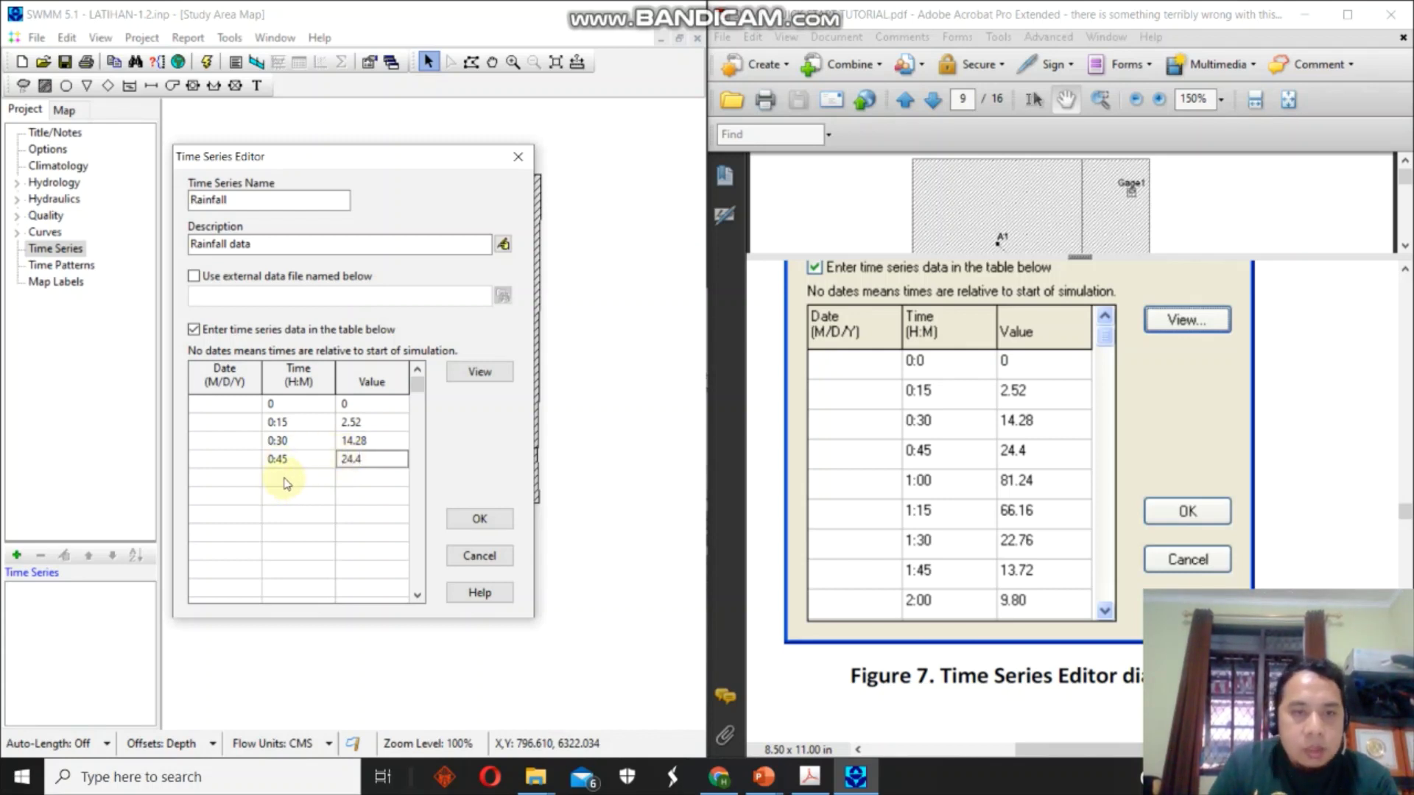
# Add the rainfall rows for time 1 with value 81.24 and 1:15 with value 66.16.
pyautogui.click(286, 483)
pyautogui.write('1')
pyautogui.click(396, 482)
pyautogui.write('81')
pyautogui.click(313, 501)
pyautogui.write('1:15')
pyautogui.click(370, 497)
pyautogui.write('66.16')
# Add the rainfall rows 1:30 with value 22.76 and 1:45 with value 13.72.
pyautogui.click(316, 519)
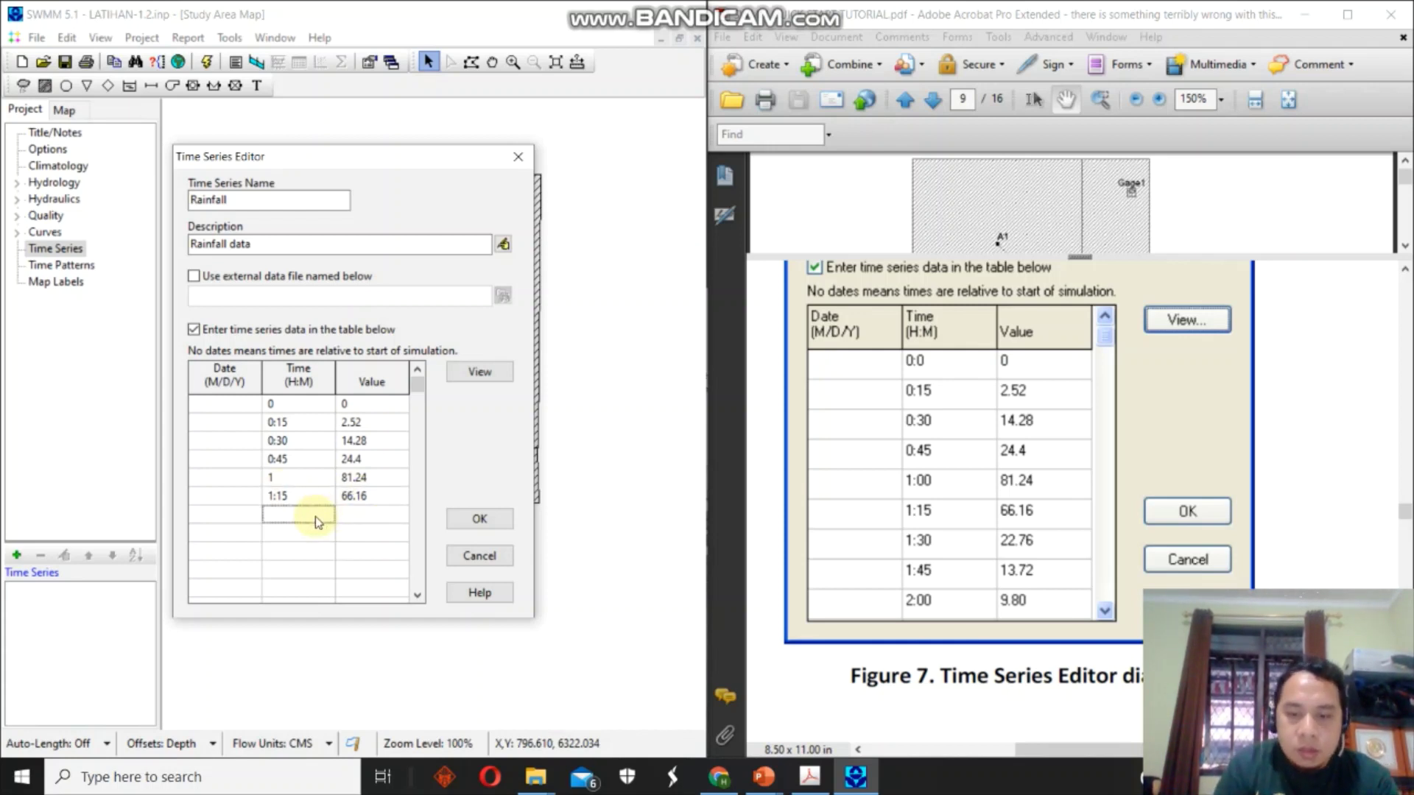
pyautogui.write('1:30')
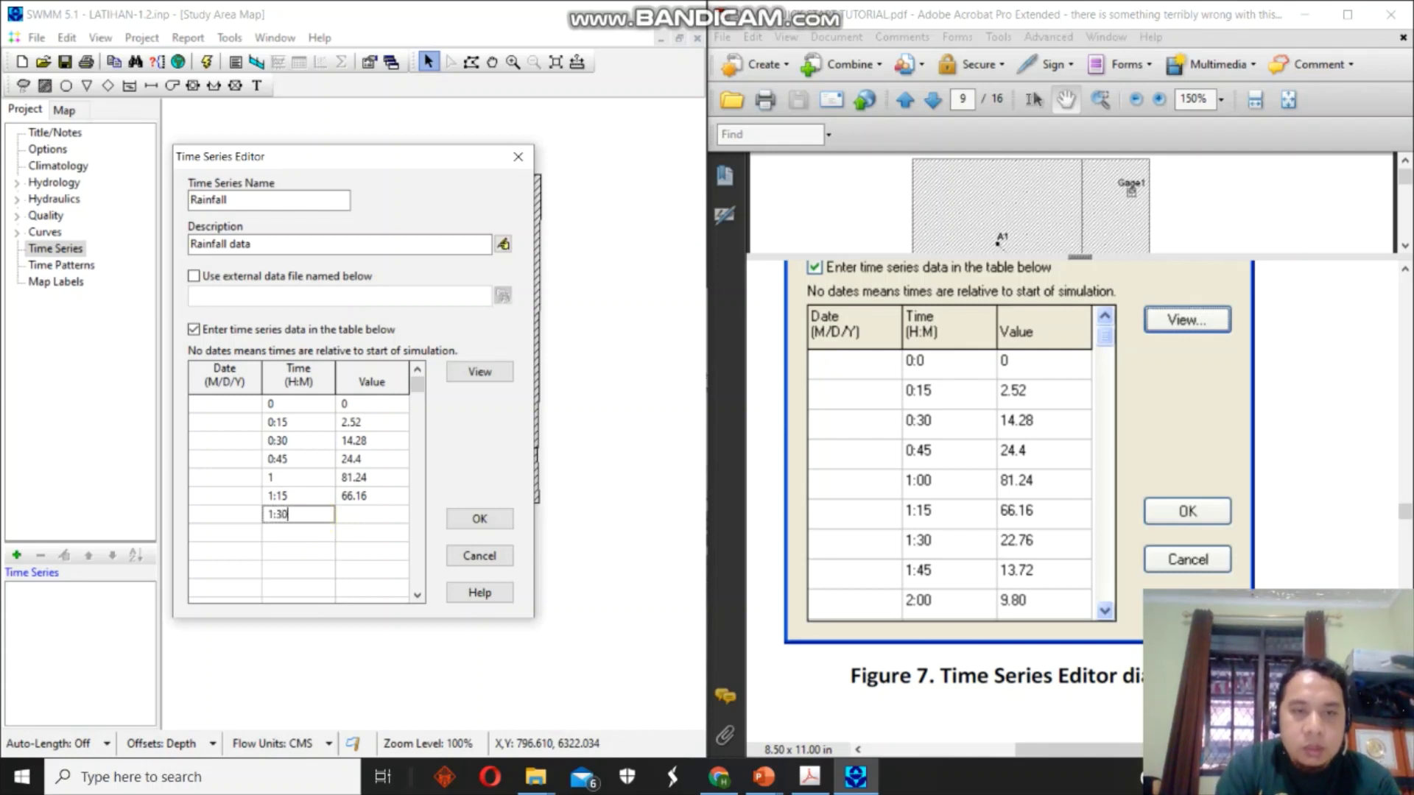
pyautogui.click(360, 519)
pyautogui.write('22.76')
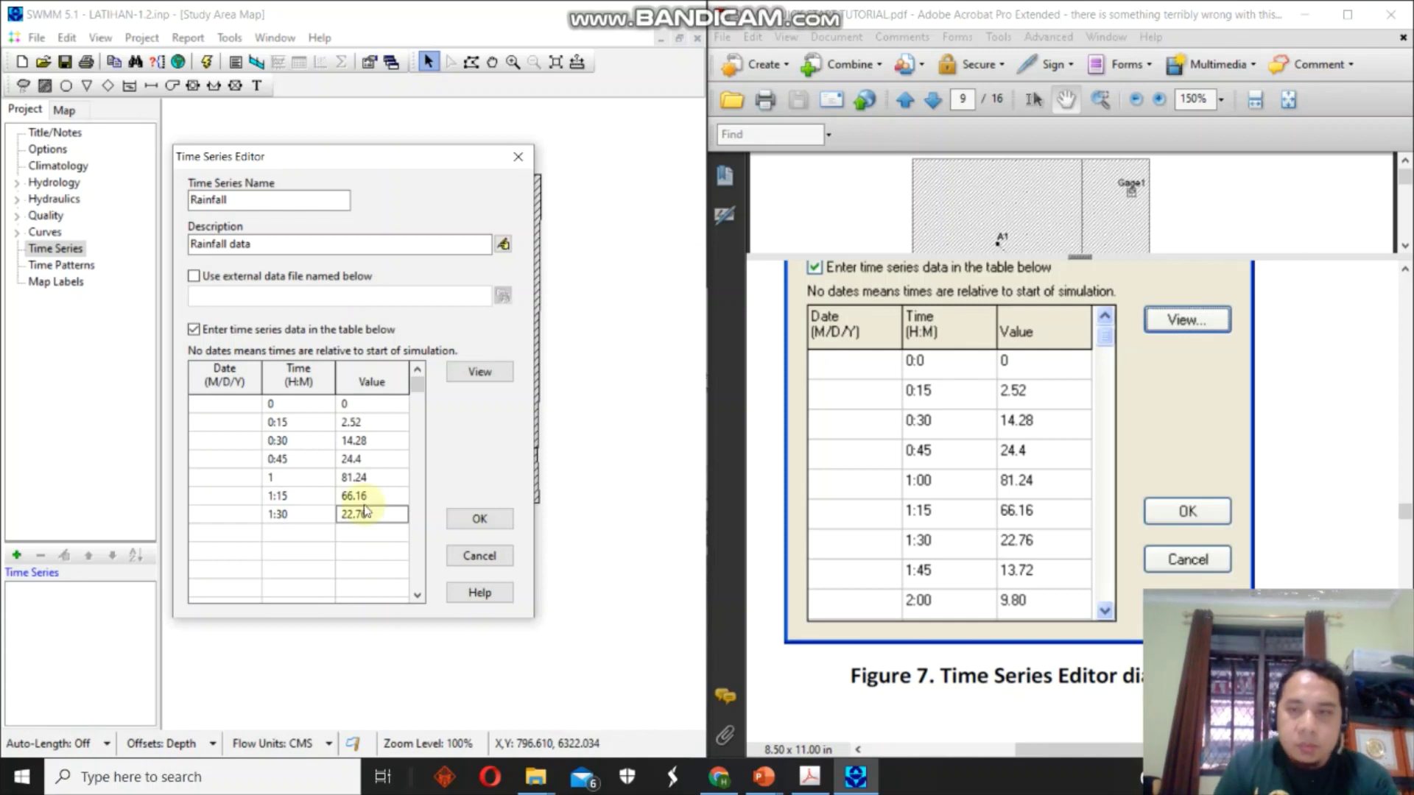
pyautogui.click(307, 532)
pyautogui.write('1:45')
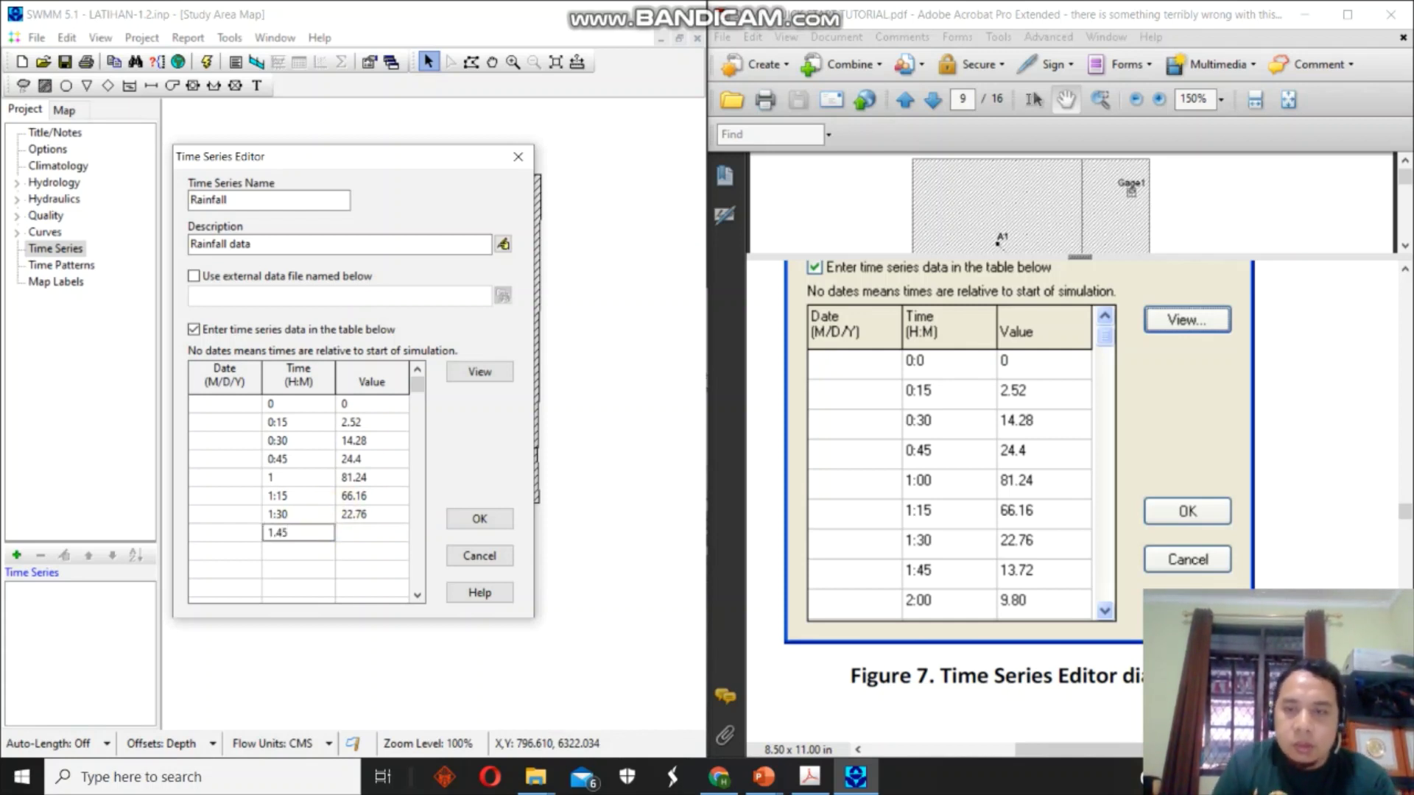
pyautogui.click(303, 529)
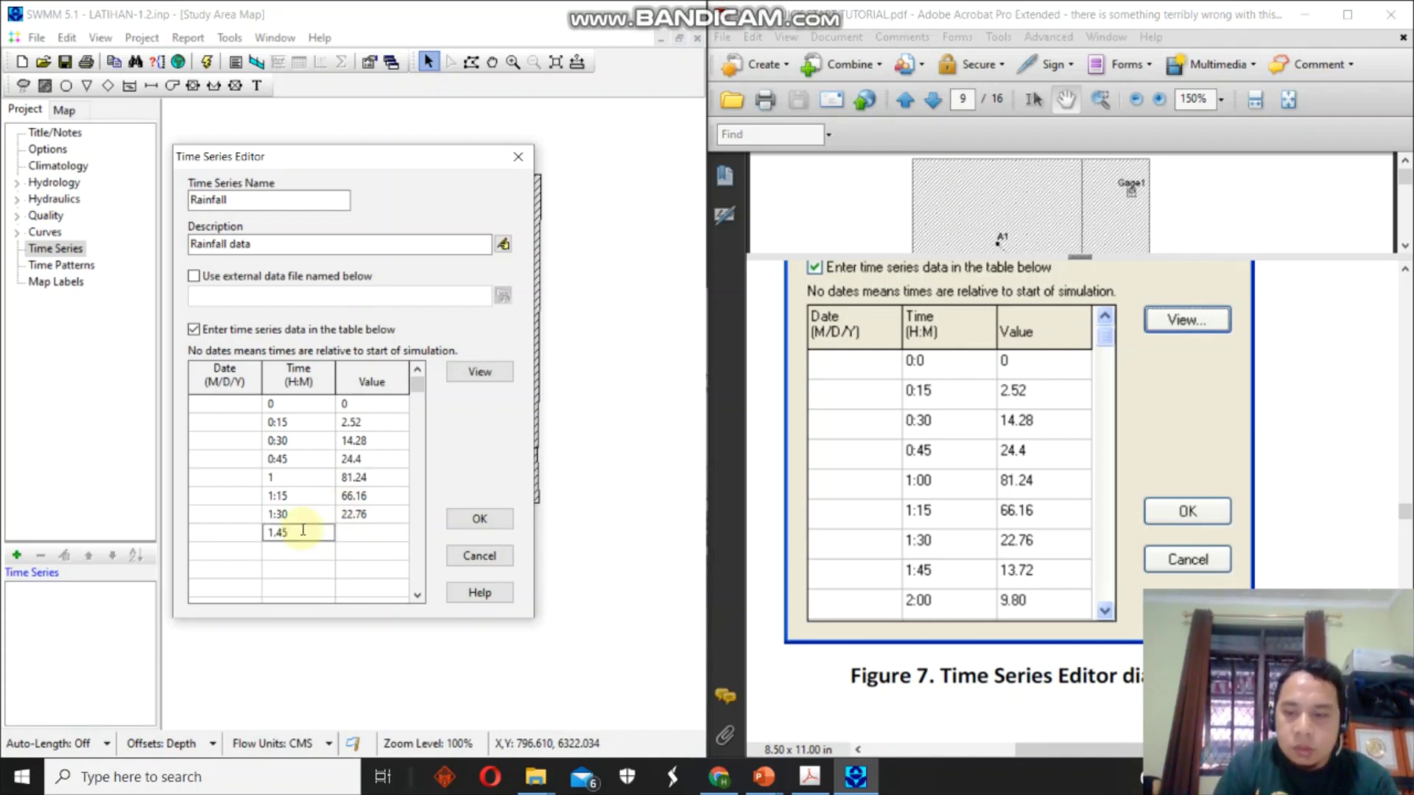
pyautogui.write(':')
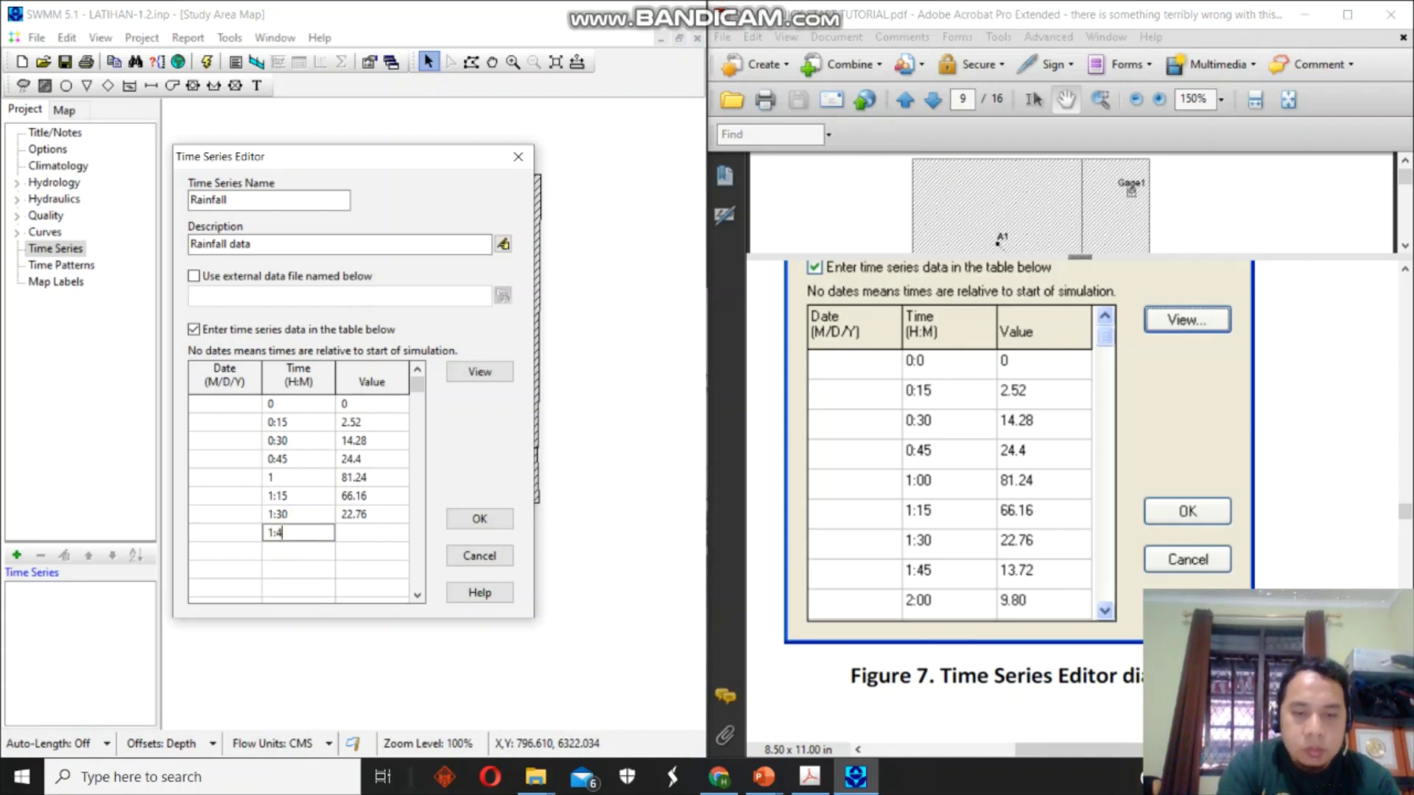
pyautogui.click(354, 534)
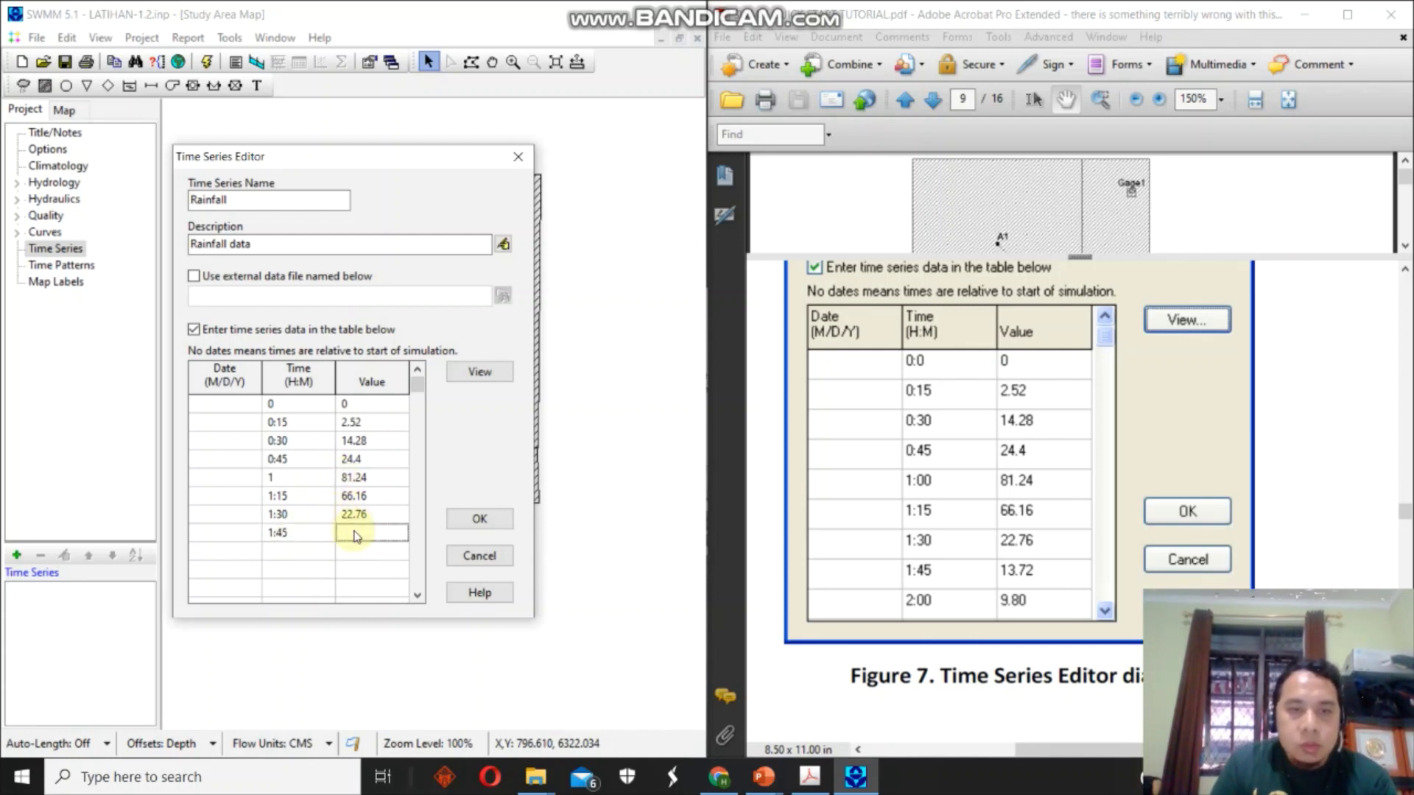
pyautogui.write('13.72')
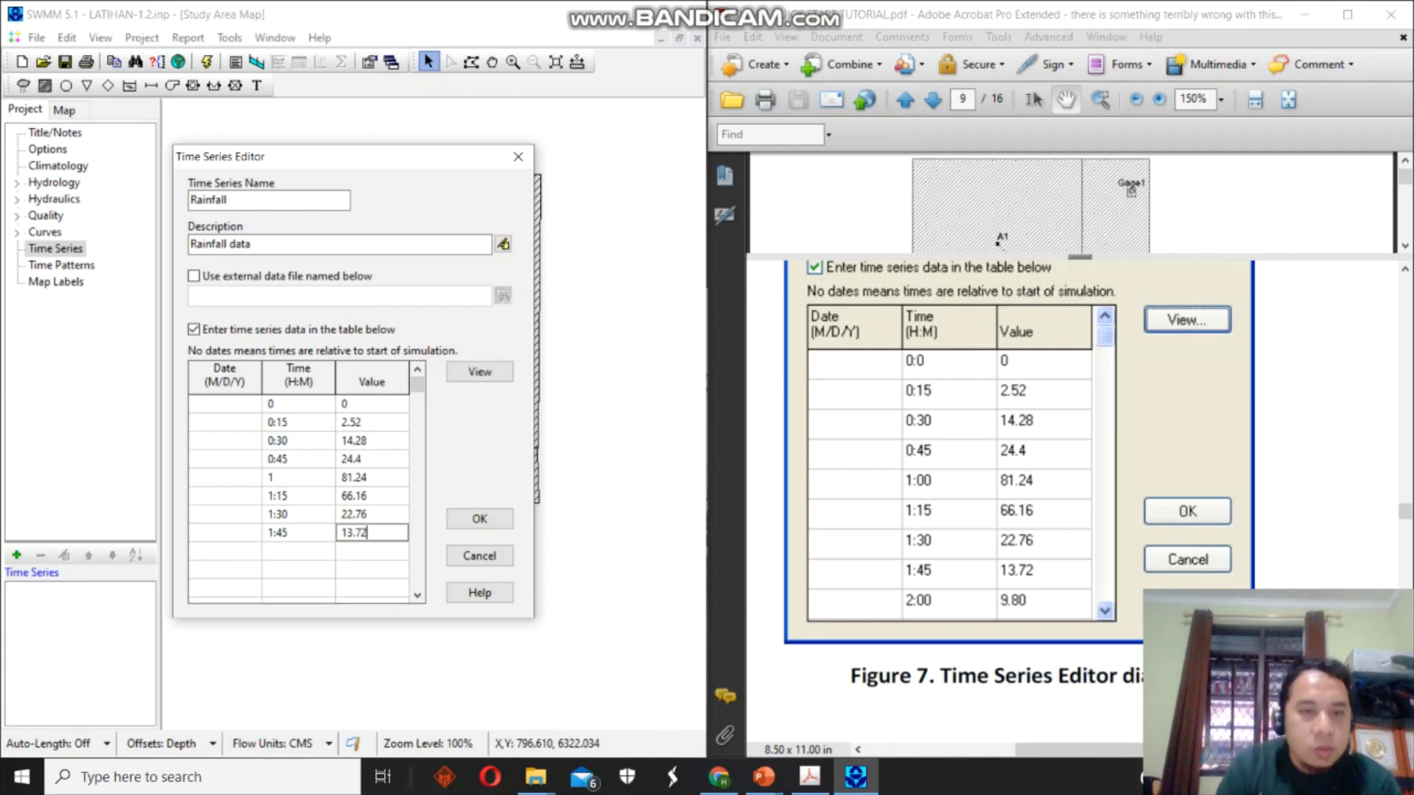
# Add the final rainfall row, time 2 with value 9.8, and accept the Rainfall time series.
pyautogui.click(296, 551)
pyautogui.write('2')
pyautogui.click(373, 552)
pyautogui.write('9.8')
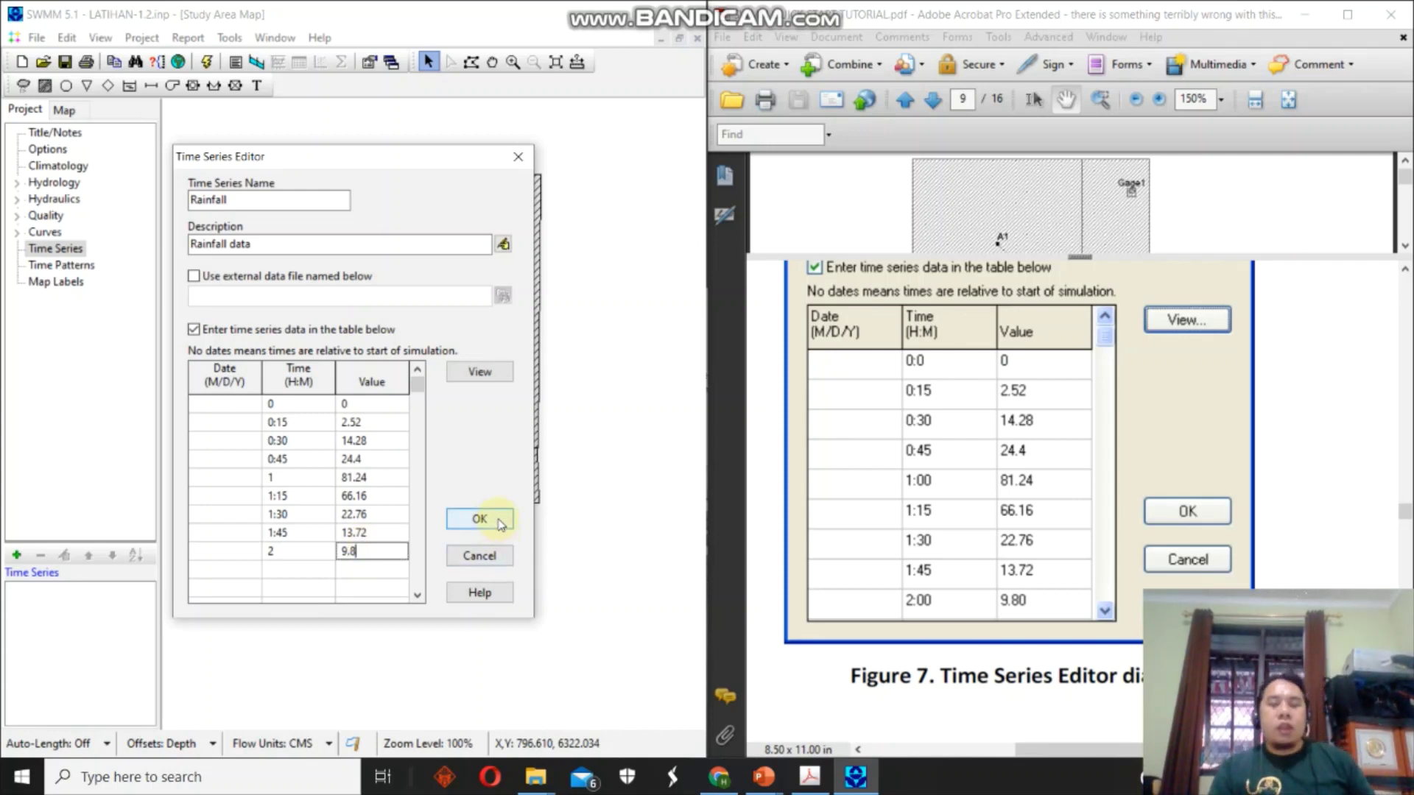
pyautogui.click(480, 518)
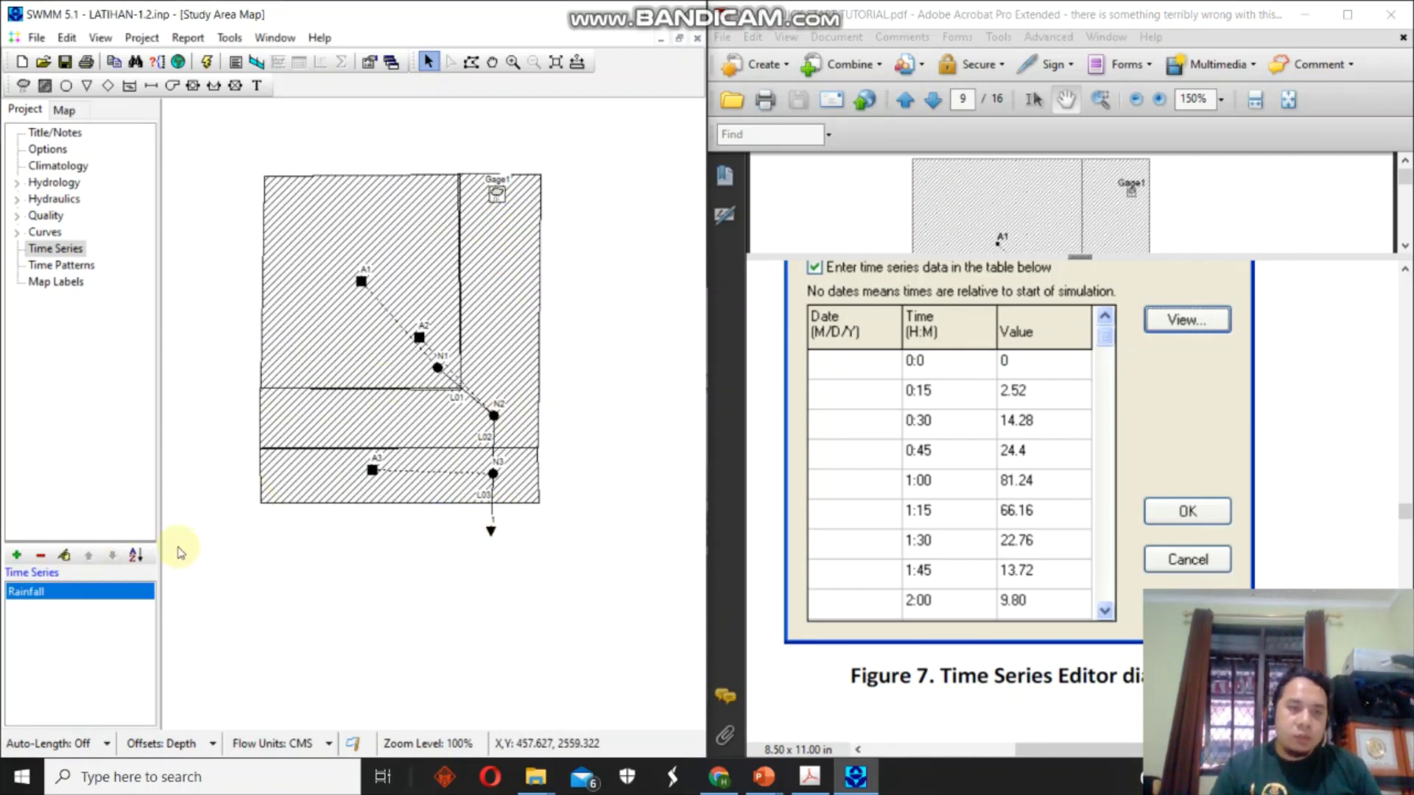
# Reopen the Rainfall time series, view its graph, and close the graph and the editor.
pyautogui.doubleClick(99, 593)
pyautogui.click(479, 371)
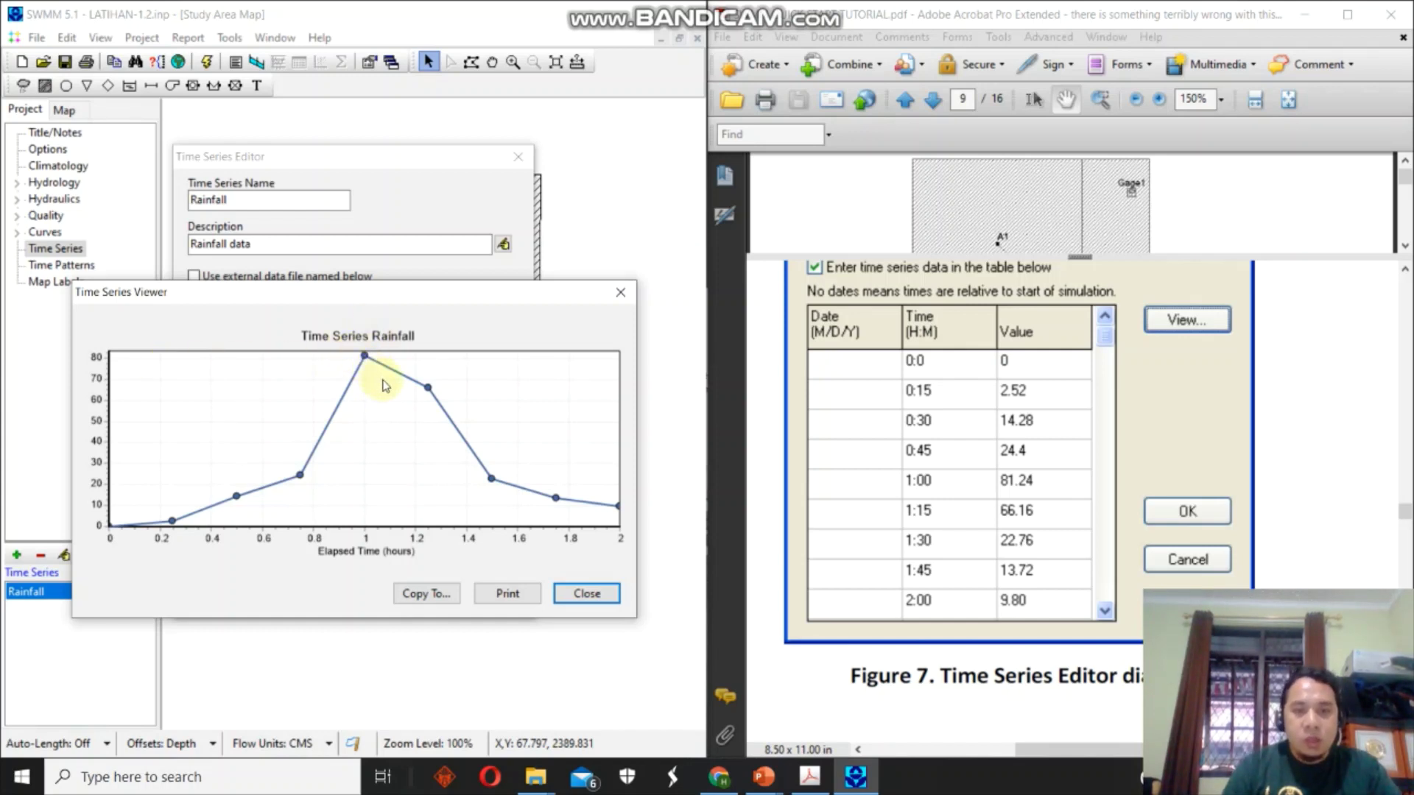
pyautogui.moveTo(407, 298); pyautogui.dragTo(416, 274)
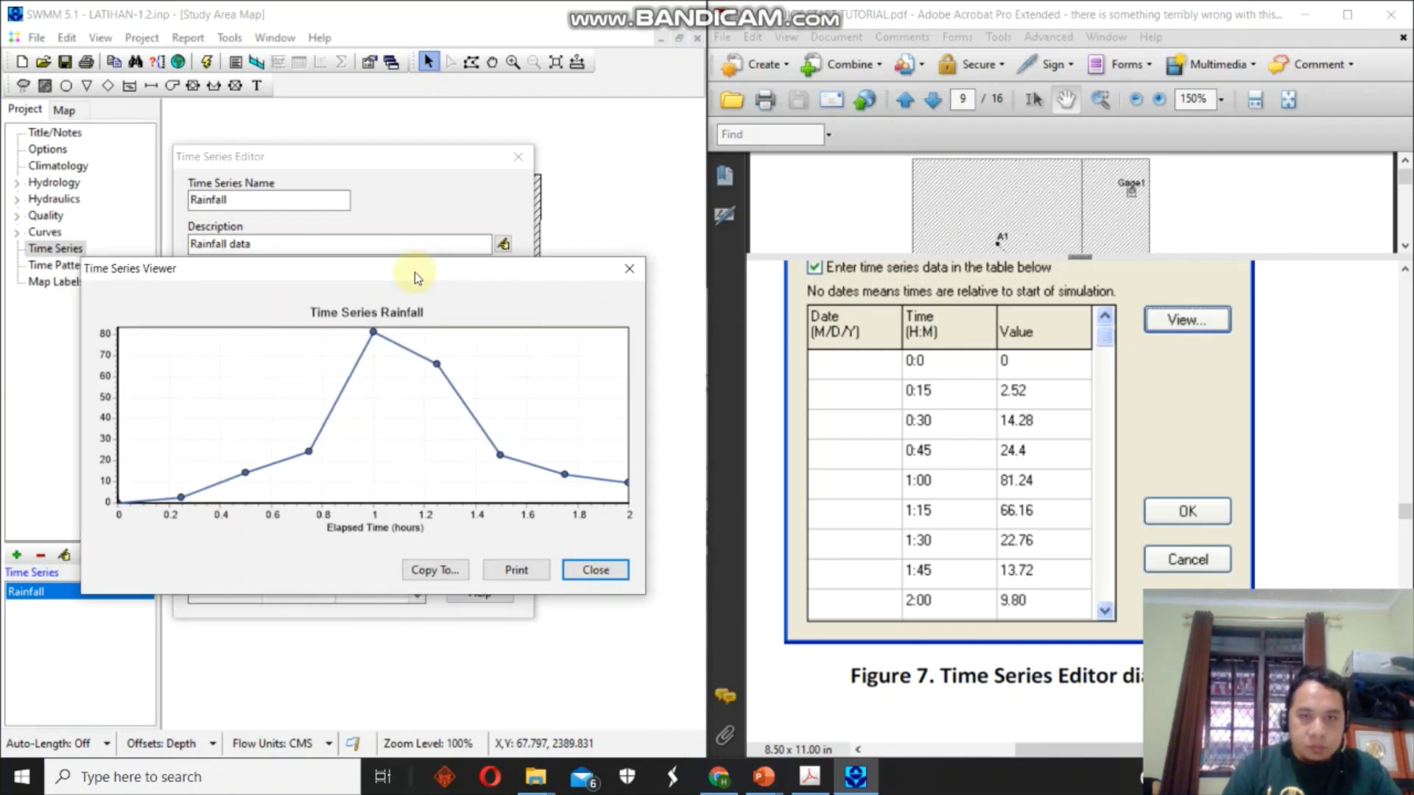
pyautogui.click(629, 279)
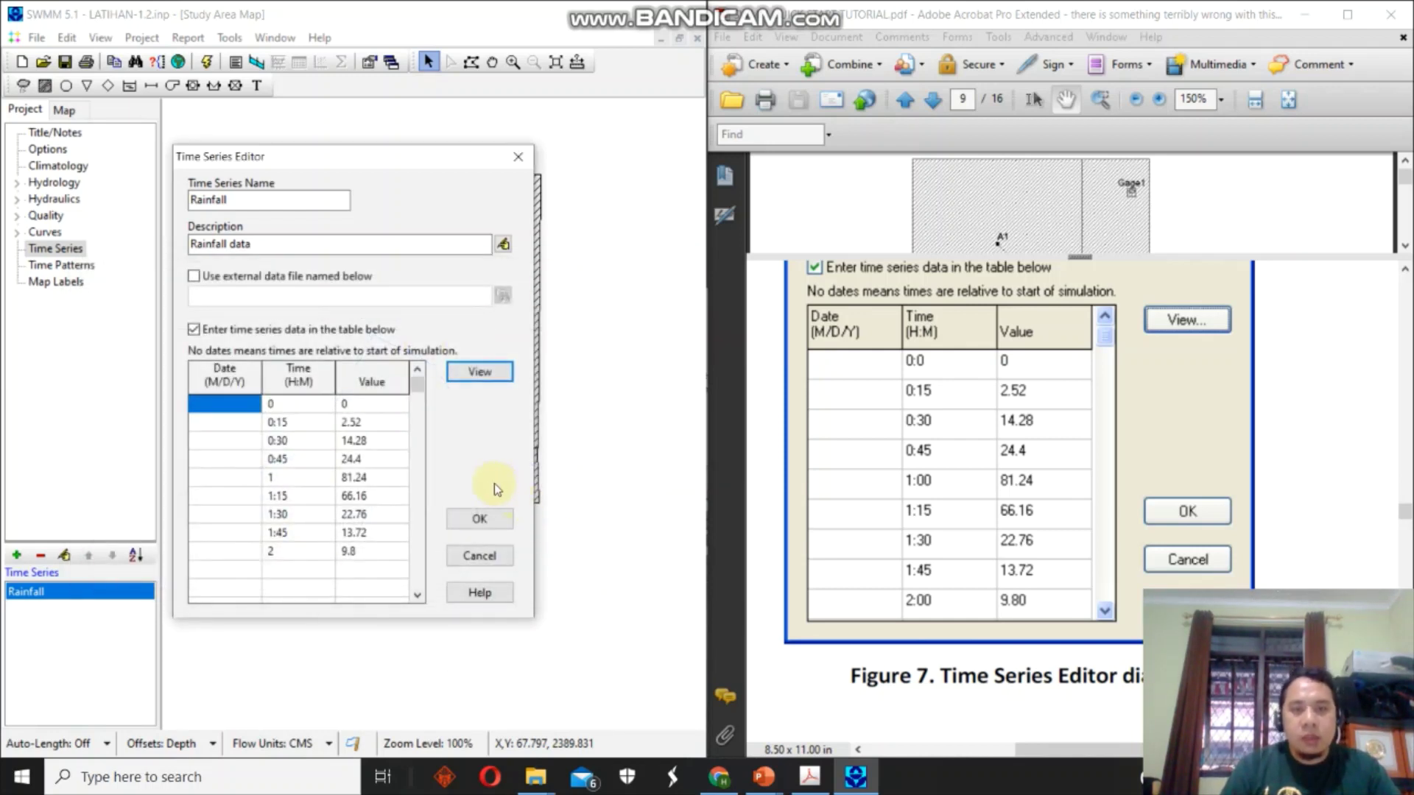
pyautogui.click(480, 519)
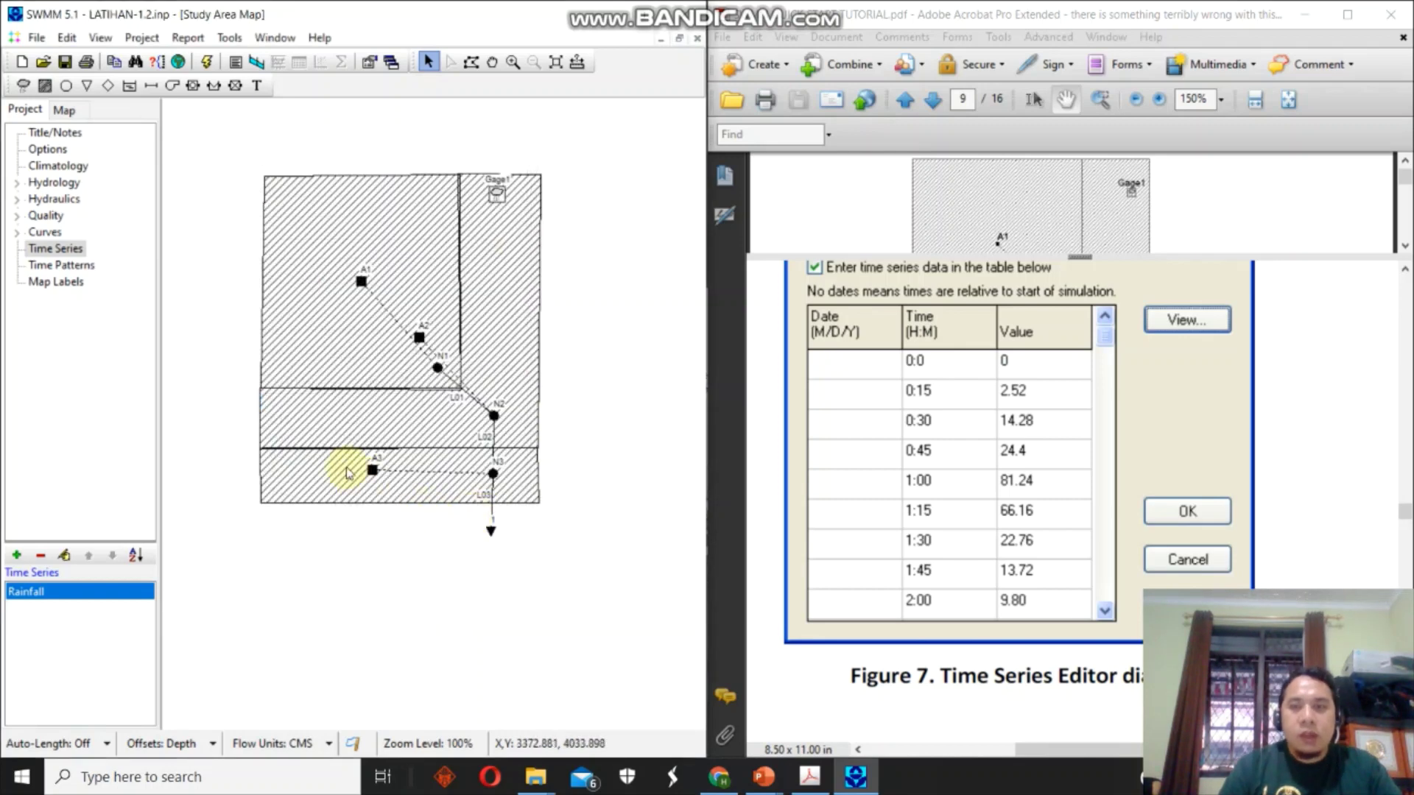
# Assign the Rainfall time series as the Series Name of rain gage Gage1 and close its property editor.
pyautogui.scroll(-4, 1061, 372)
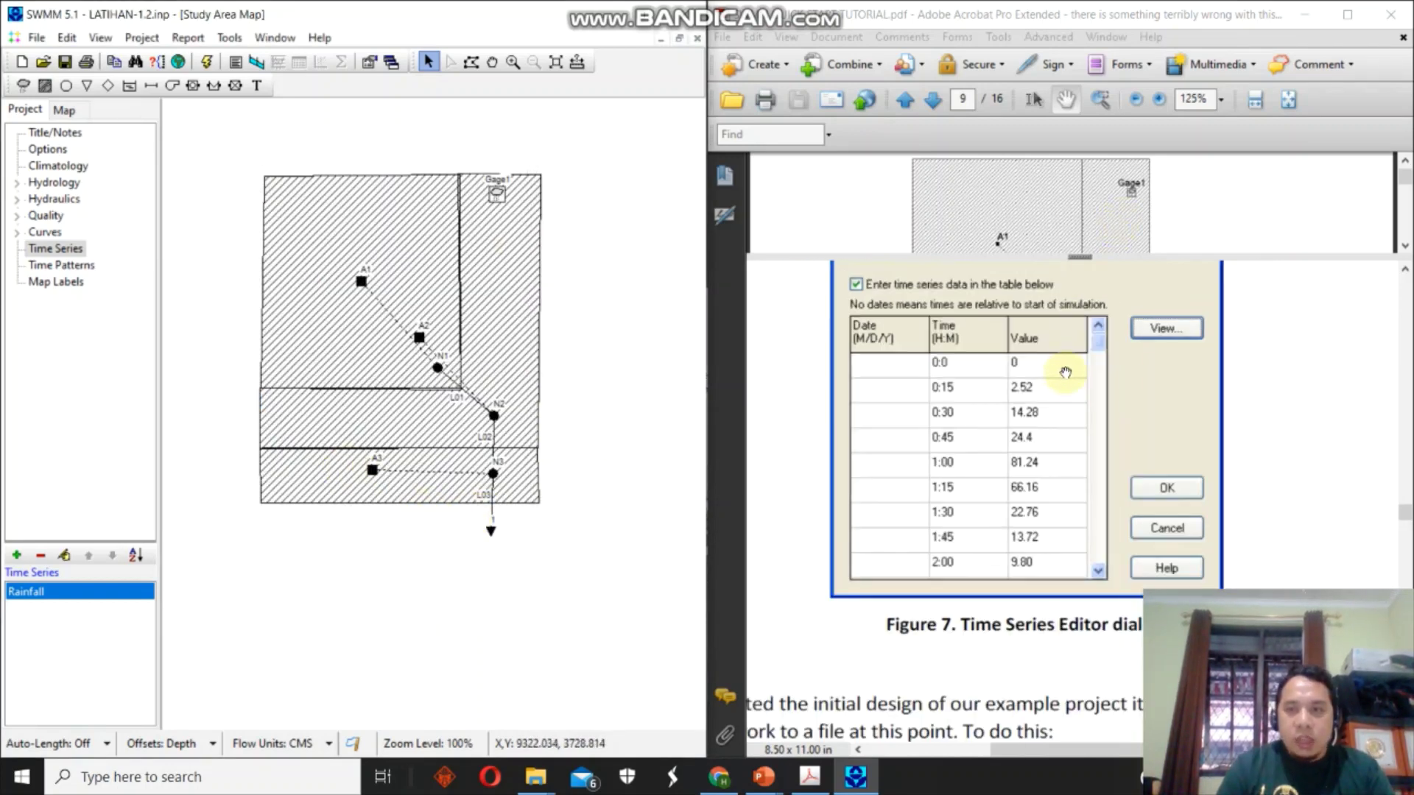
pyautogui.scroll(1, 1070, 495)
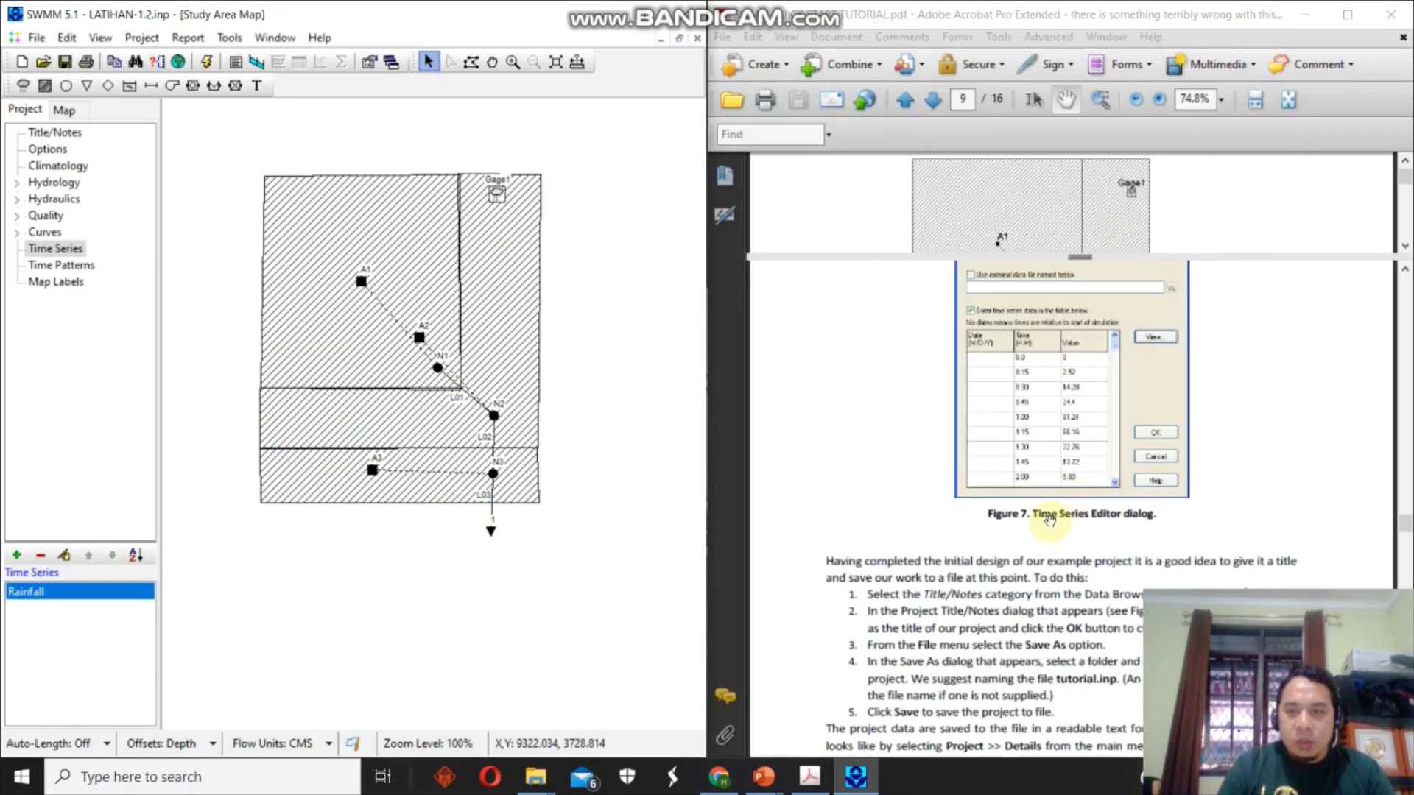
pyautogui.scroll(-4, 1070, 471)
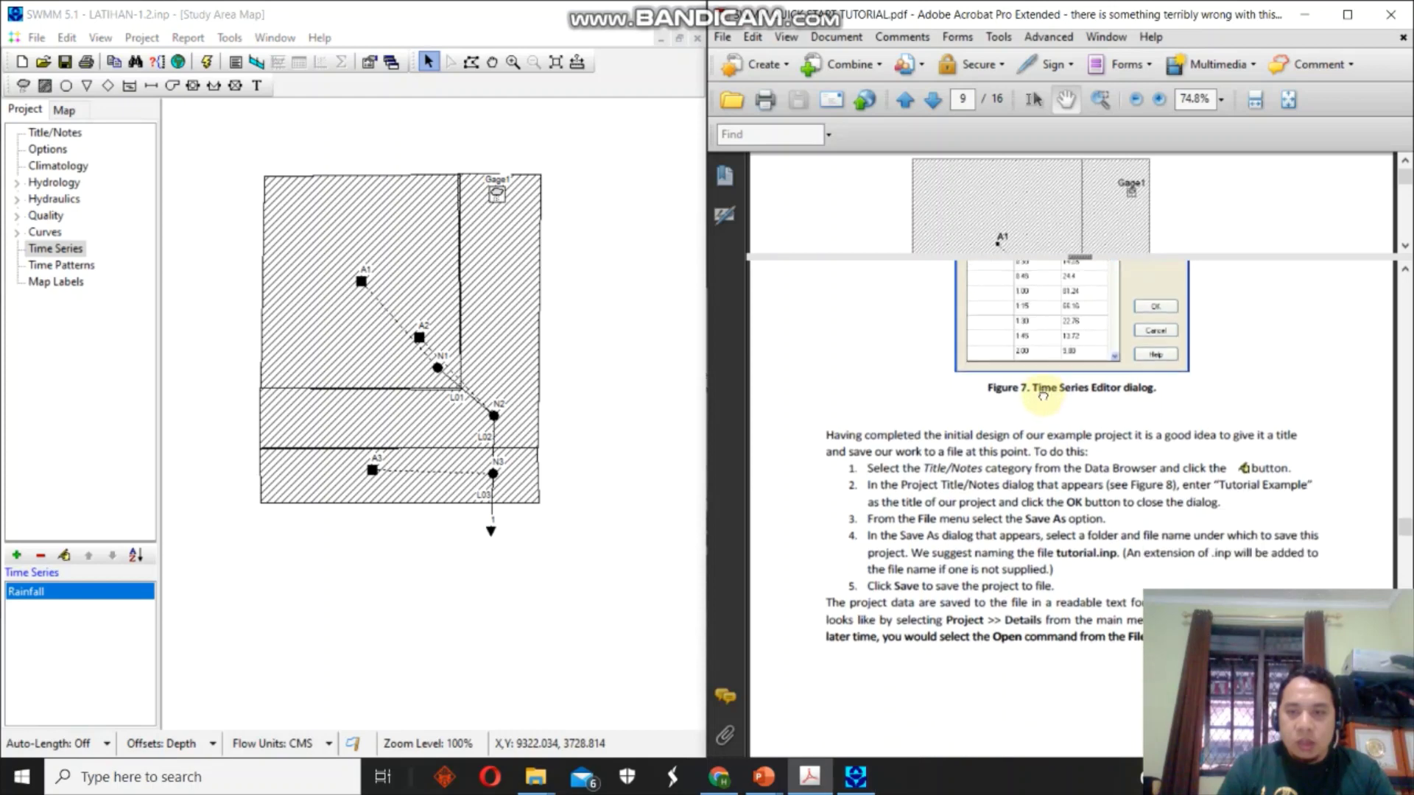
pyautogui.doubleClick(498, 194)
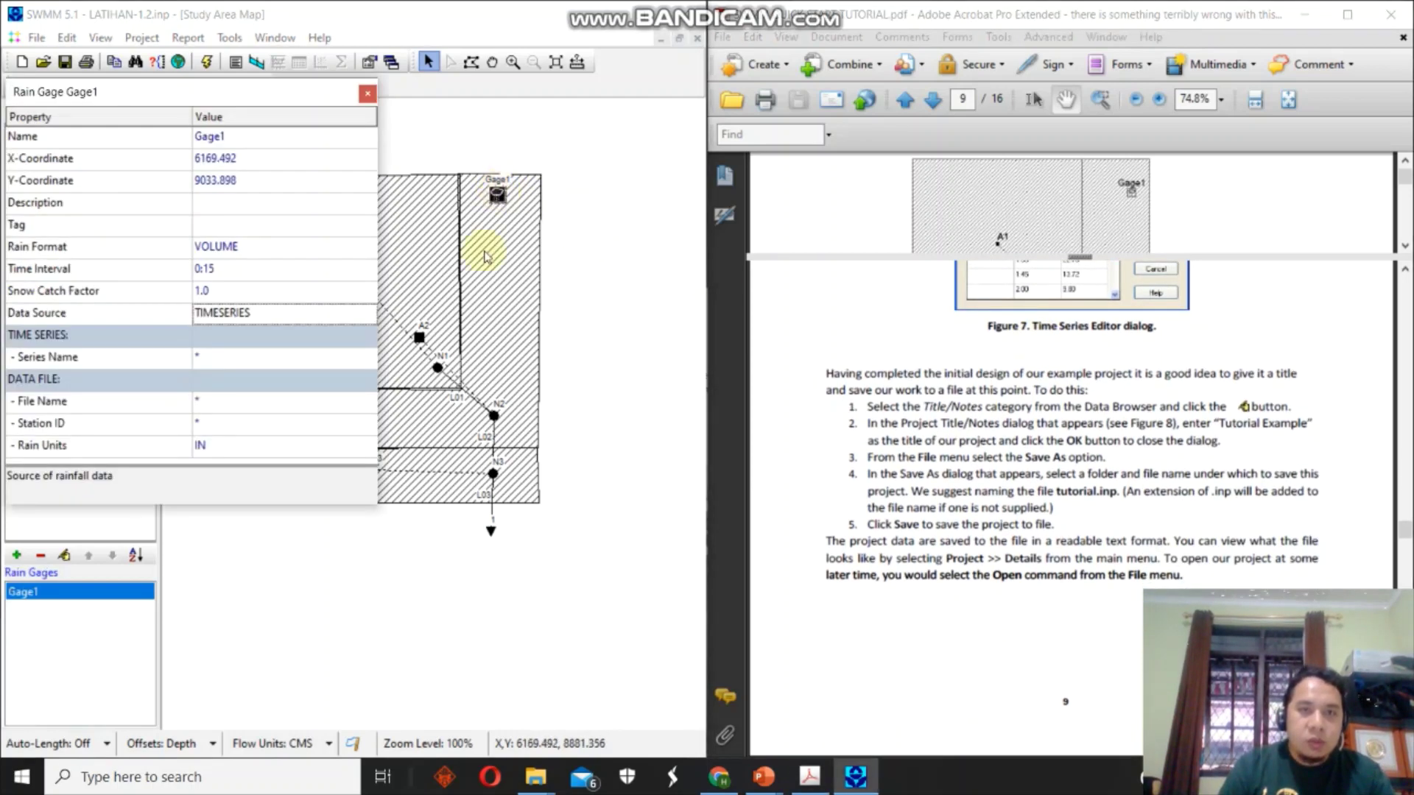
pyautogui.click(227, 362)
pyautogui.click(367, 358)
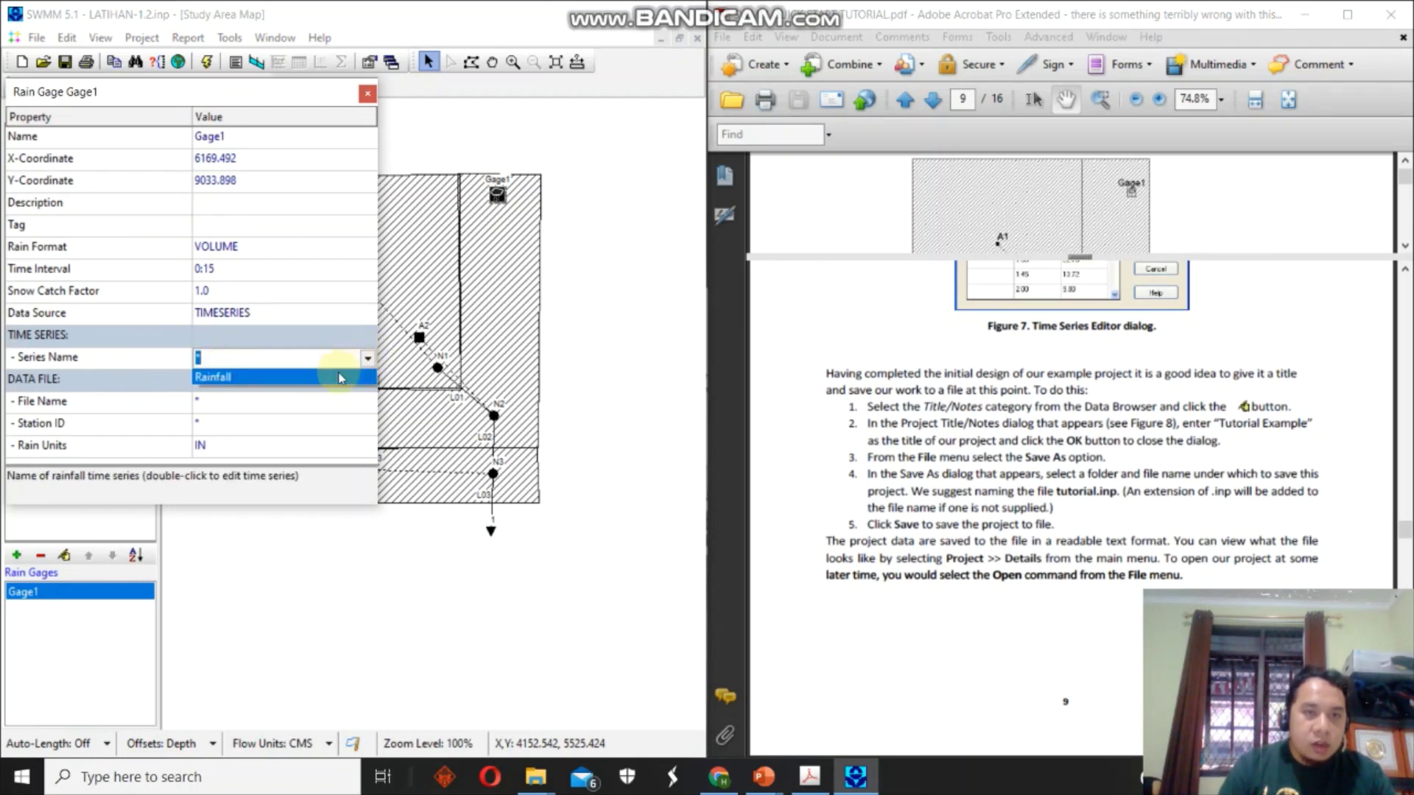
pyautogui.click(340, 378)
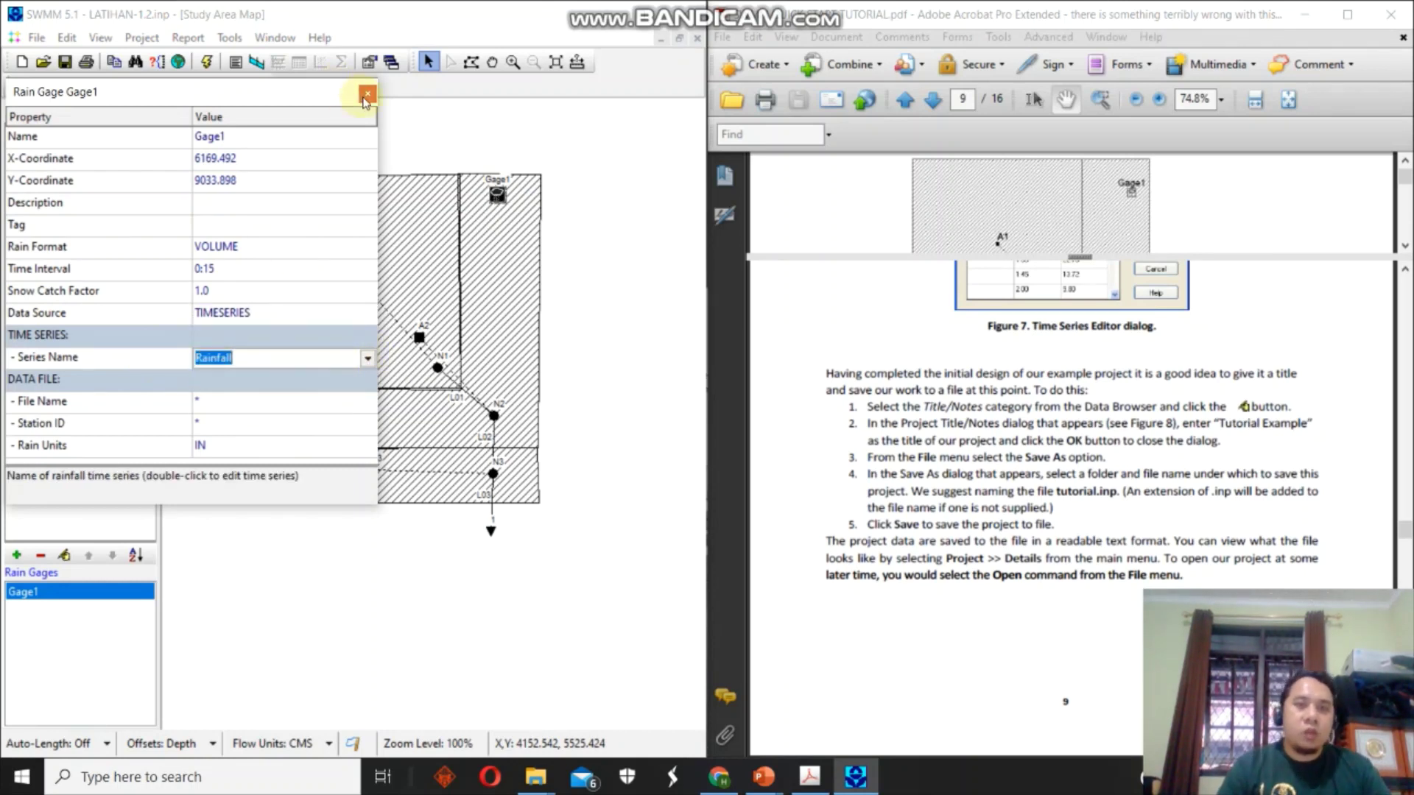
pyautogui.click(366, 95)
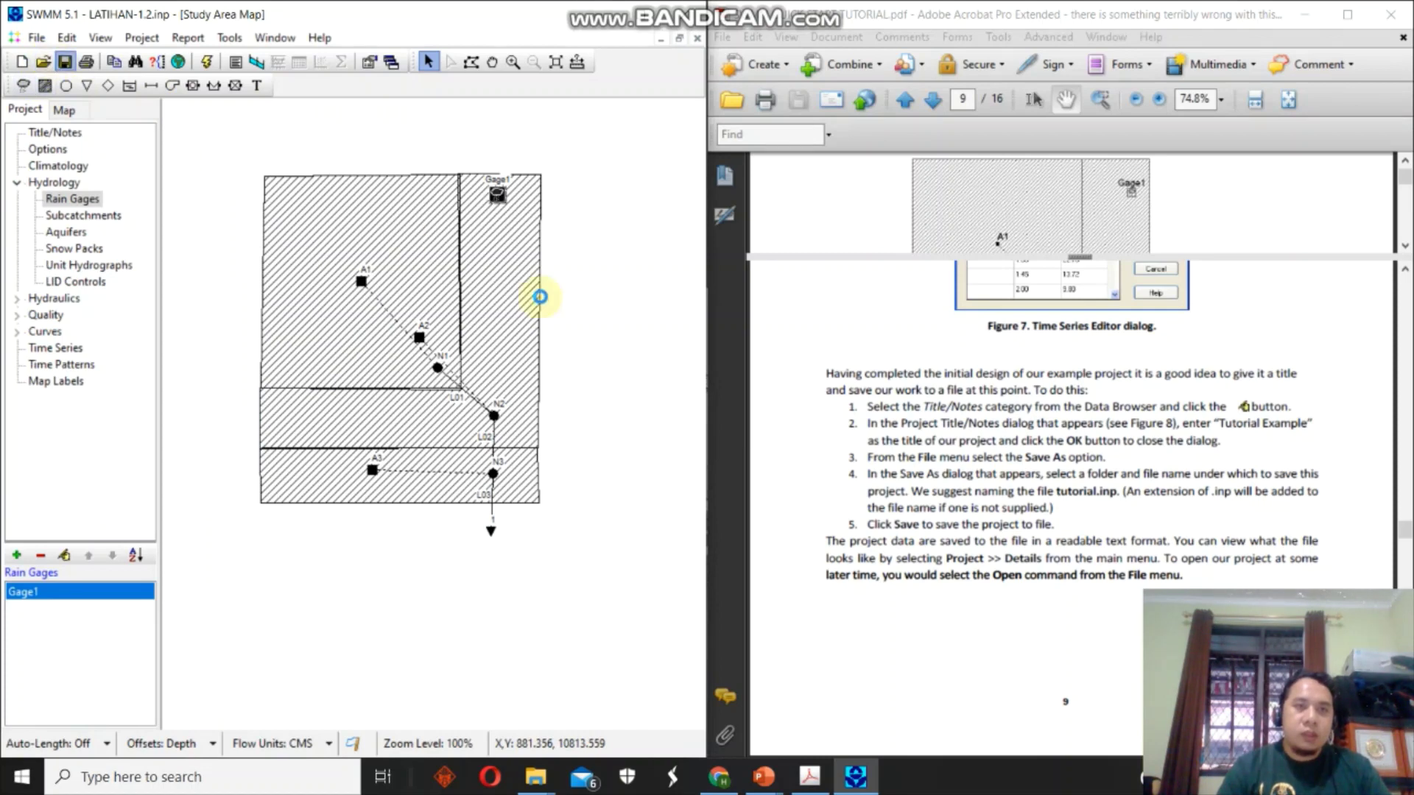
# Read the tutorial PDF's sections on project title, simulation options and running a simulation, including the Simulation Options figure.
pyautogui.click(1005, 507)
pyautogui.scroll(-3, 989, 541)
pyautogui.scroll(-8, 990, 541)
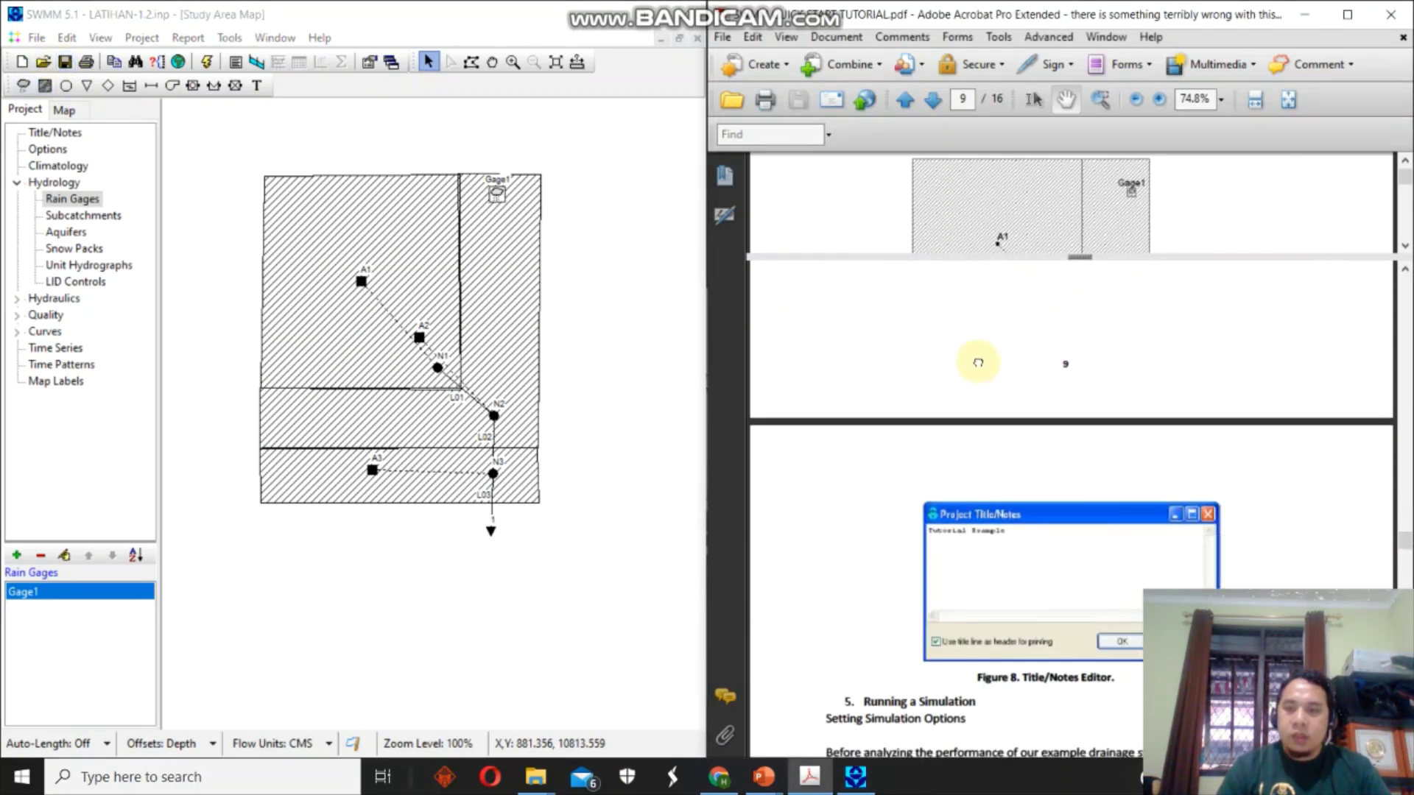
pyautogui.scroll(-1, 1000, 408)
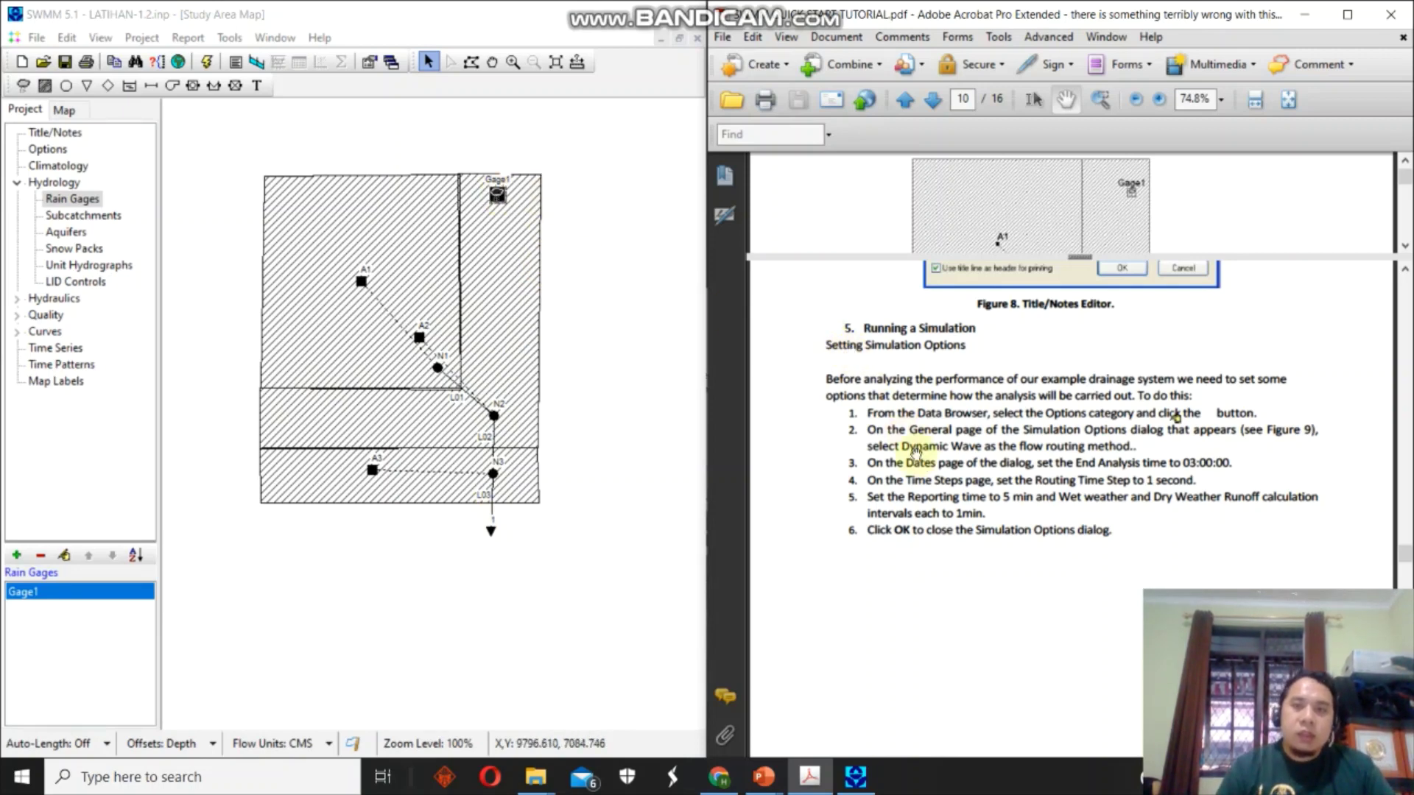
pyautogui.moveTo(935, 558); pyautogui.dragTo(931, 306)
pyautogui.moveTo(953, 555); pyautogui.dragTo(938, 277)
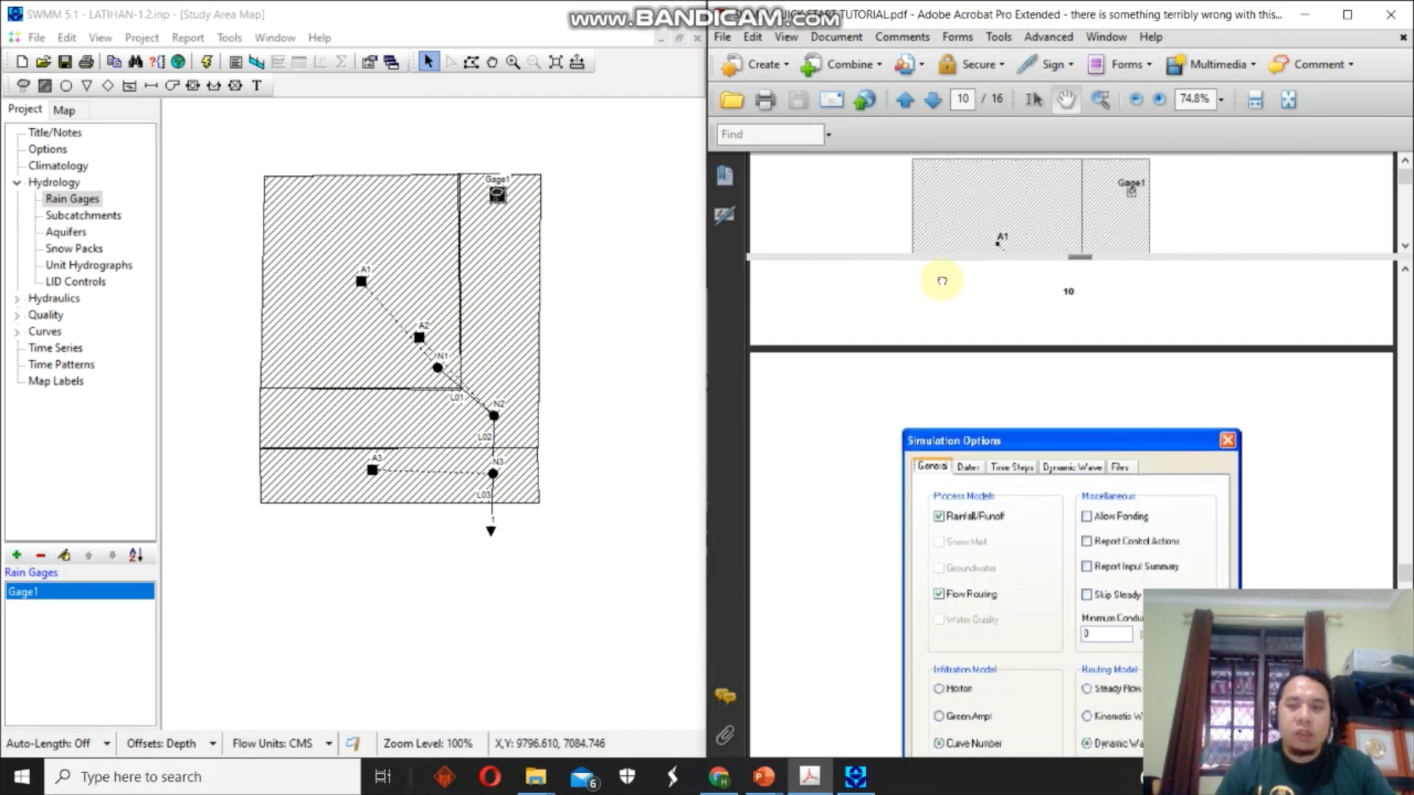
pyautogui.moveTo(964, 497); pyautogui.dragTo(957, 335)
pyautogui.scroll(-5, 955, 576)
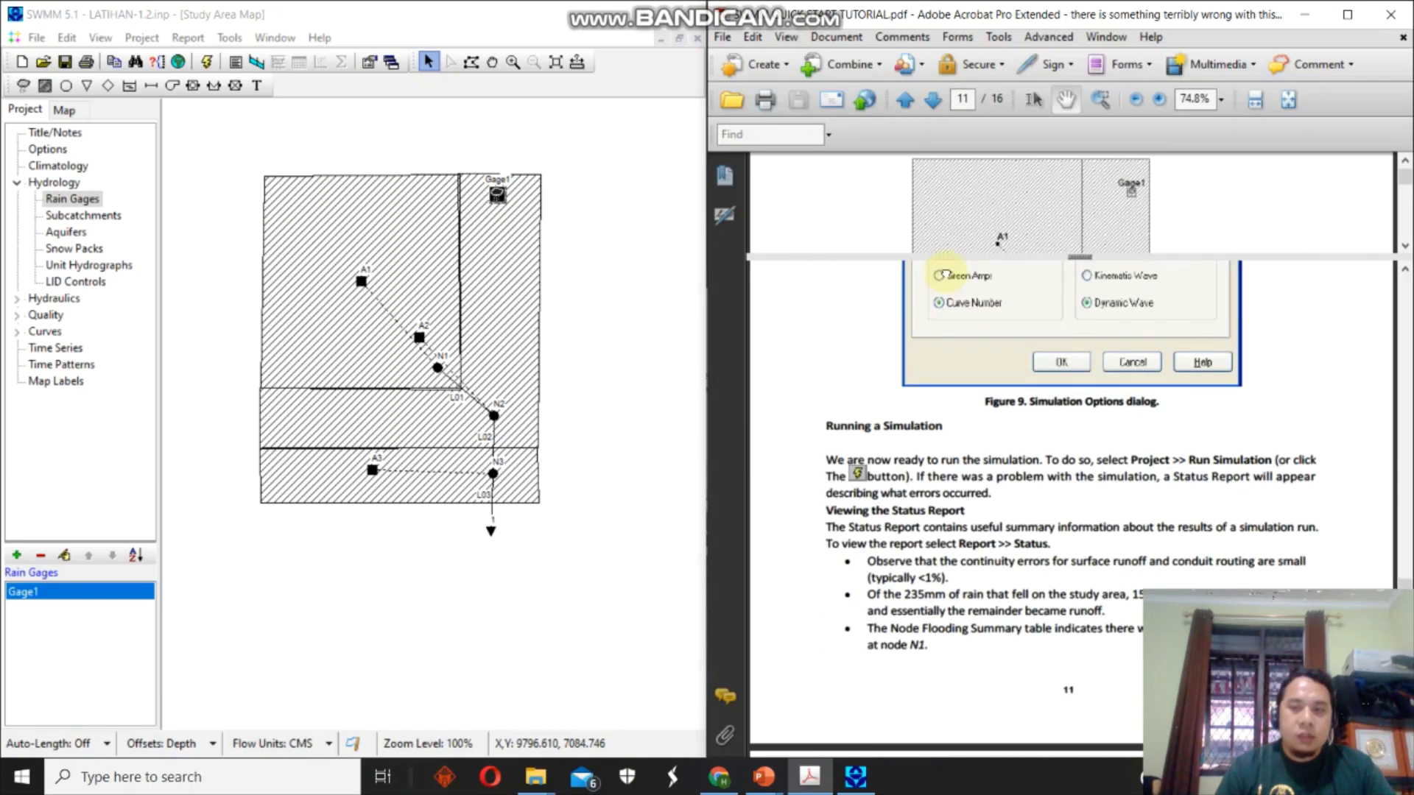
pyautogui.scroll(5, 975, 530)
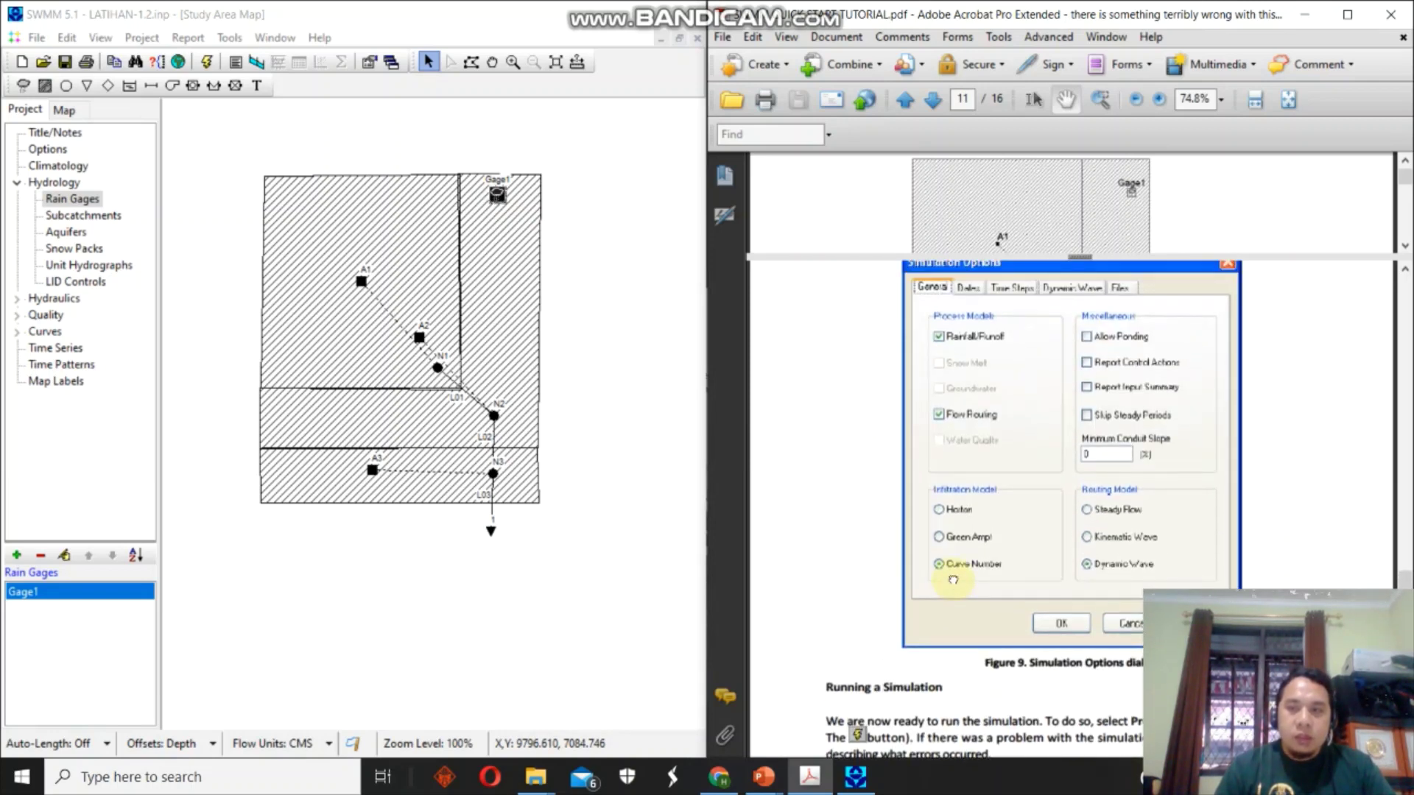
pyautogui.moveTo(953, 581)
pyautogui.mouseDown()
pyautogui.moveTo(953, 567)
pyautogui.moveTo(948, 586)
pyautogui.mouseUp()
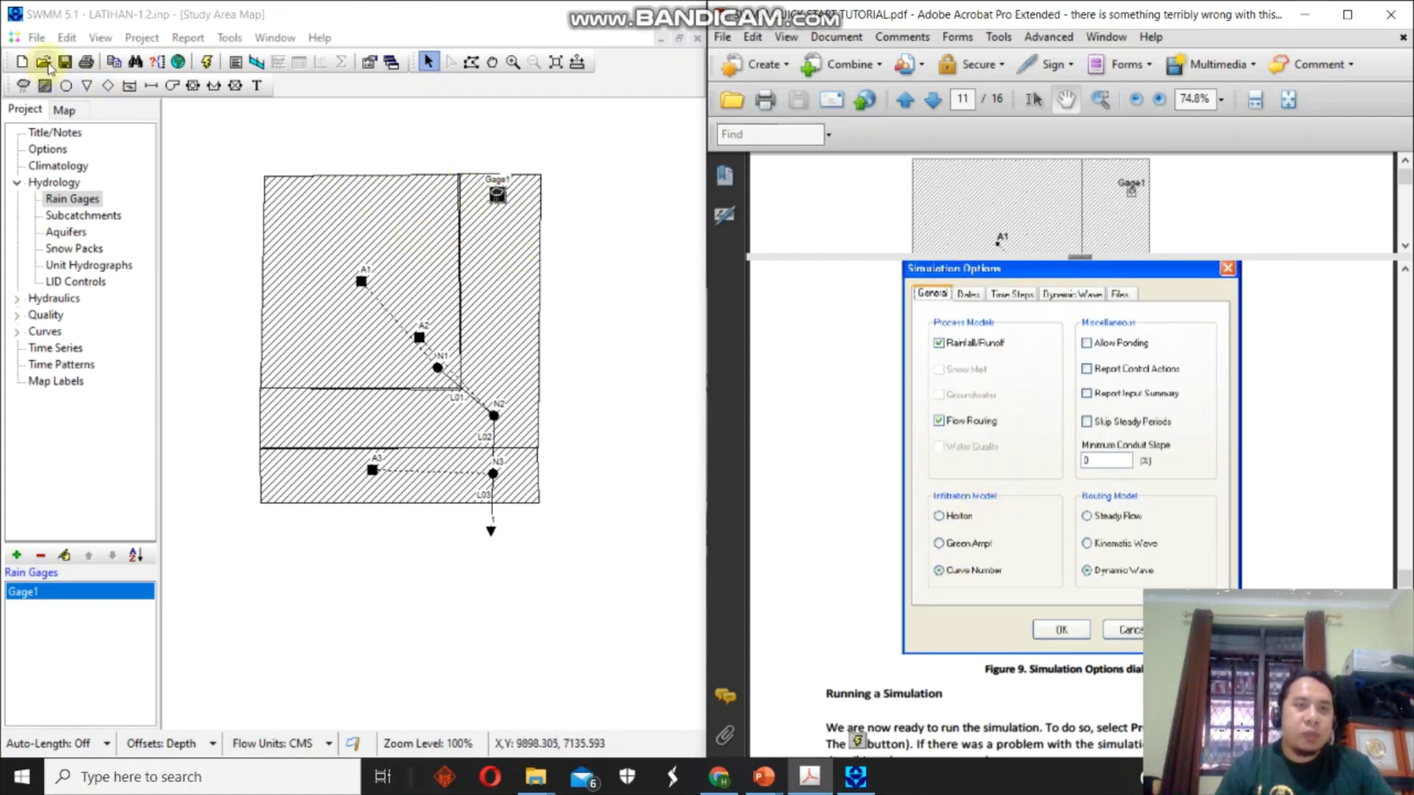
# Run the simulation in SWMM, dismiss the run status, and maximize the SWMM window.
pyautogui.click(208, 67)
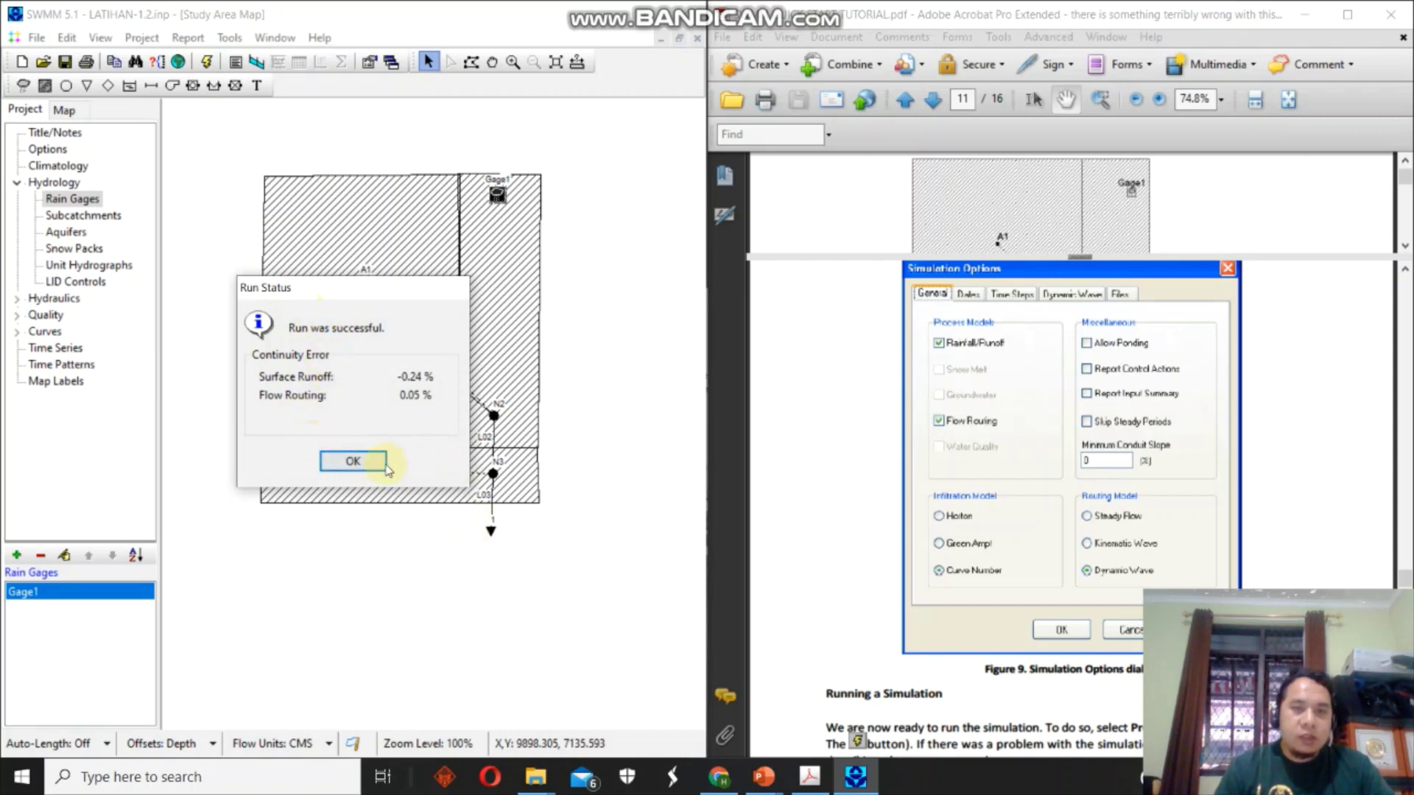
pyautogui.click(361, 462)
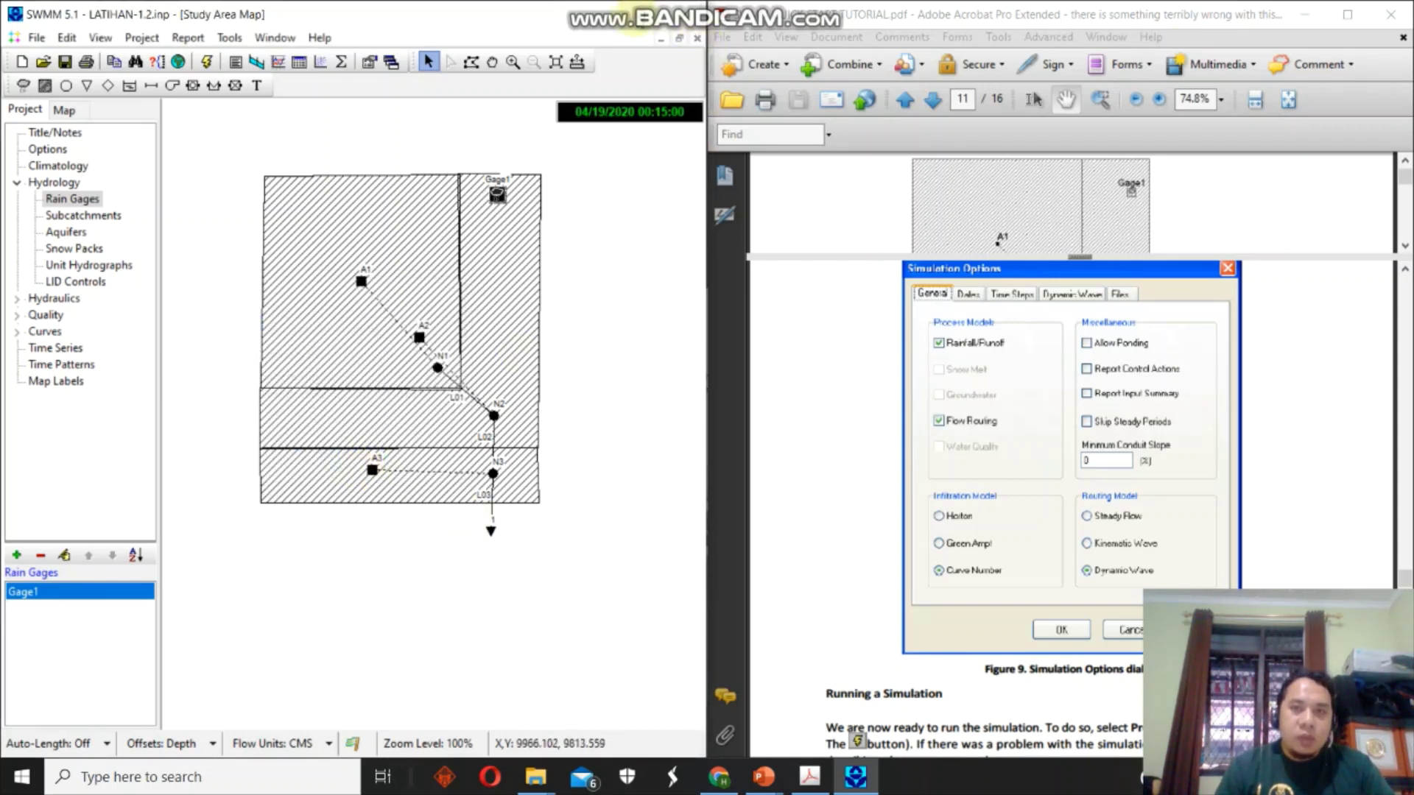
pyautogui.doubleClick(624, 13)
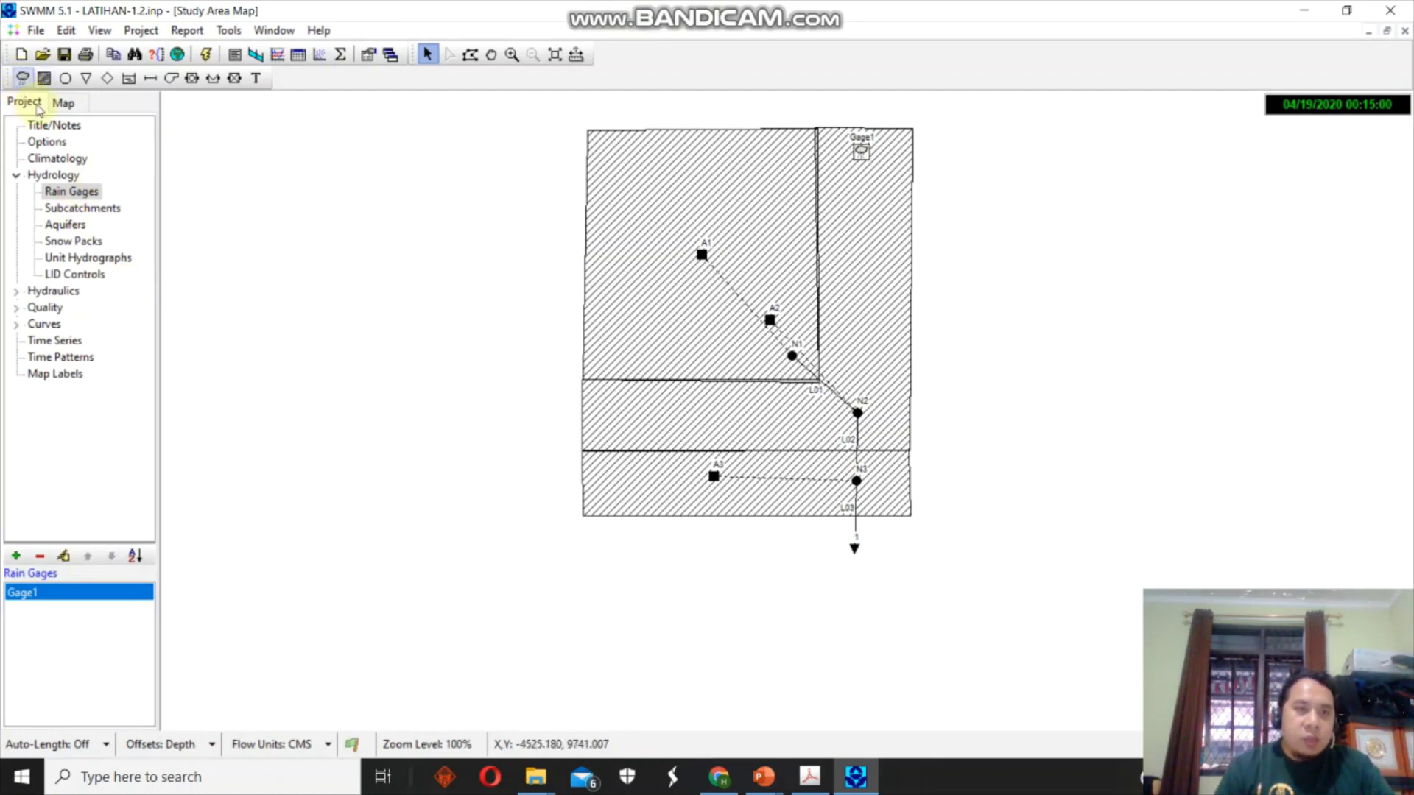
# Set the study area map's subcatchment theme to Runoff.
pyautogui.click(62, 104)
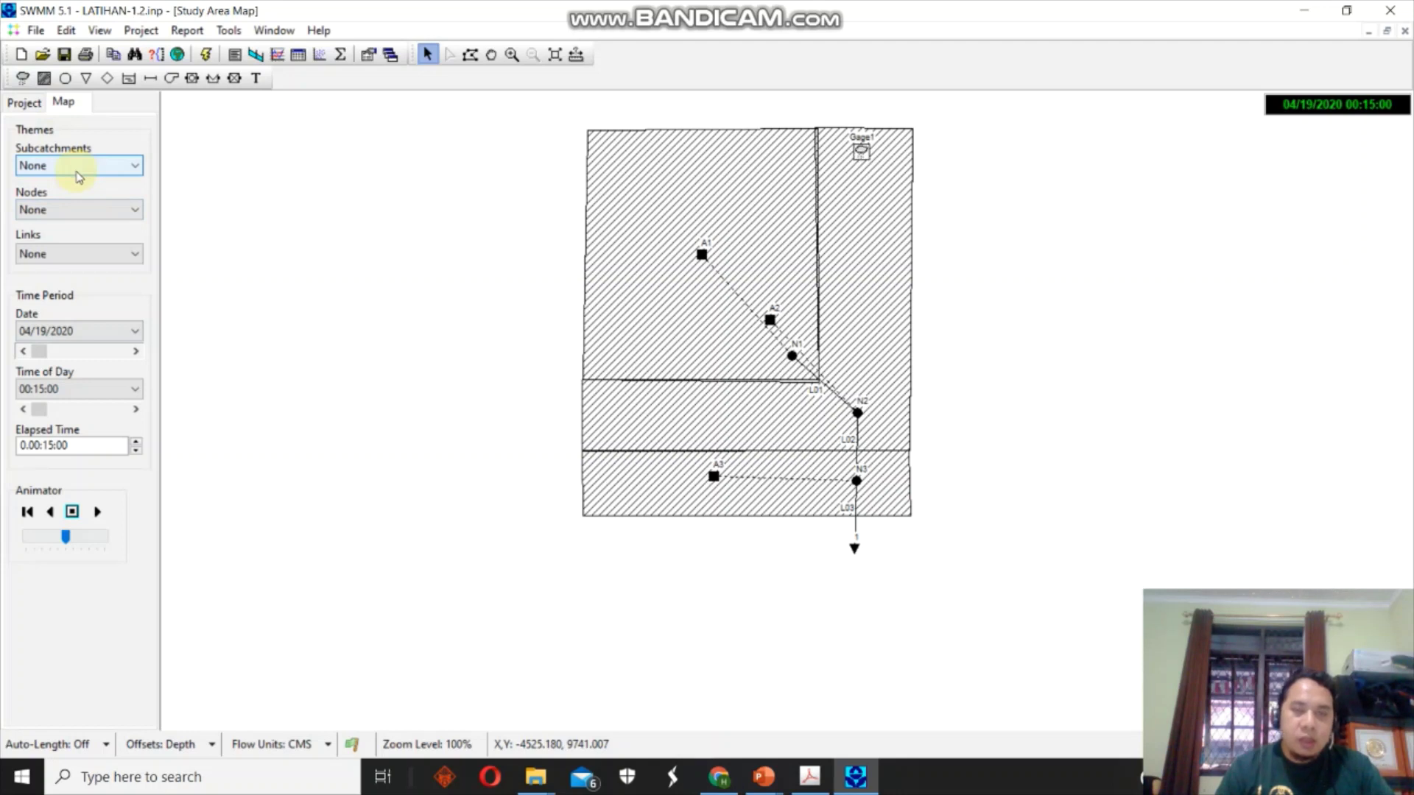
pyautogui.click(77, 175)
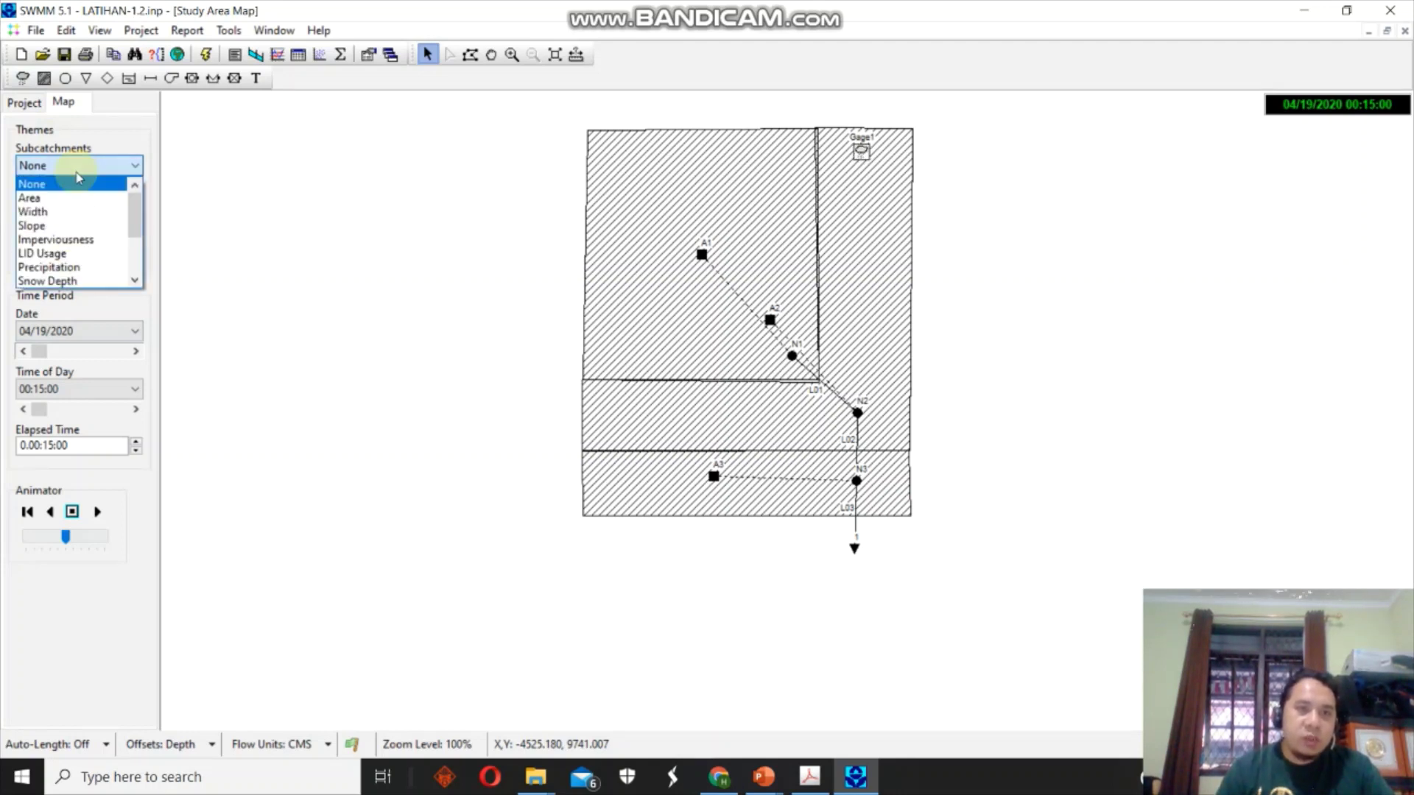
pyautogui.scroll(-2, 76, 227)
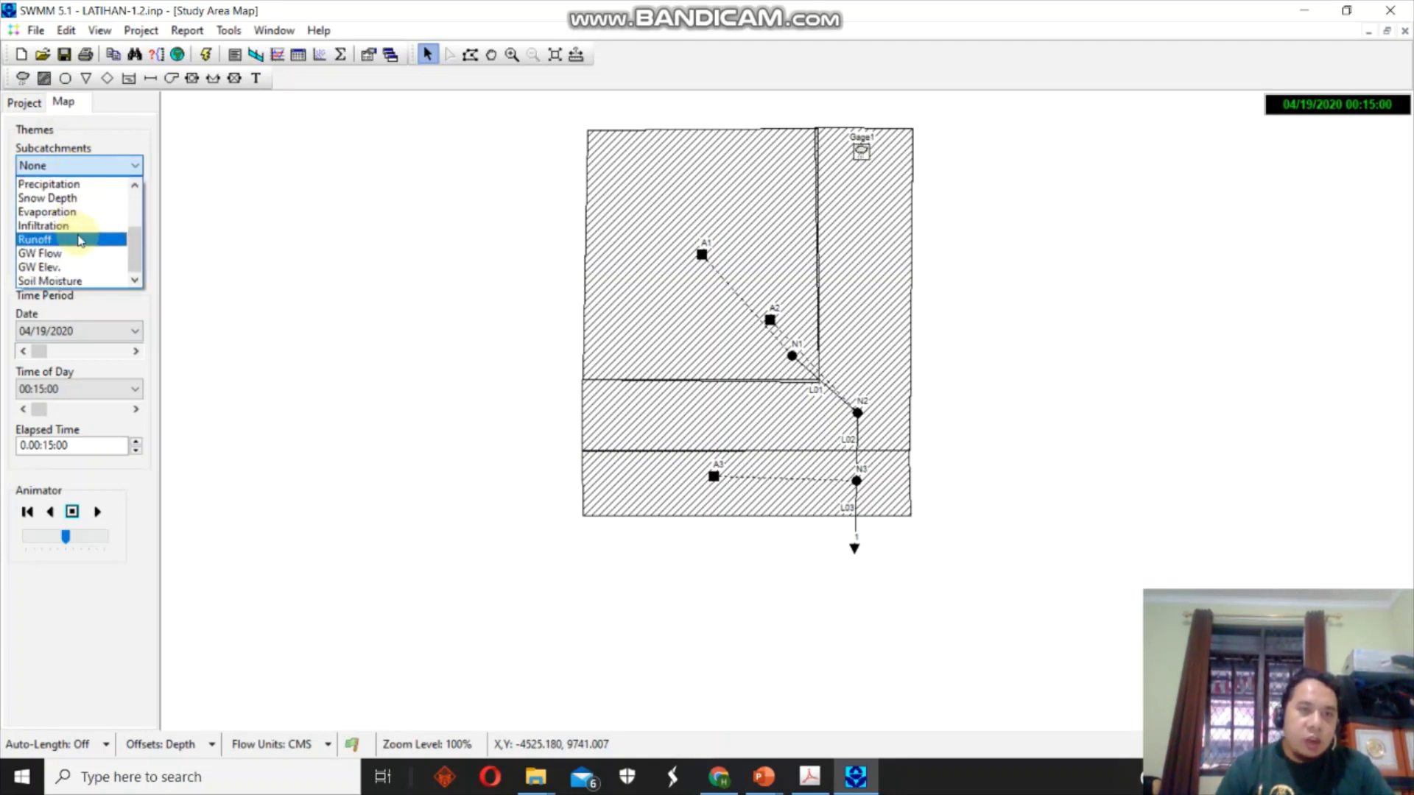
pyautogui.click(83, 240)
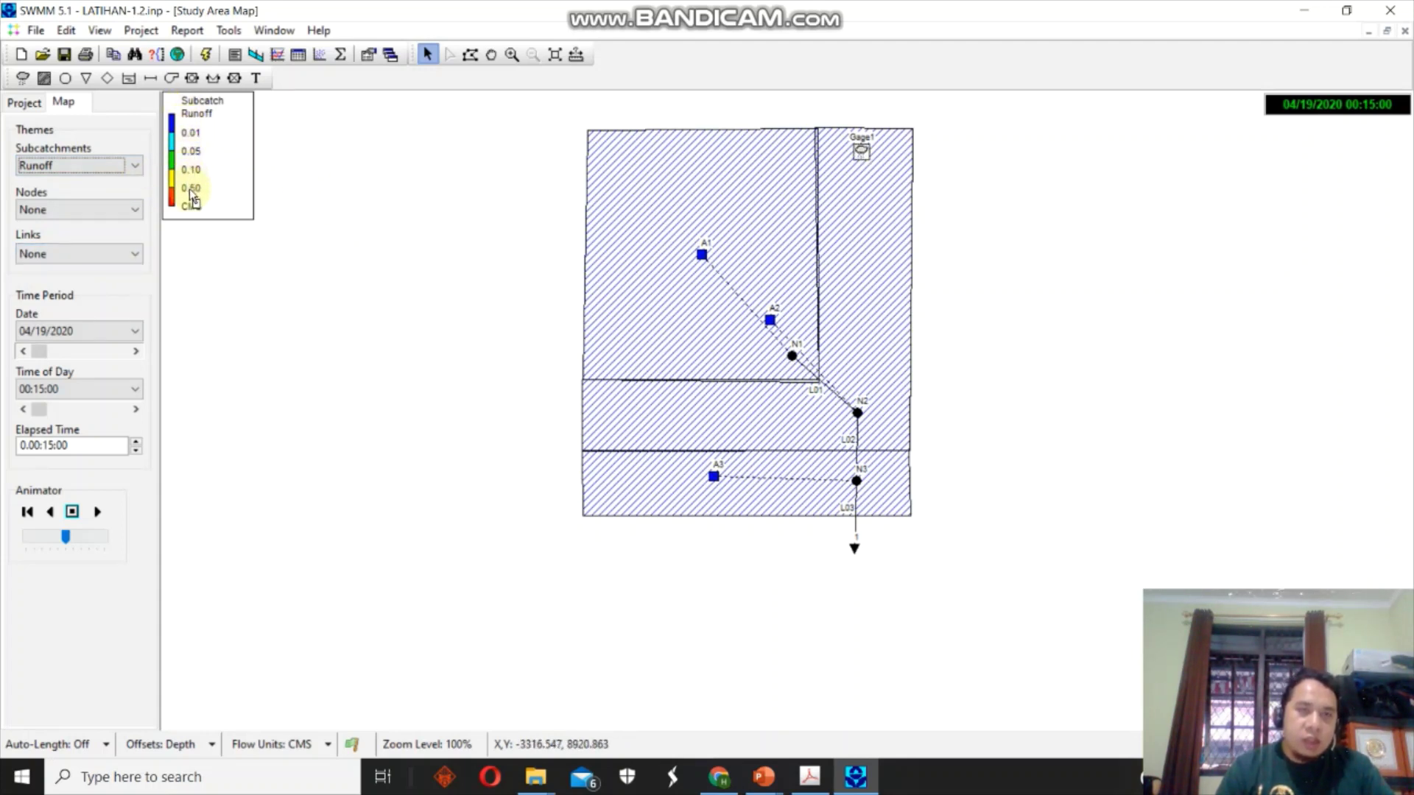
pyautogui.click(192, 156)
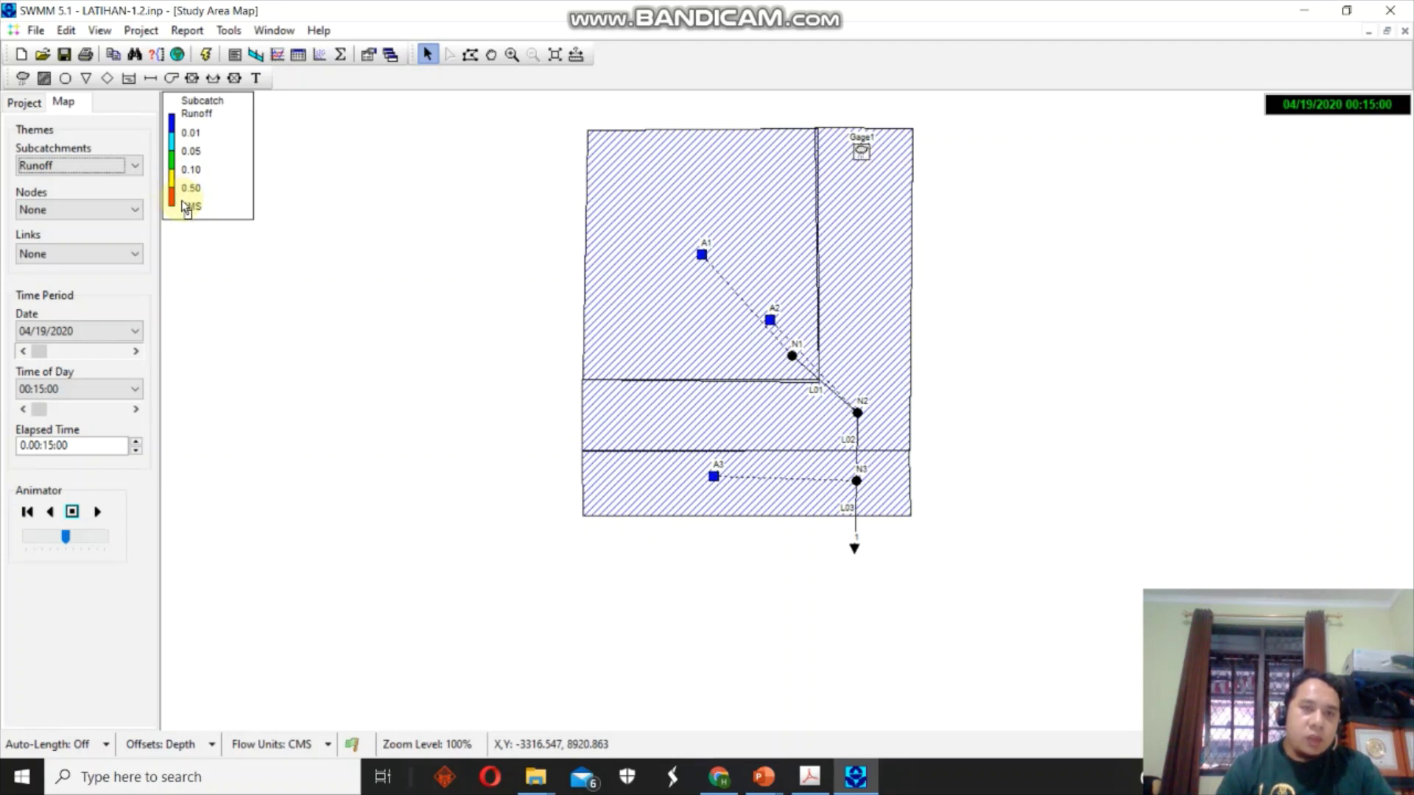
# Set the map's node theme to Flooding and its link theme to Capacity.
pyautogui.click(99, 214)
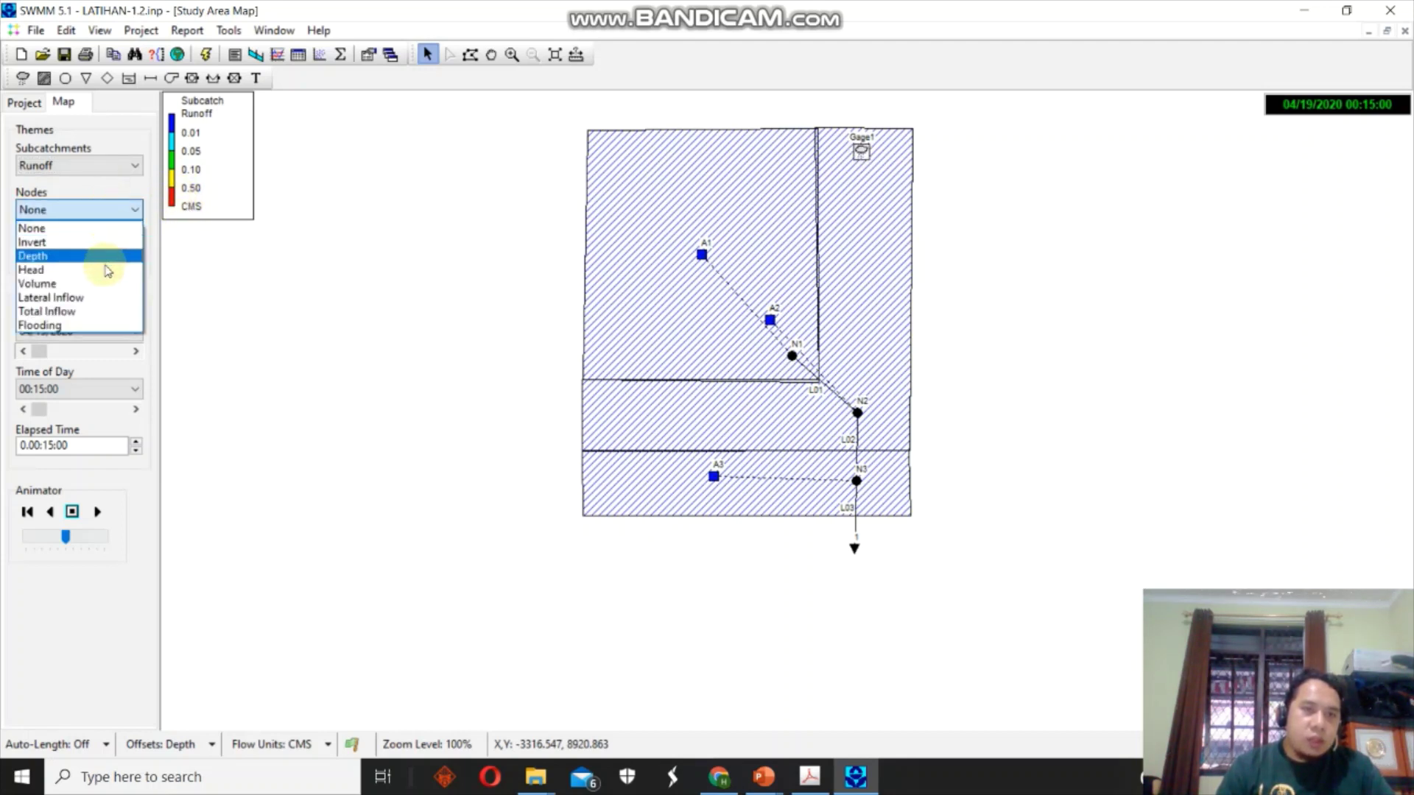
pyautogui.click(104, 324)
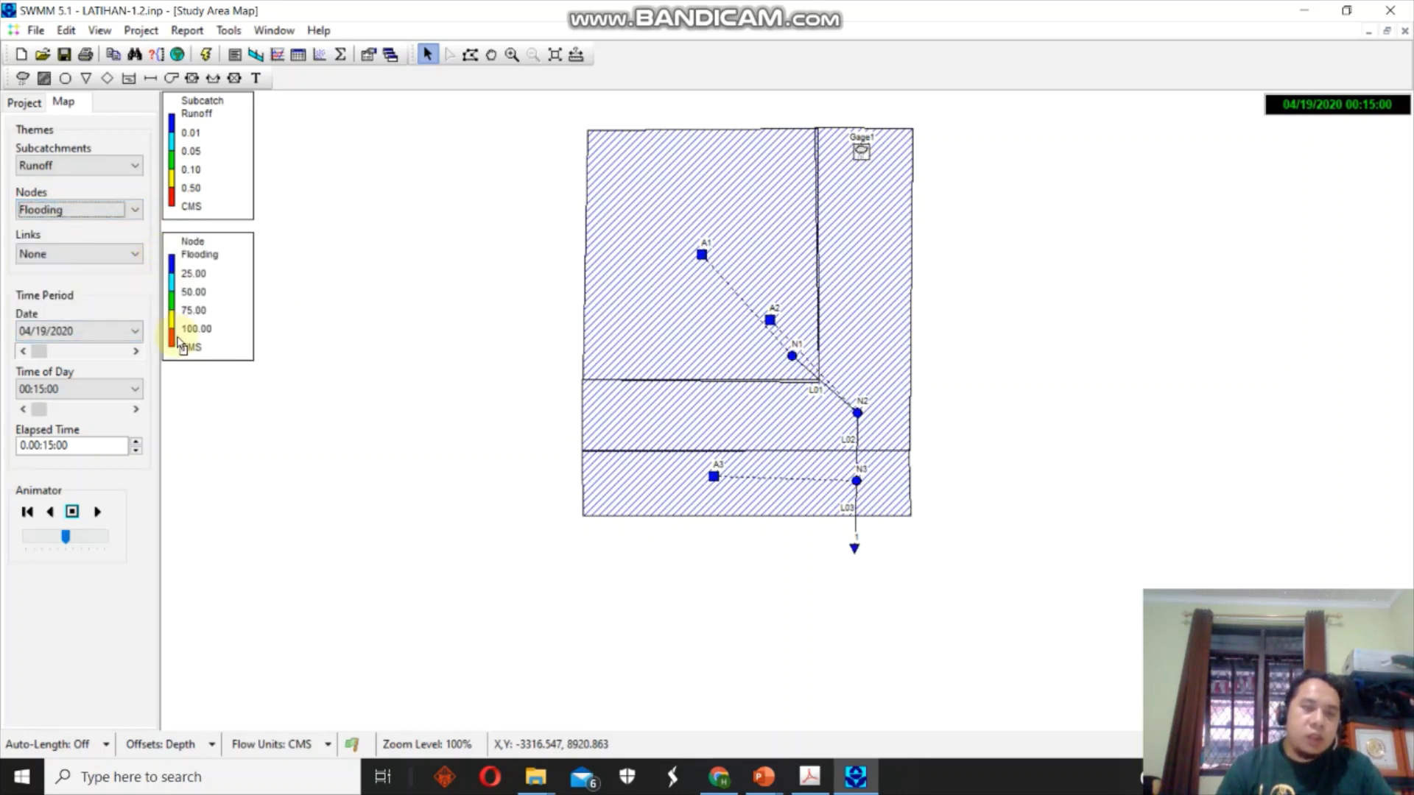
pyautogui.click(73, 255)
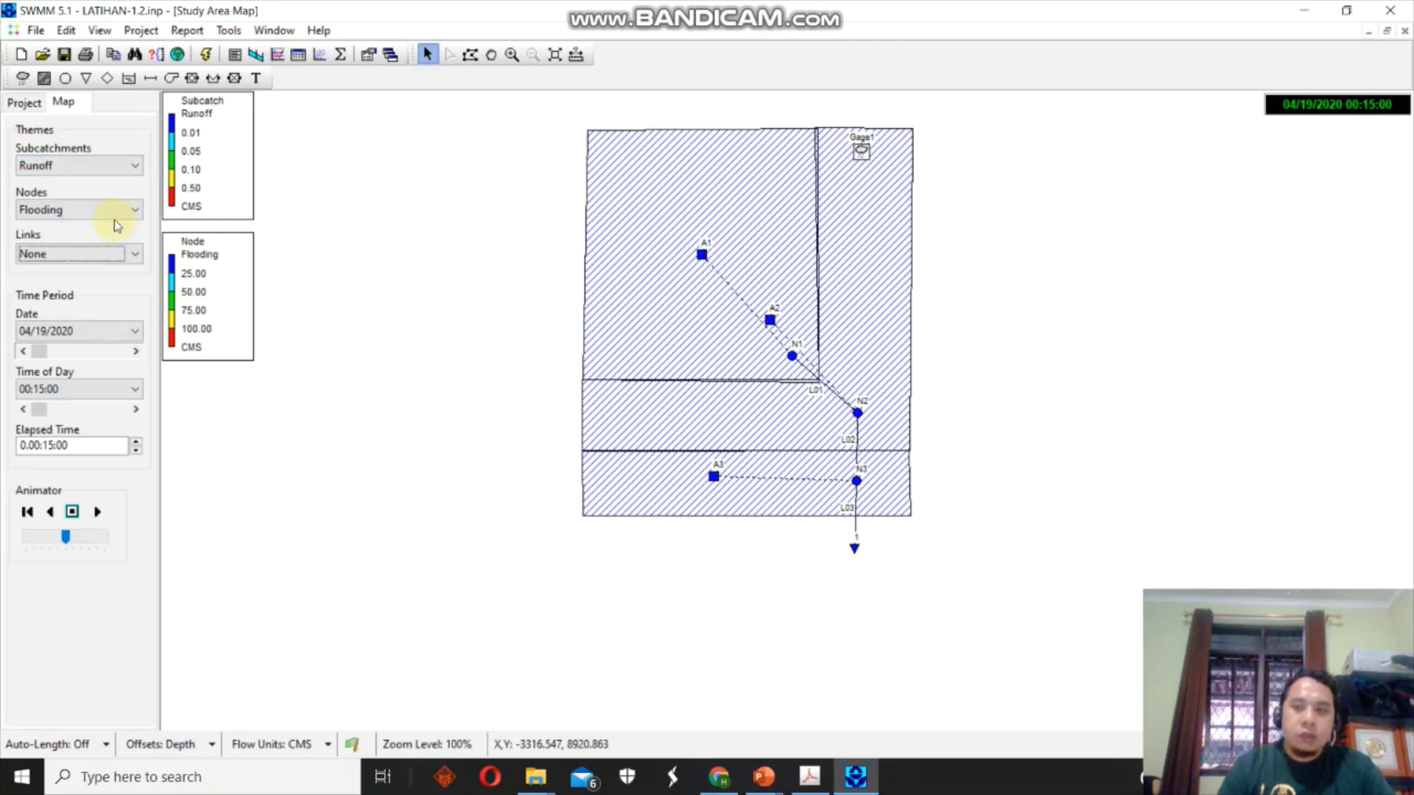
pyautogui.click(76, 257)
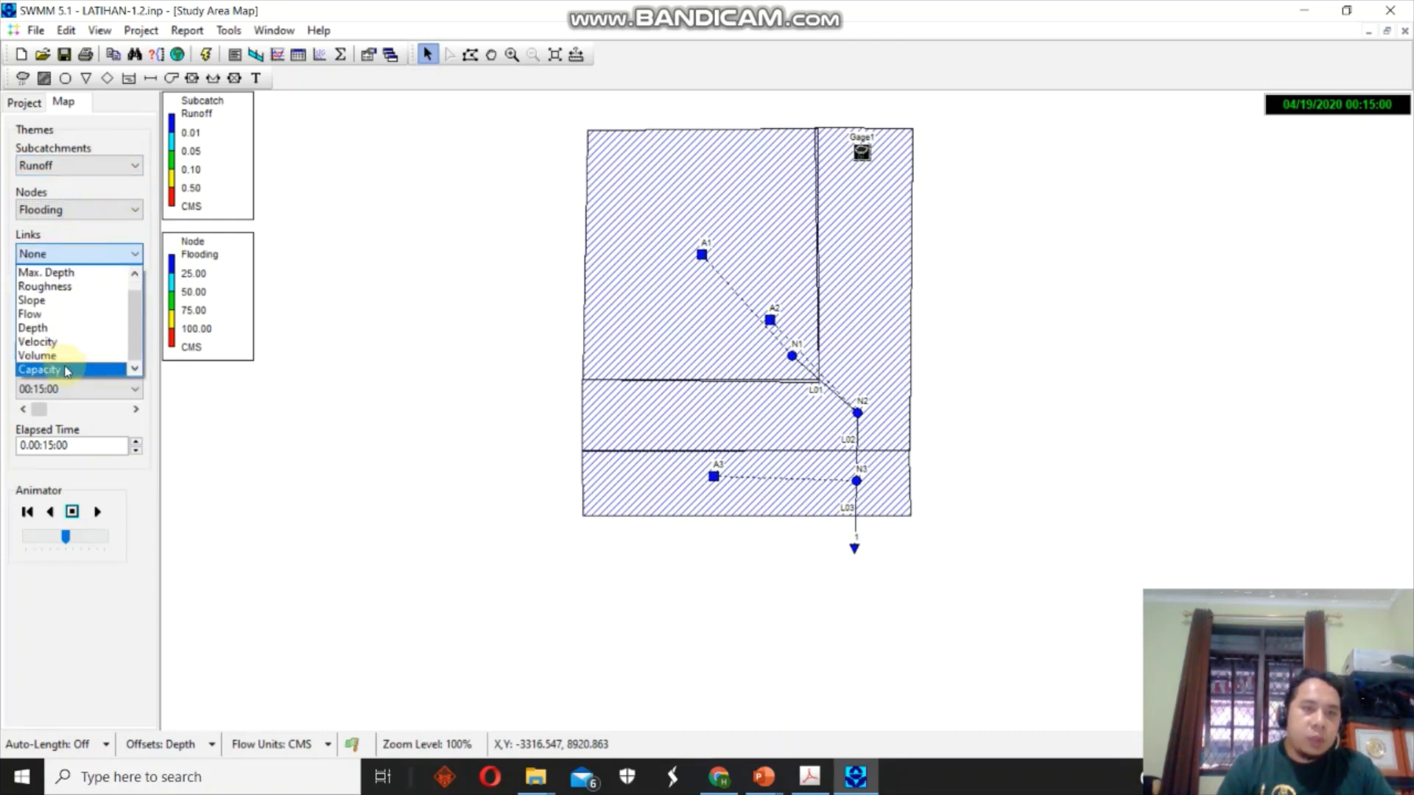
pyautogui.click(67, 371)
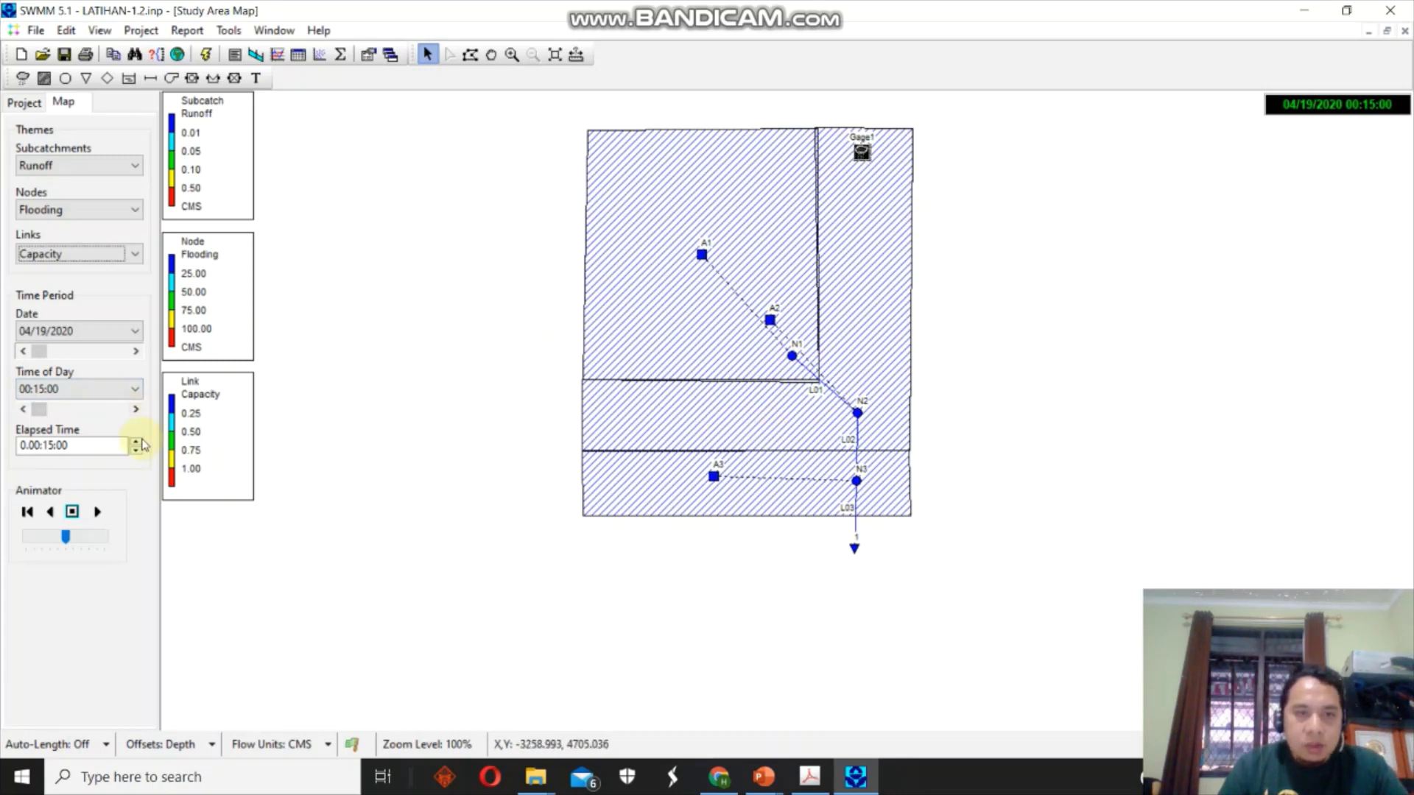
# Advance the map results to time of day 00:45:00 and inspect subcatchment A2, node N1 and conduit L01.
pyautogui.click(135, 409)
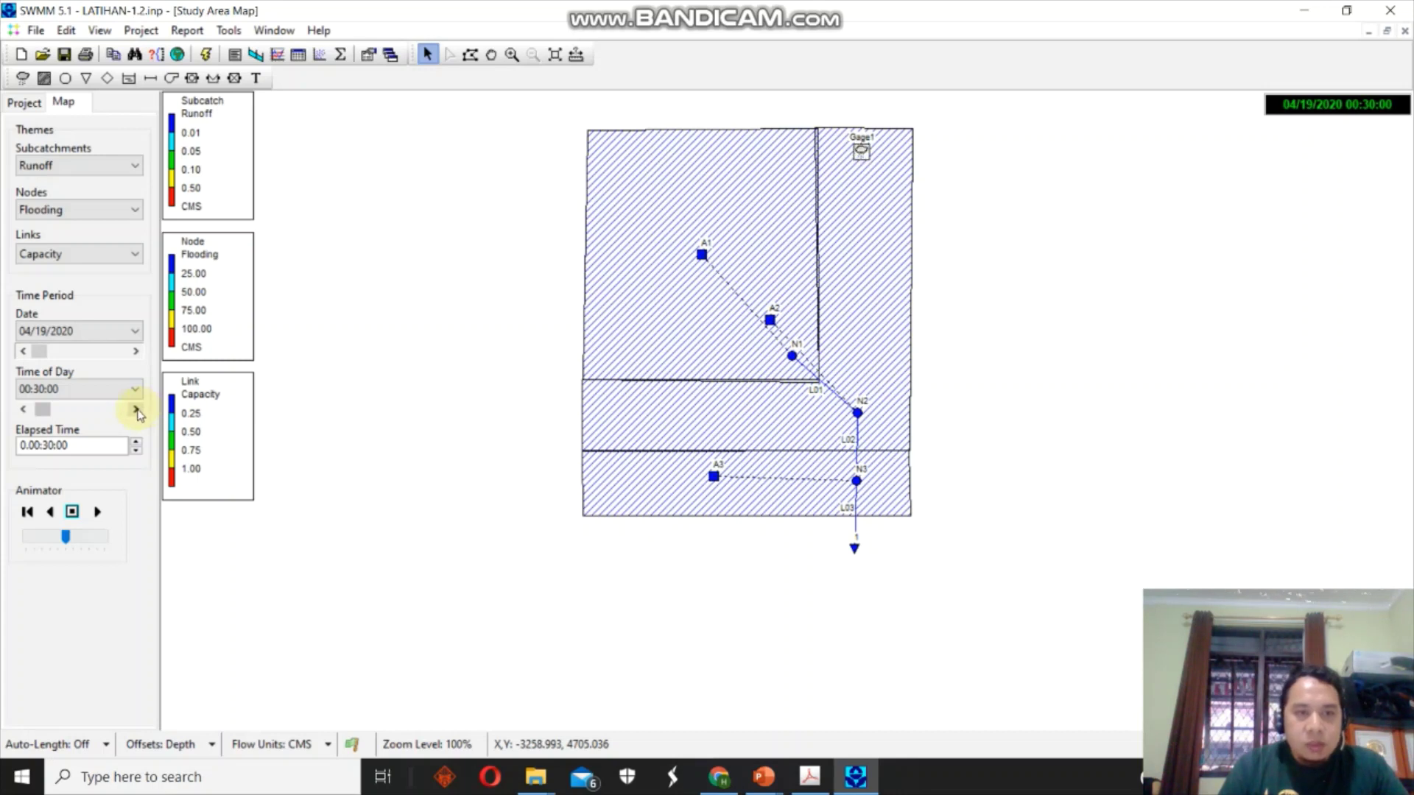
pyautogui.click(136, 409)
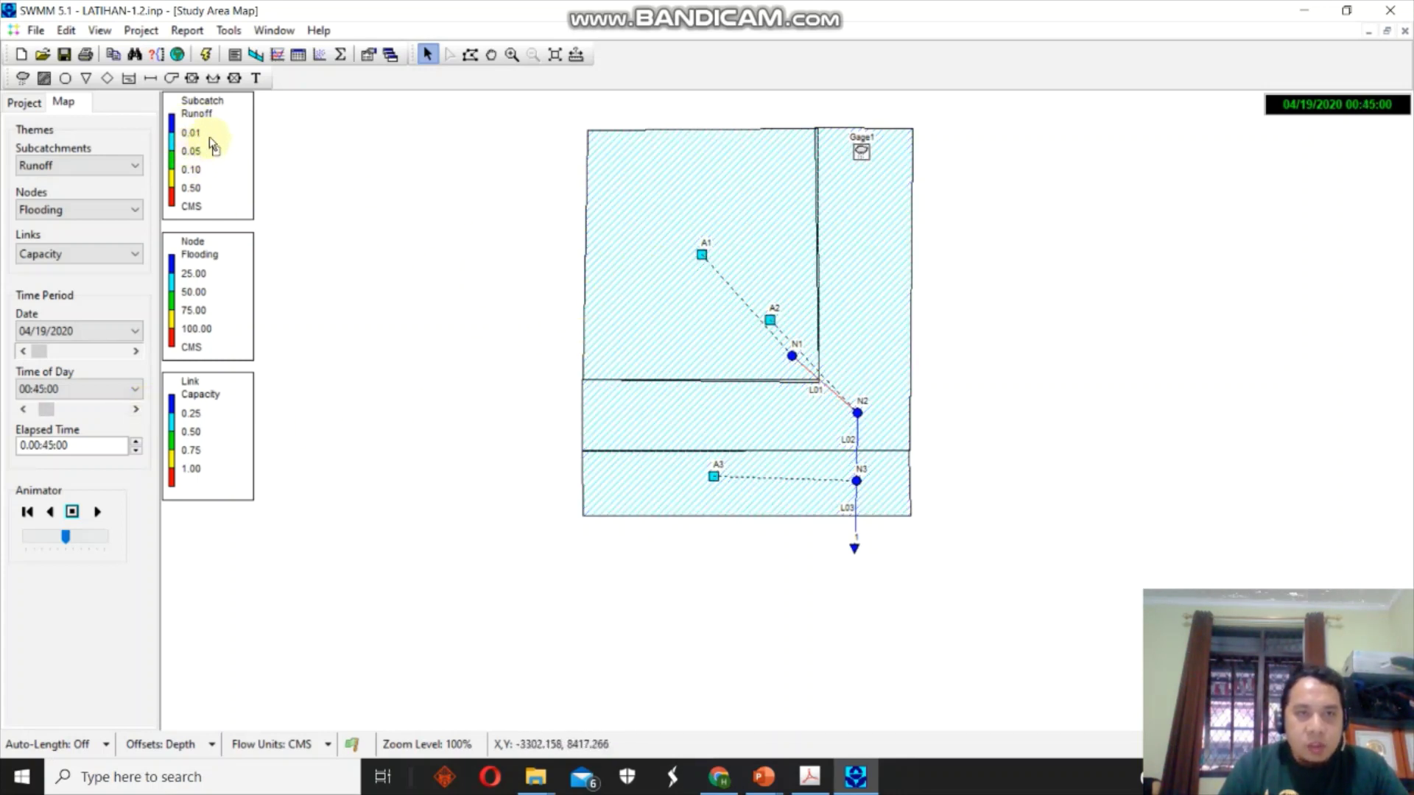
pyautogui.moveTo(774, 328)
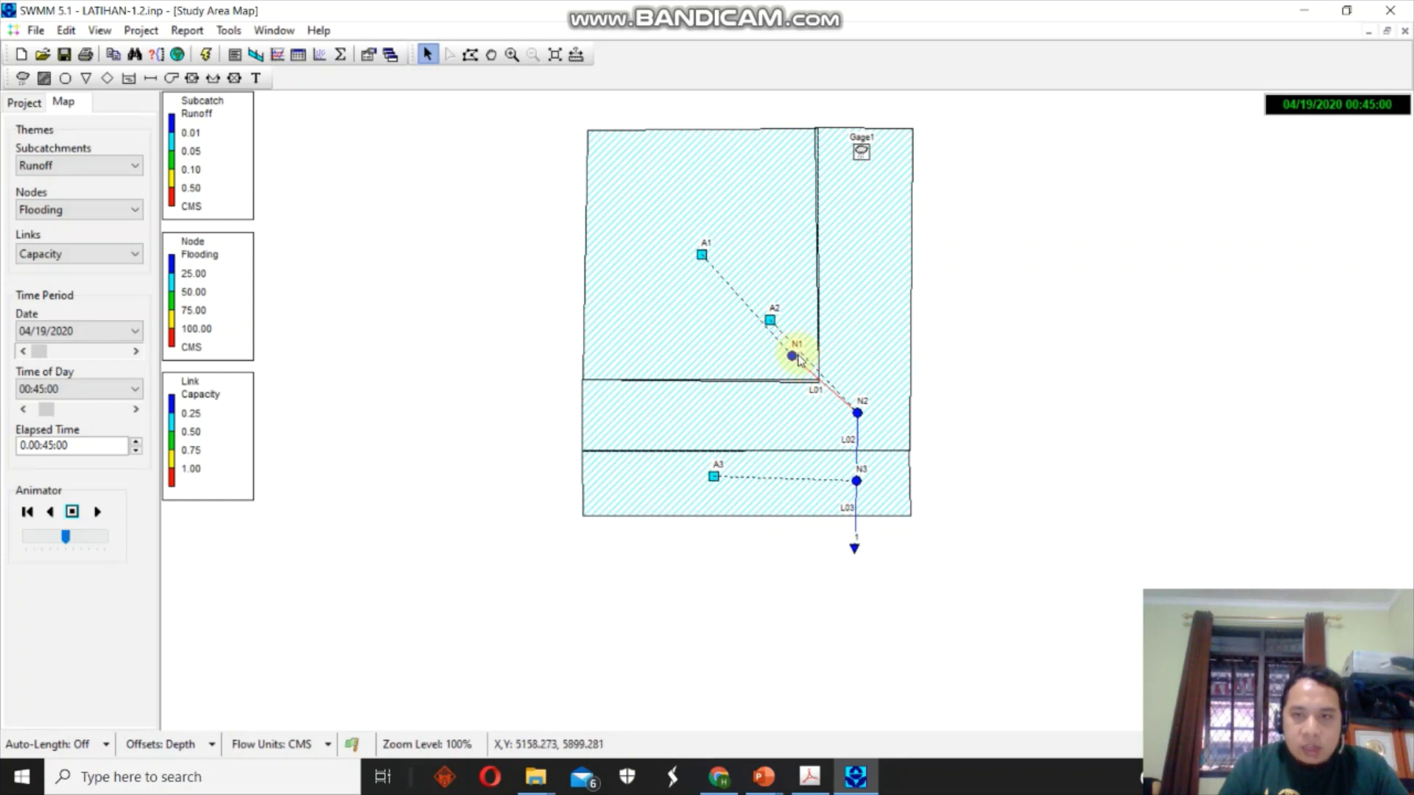
pyautogui.moveTo(834, 401)
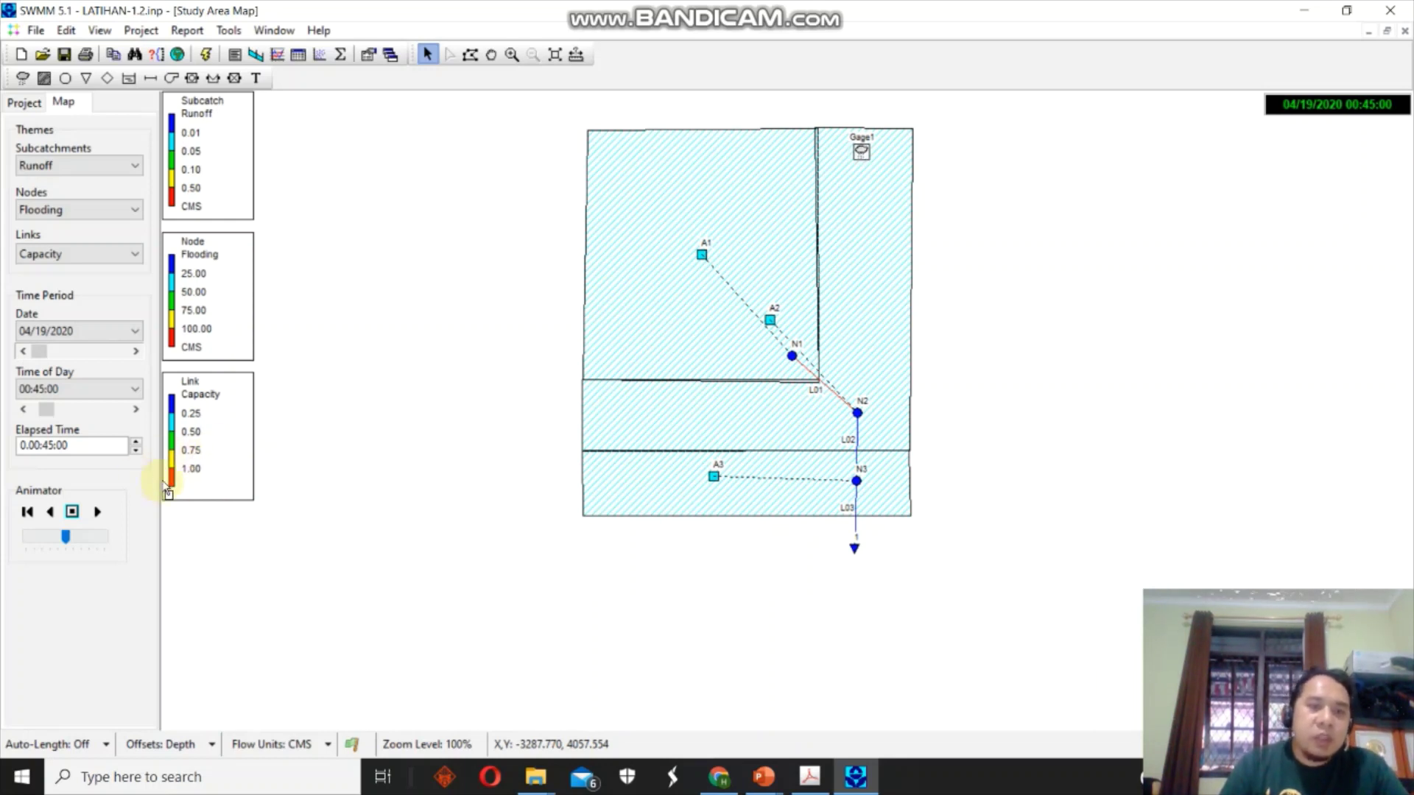
# Step the map results onward in time to 02:15:00 to examine runoff, flooding and link capacity.
pyautogui.click(130, 411)
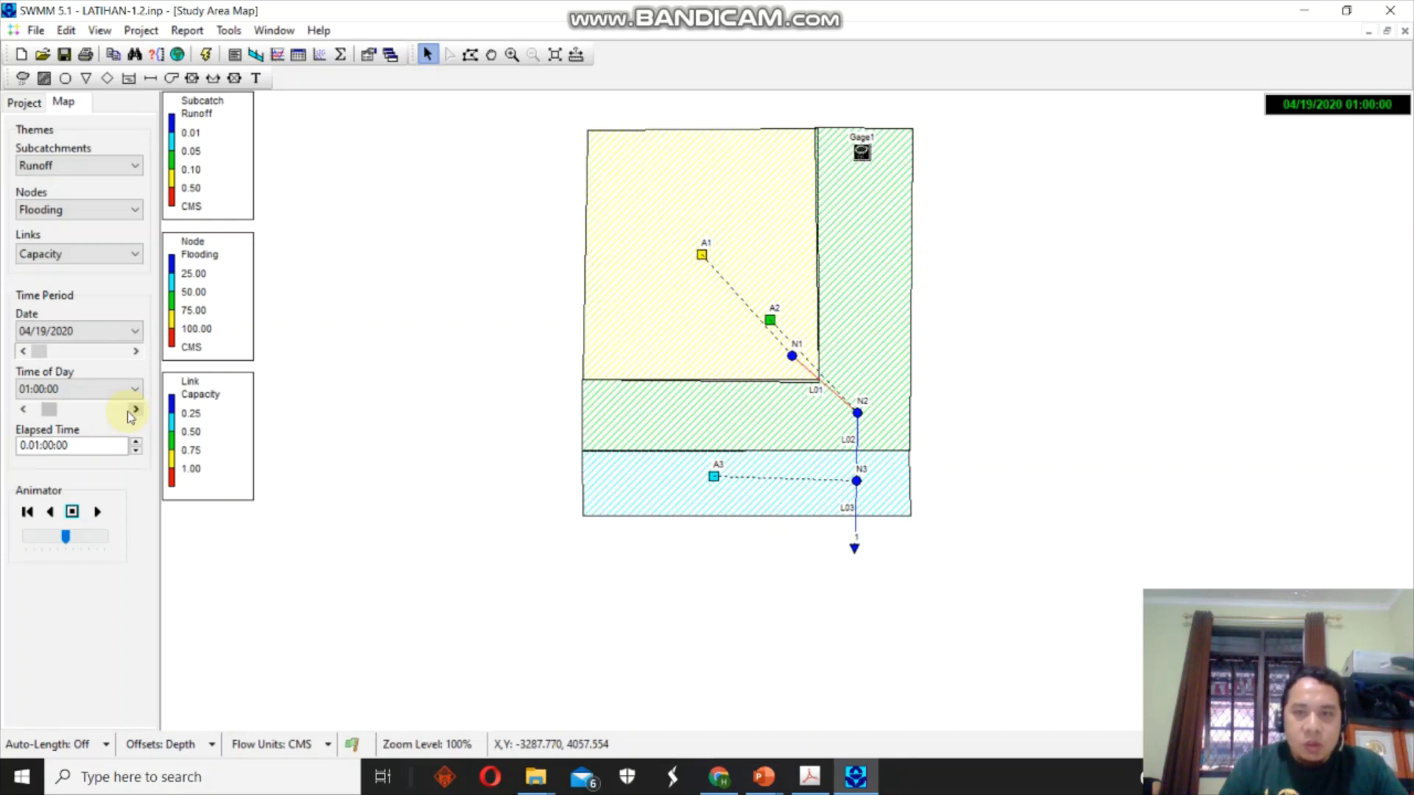
pyautogui.click(131, 411)
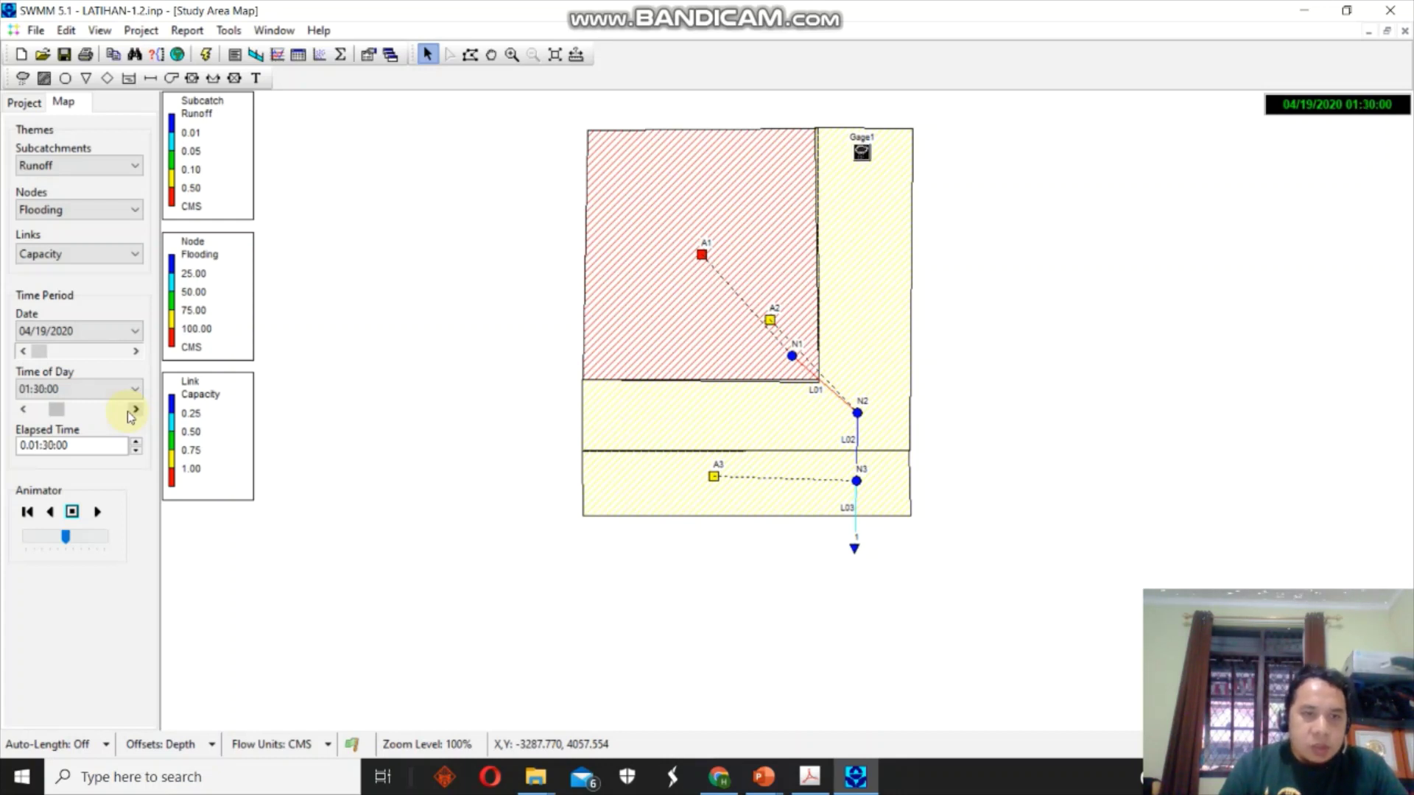
pyautogui.click(131, 411)
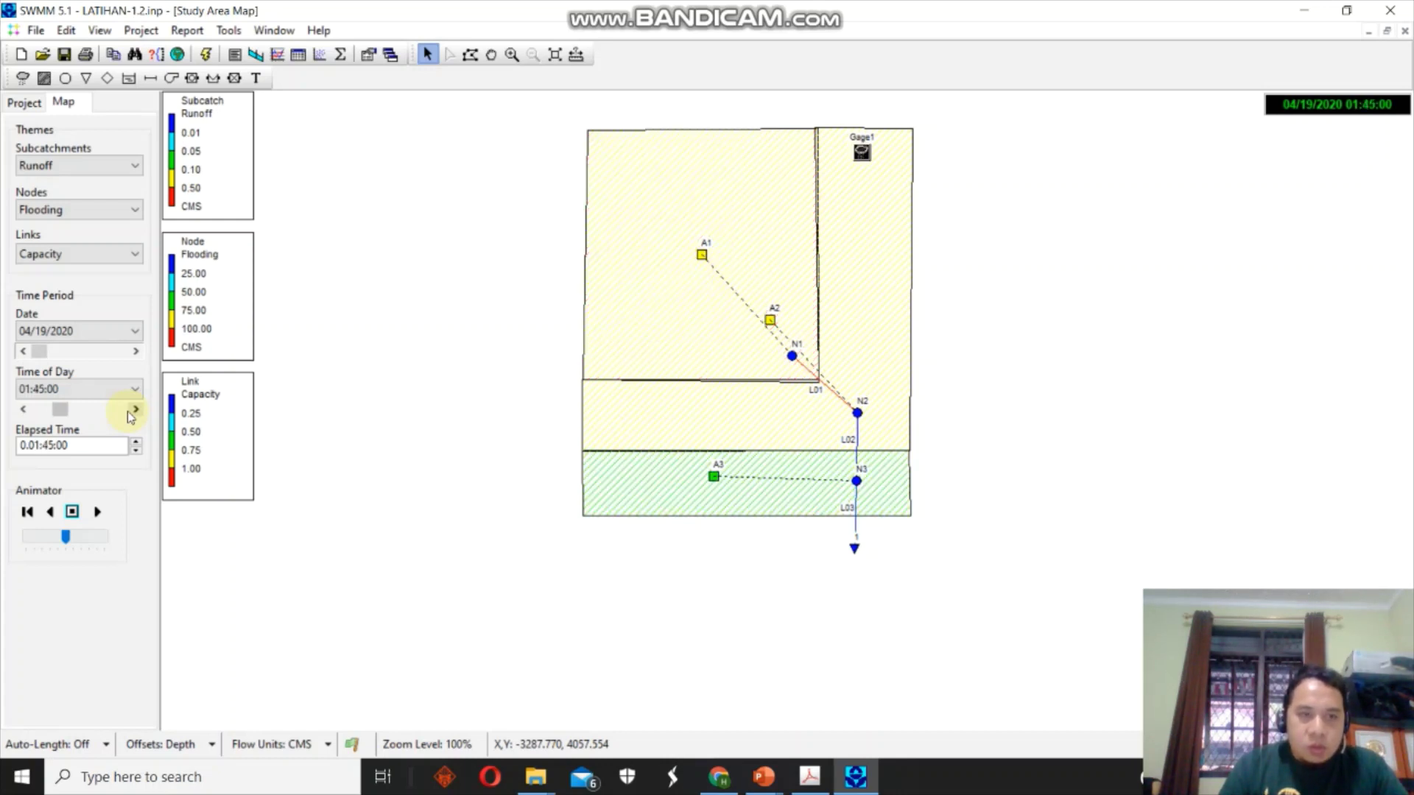
pyautogui.click(132, 410)
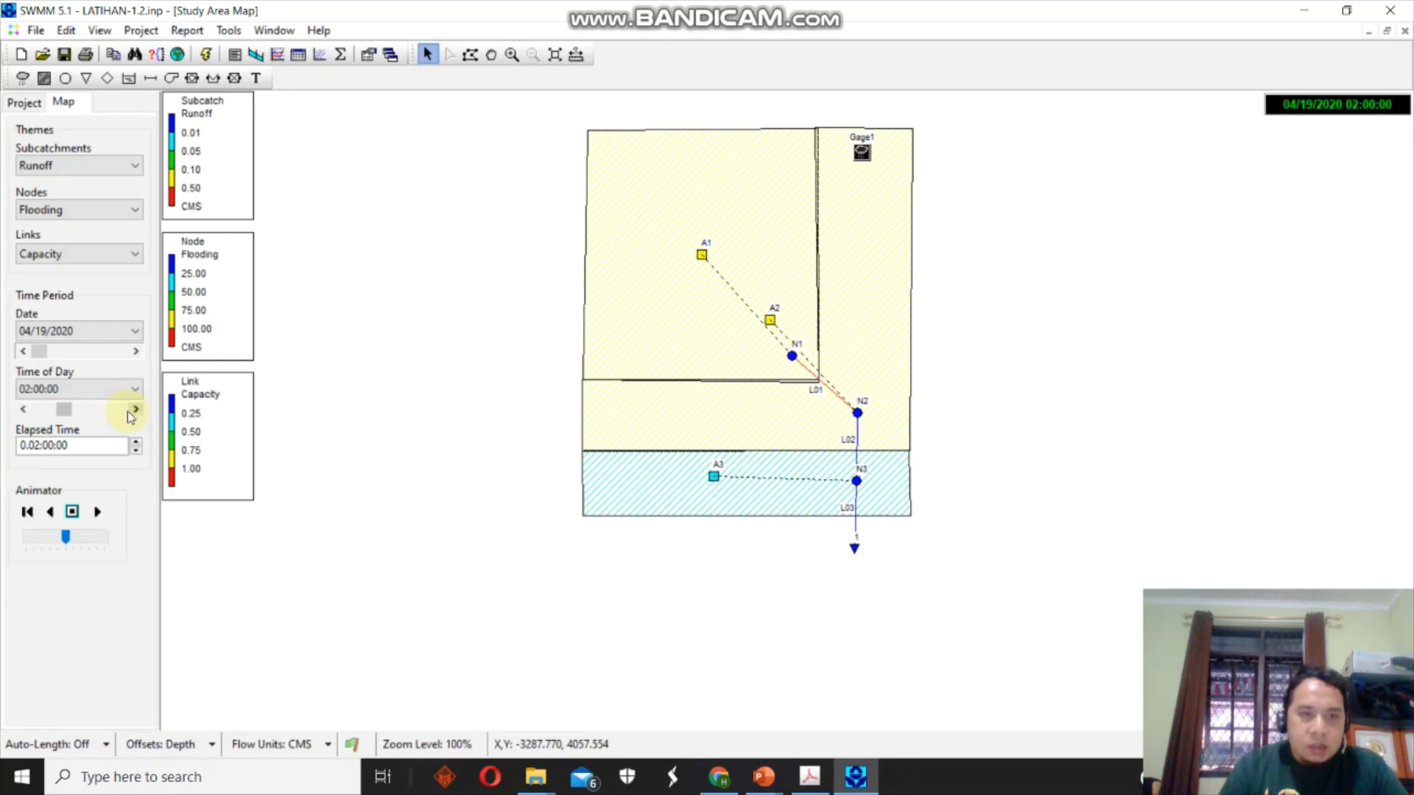
pyautogui.click(135, 410)
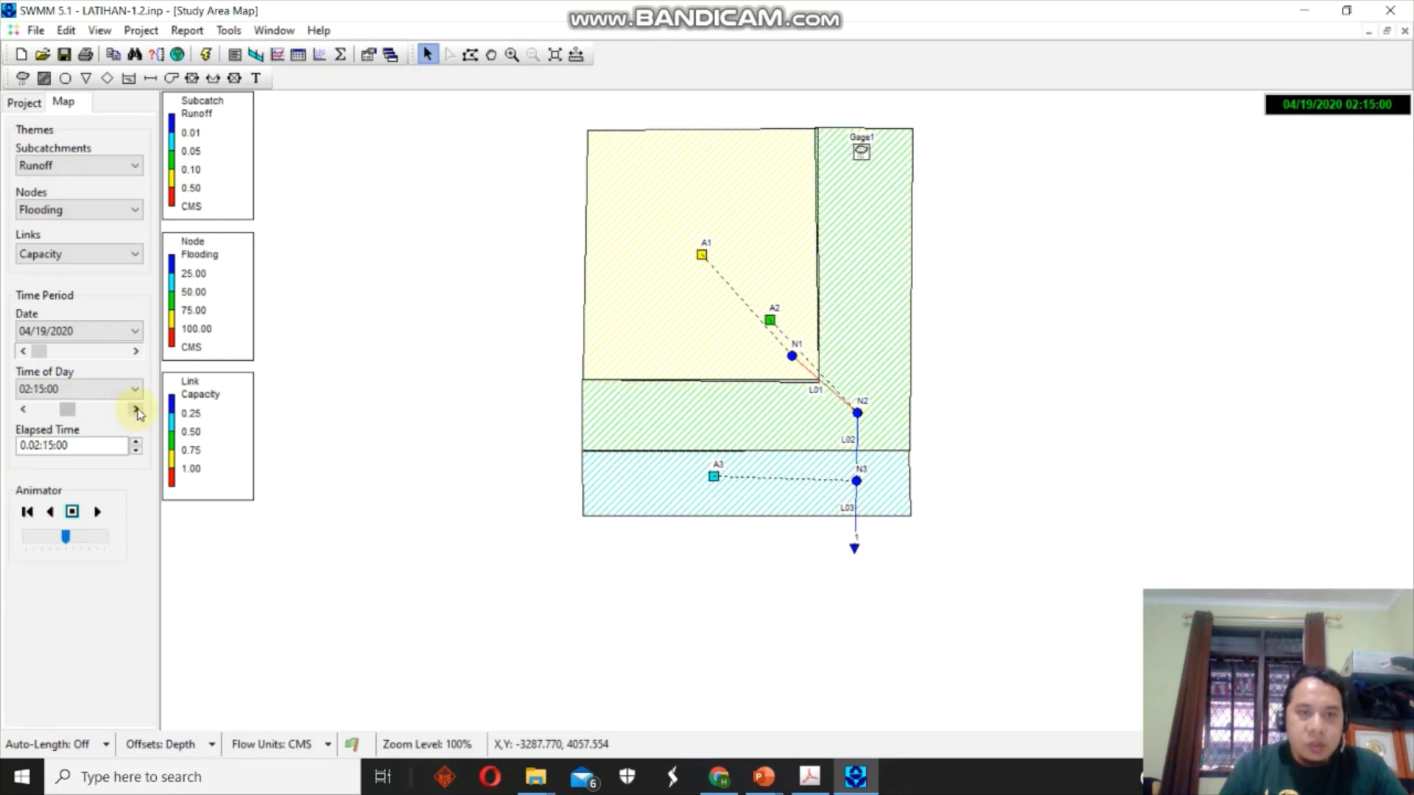
# Step the map results onward in time past 03:30:00 to examine runoff, flooding and link capacity.
pyautogui.click(135, 411)
pyautogui.click(135, 410)
pyautogui.click(136, 410)
pyautogui.click(136, 410)
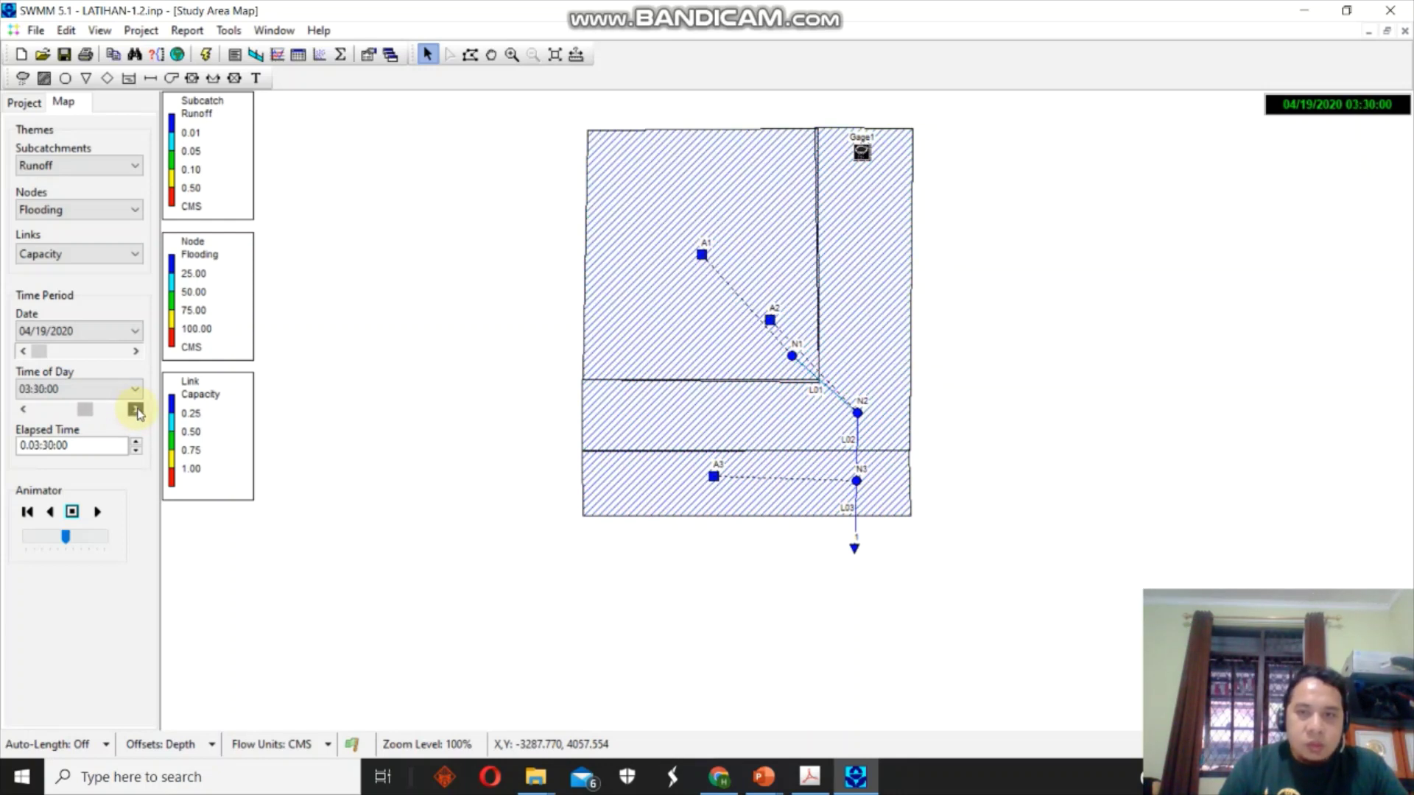
pyautogui.click(137, 410)
pyautogui.click(136, 410)
# Return the map results to time of day 01:45:00 and examine the area around node N1.
pyautogui.moveTo(123, 410); pyautogui.dragTo(25, 414)
pyautogui.click(56, 410)
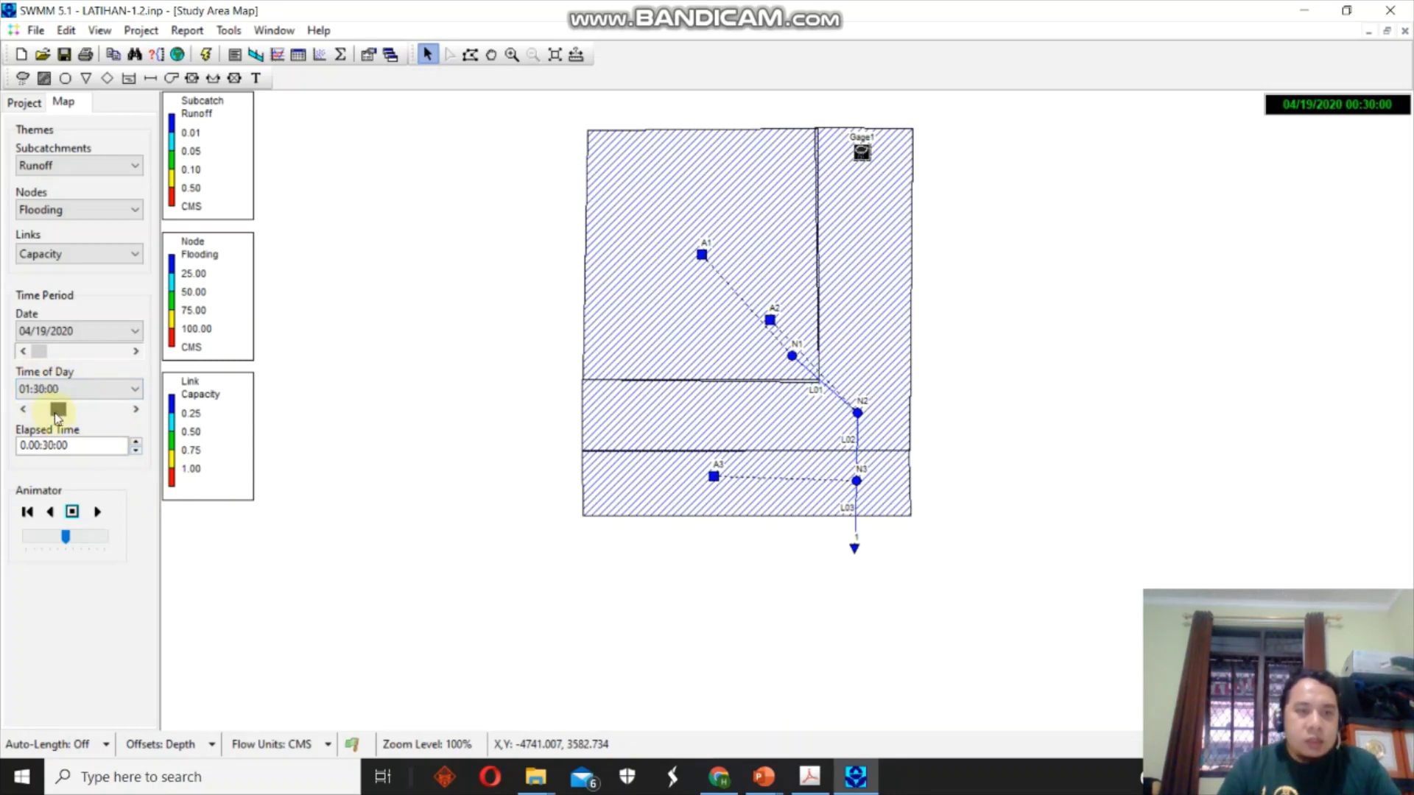
pyautogui.moveTo(55, 416); pyautogui.dragTo(58, 416)
pyautogui.moveTo(799, 366)
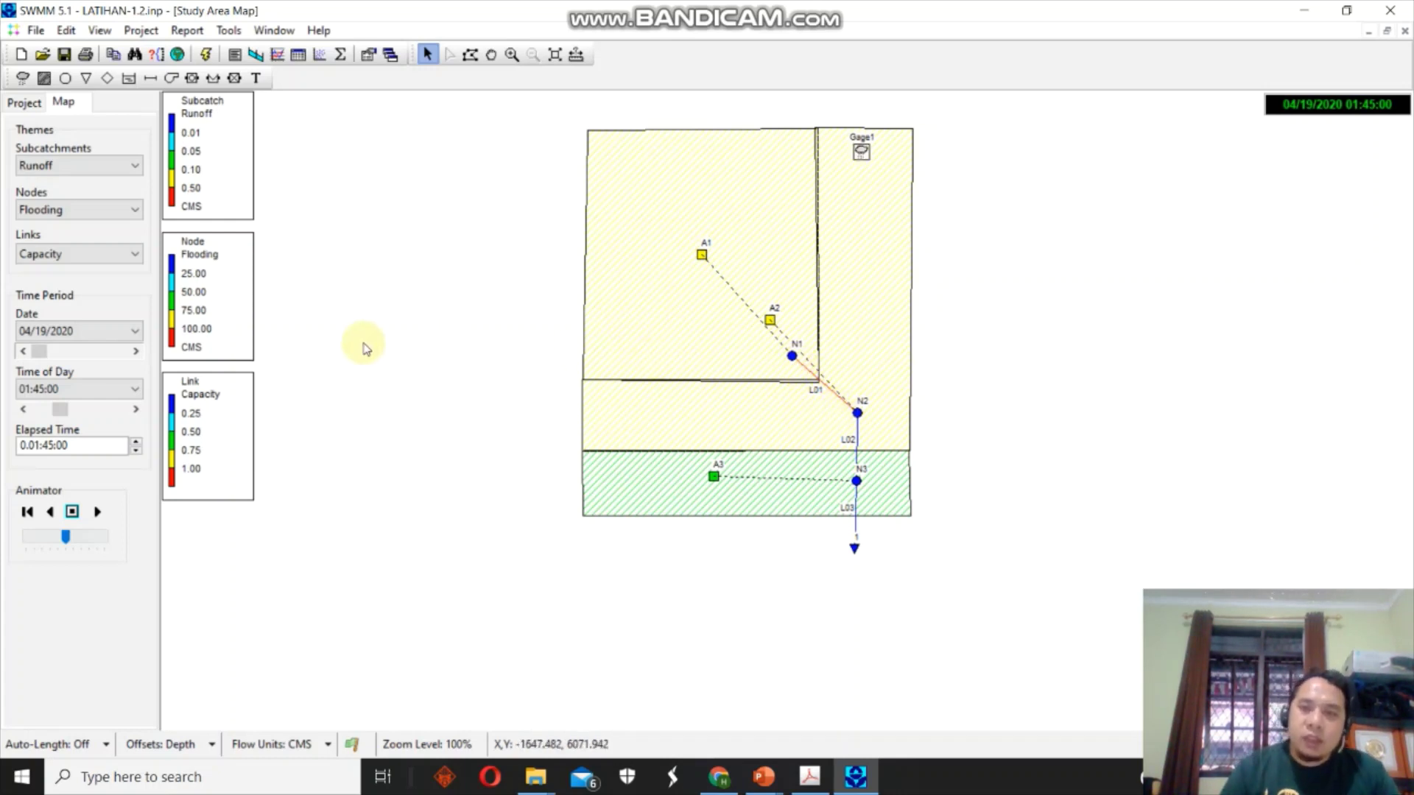
# Create a water elevation profile plot along the path from start node N1 to end node 1.
pyautogui.click(255, 54)
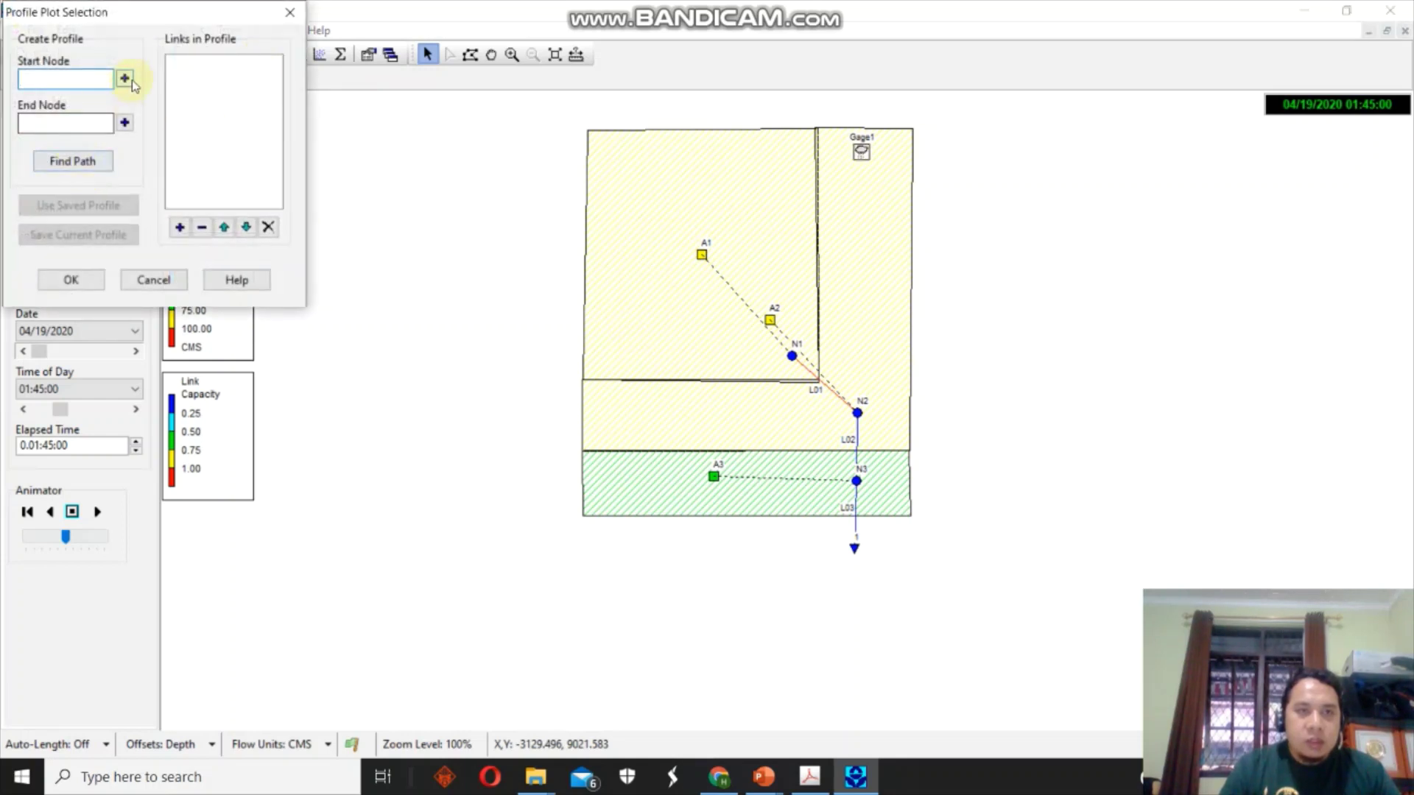
pyautogui.click(791, 356)
pyautogui.click(125, 78)
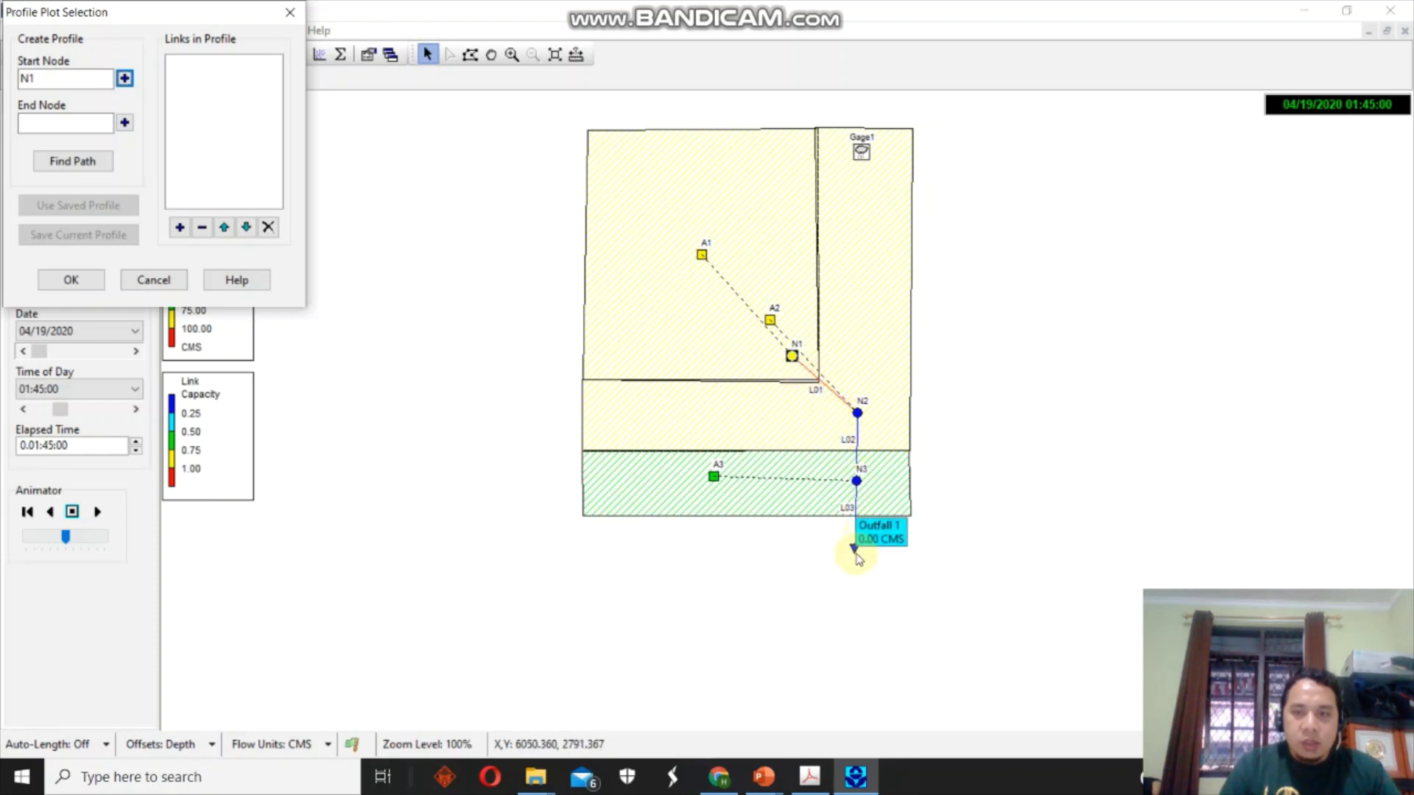
pyautogui.click(855, 551)
pyautogui.click(124, 123)
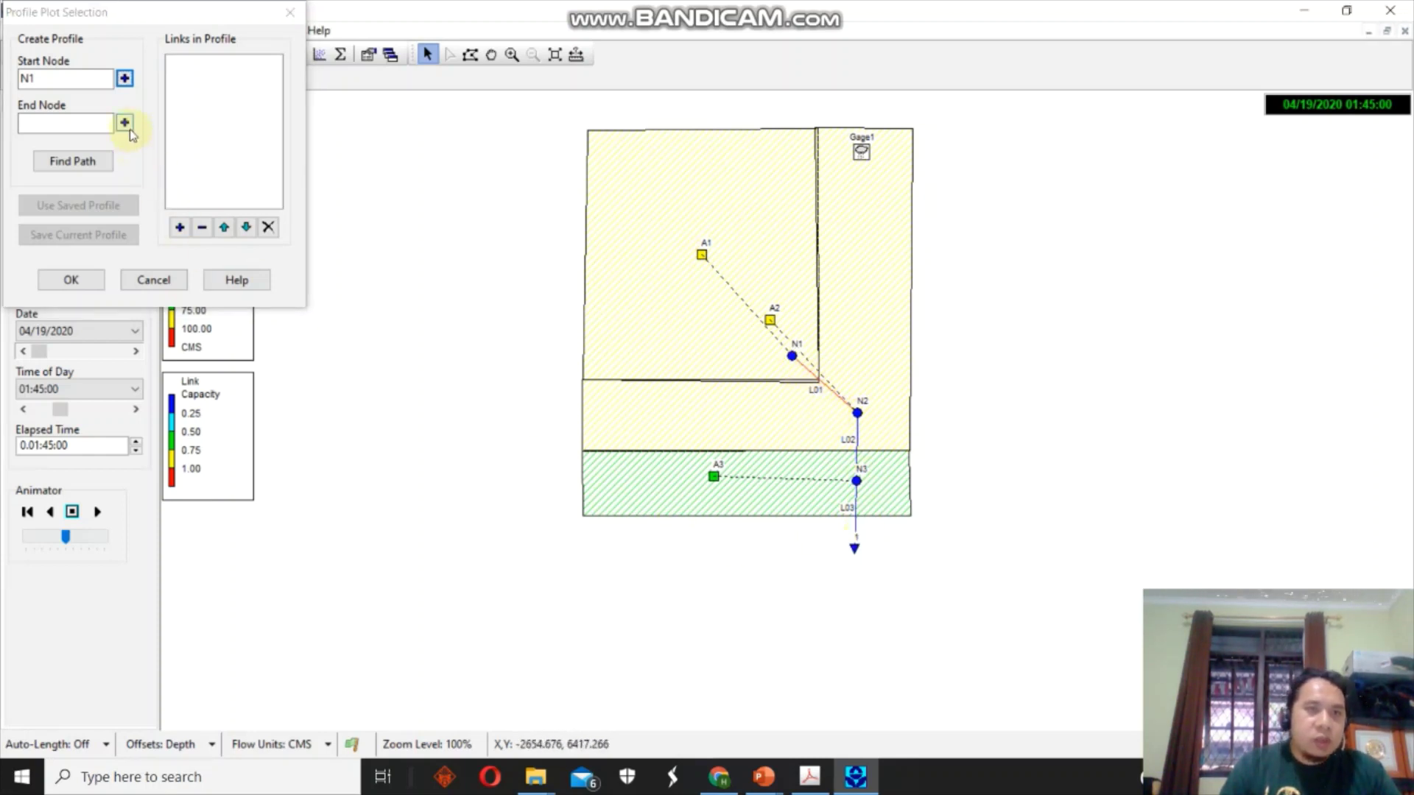
pyautogui.click(101, 161)
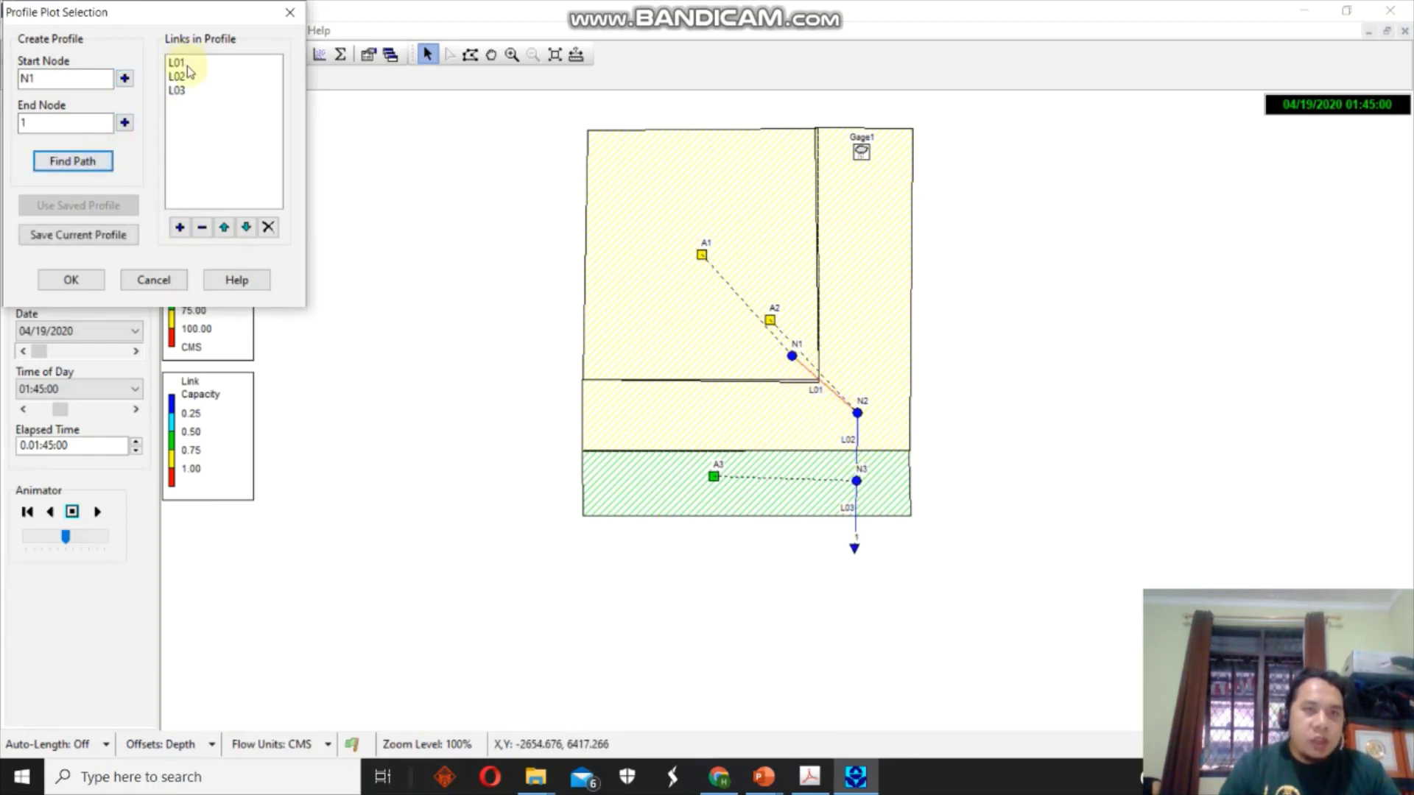
pyautogui.click(70, 281)
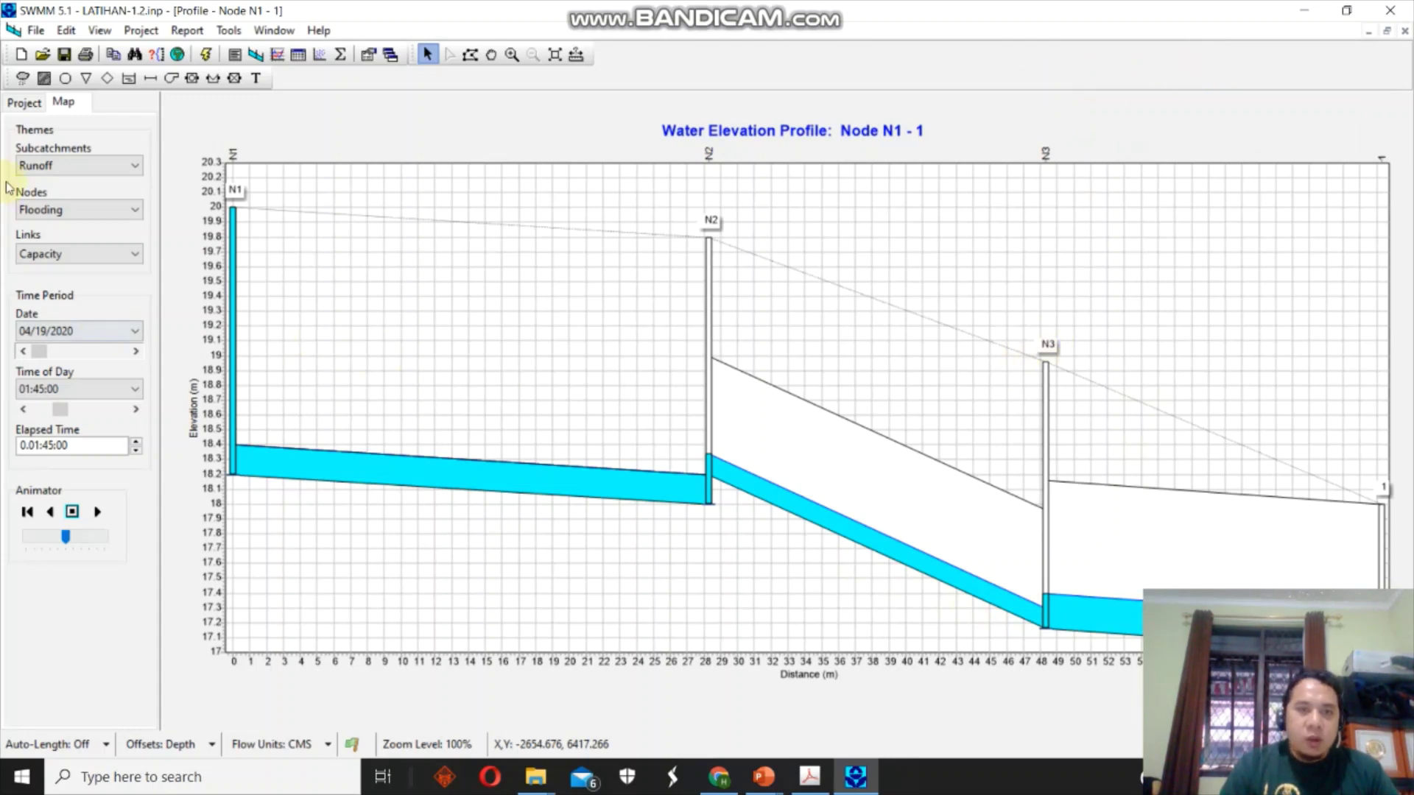
# Review the water elevation profile from 00:15:00 up to 01:15:00 and close the plot.
pyautogui.moveTo(67, 416); pyautogui.dragTo(32, 406)
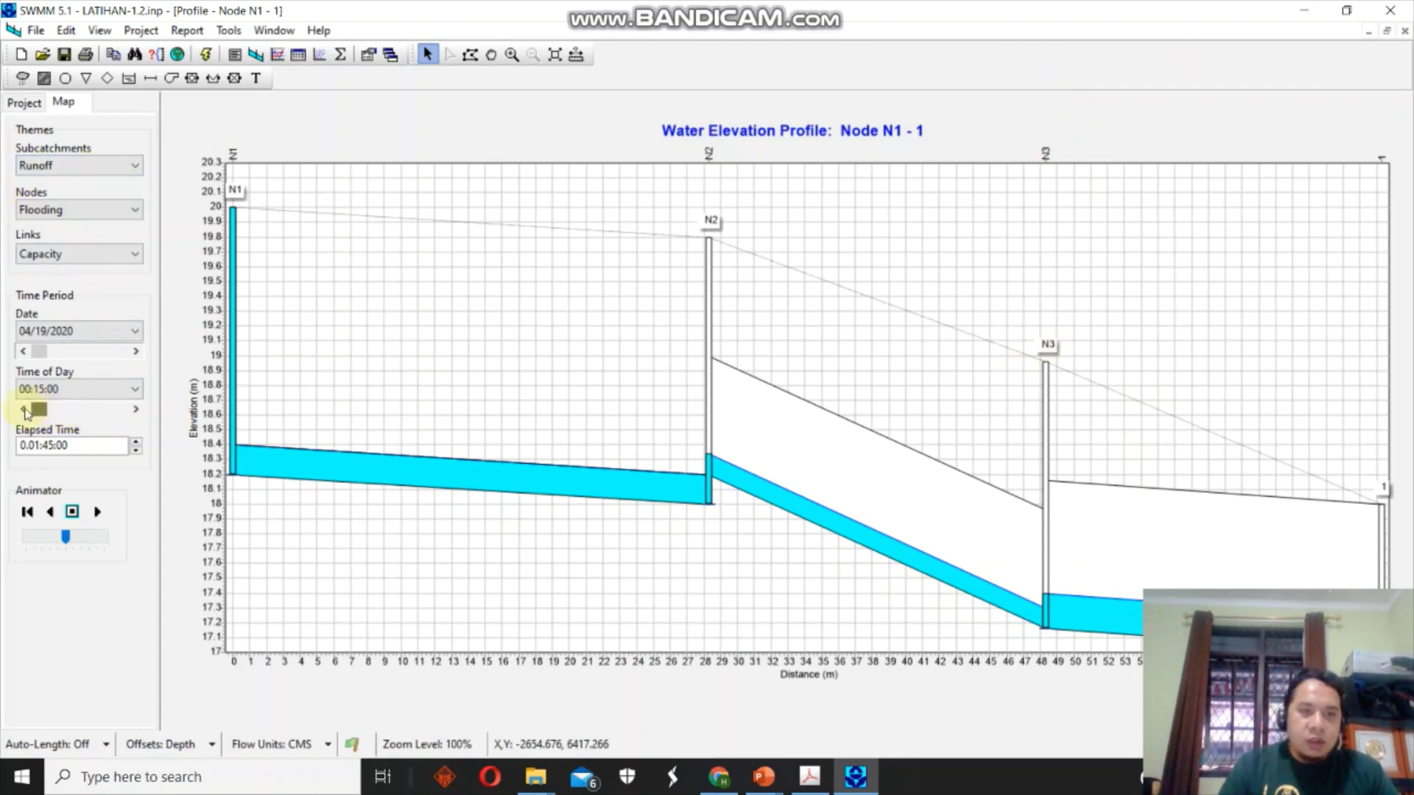
pyautogui.click(135, 409)
pyautogui.click(136, 410)
pyautogui.click(136, 409)
pyautogui.click(135, 409)
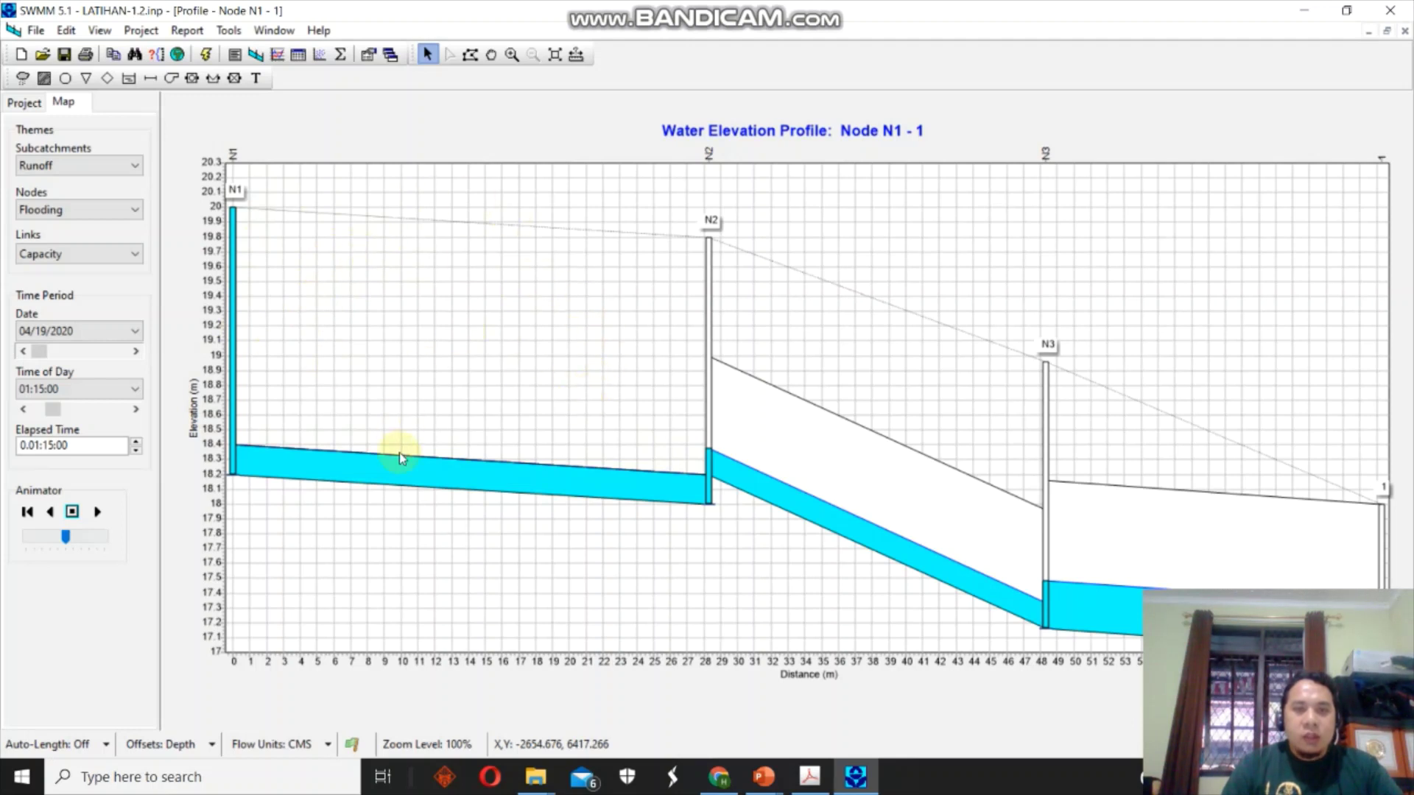
pyautogui.click(1404, 32)
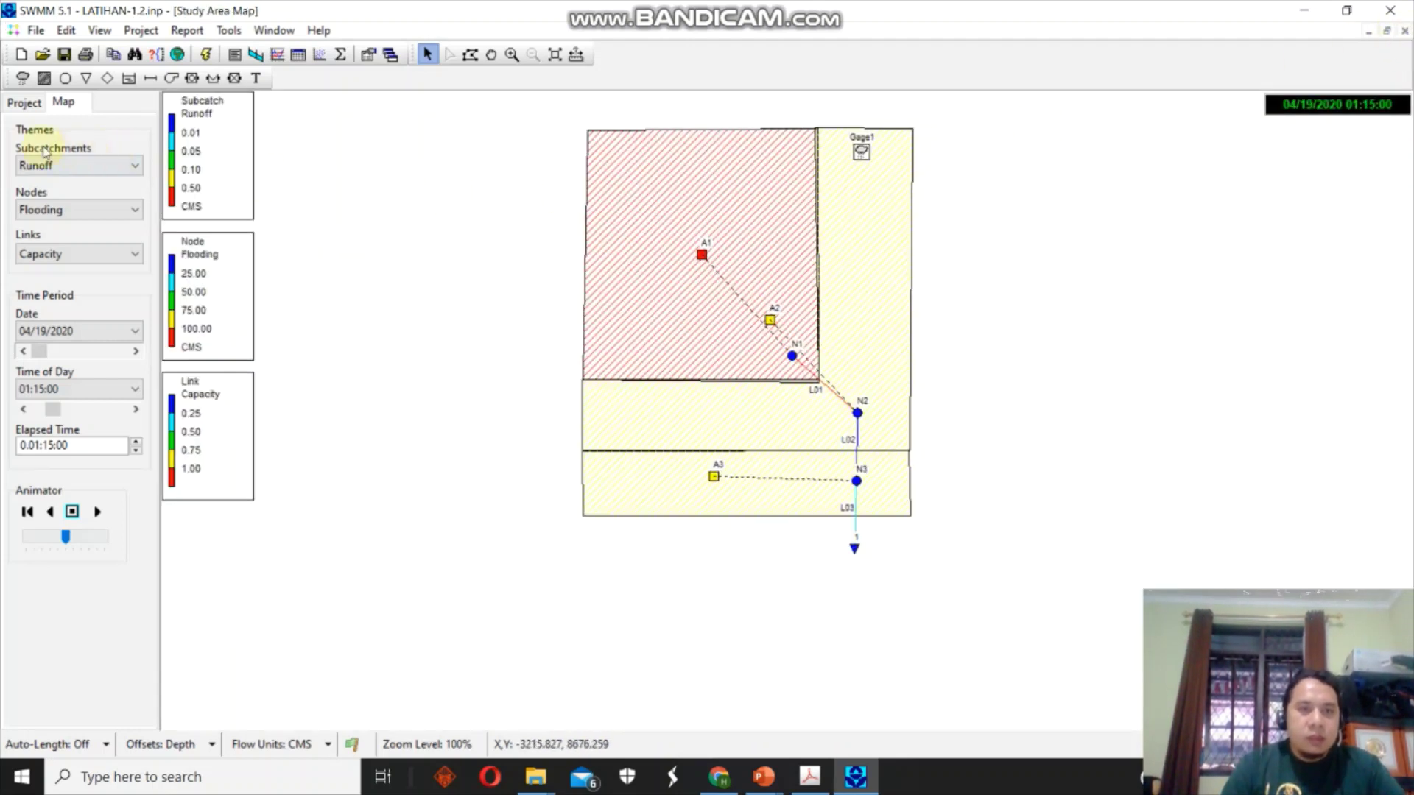
# Examine the invert elevation and maximum depth properties of junctions N2, N1 and N3.
pyautogui.click(24, 102)
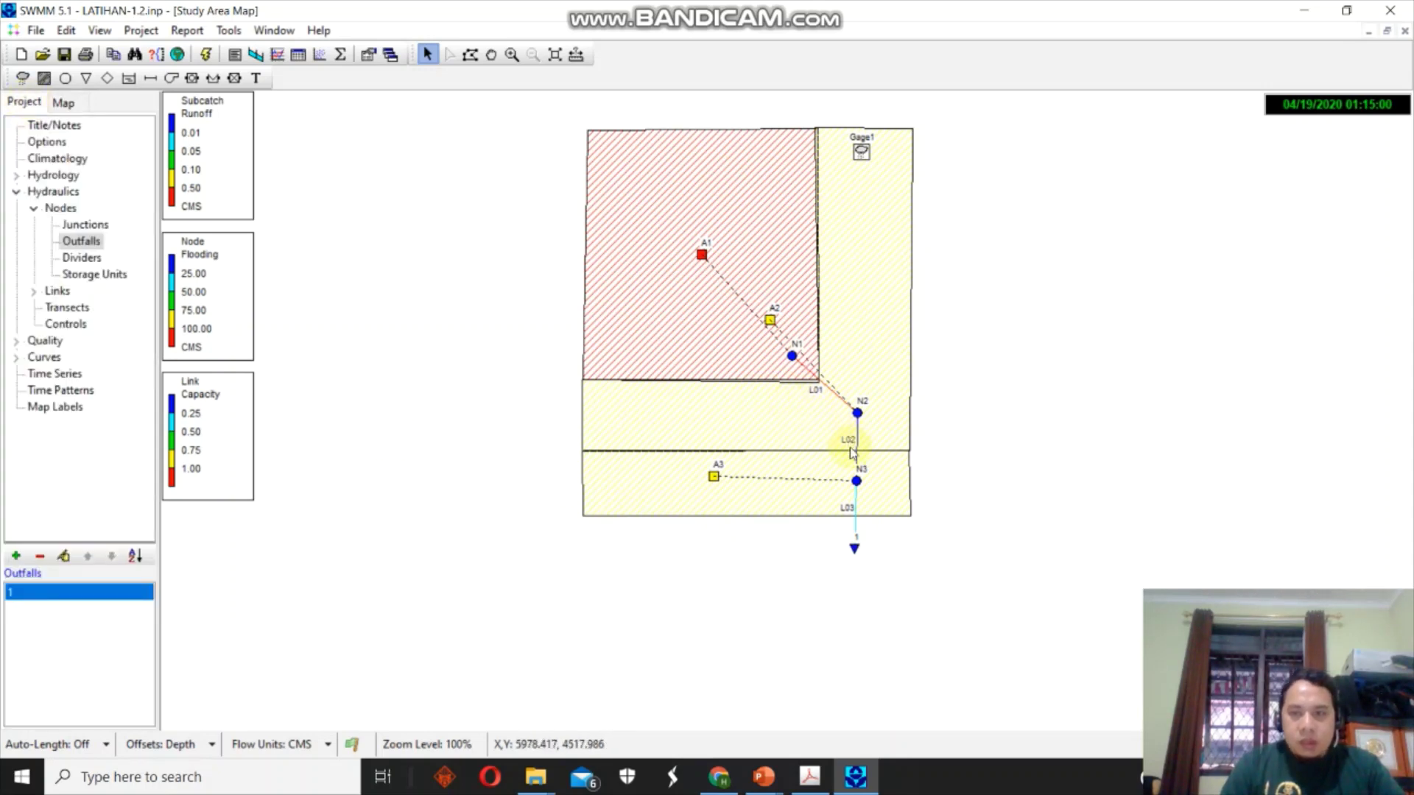
pyautogui.click(859, 415)
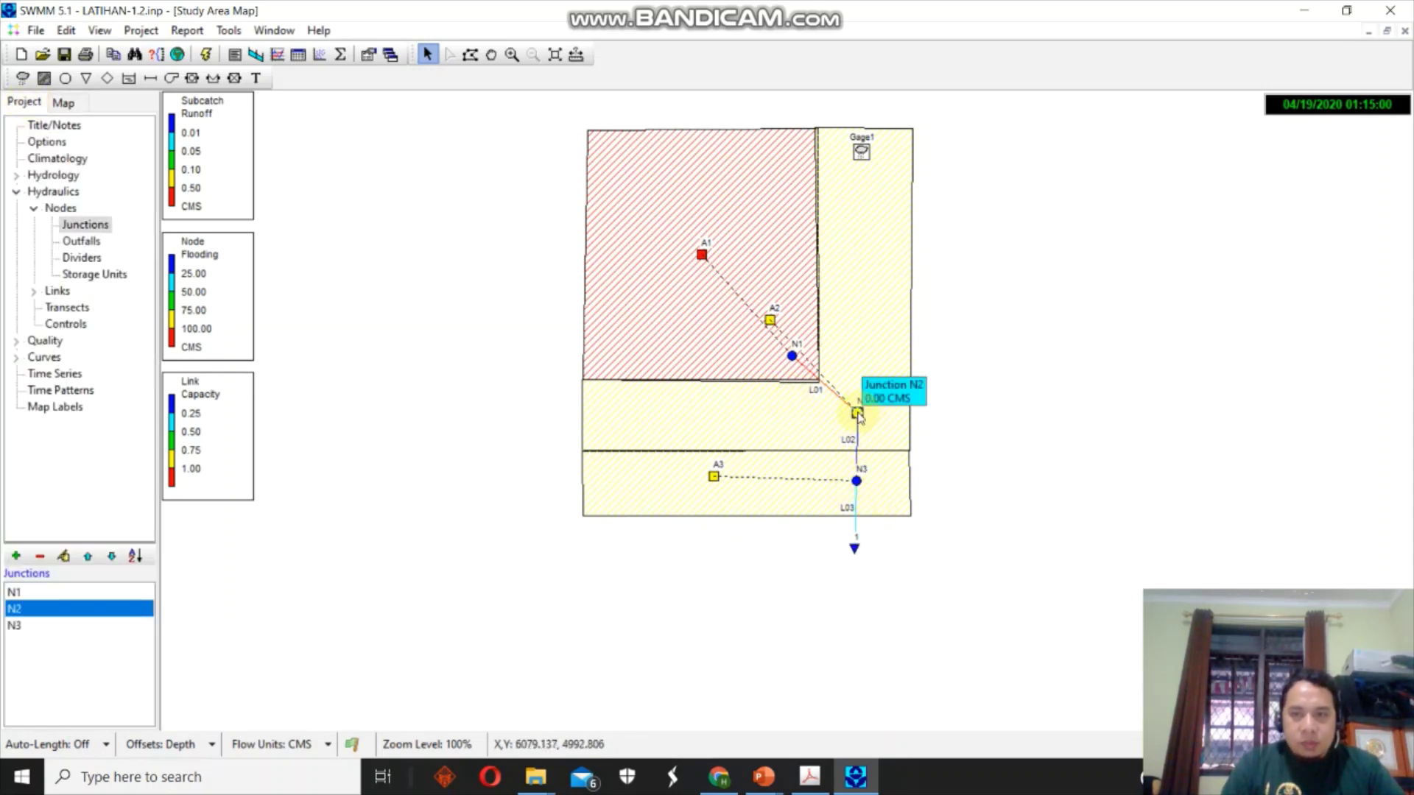
pyautogui.doubleClick(858, 415)
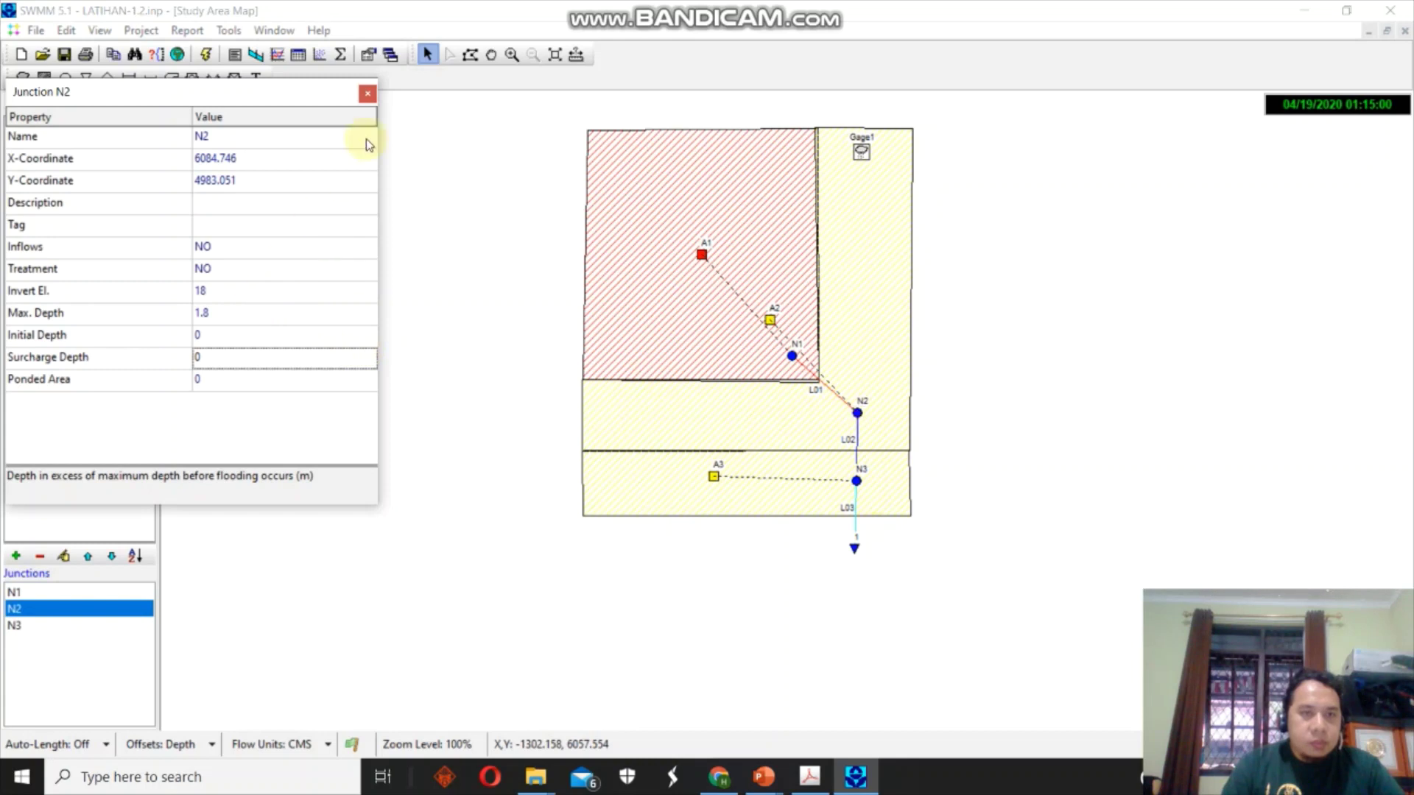
pyautogui.click(367, 94)
pyautogui.click(792, 356)
pyautogui.doubleClick(792, 355)
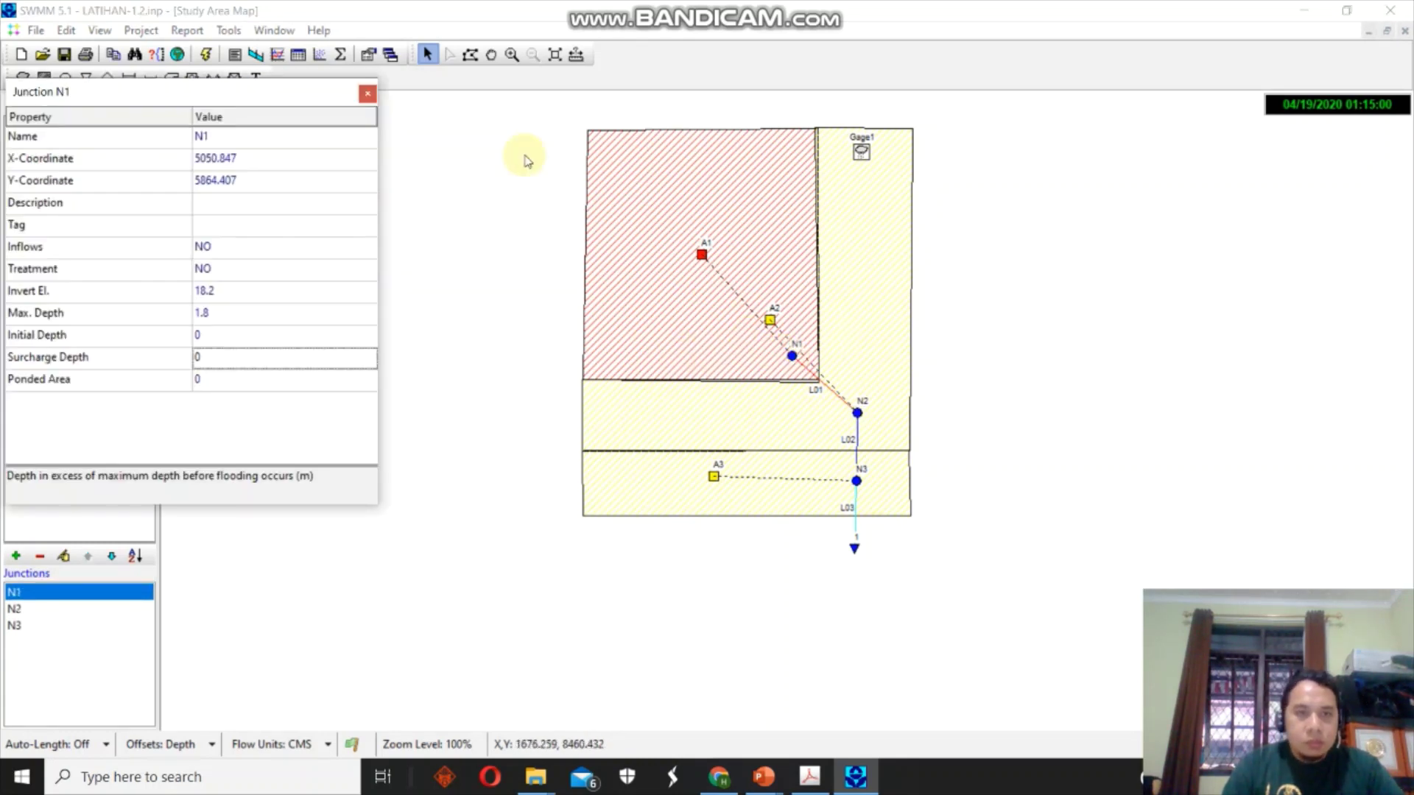
pyautogui.click(367, 95)
pyautogui.click(856, 482)
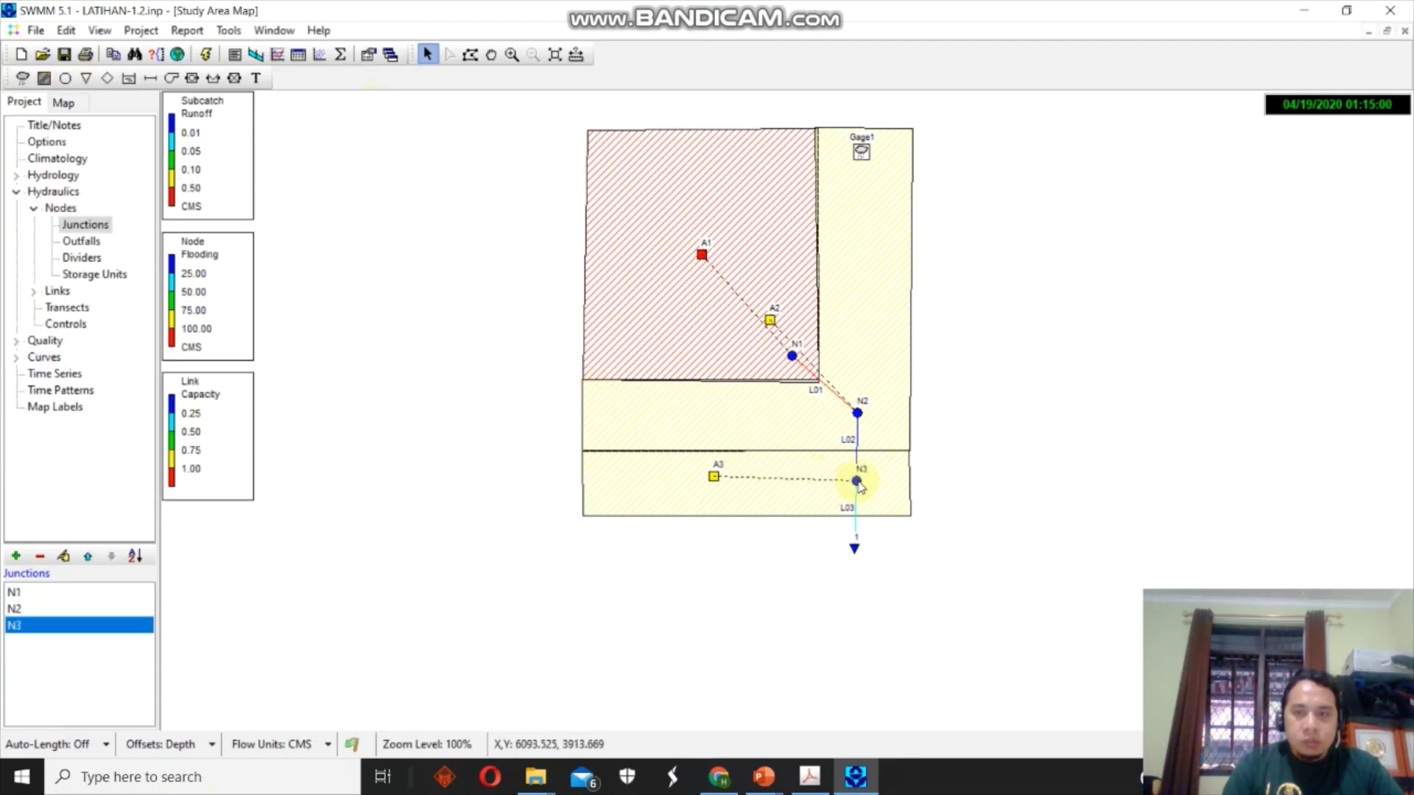
pyautogui.doubleClick(857, 482)
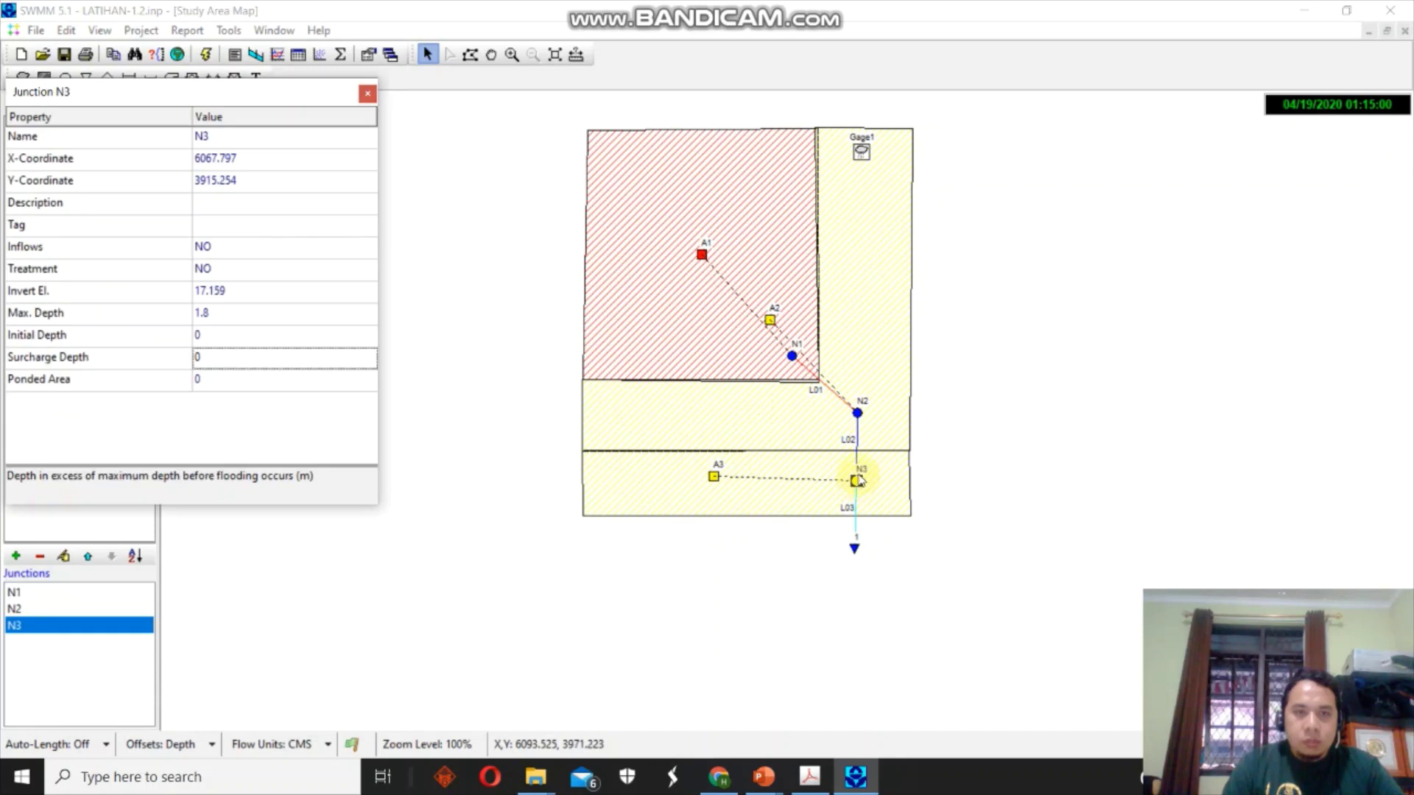
pyautogui.click(367, 94)
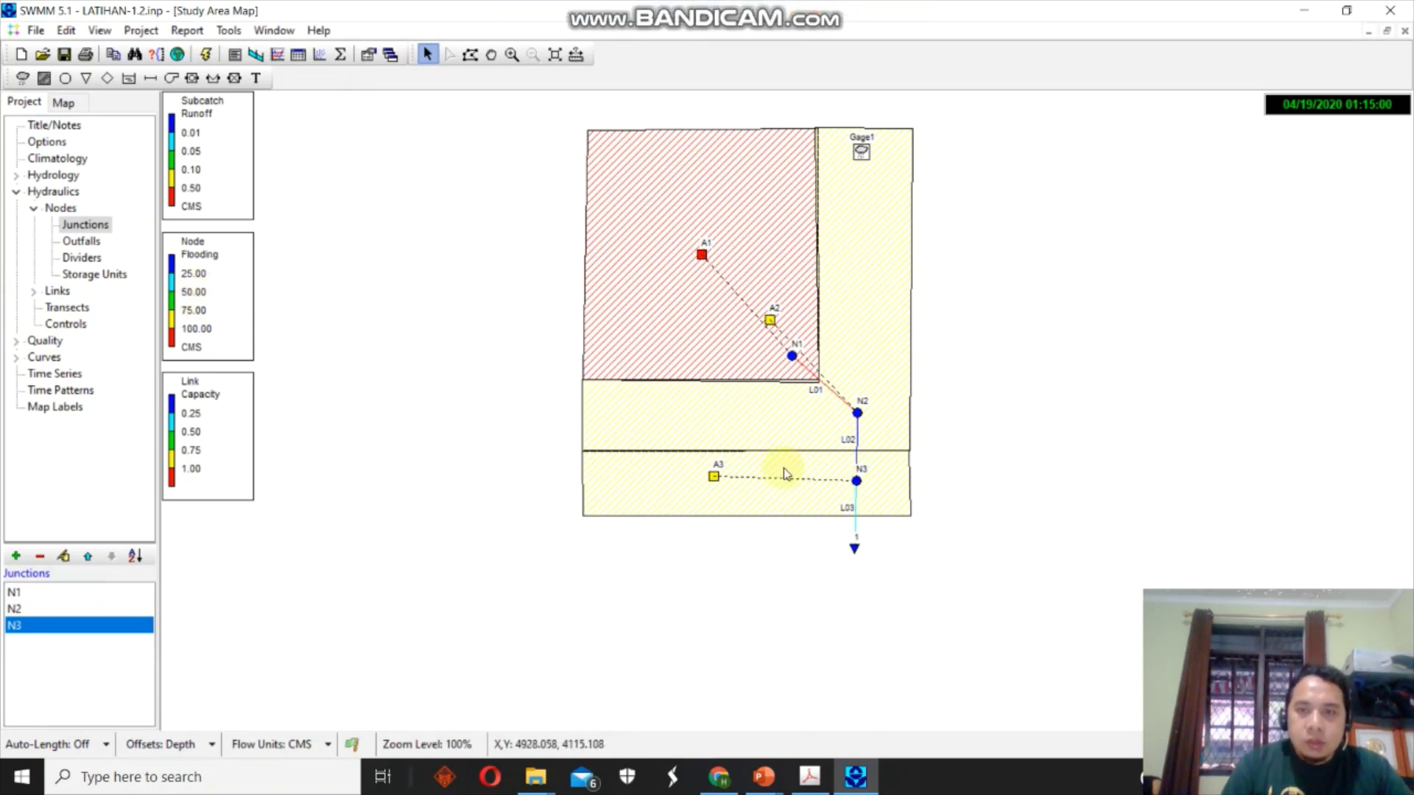
# Set the maximum depth of conduit L01 to 1 m and rerun the simulation.
pyautogui.doubleClick(819, 375)
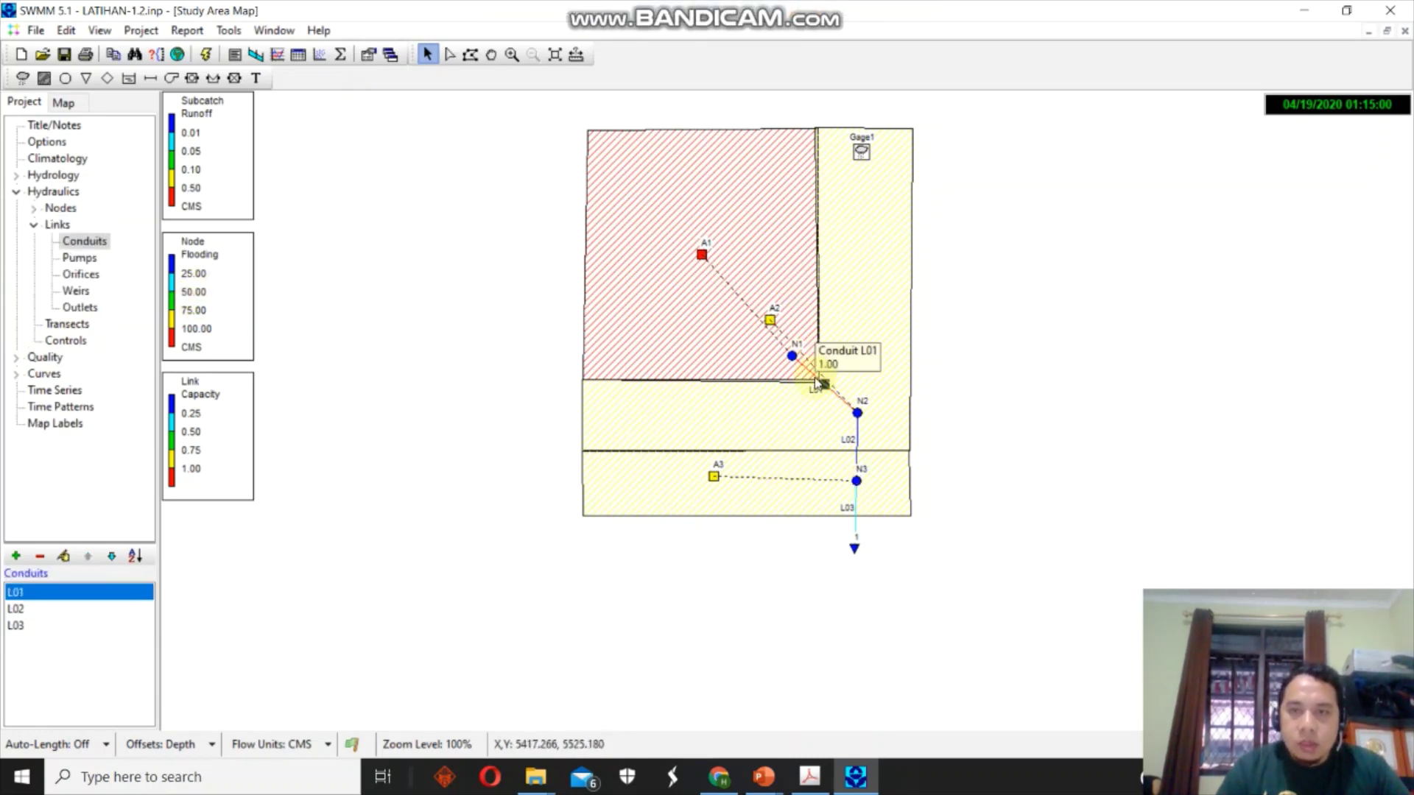
pyautogui.click(226, 269)
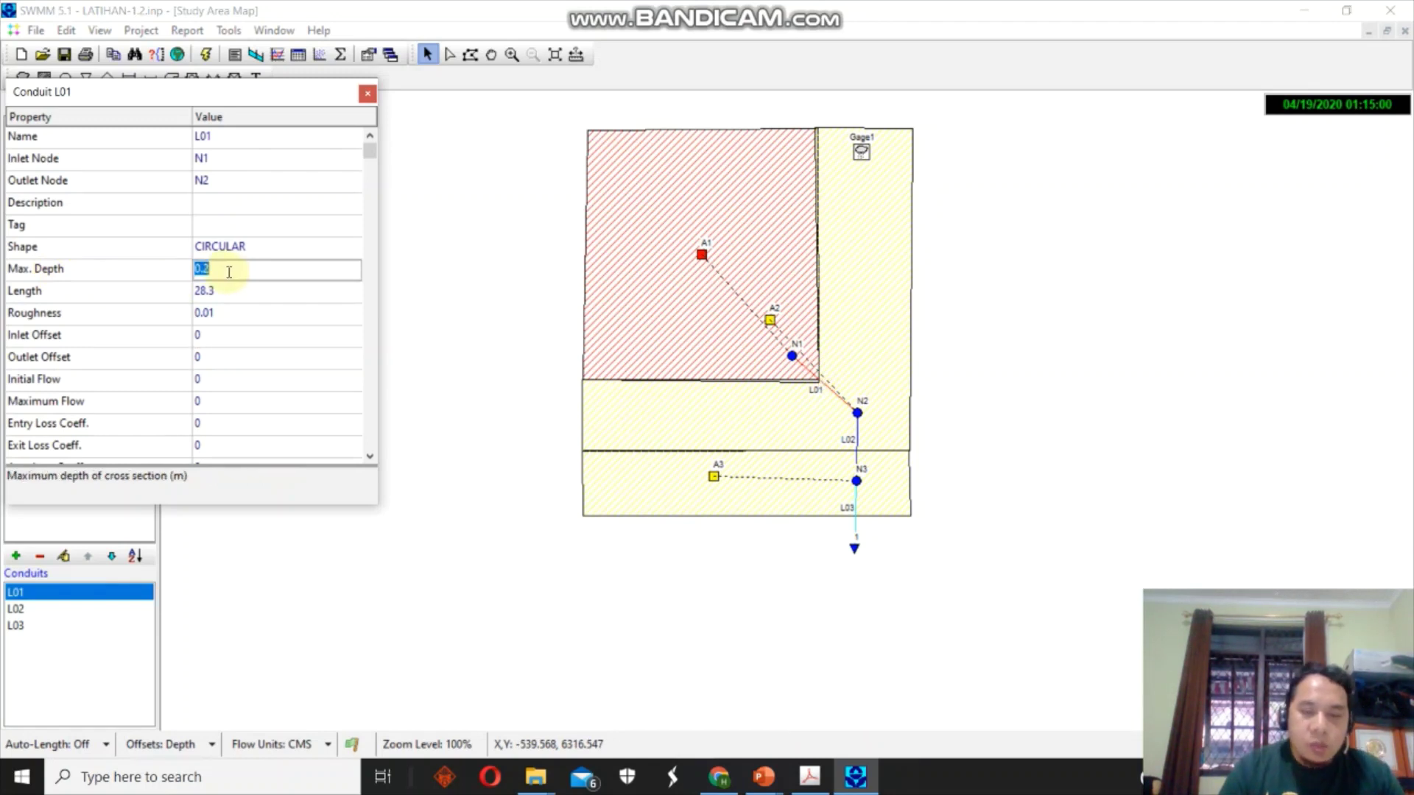
pyautogui.write('1')
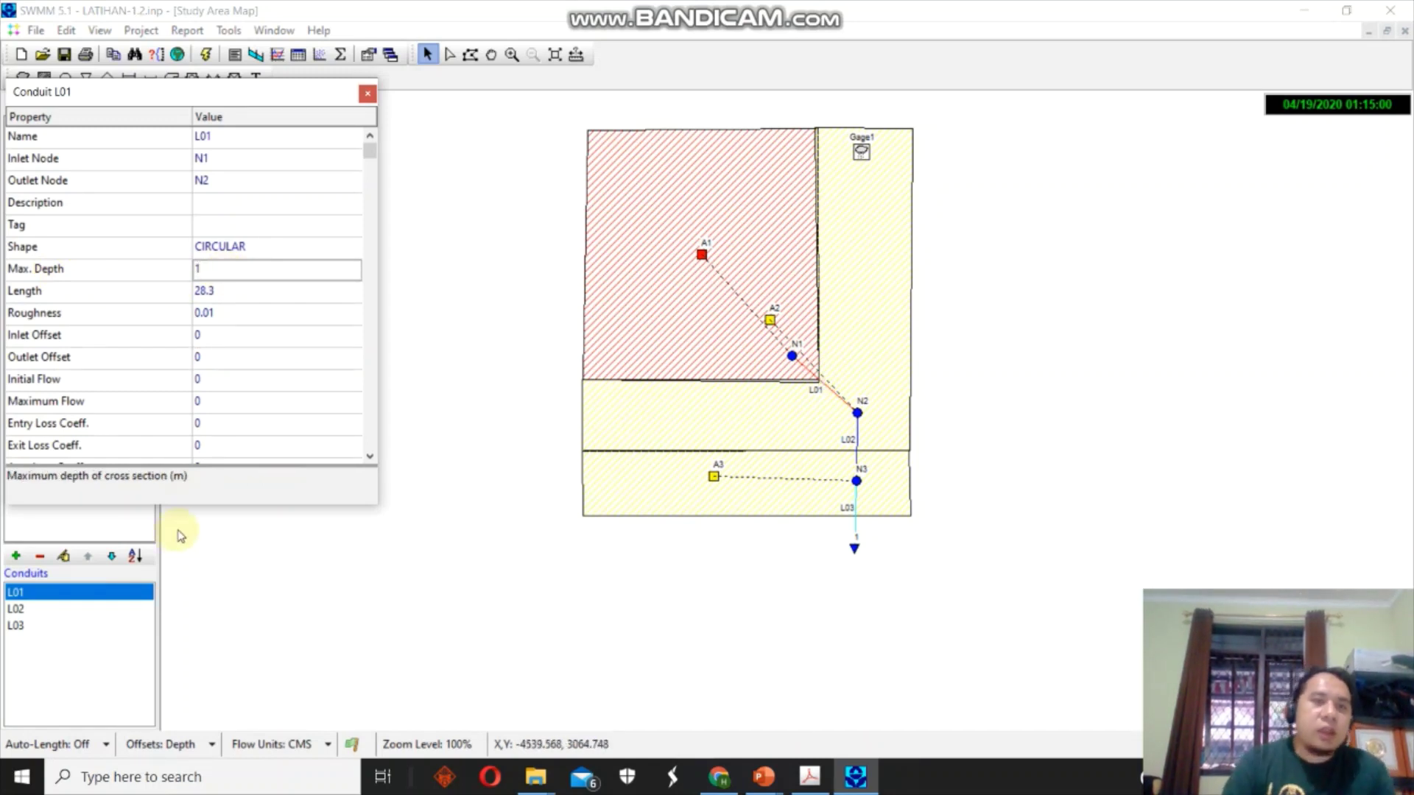
pyautogui.click(366, 94)
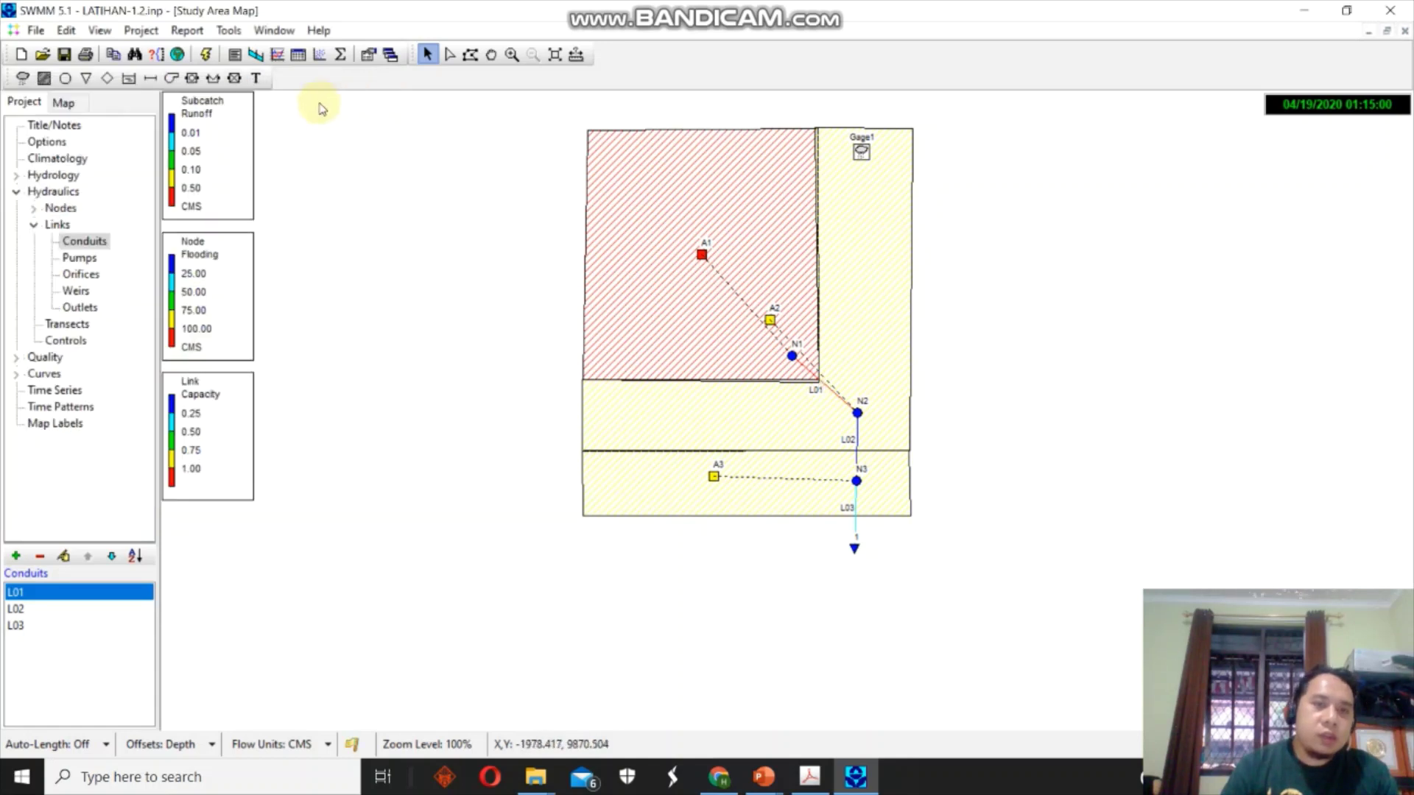
pyautogui.click(205, 54)
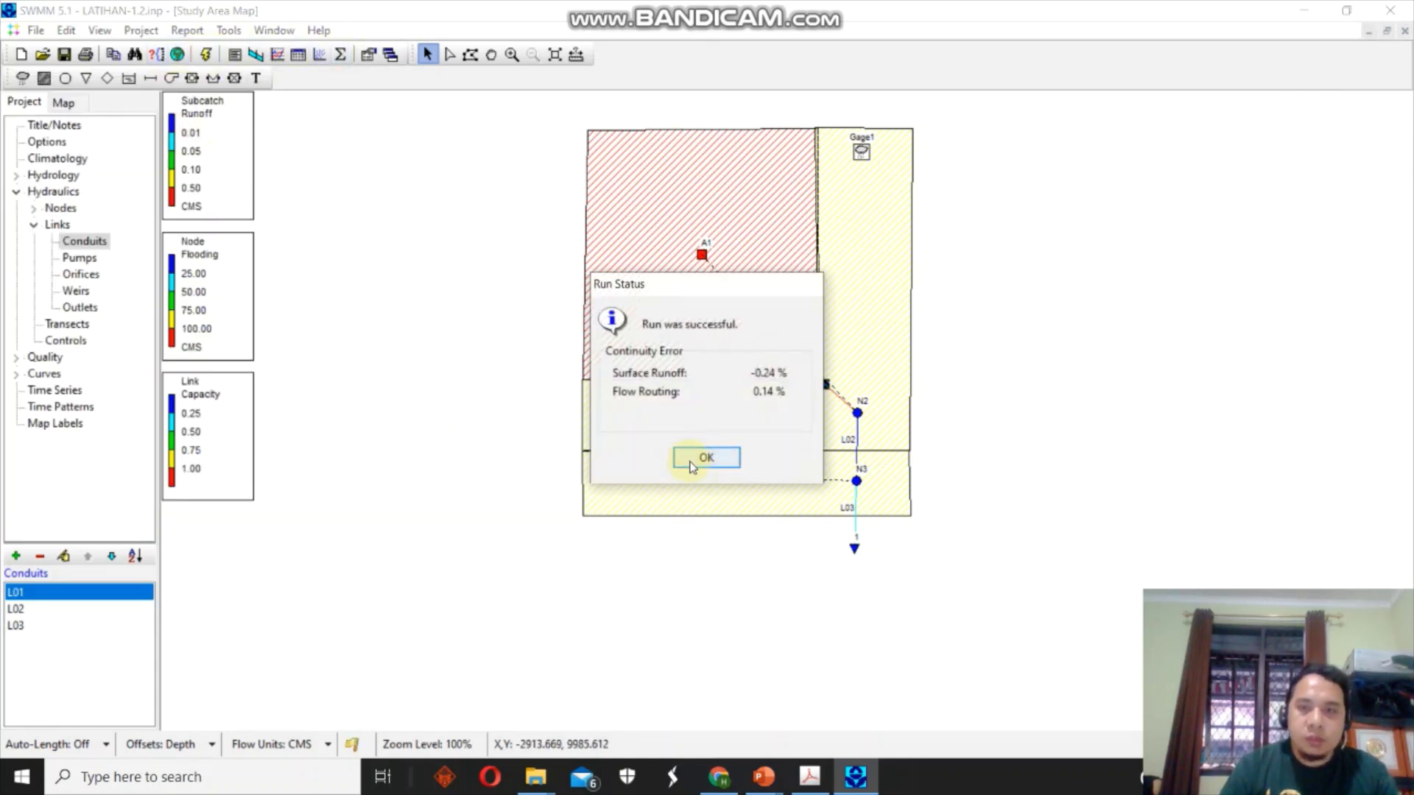
pyautogui.click(695, 460)
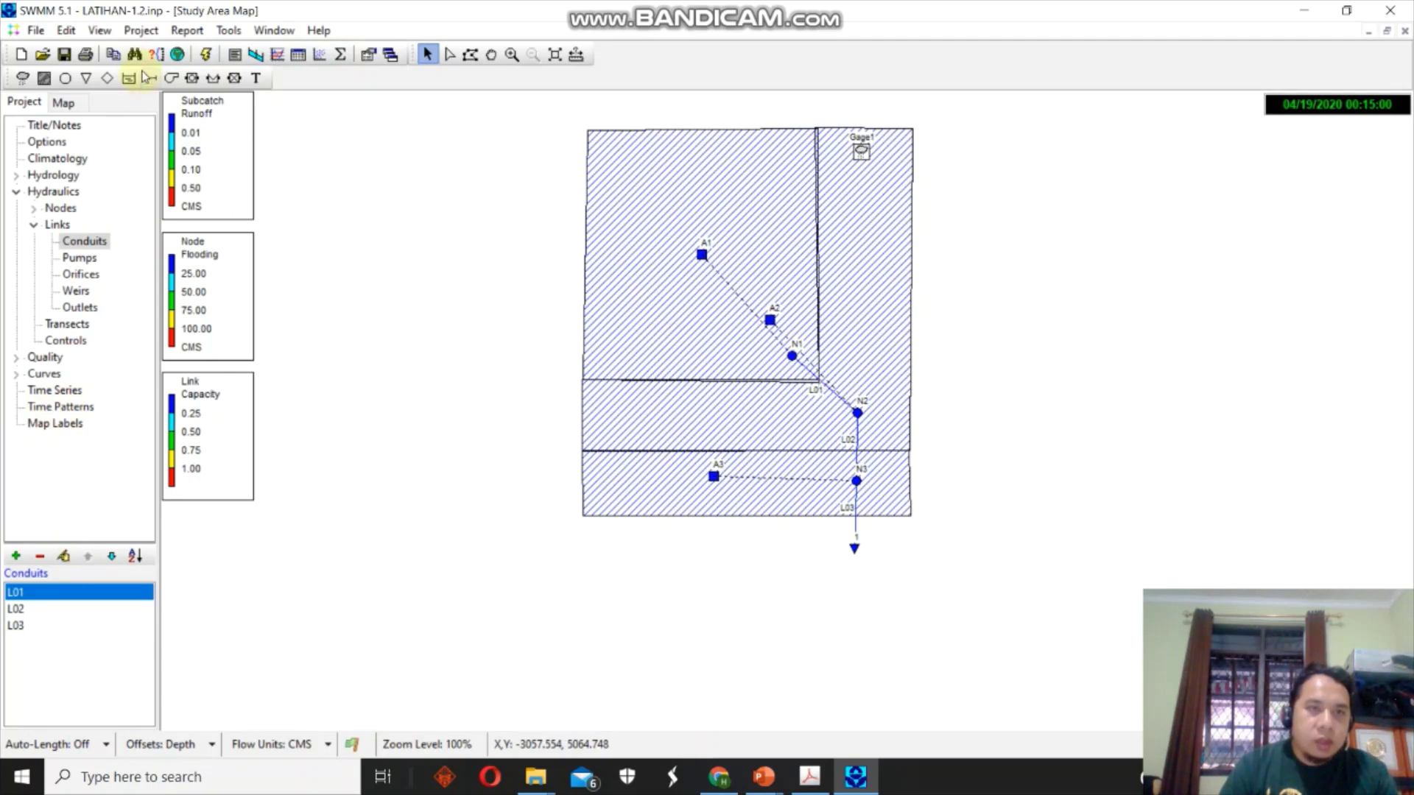
# Step the new map results through time to 05:15:00, checking the capacity of conduit L01.
pyautogui.click(63, 103)
pyautogui.click(135, 411)
pyautogui.click(135, 410)
pyautogui.click(135, 410)
pyautogui.click(136, 410)
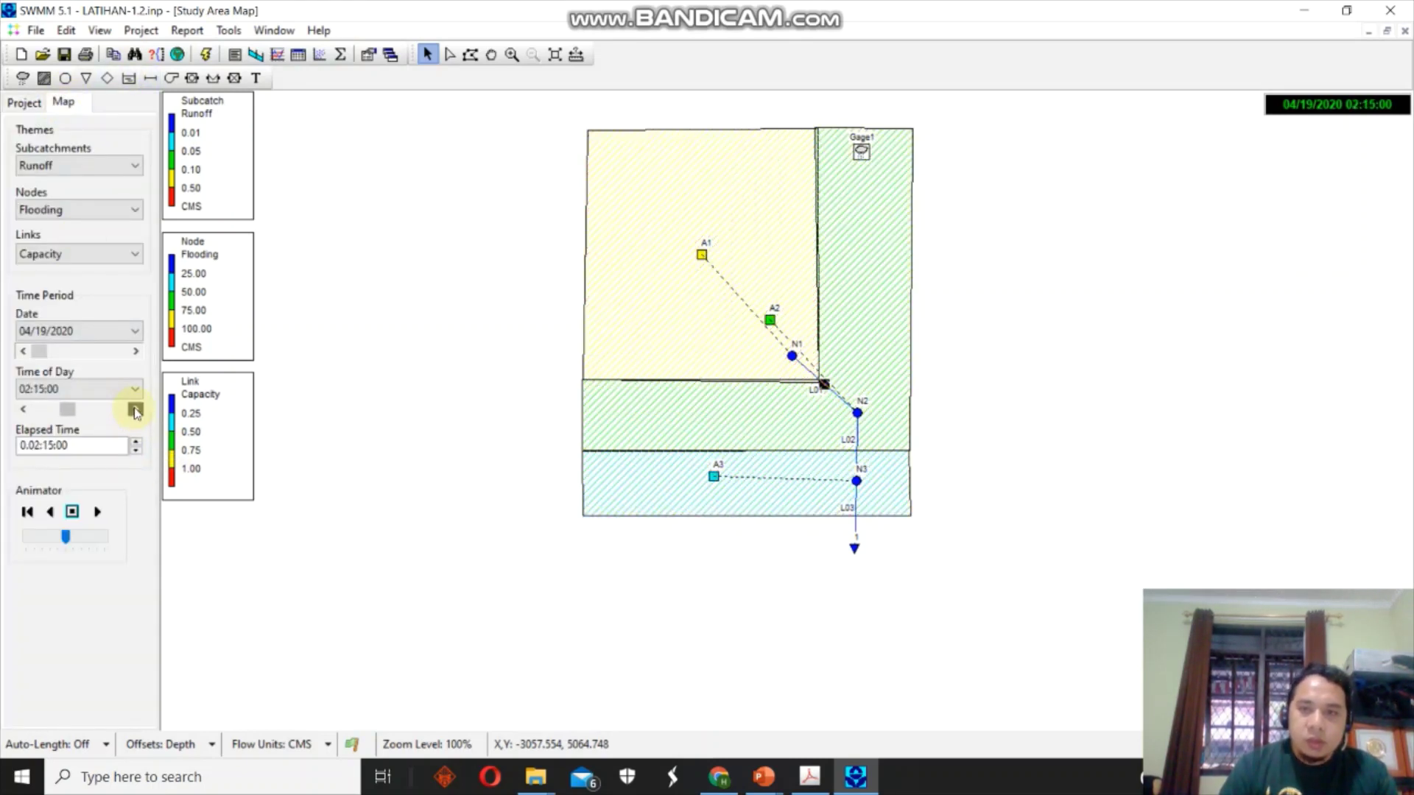
pyautogui.click(136, 410)
pyautogui.click(136, 410)
pyautogui.click(136, 410)
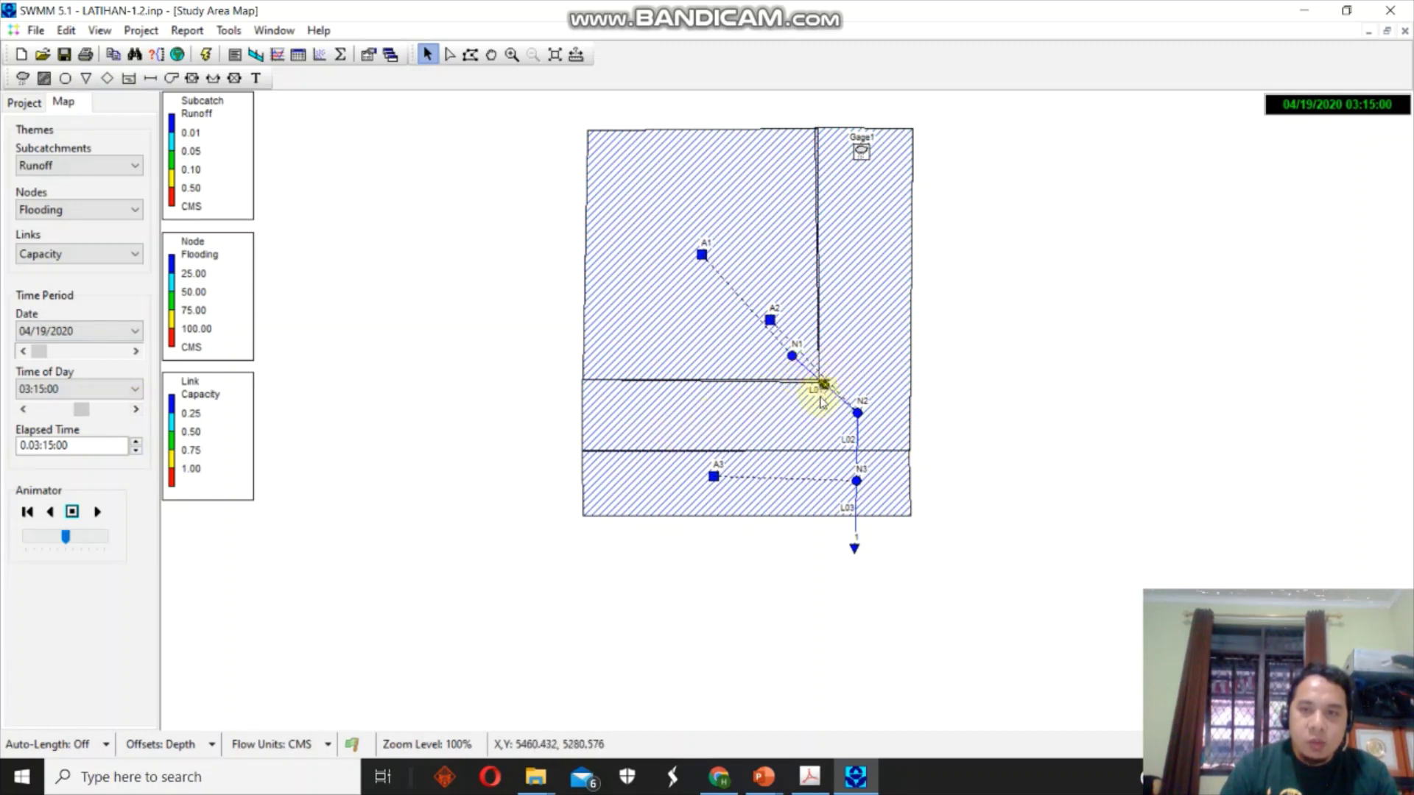
pyautogui.click(135, 410)
pyautogui.click(135, 410)
pyautogui.click(135, 411)
pyautogui.click(135, 410)
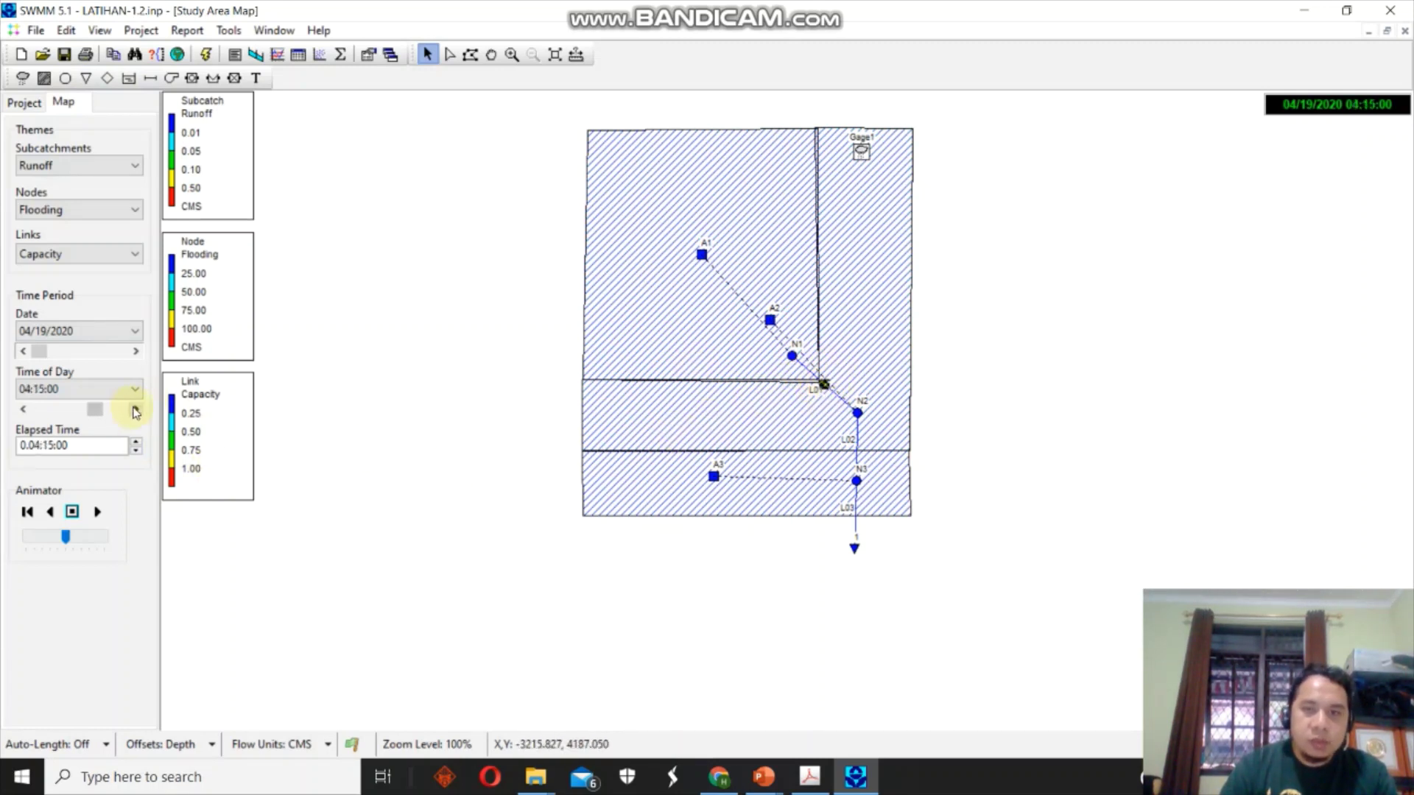
pyautogui.click(136, 411)
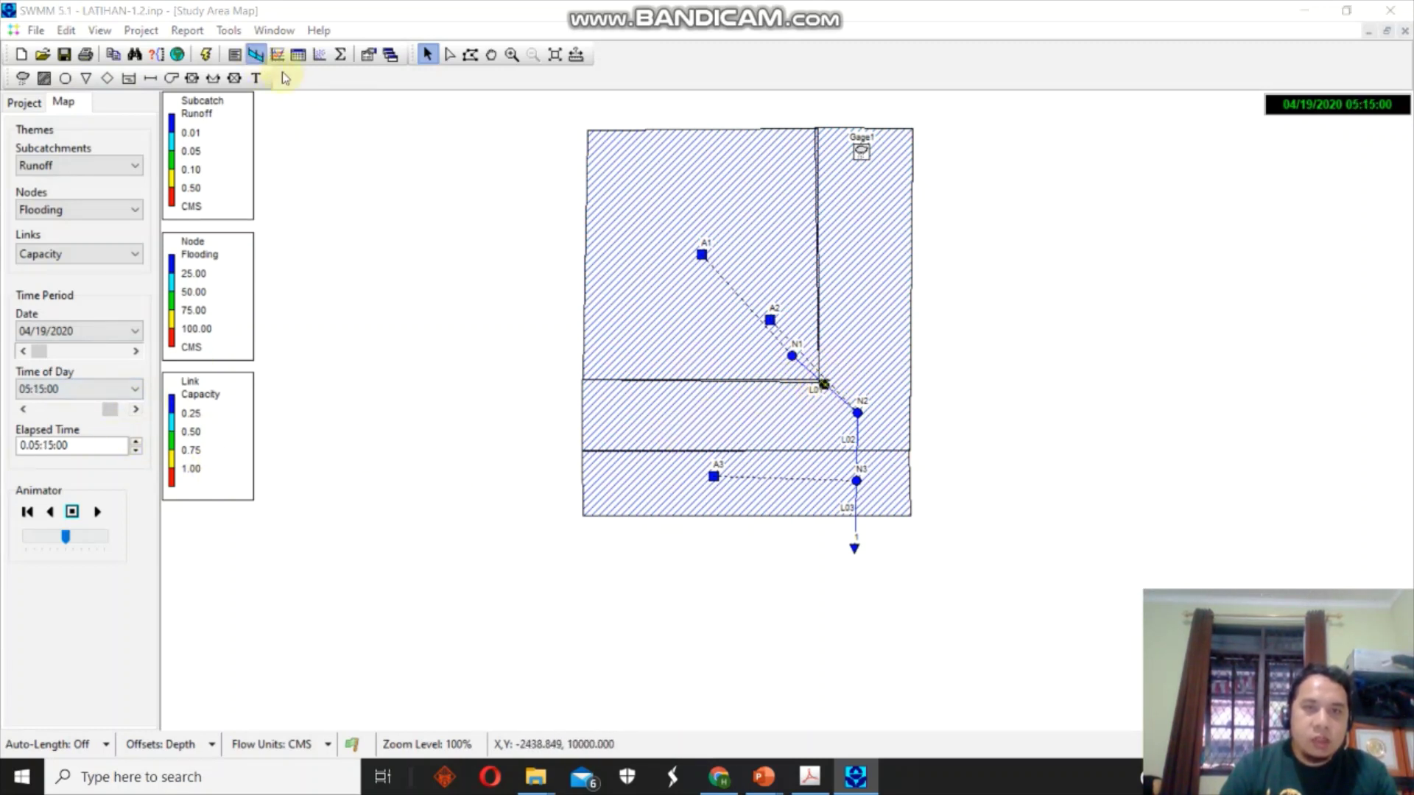
# Plot the water elevation profile from node N1 to outfall 1 again for the new simulation results.
pyautogui.click(256, 54)
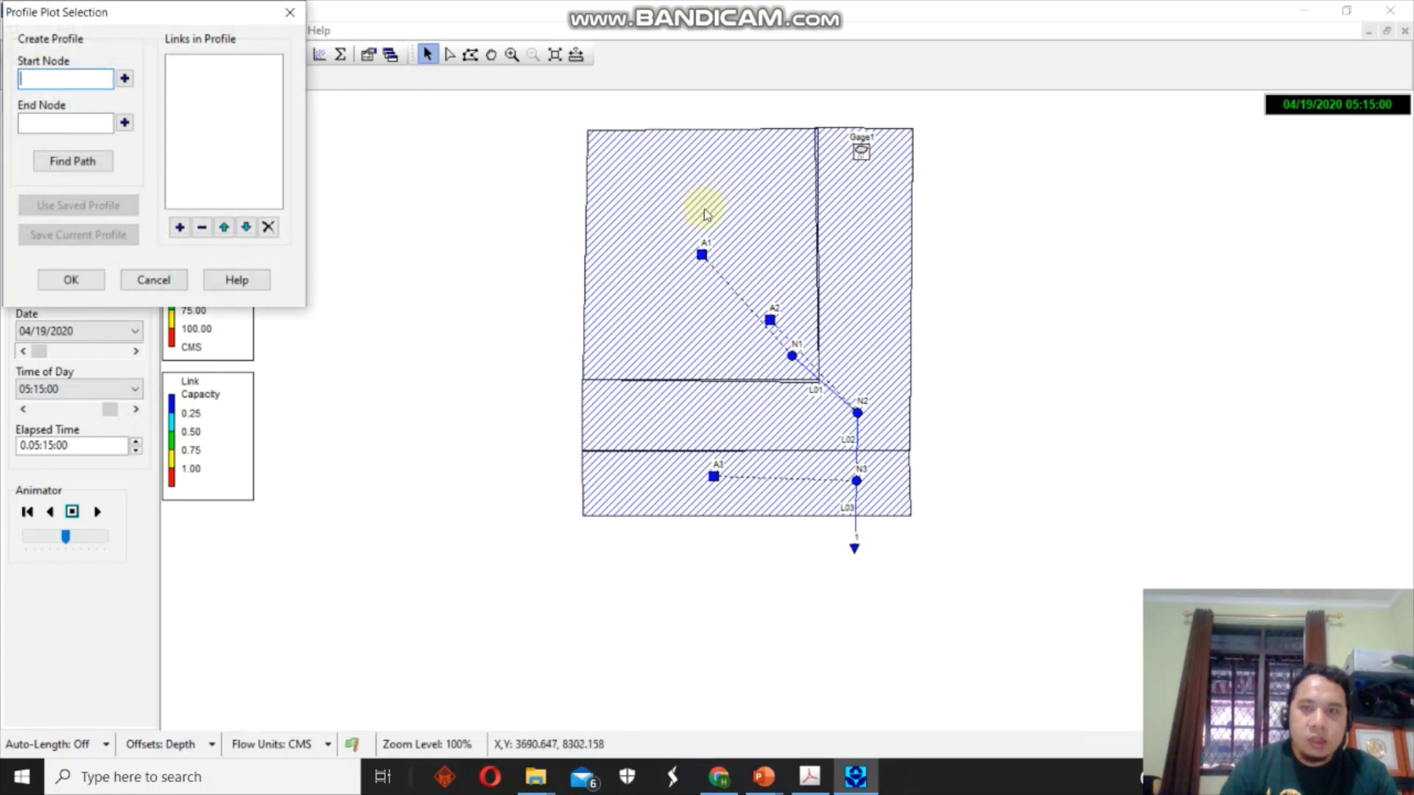
pyautogui.click(793, 357)
pyautogui.click(125, 78)
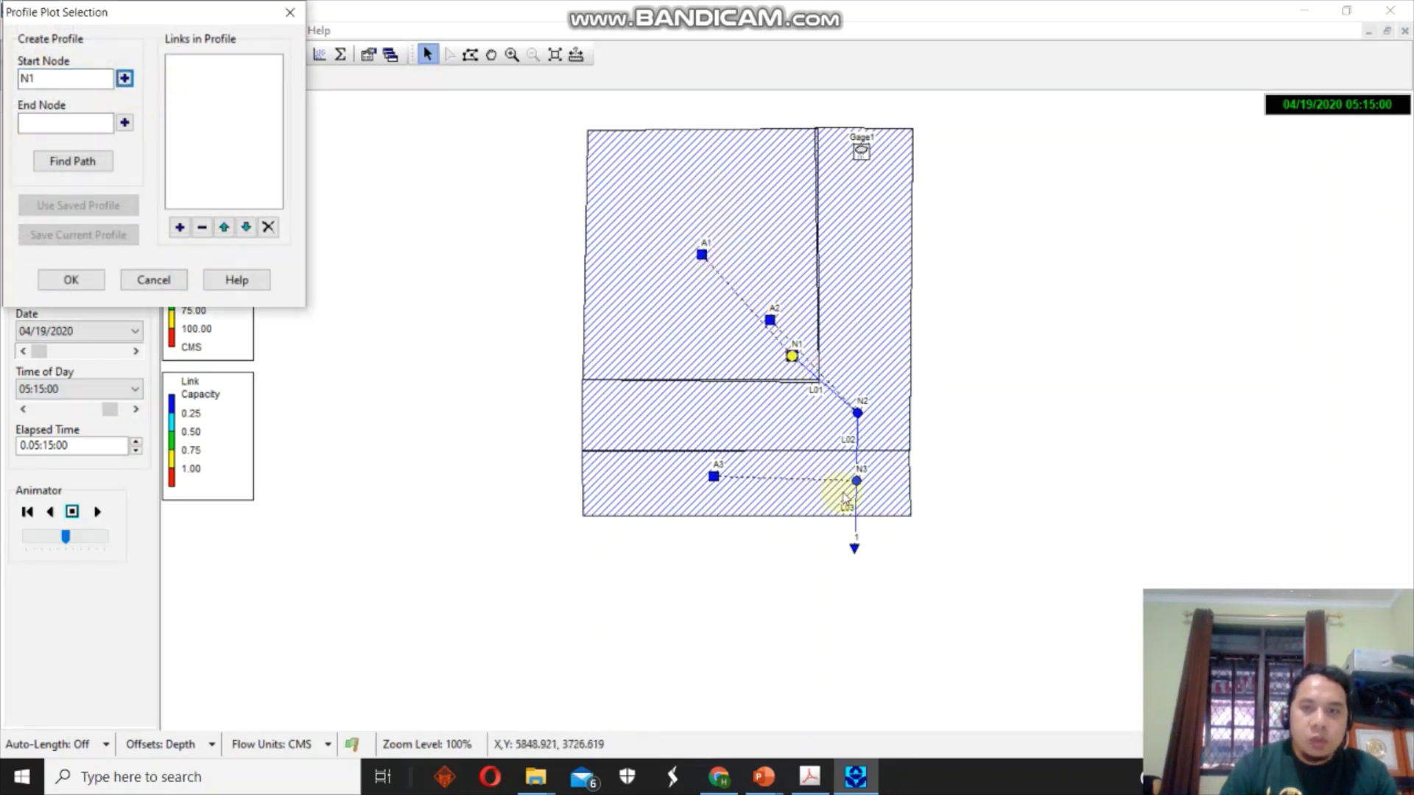
pyautogui.click(854, 548)
pyautogui.click(125, 123)
pyautogui.click(101, 159)
pyautogui.click(71, 280)
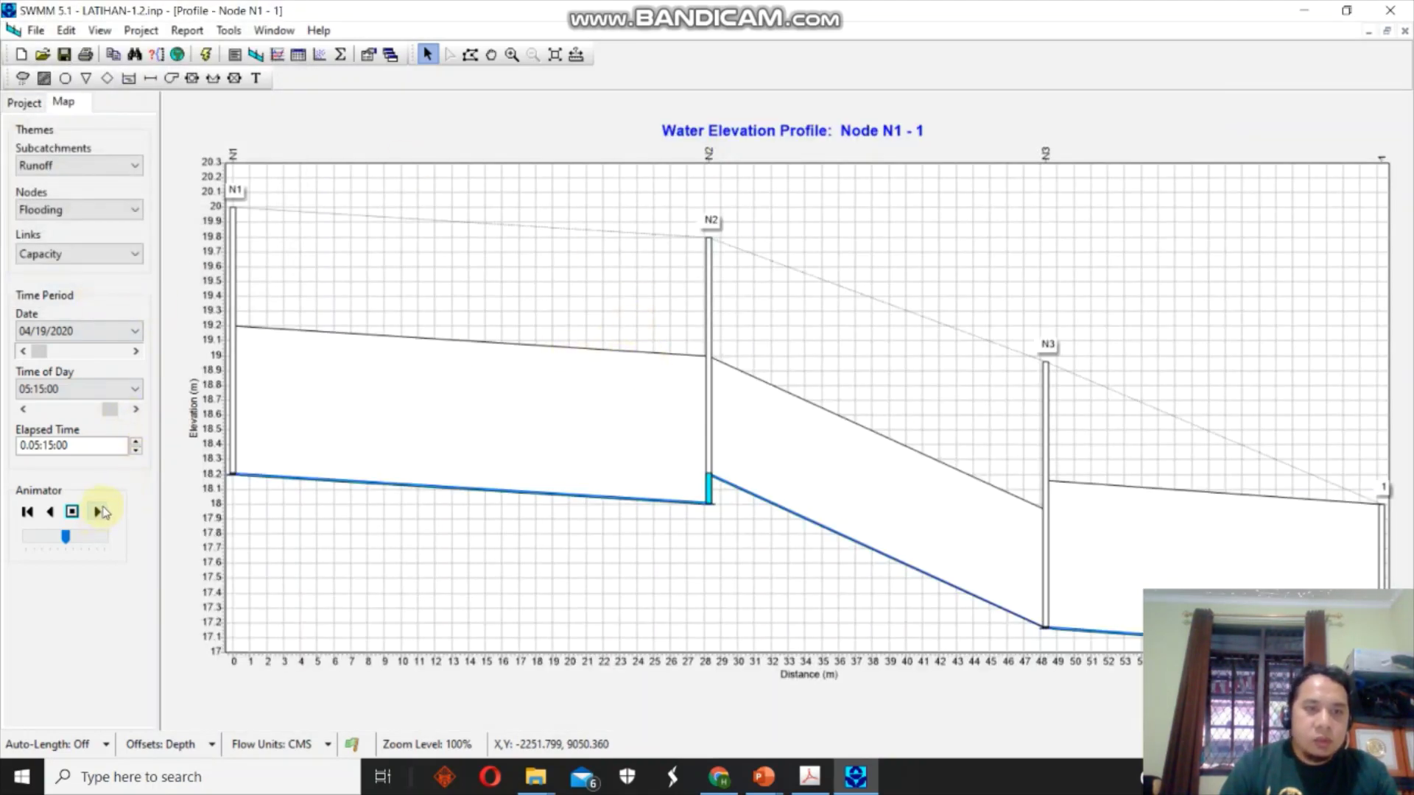
# Review the new water elevation profile from the first time period up to 04:30:00 and close the plot.
pyautogui.moveTo(111, 408); pyautogui.dragTo(4, 396)
pyautogui.click(136, 408)
pyautogui.click(136, 409)
pyautogui.click(137, 410)
pyautogui.click(138, 410)
pyautogui.click(138, 410)
pyautogui.click(137, 410)
pyautogui.click(138, 410)
pyautogui.click(138, 410)
pyautogui.click(138, 410)
pyautogui.click(138, 410)
pyautogui.click(137, 410)
pyautogui.click(137, 410)
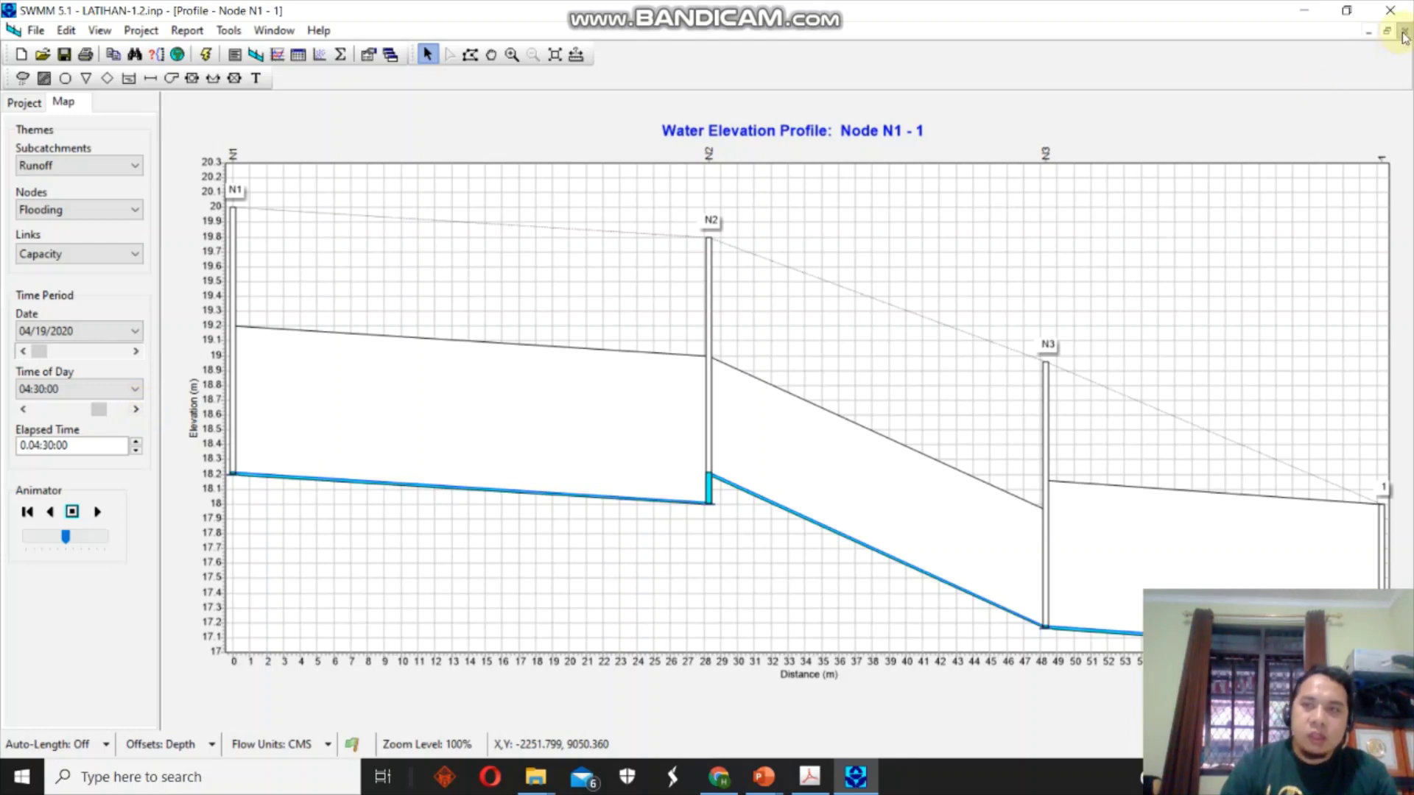
pyautogui.click(1403, 34)
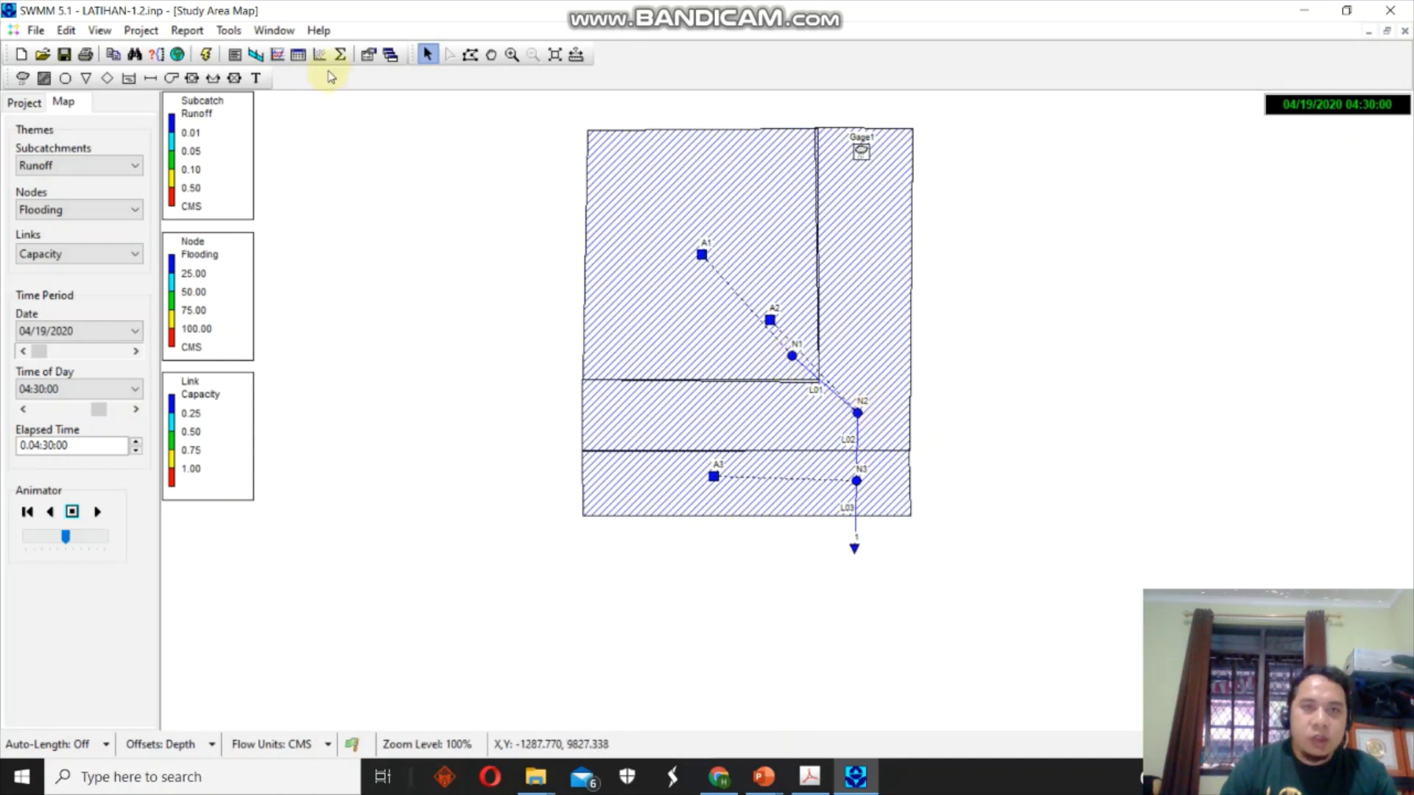
pyautogui.click(277, 54)
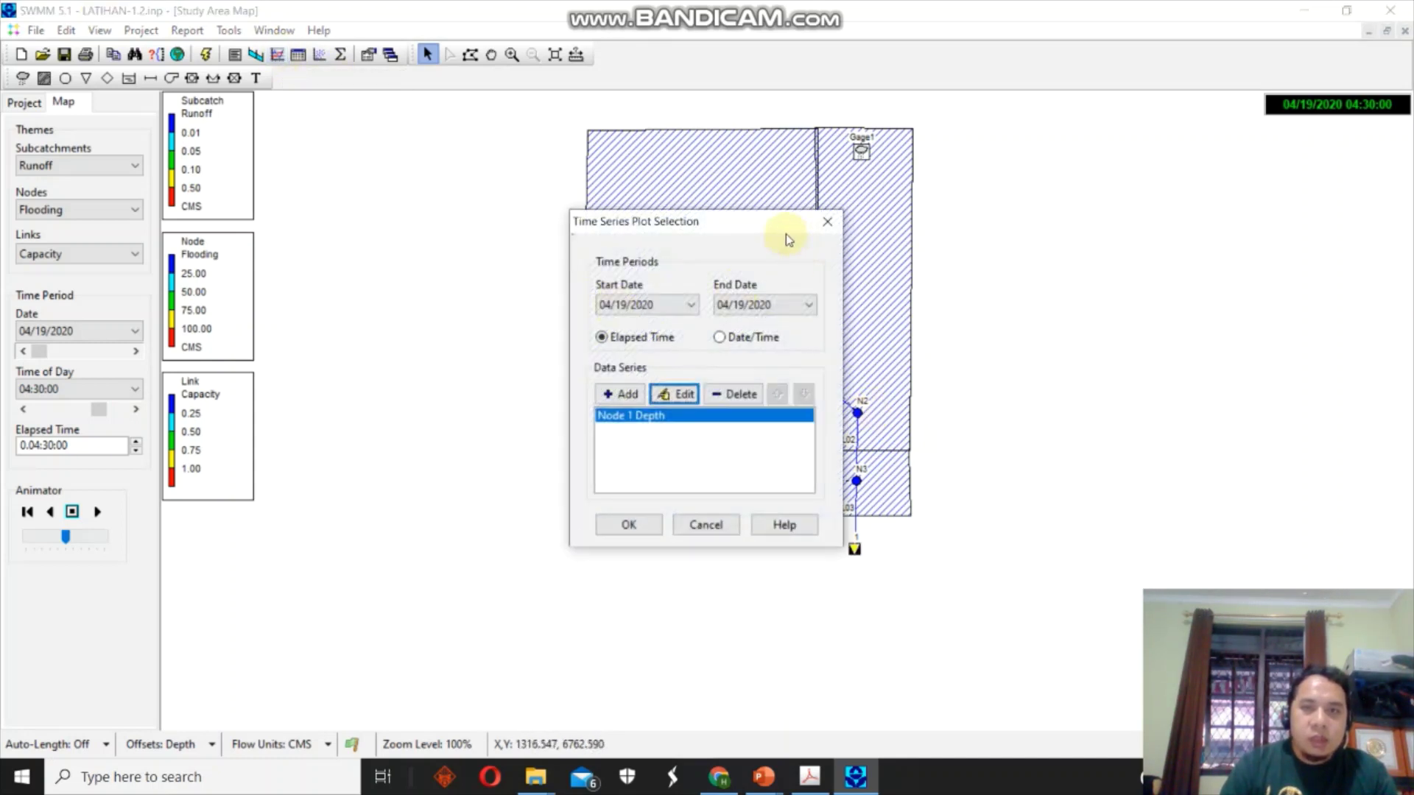
pyautogui.moveTo(722, 227); pyautogui.dragTo(409, 168)
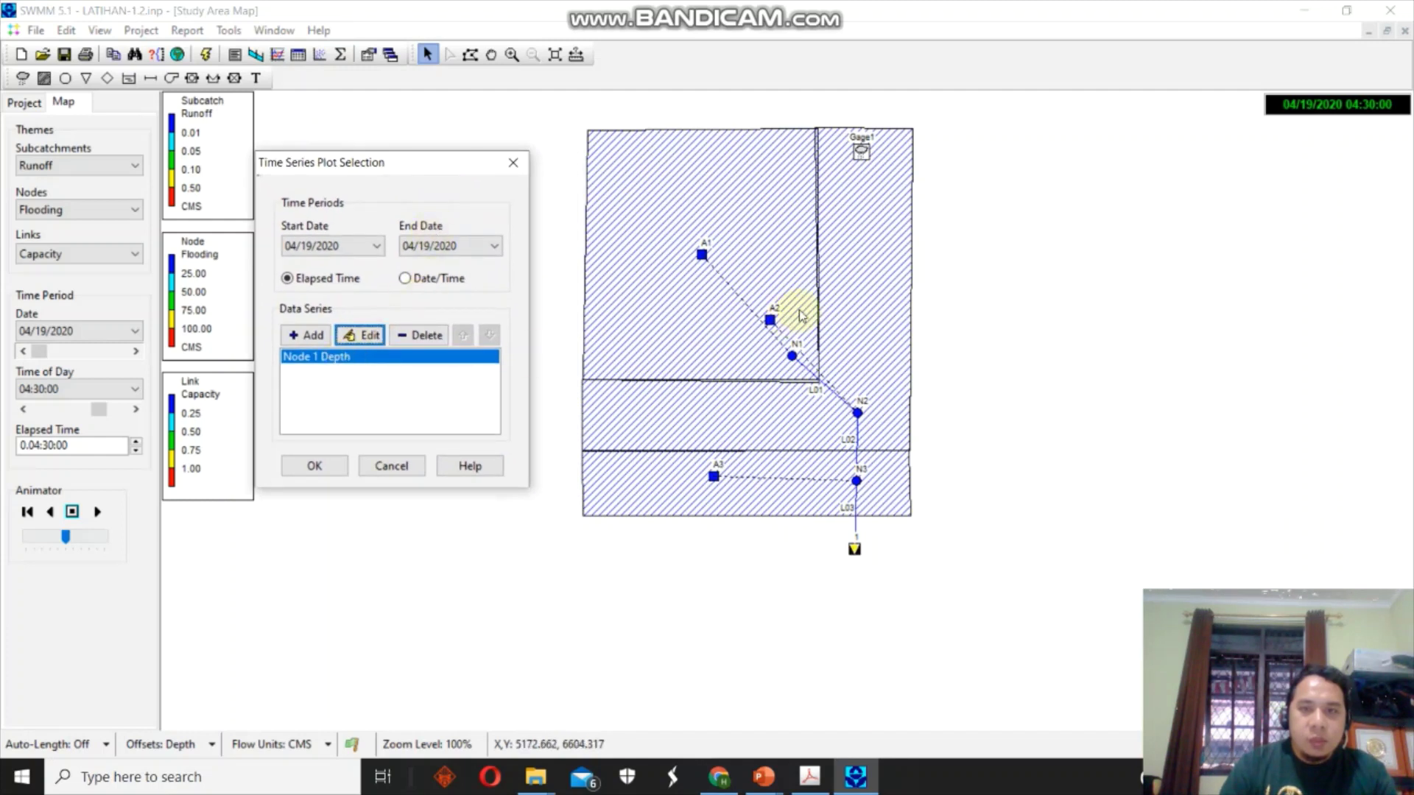
pyautogui.click(794, 349)
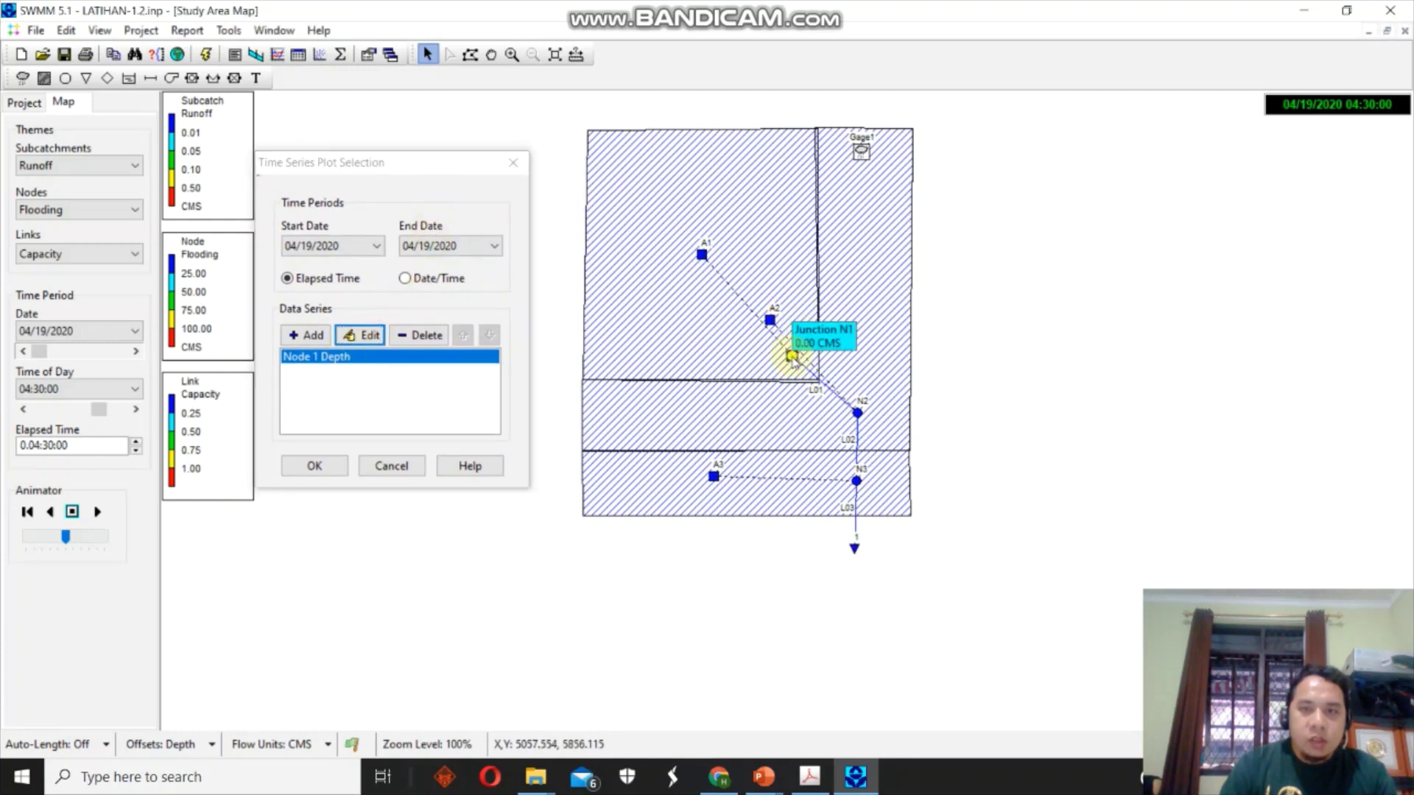
pyautogui.click(306, 335)
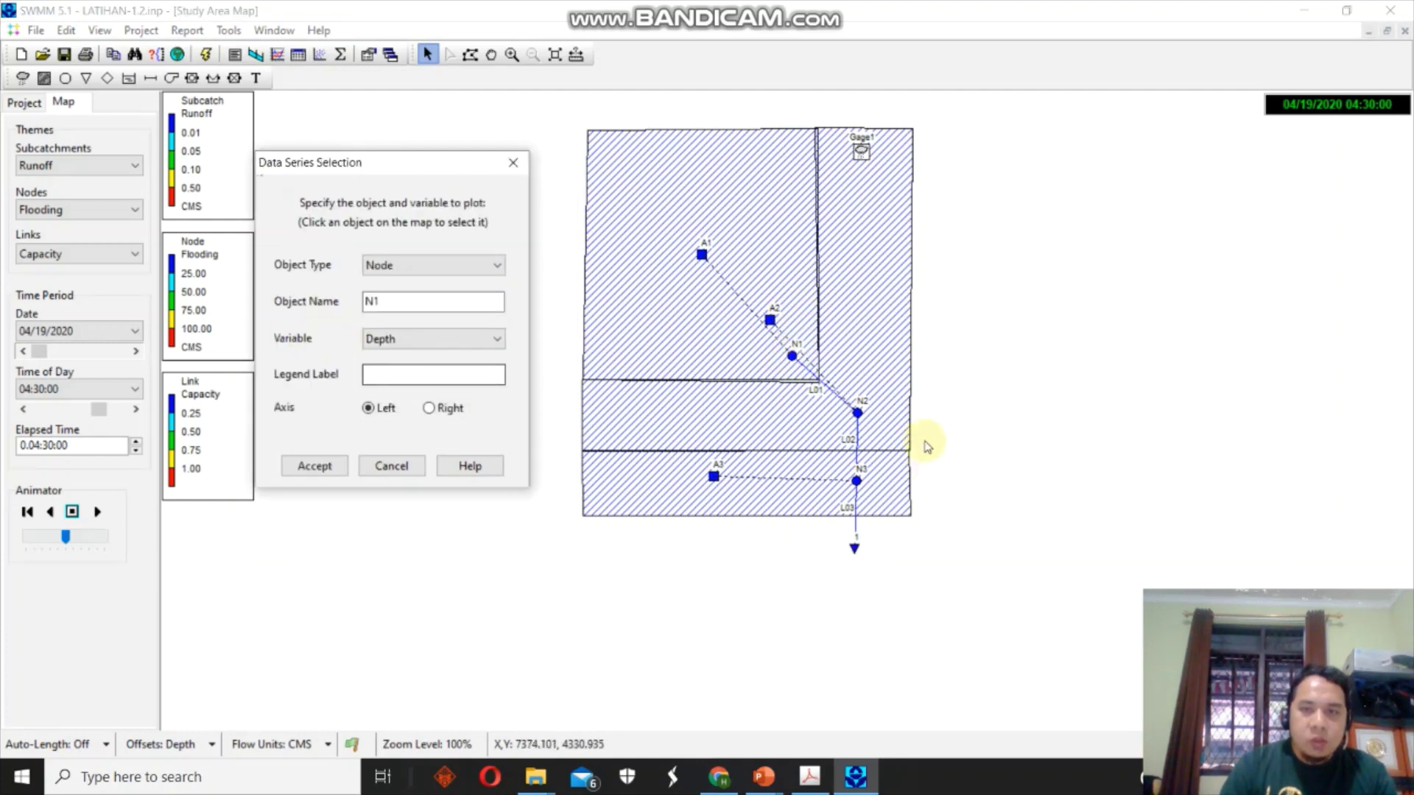
pyautogui.click(856, 412)
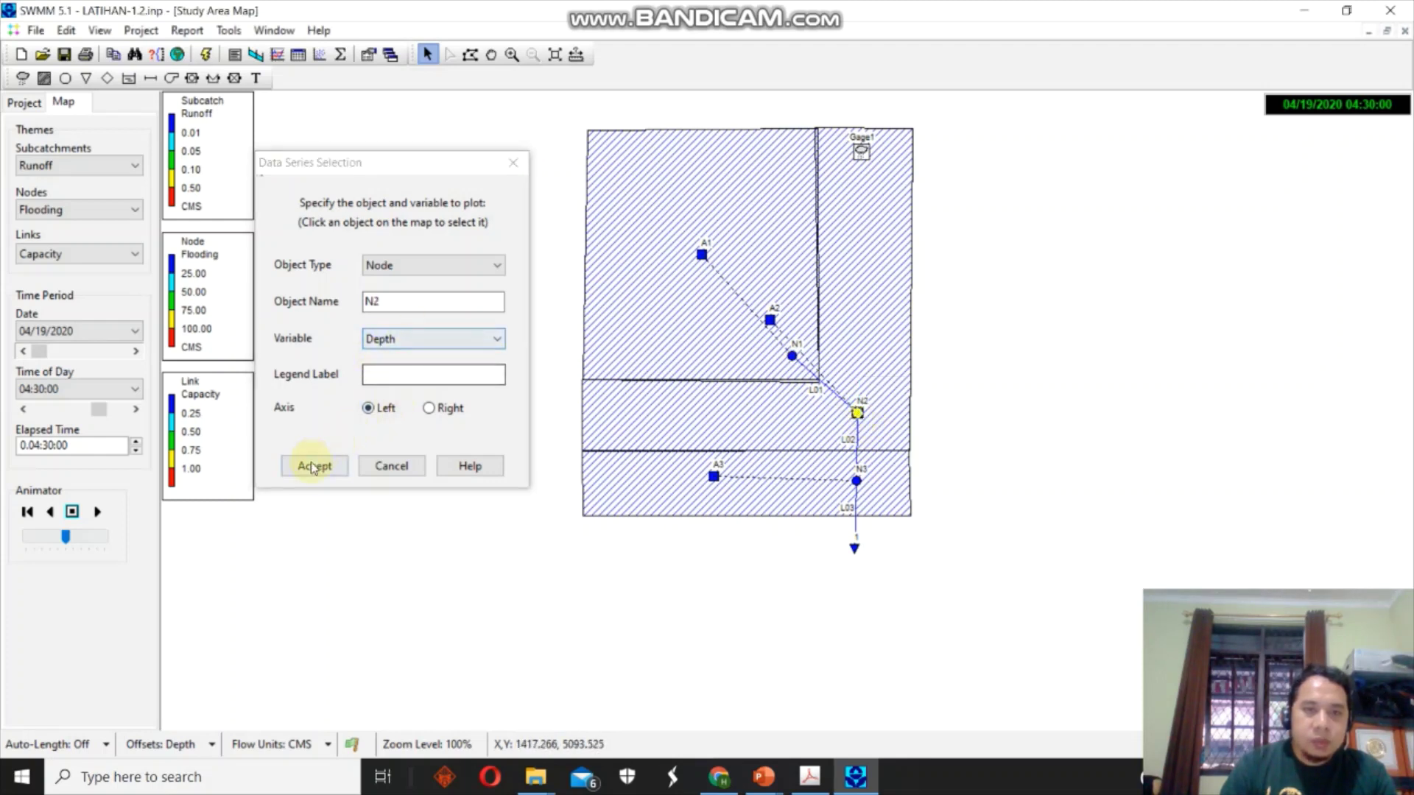
pyautogui.click(493, 339)
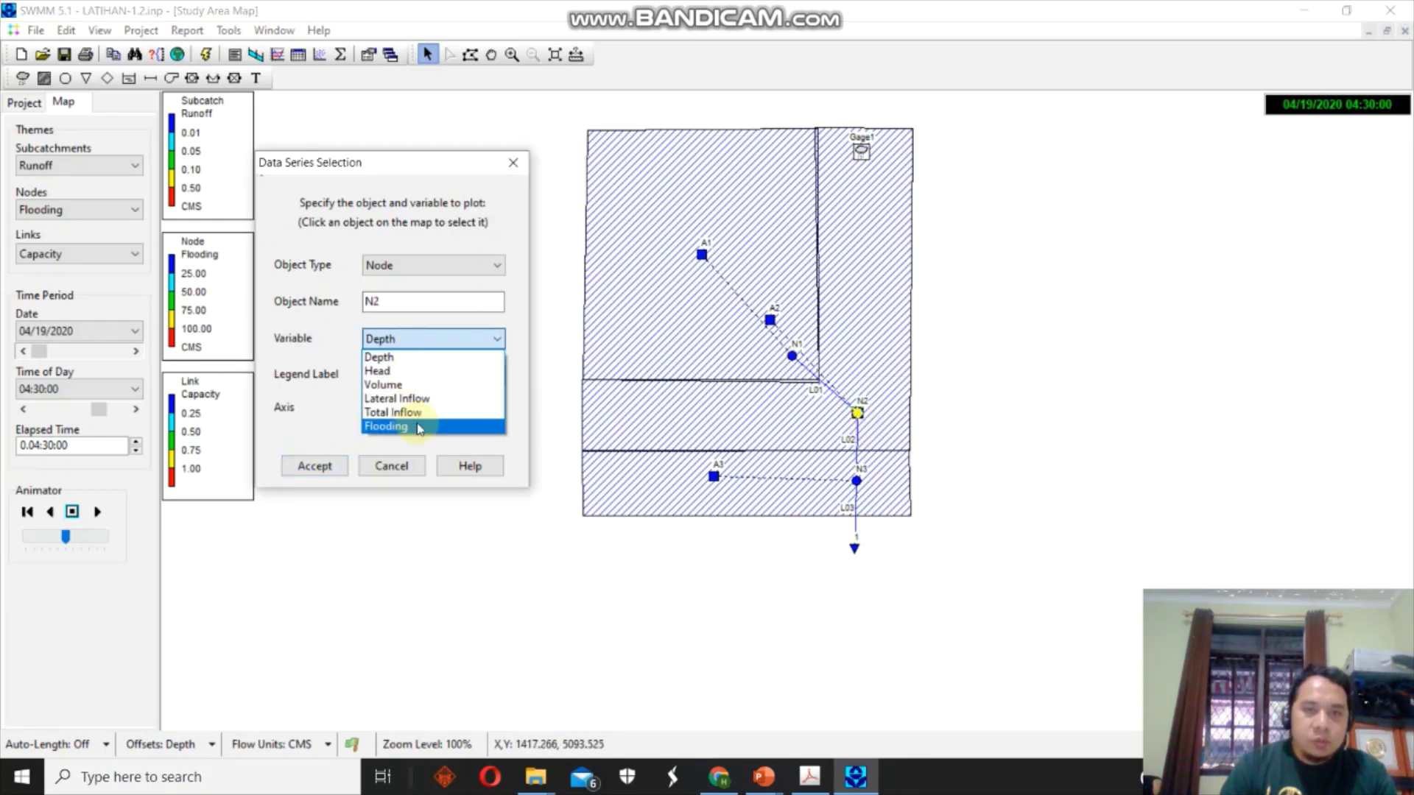
pyautogui.click(443, 339)
pyautogui.click(452, 266)
pyautogui.click(457, 266)
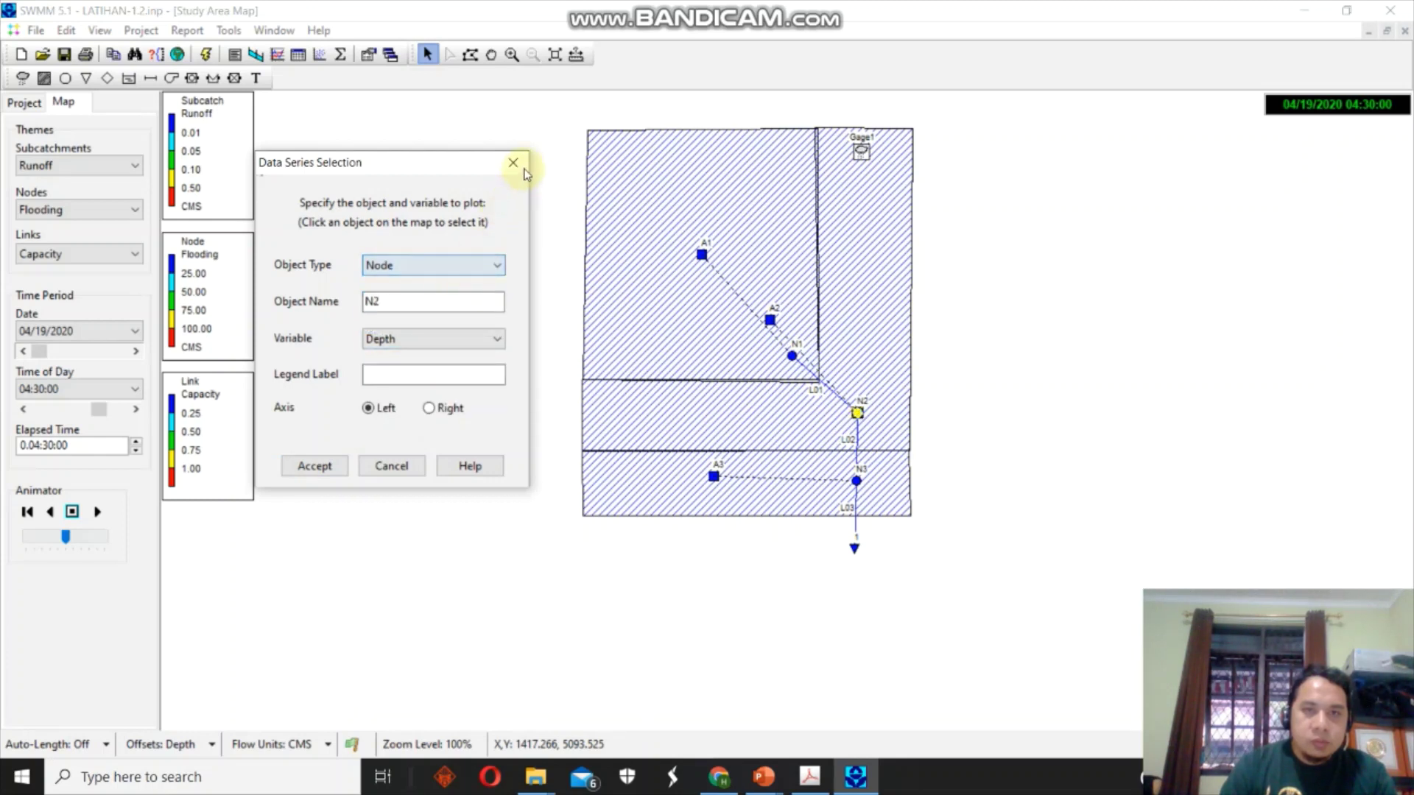
pyautogui.click(513, 163)
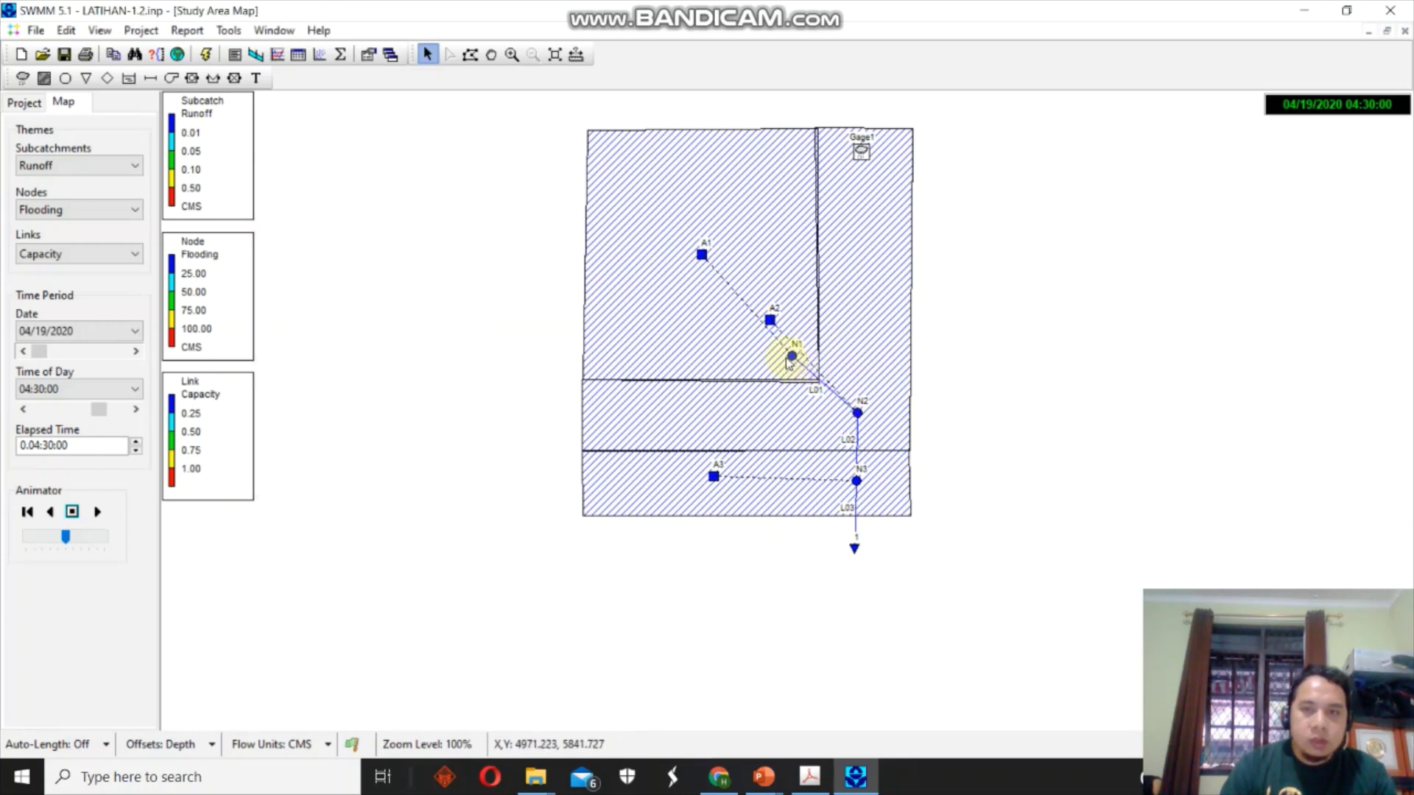
# Start a time series plot selection with the Total Inflow of node N1 as its data series.
pyautogui.click(277, 54)
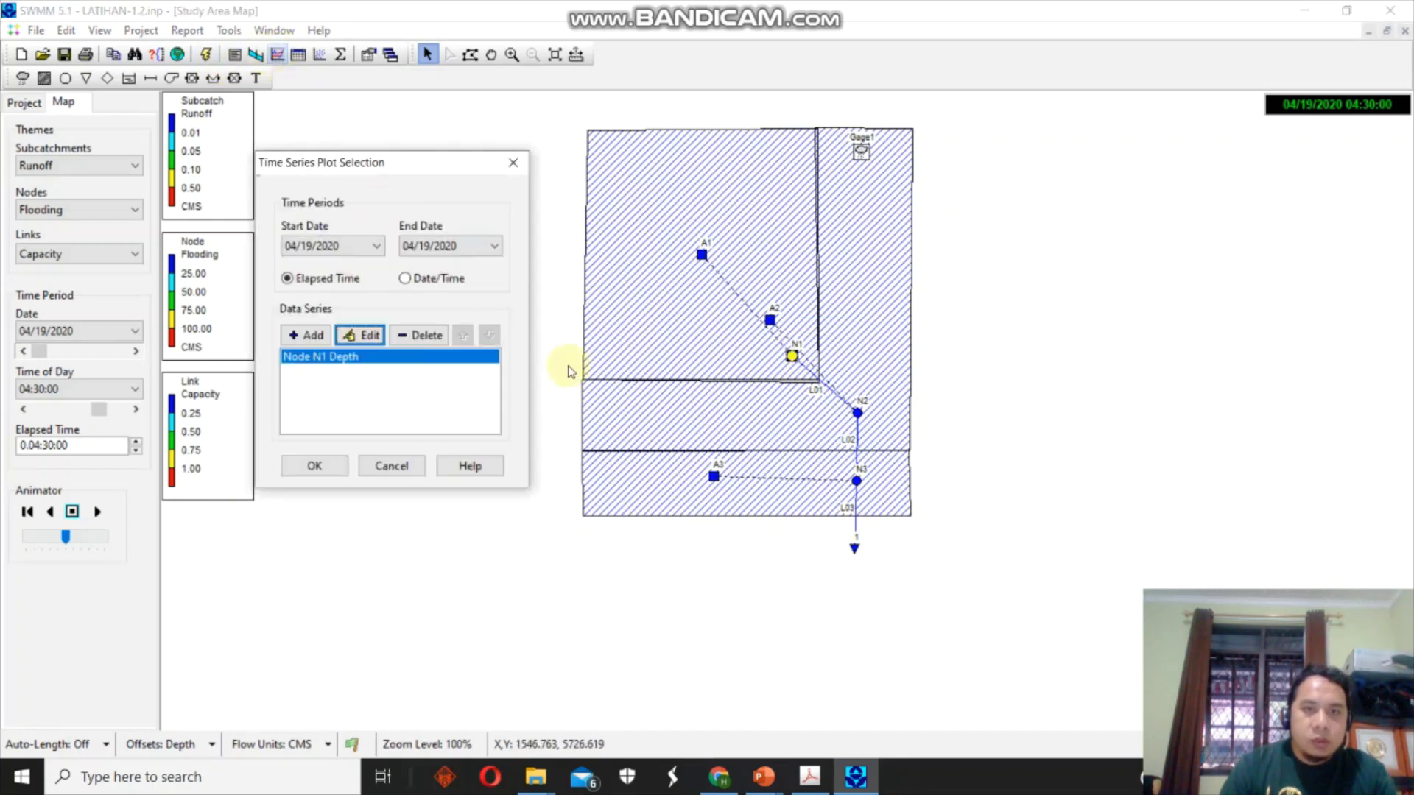
pyautogui.click(368, 358)
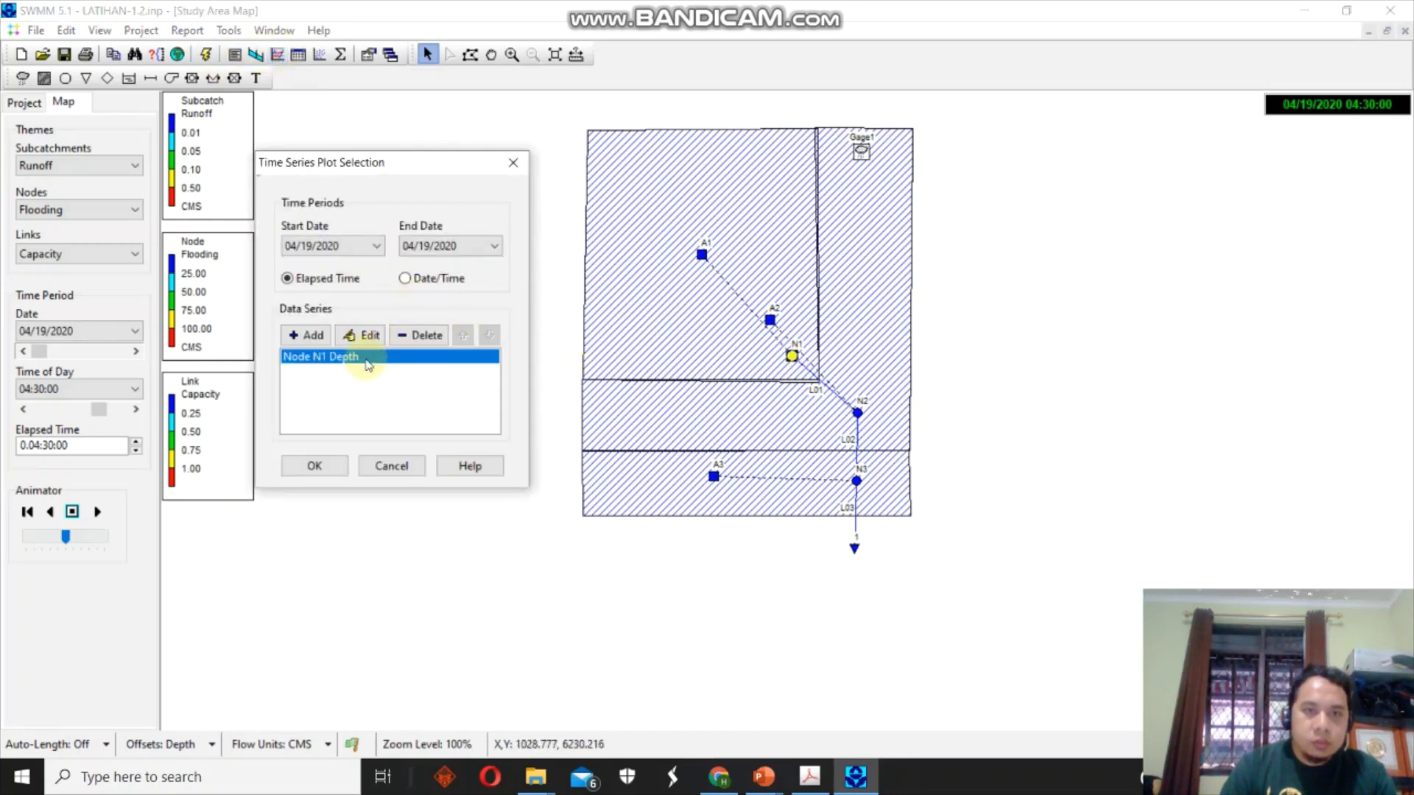
pyautogui.click(363, 335)
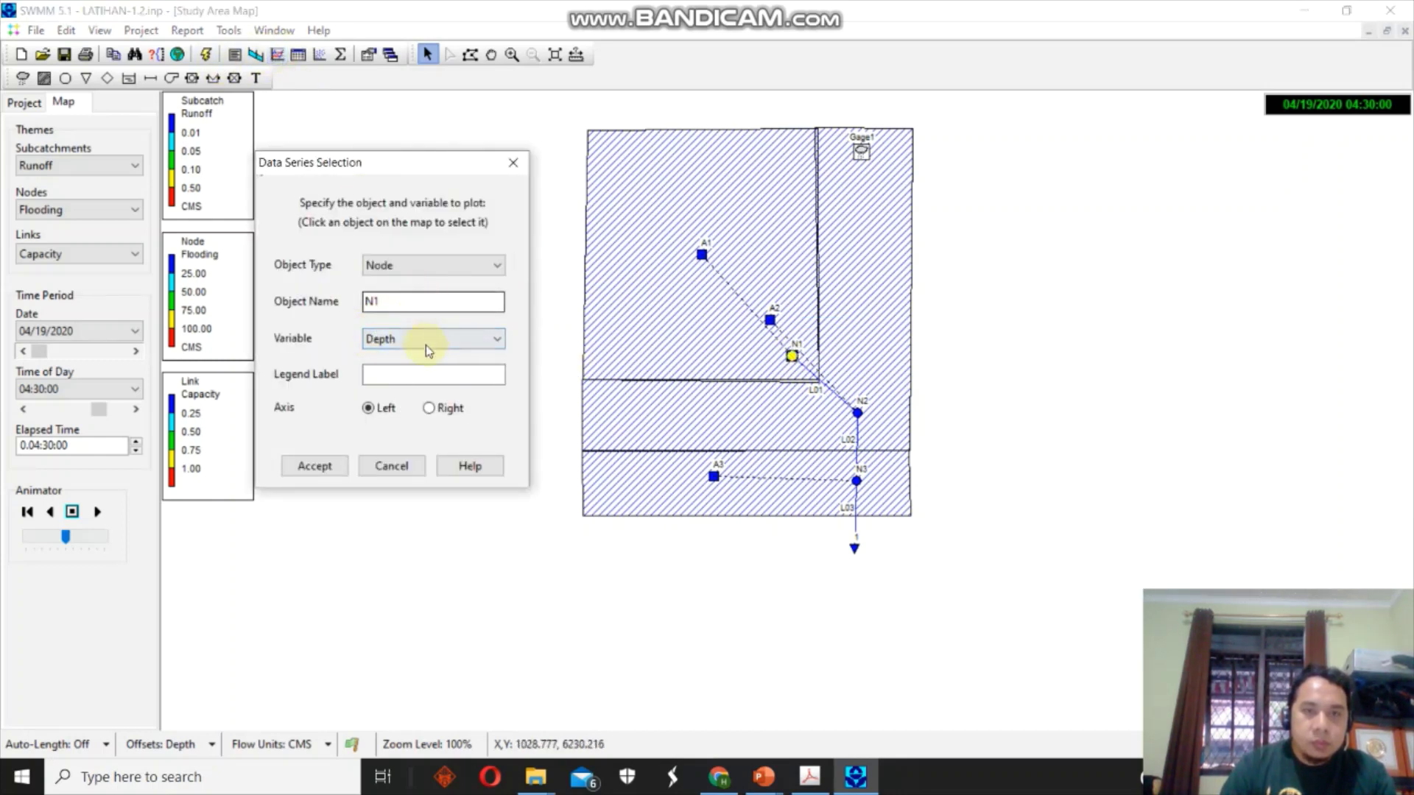
pyautogui.click(464, 339)
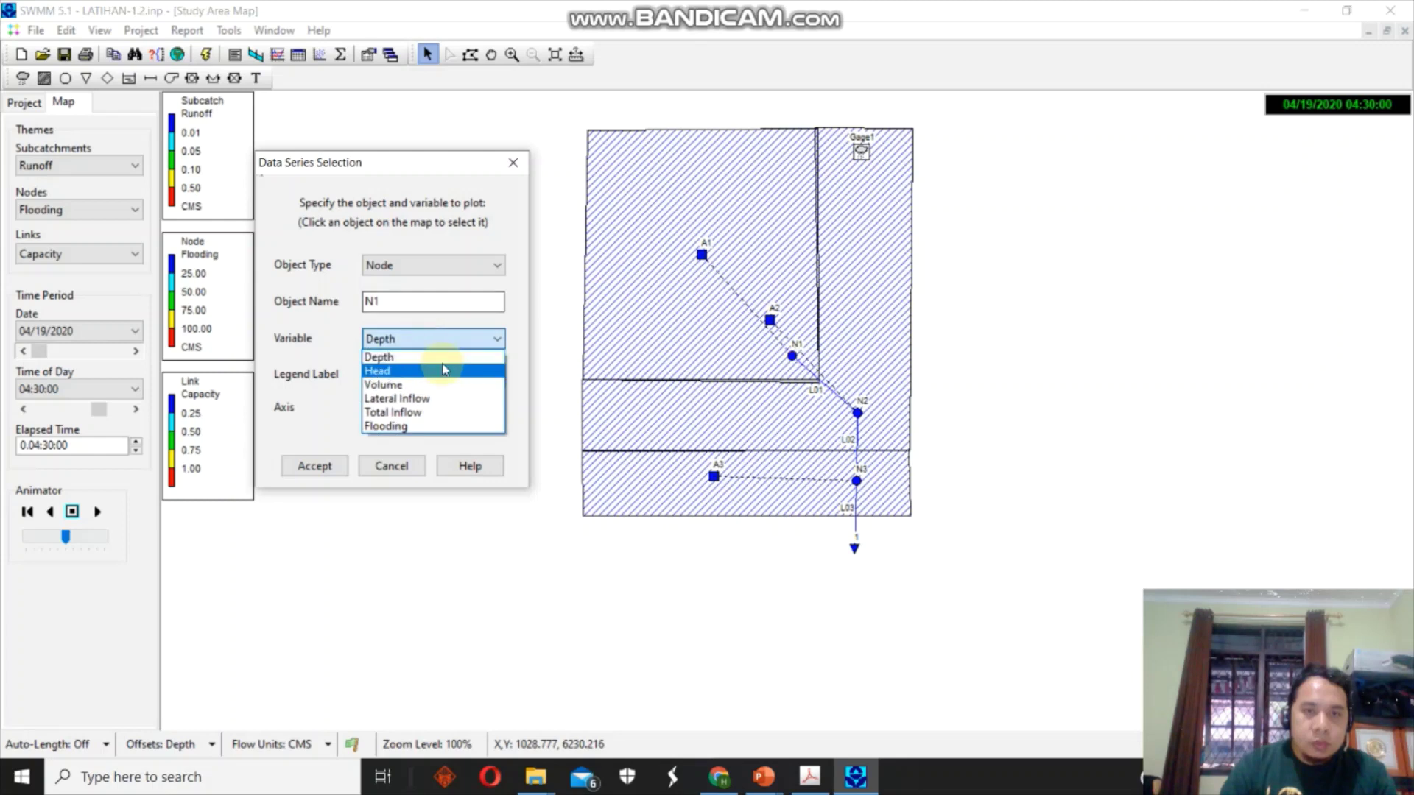
pyautogui.click(440, 412)
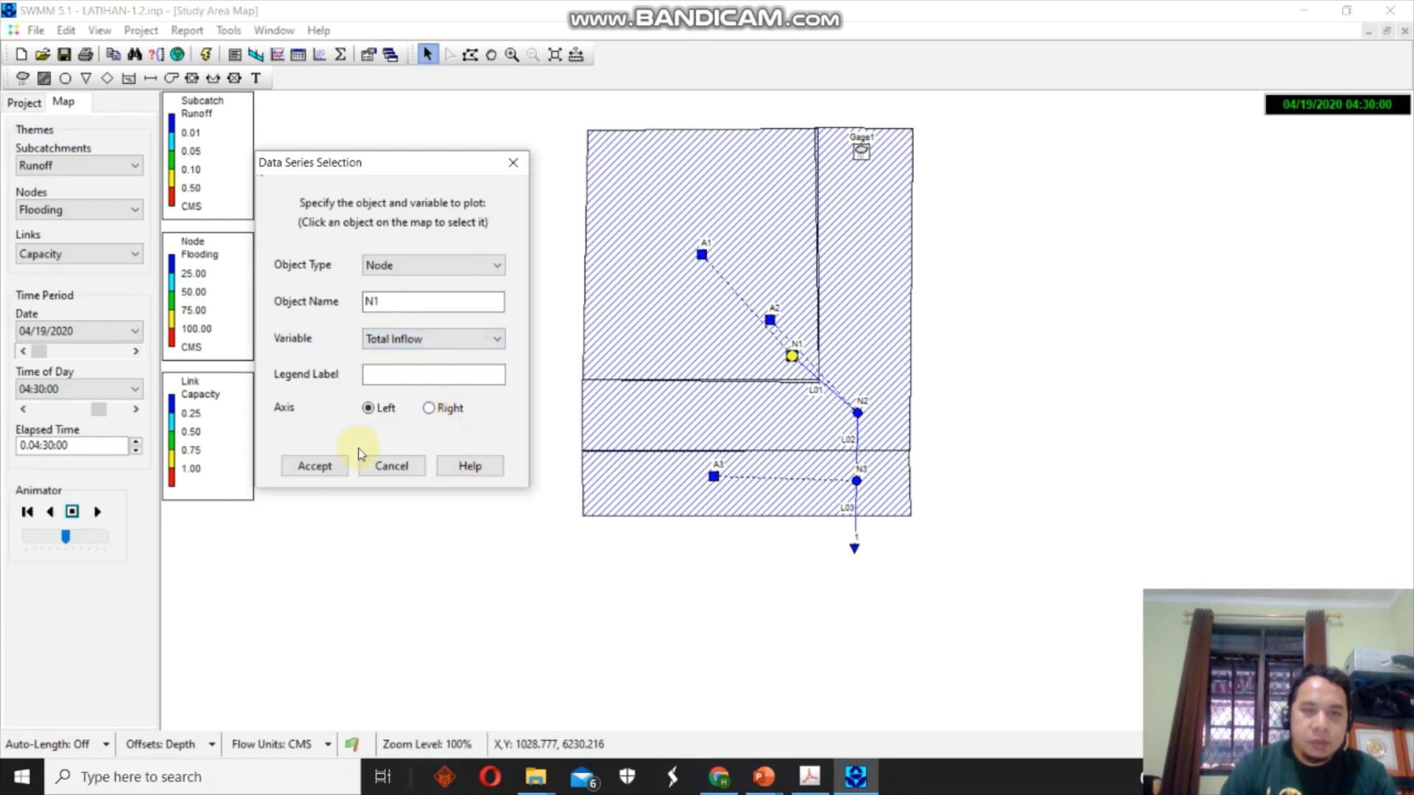
pyautogui.click(314, 465)
# Add the Total Inflow of nodes N2 and N3 as further data series for the time series plot.
pyautogui.doubleClick(855, 411)
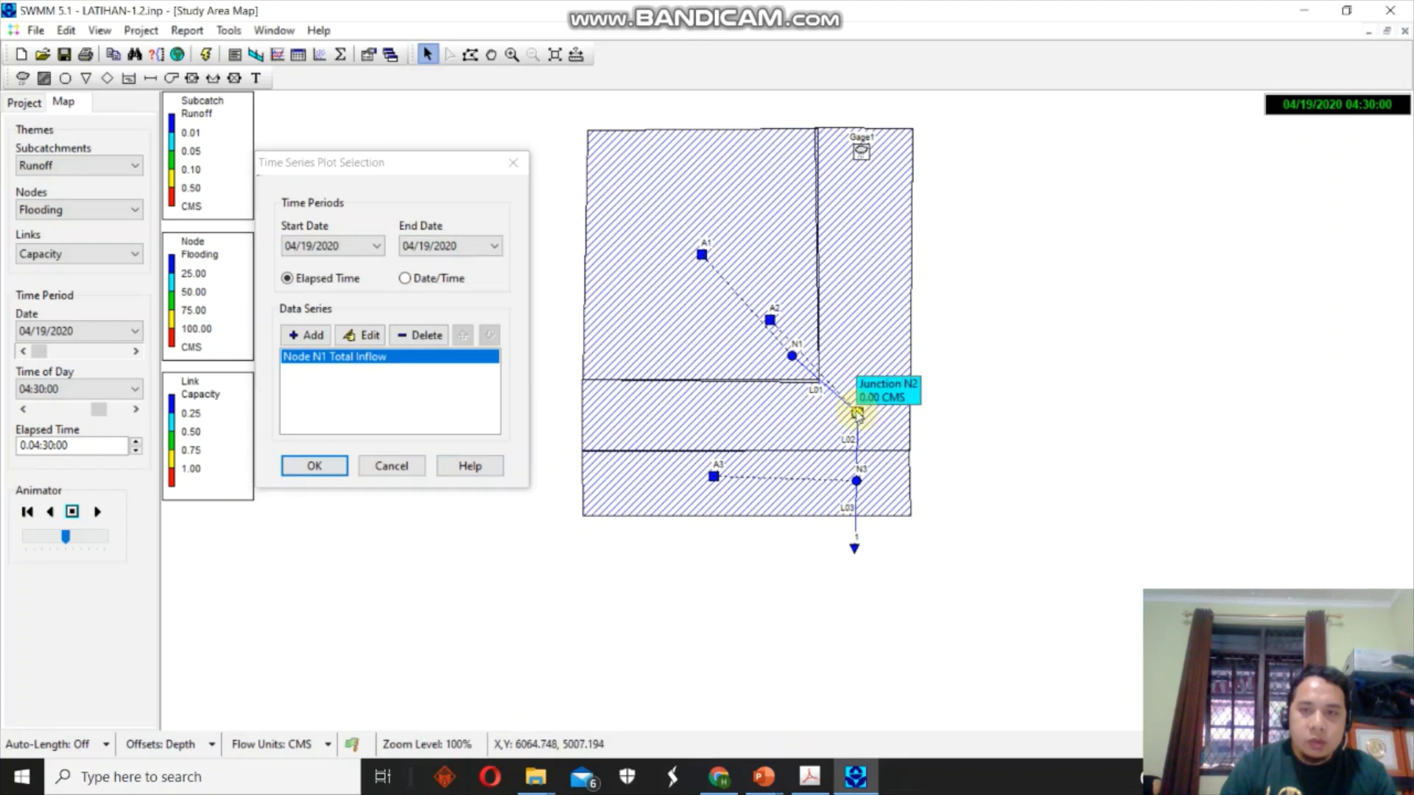
pyautogui.click(367, 93)
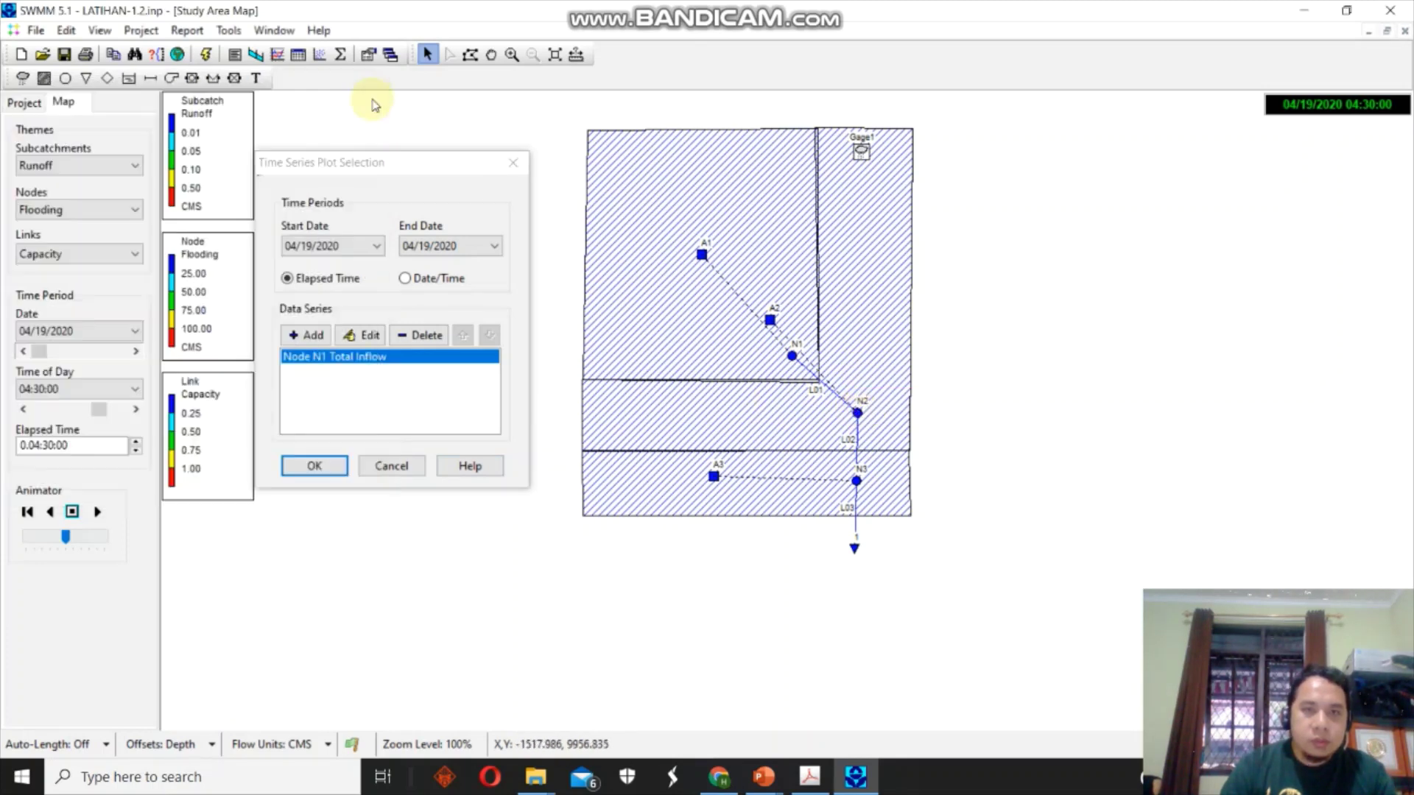
pyautogui.click(318, 333)
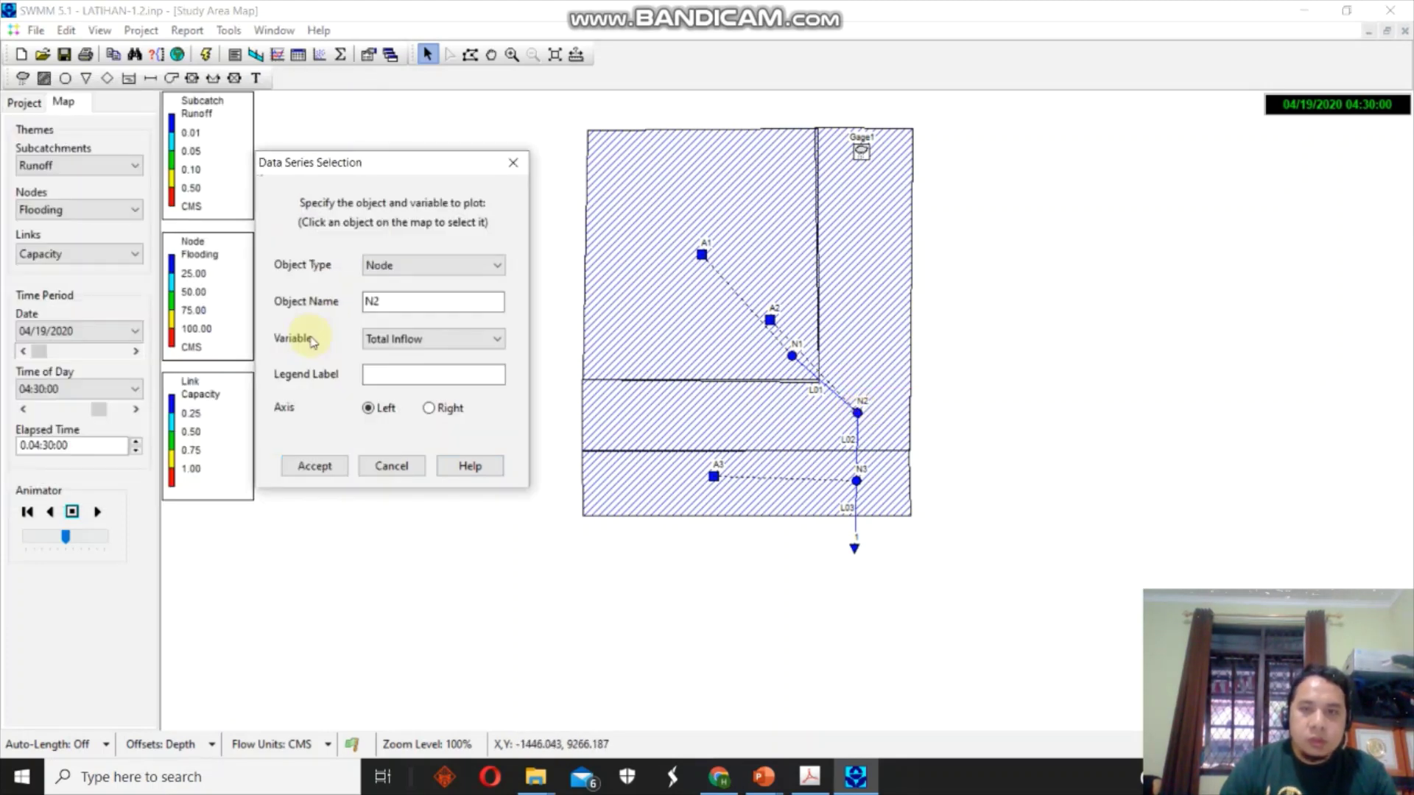
pyautogui.click(339, 467)
pyautogui.click(307, 335)
pyautogui.click(856, 480)
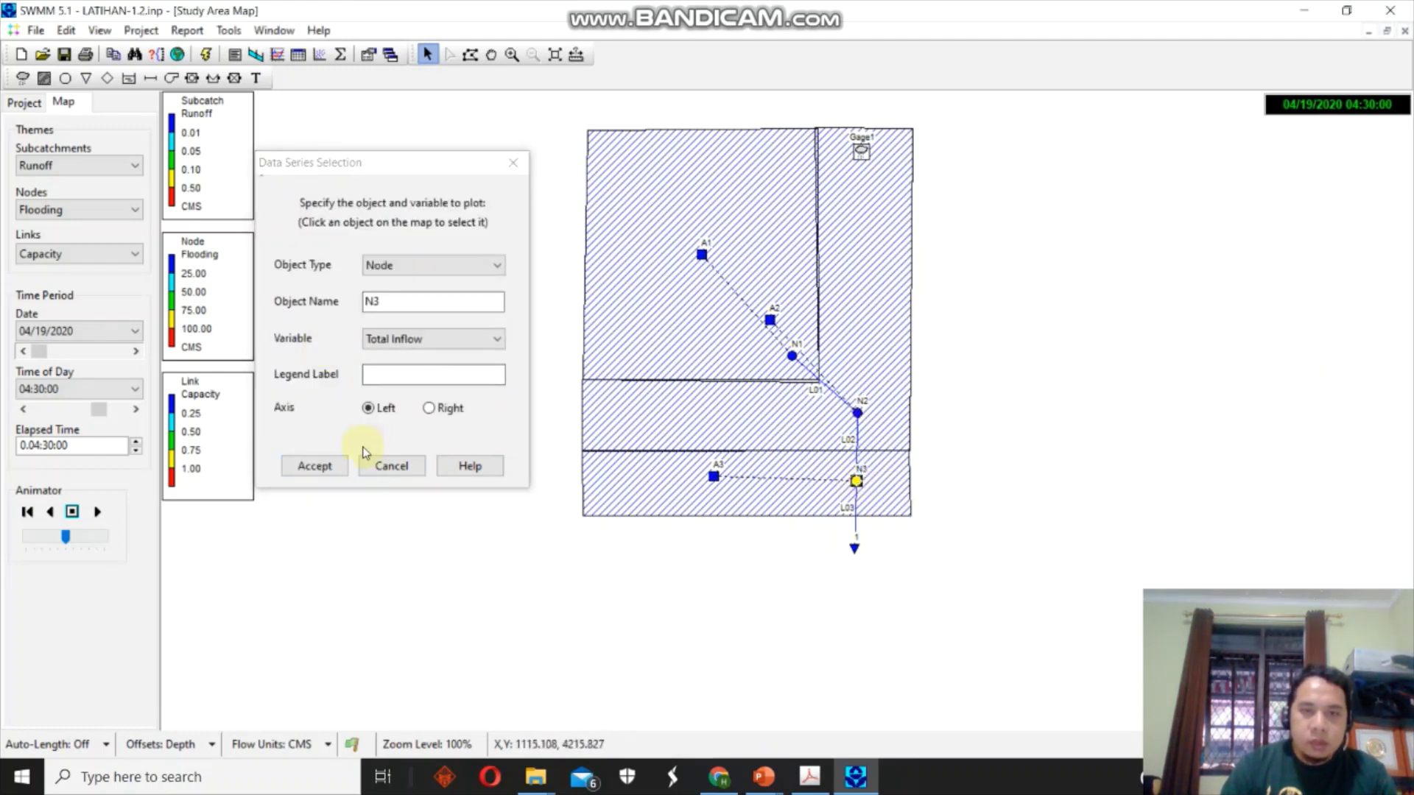
pyautogui.click(335, 468)
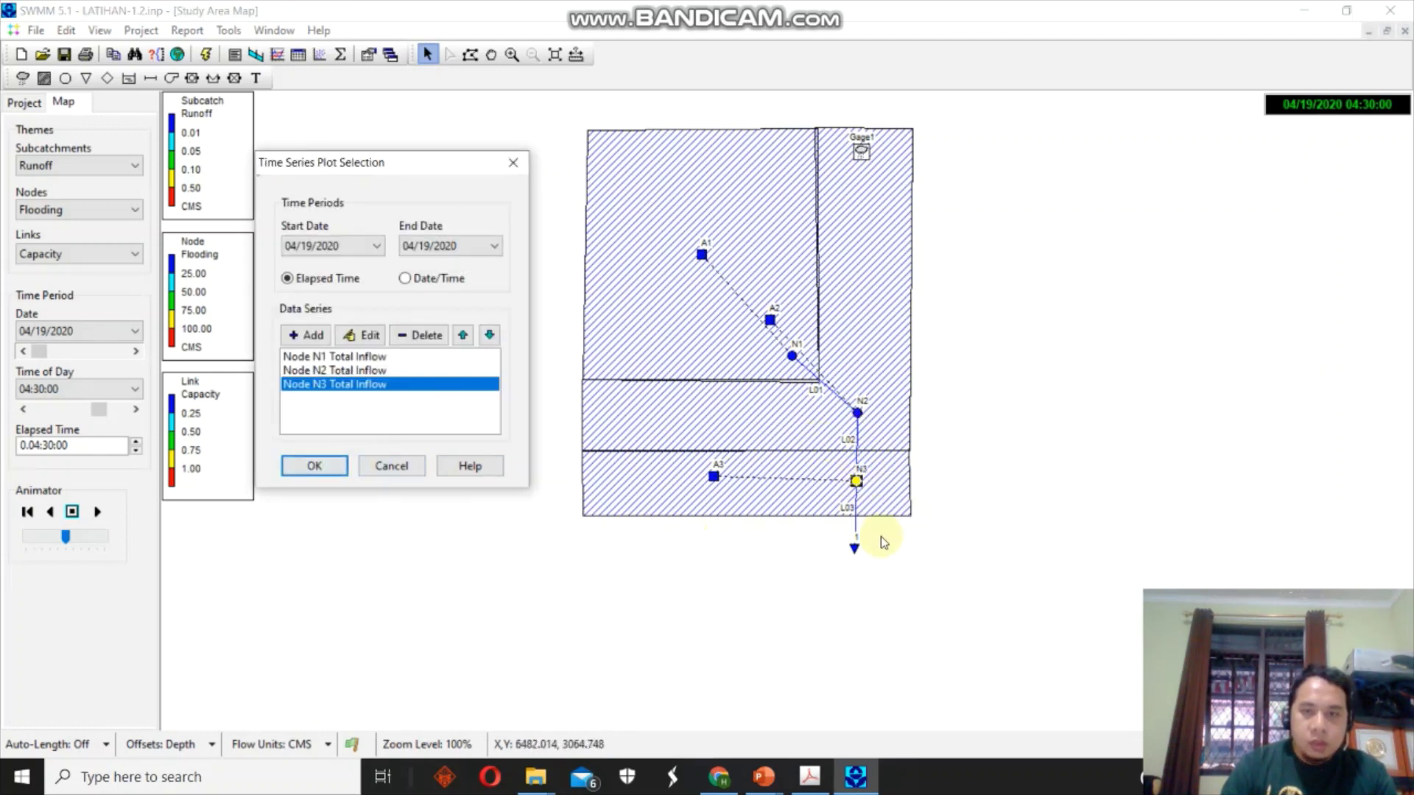
# Add the Total Inflow of outfall 1, generate the time series plot, and close it after viewing the inflow curves.
pyautogui.click(854, 548)
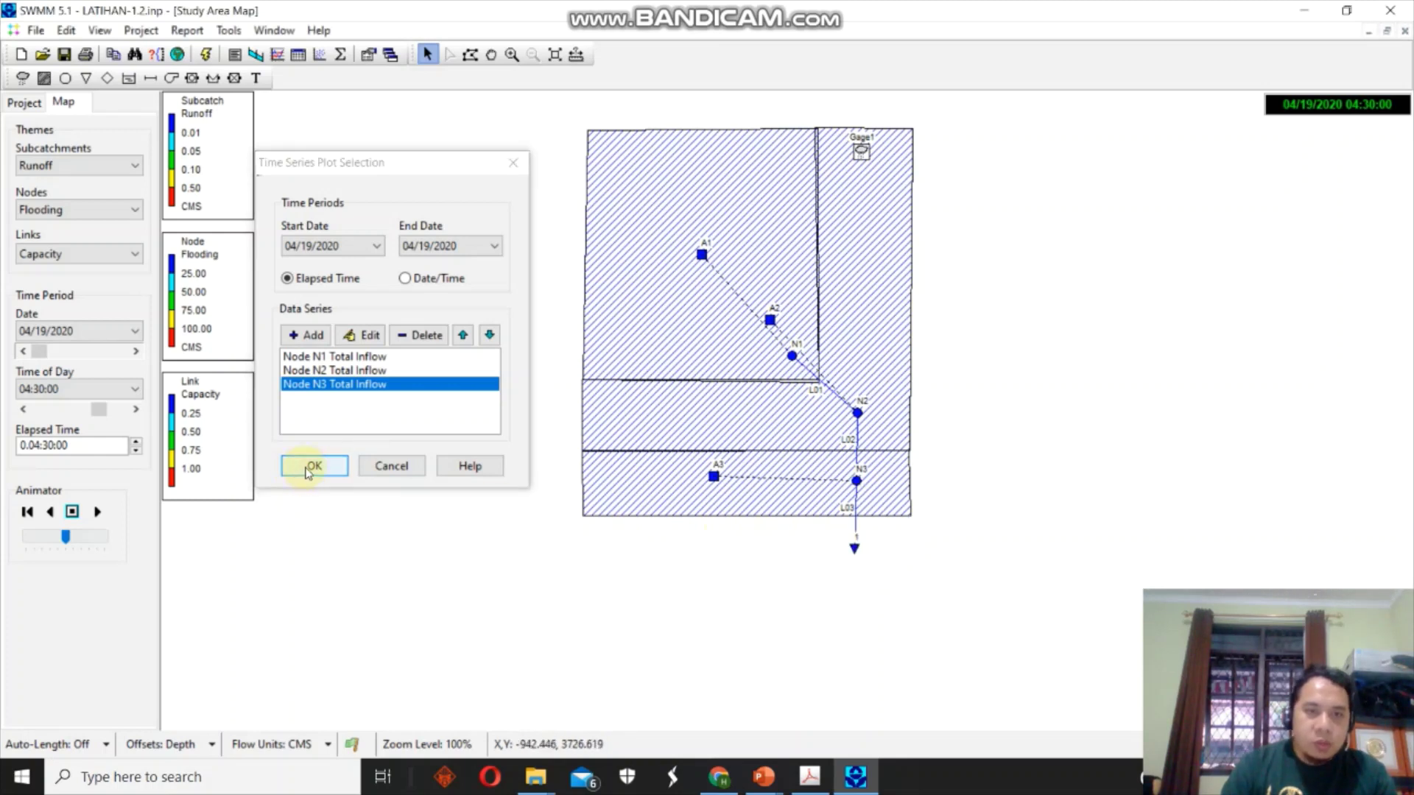
pyautogui.click(310, 335)
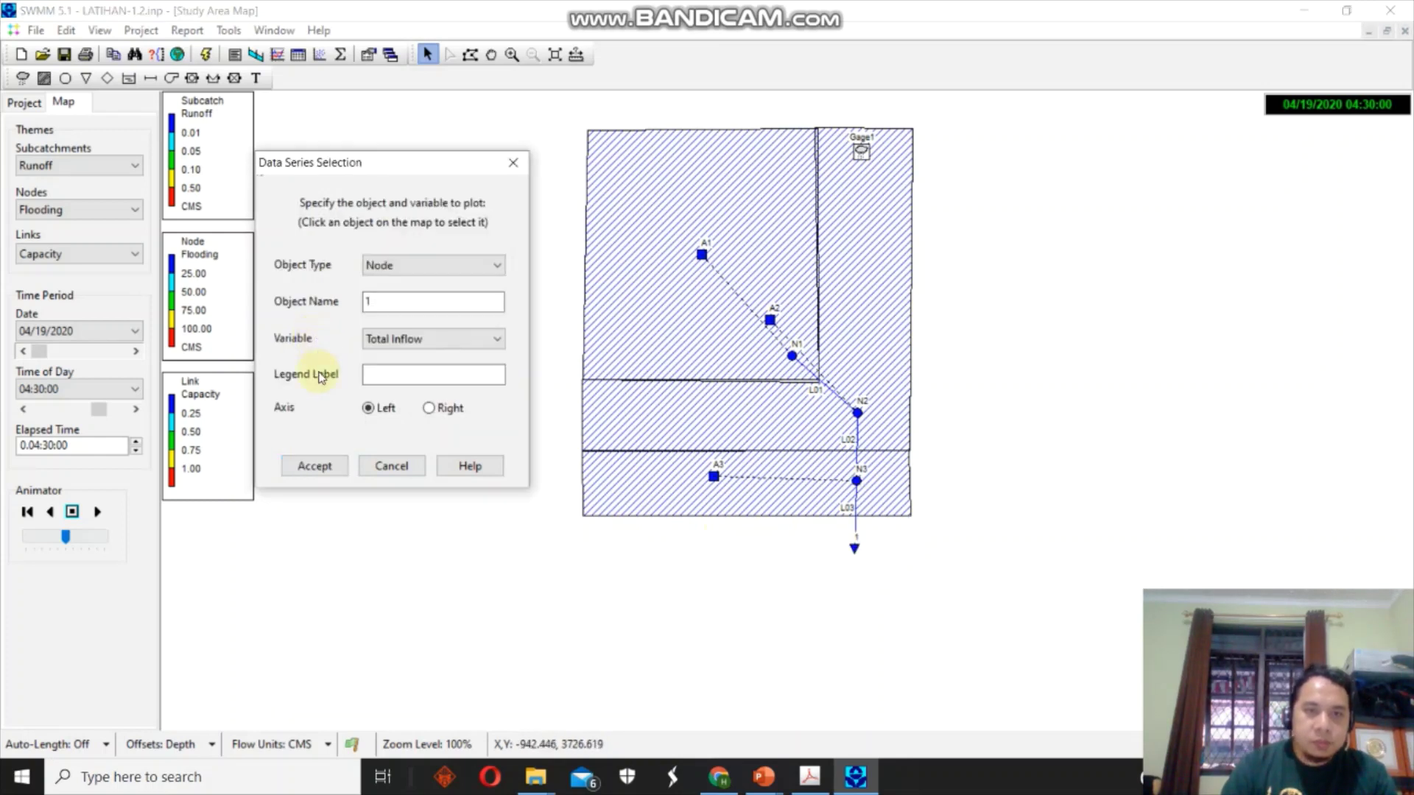
pyautogui.click(335, 469)
pyautogui.click(338, 466)
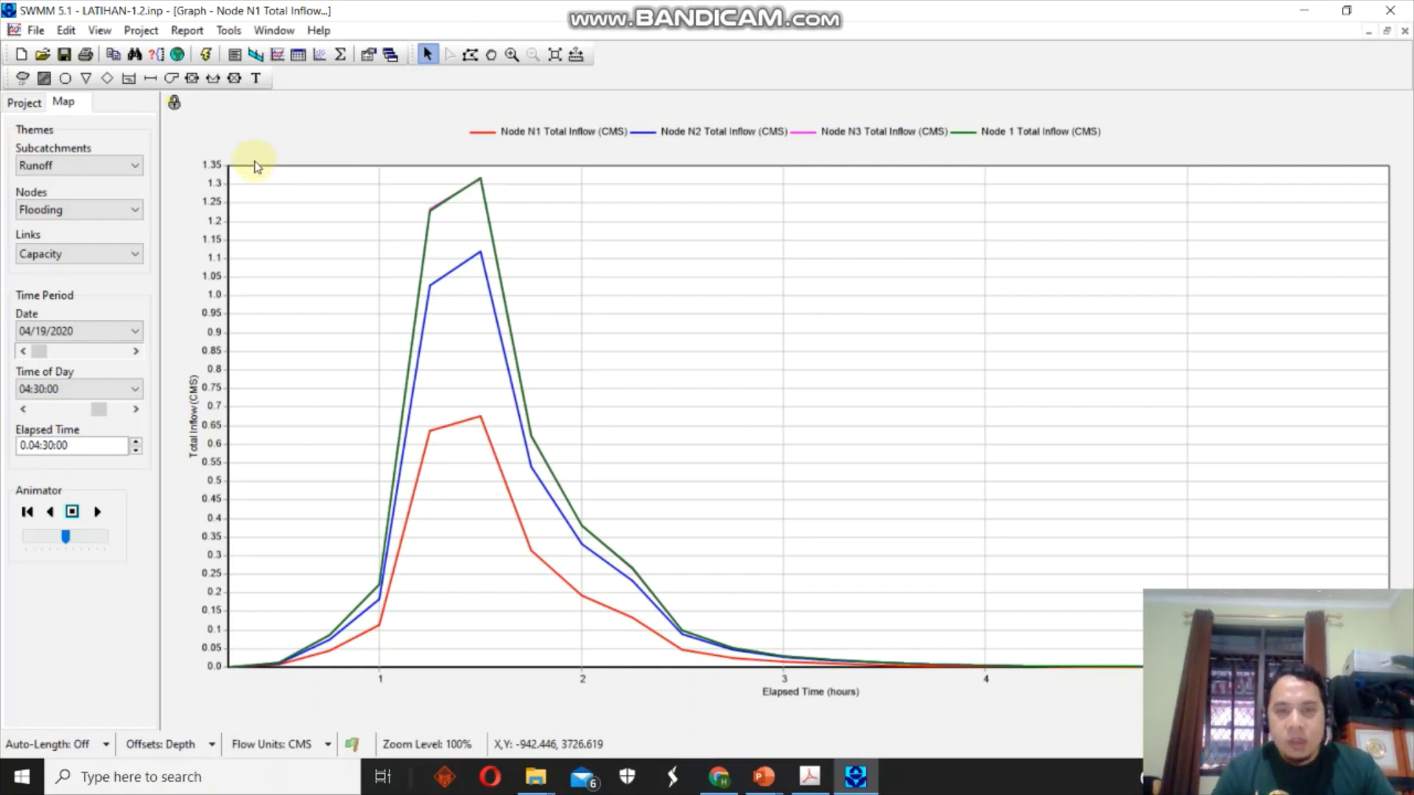
pyautogui.click(1404, 32)
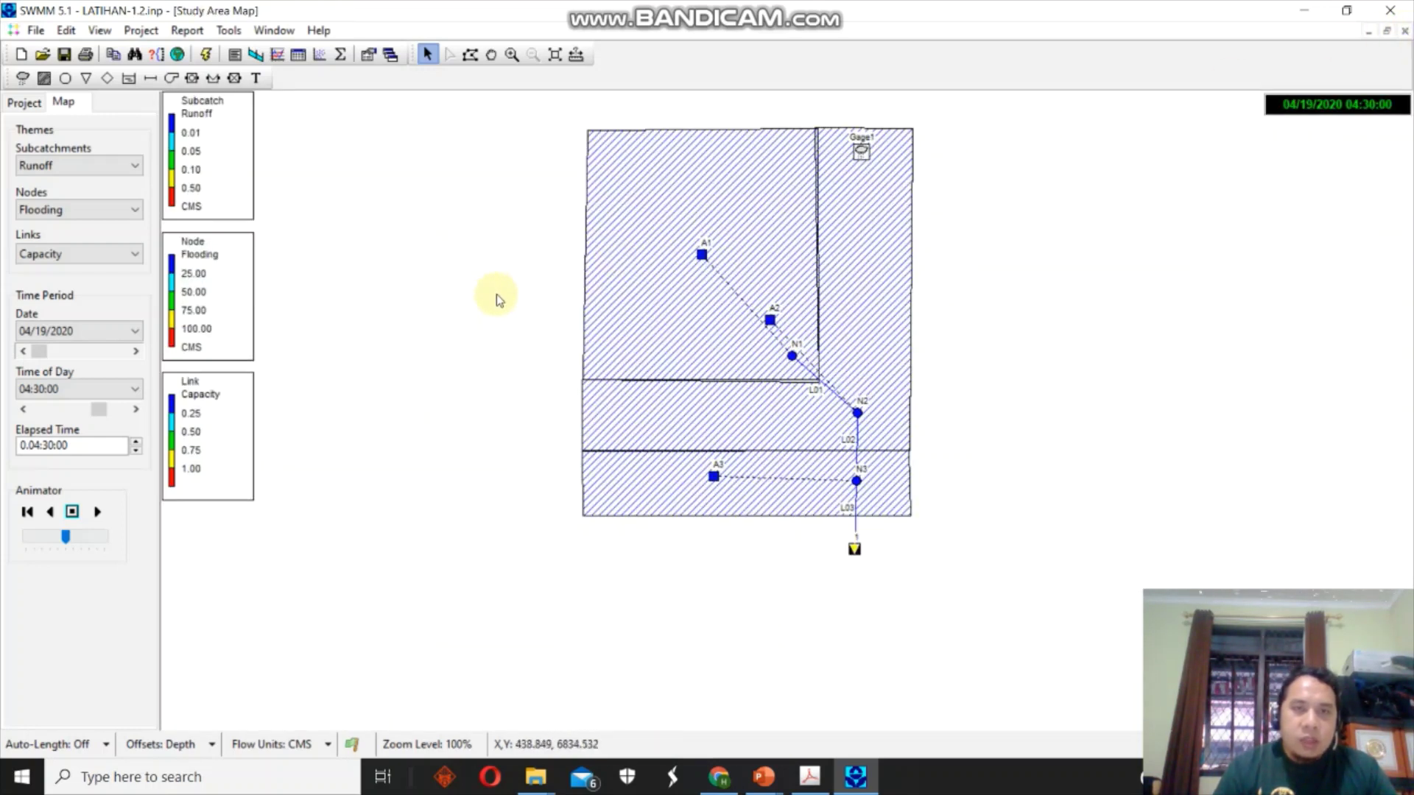